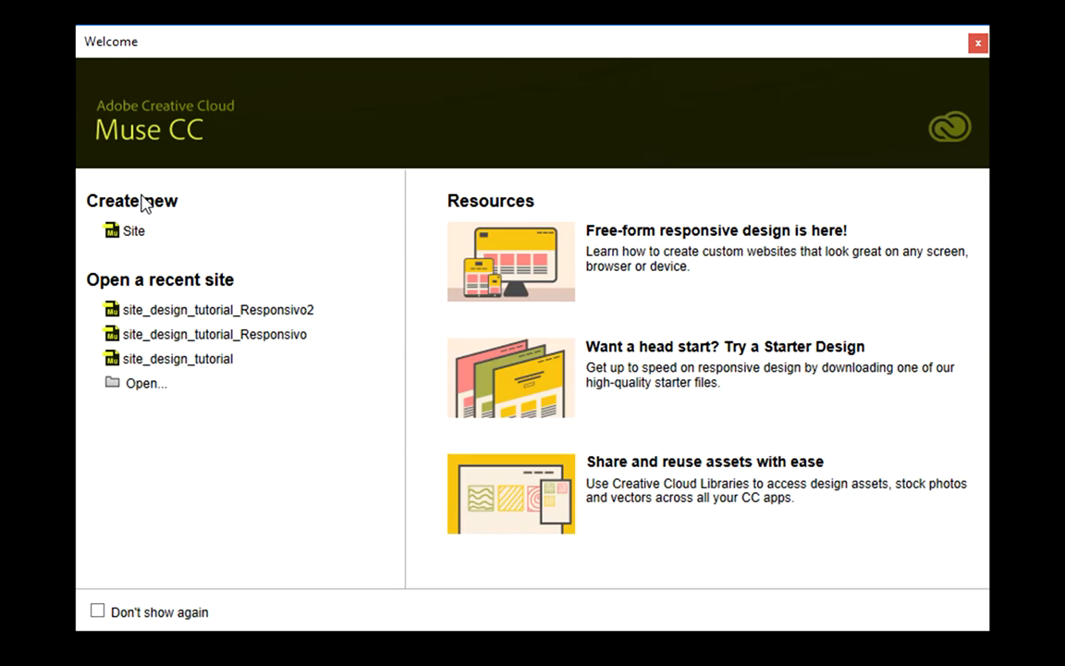
- Create a new fluid-width site with 3 columns, a 20 gutter and a maximum page width of 960
{"action": "left_click", "coordinate": [137, 234]}
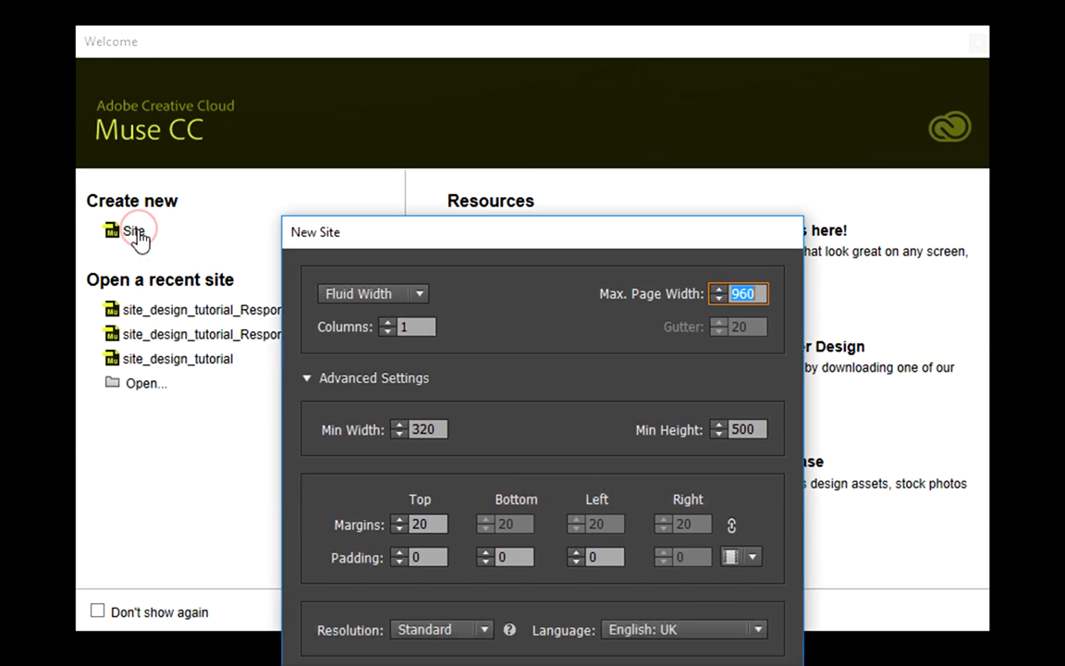
{"action": "left_click_drag", "start_coordinate": [585, 251], "coordinate": [545, 155]}
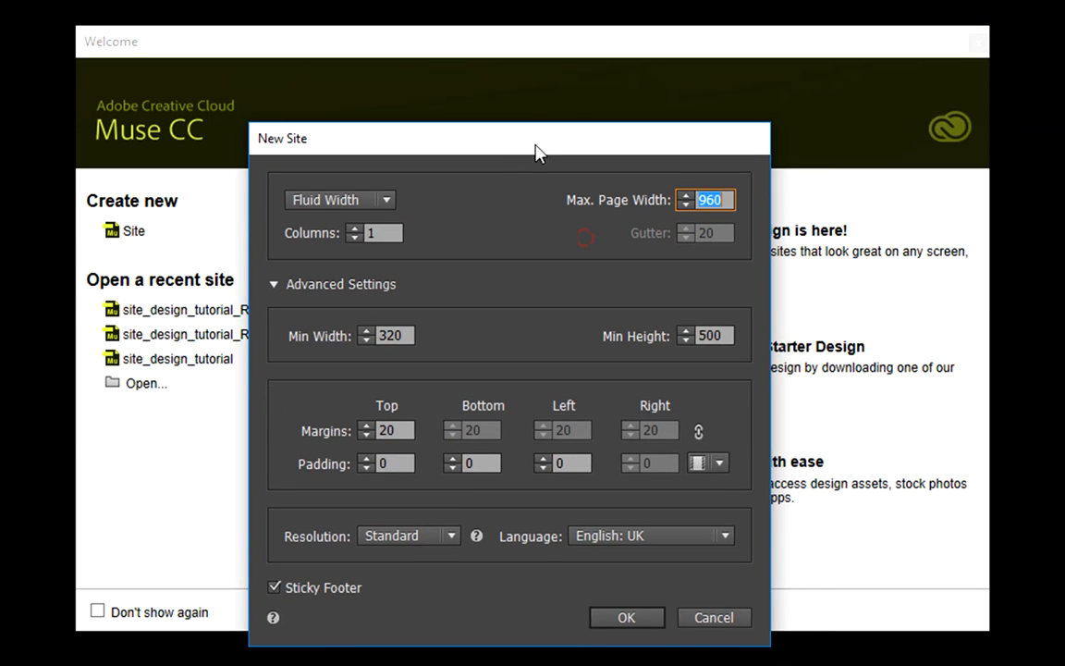
{"action": "left_click", "coordinate": [272, 285]}
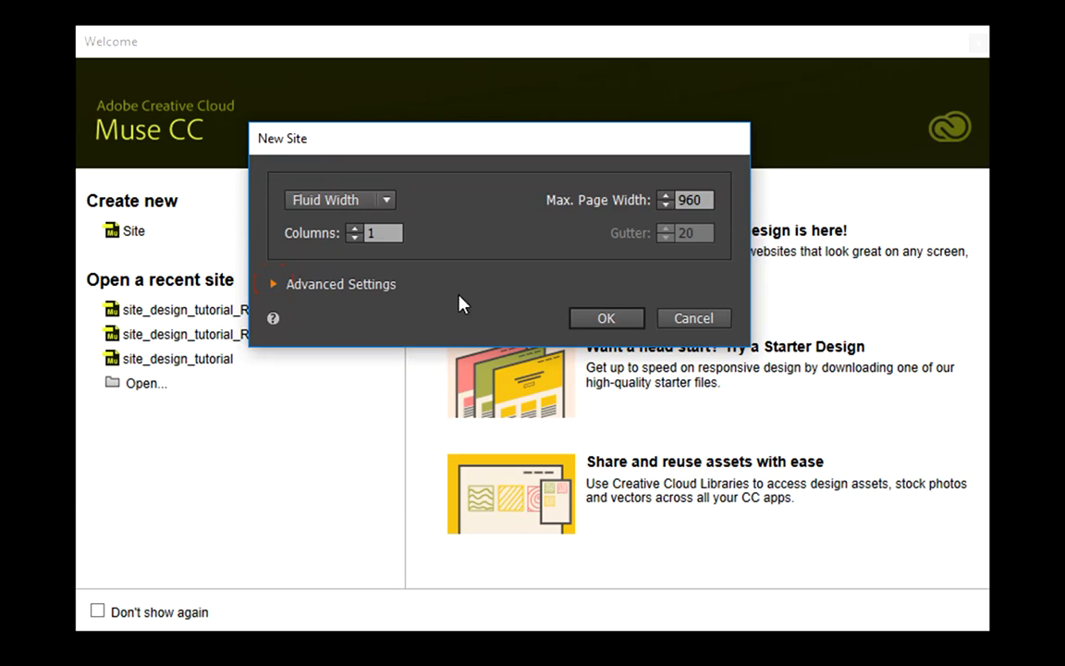
{"action": "left_click", "coordinate": [354, 229]}
{"action": "left_click", "coordinate": [354, 228]}
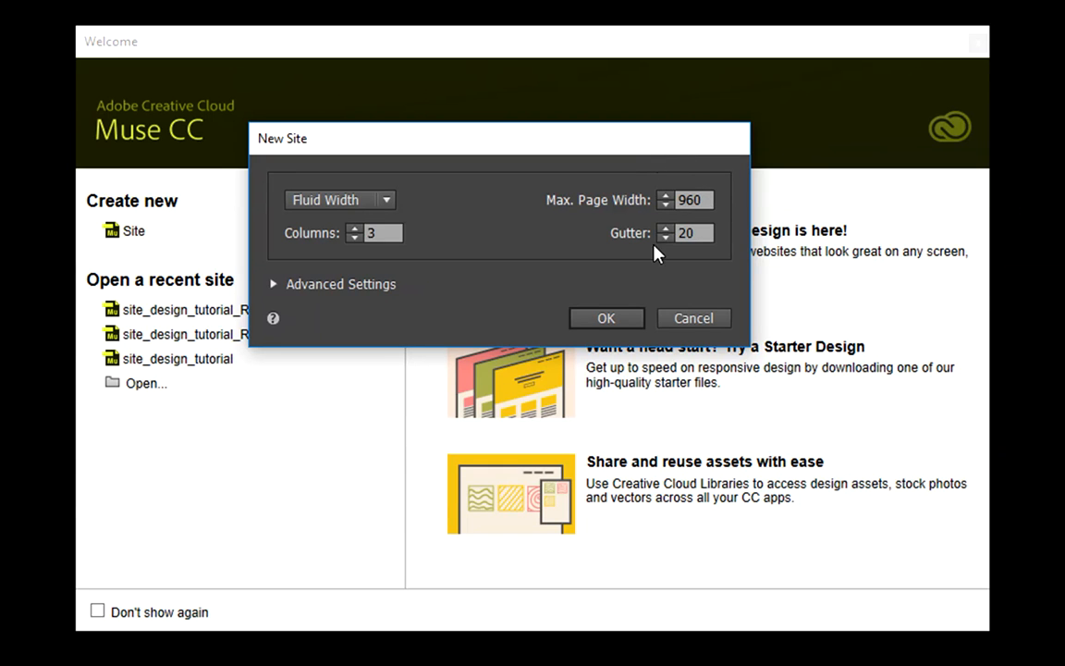
{"action": "left_click", "coordinate": [612, 319]}
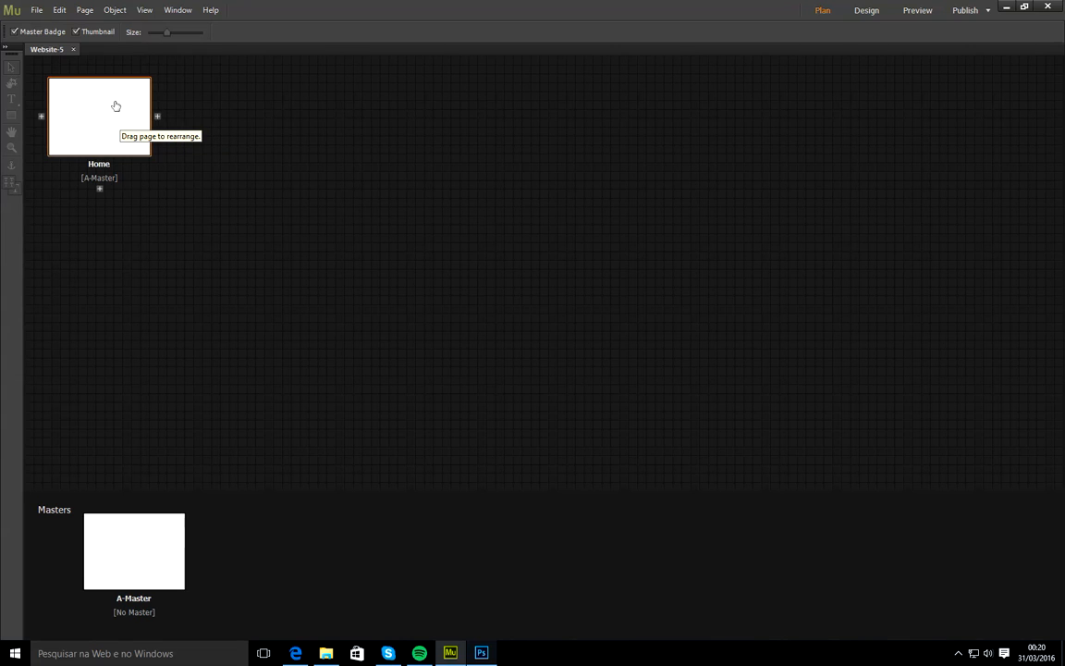
- Add three child pages under Home and two subpages beneath the middle one, keeping their default names
{"action": "left_click", "coordinate": [100, 190]}
{"action": "left_click", "coordinate": [158, 241]}
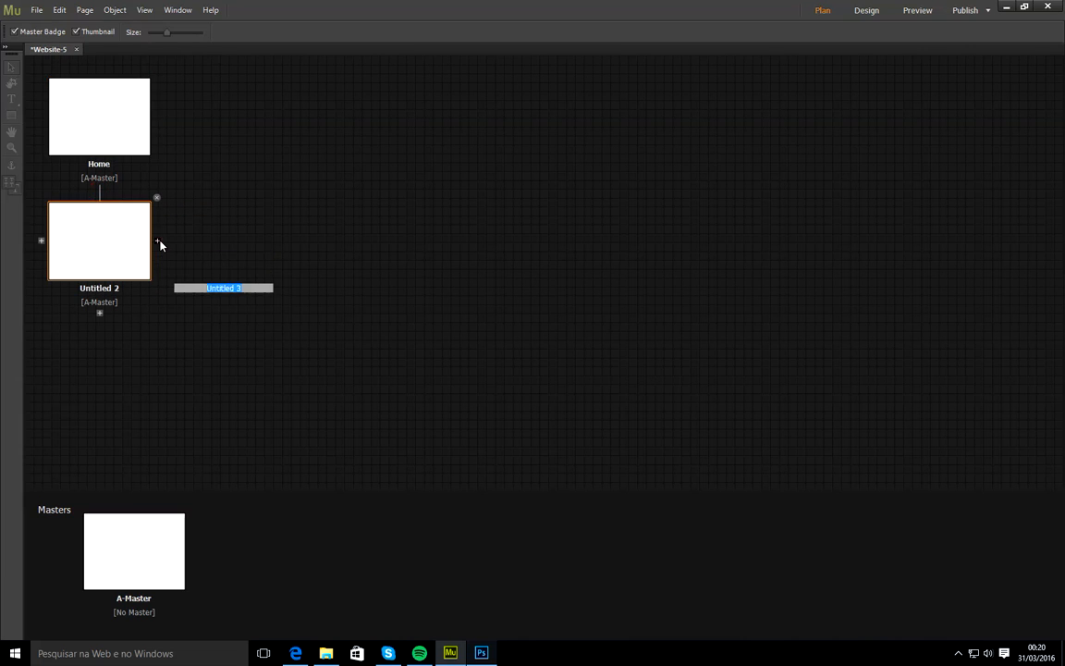
{"action": "left_click", "coordinate": [281, 240]}
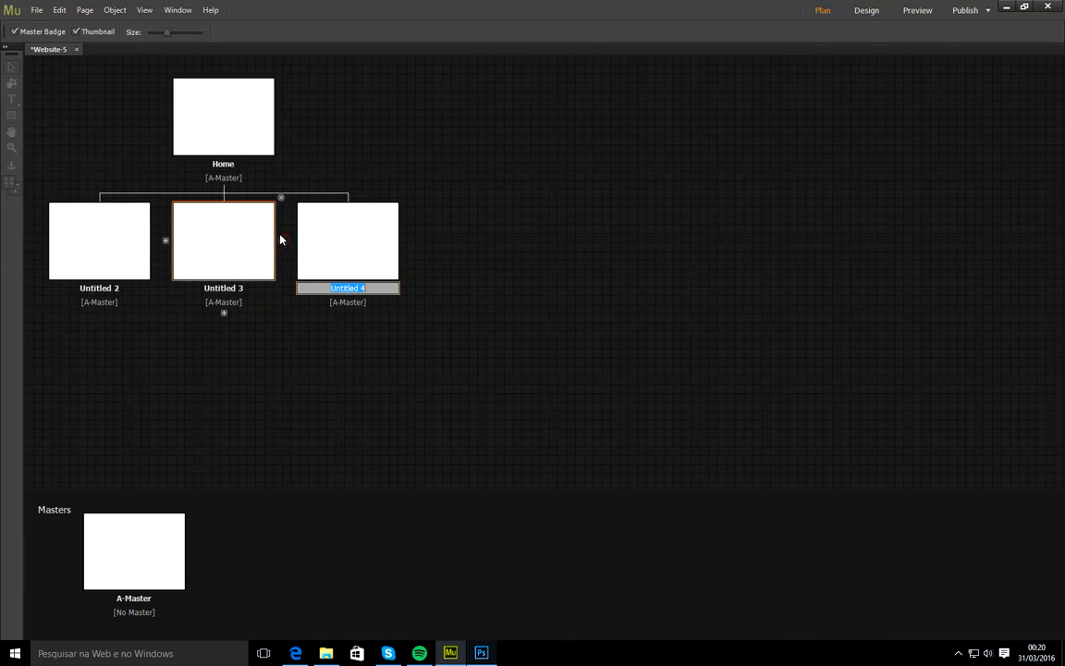
{"action": "left_click", "coordinate": [224, 313]}
{"action": "left_click", "coordinate": [281, 365]}
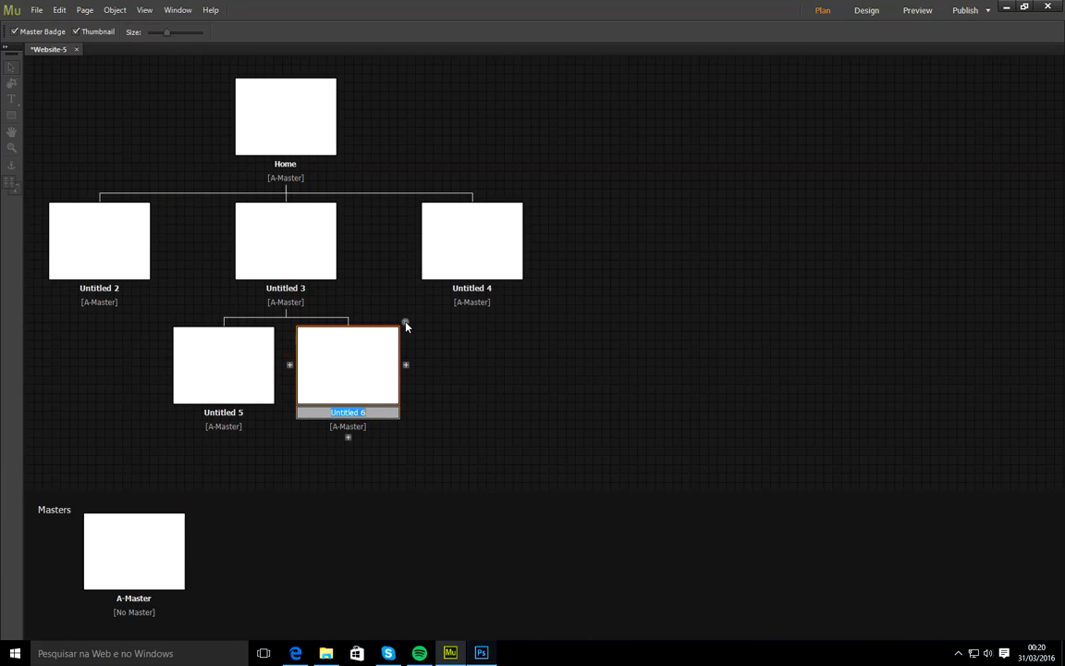
- Delete all the added child pages and subpages from the site plan, leaving only Home
{"action": "left_click", "coordinate": [405, 322]}
{"action": "left_click", "coordinate": [281, 323]}
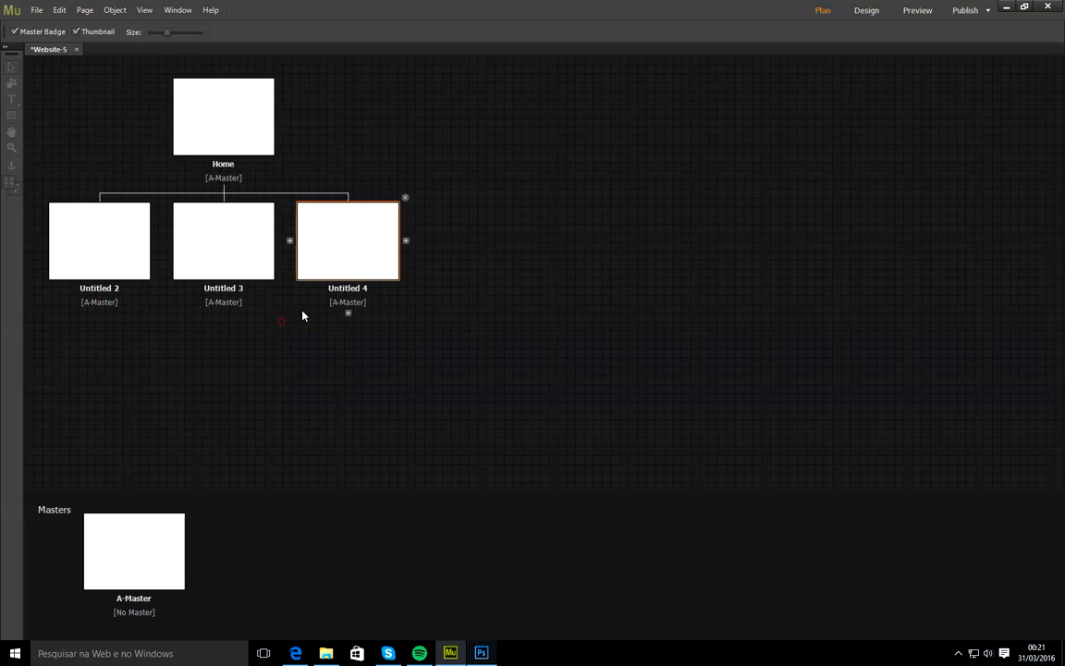
{"action": "left_click", "coordinate": [405, 201]}
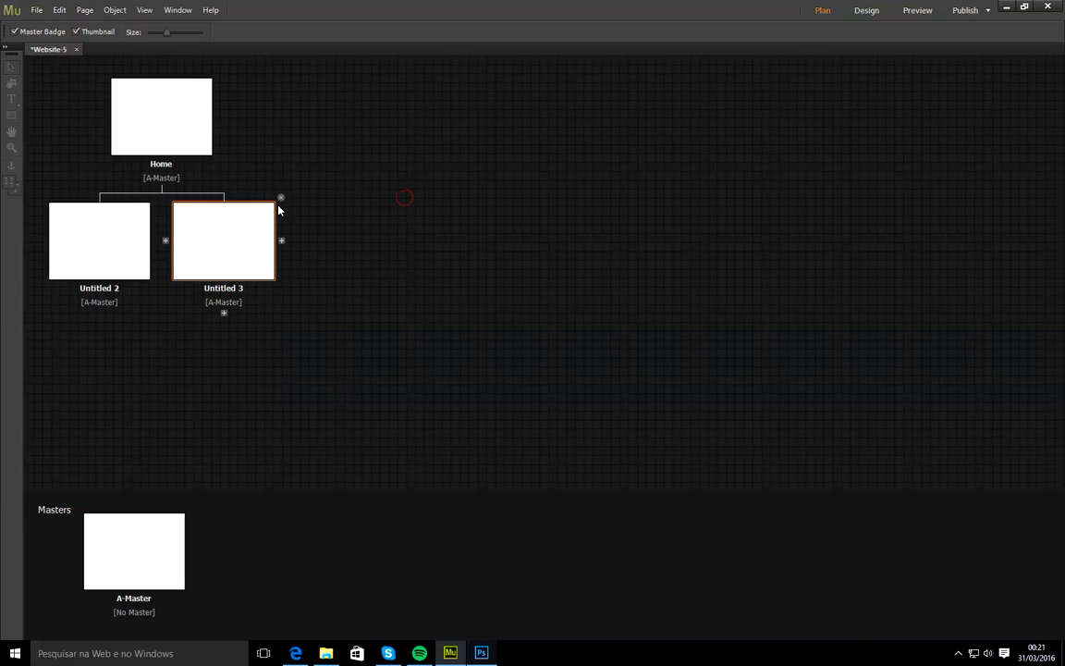
{"action": "left_click", "coordinate": [279, 197]}
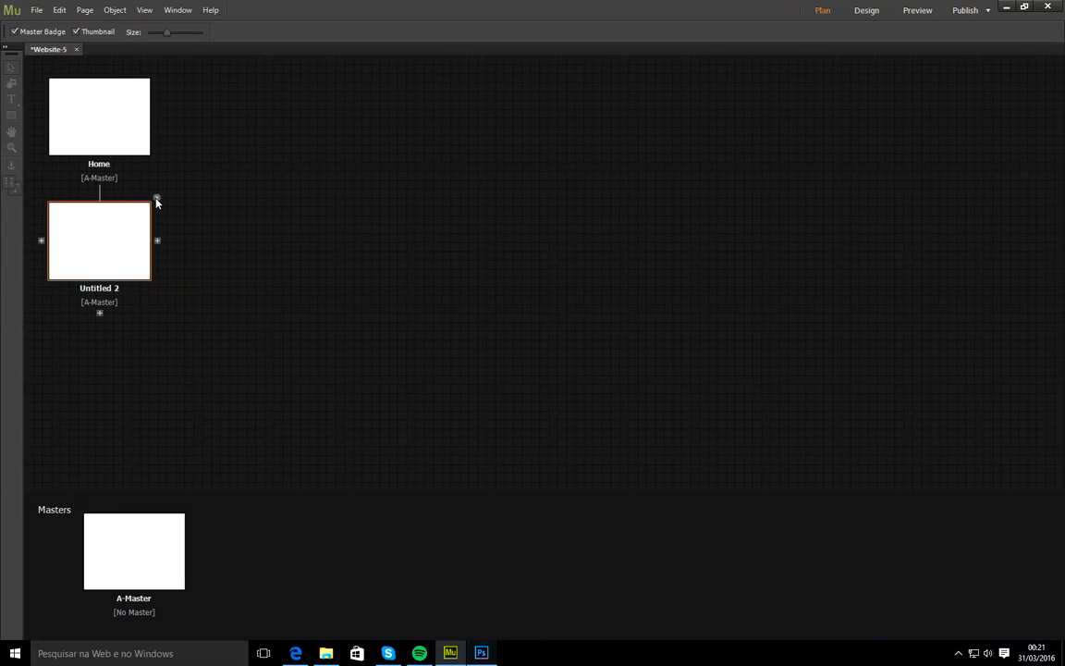
{"action": "left_click", "coordinate": [154, 198]}
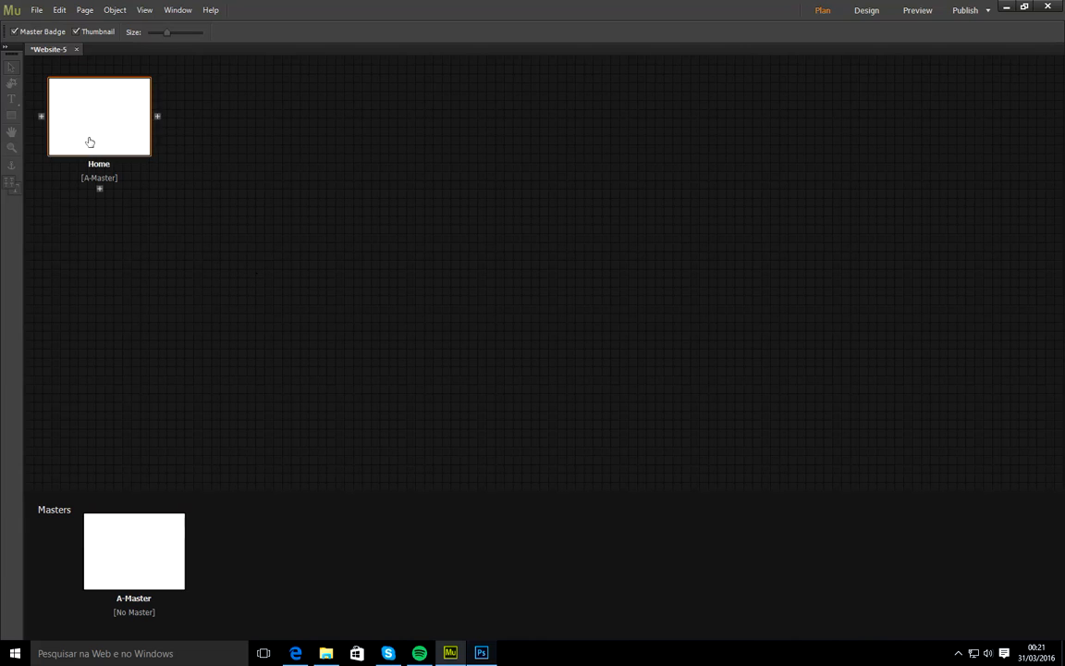
- Open the A-Master page for design and draw a header rectangle about 575 × 62 from the page's upper-left corner
{"action": "double_click", "coordinate": [129, 554]}
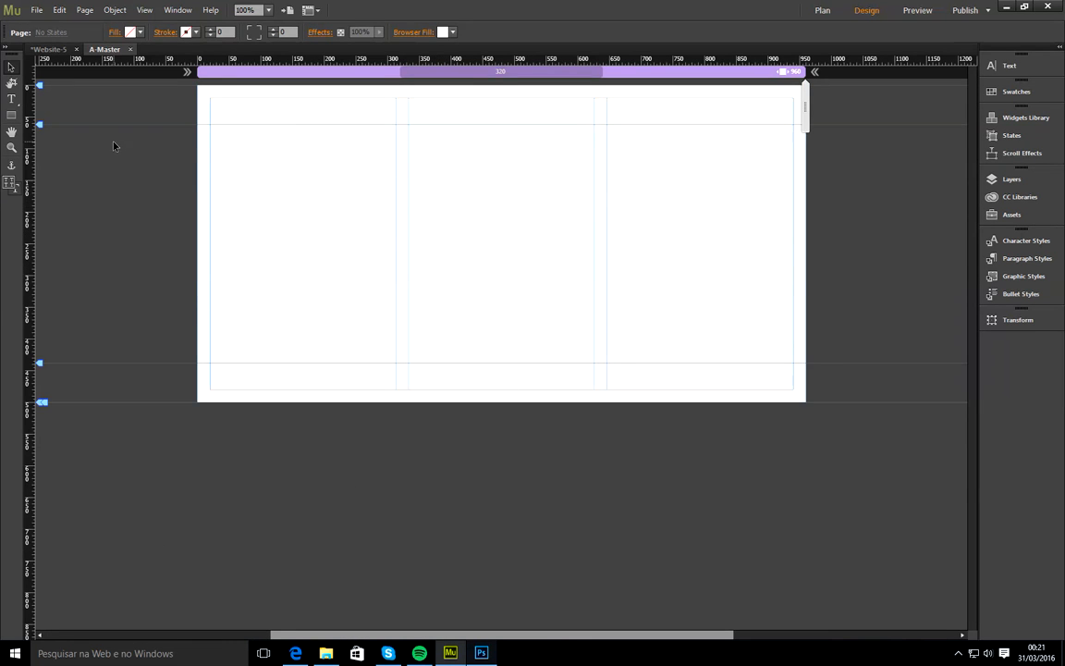
{"action": "left_click", "coordinate": [12, 115]}
{"action": "mouse_move", "coordinate": [197, 84]}
{"action": "left_mouse_down"}
{"action": "mouse_move", "coordinate": [295, 117]}
{"action": "mouse_move", "coordinate": [561, 124]}
{"action": "left_mouse_up"}
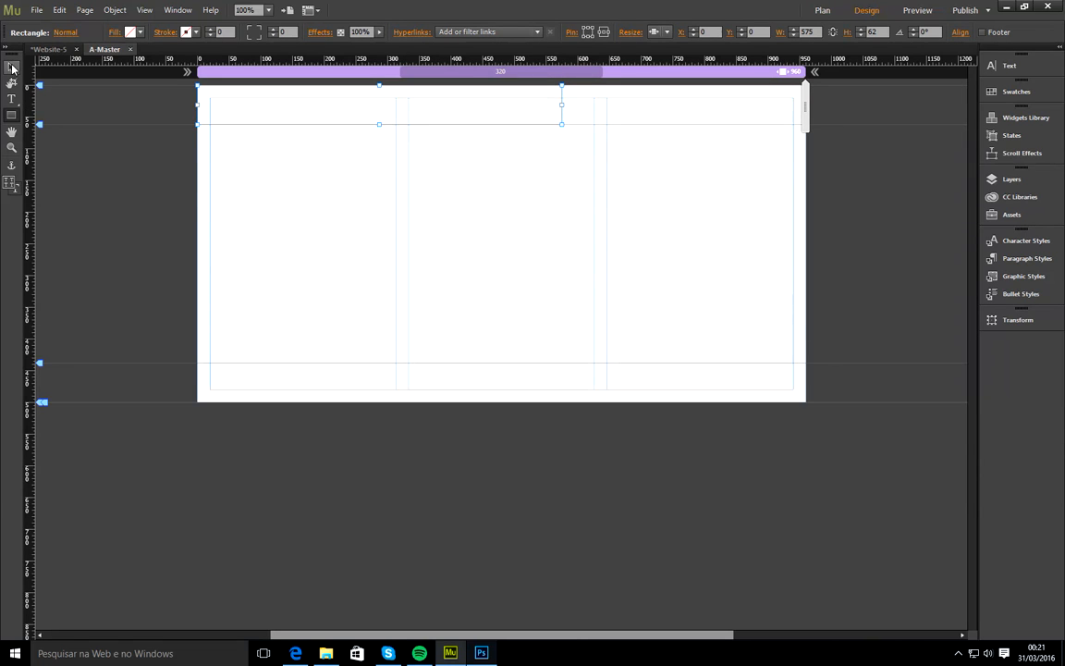
{"action": "left_click", "coordinate": [12, 67]}
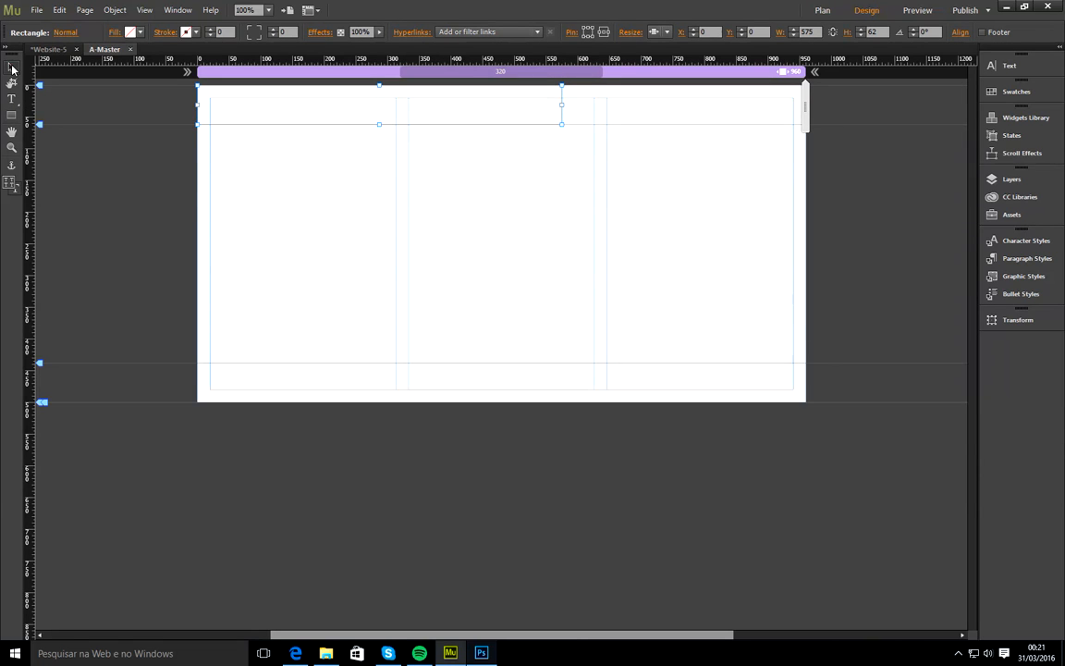
- Fill the header rectangle with blue and stretch it across the full 960 page width
{"action": "left_click", "coordinate": [141, 32]}
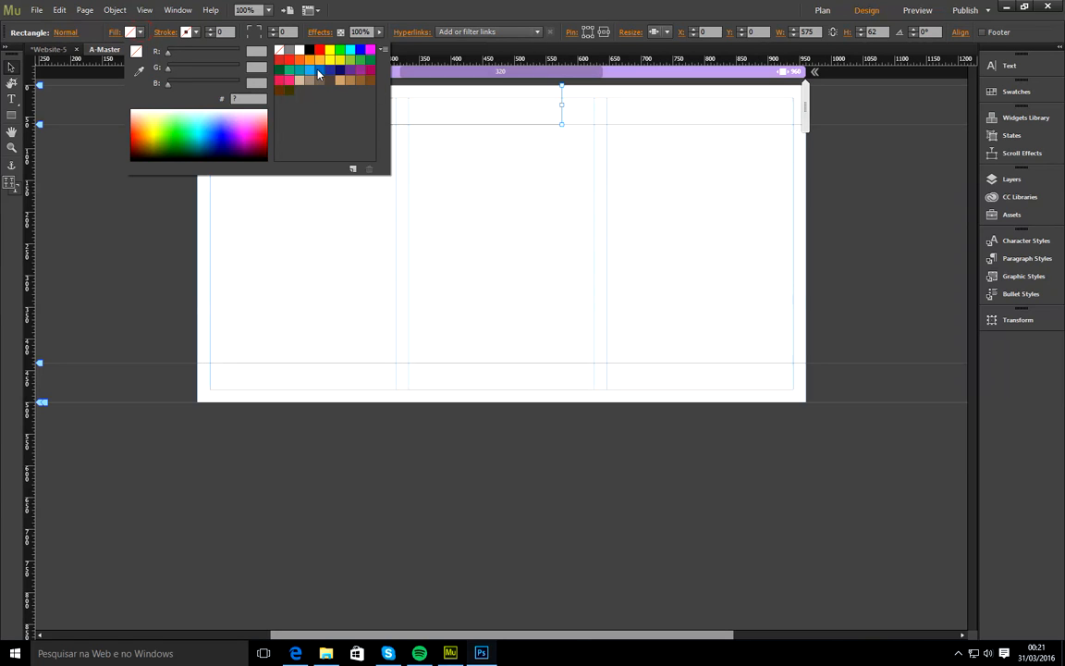
{"action": "left_click", "coordinate": [318, 70]}
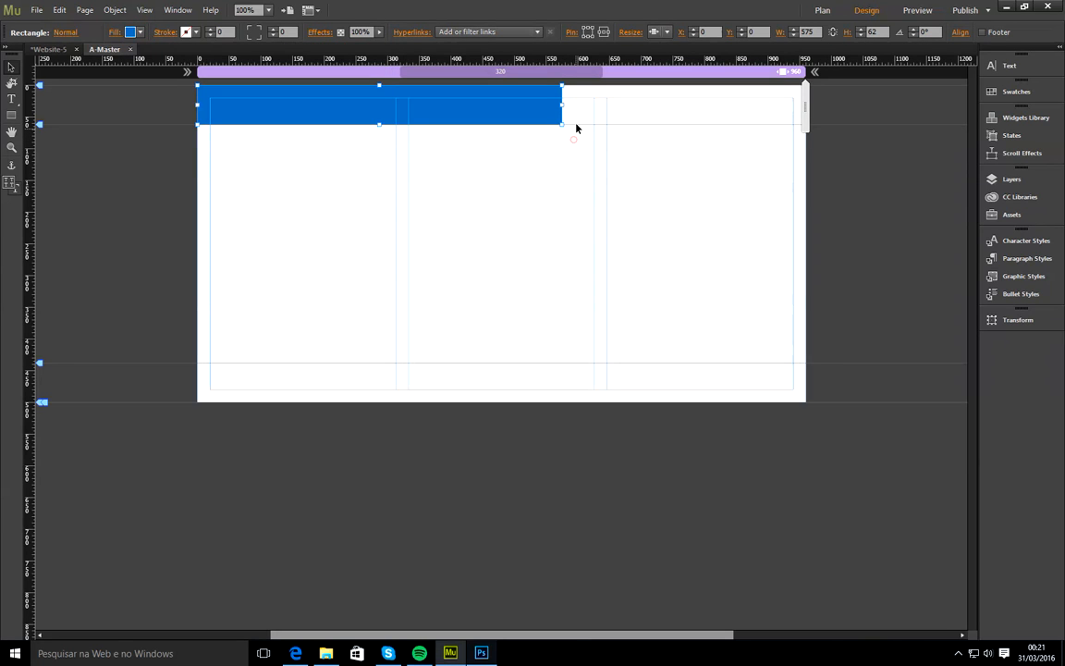
{"action": "left_click_drag", "start_coordinate": [562, 105], "coordinate": [804, 120]}
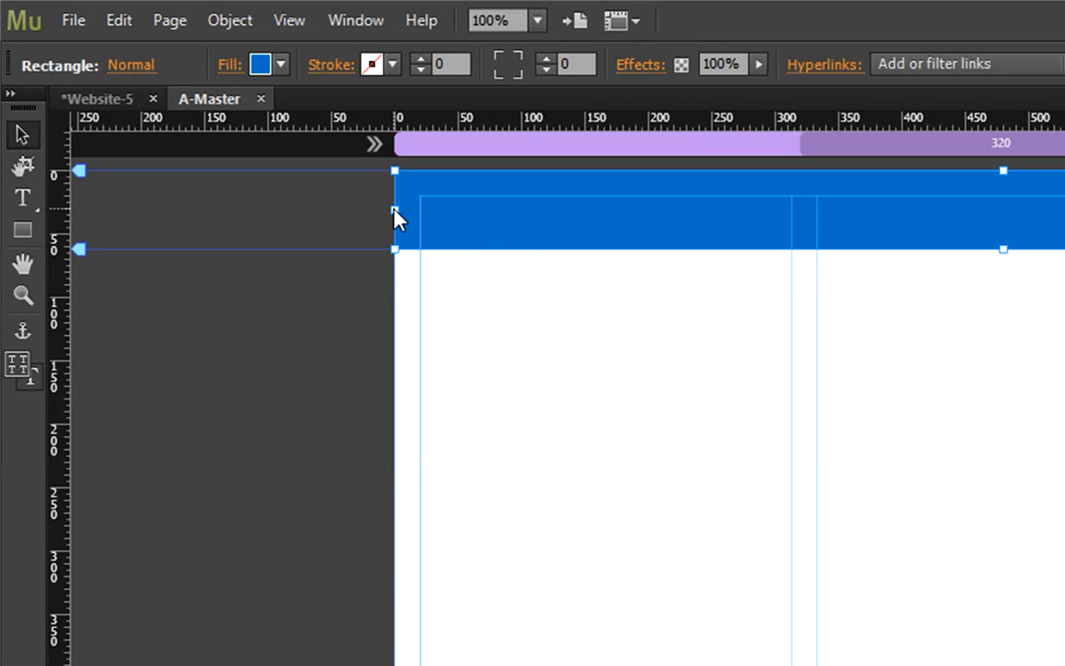
{"action": "mouse_move", "coordinate": [395, 212]}
{"action": "left_mouse_down"}
{"action": "mouse_move", "coordinate": [450, 212]}
{"action": "mouse_move", "coordinate": [402, 211]}
{"action": "mouse_move", "coordinate": [399, 221]}
{"action": "left_mouse_up"}
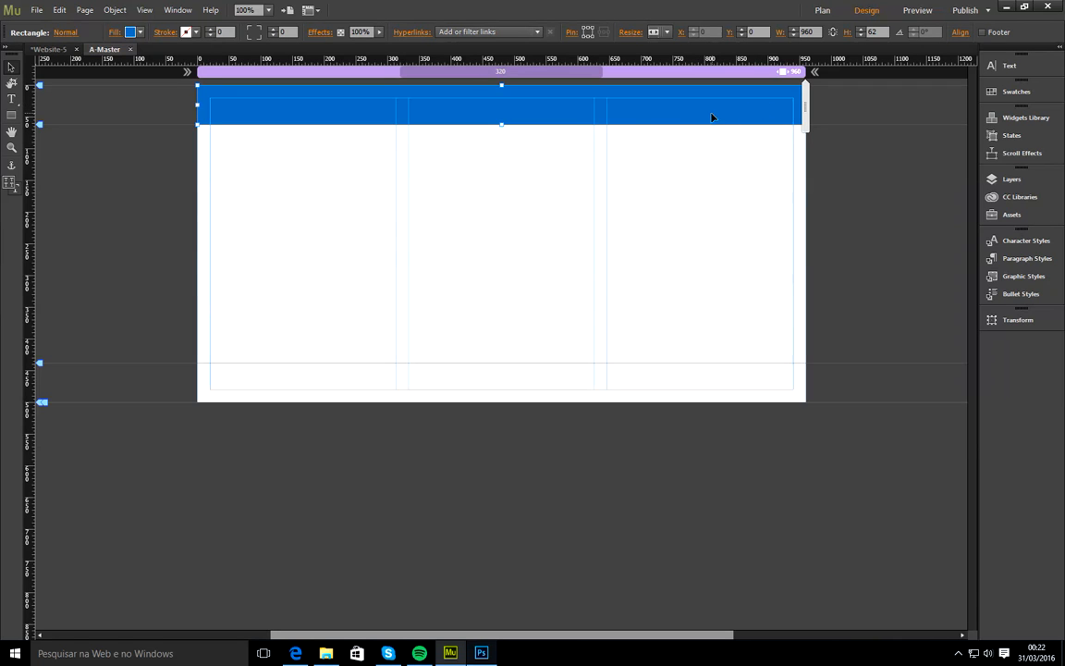
- Place the Icone_Ice_Cream image and fit it inside the blue header at about 241 × 57, at X 20, Y 5
{"action": "left_click", "coordinate": [41, 14]}
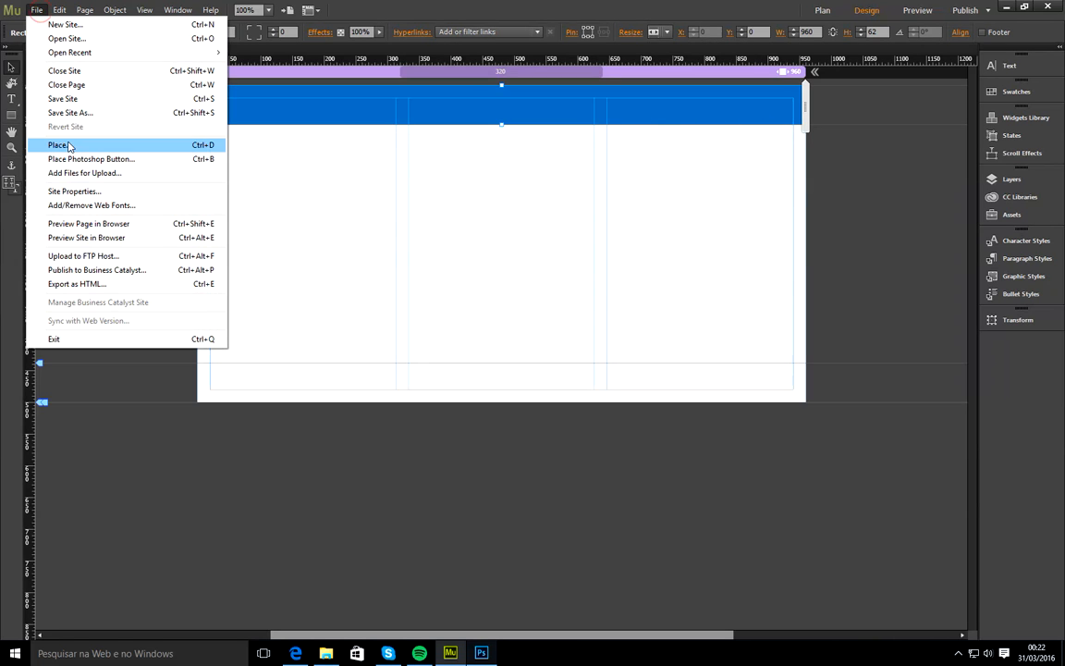
{"action": "left_click", "coordinate": [102, 148]}
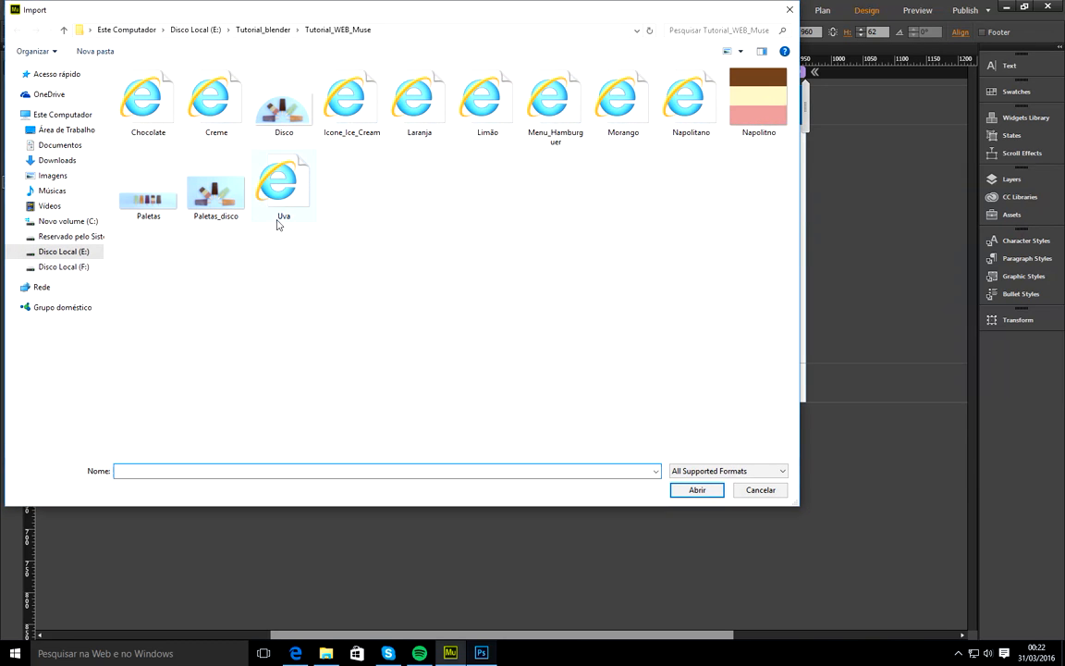
{"action": "left_click", "coordinate": [344, 103]}
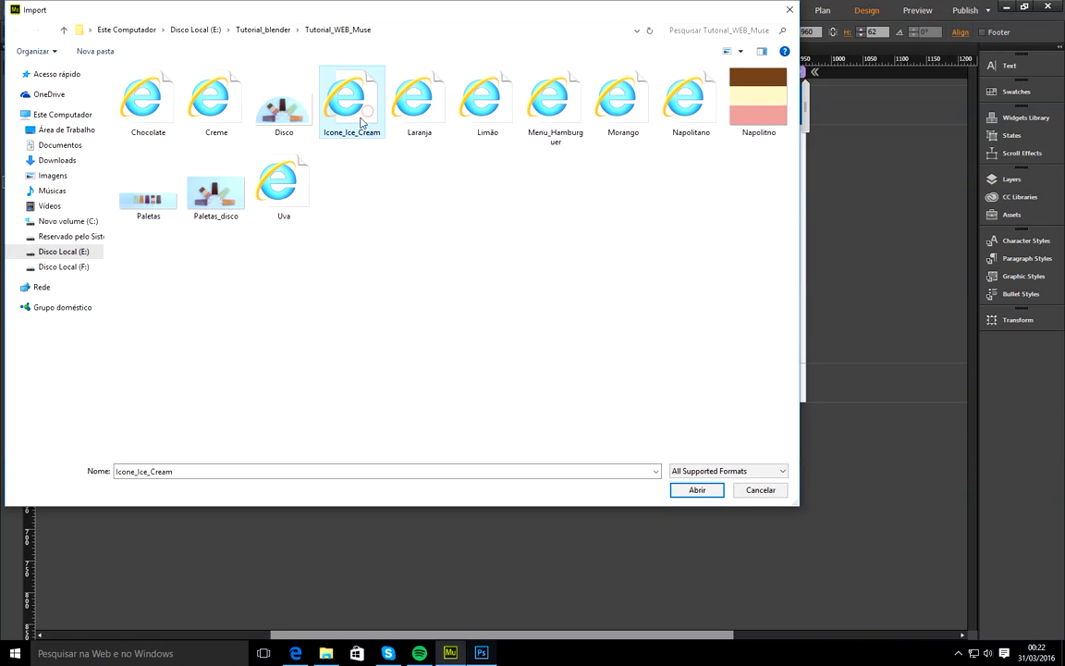
{"action": "left_click", "coordinate": [697, 488]}
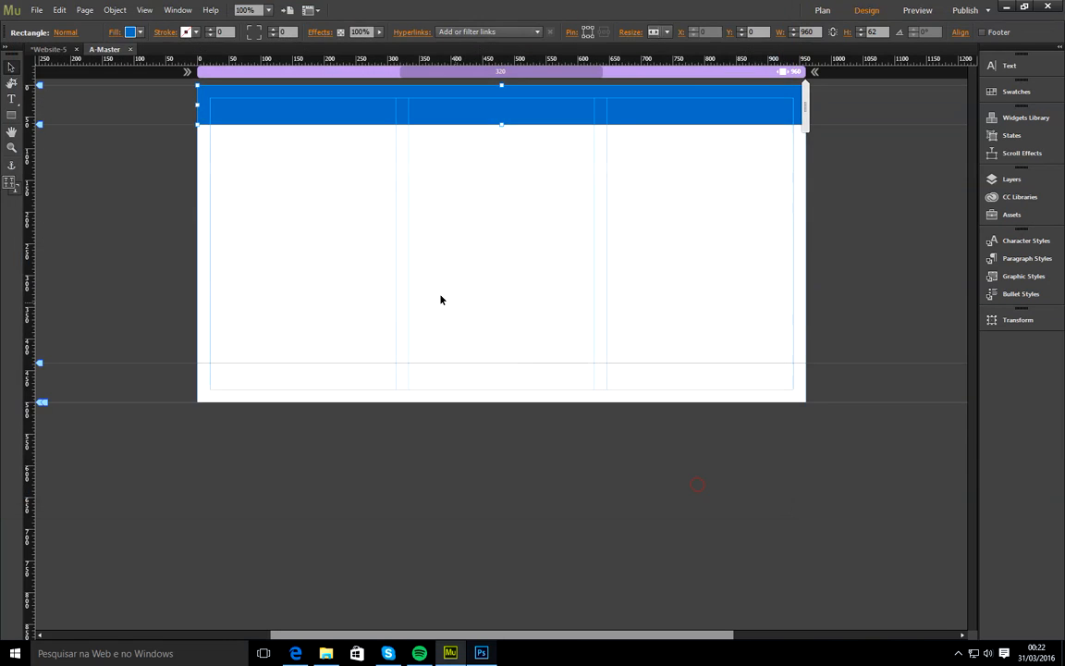
{"action": "left_click", "coordinate": [267, 180]}
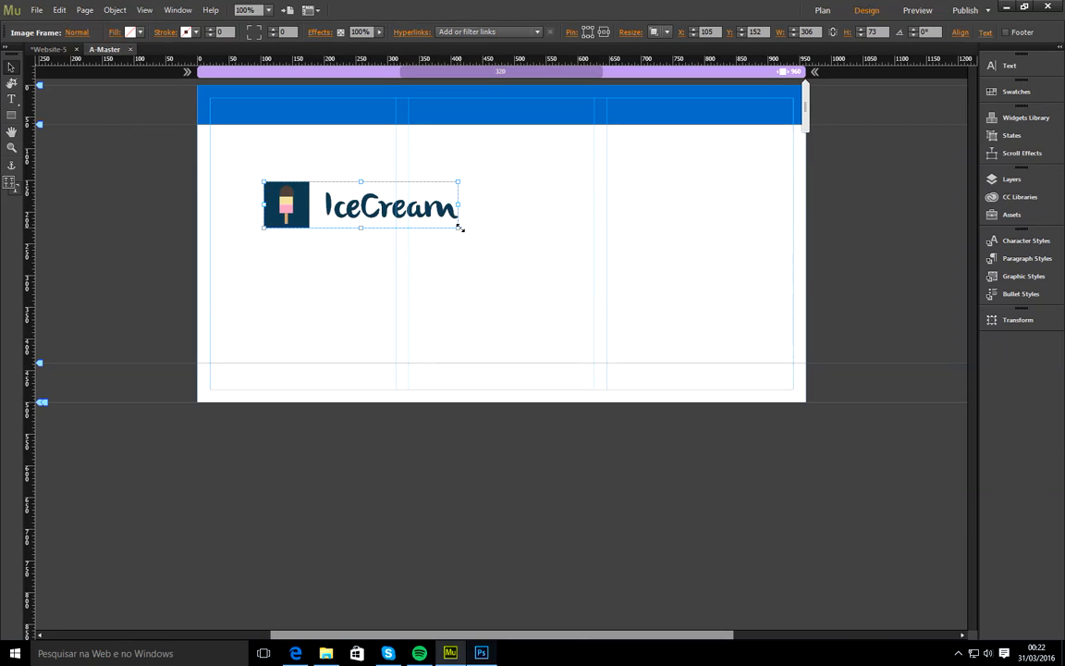
{"action": "left_click_drag", "start_coordinate": [458, 227], "coordinate": [309, 109]}
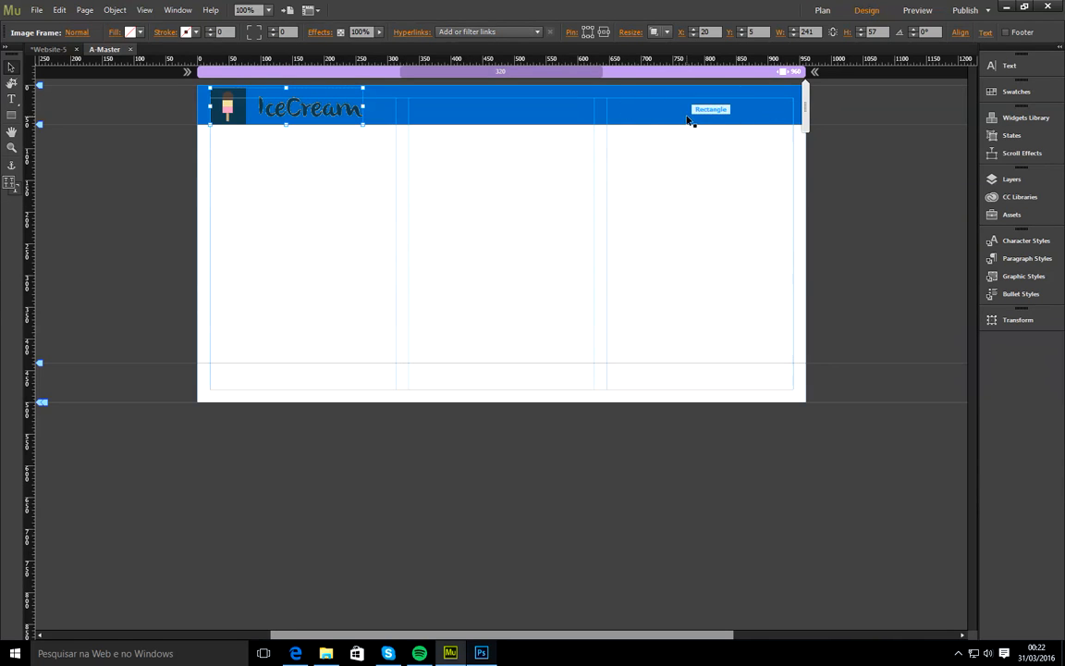
- Add a text frame reading "Home" below the header and shrink it to about 102 × 33
{"action": "left_click", "coordinate": [12, 99]}
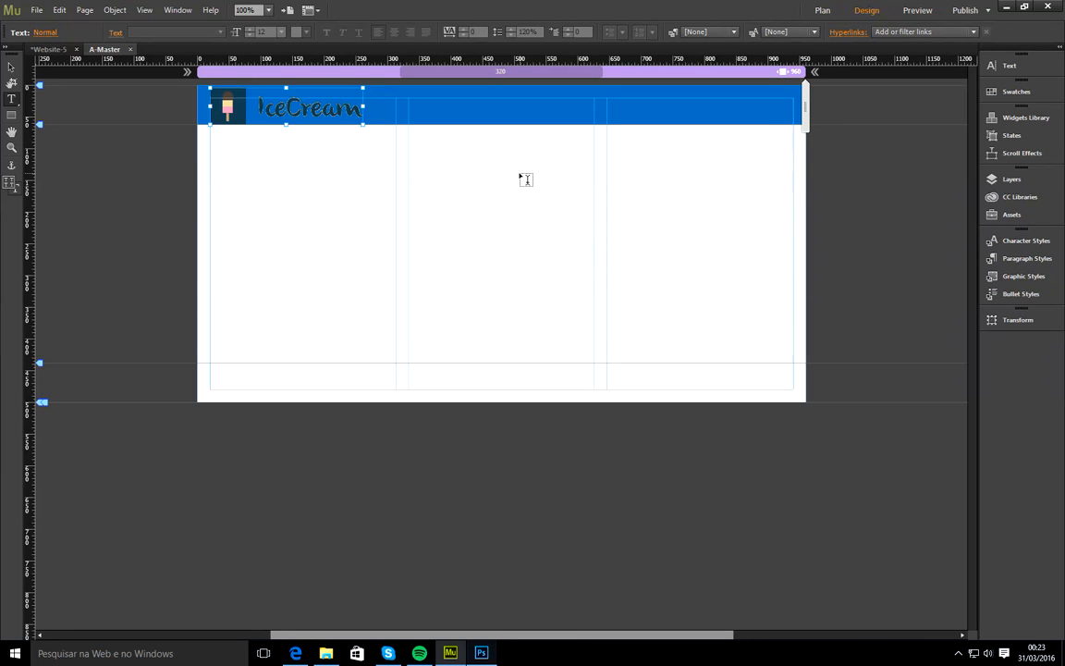
{"action": "left_click_drag", "start_coordinate": [519, 172], "coordinate": [622, 206]}
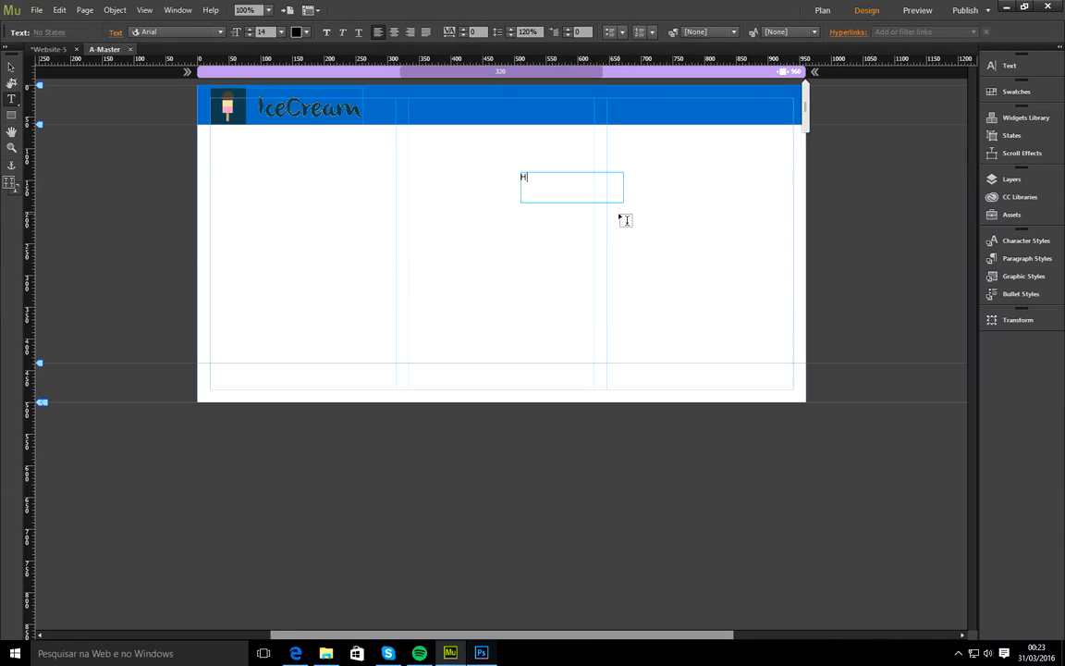
{"action": "type", "text": "Home"}
{"action": "left_click", "coordinate": [12, 66]}
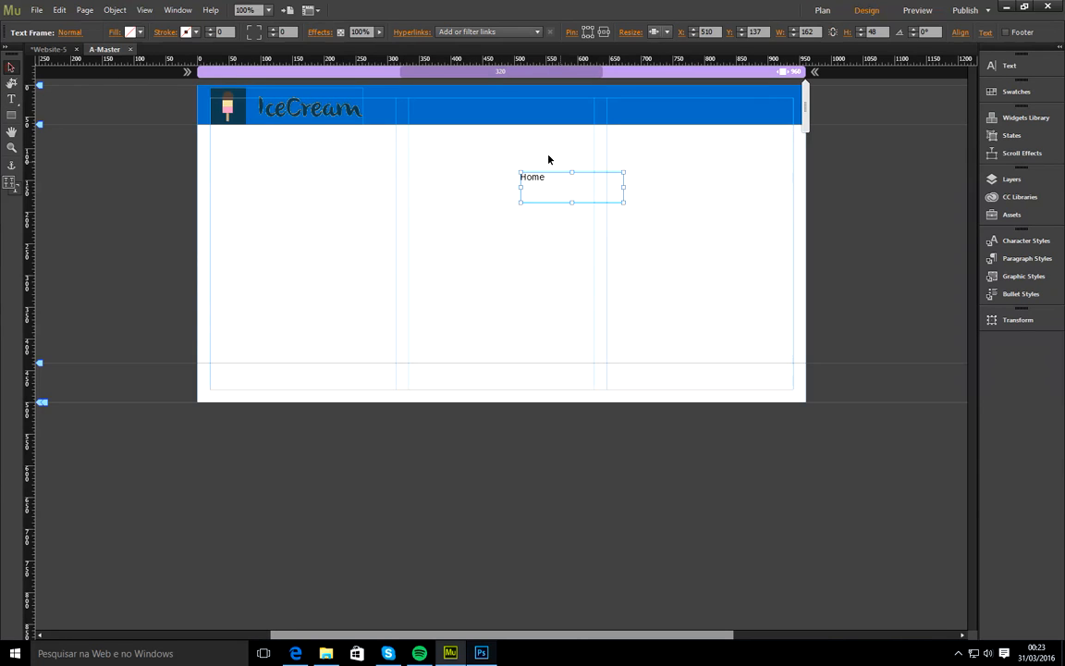
{"action": "left_click_drag", "start_coordinate": [623, 192], "coordinate": [555, 192]}
- Format the Home text as centred, bold Arial at size 18
{"action": "left_click", "coordinate": [986, 33]}
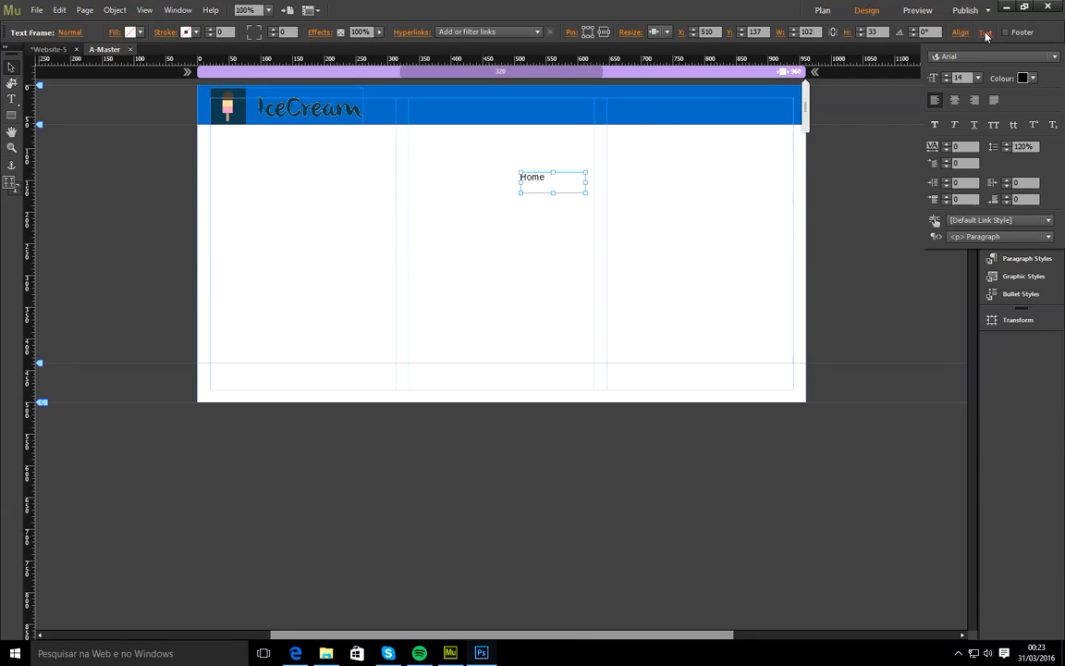
{"action": "left_click", "coordinate": [956, 102]}
{"action": "left_click", "coordinate": [977, 78]}
{"action": "left_click", "coordinate": [992, 189]}
{"action": "left_click", "coordinate": [1026, 57]}
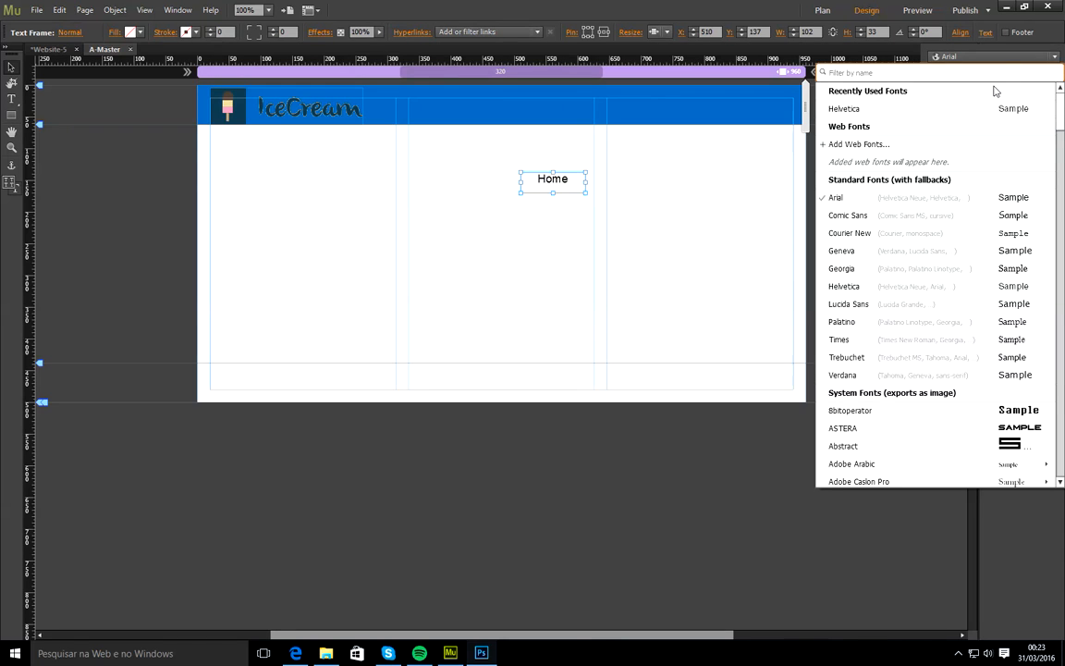
{"action": "left_click", "coordinate": [875, 196]}
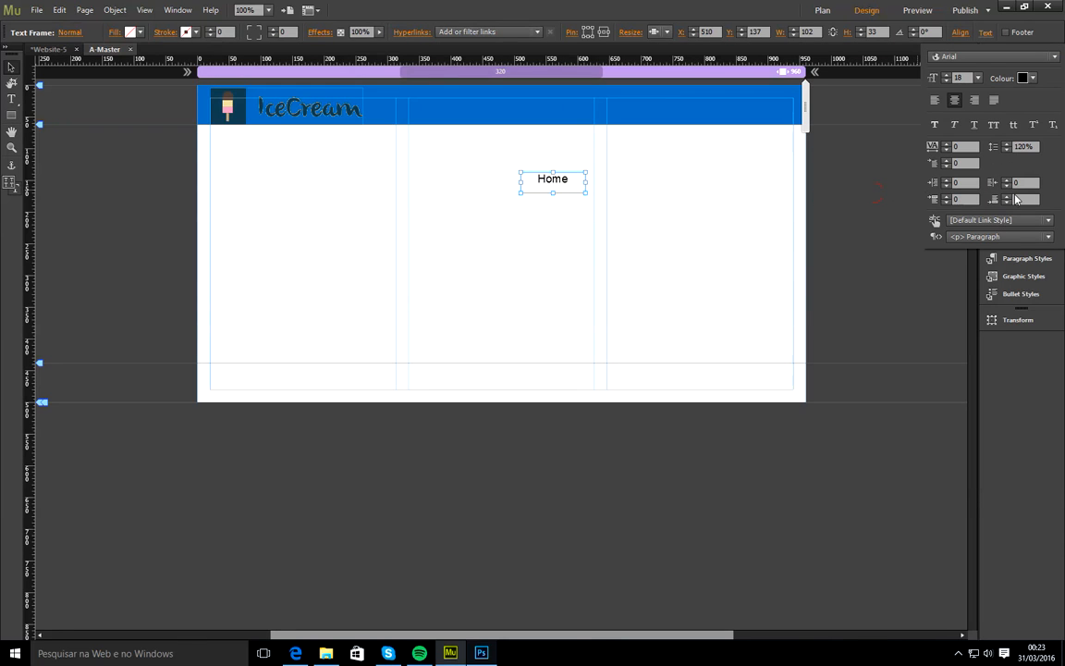
{"action": "left_click", "coordinate": [936, 125]}
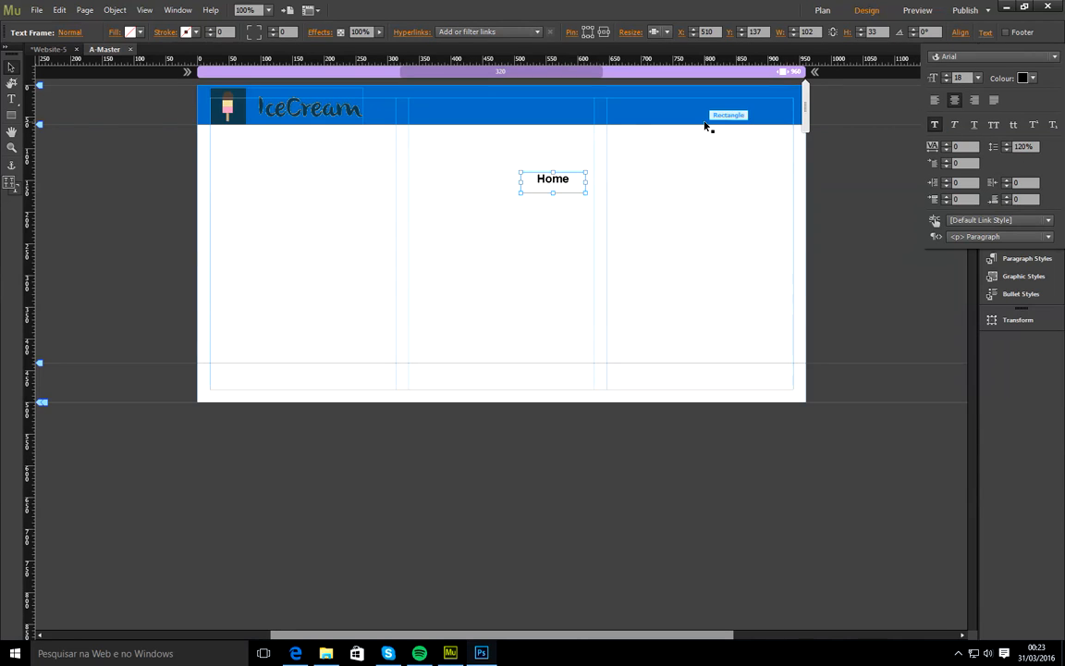
- Colour the Home text dark blue 1B4456 by sampling the logo's square background
{"action": "left_click", "coordinate": [1022, 77]}
{"action": "left_click", "coordinate": [814, 116]}
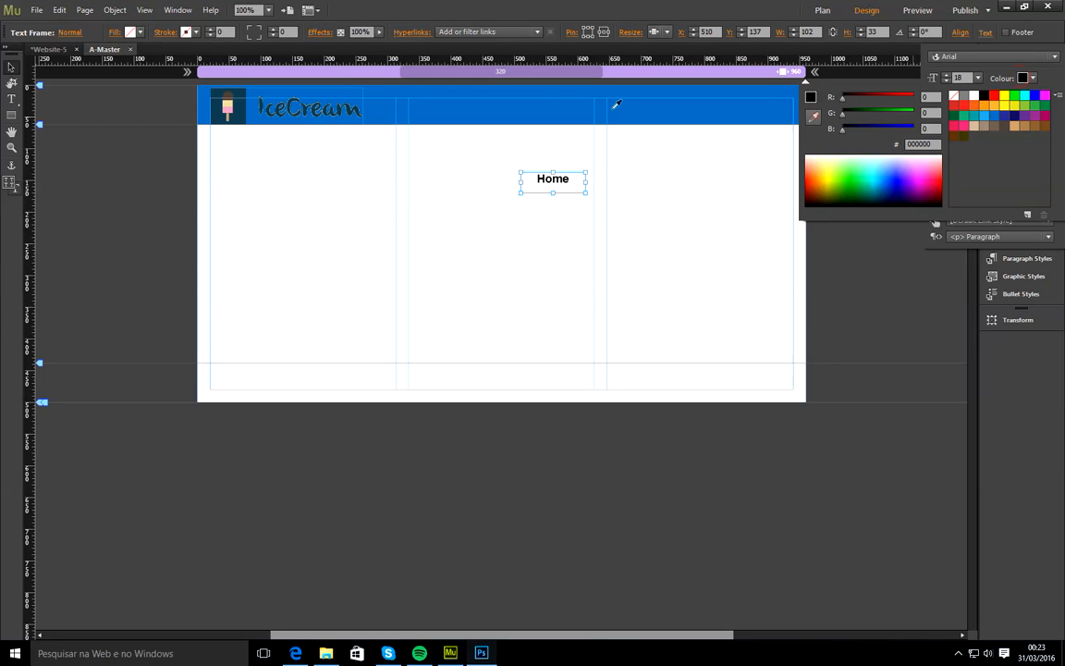
{"action": "left_click", "coordinate": [245, 106]}
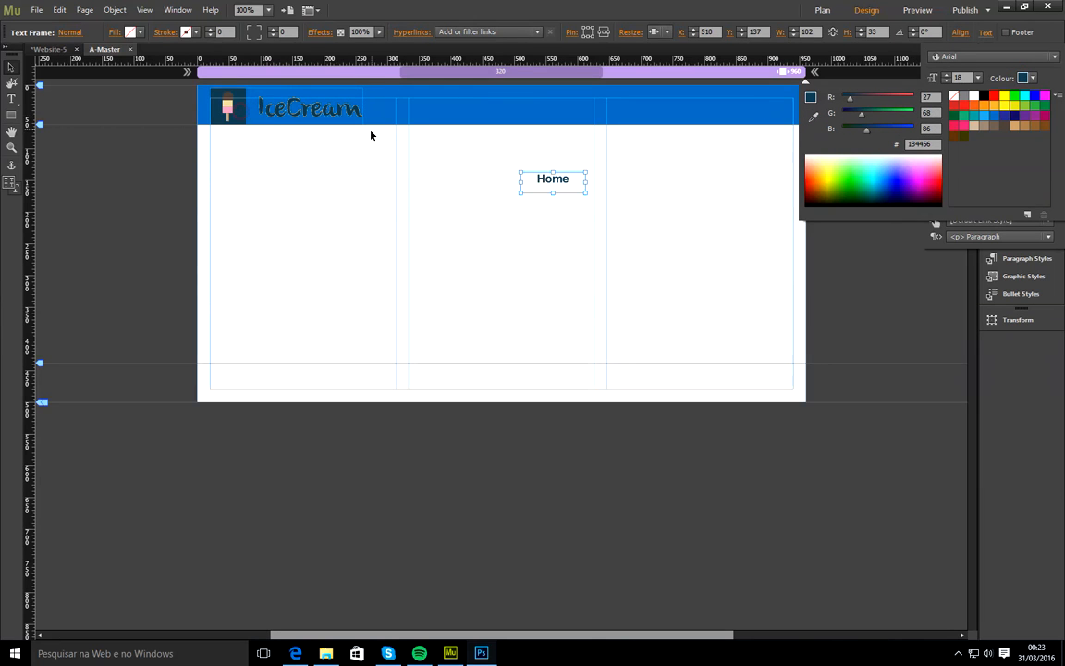
{"action": "left_click", "coordinate": [564, 180]}
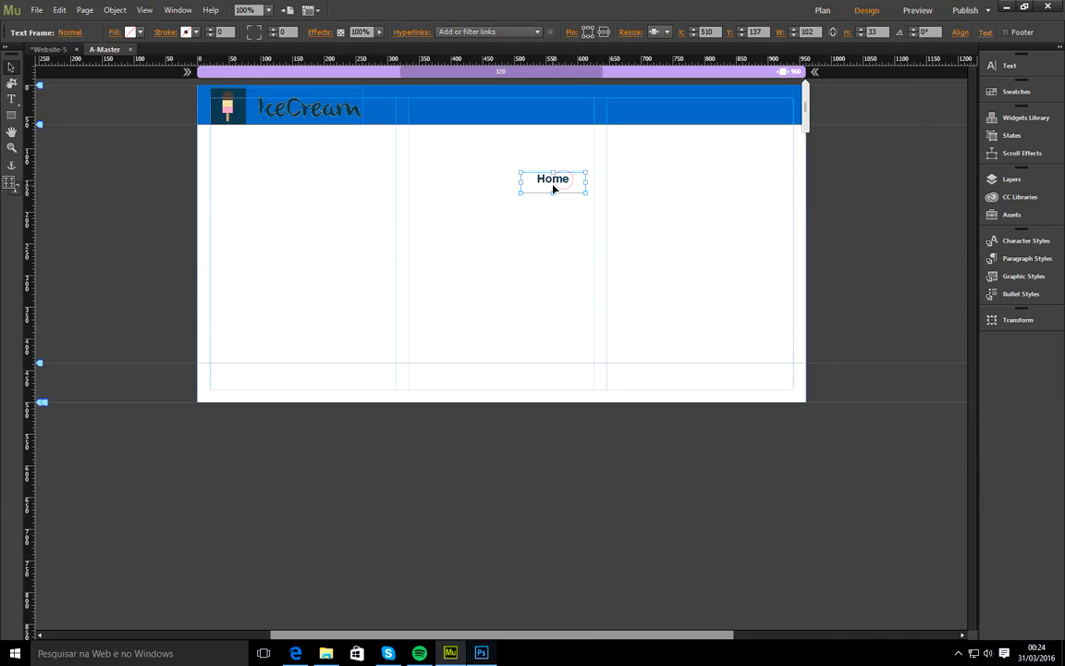
- Move the Home text into the blue header with two copies in a row beside it, and change the middle one to "Sabores"
{"action": "left_click_drag", "start_coordinate": [553, 185], "coordinate": [763, 118]}
{"action": "left_click", "coordinate": [11, 99]}
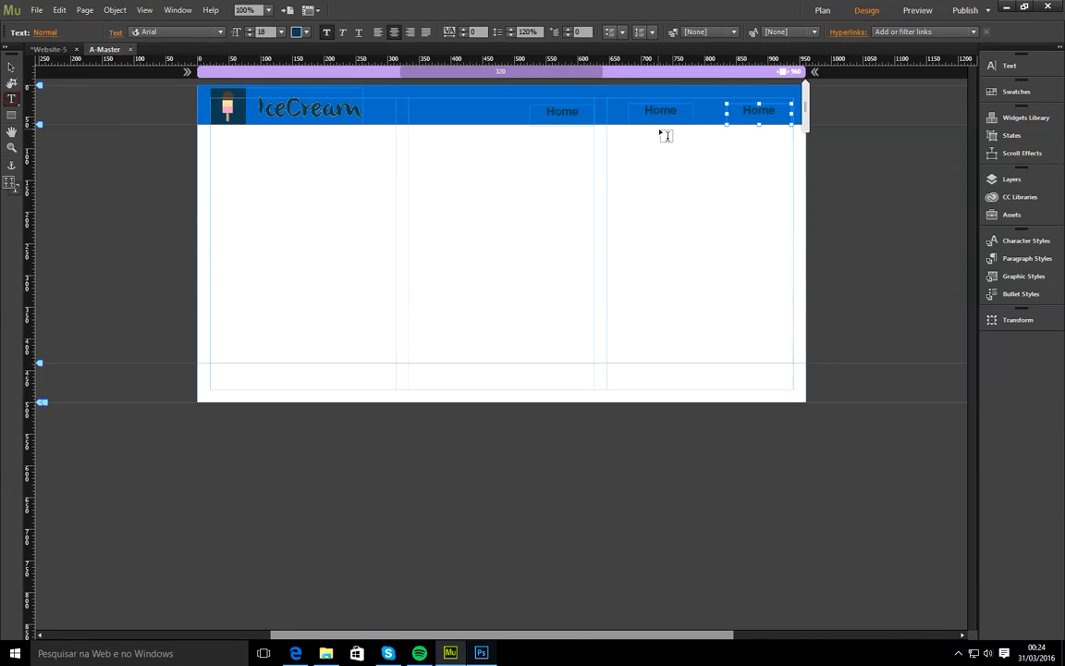
{"action": "left_click_drag", "start_coordinate": [644, 111], "coordinate": [679, 111]}
{"action": "type", "text": "Sa"}
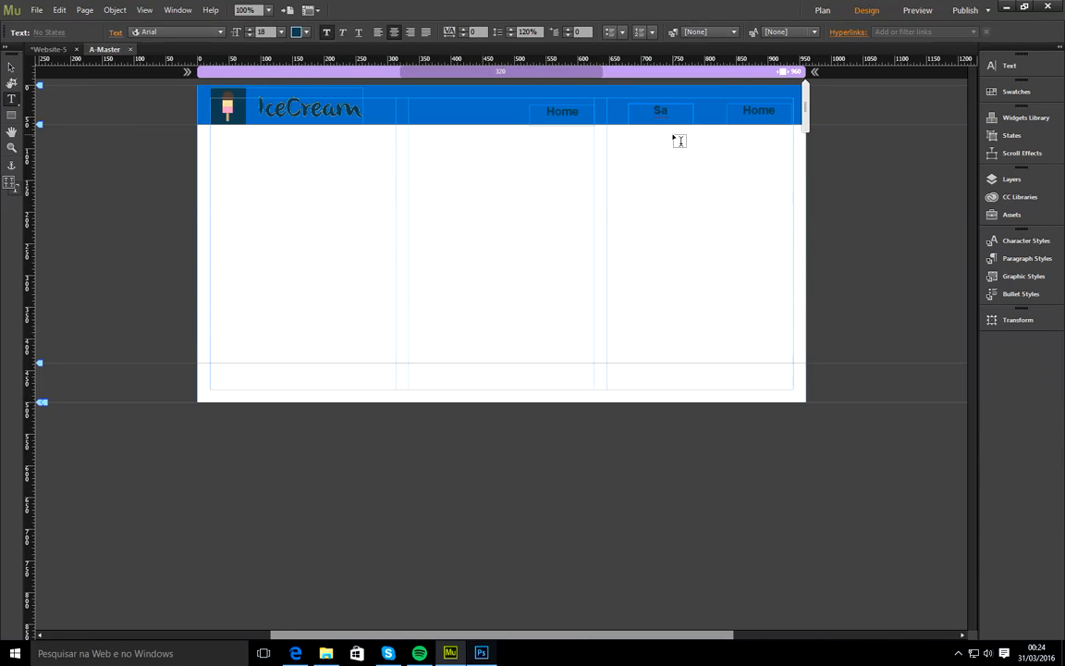
{"action": "type", "text": "bores"}
- Change the last menu text to "Contato" and line up the Home text with the other two menu items
{"action": "double_click", "coordinate": [745, 109]}
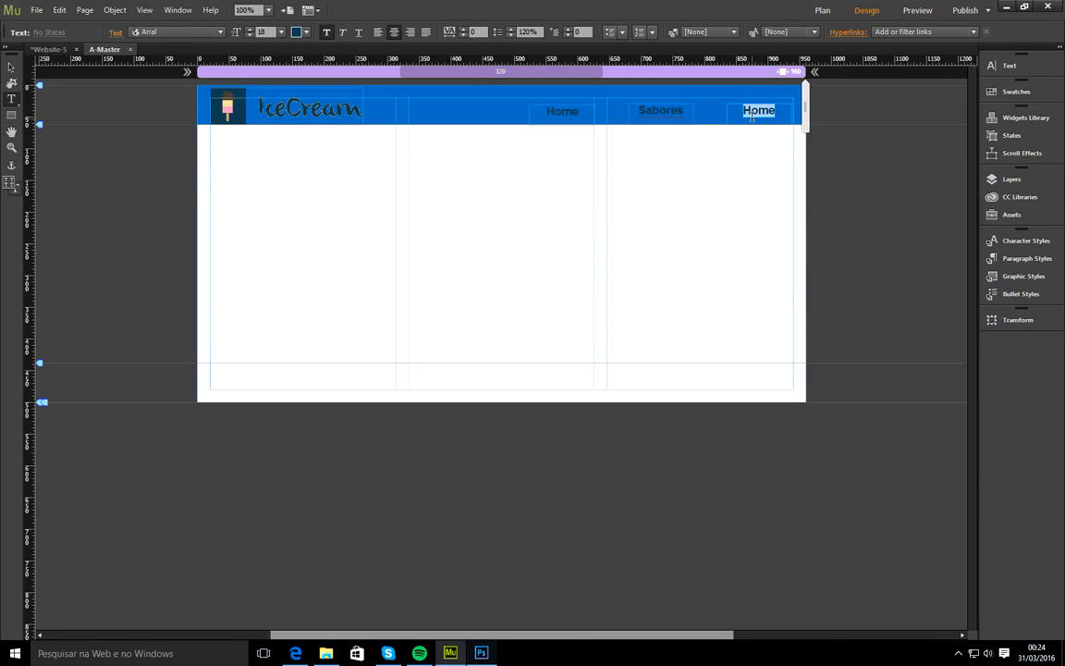
{"action": "type", "text": "Contat"}
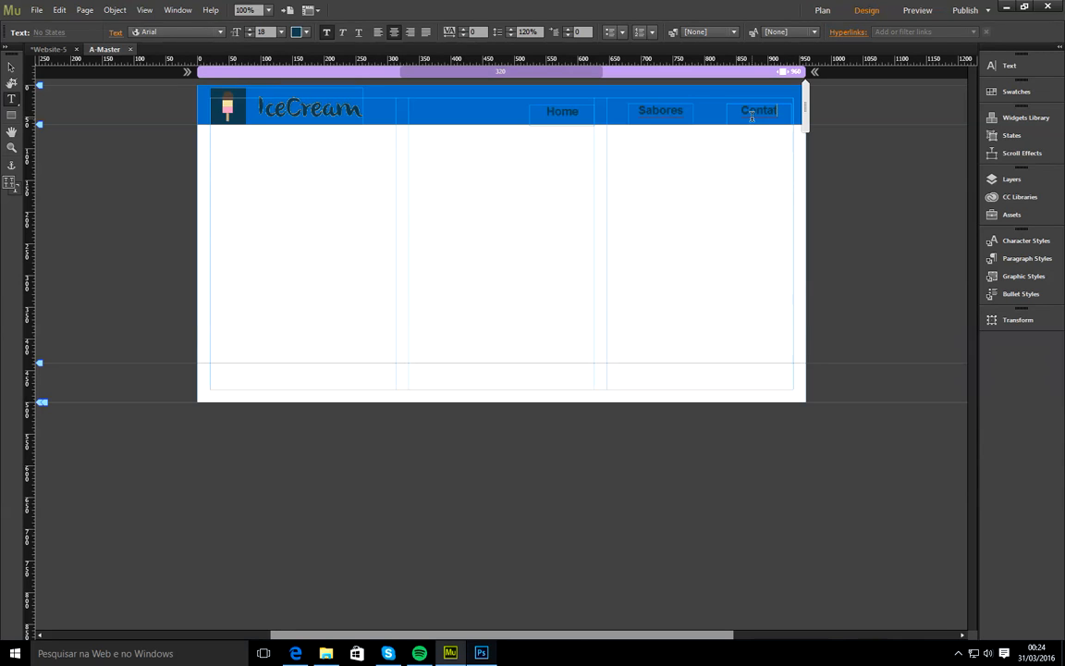
{"action": "type", "text": "o"}
{"action": "left_click", "coordinate": [11, 67]}
{"action": "left_click", "coordinate": [378, 231]}
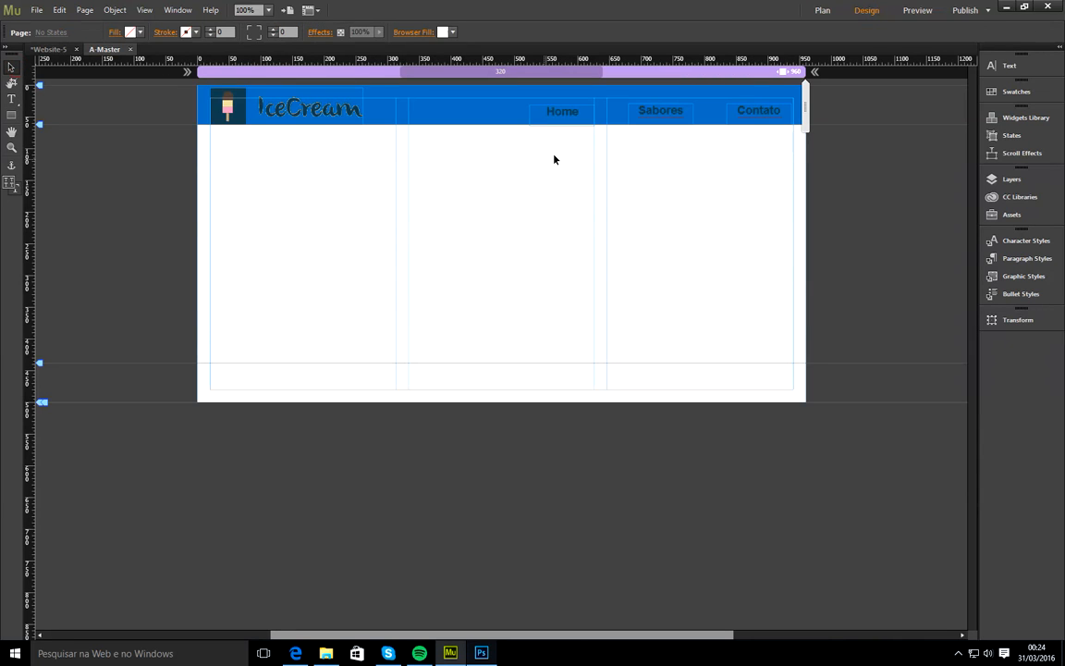
{"action": "key", "text": "ctrl+z"}
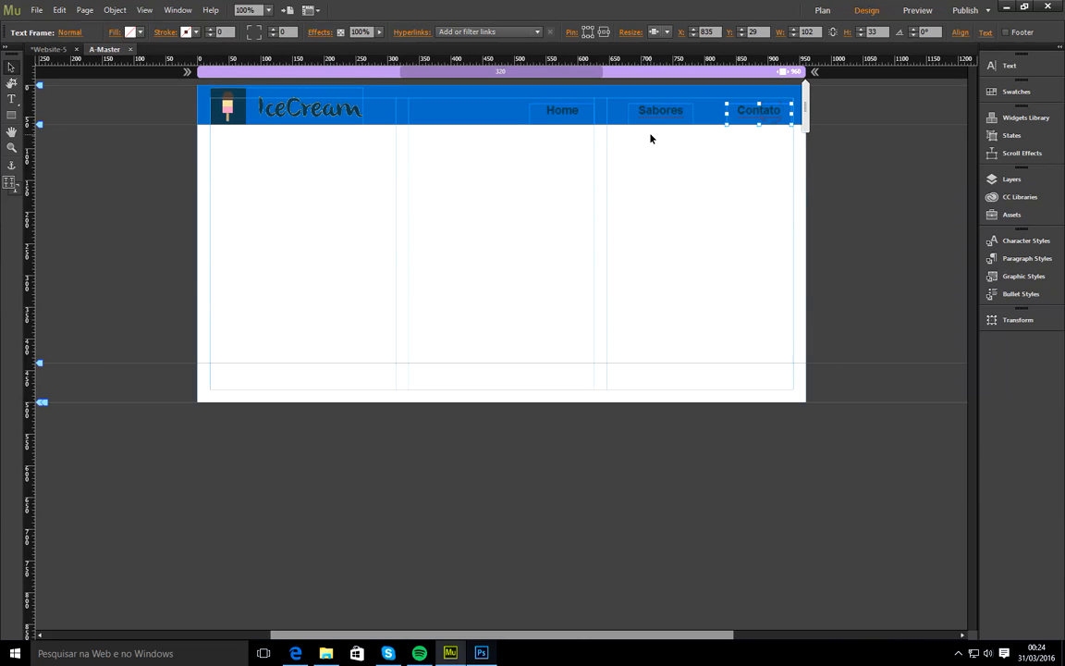
{"action": "left_click", "coordinate": [730, 198]}
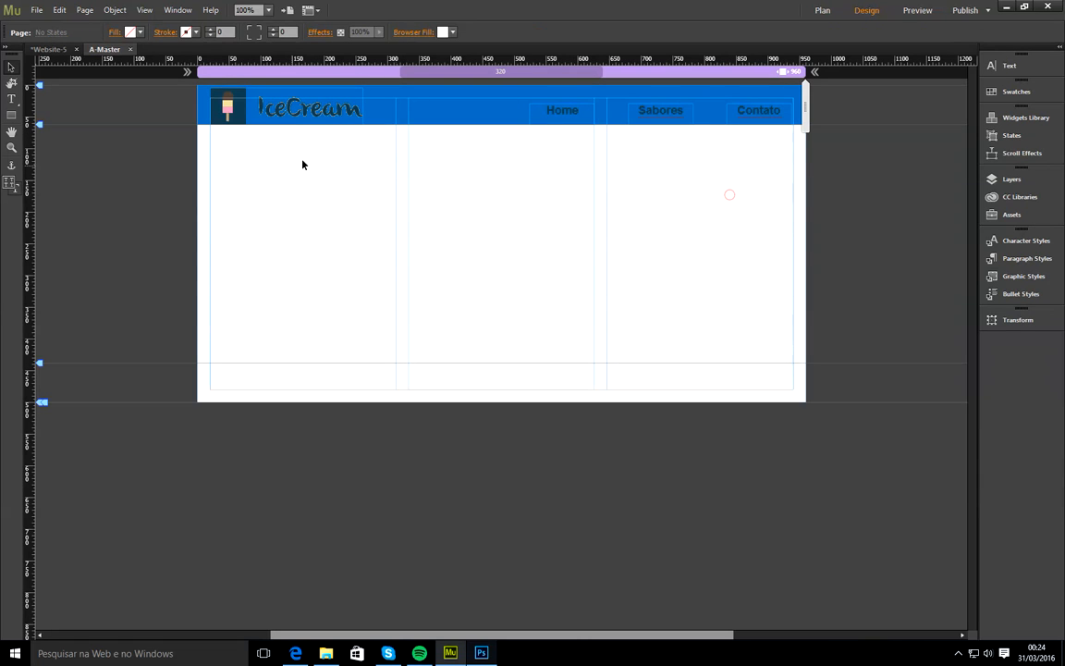
- Open the Home page from the site plan and rename its Layer 1 as Master
{"action": "left_click", "coordinate": [49, 50]}
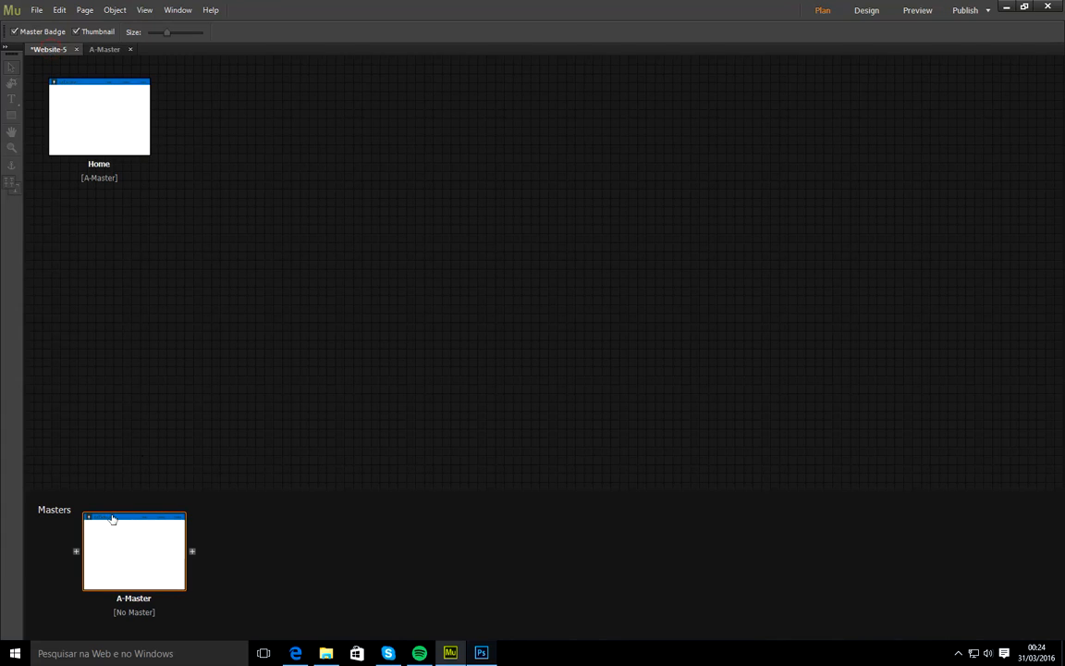
{"action": "double_click", "coordinate": [118, 124]}
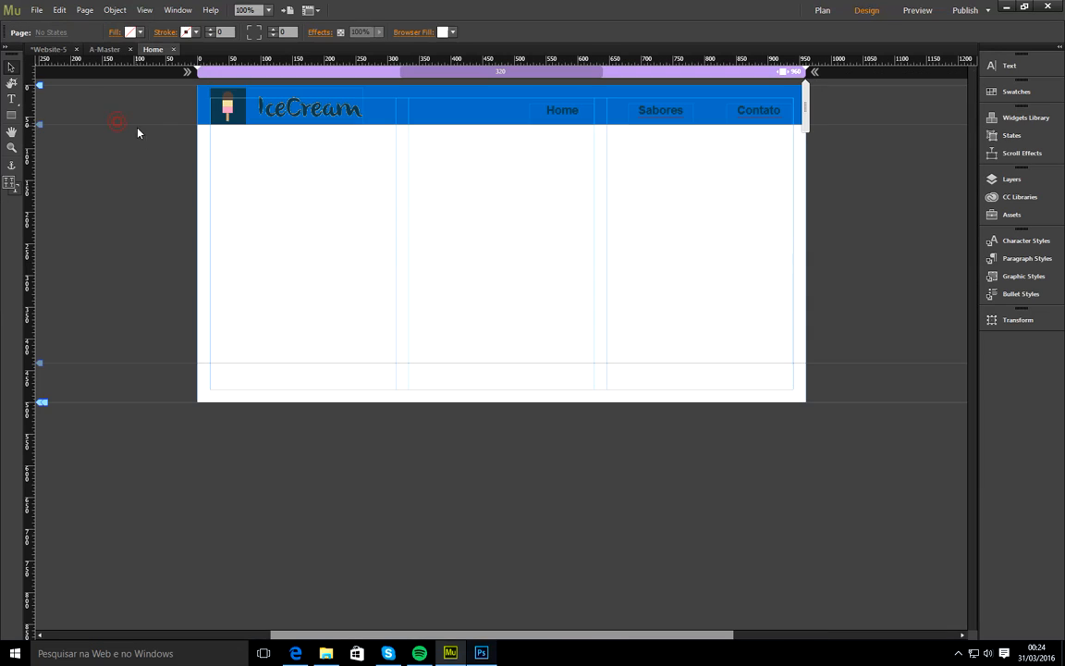
{"action": "left_click", "coordinate": [993, 180]}
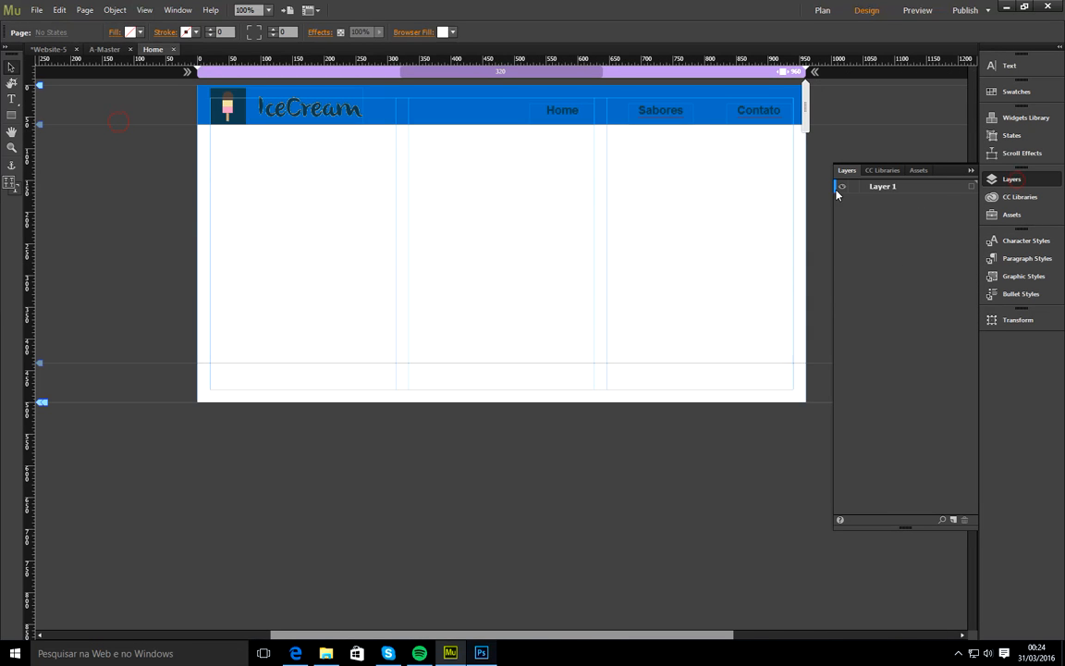
{"action": "double_click", "coordinate": [897, 190]}
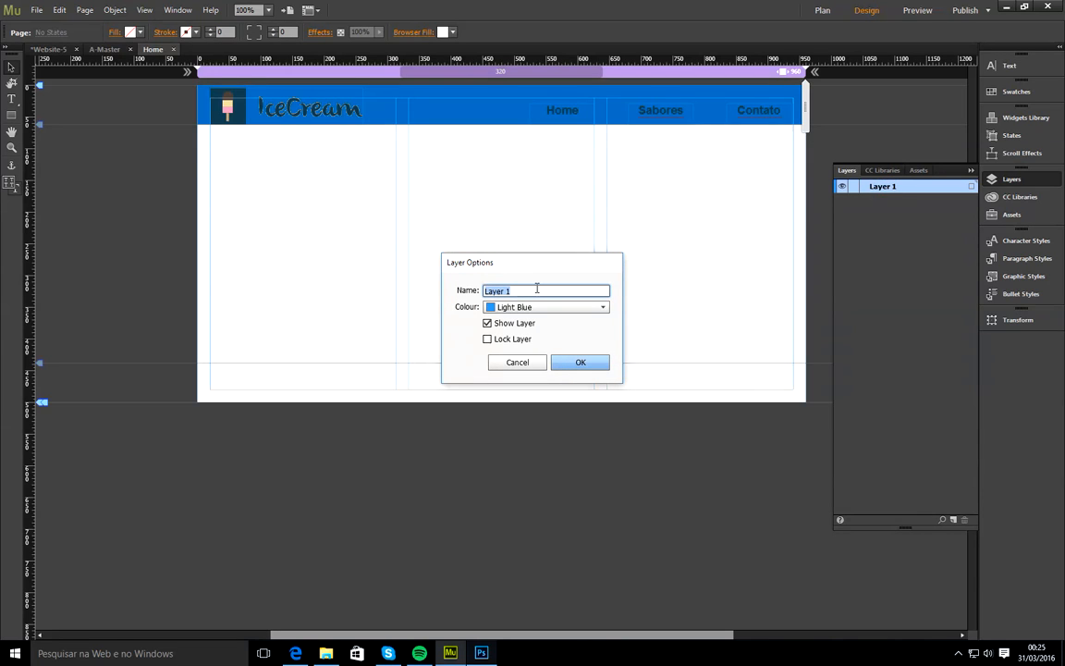
{"action": "type", "text": "Master"}
{"action": "left_click", "coordinate": [580, 361]}
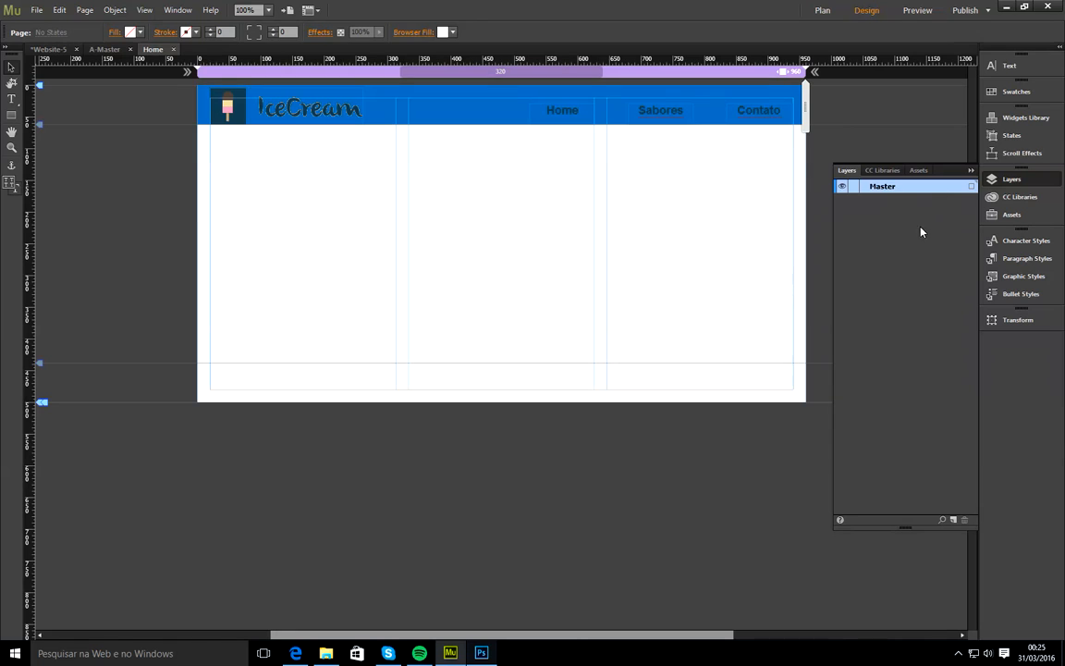
- Add a new layer named Fundo and place it beneath the Master layer
{"action": "left_click", "coordinate": [954, 519]}
{"action": "double_click", "coordinate": [893, 191]}
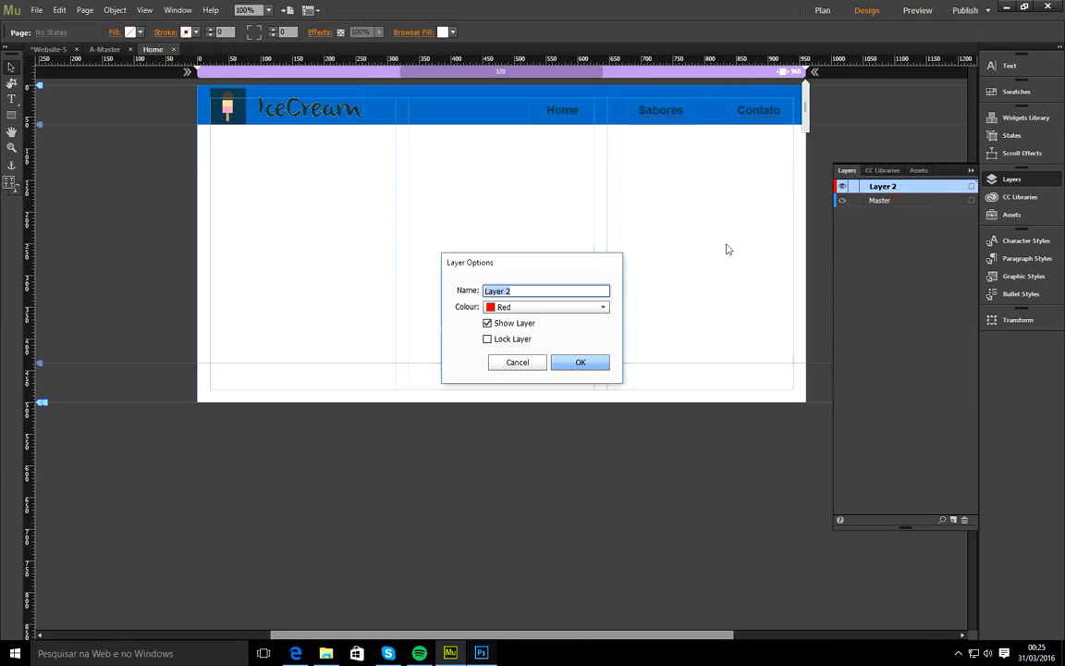
{"action": "type", "text": "Fundo"}
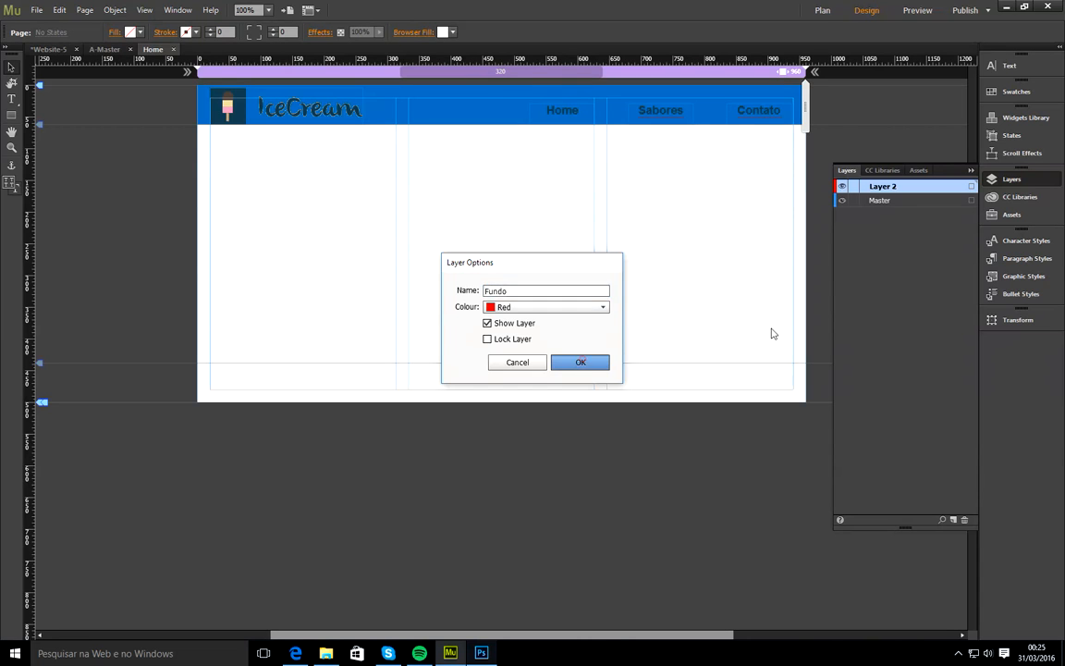
{"action": "key", "text": "Return"}
{"action": "left_click_drag", "start_coordinate": [893, 189], "coordinate": [908, 212]}
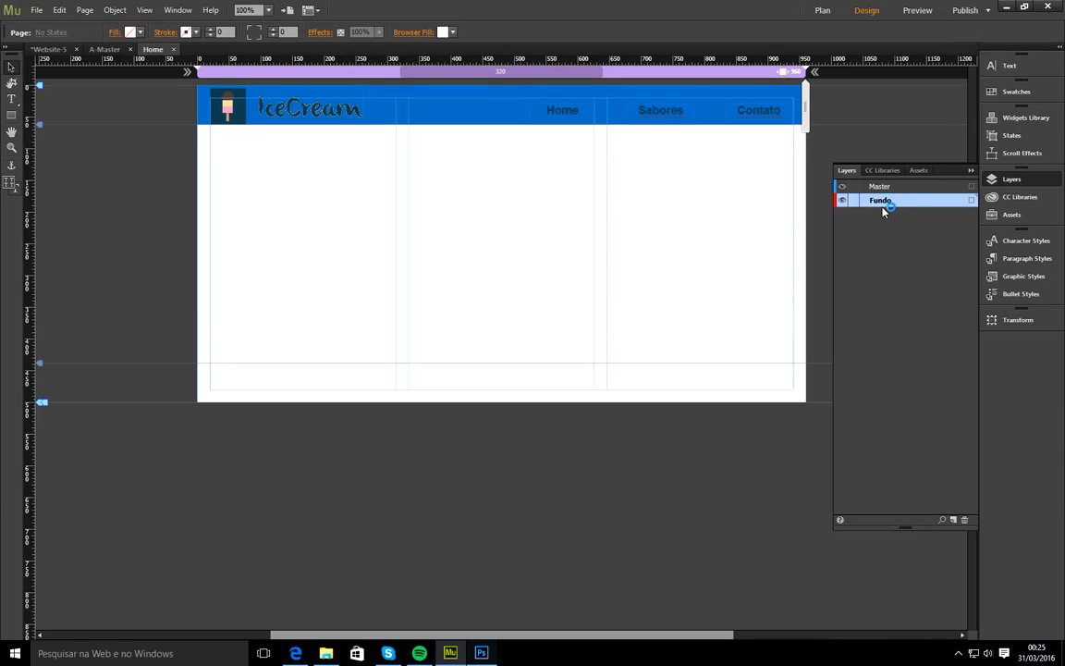
- Draw a rectangle about 425 × 250 below the header on the Fundo layer and fill it with light blue 29ABE2
{"action": "left_click", "coordinate": [12, 115]}
{"action": "mouse_move", "coordinate": [233, 139]}
{"action": "left_mouse_down"}
{"action": "mouse_move", "coordinate": [278, 183]}
{"action": "mouse_move", "coordinate": [501, 298]}
{"action": "left_mouse_up"}
{"action": "left_click", "coordinate": [130, 31]}
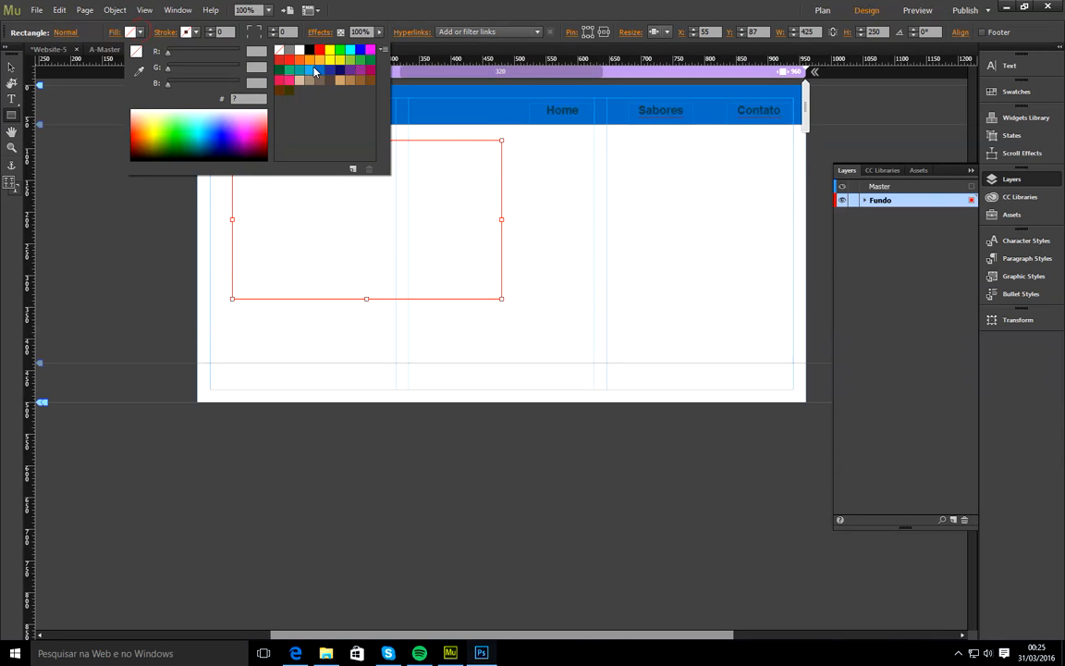
{"action": "left_click", "coordinate": [308, 74]}
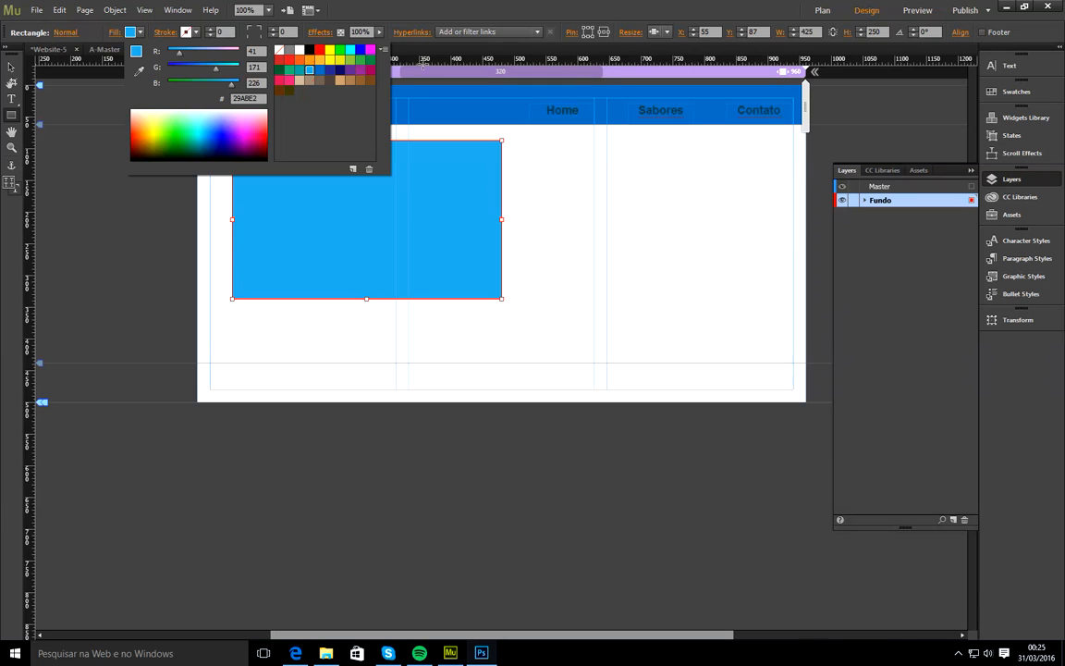
{"action": "left_click", "coordinate": [11, 66]}
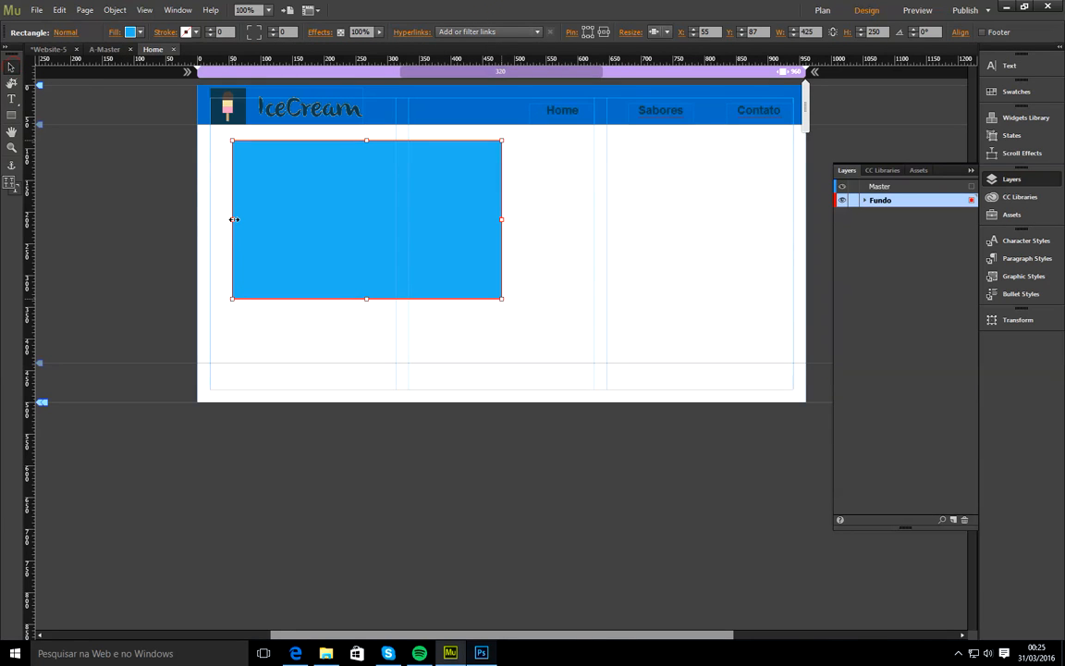
- Stretch the blue rectangle to the full 960 page width, starting at the header's lower edge at Y 62, with a height of 499
{"action": "left_click_drag", "start_coordinate": [233, 219], "coordinate": [198, 221]}
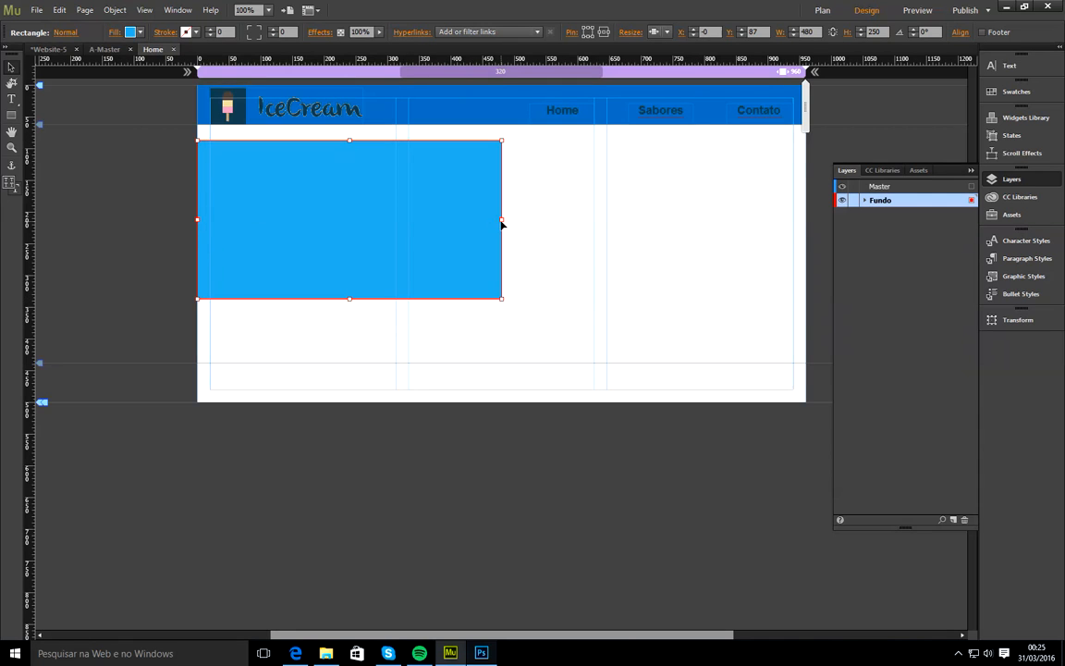
{"action": "left_click_drag", "start_coordinate": [501, 219], "coordinate": [806, 225]}
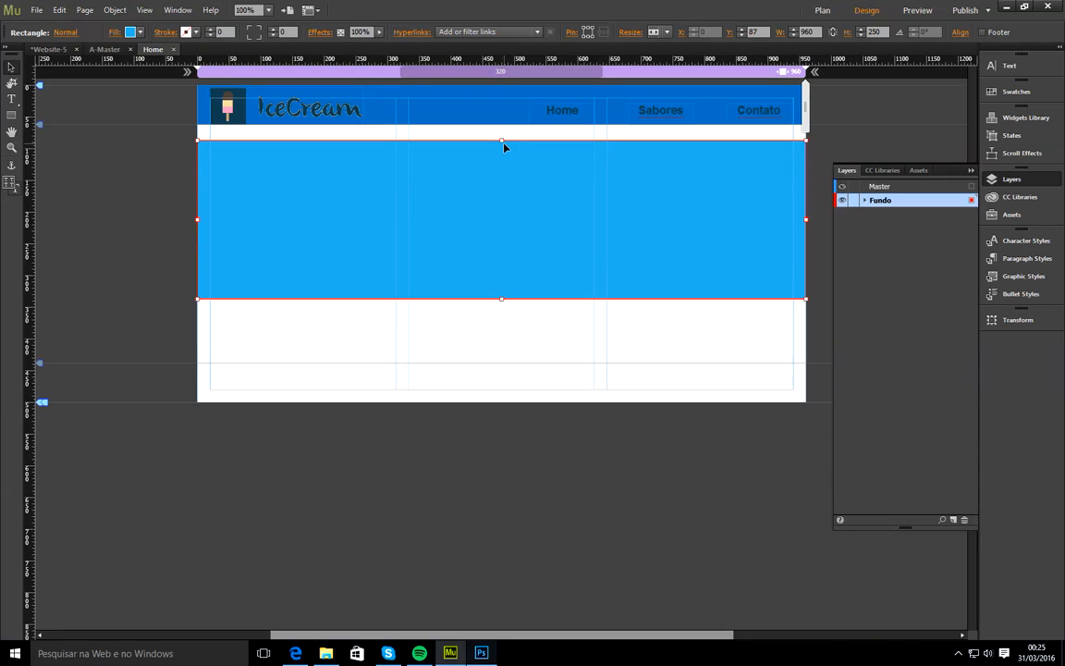
{"action": "left_click_drag", "start_coordinate": [502, 138], "coordinate": [501, 124]}
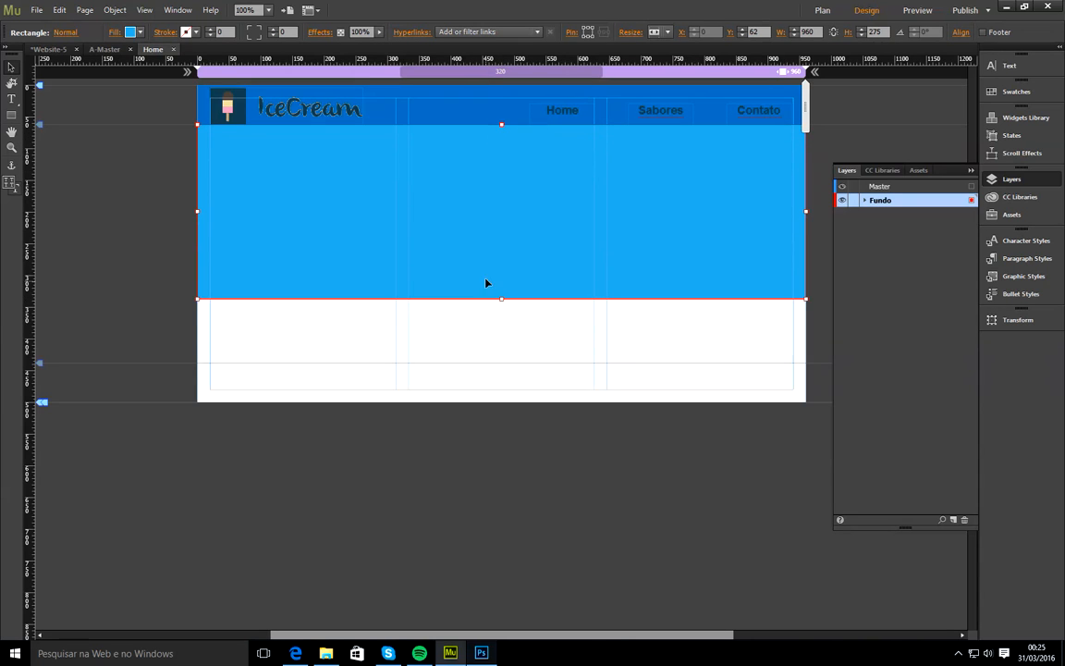
{"action": "left_click_drag", "start_coordinate": [501, 298], "coordinate": [498, 368]}
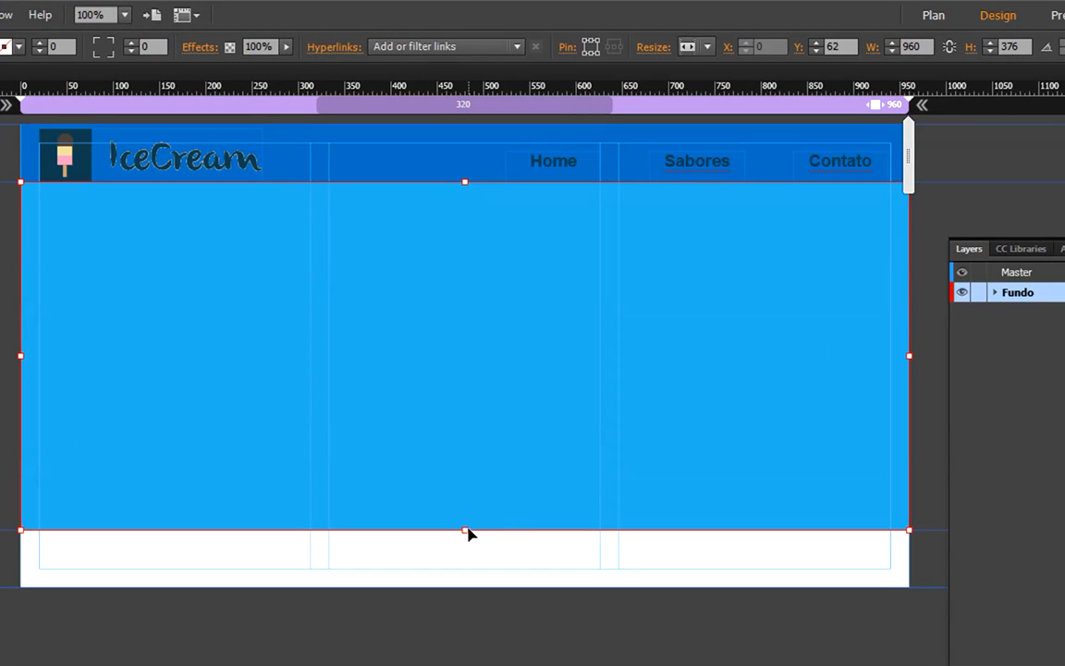
{"action": "left_click_drag", "start_coordinate": [464, 528], "coordinate": [460, 643]}
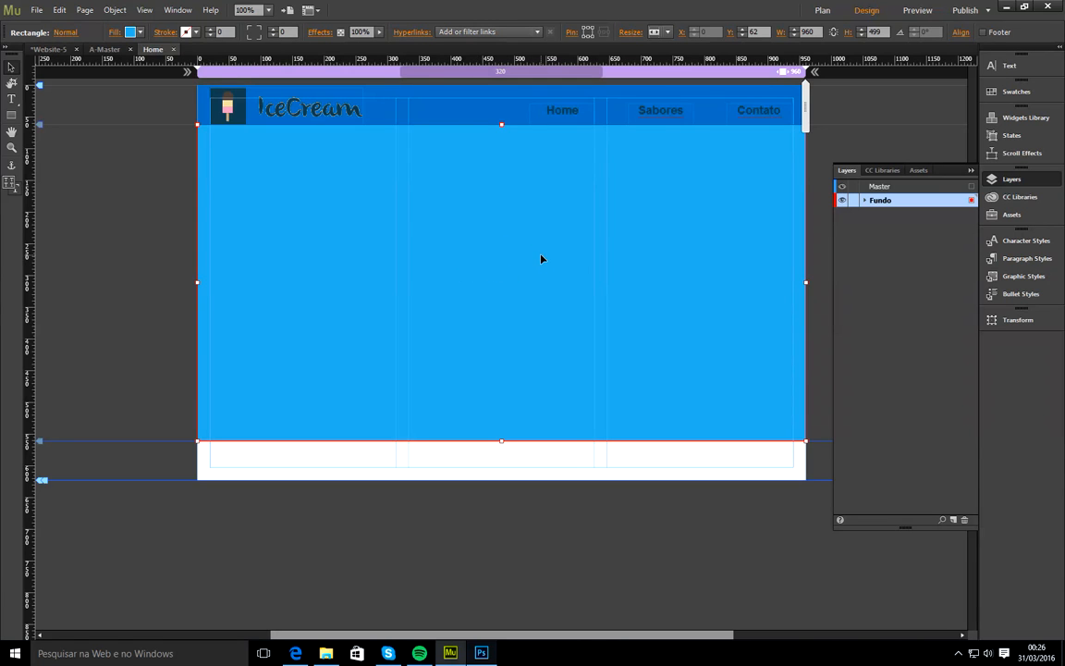
- Duplicate the full-width blue rectangle and place the copy directly beneath the original at Y 561
{"action": "left_click_drag", "start_coordinate": [529, 232], "coordinate": [533, 559]}
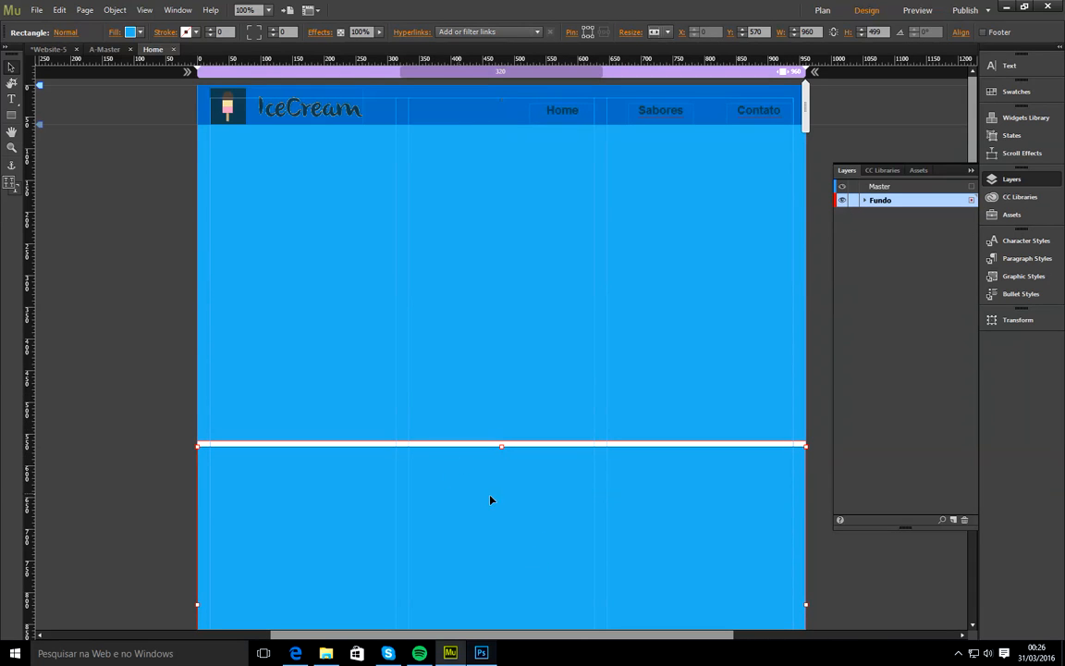
{"action": "scroll", "coordinate": [522, 448], "scroll_direction": "down", "scroll_amount": 4}
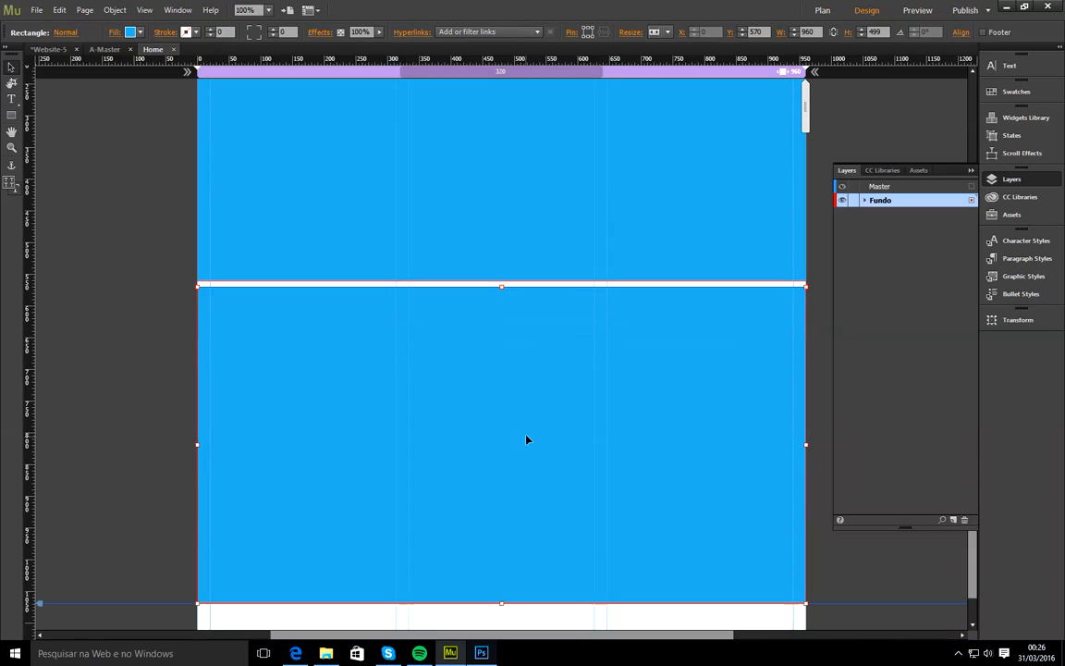
{"action": "scroll", "coordinate": [527, 439], "scroll_direction": "up", "scroll_amount": 1}
{"action": "scroll", "coordinate": [526, 438], "scroll_direction": "down", "scroll_amount": 2}
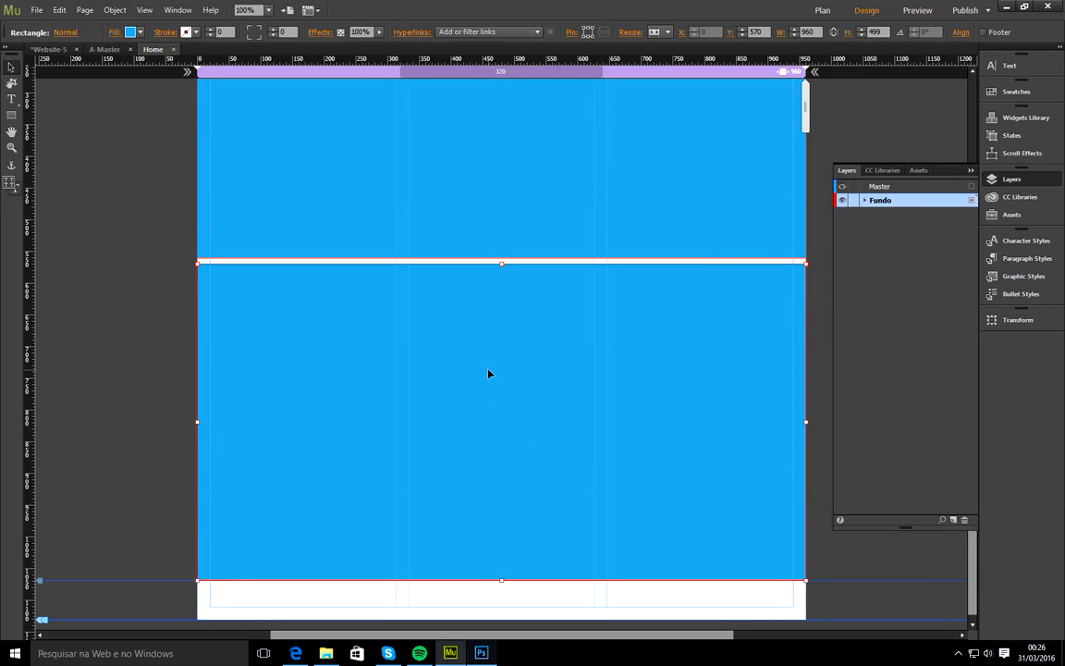
{"action": "left_click_drag", "start_coordinate": [488, 369], "coordinate": [490, 364]}
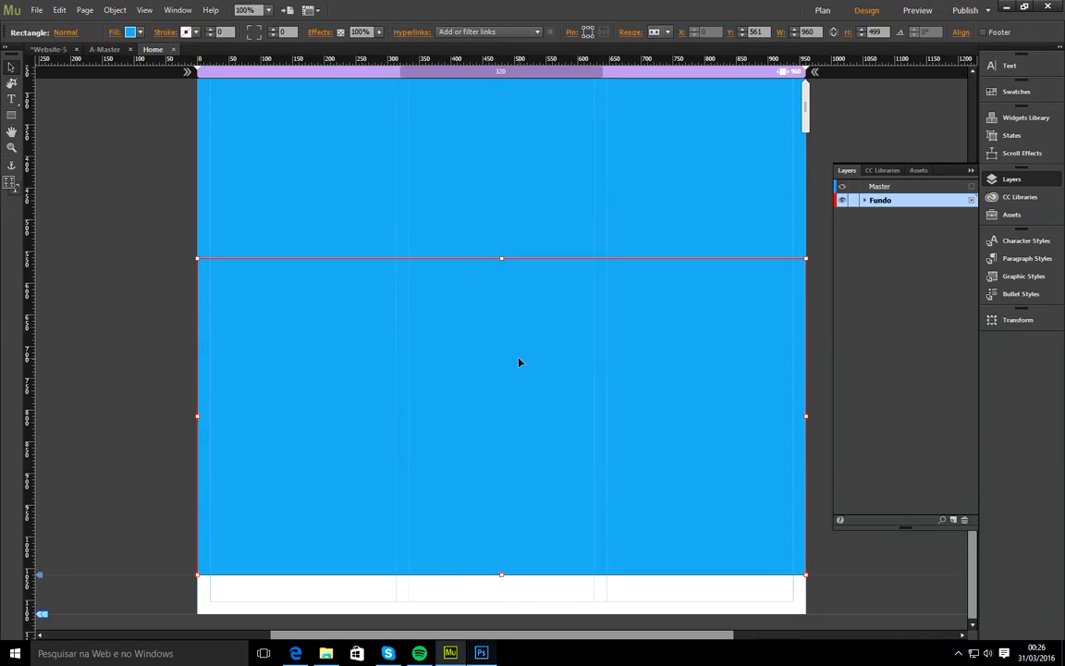
- Set the Paletas image from the Tutorial_WEB_Muse folder as the fill image of the rectangle beneath the header
{"action": "scroll", "coordinate": [521, 361], "scroll_direction": "up", "scroll_amount": 3}
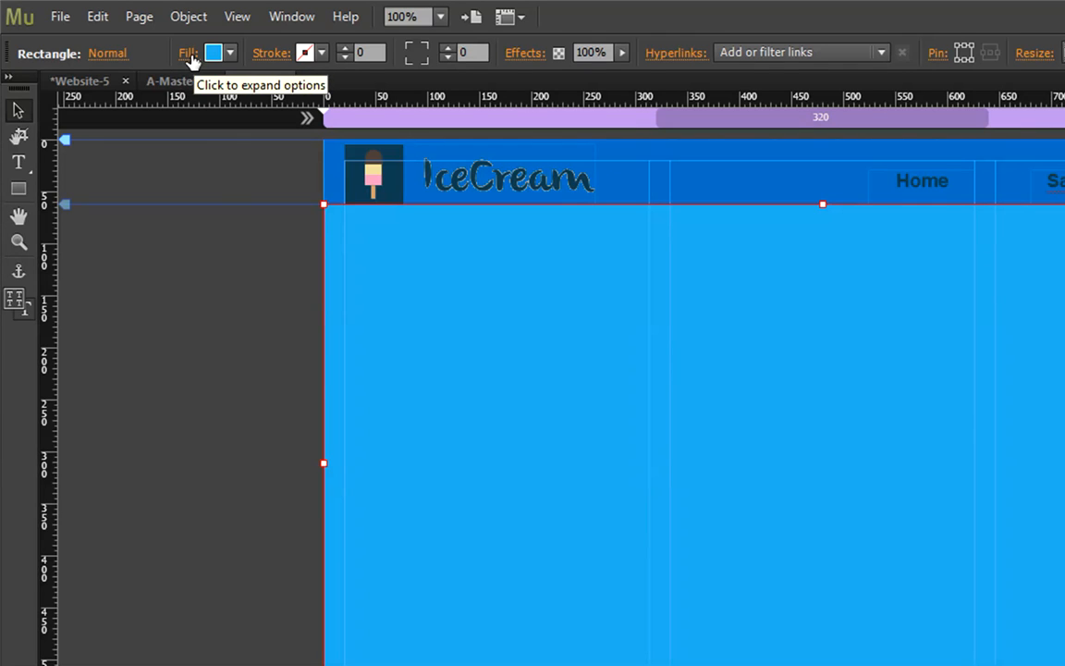
{"action": "left_click", "coordinate": [189, 55]}
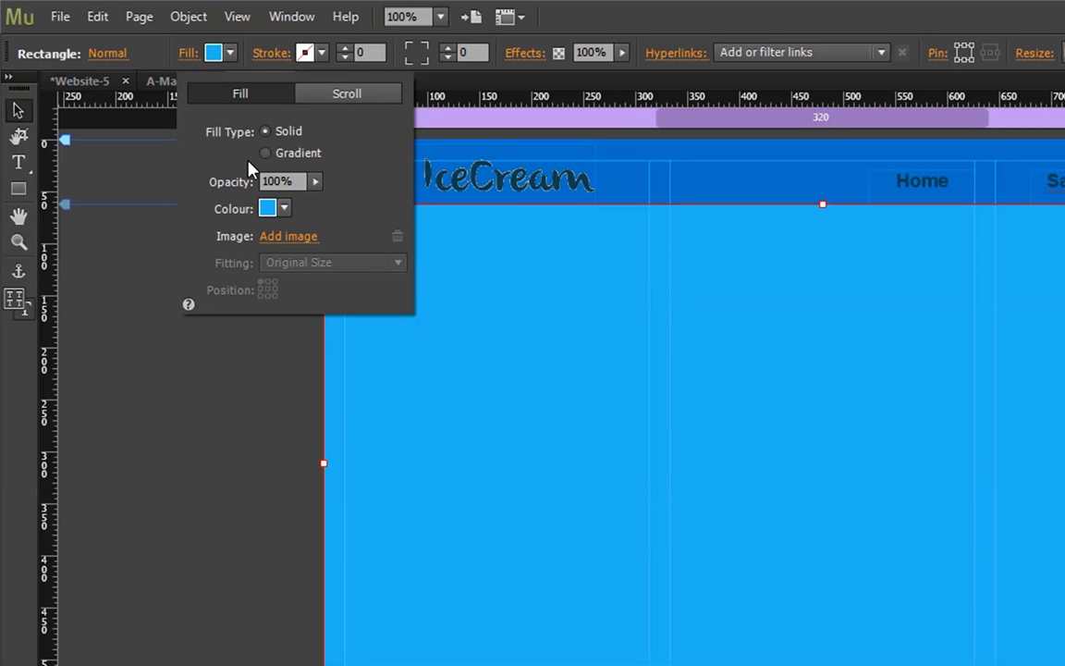
{"action": "left_click", "coordinate": [280, 237]}
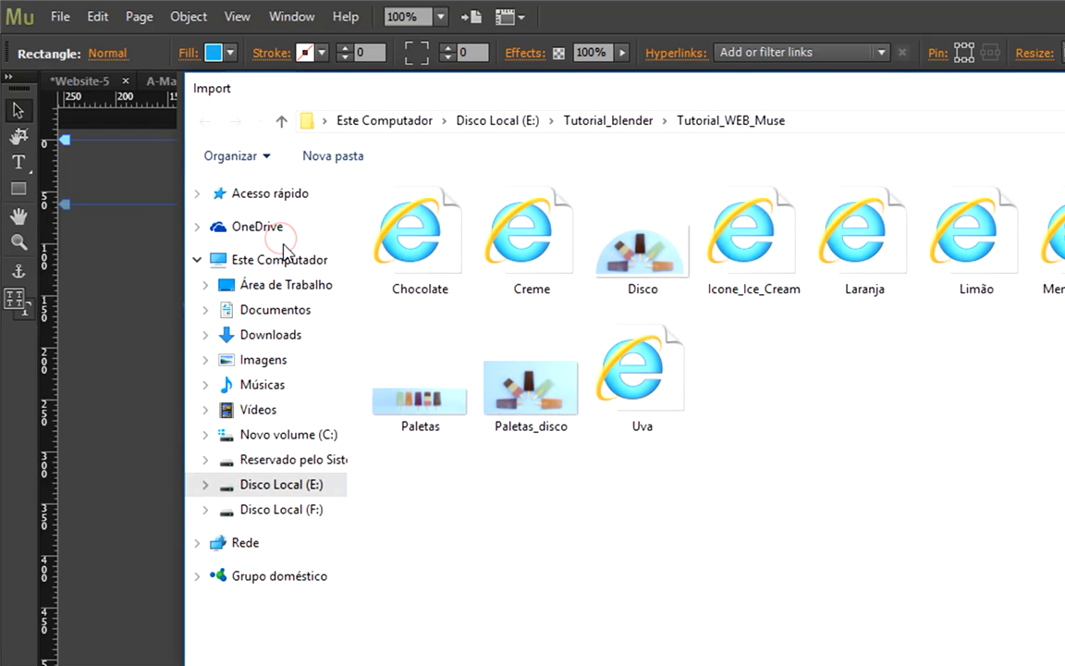
{"action": "left_click", "coordinate": [416, 408]}
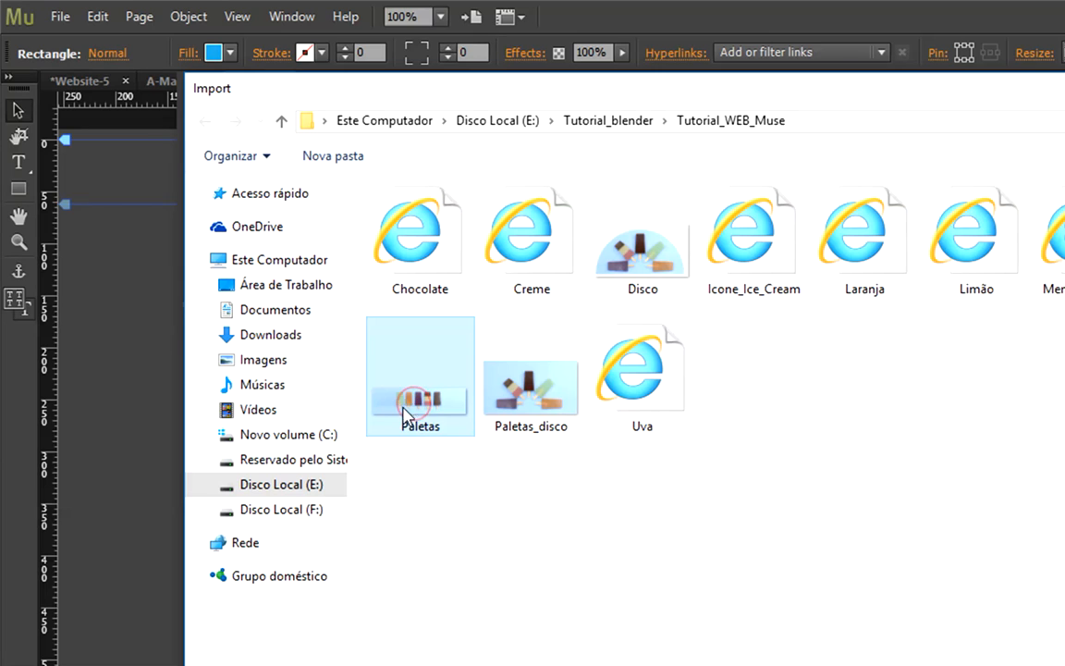
{"action": "key", "text": "Return"}
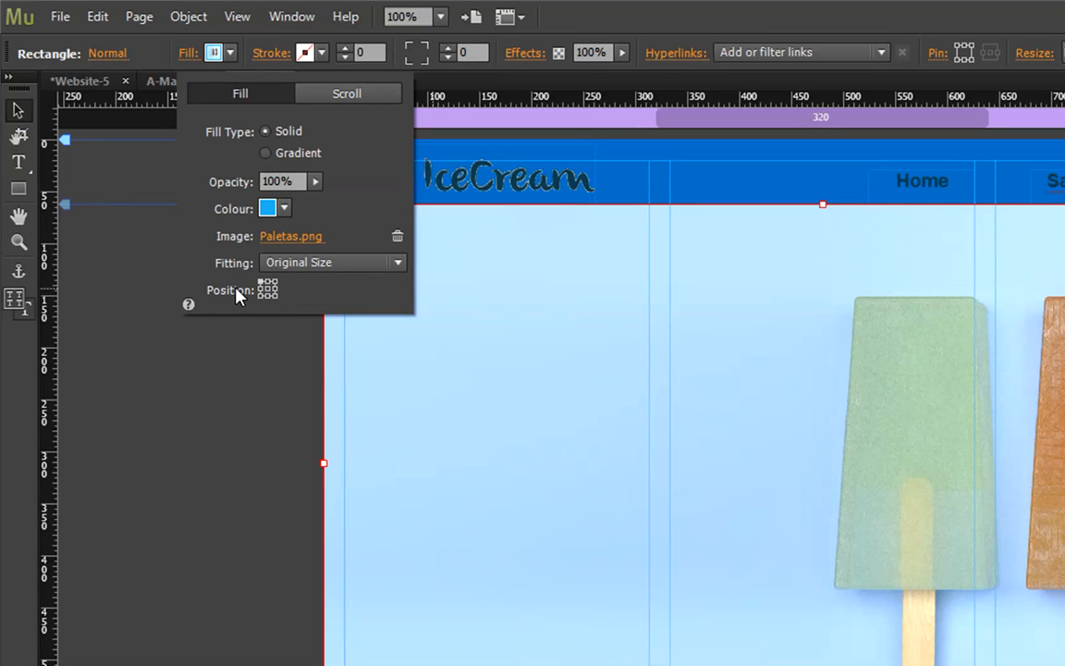
- Keep the Paletas fill image's fitting at Original Size and set its position to the centre of the rectangle
{"action": "left_click", "coordinate": [329, 263]}
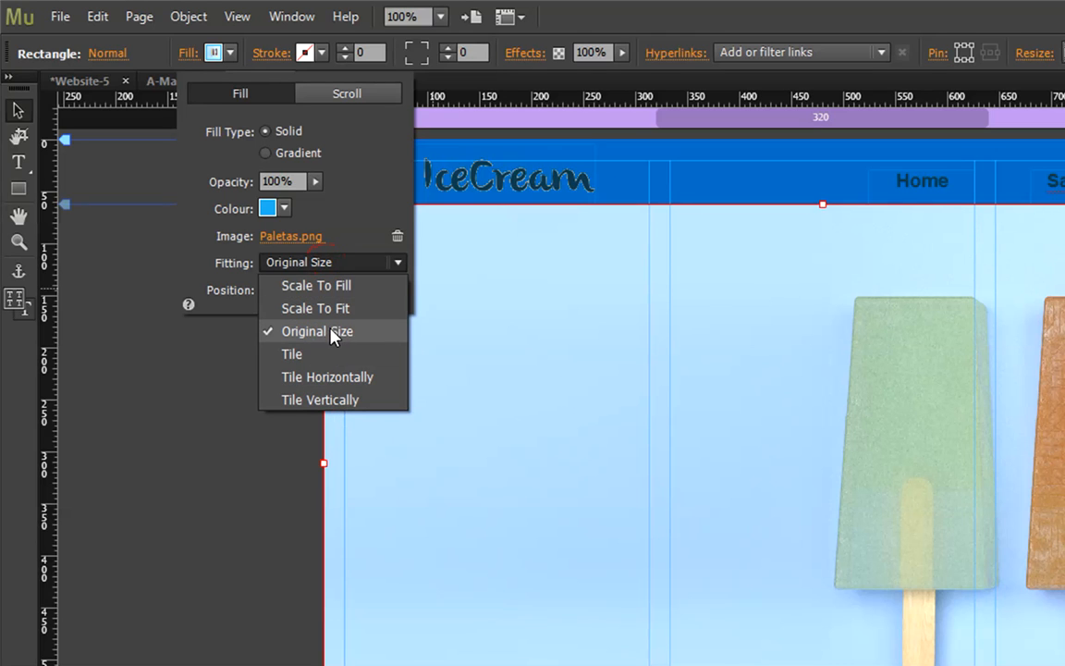
{"action": "left_click", "coordinate": [351, 207]}
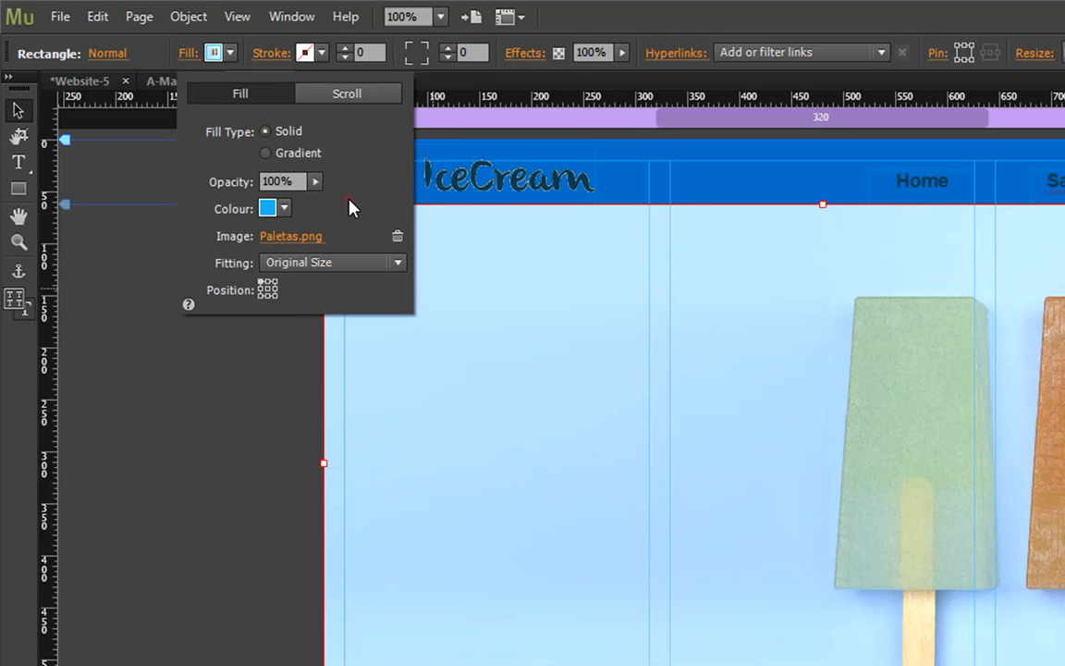
{"action": "left_click", "coordinate": [267, 293]}
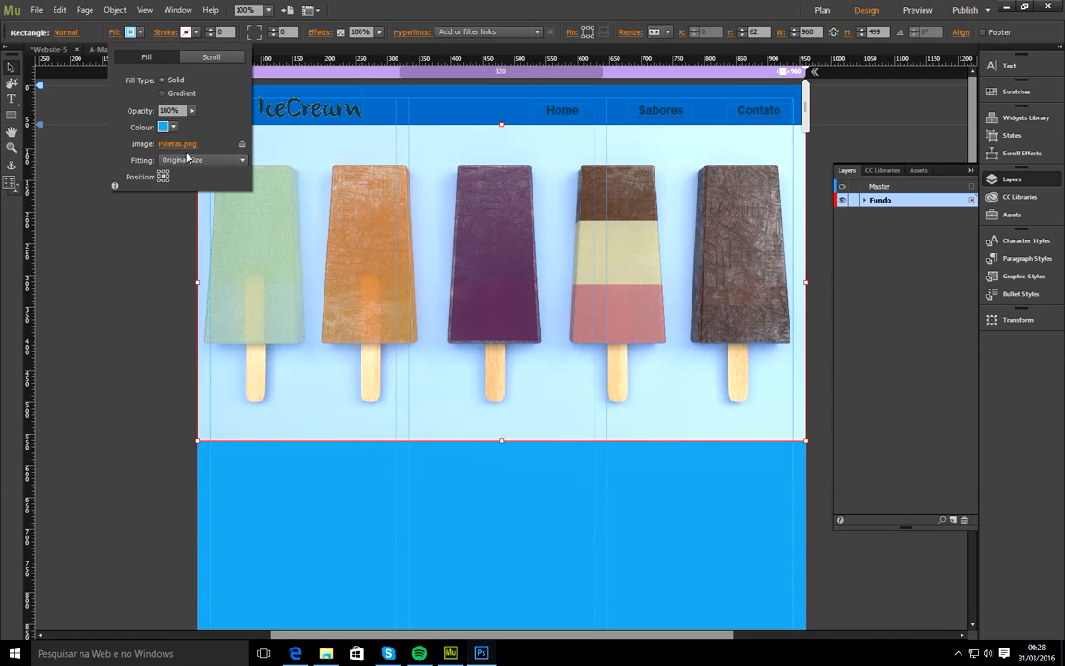
{"action": "left_click", "coordinate": [178, 145]}
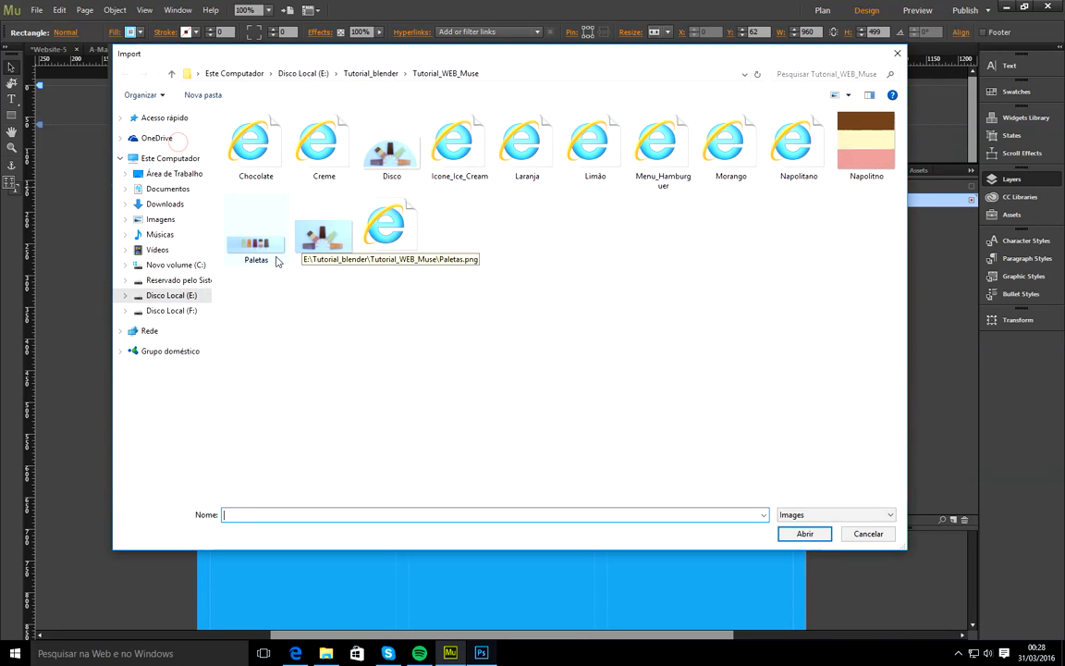
{"action": "left_click", "coordinate": [868, 534]}
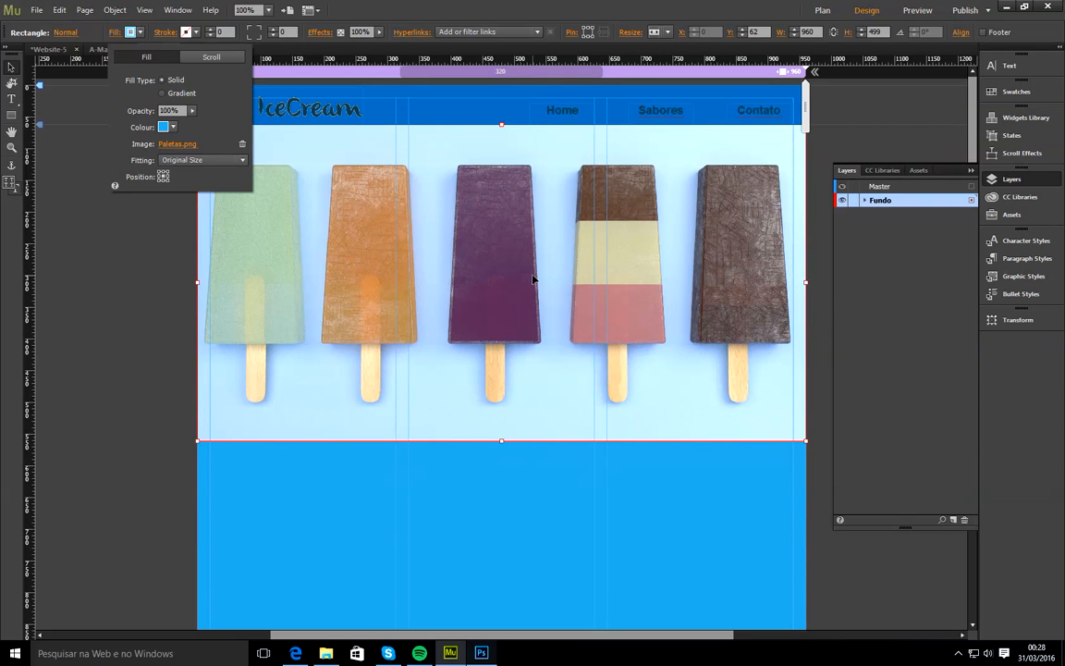
{"action": "left_click", "coordinate": [973, 132]}
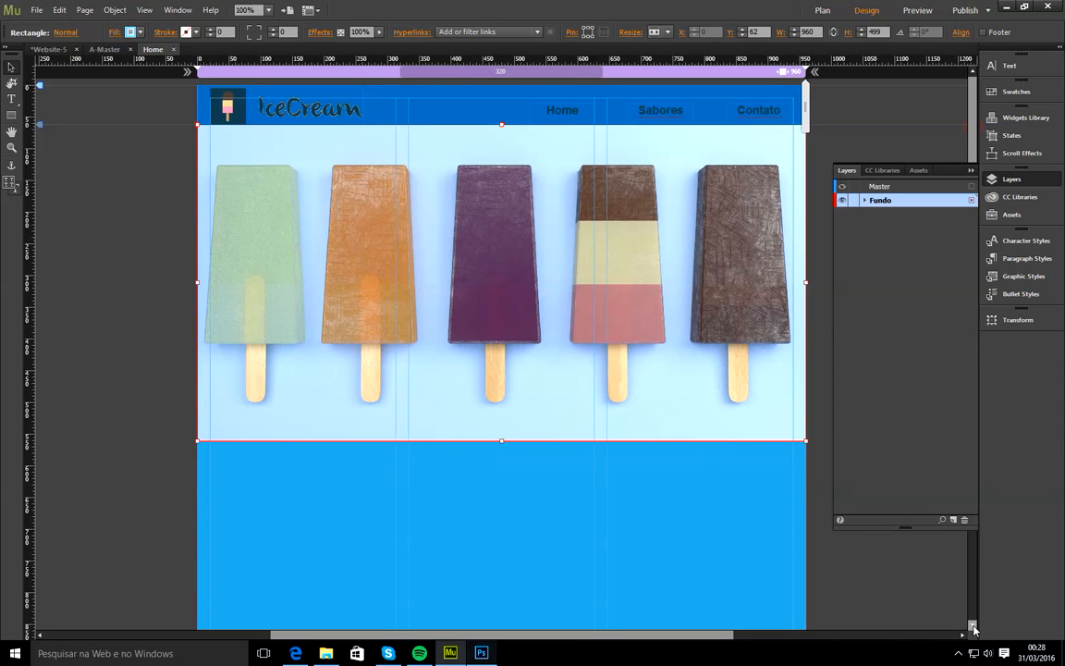
- Duplicate the lower blue rectangle and place the copy directly beneath it at Y 1060
{"action": "scroll", "coordinate": [973, 629], "scroll_direction": "down", "scroll_amount": 5}
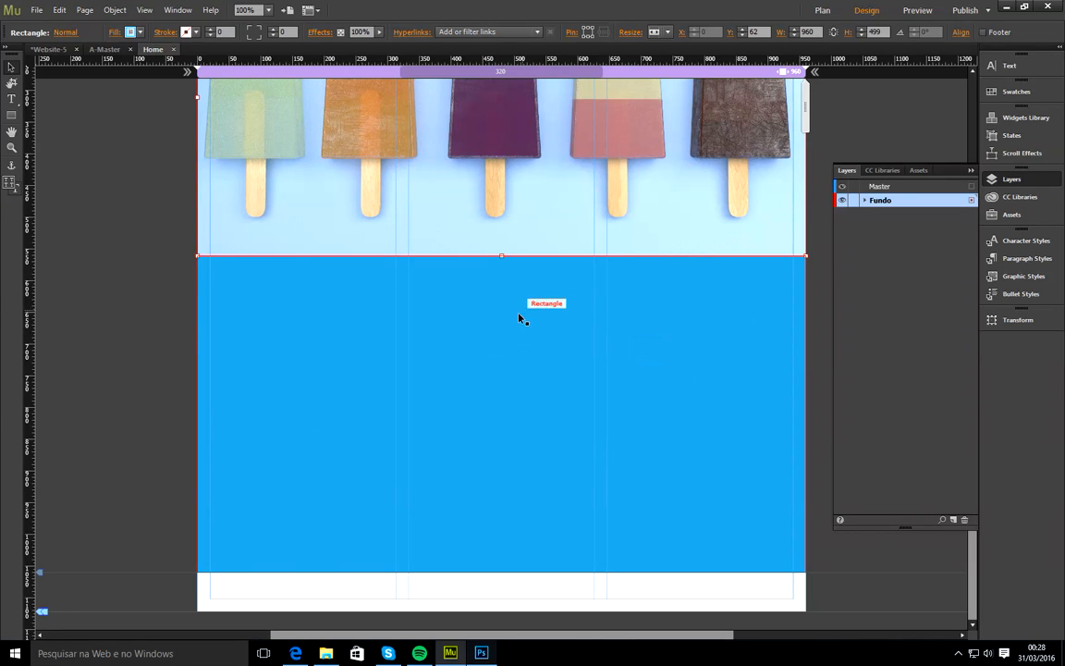
{"action": "left_click_drag", "start_coordinate": [524, 297], "coordinate": [544, 610]}
{"action": "scroll", "coordinate": [570, 407], "scroll_direction": "down", "scroll_amount": 3}
{"action": "scroll", "coordinate": [571, 389], "scroll_direction": "down", "scroll_amount": 3}
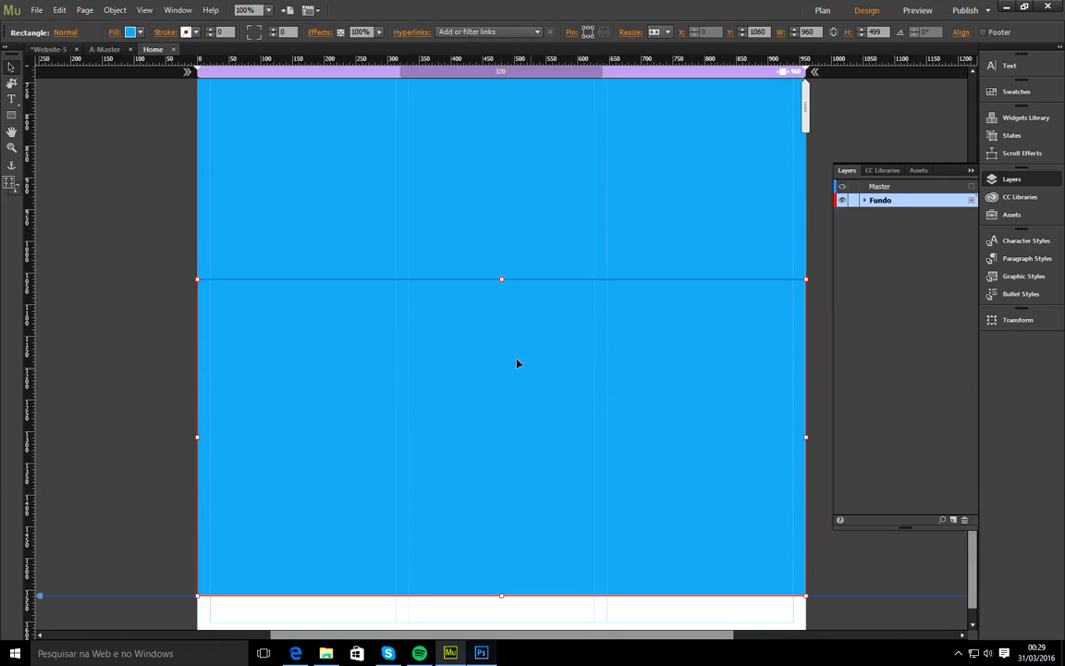
{"action": "mouse_move", "coordinate": [499, 349]}
{"action": "left_mouse_down"}
{"action": "mouse_move", "coordinate": [499, 380]}
{"action": "mouse_move", "coordinate": [500, 351]}
{"action": "left_mouse_up"}
- Set the fill colour of the new third rectangle to light pink FFC2DE
{"action": "left_click", "coordinate": [131, 32]}
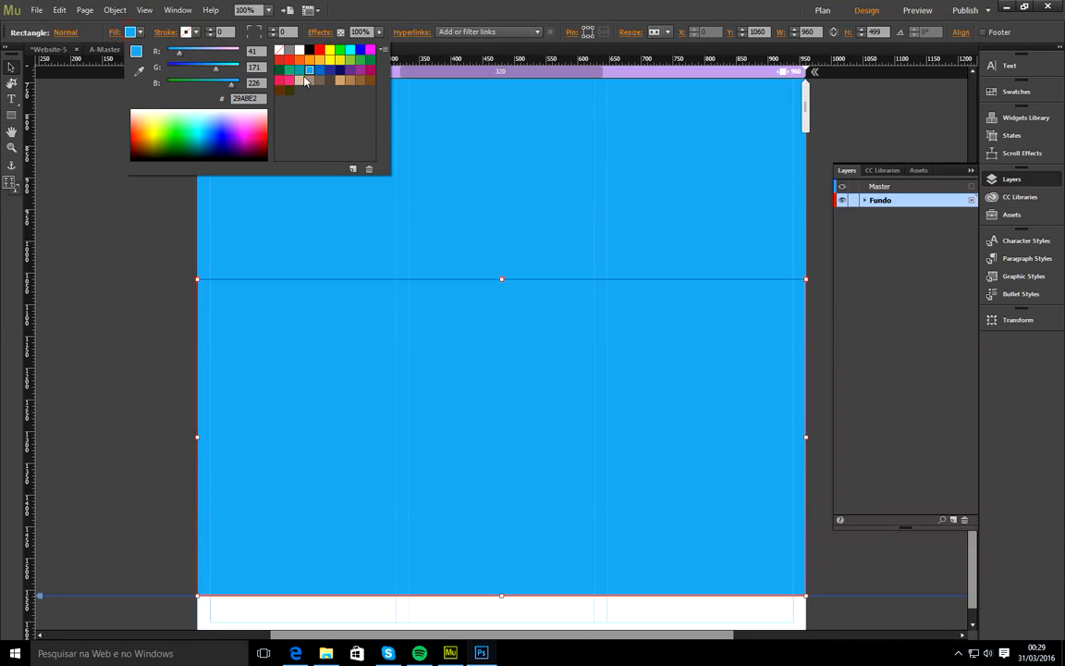
{"action": "left_click", "coordinate": [256, 112]}
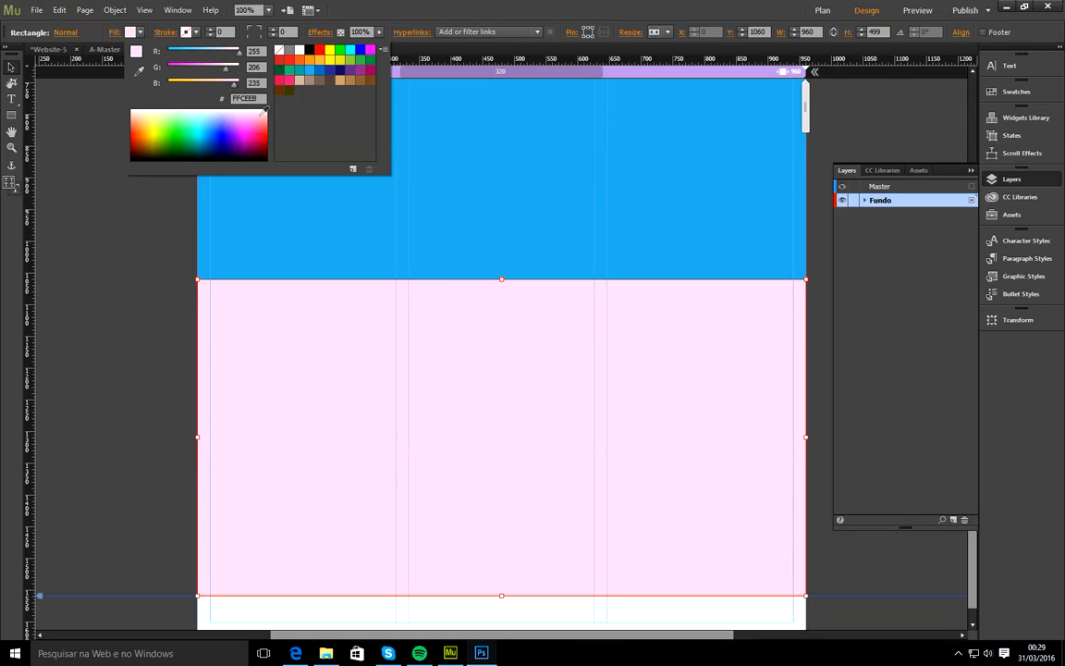
{"action": "left_click", "coordinate": [262, 112]}
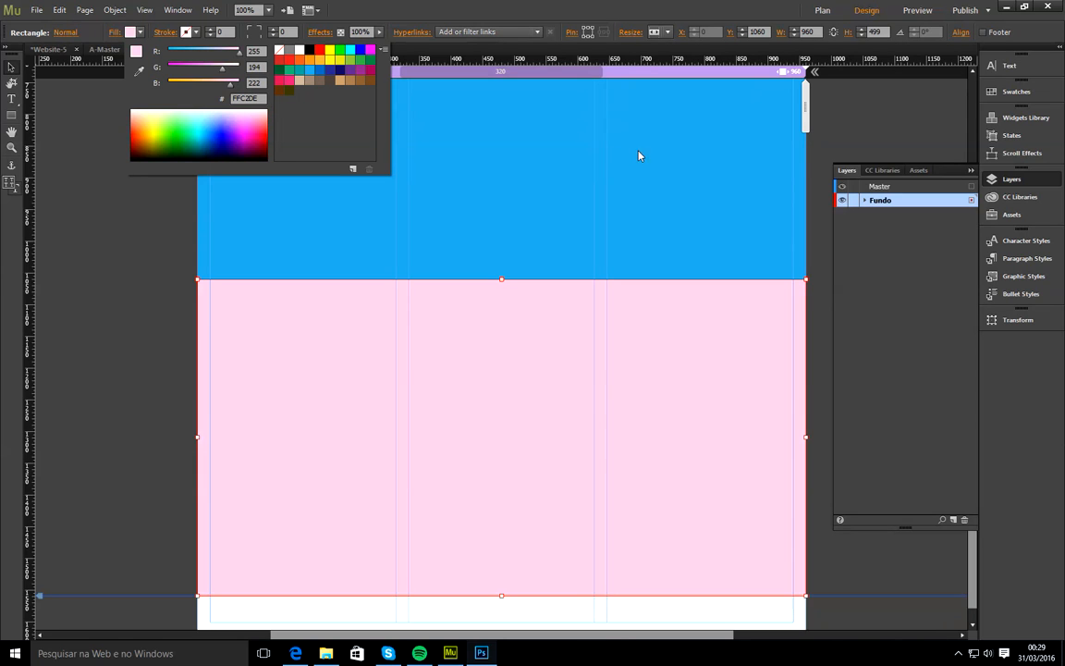
{"action": "left_click", "coordinate": [911, 299]}
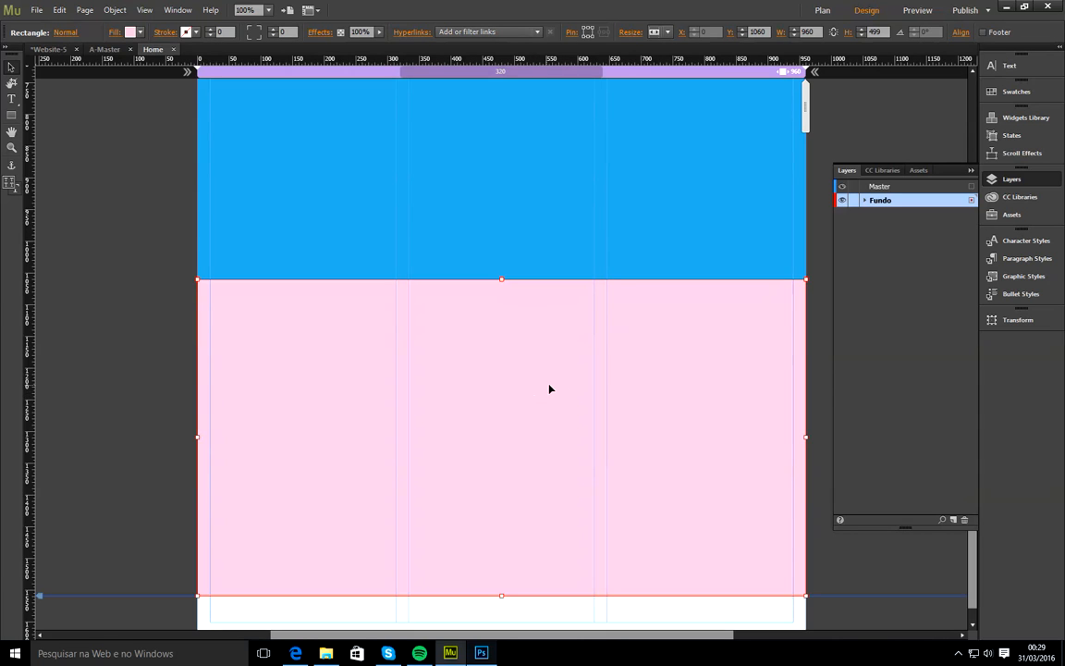
- Duplicate the pink rectangle directly beneath itself at Y 1559 and fill the copy with dark brown
{"action": "left_click_drag", "start_coordinate": [512, 367], "coordinate": [513, 544]}
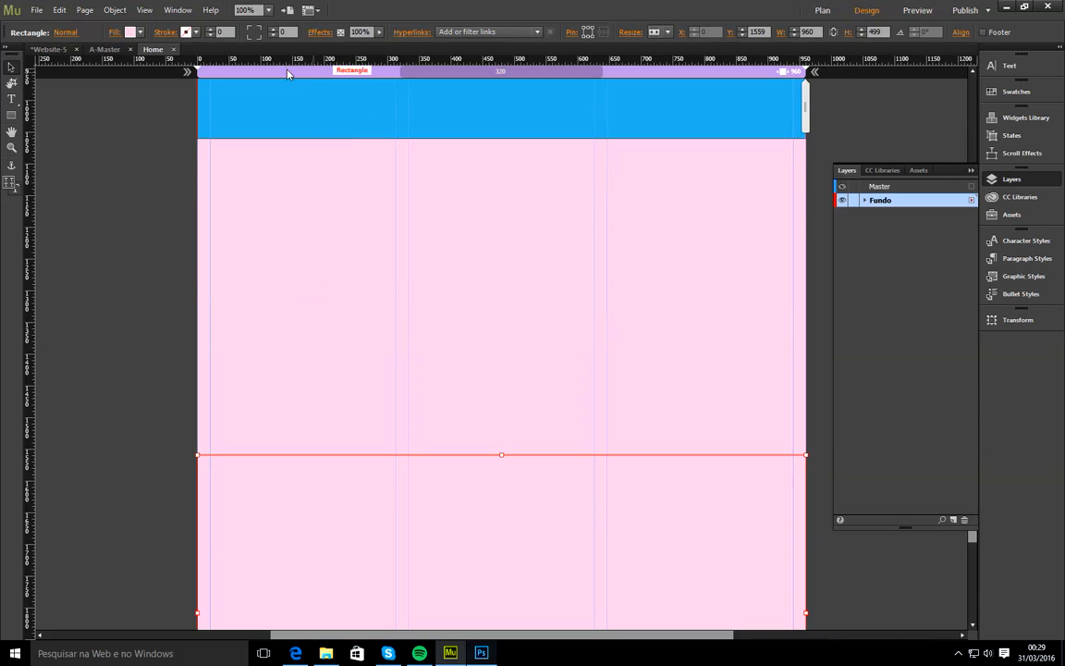
{"action": "left_click", "coordinate": [140, 32]}
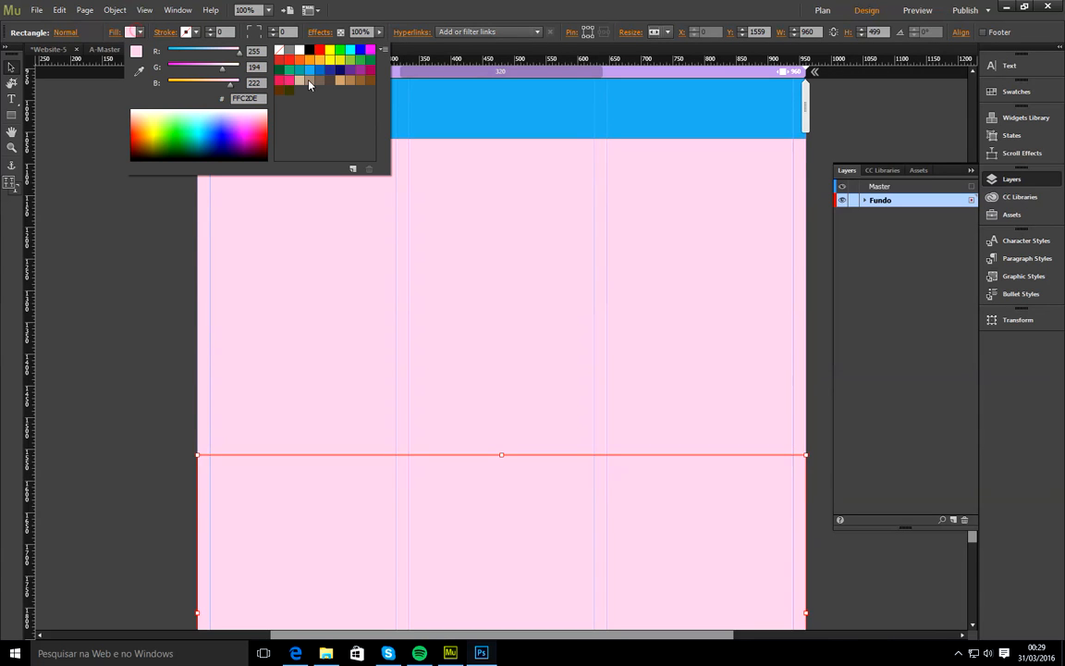
{"action": "left_click", "coordinate": [333, 86]}
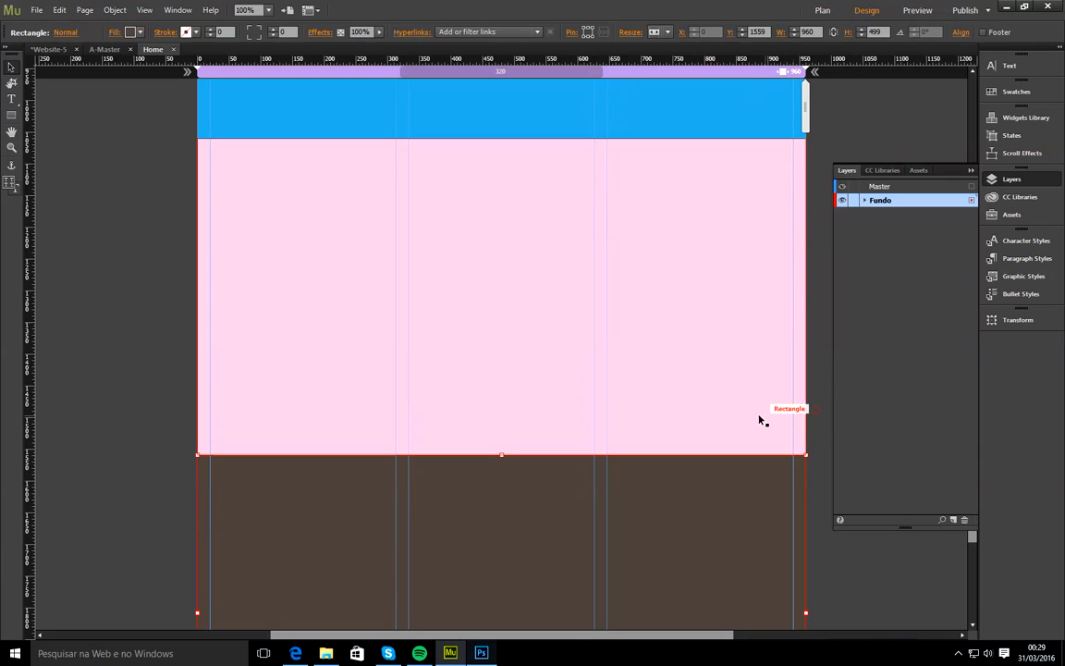
{"action": "left_click", "coordinate": [817, 335]}
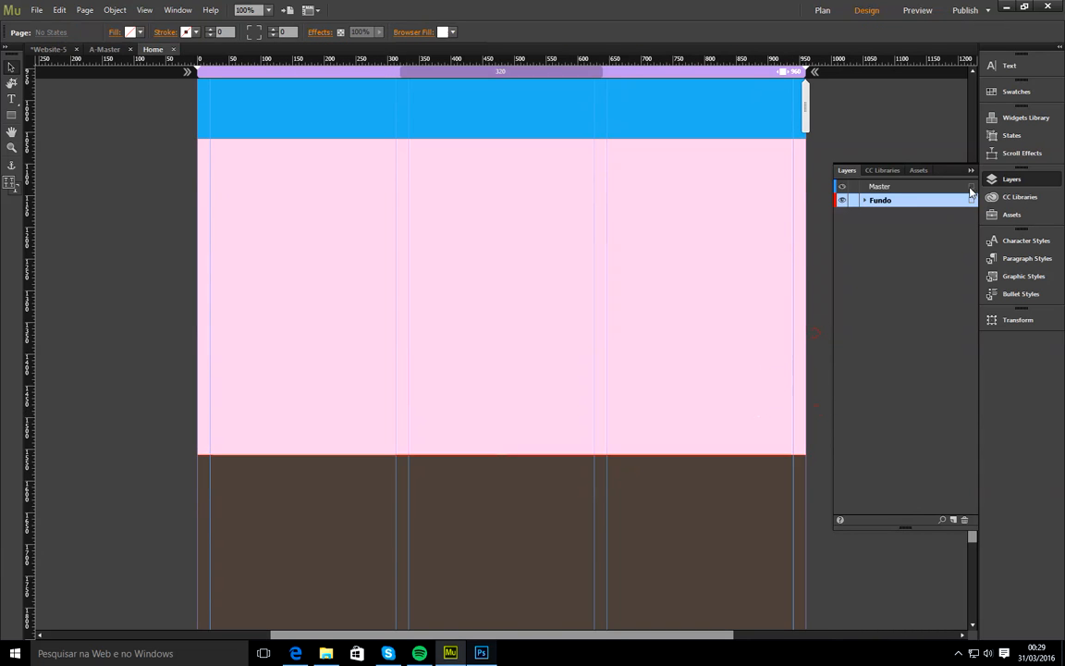
- Lock the Fundo layer that holds the background rectangles
{"action": "left_click_drag", "start_coordinate": [970, 344], "coordinate": [986, 150]}
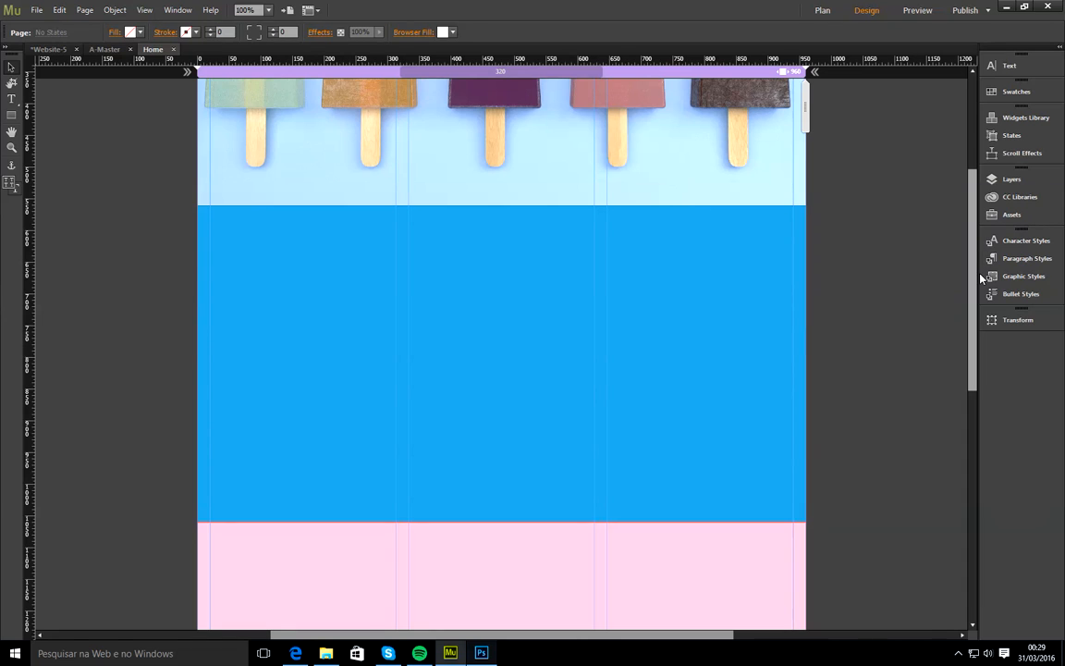
{"action": "mouse_move", "coordinate": [980, 279]}
{"action": "left_mouse_down"}
{"action": "mouse_move", "coordinate": [975, 242]}
{"action": "mouse_move", "coordinate": [965, 423]}
{"action": "mouse_move", "coordinate": [968, 285]}
{"action": "left_mouse_up"}
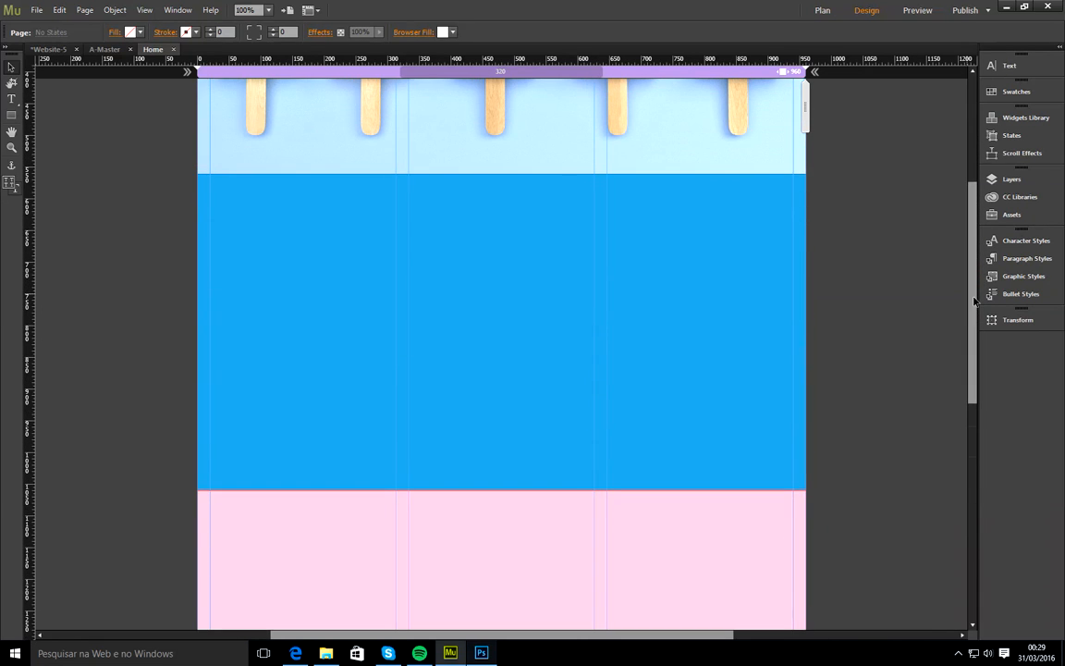
{"action": "left_click", "coordinate": [1006, 182]}
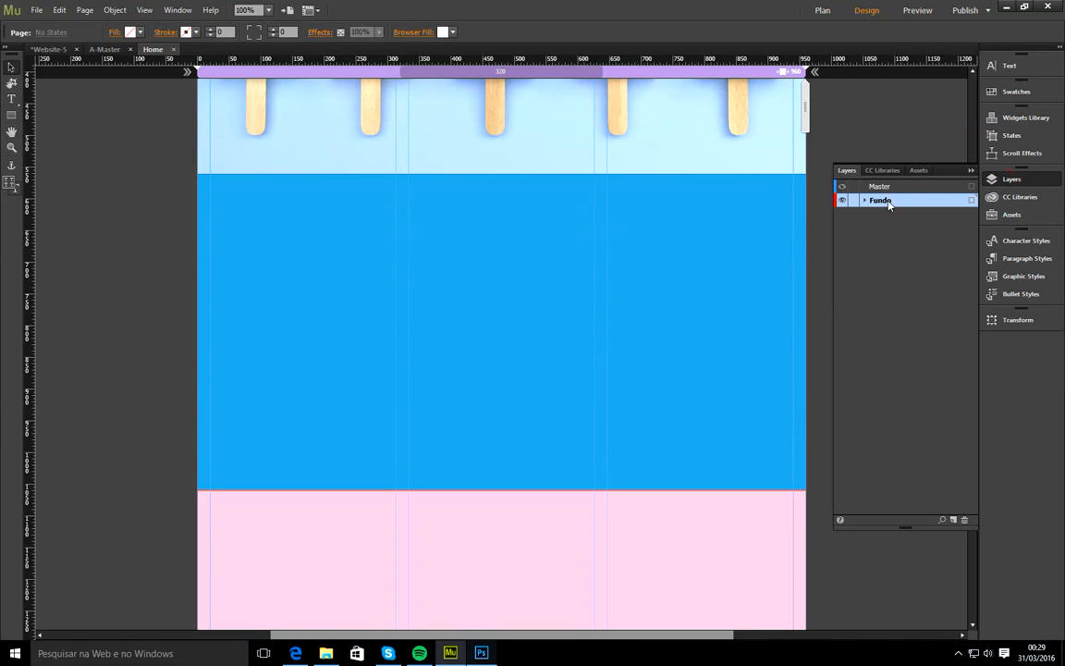
{"action": "left_click", "coordinate": [853, 200]}
{"action": "left_click", "coordinate": [320, 429]}
{"action": "left_click", "coordinate": [306, 521]}
{"action": "left_click", "coordinate": [324, 437]}
{"action": "left_click", "coordinate": [319, 532]}
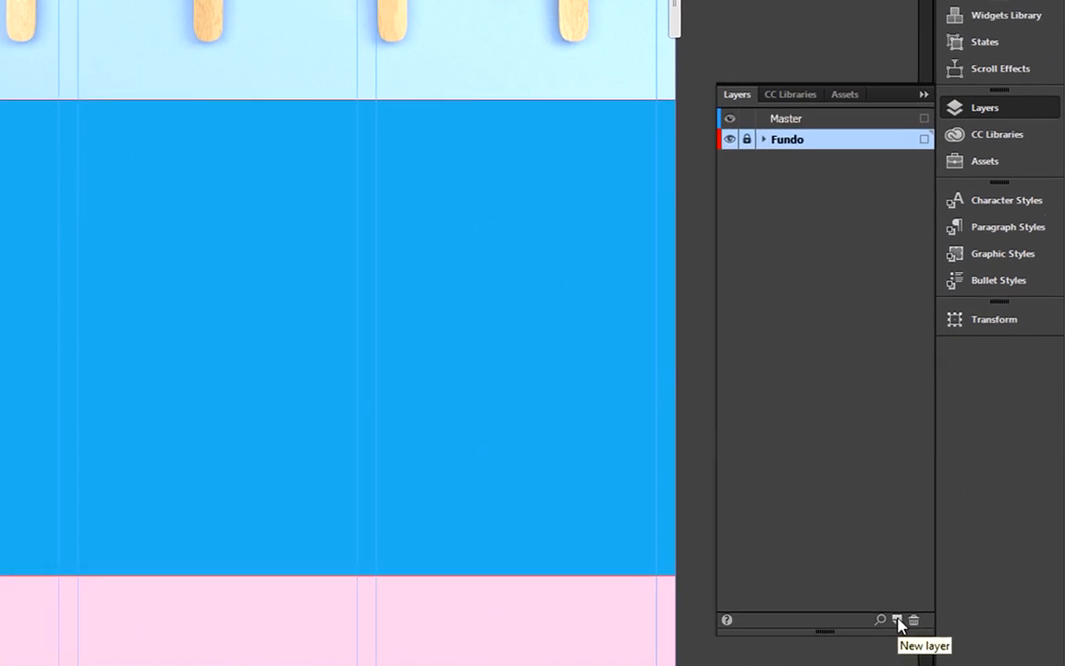
- Add a layer named conteudo_Pagina, move it between the Master and Fundo layers, and make it the active layer
{"action": "left_click", "coordinate": [953, 520]}
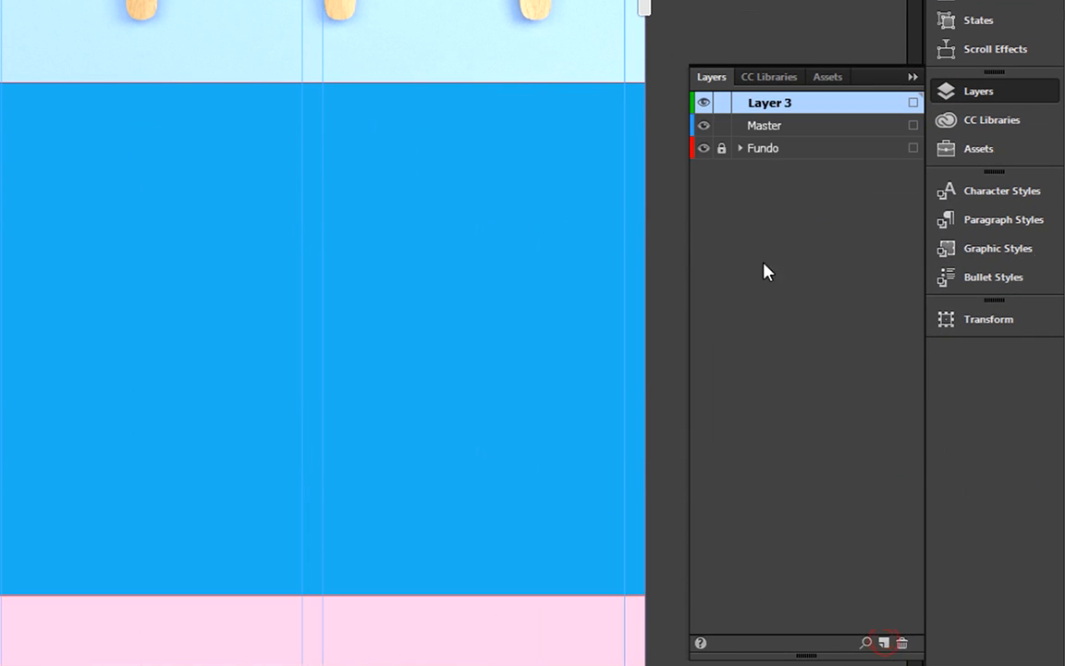
{"action": "double_click", "coordinate": [783, 109]}
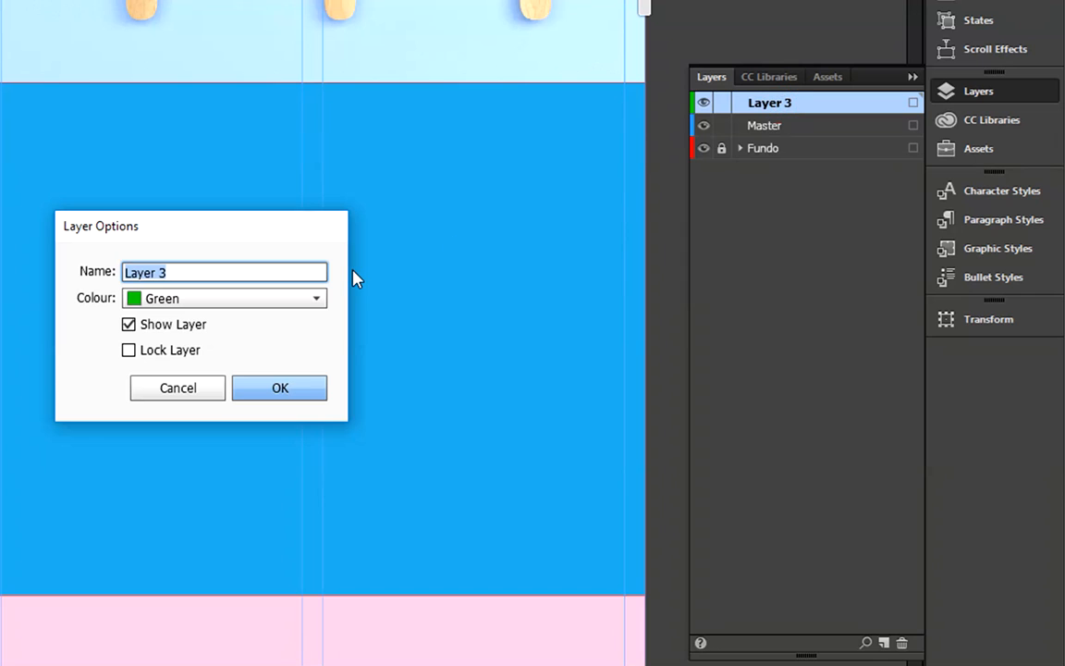
{"action": "type", "text": "conteudo_Pagina"}
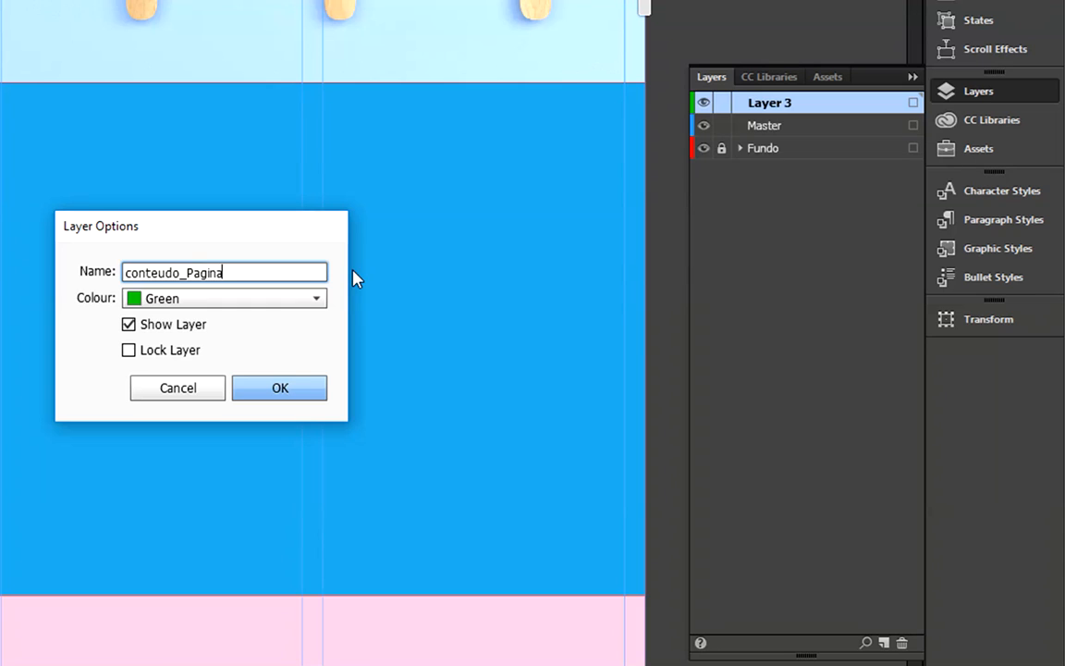
{"action": "left_click", "coordinate": [292, 396]}
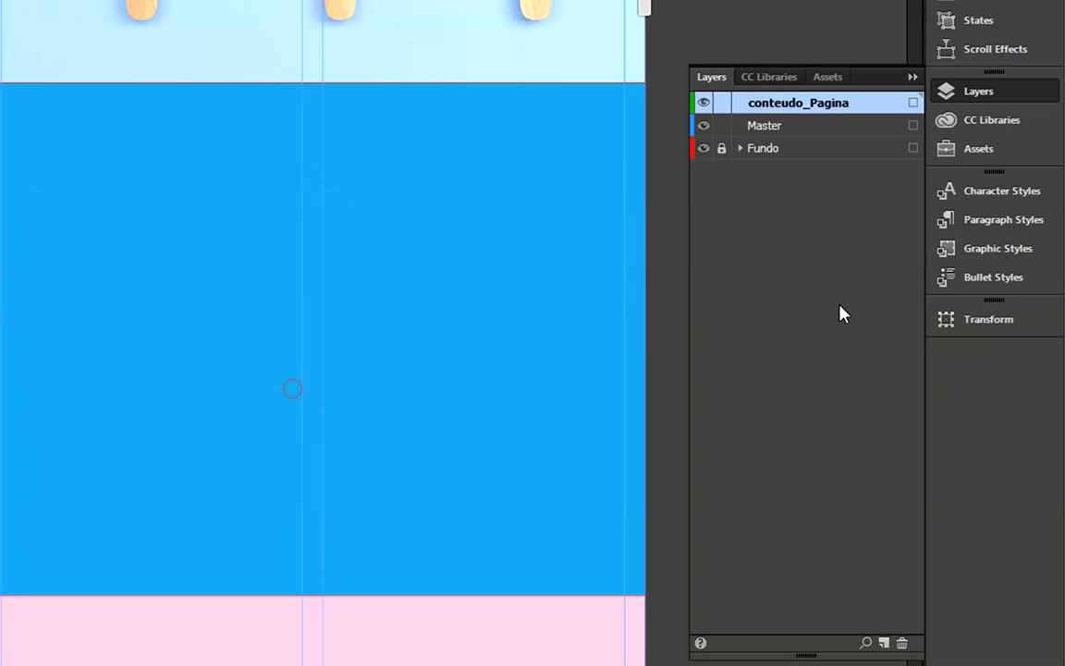
{"action": "left_click_drag", "start_coordinate": [799, 112], "coordinate": [784, 143]}
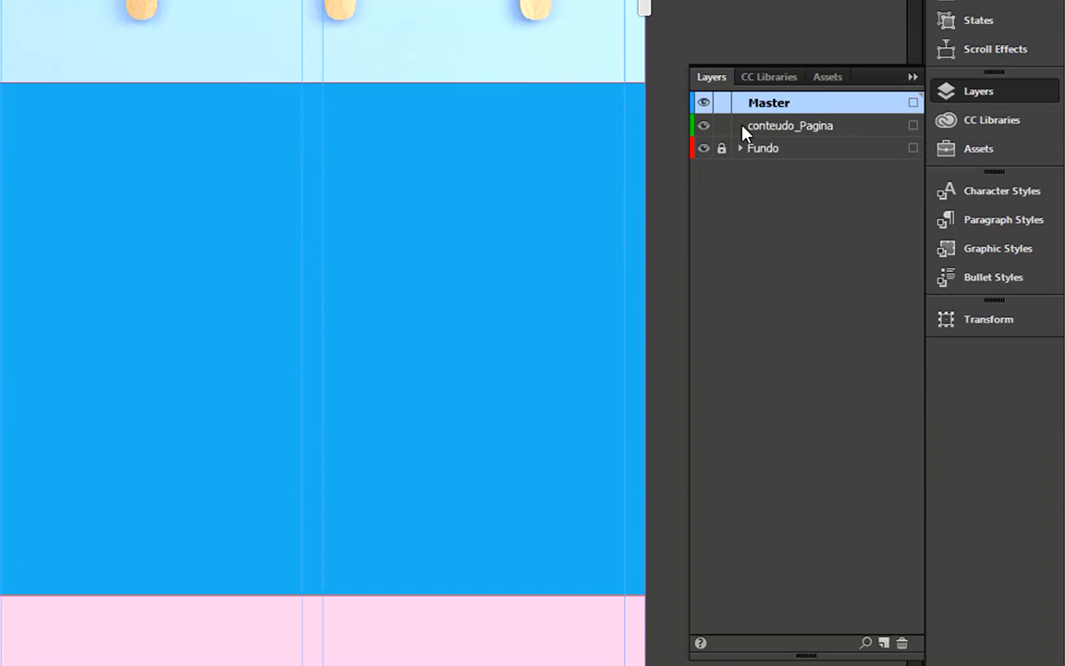
{"action": "left_click", "coordinate": [781, 127]}
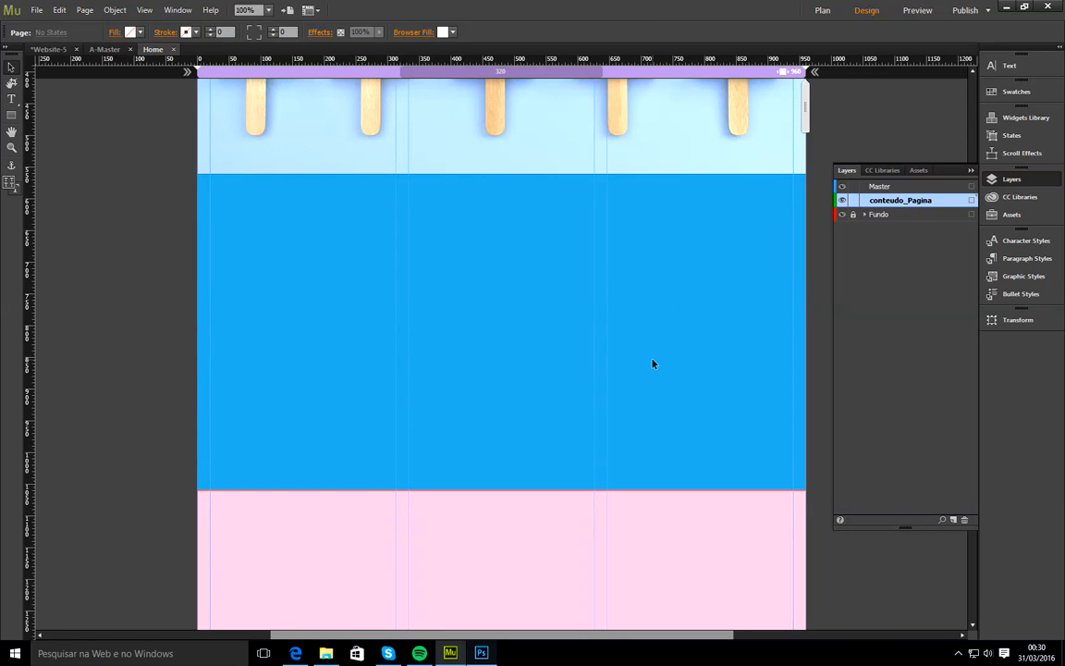
- Import the Chocolate, Creme, Laranja, Limão, Menu_Hamburguer, Morango, Napolitano and Uva files from the Tutorial_WEB_Muse folder for placement
{"action": "left_click", "coordinate": [37, 10]}
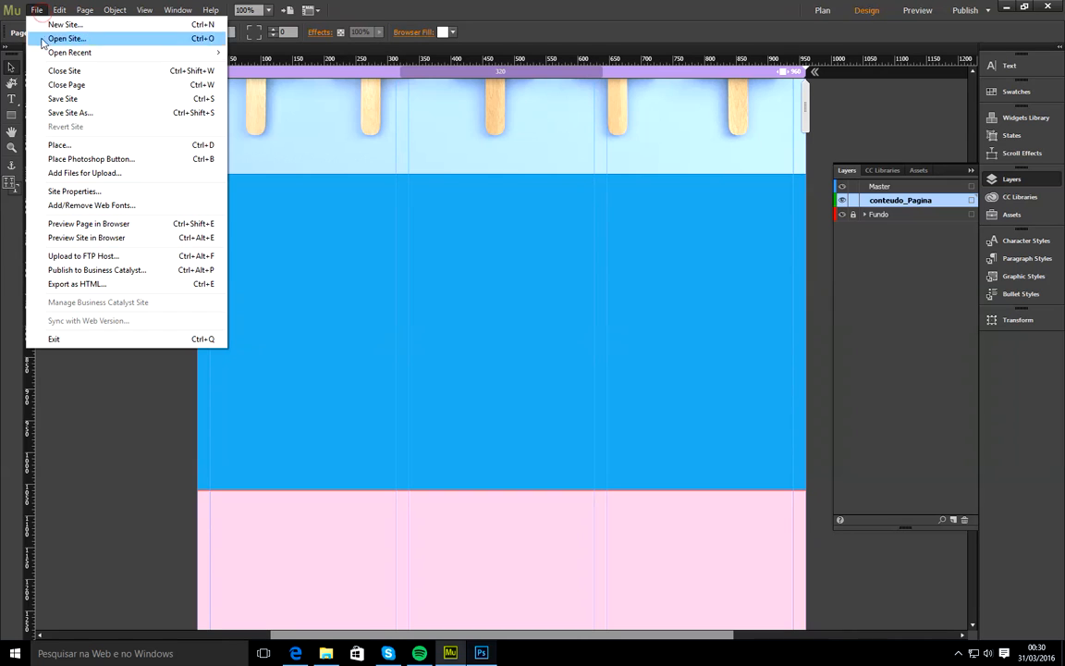
{"action": "left_click", "coordinate": [63, 144]}
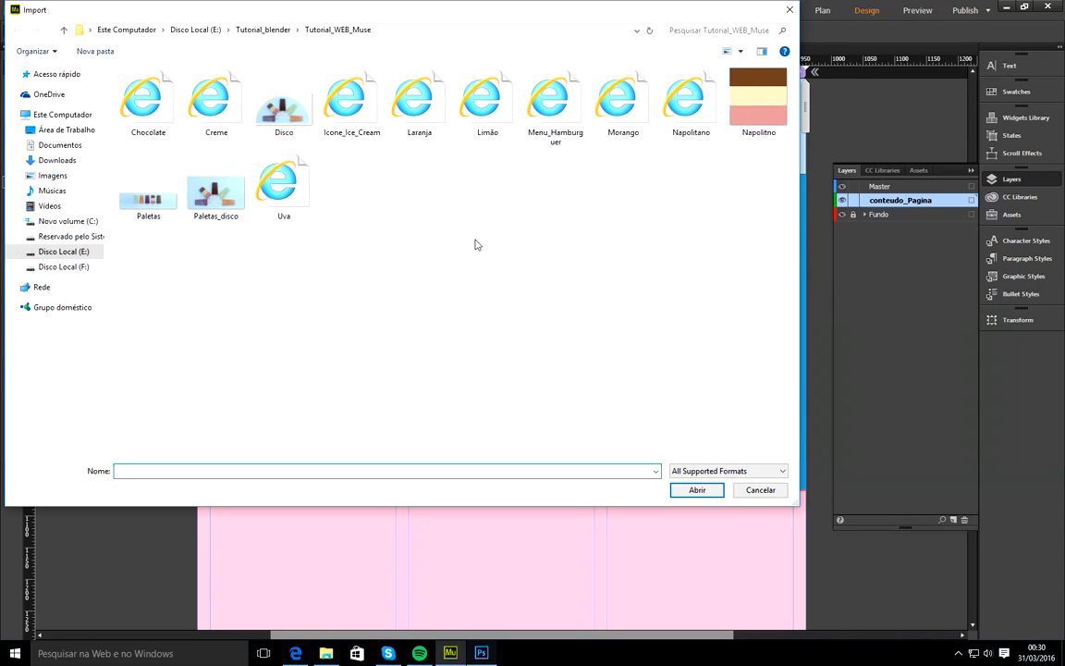
{"action": "left_click", "coordinate": [740, 52]}
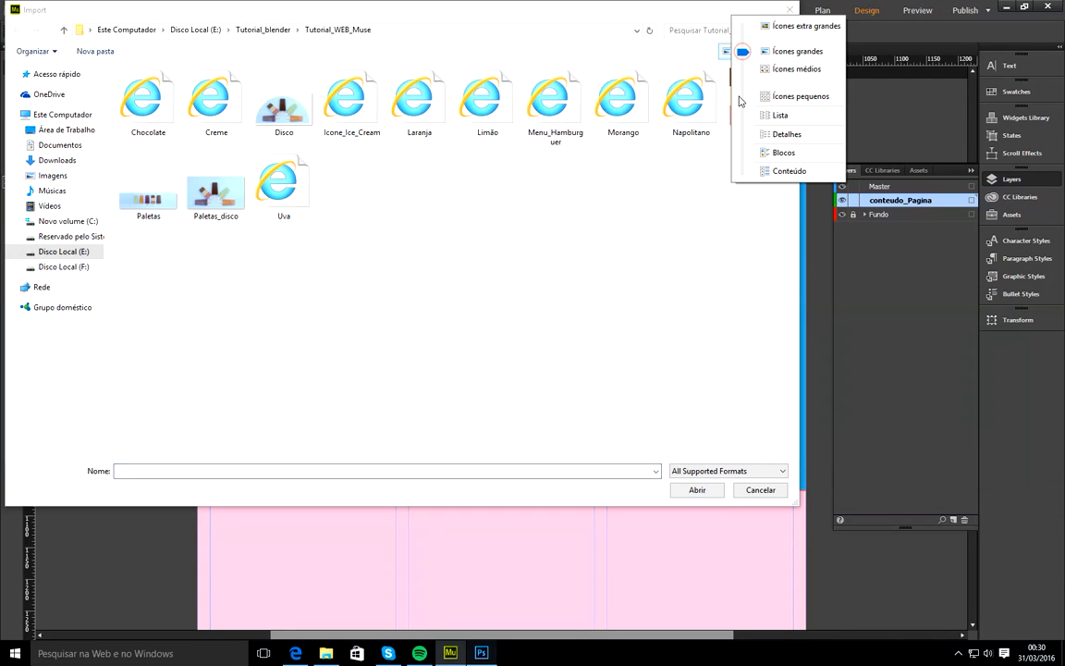
{"action": "left_click", "coordinate": [779, 115]}
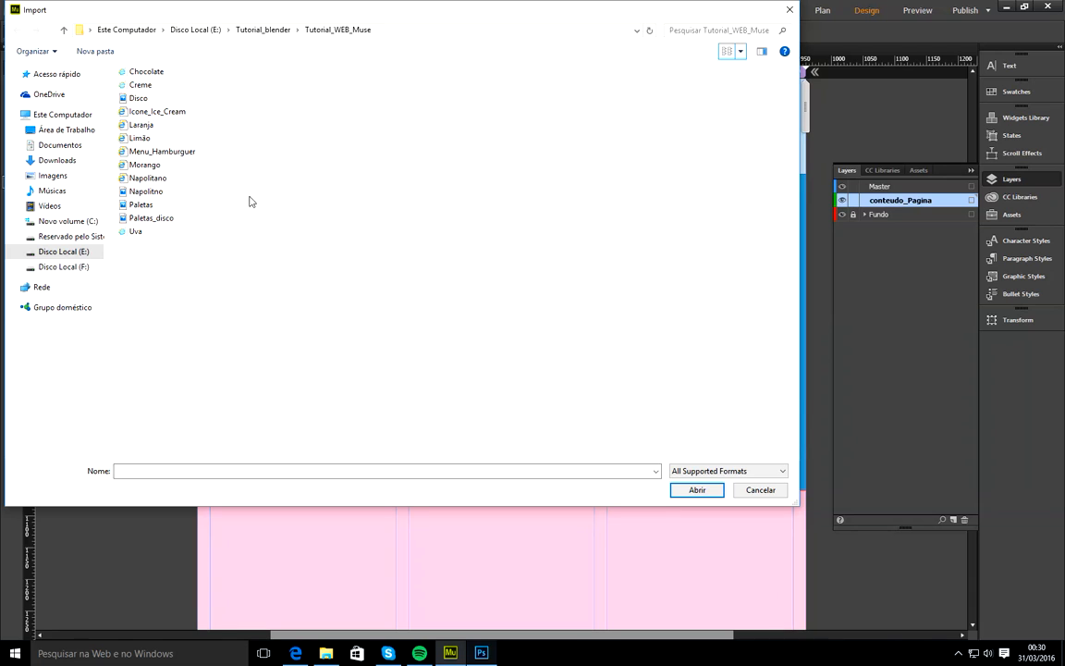
{"action": "left_click", "coordinate": [161, 113]}
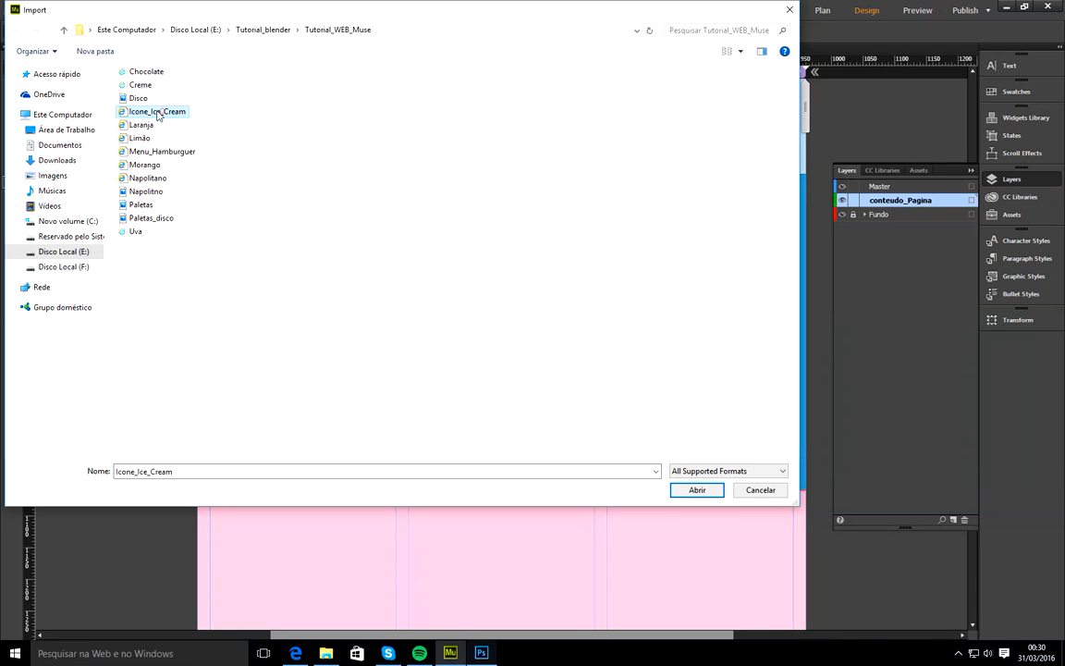
{"action": "left_click", "coordinate": [144, 179], "text": "shift"}
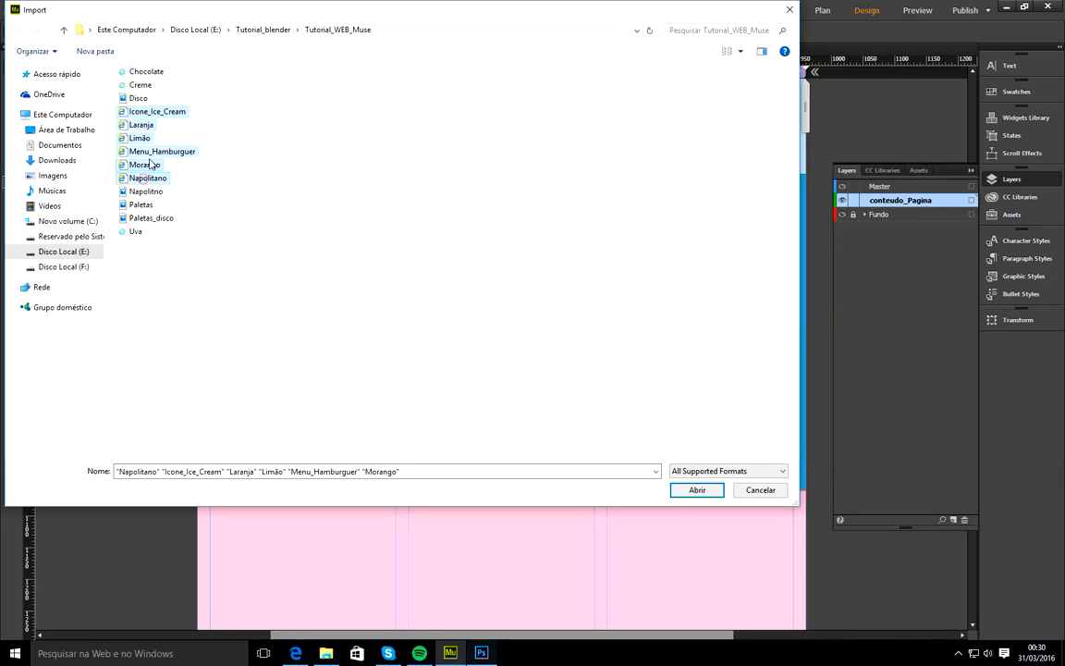
{"action": "left_click", "coordinate": [148, 84], "text": "ctrl"}
{"action": "left_click", "coordinate": [145, 71], "text": "ctrl"}
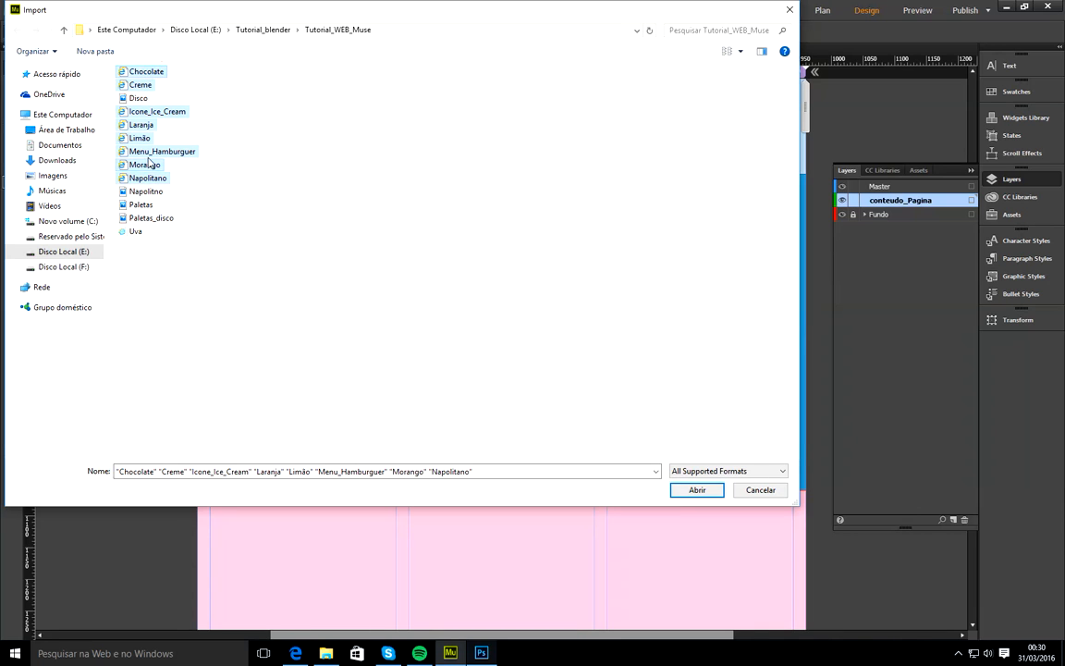
{"action": "left_click", "coordinate": [134, 231], "text": "ctrl"}
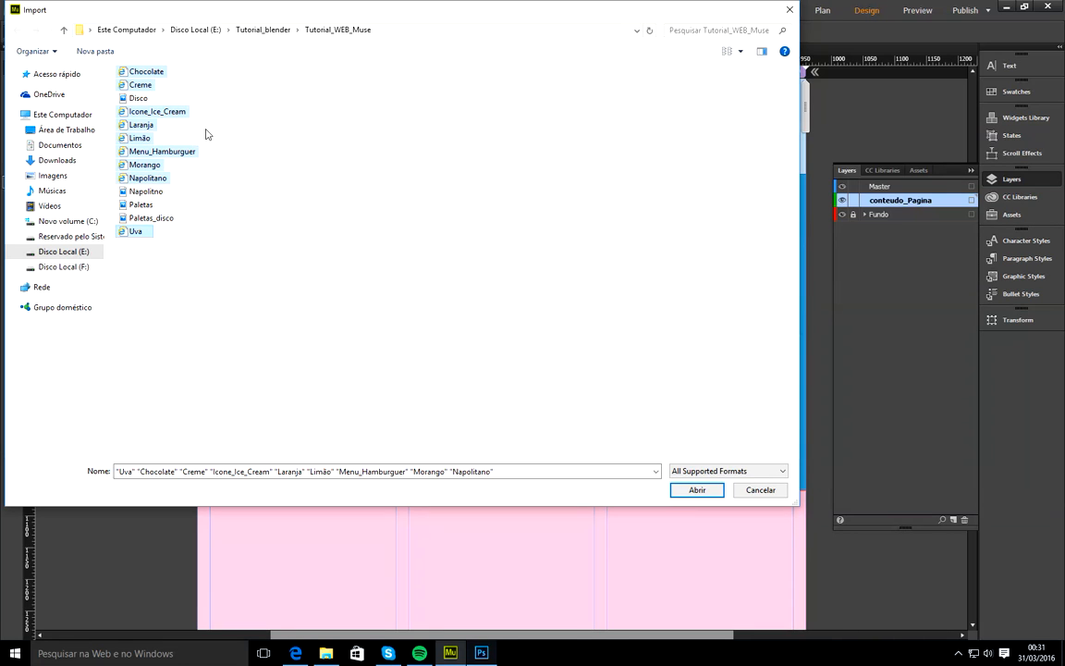
{"action": "left_click", "coordinate": [181, 114], "text": "ctrl"}
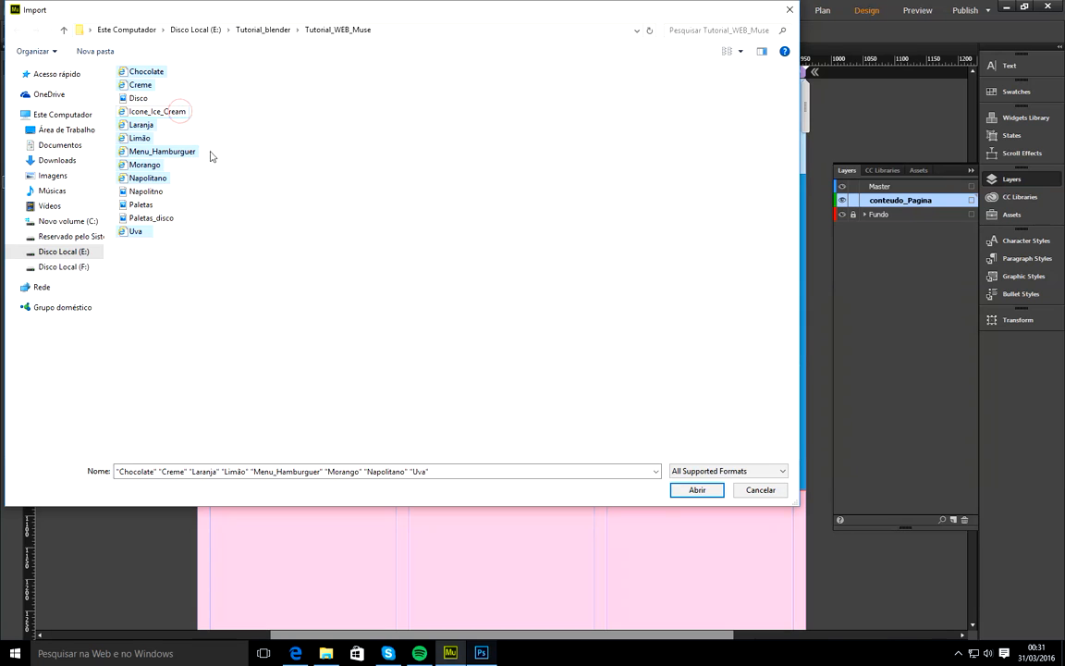
{"action": "left_click", "coordinate": [700, 491]}
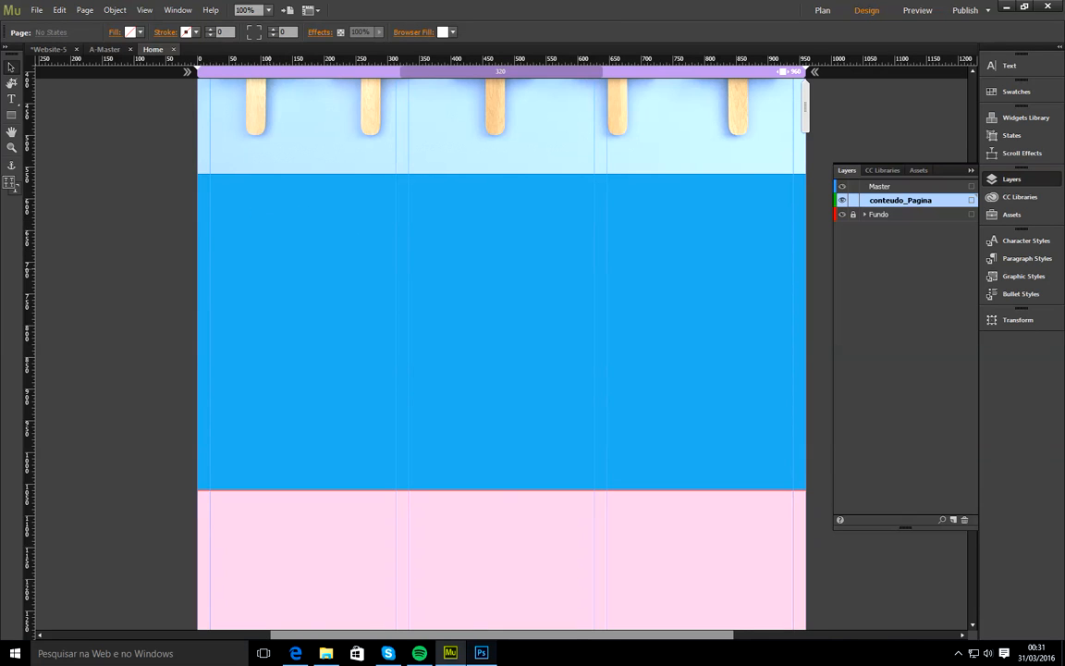
- Place the seven flavour images and the hamburger menu icon loosely across the blue section of the Home page
{"action": "left_click", "coordinate": [303, 230]}
{"action": "left_click", "coordinate": [425, 198]}
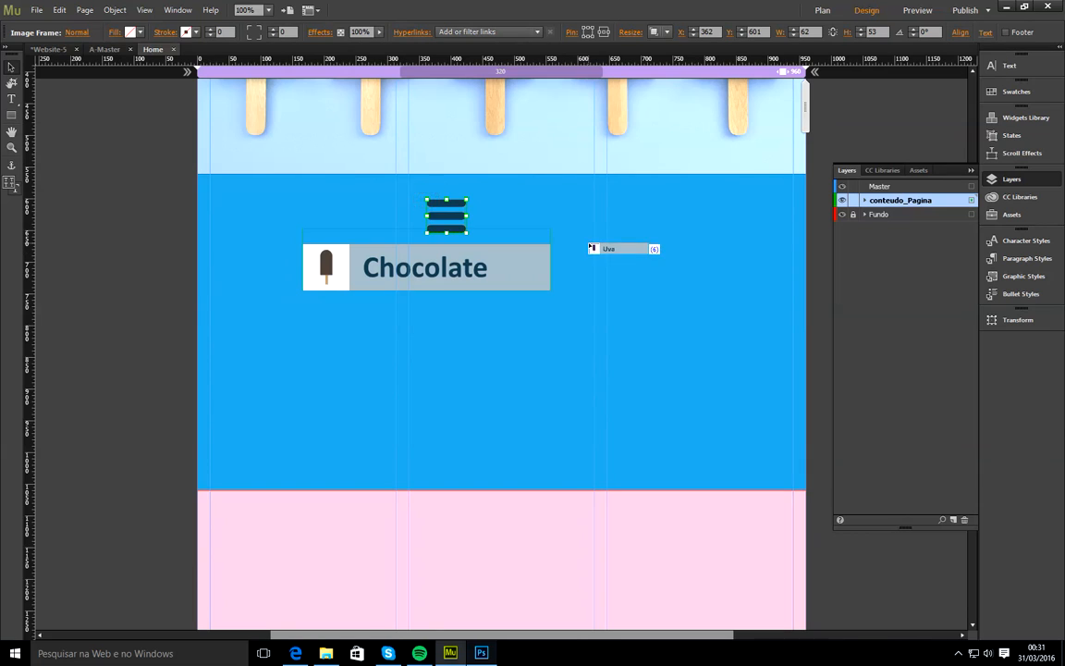
{"action": "left_click", "coordinate": [589, 244]}
{"action": "left_click", "coordinate": [550, 321]}
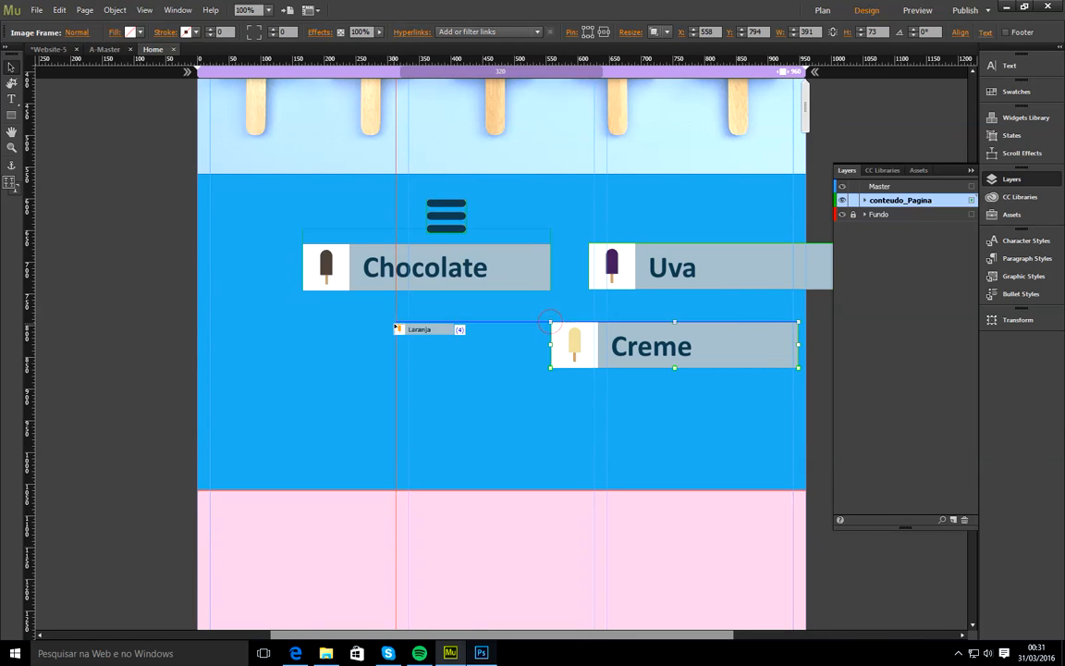
{"action": "left_click", "coordinate": [396, 322]}
{"action": "left_click", "coordinate": [310, 350]}
{"action": "left_click", "coordinate": [327, 429]}
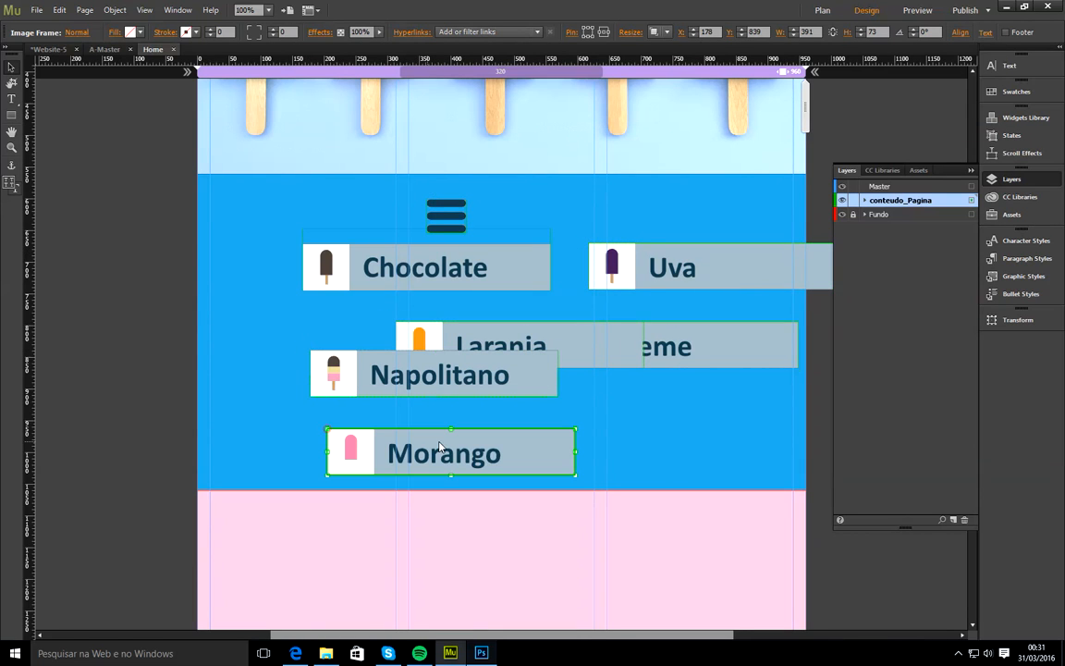
{"action": "left_click", "coordinate": [638, 429]}
{"action": "left_click", "coordinate": [668, 403]}
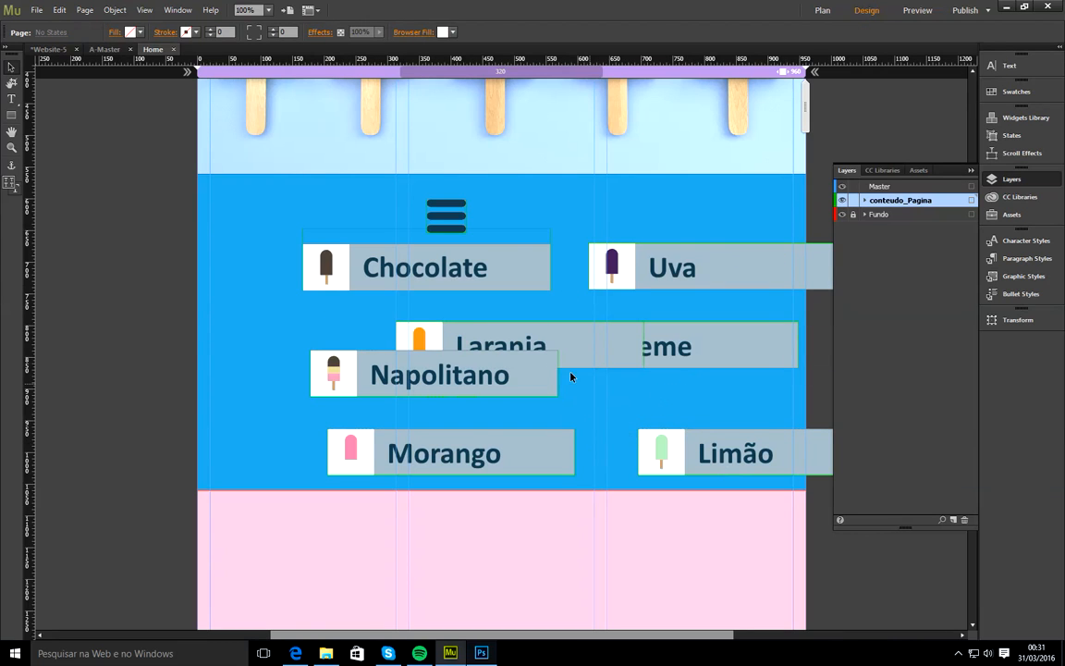
- Move the hamburger menu icon off the page onto the canvas at X 1008, Y 462
{"action": "left_click", "coordinate": [458, 223]}
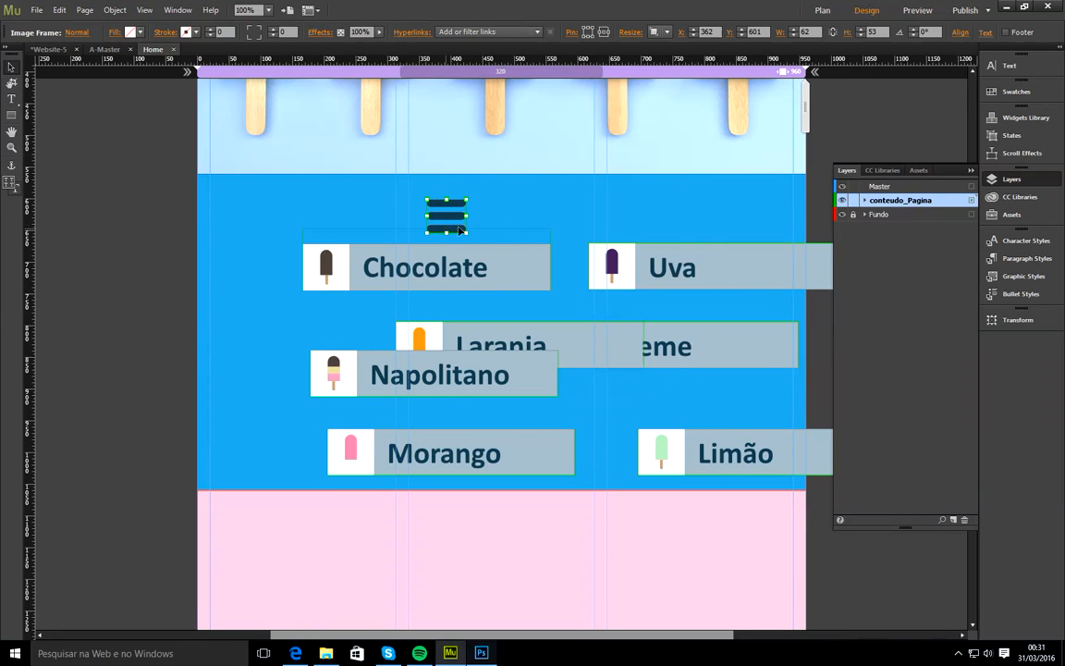
{"action": "left_click", "coordinate": [980, 176]}
{"action": "left_click_drag", "start_coordinate": [972, 194], "coordinate": [982, 117]}
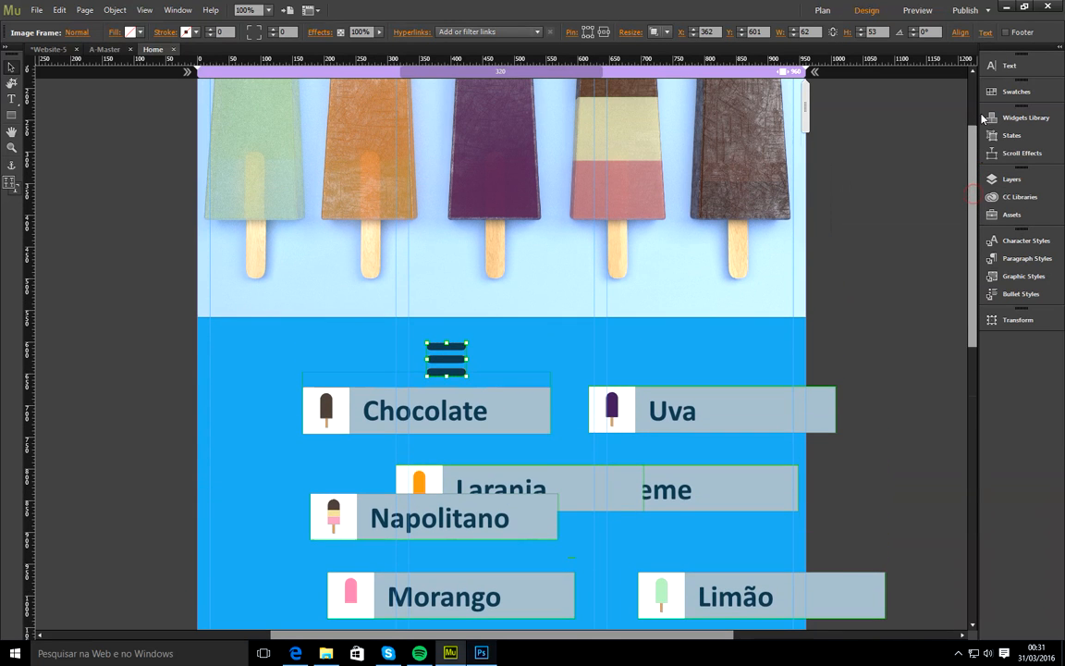
{"action": "scroll", "coordinate": [722, 247], "scroll_direction": "up", "scroll_amount": 3}
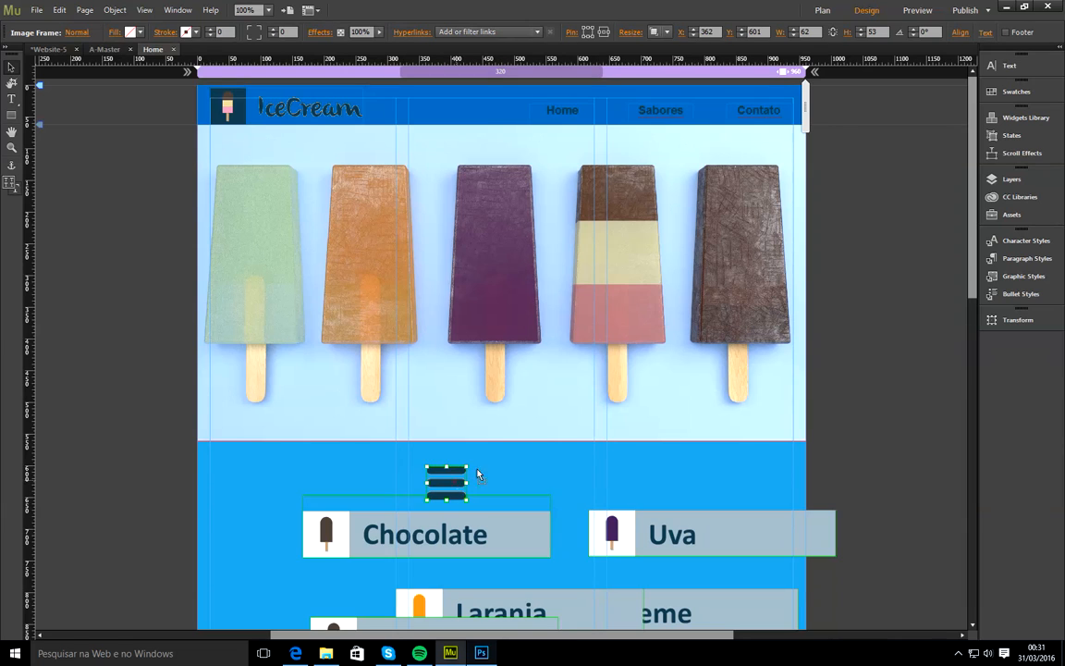
{"action": "left_click_drag", "start_coordinate": [478, 474], "coordinate": [852, 382]}
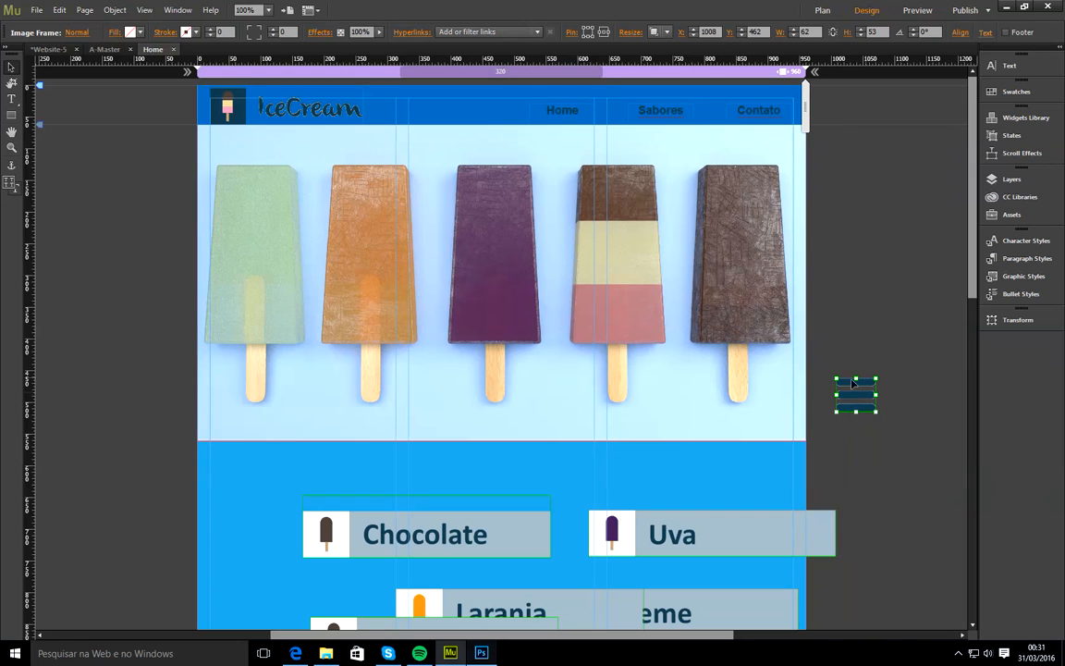
- Select all seven flavour images, scale them together to 294 px wide, and align Chocolate with the first column at X 20
{"action": "scroll", "coordinate": [857, 387], "scroll_direction": "down", "scroll_amount": 5}
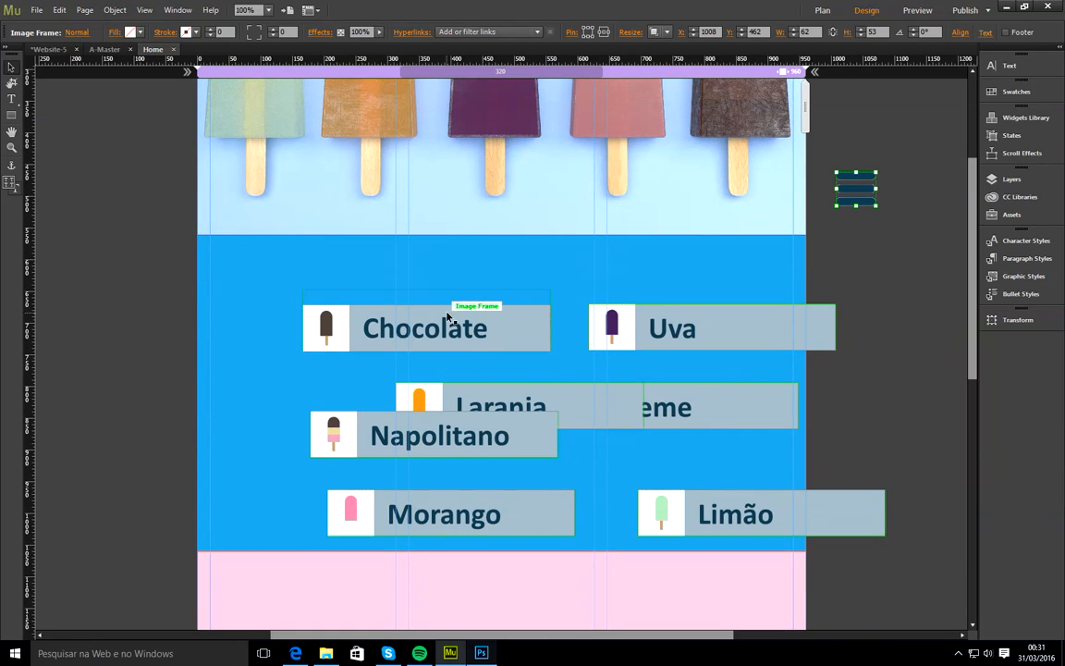
{"action": "left_click", "coordinate": [483, 339]}
{"action": "left_click", "coordinate": [672, 340], "text": "shift"}
{"action": "left_click", "coordinate": [573, 412], "text": "shift"}
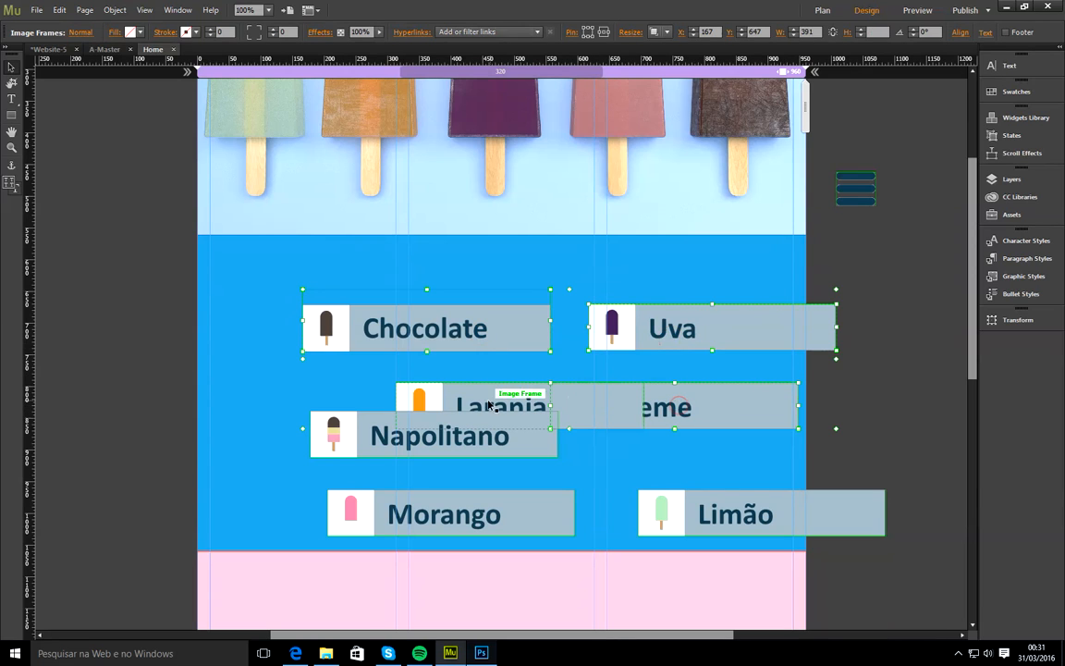
{"action": "left_click", "coordinate": [360, 436], "text": "shift"}
{"action": "left_click", "coordinate": [412, 526], "text": "shift"}
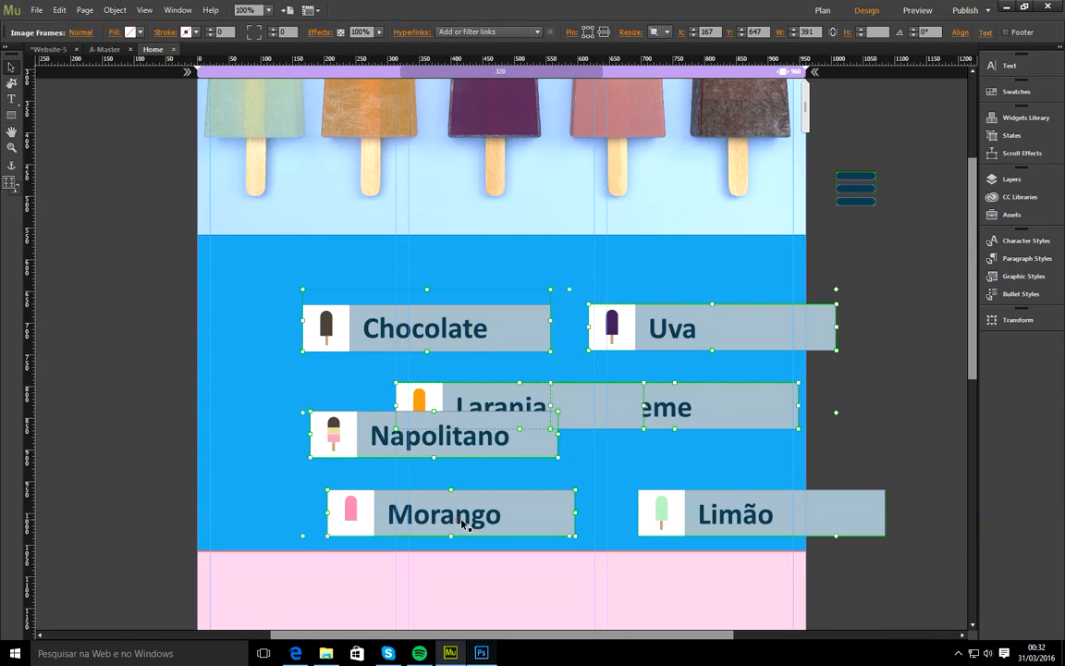
{"action": "left_click", "coordinate": [679, 515], "text": "shift"}
{"action": "left_click_drag", "start_coordinate": [885, 536], "coordinate": [700, 456]}
{"action": "left_click_drag", "start_coordinate": [419, 313], "coordinate": [358, 306]}
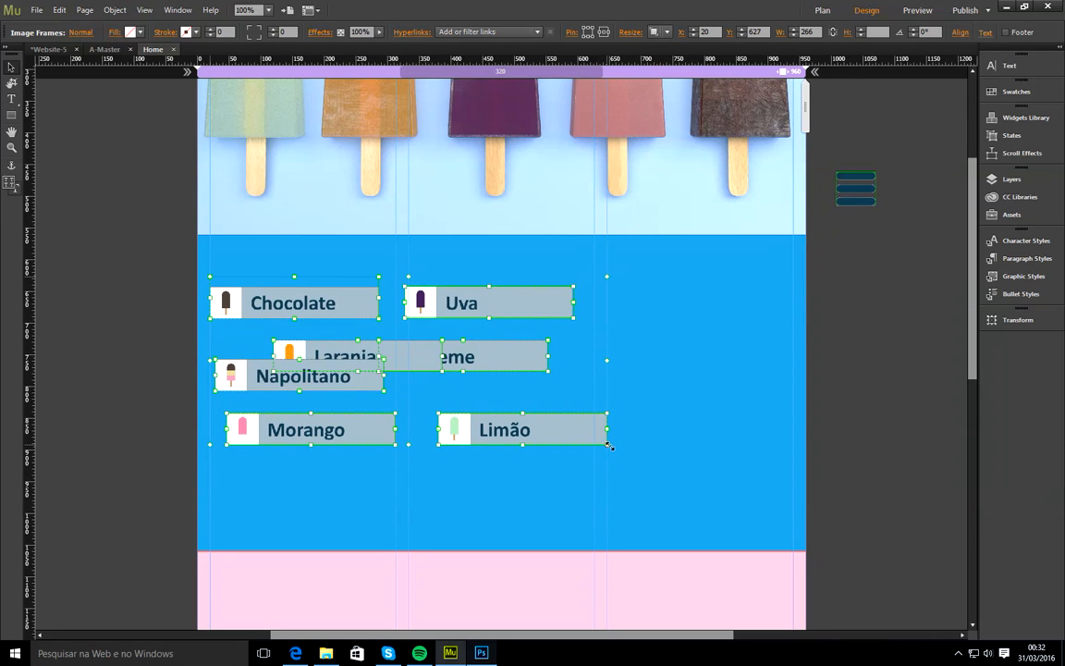
{"action": "left_click_drag", "start_coordinate": [607, 450], "coordinate": [629, 469]}
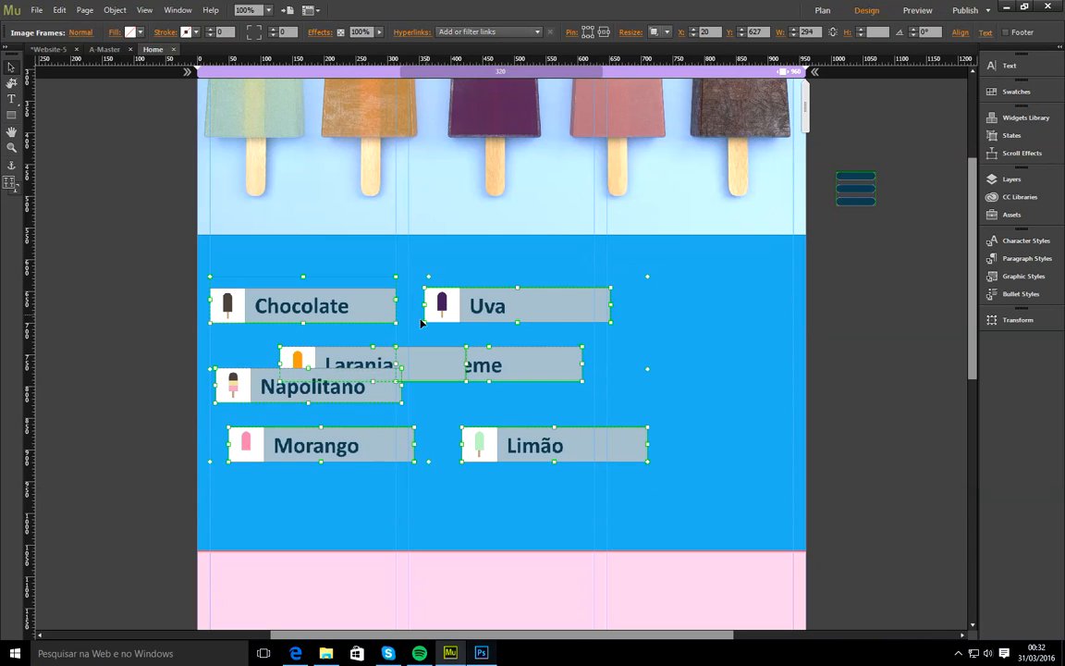
- Position the Uva and Creme images in the second and third columns, level with Chocolate
{"action": "left_click", "coordinate": [763, 372]}
{"action": "left_click_drag", "start_coordinate": [535, 309], "coordinate": [519, 314]}
{"action": "left_click_drag", "start_coordinate": [482, 369], "coordinate": [697, 310]}
- Arrange Napolitano, Laranja and Limão as a second row at Y 798, with Morango below in the middle column at Y 929
{"action": "left_click_drag", "start_coordinate": [434, 370], "coordinate": [563, 409]}
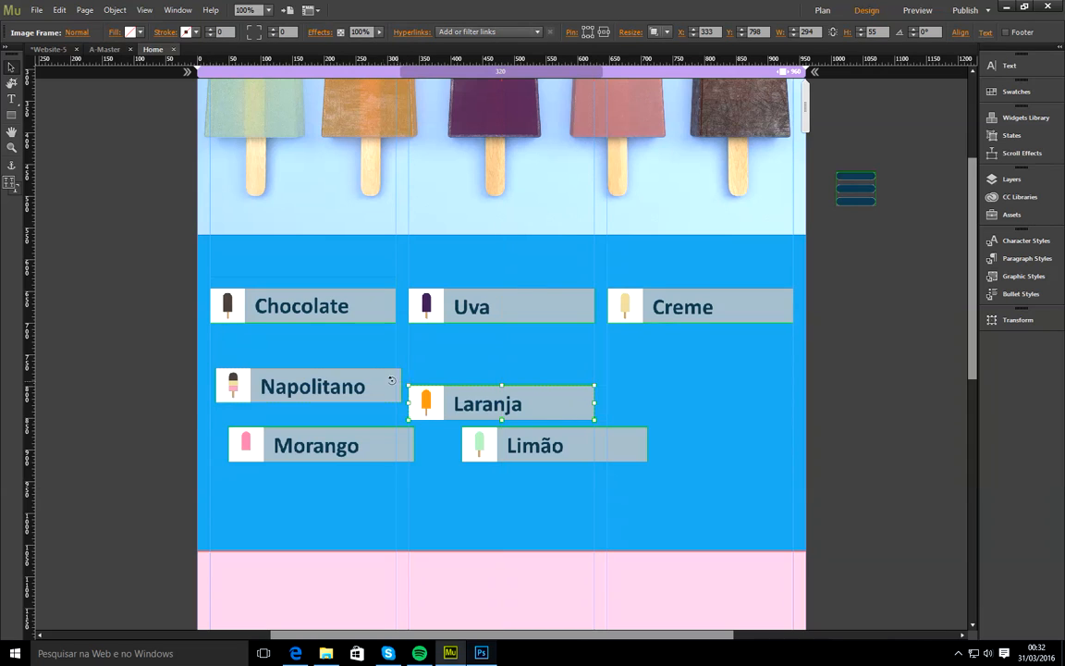
{"action": "mouse_move", "coordinate": [369, 380]}
{"action": "left_mouse_down"}
{"action": "mouse_move", "coordinate": [352, 407]}
{"action": "mouse_move", "coordinate": [366, 403]}
{"action": "left_mouse_up"}
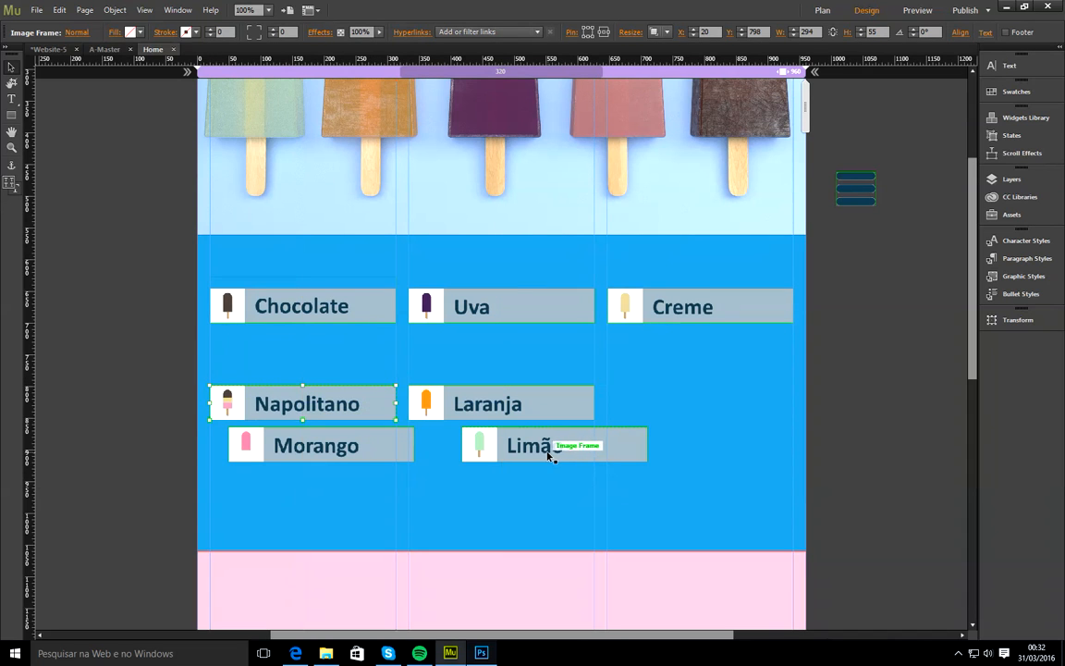
{"action": "left_click_drag", "start_coordinate": [553, 448], "coordinate": [696, 415]}
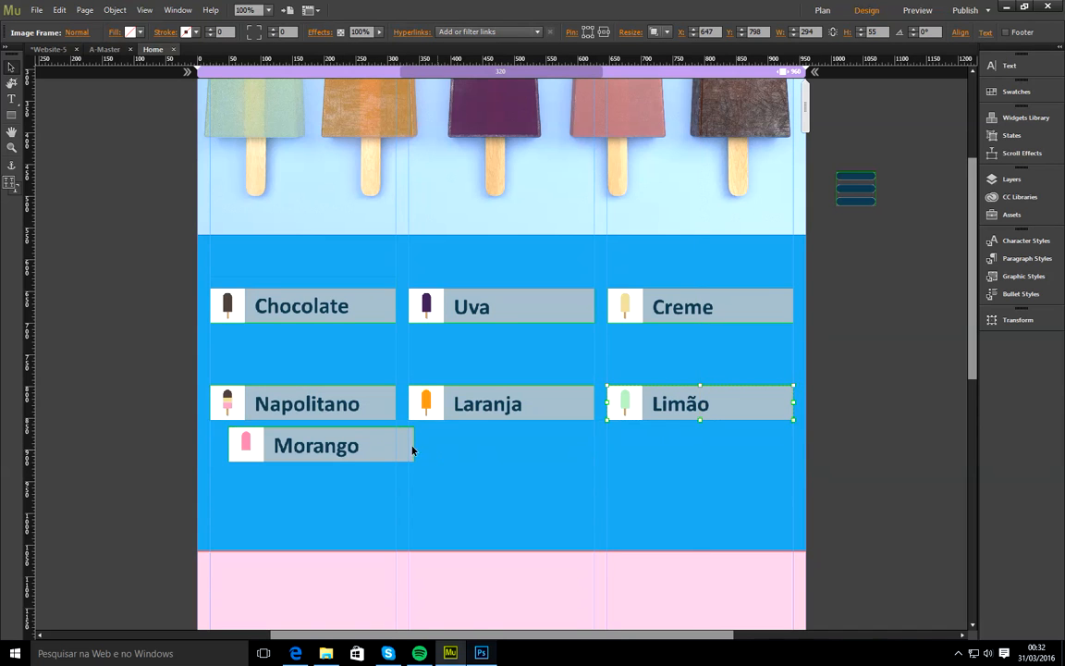
{"action": "left_click", "coordinate": [338, 455]}
{"action": "left_click_drag", "start_coordinate": [341, 450], "coordinate": [492, 489]}
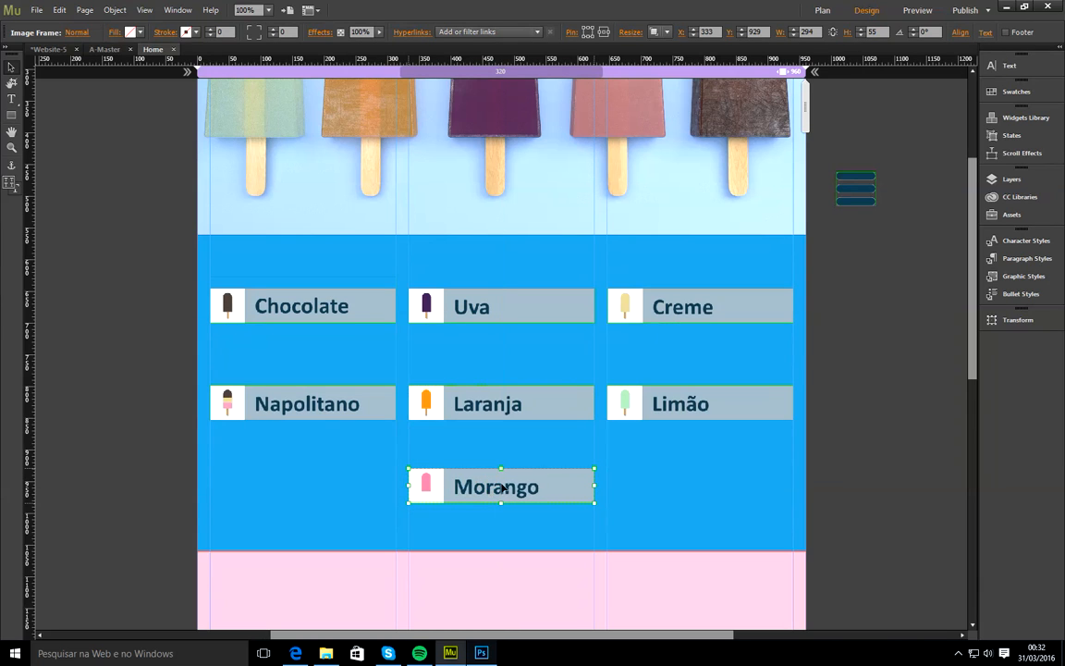
- Distribute the vertical centres of the Uva, Laranja and Morango images evenly, aligning to the selection
{"action": "left_click", "coordinate": [534, 403], "text": "shift"}
{"action": "left_click", "coordinate": [533, 309], "text": "shift"}
{"action": "left_click", "coordinate": [961, 34]}
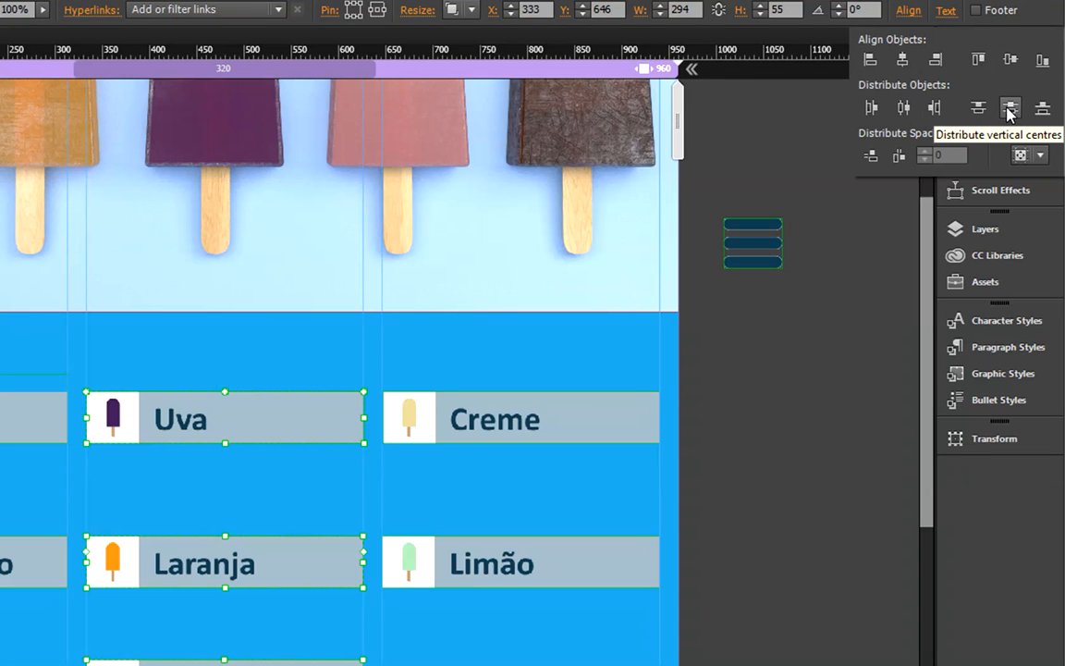
{"action": "left_click", "coordinate": [1038, 156]}
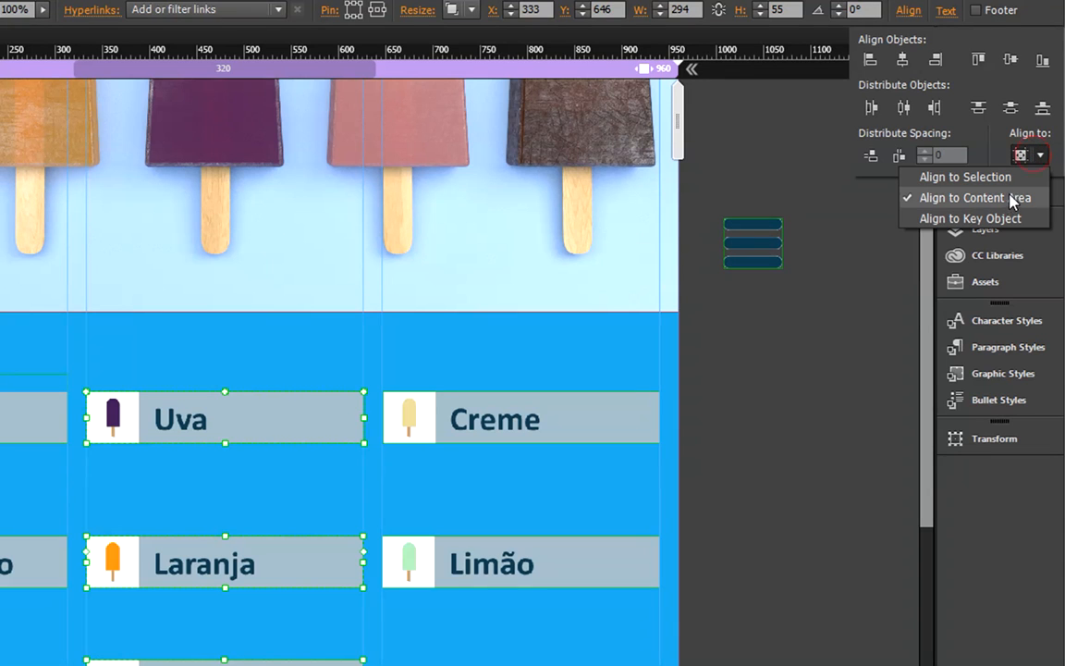
{"action": "left_click", "coordinate": [1015, 177]}
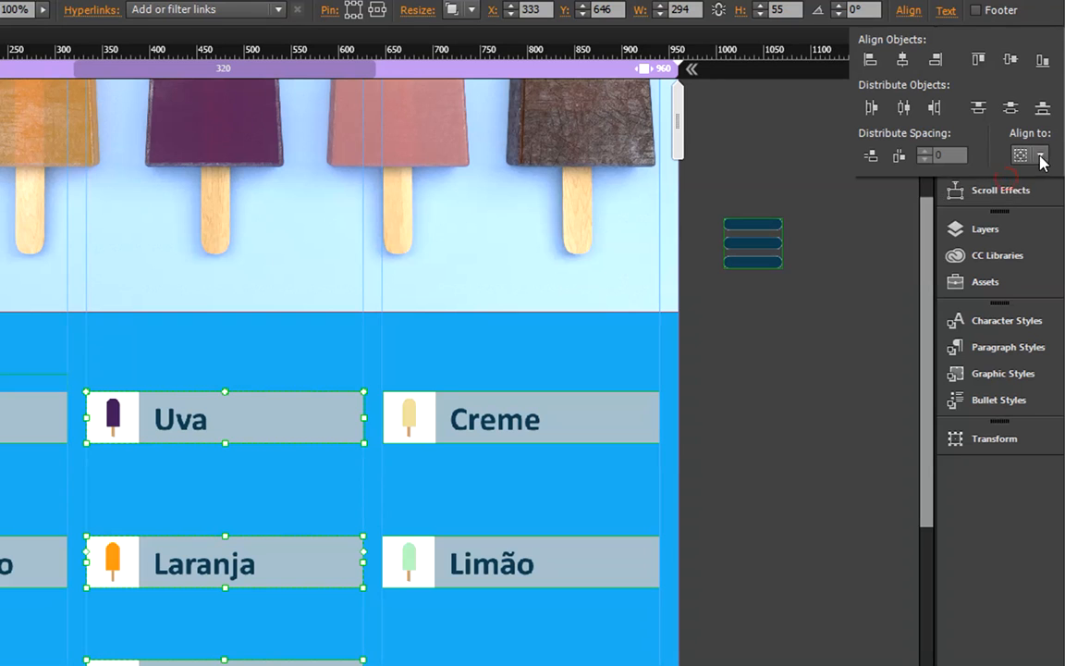
{"action": "left_click", "coordinate": [1039, 156]}
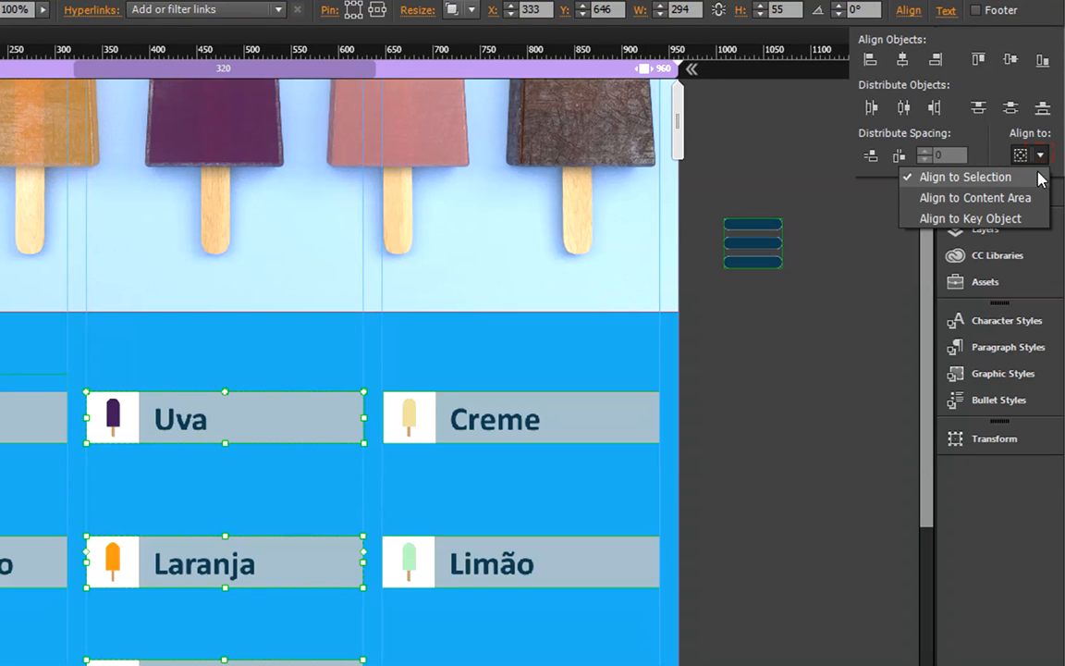
{"action": "left_click", "coordinate": [1011, 110]}
{"action": "left_click", "coordinate": [1013, 110]}
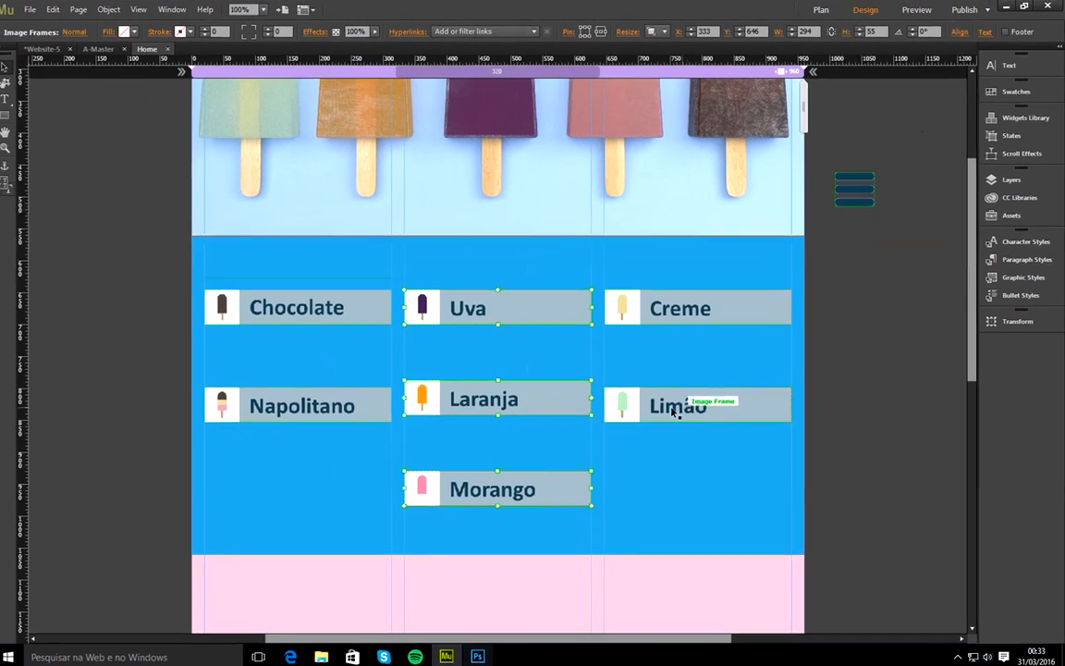
- Nudge the Napolitano and Limão images together up to Y 786, level with Laranja
{"action": "left_click", "coordinate": [684, 405]}
{"action": "left_click", "coordinate": [366, 404], "text": "shift"}
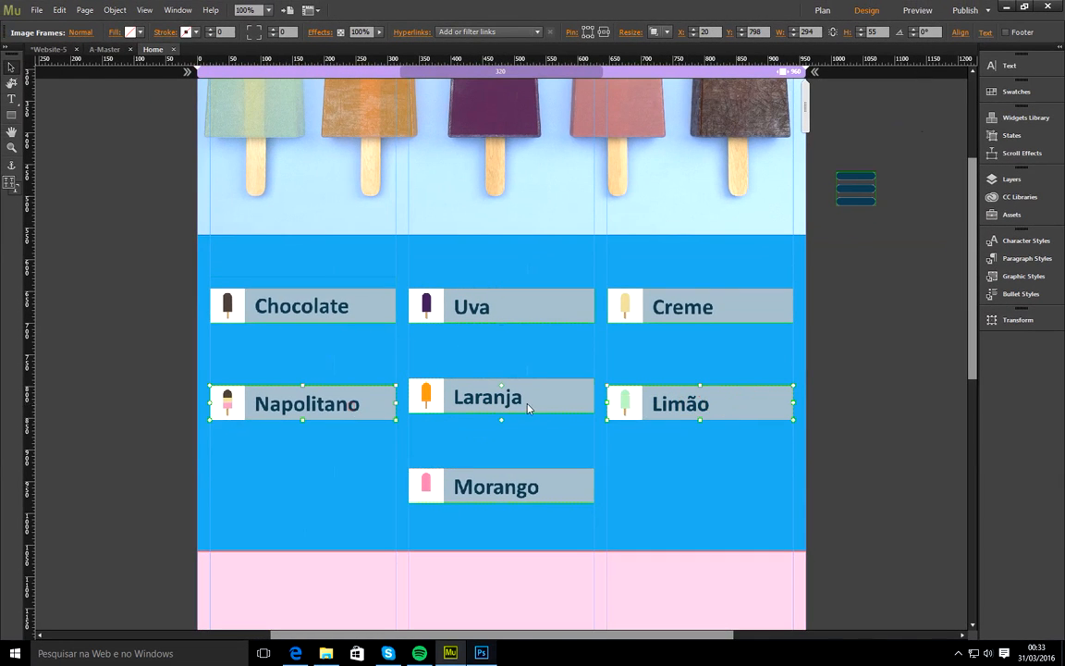
{"action": "key", "text": "Up"}
{"action": "key", "text": "Up"}
{"action": "key", "text": "Up"}
{"action": "key", "text": "Up"}
{"action": "key", "text": "Up"}
{"action": "key", "text": "Up"}
{"action": "key", "text": "Up"}
{"action": "key", "text": "Up"}
{"action": "key", "text": "Up"}
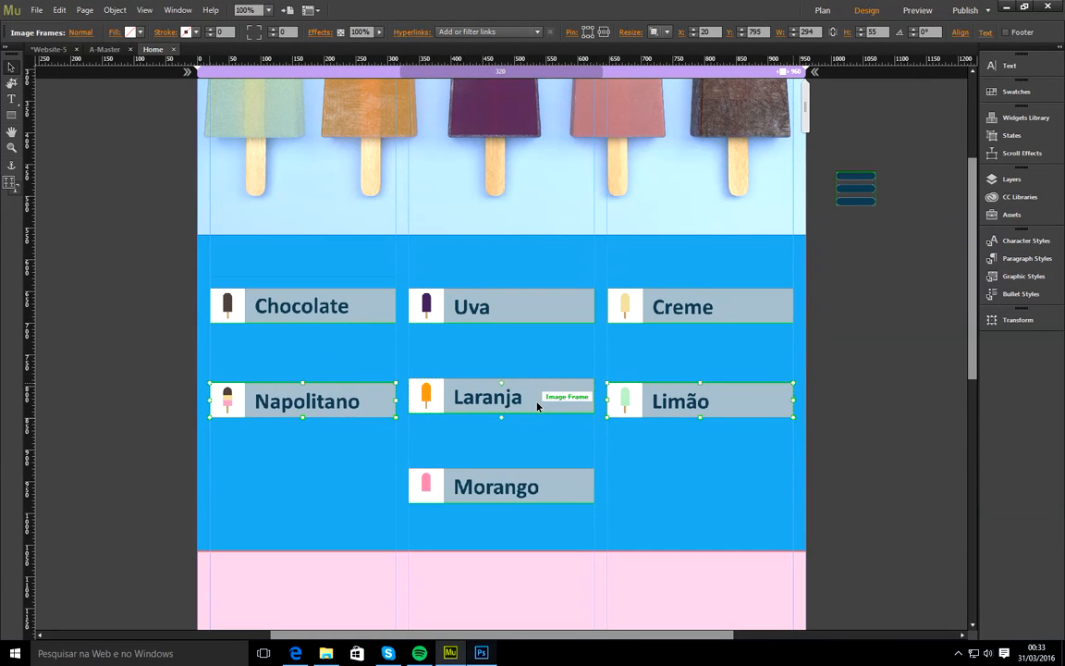
{"action": "key", "text": "Up"}
{"action": "key", "text": "Up"}
{"action": "key", "text": "Up"}
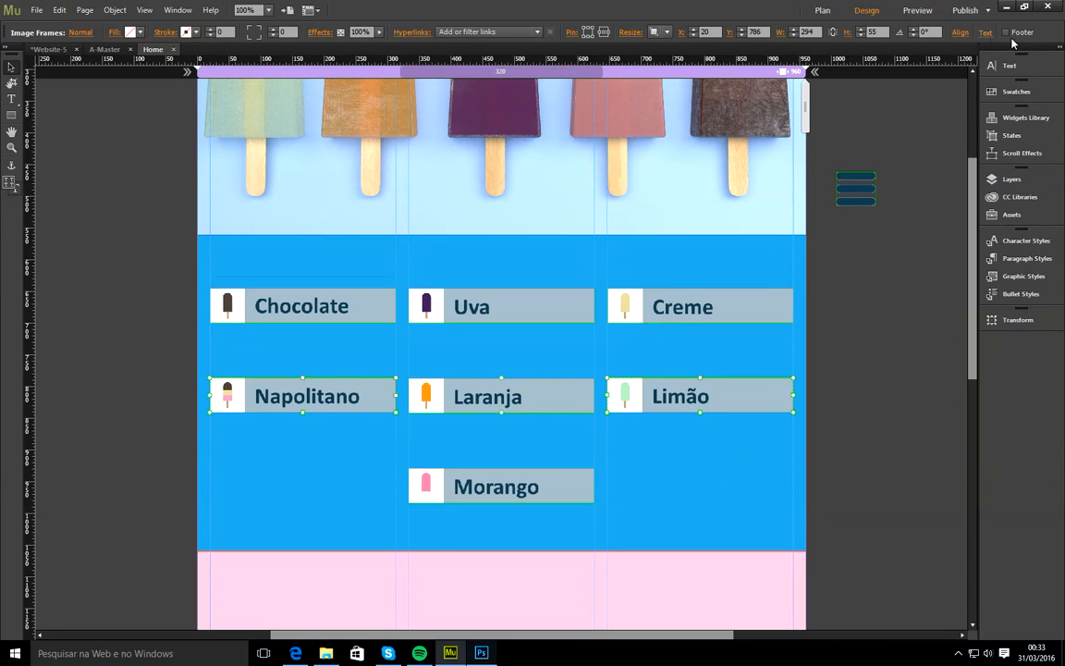
{"action": "left_click", "coordinate": [961, 34]}
{"action": "left_click", "coordinate": [837, 406]}
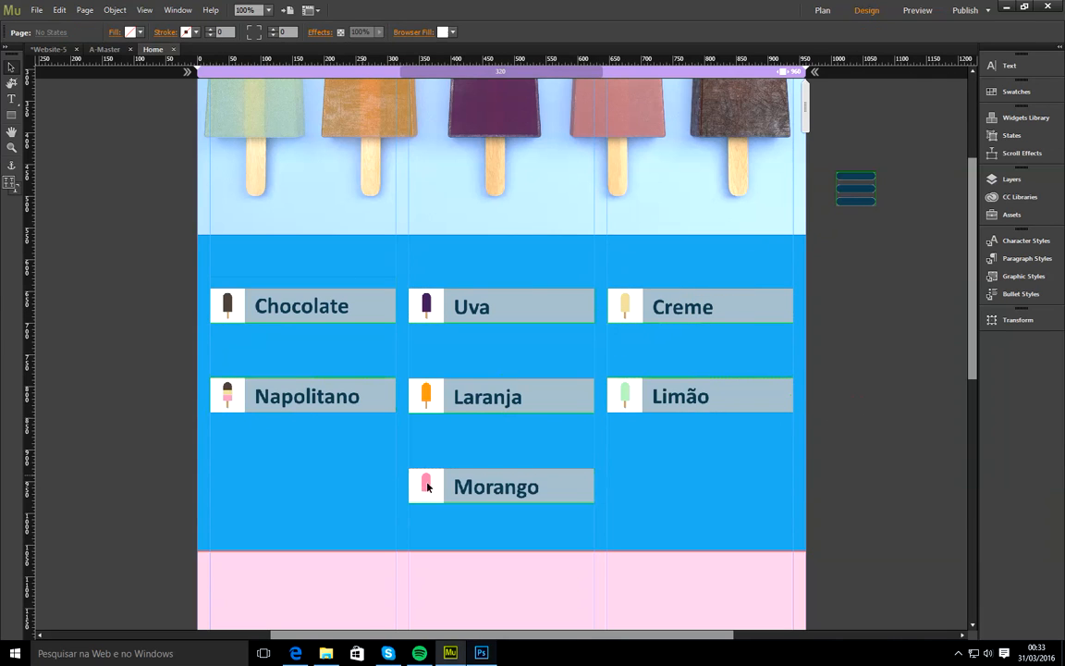
{"action": "scroll", "coordinate": [973, 218], "scroll_direction": "up", "scroll_amount": 4}
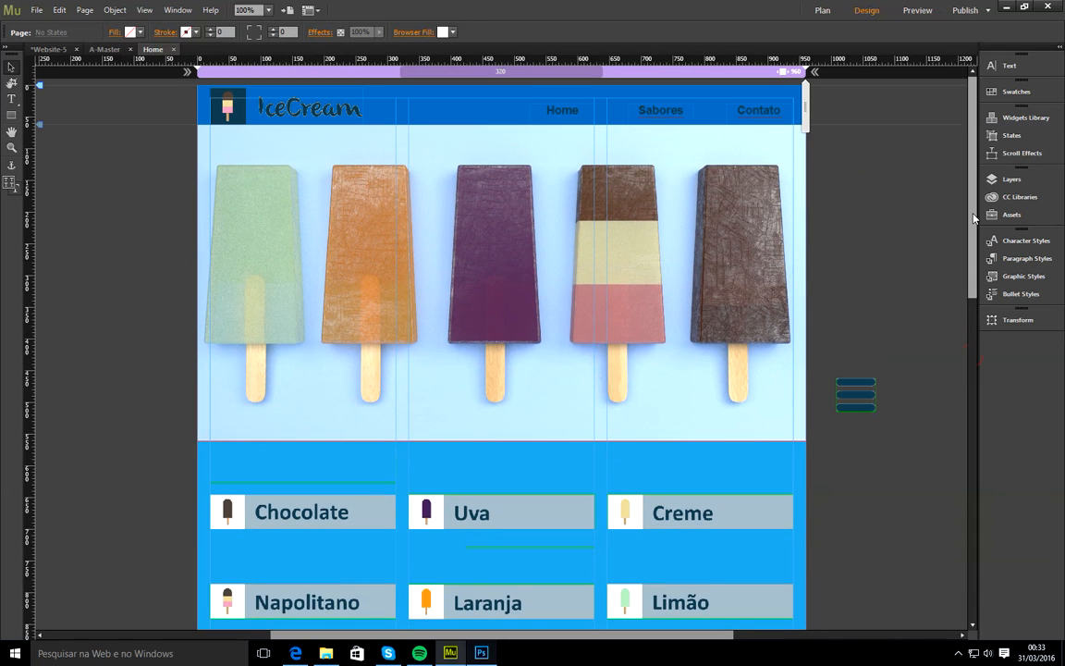
{"action": "scroll", "coordinate": [326, 261], "scroll_direction": "down", "scroll_amount": 5}
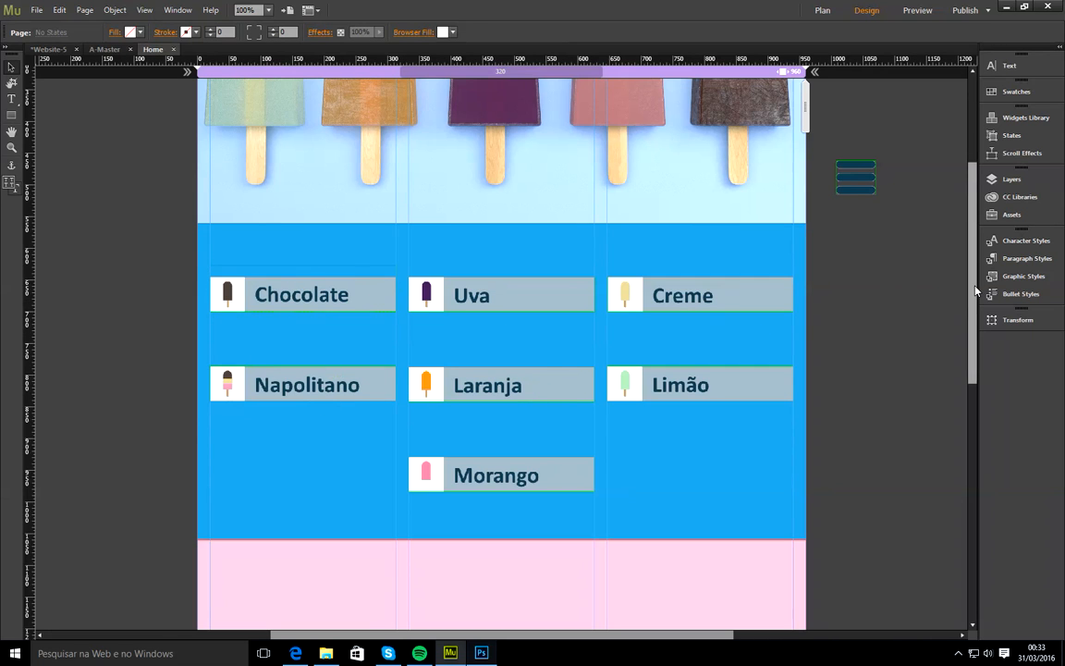
{"action": "scroll", "coordinate": [978, 231], "scroll_direction": "down", "scroll_amount": 6}
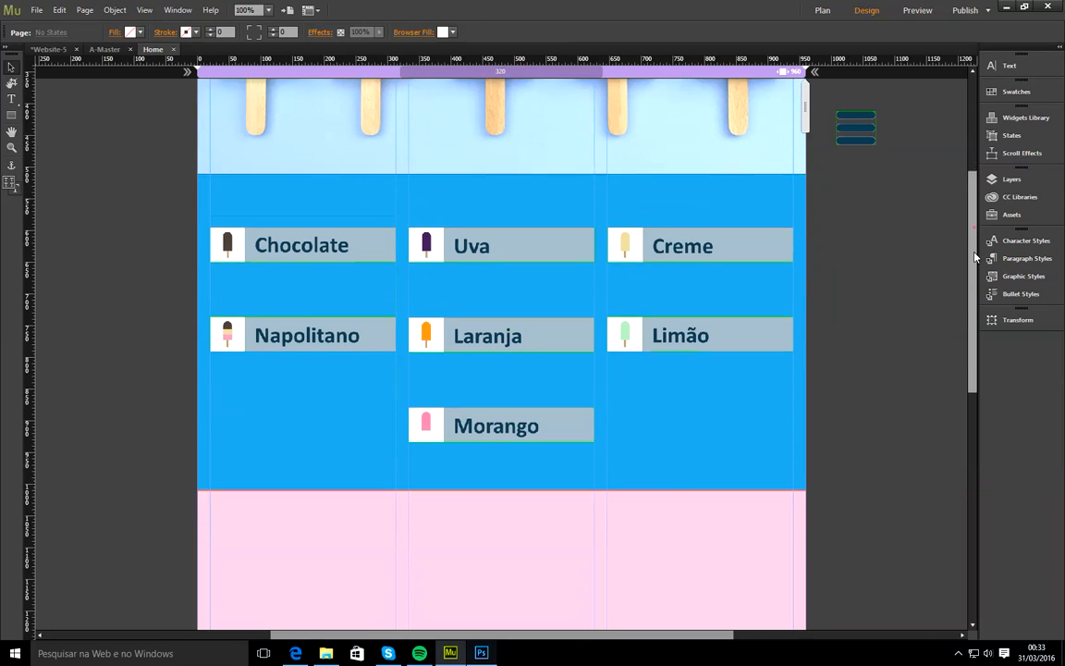
{"action": "scroll", "coordinate": [961, 212], "scroll_direction": "up", "scroll_amount": 6}
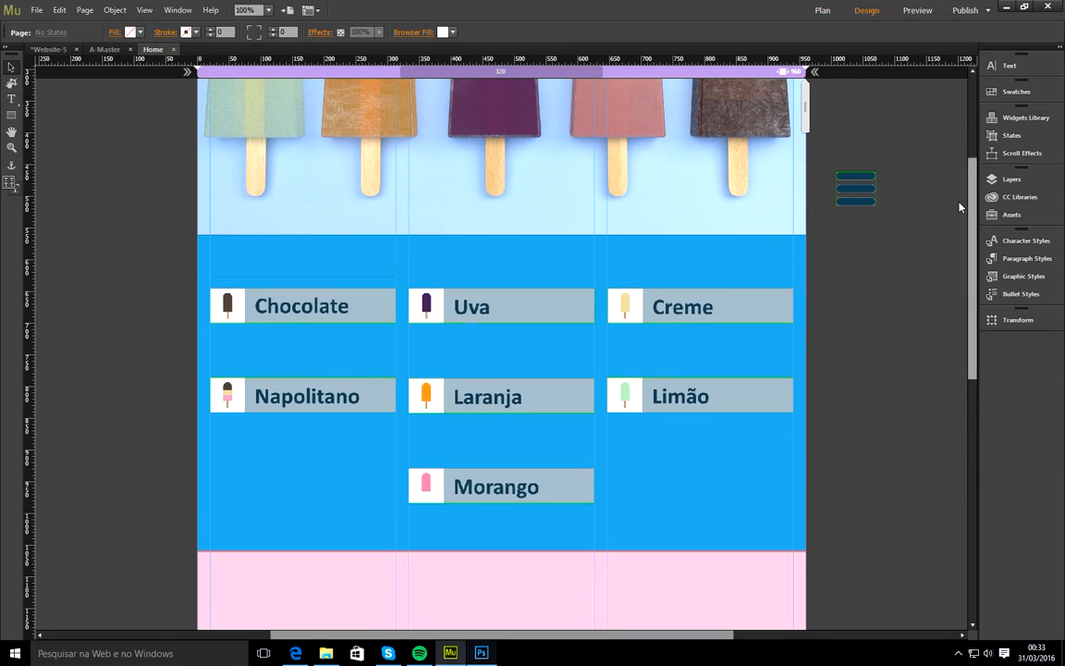
- Cut the hamburger menu icon from the Home page and paste it onto the A-Master page
{"action": "left_click", "coordinate": [859, 191]}
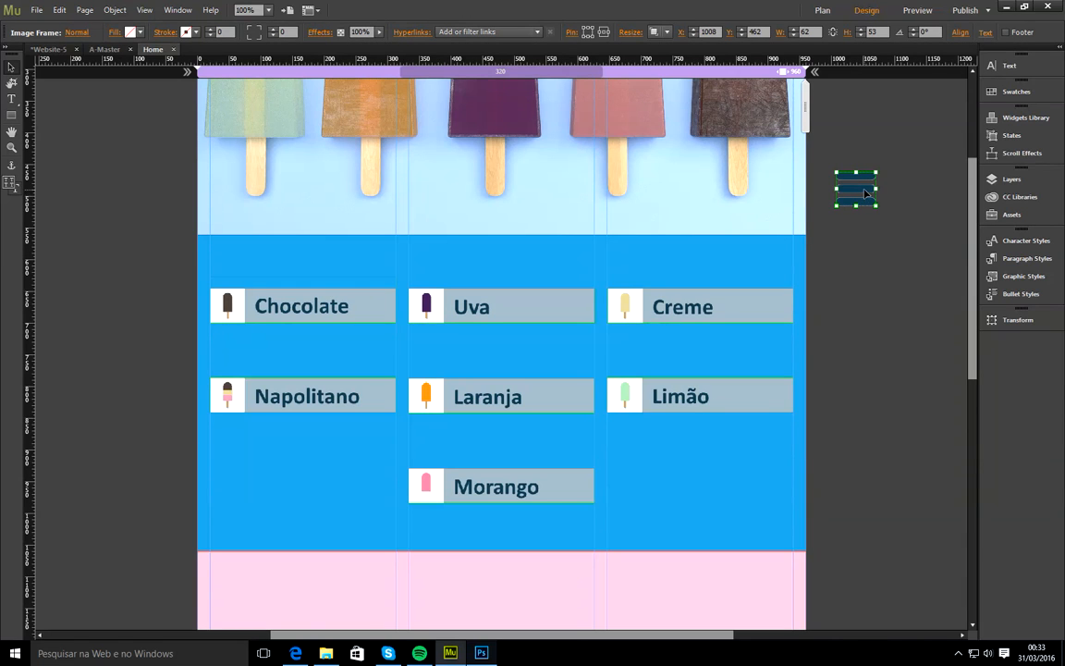
{"action": "right_click", "coordinate": [865, 192]}
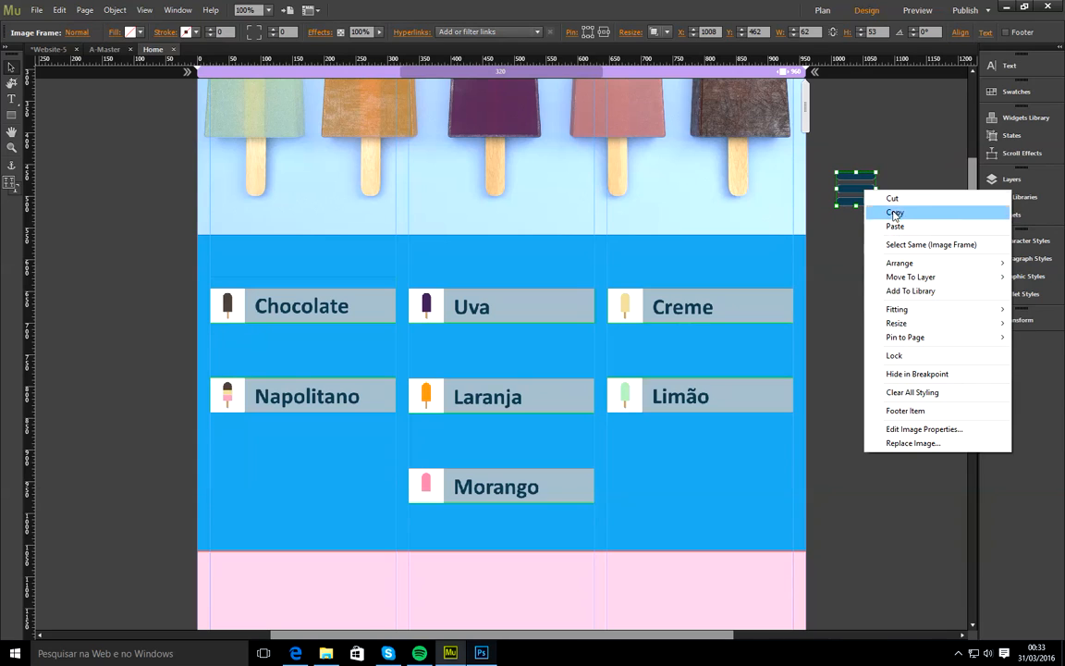
{"action": "left_click", "coordinate": [898, 197]}
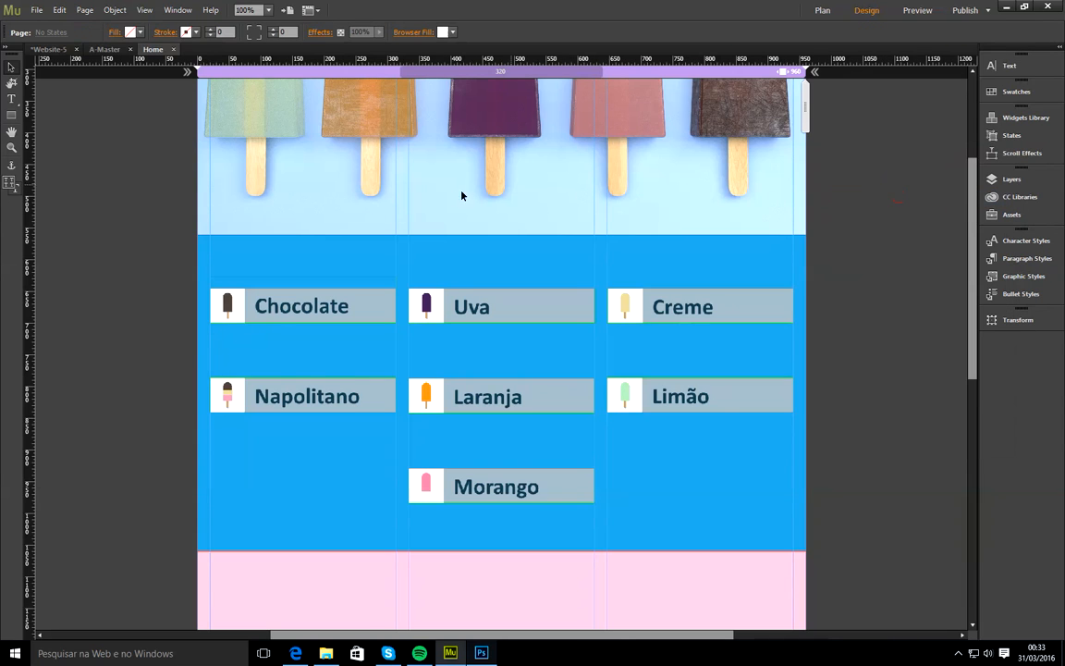
{"action": "left_click", "coordinate": [107, 51]}
{"action": "right_click", "coordinate": [634, 238]}
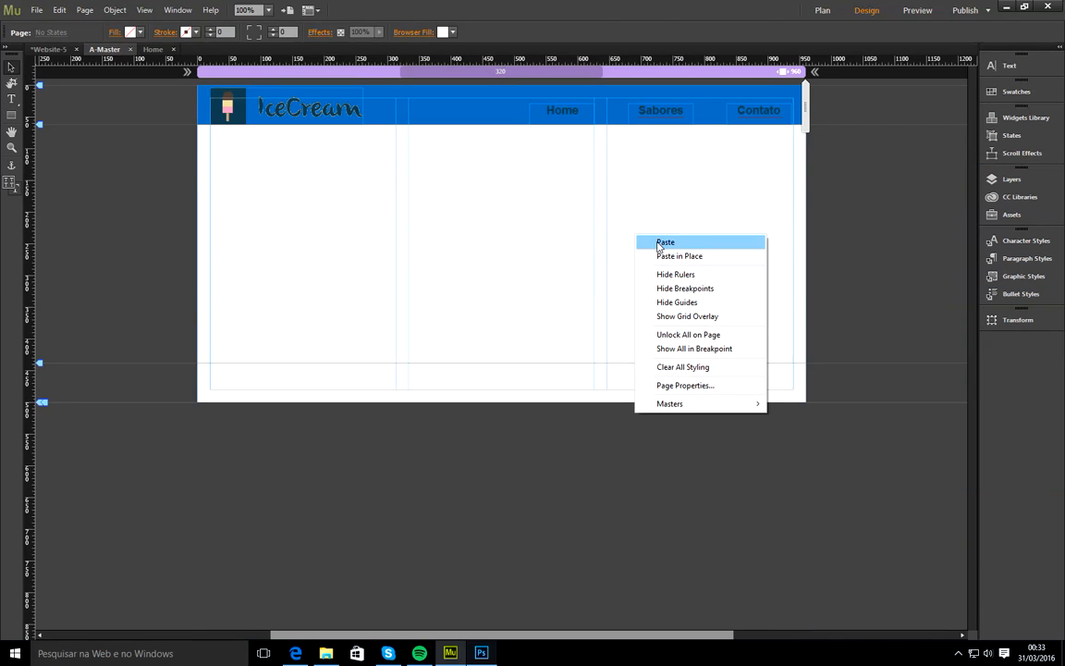
{"action": "left_click", "coordinate": [664, 243]}
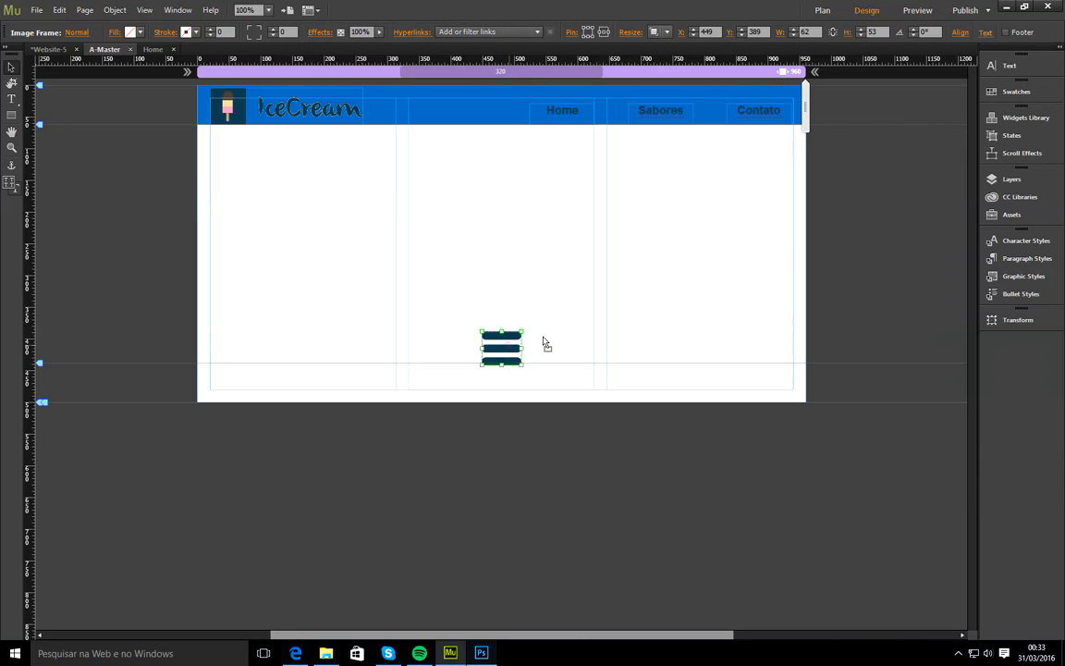
- Try to place the hamburger menu icon in the header over the Contato link
{"action": "left_click_drag", "start_coordinate": [509, 348], "coordinate": [778, 111]}
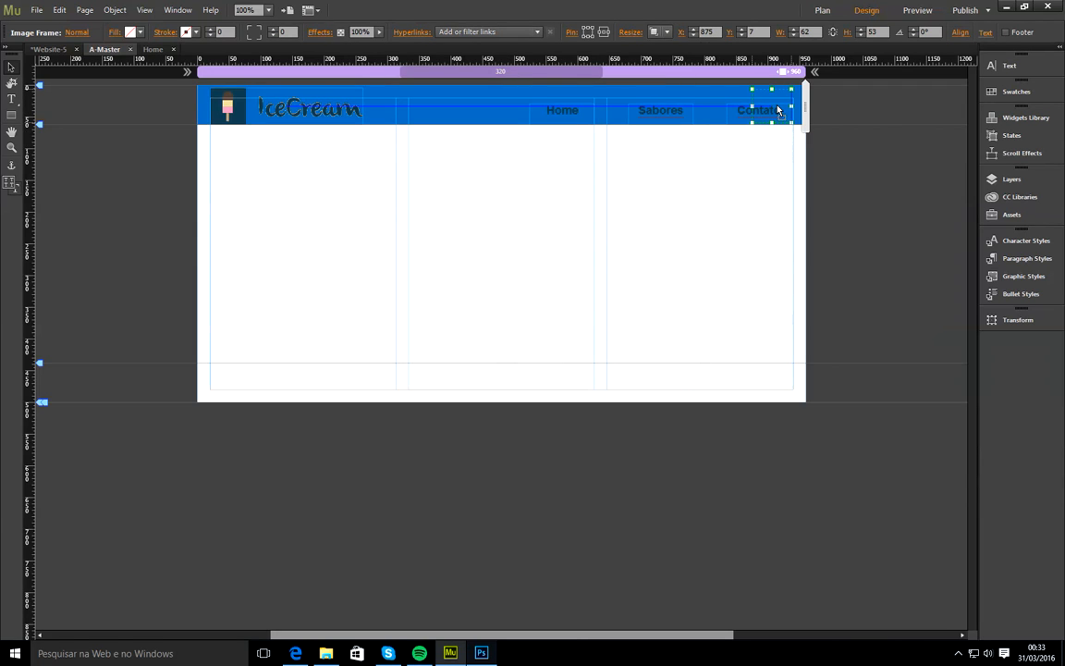
{"action": "right_click", "coordinate": [778, 111]}
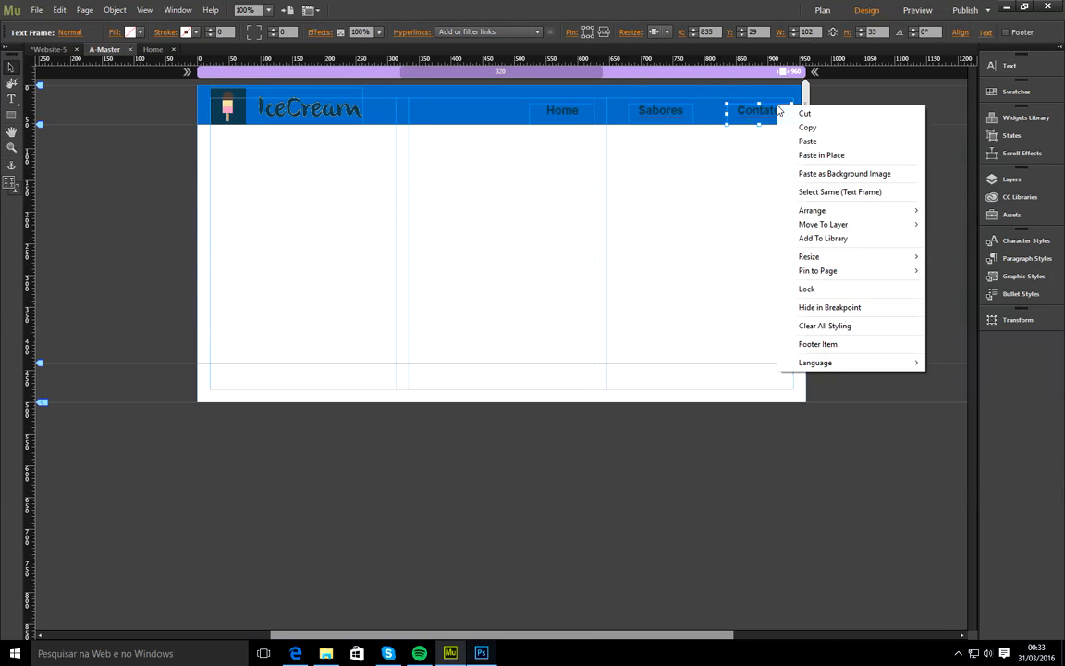
{"action": "left_click", "coordinate": [684, 206]}
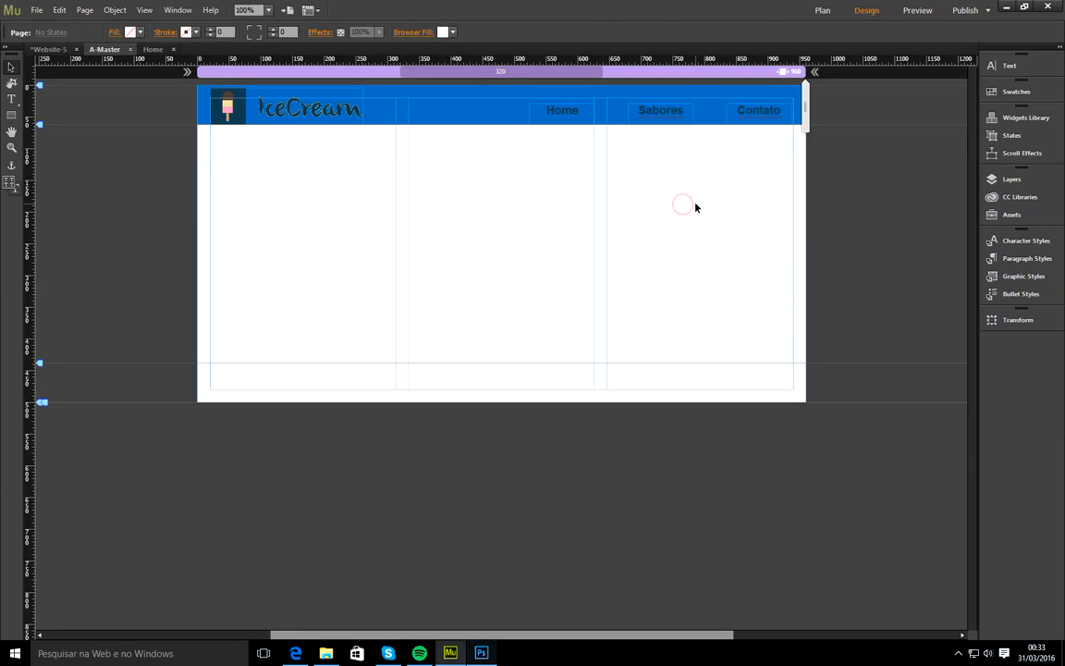
- Paste the hamburger menu icon onto the master page again and move it to the Master layer
{"action": "key", "text": "ctrl+v"}
{"action": "right_click", "coordinate": [514, 337]}
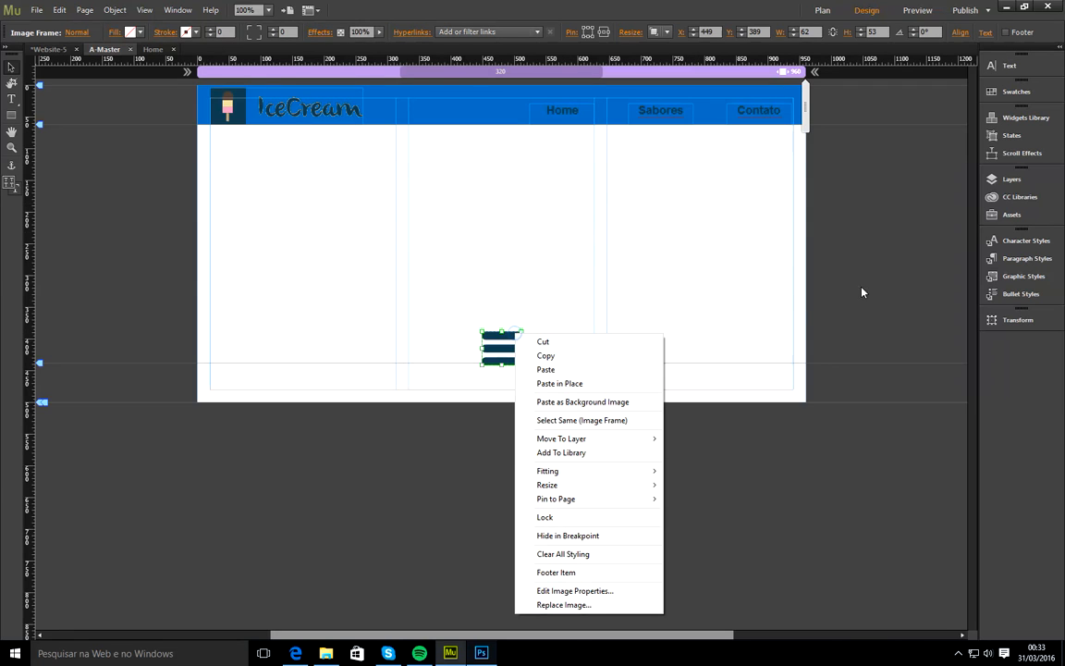
{"action": "left_click", "coordinate": [1006, 180]}
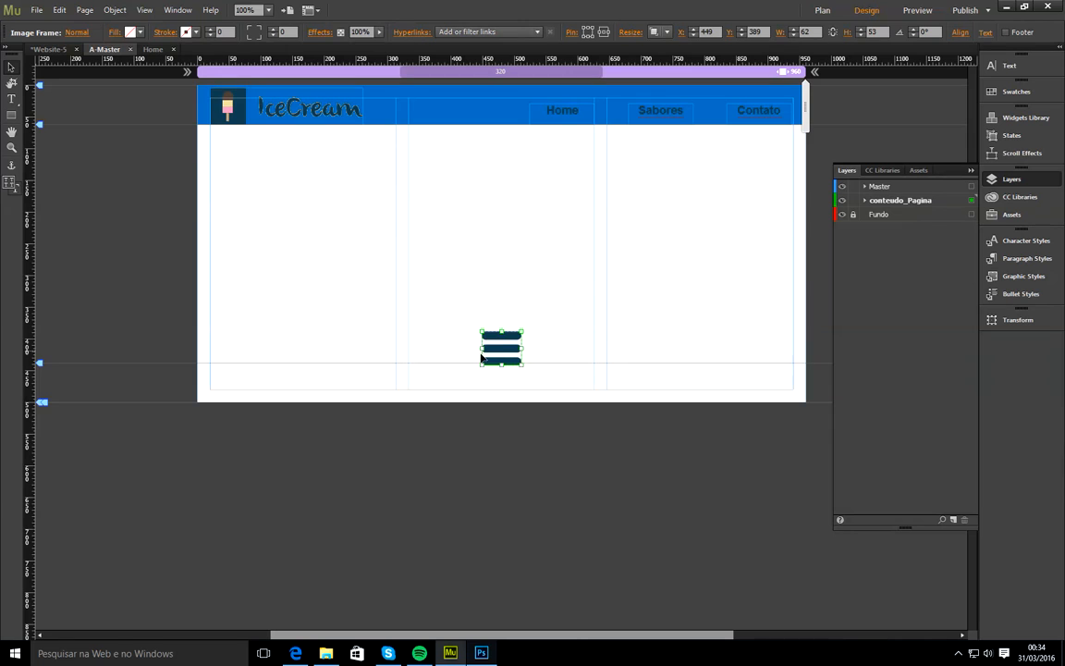
{"action": "left_click_drag", "start_coordinate": [507, 356], "coordinate": [691, 262]}
{"action": "left_click", "coordinate": [895, 186]}
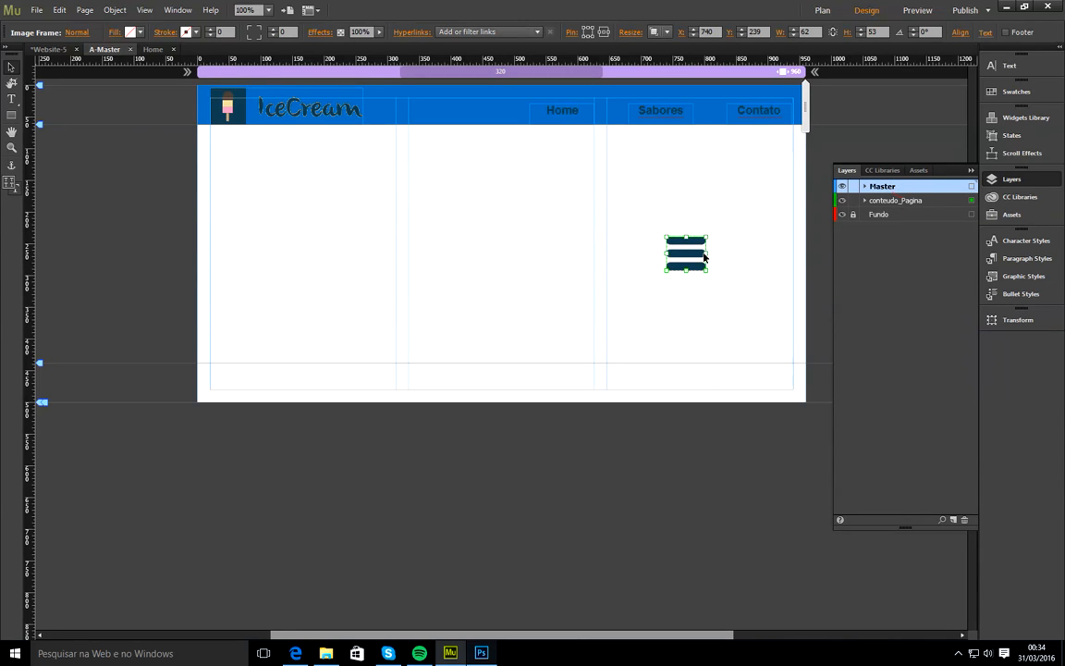
{"action": "right_click", "coordinate": [698, 259]}
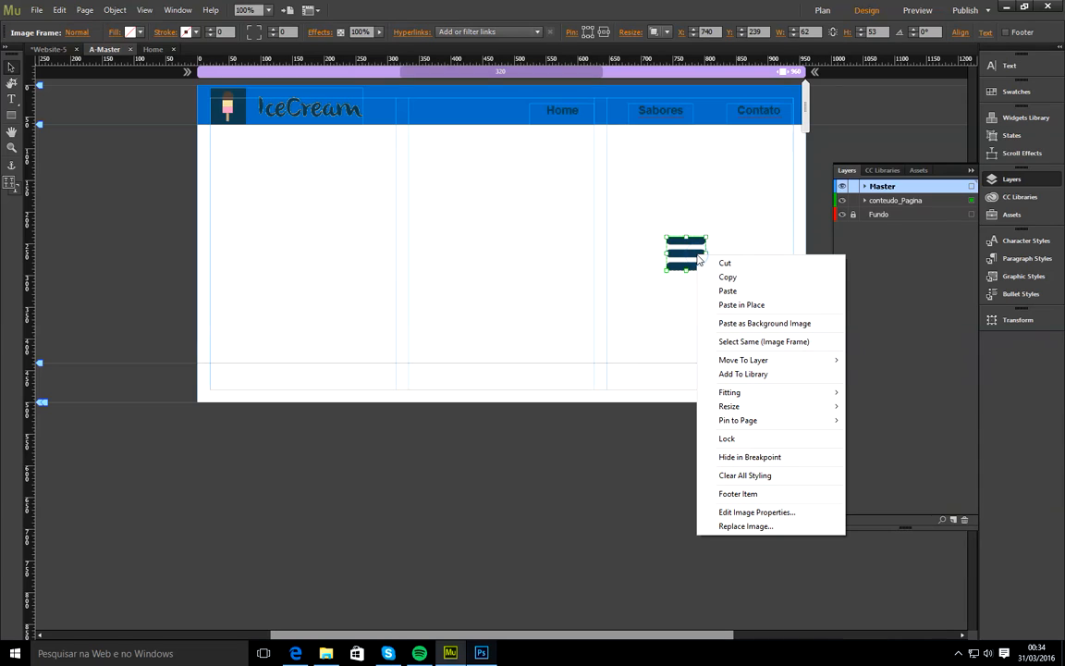
{"action": "mouse_move", "coordinate": [822, 360]}
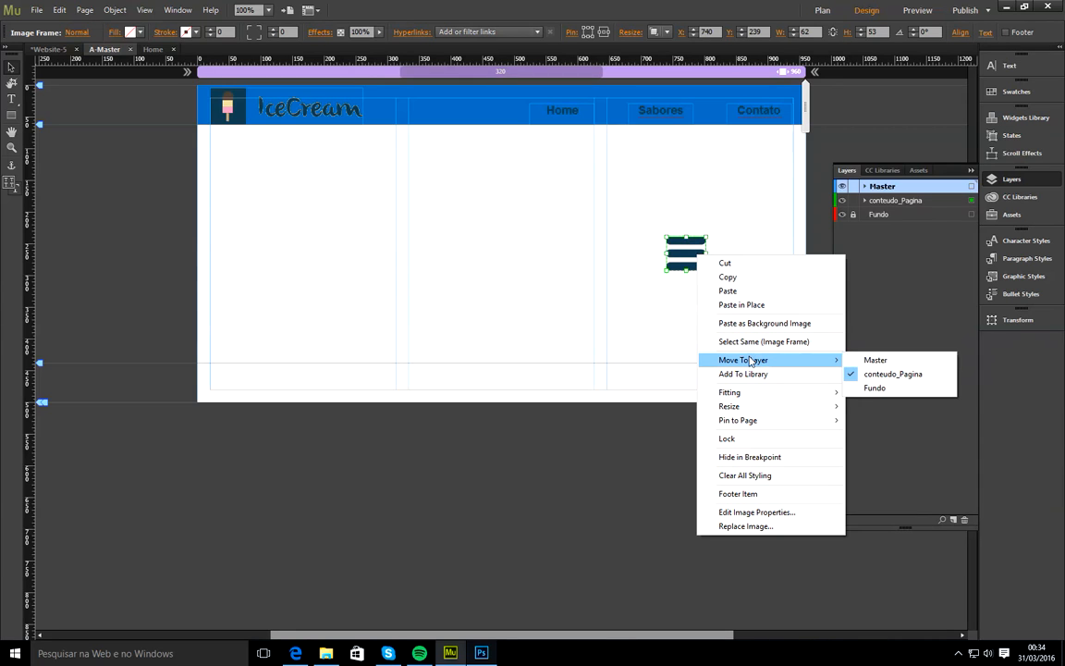
{"action": "left_click", "coordinate": [878, 362]}
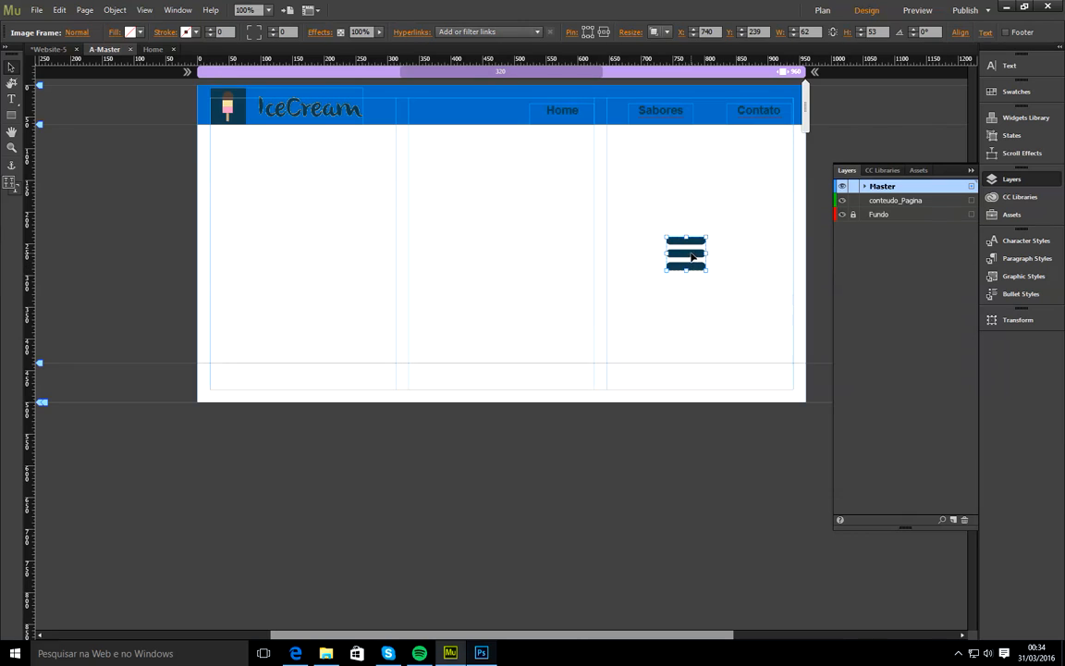
- Place the hamburger icon over Contato in the header at about X 859, Y 5, scaled down to about 55 × 47
{"action": "left_click_drag", "start_coordinate": [693, 258], "coordinate": [773, 110]}
{"action": "key", "text": "Right"}
{"action": "key", "text": "Right"}
{"action": "key", "text": "Right"}
{"action": "key", "text": "Right"}
{"action": "key", "text": "Right"}
{"action": "key", "text": "Right"}
{"action": "key", "text": "Right"}
{"action": "key", "text": "Right"}
{"action": "mouse_move", "coordinate": [751, 125]}
{"action": "left_mouse_down"}
{"action": "mouse_move", "coordinate": [769, 114]}
{"action": "mouse_move", "coordinate": [761, 112]}
{"action": "left_mouse_up"}
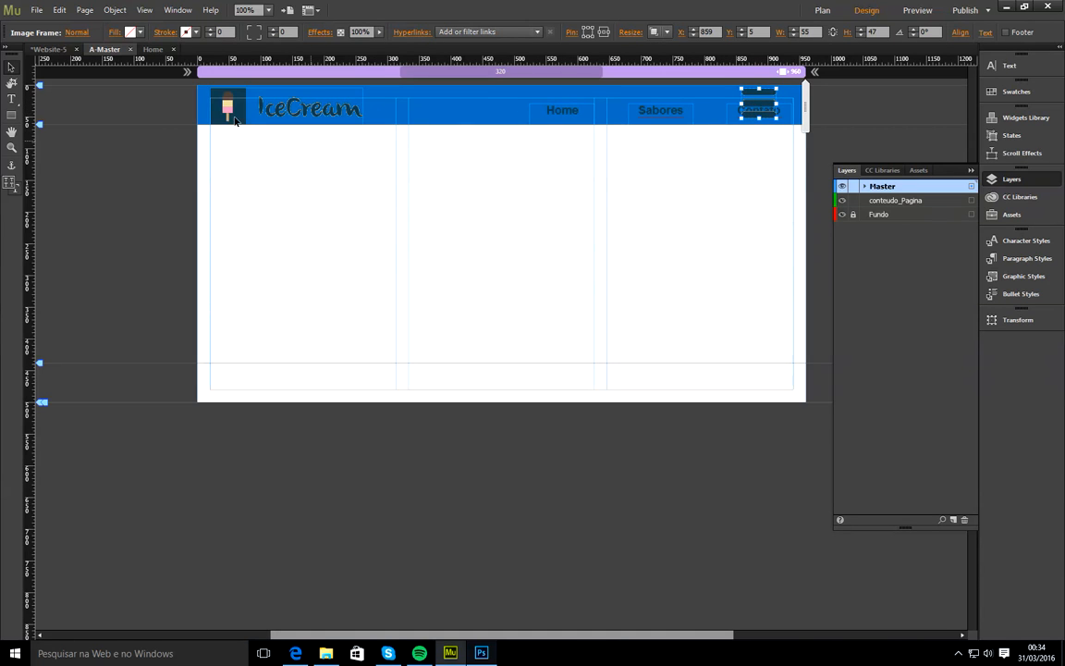
- Place the Disco image from the Tutorial_WEB_Muse folder in the pink section of the Home page
{"action": "left_click", "coordinate": [158, 50]}
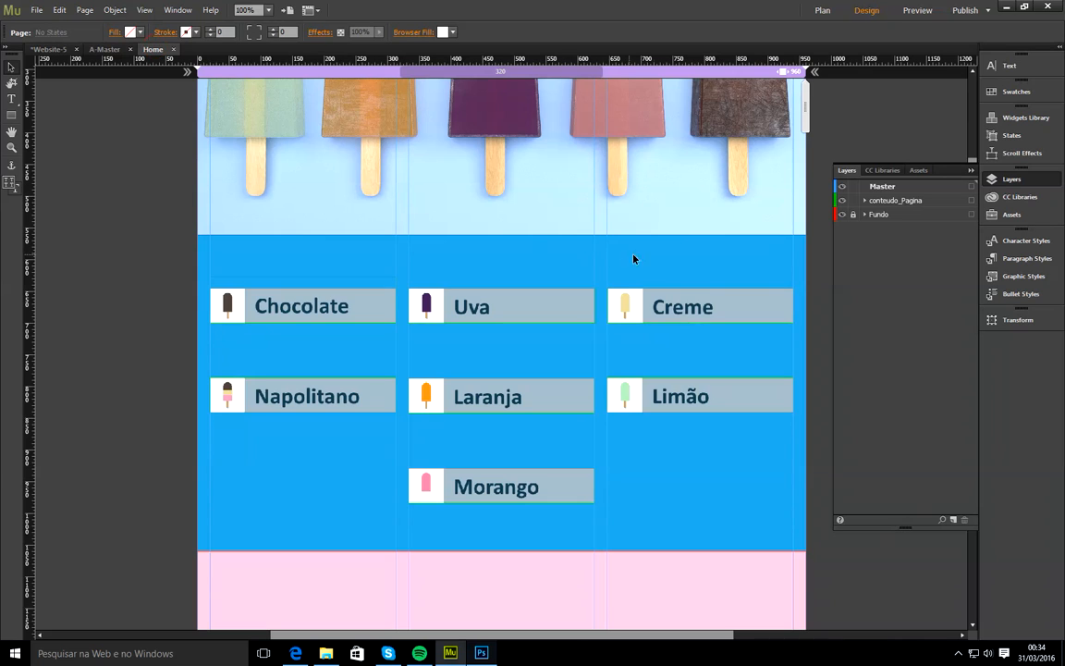
{"action": "scroll", "coordinate": [820, 288], "scroll_direction": "down", "scroll_amount": 8}
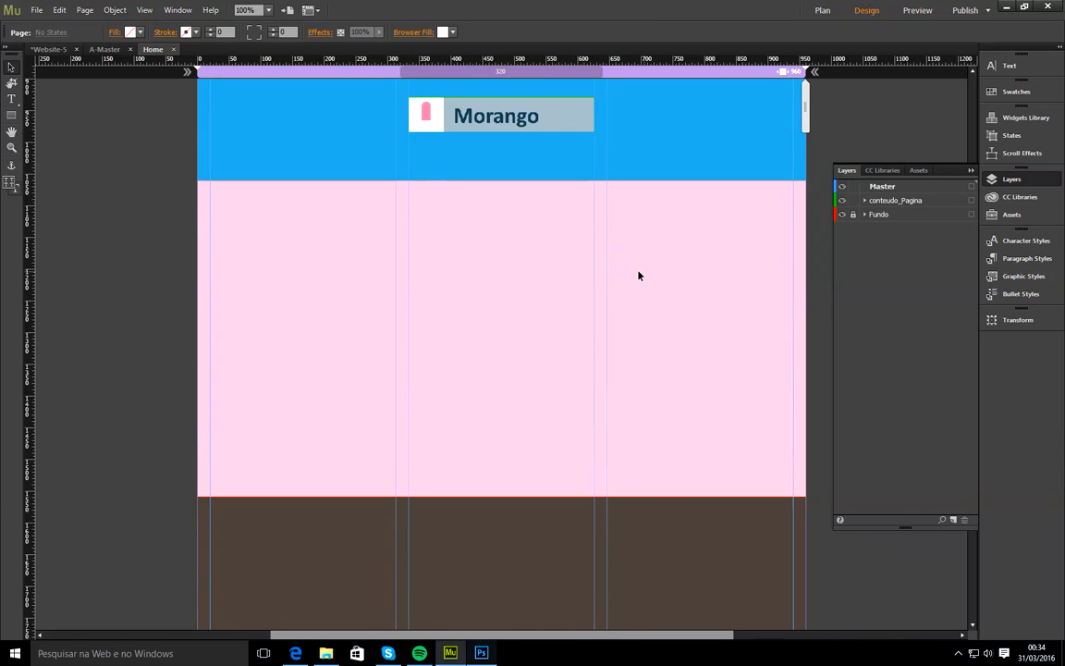
{"action": "left_click", "coordinate": [37, 10]}
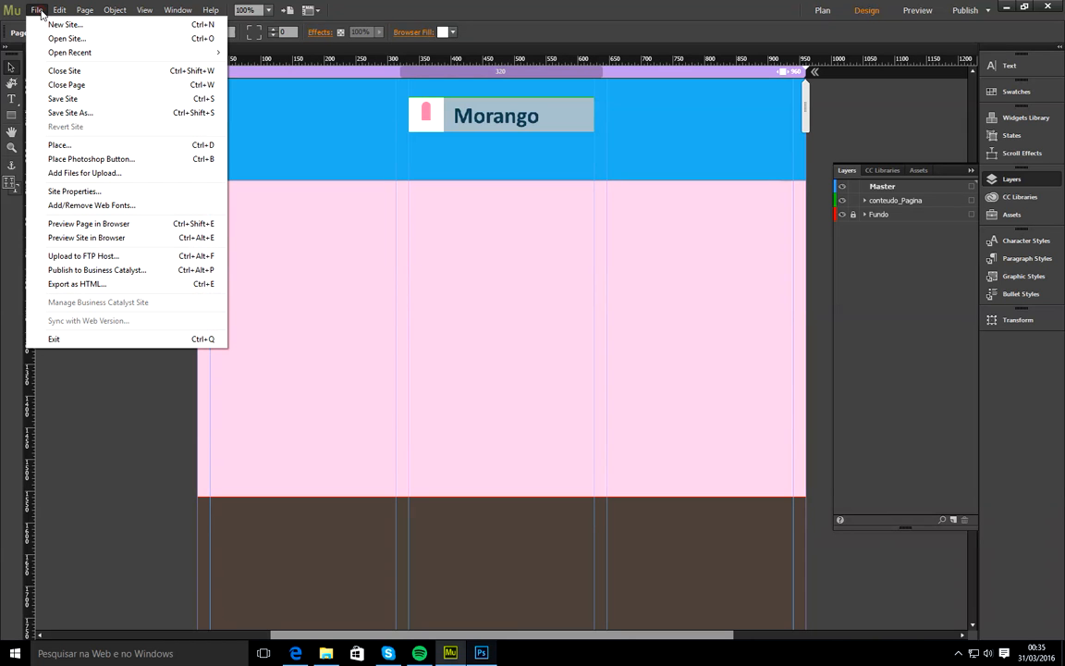
{"action": "left_click", "coordinate": [60, 145]}
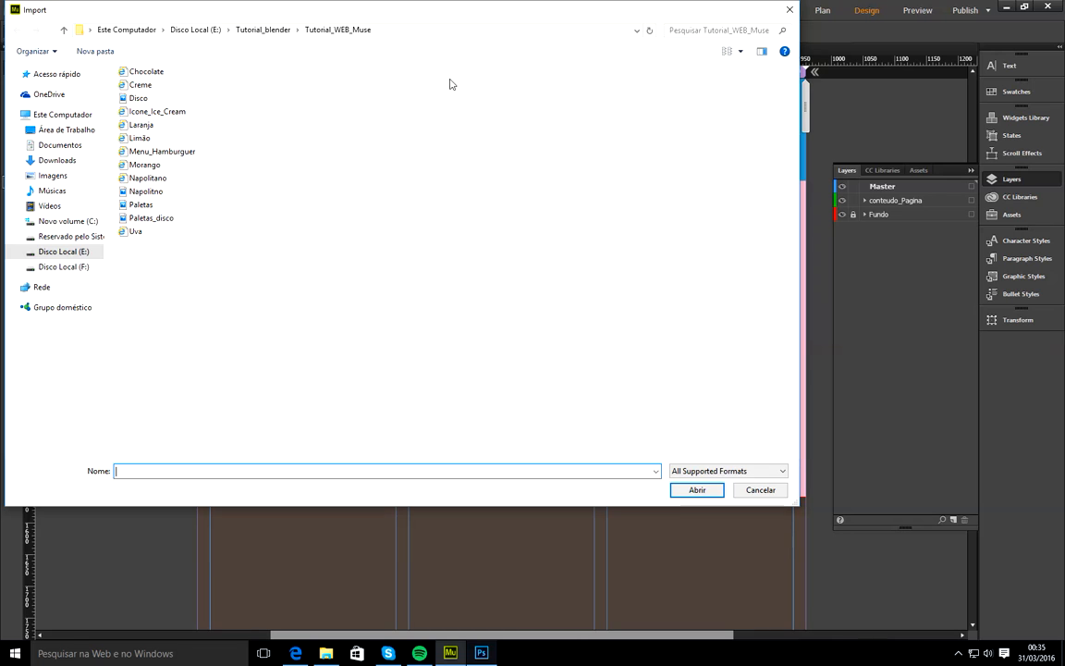
{"action": "left_click", "coordinate": [739, 51]}
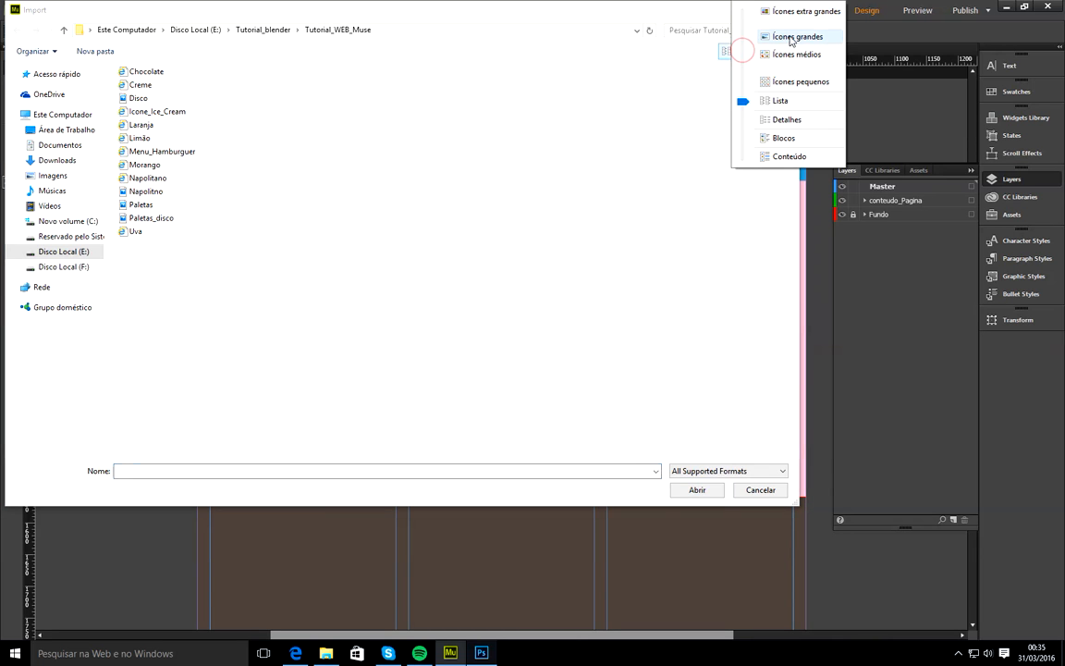
{"action": "left_click", "coordinate": [792, 36]}
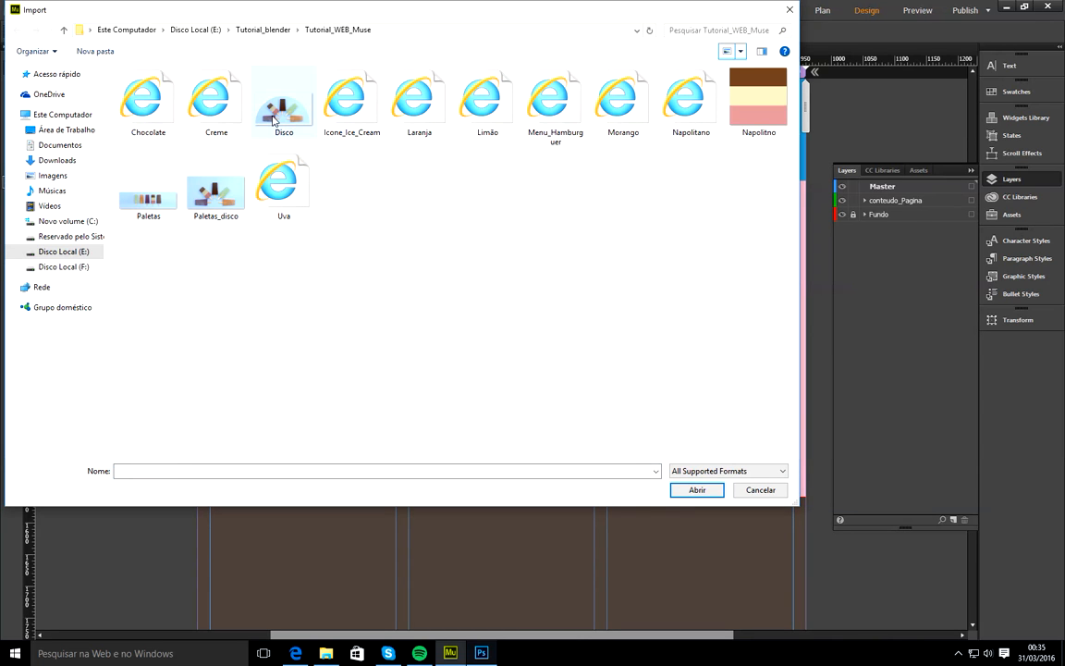
{"action": "left_click", "coordinate": [273, 120]}
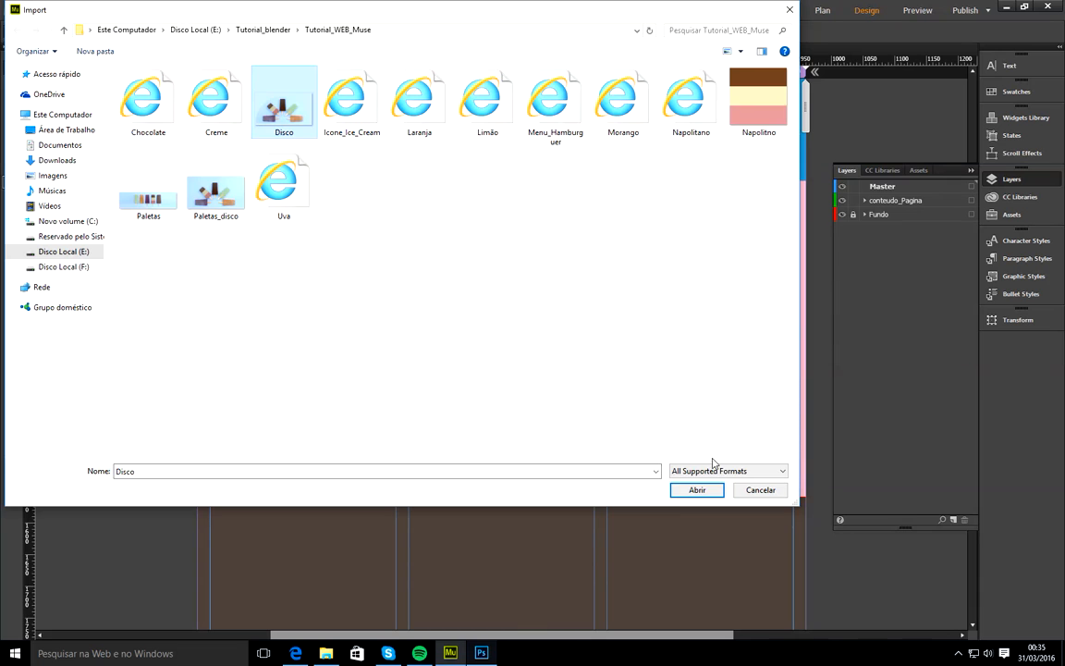
{"action": "left_click", "coordinate": [697, 490]}
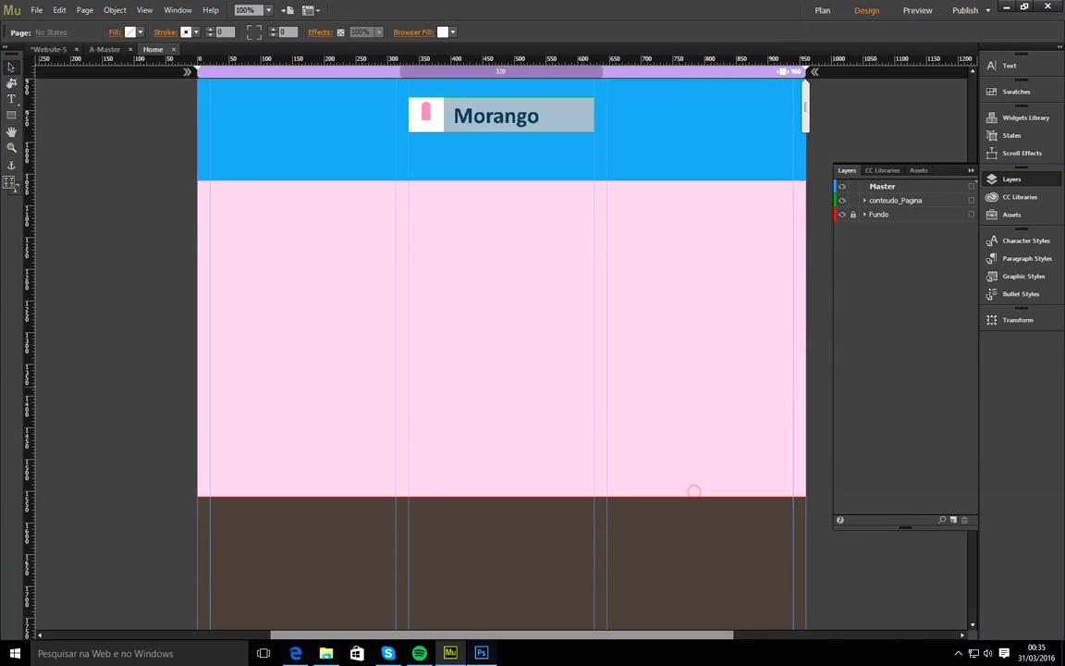
{"action": "left_click", "coordinate": [419, 302]}
- Move the Disco image to the pink section's lower edge at Y 1256 and centre it horizontally to the content area
{"action": "left_click_drag", "start_coordinate": [570, 380], "coordinate": [480, 398]}
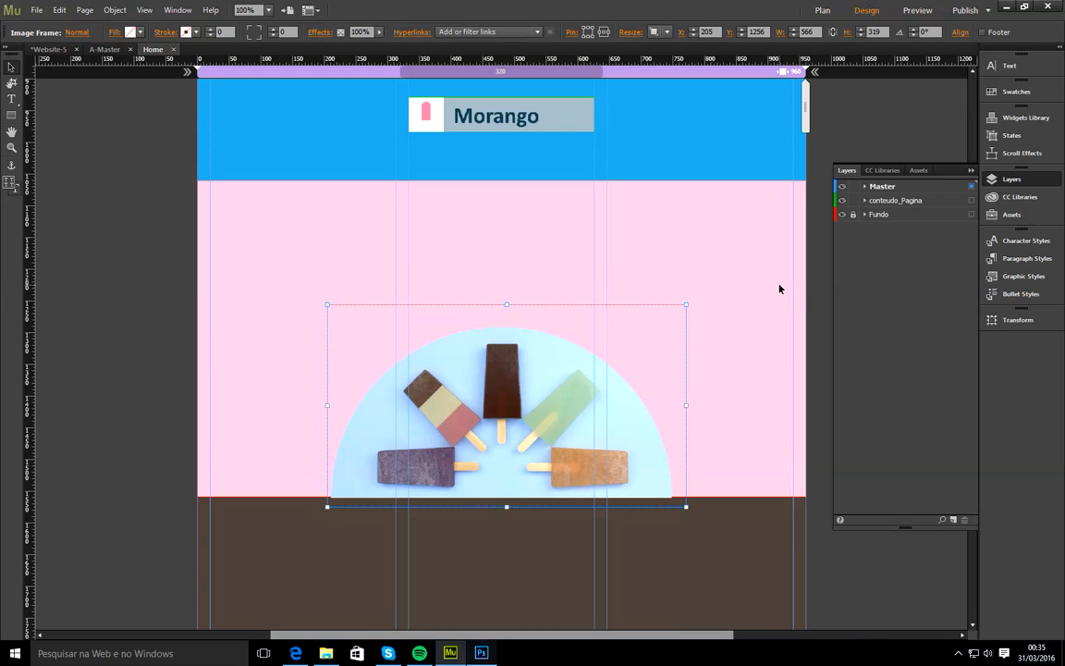
{"action": "left_click", "coordinate": [964, 34]}
{"action": "left_click", "coordinate": [1041, 129]}
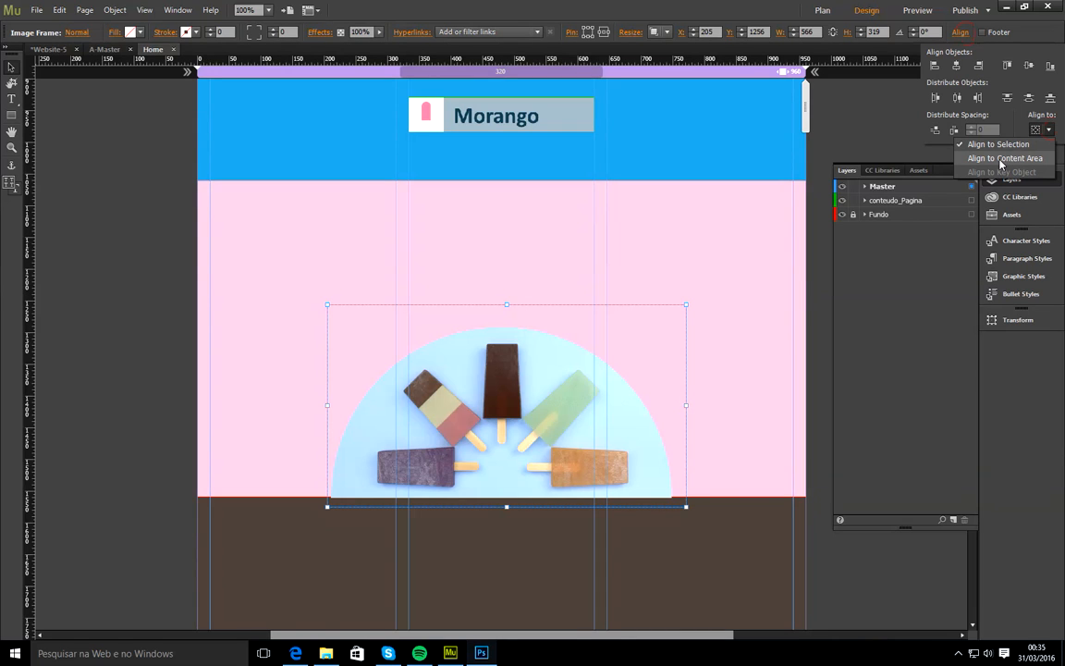
{"action": "left_click", "coordinate": [1010, 159]}
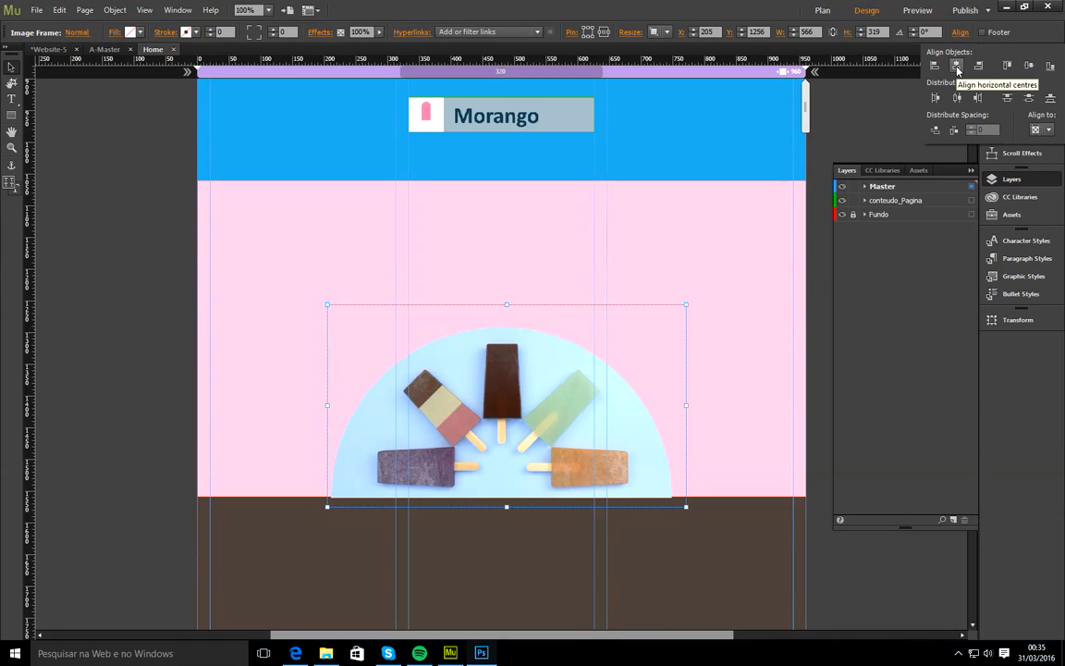
{"action": "left_click", "coordinate": [956, 65]}
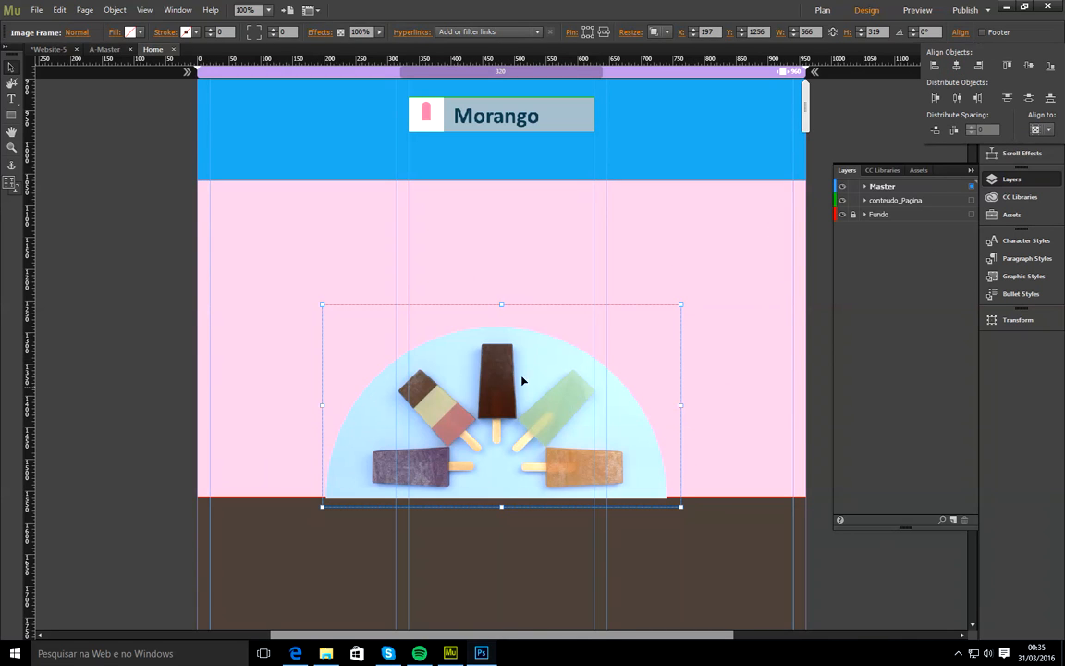
- Draw a text frame about 760 wide in the pink section, above the popsicle half-disc
{"action": "left_click", "coordinate": [13, 102]}
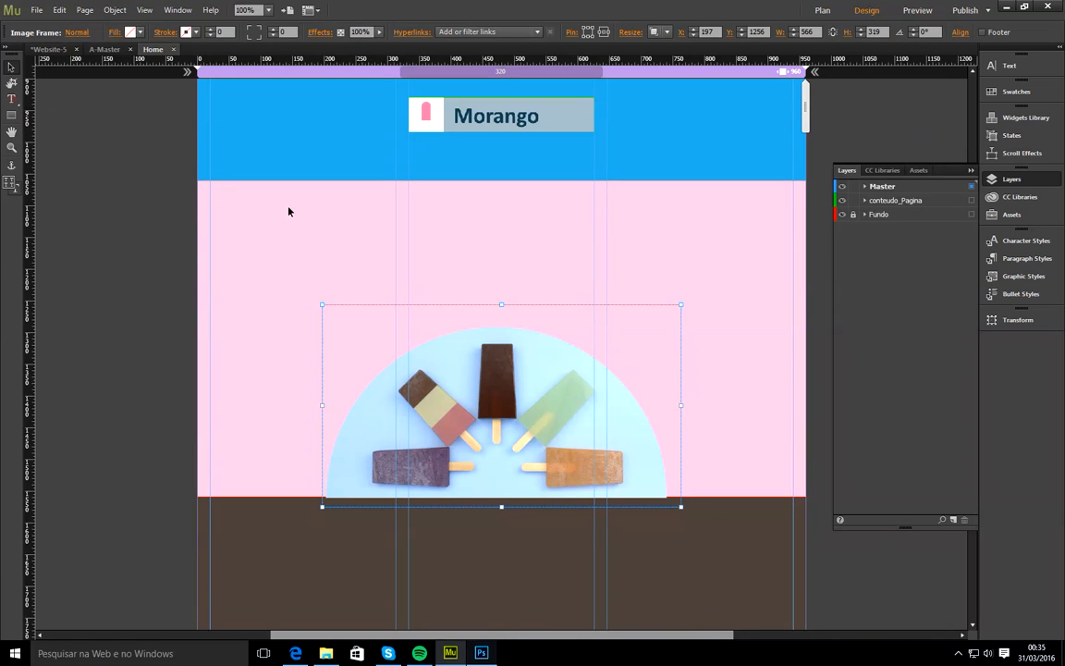
{"action": "left_click", "coordinate": [142, 214]}
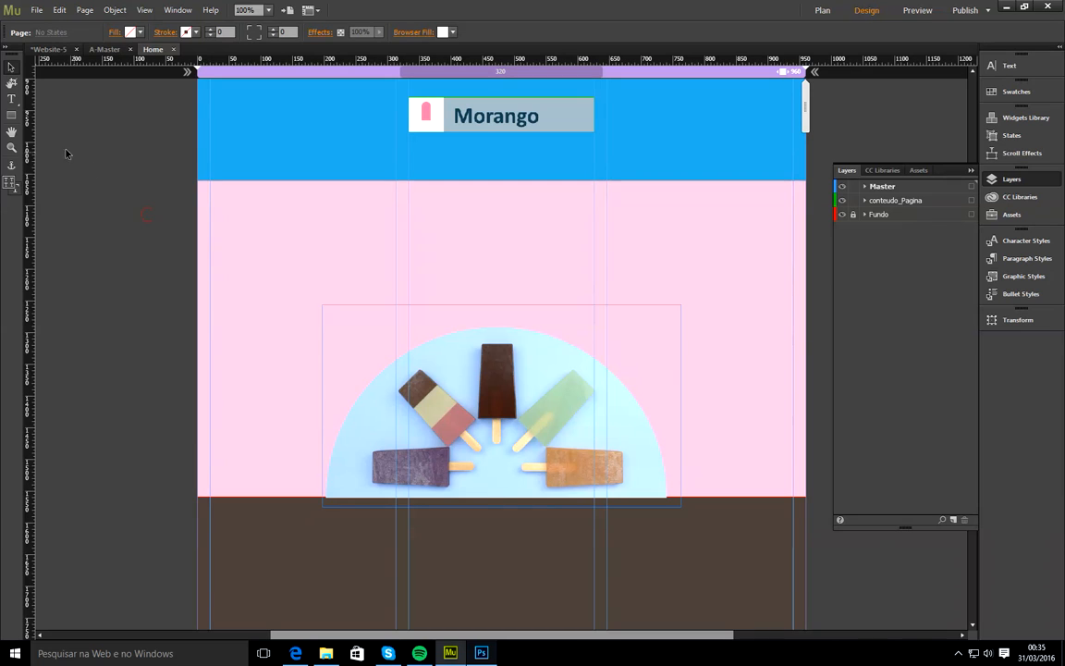
{"action": "left_click", "coordinate": [13, 100]}
{"action": "left_click_drag", "start_coordinate": [274, 213], "coordinate": [756, 318]}
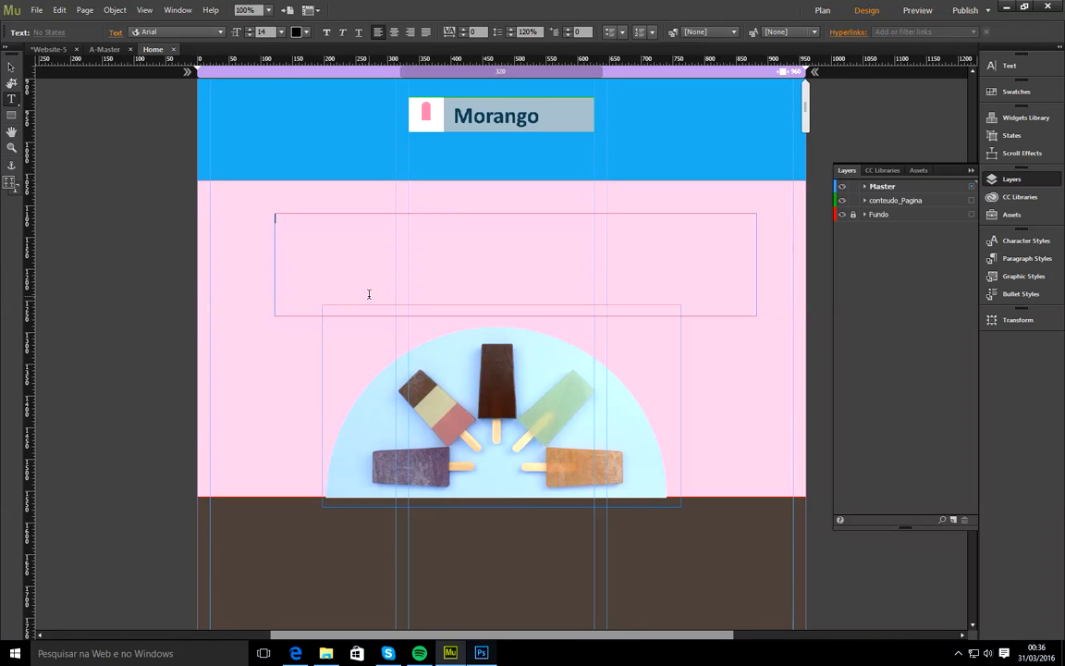
- Copy the highlighted Lorem ipsum paragraph from the lipsum.com page in Edge and paste it into the new text frame in Muse
{"action": "left_click", "coordinate": [295, 653]}
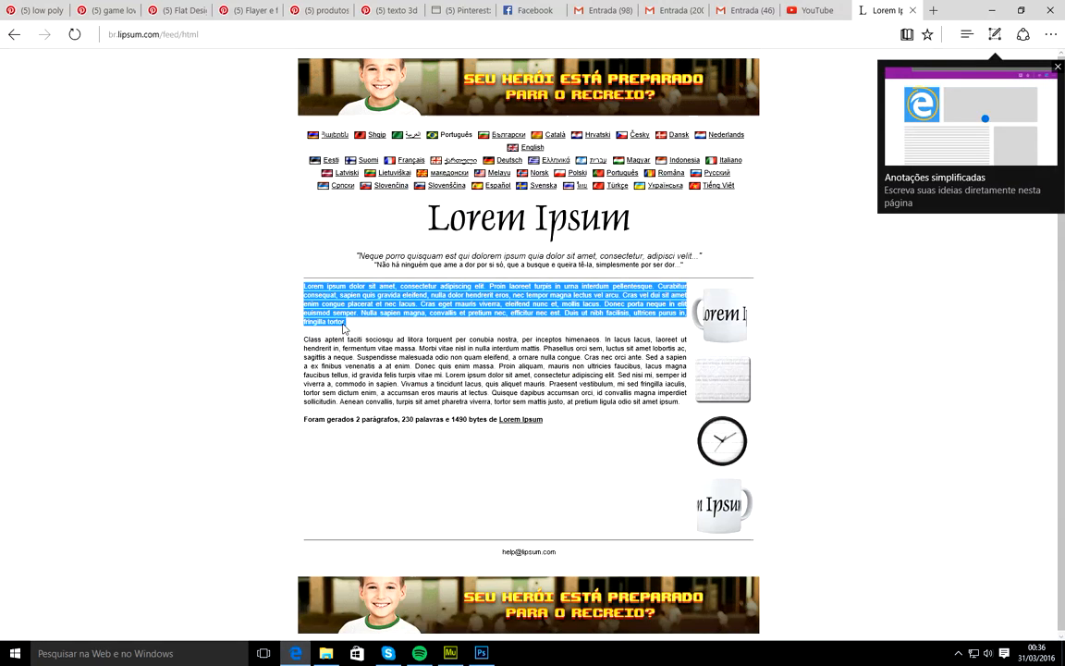
{"action": "right_click", "coordinate": [348, 329]}
{"action": "left_click", "coordinate": [365, 358]}
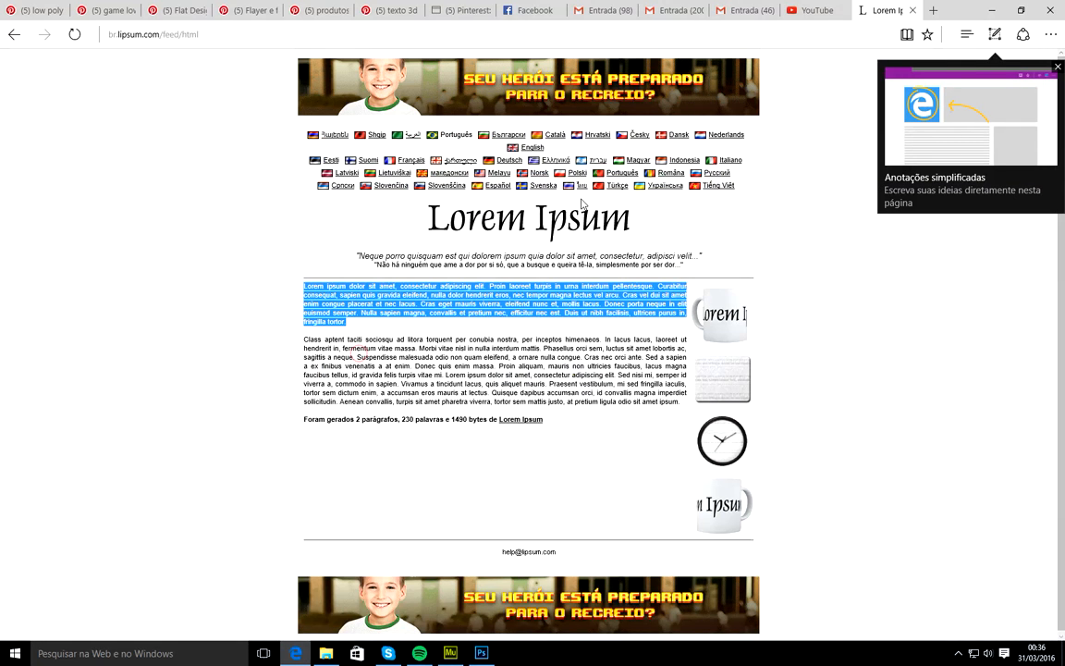
{"action": "left_click", "coordinate": [455, 655]}
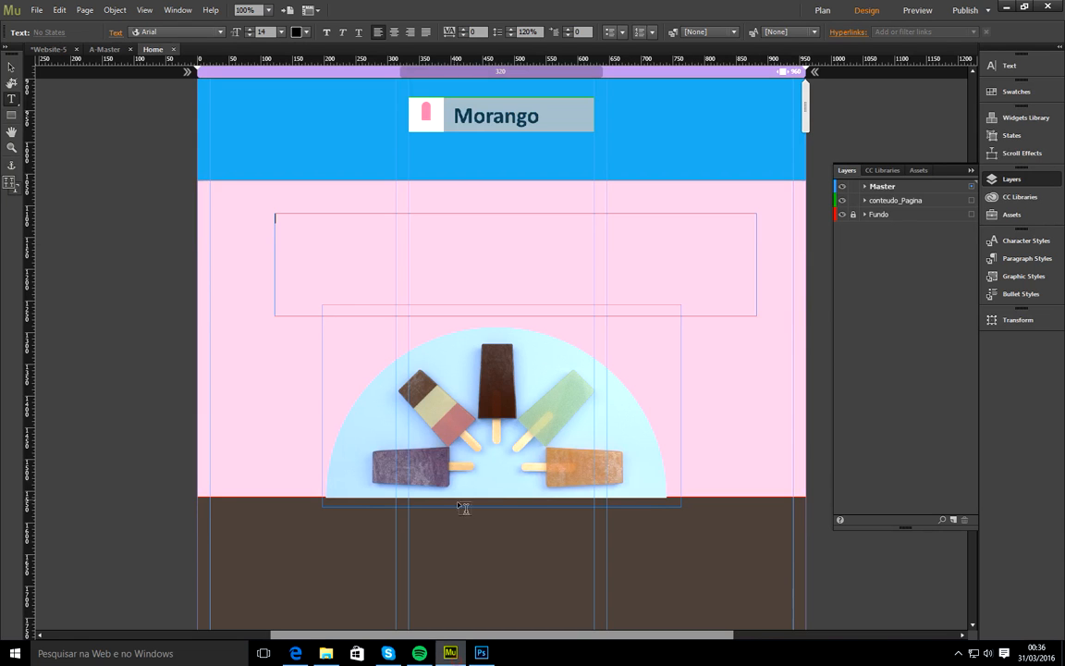
{"action": "left_click", "coordinate": [306, 267]}
{"action": "key", "text": "ctrl+v"}
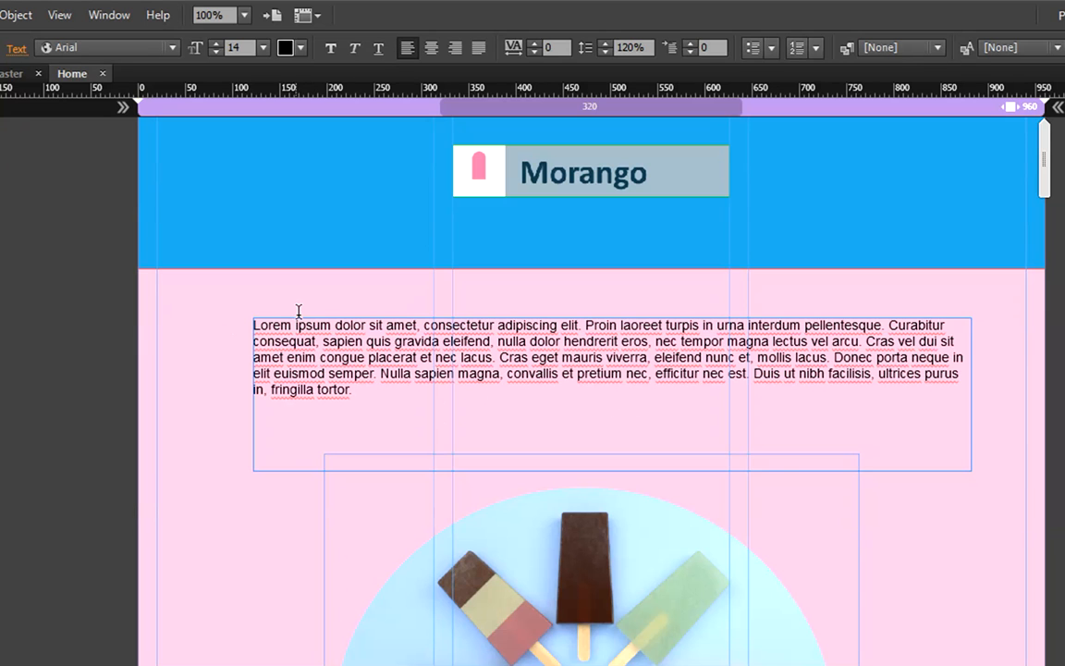
- Format the Lorem ipsum paragraph as bold, size 18, with a first-line indent of 30
{"action": "left_click_drag", "start_coordinate": [356, 392], "coordinate": [249, 331]}
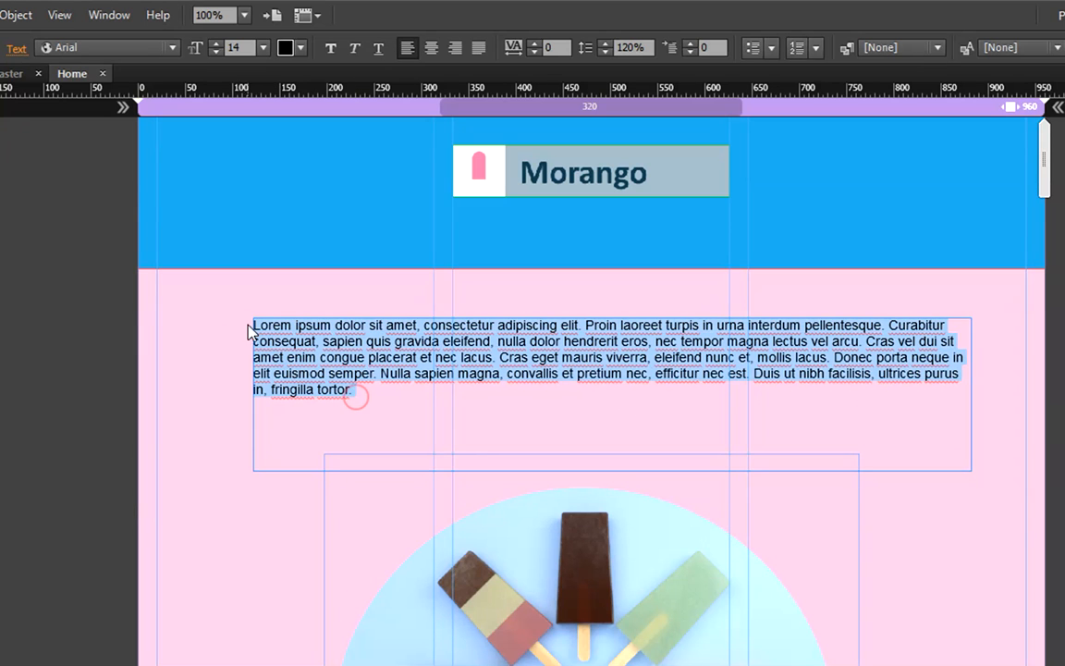
{"action": "left_click", "coordinate": [331, 49]}
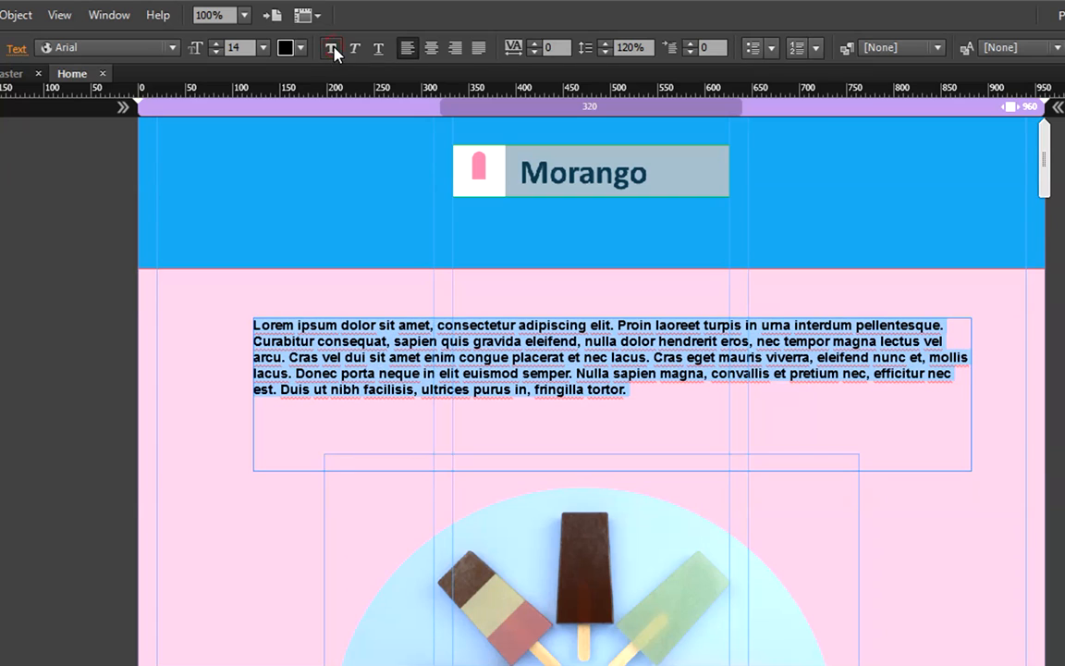
{"action": "left_click", "coordinate": [262, 48]}
{"action": "left_click", "coordinate": [277, 212]}
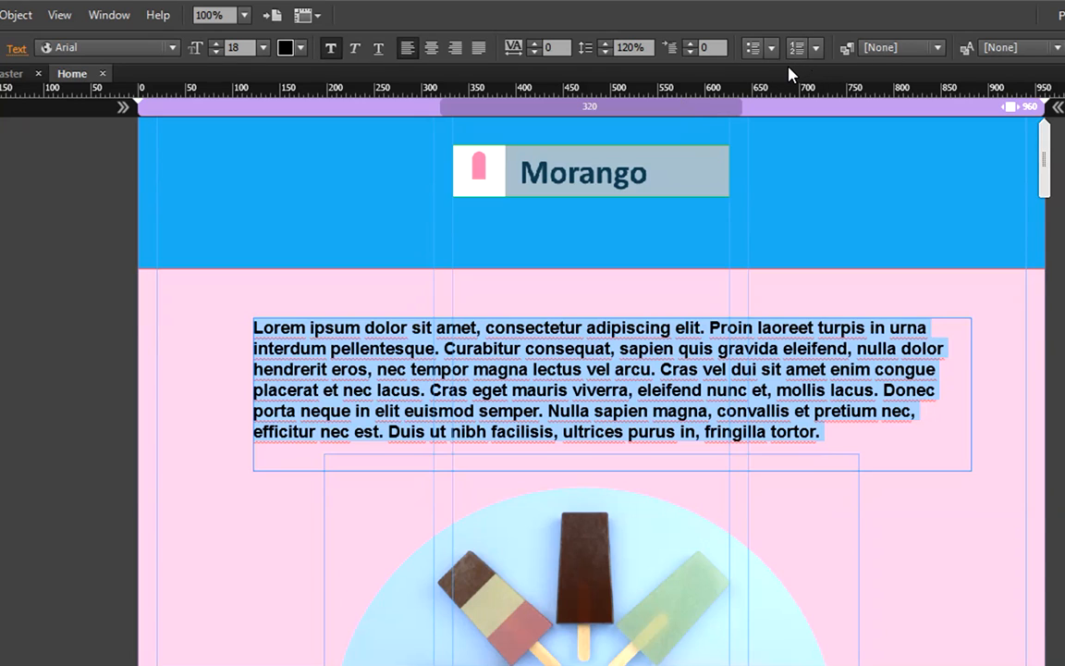
{"action": "left_click", "coordinate": [706, 47]}
{"action": "type", "text": "30"}
{"action": "key", "text": "Escape"}
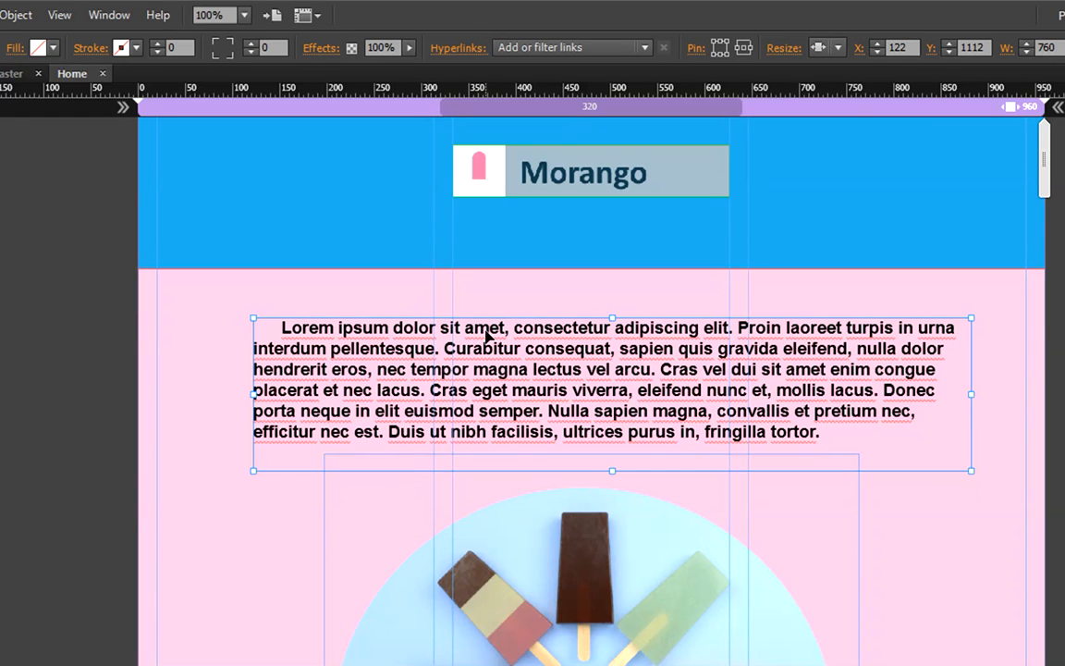
- Recolour the whole Lorem ipsum paragraph in the pink section to dark grey #484848
{"action": "key", "text": "t"}
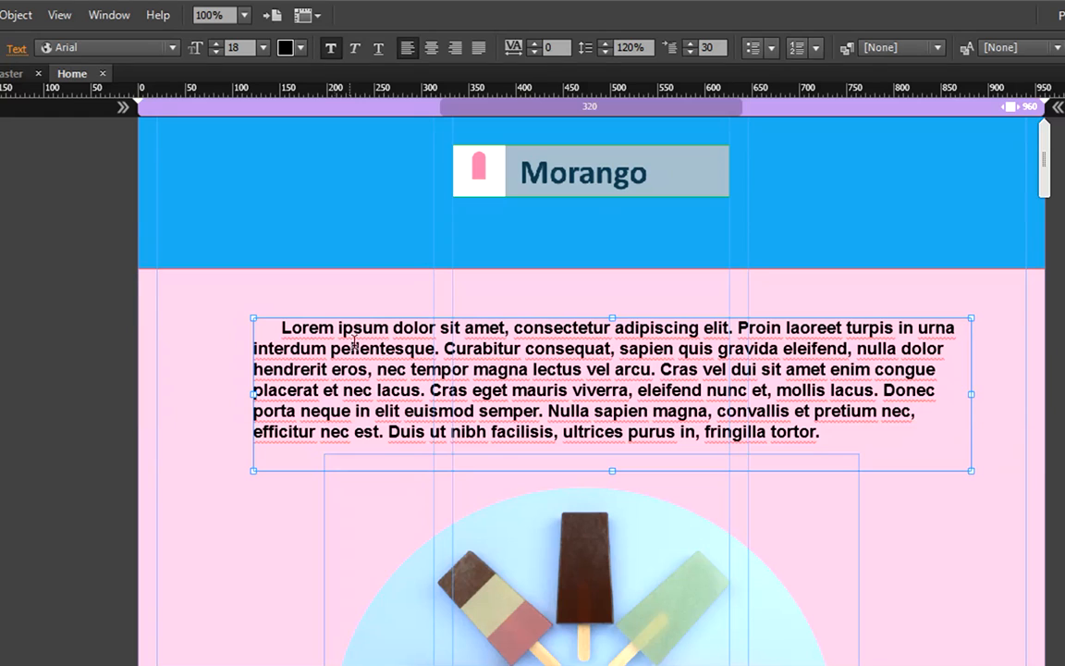
{"action": "left_click_drag", "start_coordinate": [281, 328], "coordinate": [853, 459]}
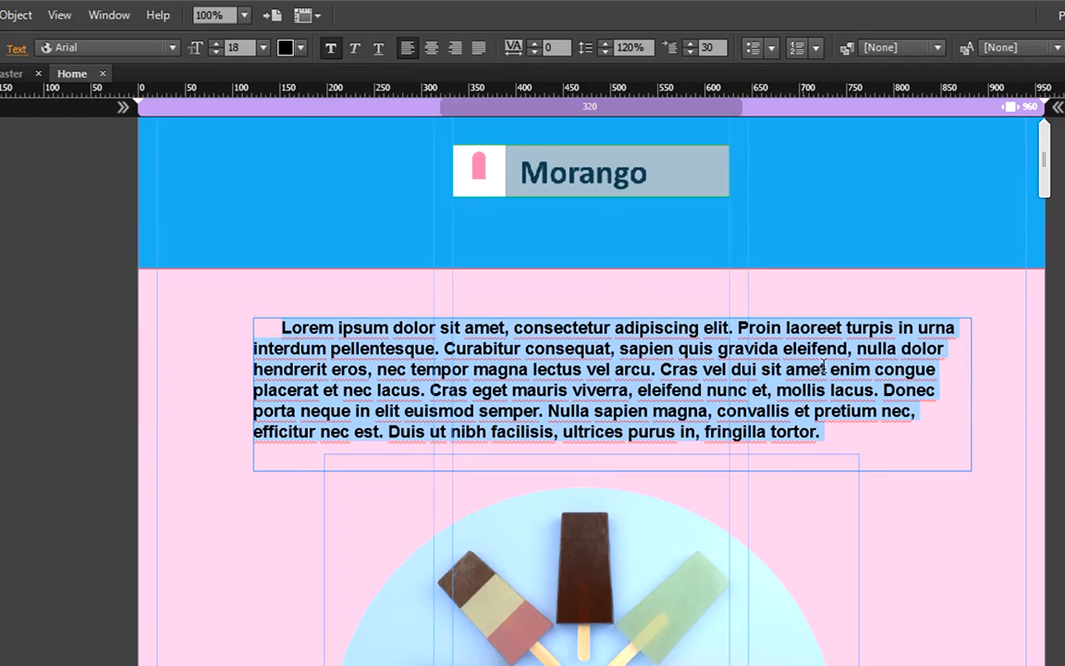
{"action": "left_click", "coordinate": [289, 50]}
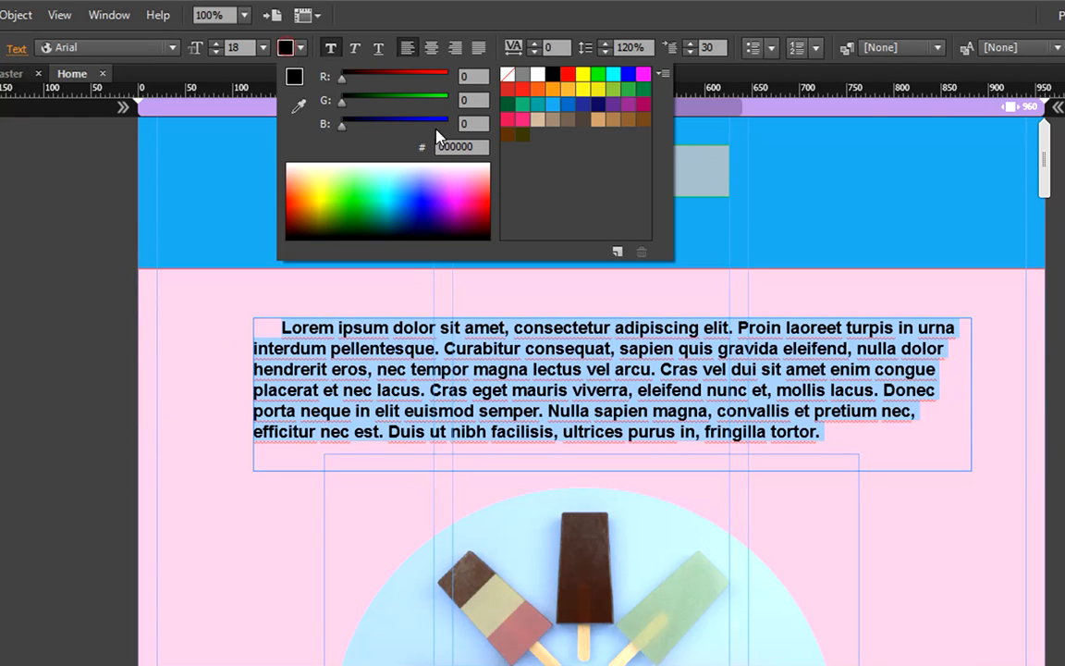
{"action": "left_click", "coordinate": [300, 108]}
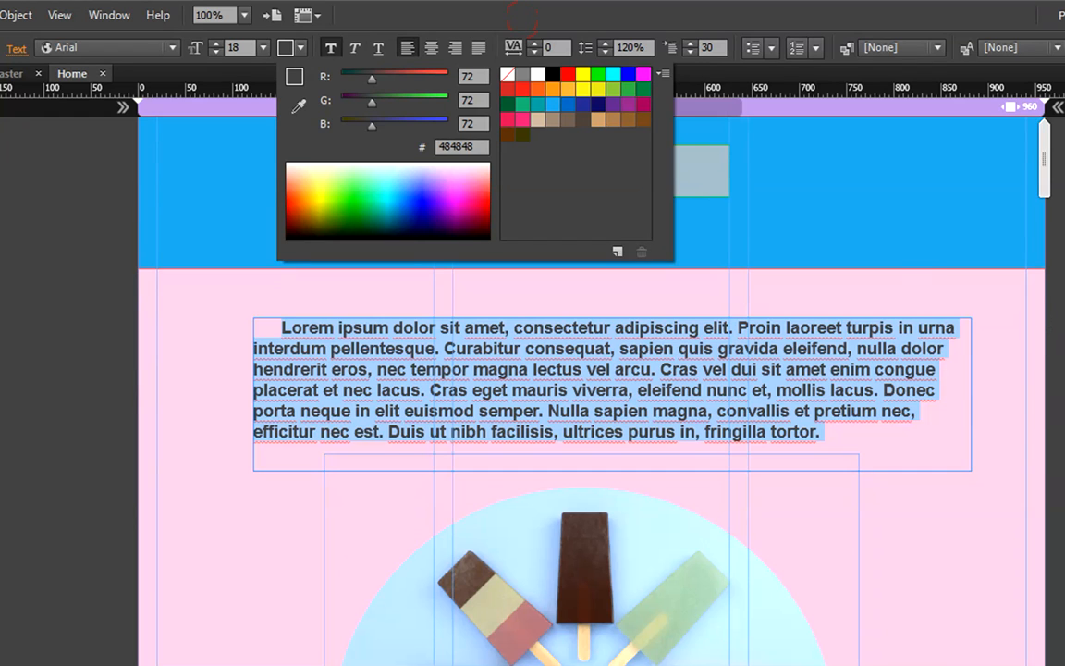
{"action": "left_click", "coordinate": [56, 237]}
{"action": "key", "text": "Escape"}
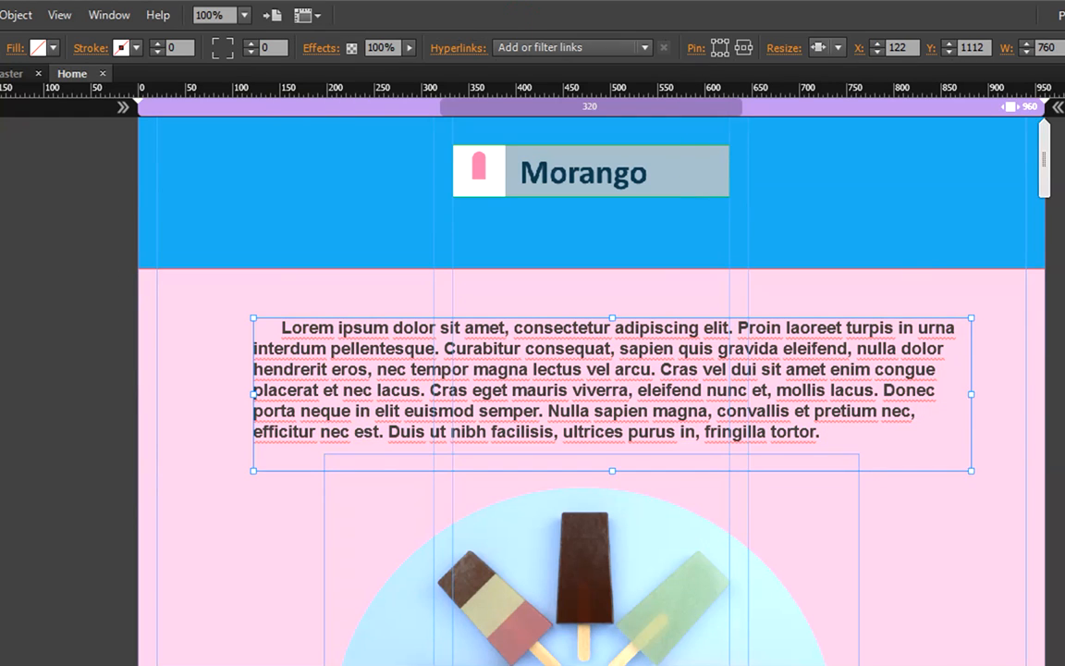
{"action": "left_click", "coordinate": [29, 277]}
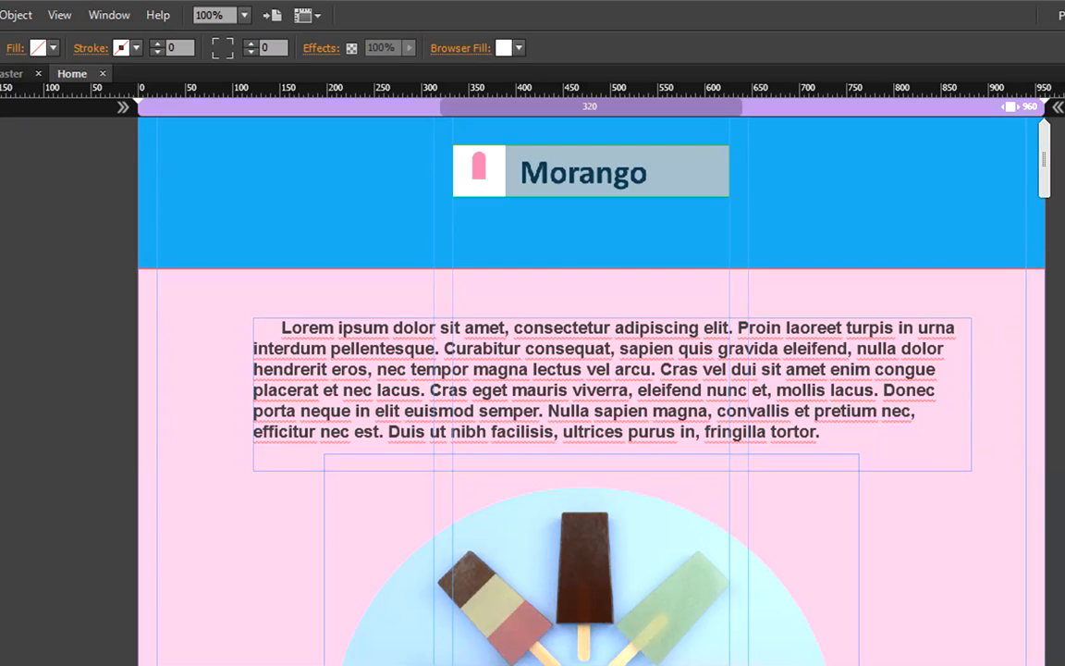
- Justify the Lorem ipsum paragraph in the pink section
{"action": "left_click", "coordinate": [781, 371]}
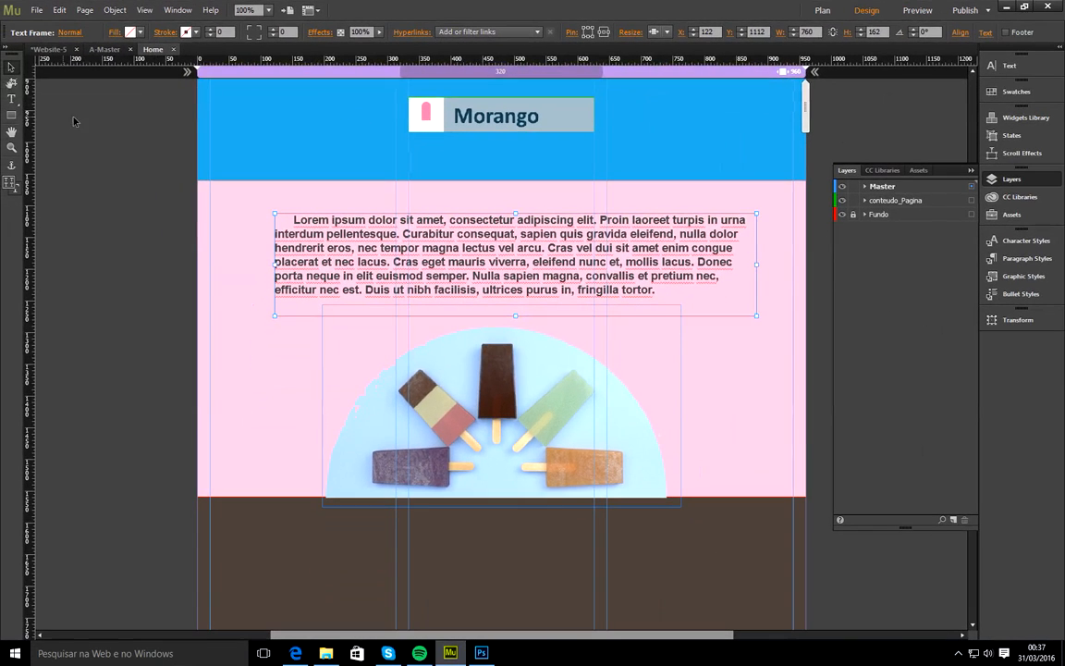
{"action": "left_click", "coordinate": [11, 98]}
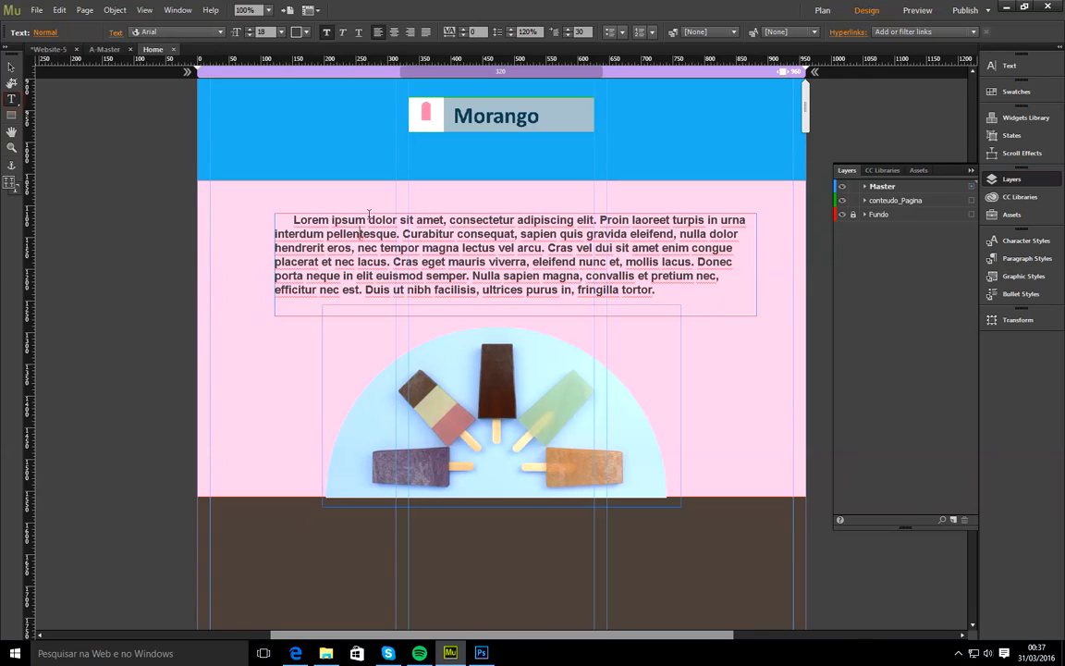
{"action": "left_click", "coordinate": [426, 31]}
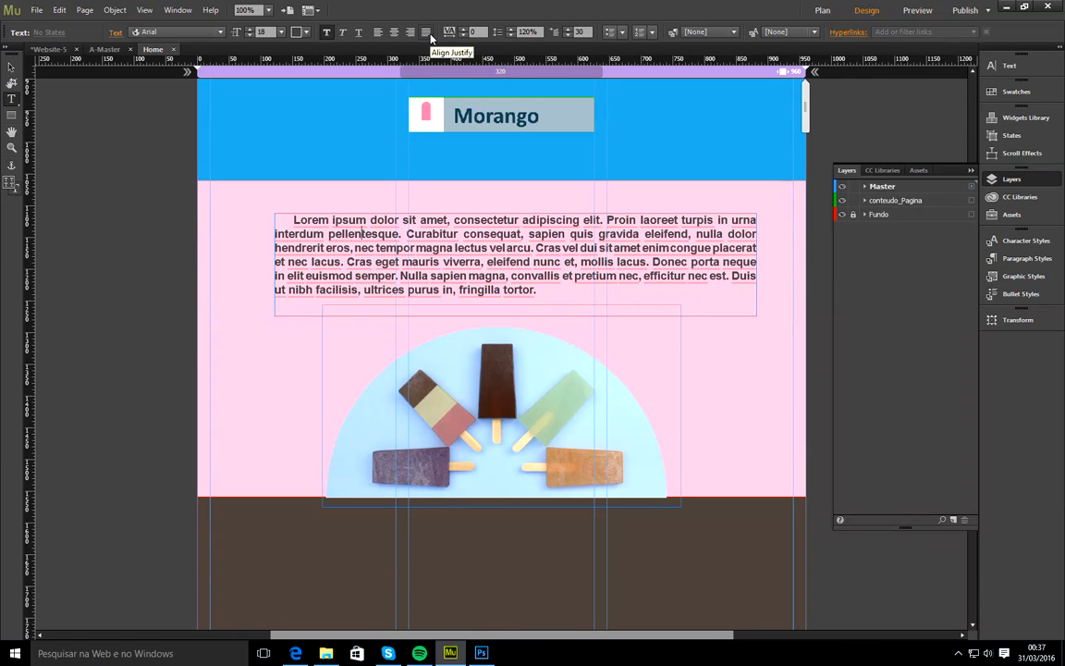
{"action": "left_click", "coordinate": [11, 66]}
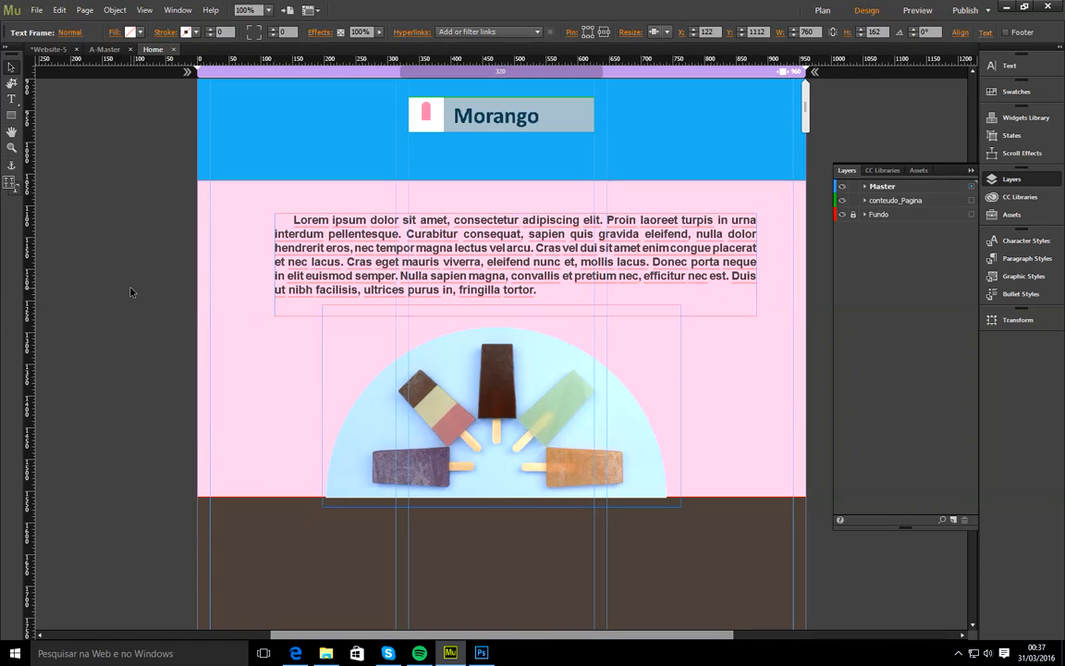
- Move the Lorem ipsum text frame up to about Y 1103 and centre it horizontally to the content area
{"action": "left_click_drag", "start_coordinate": [535, 252], "coordinate": [532, 245]}
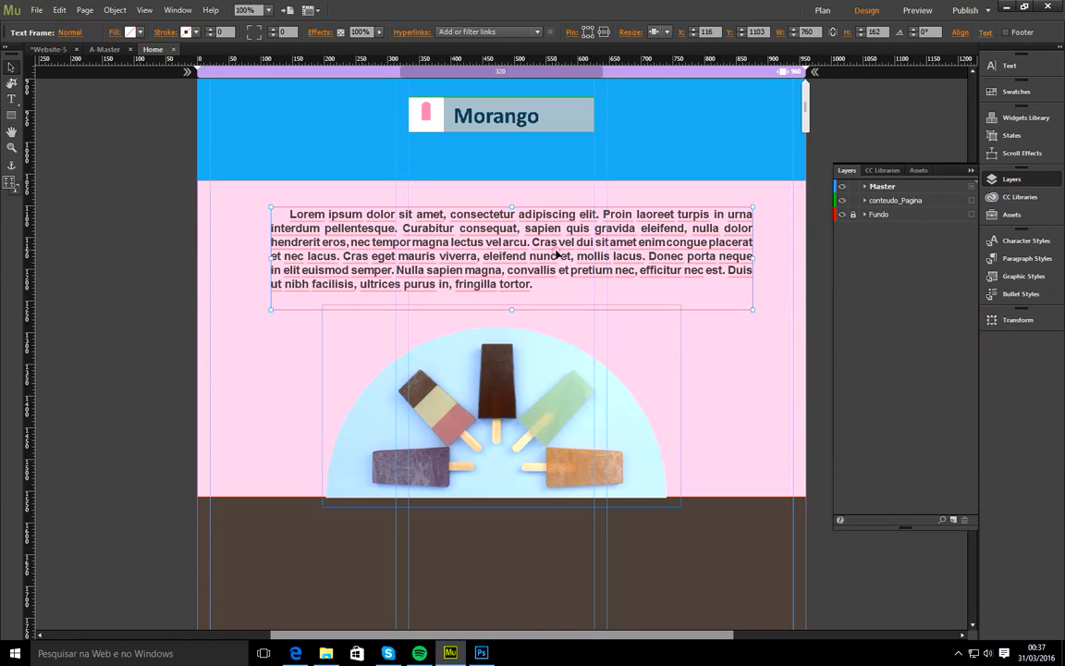
{"action": "left_click", "coordinate": [959, 33]}
{"action": "left_click", "coordinate": [1048, 130]}
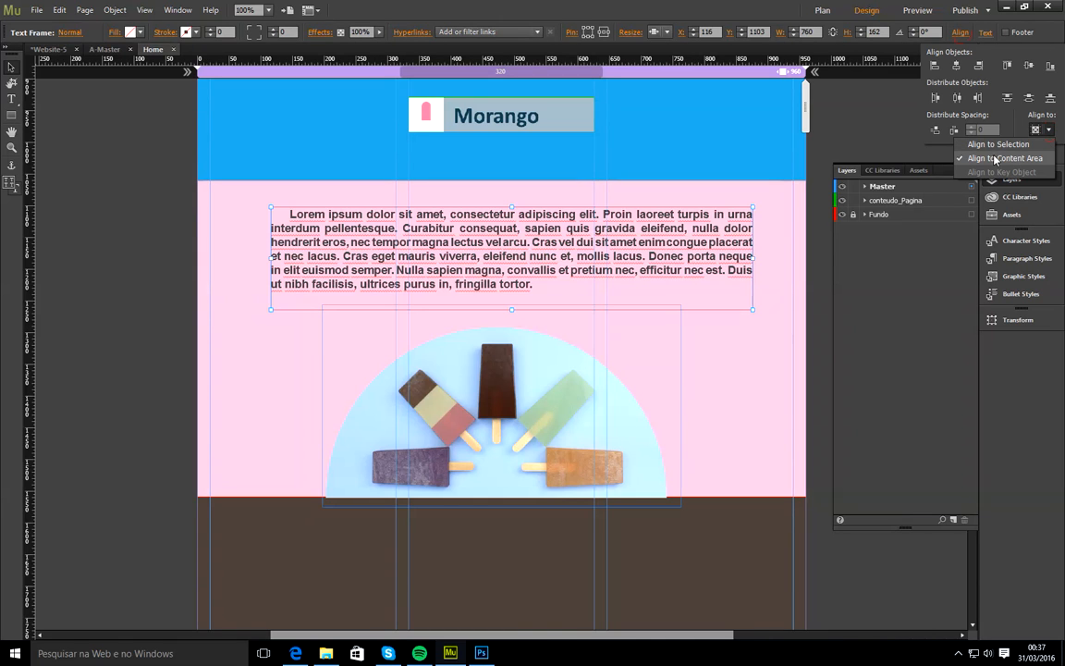
{"action": "left_click", "coordinate": [956, 66]}
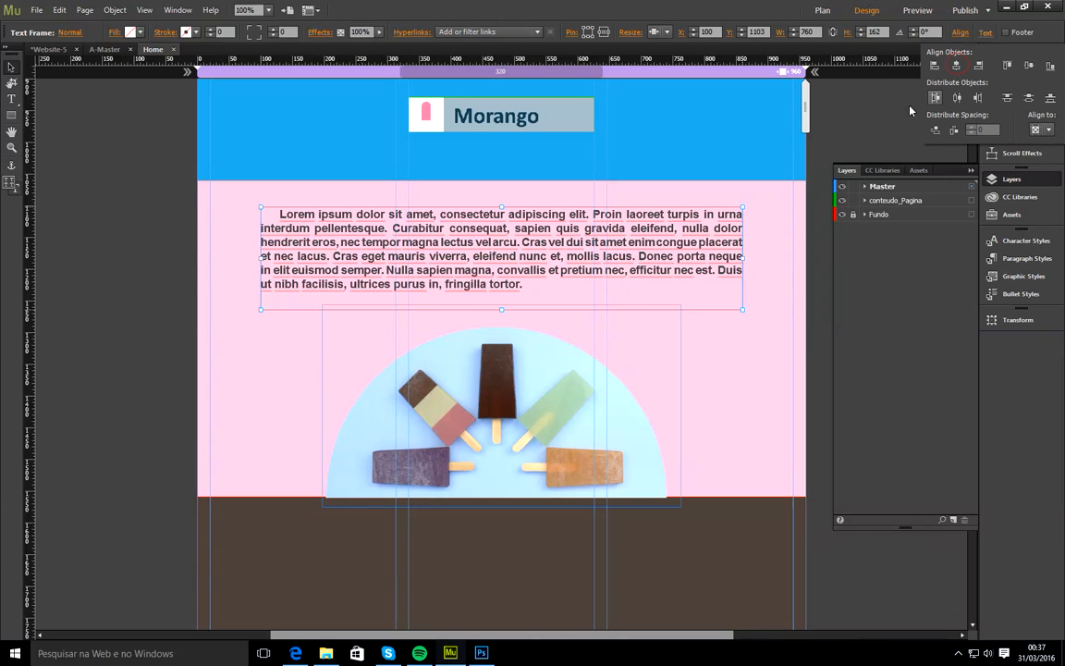
{"action": "left_click", "coordinate": [92, 314]}
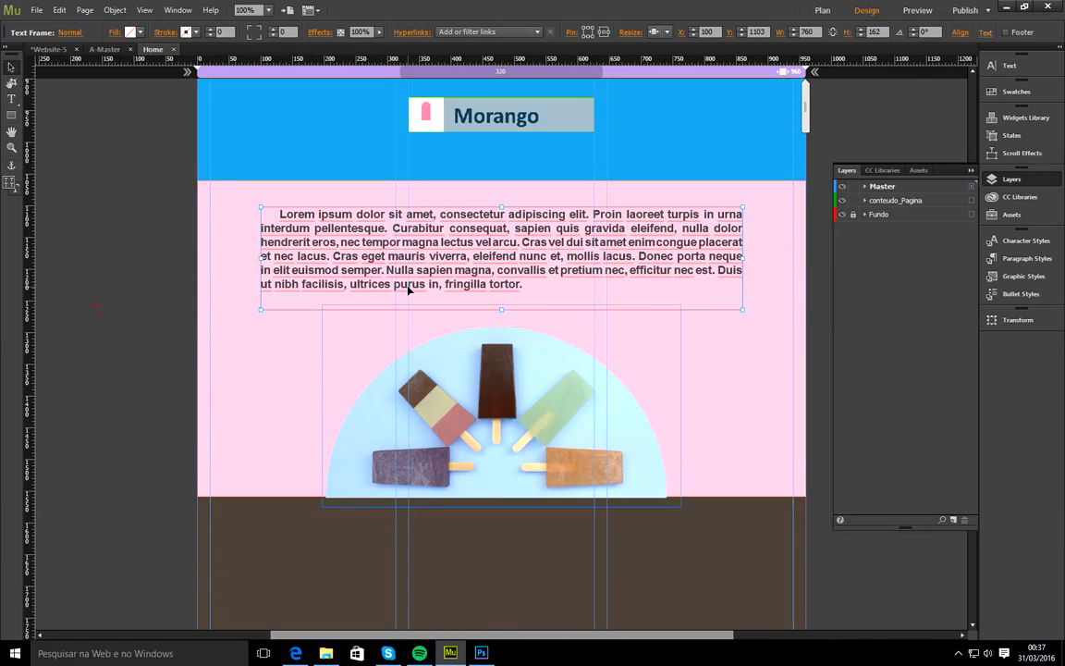
{"action": "left_click", "coordinate": [811, 297]}
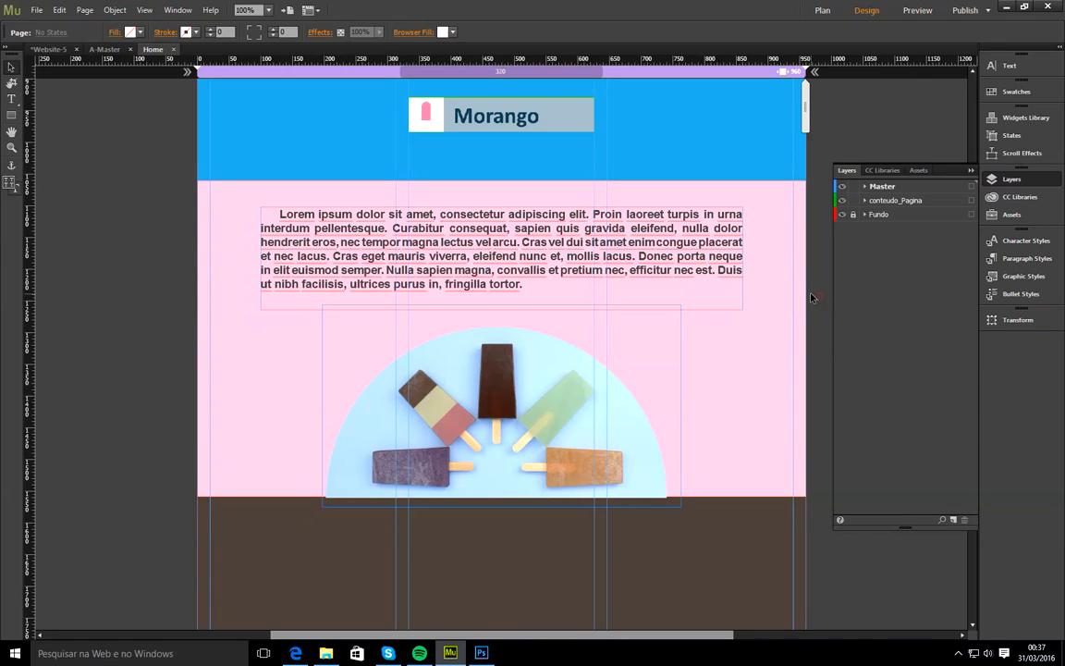
- Move the Lorem ipsum text frame from the Master layer to the conteudo_Pagina layer
{"action": "left_click", "coordinate": [895, 200]}
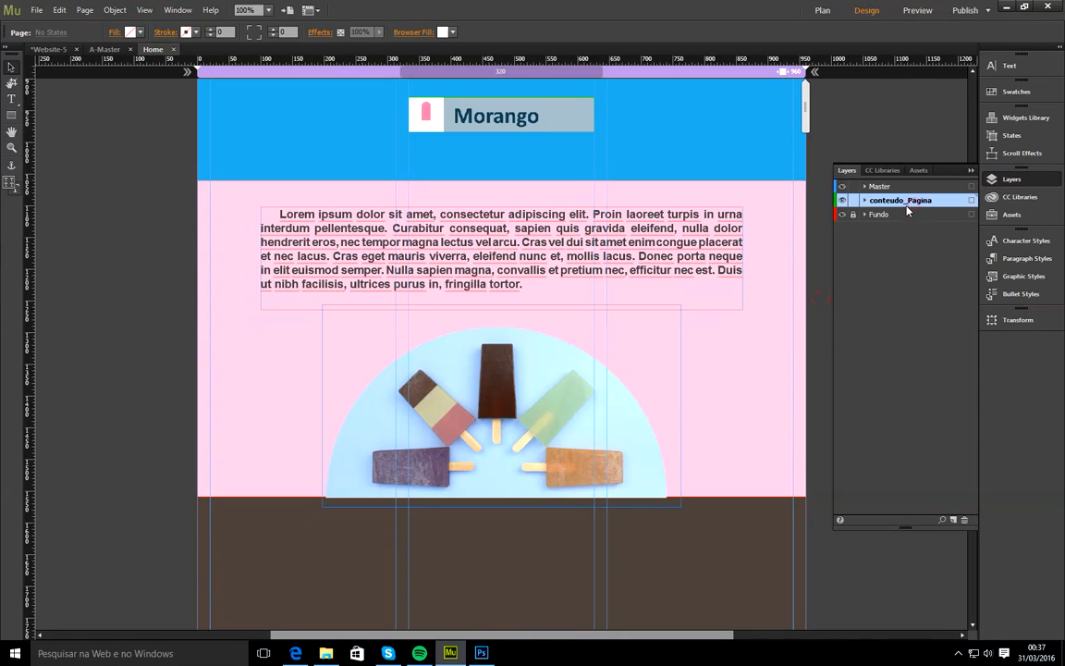
{"action": "right_click", "coordinate": [701, 247]}
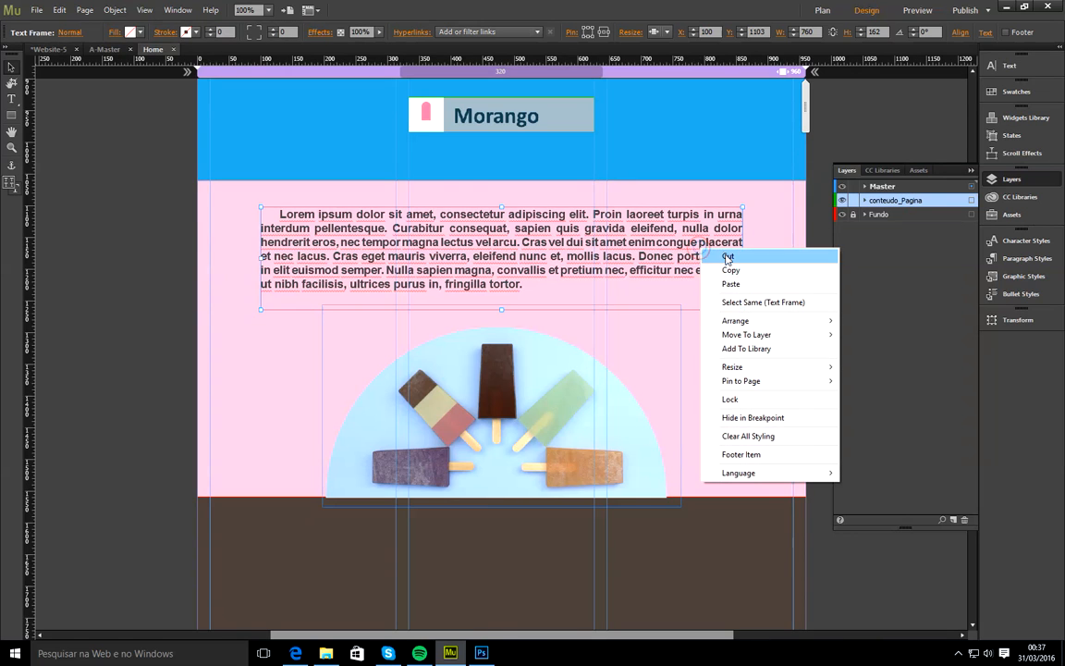
{"action": "mouse_move", "coordinate": [745, 334]}
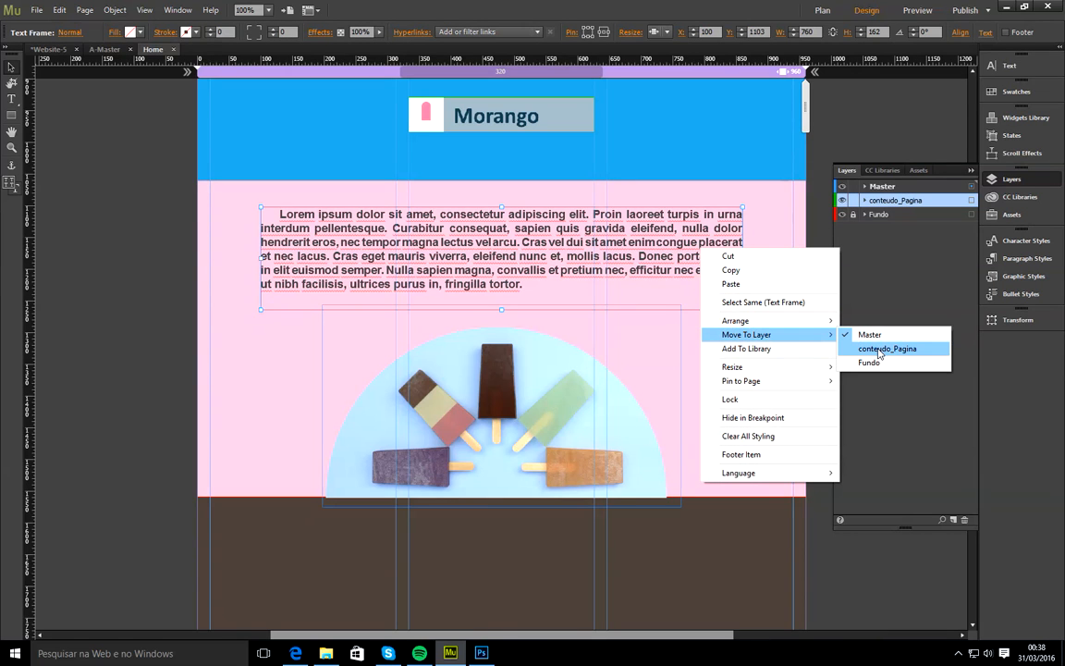
{"action": "left_click", "coordinate": [871, 349]}
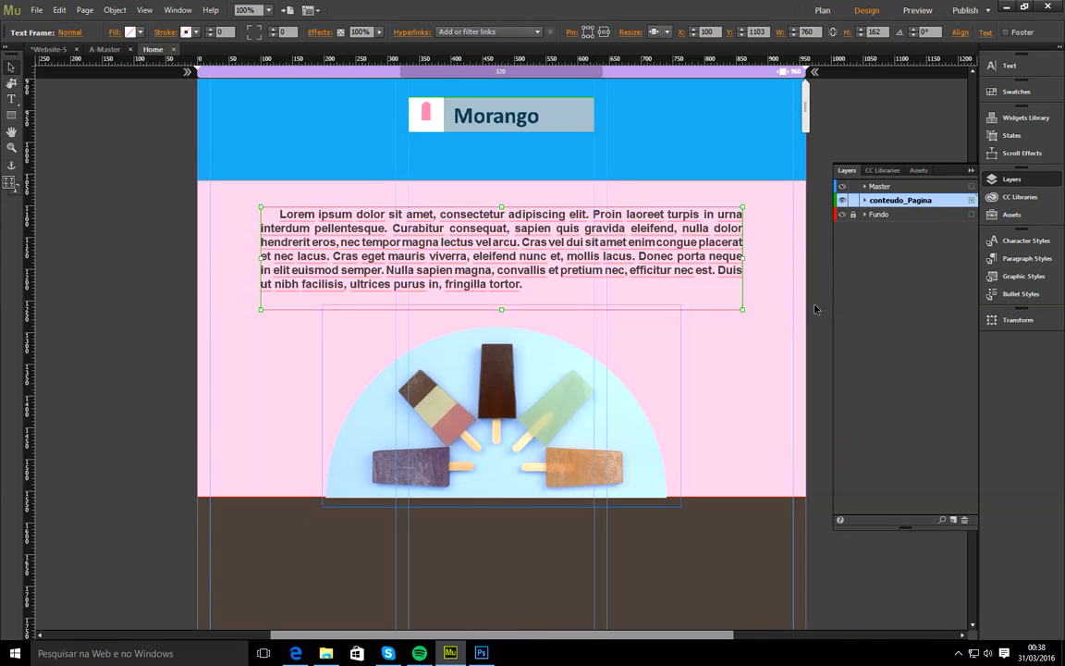
{"action": "left_click", "coordinate": [90, 343]}
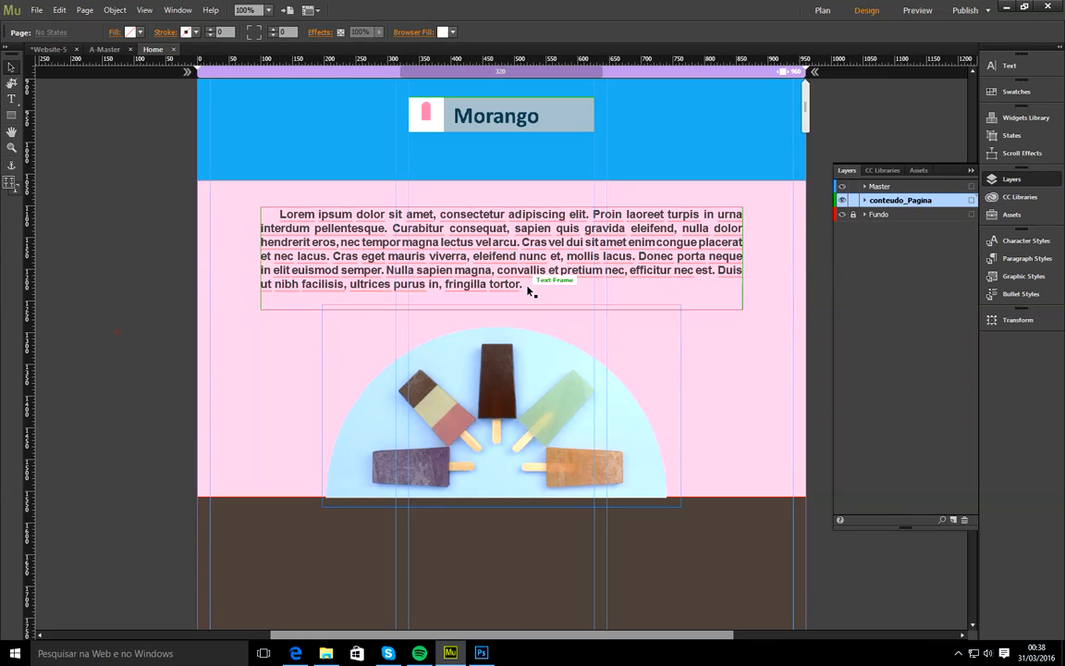
{"action": "left_click", "coordinate": [971, 170]}
- Place a Facebook Like widget from the Social widgets in the brown section's third column, at about X 651, Y 1698
{"action": "left_click_drag", "start_coordinate": [971, 319], "coordinate": [971, 367]}
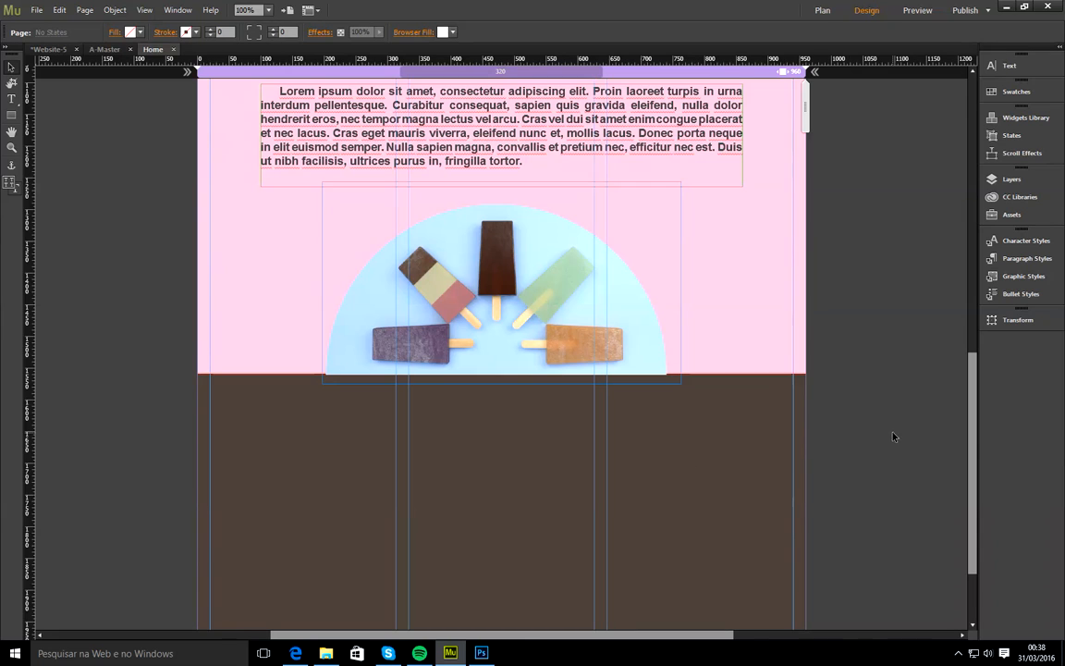
{"action": "left_click_drag", "start_coordinate": [976, 441], "coordinate": [981, 493]}
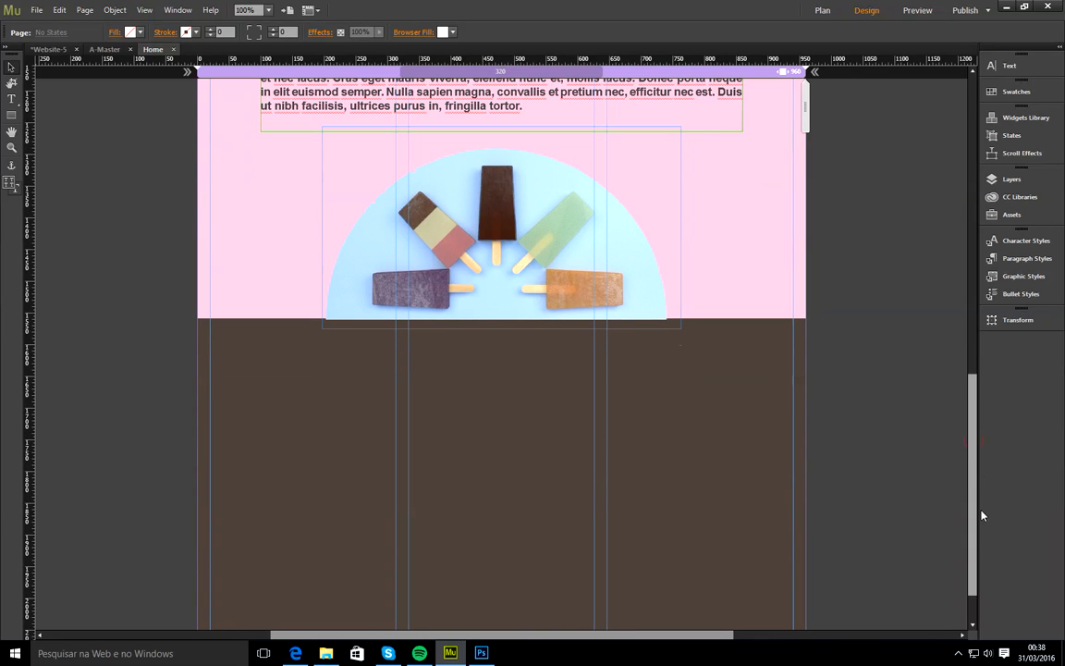
{"action": "left_click_drag", "start_coordinate": [969, 403], "coordinate": [941, 431]}
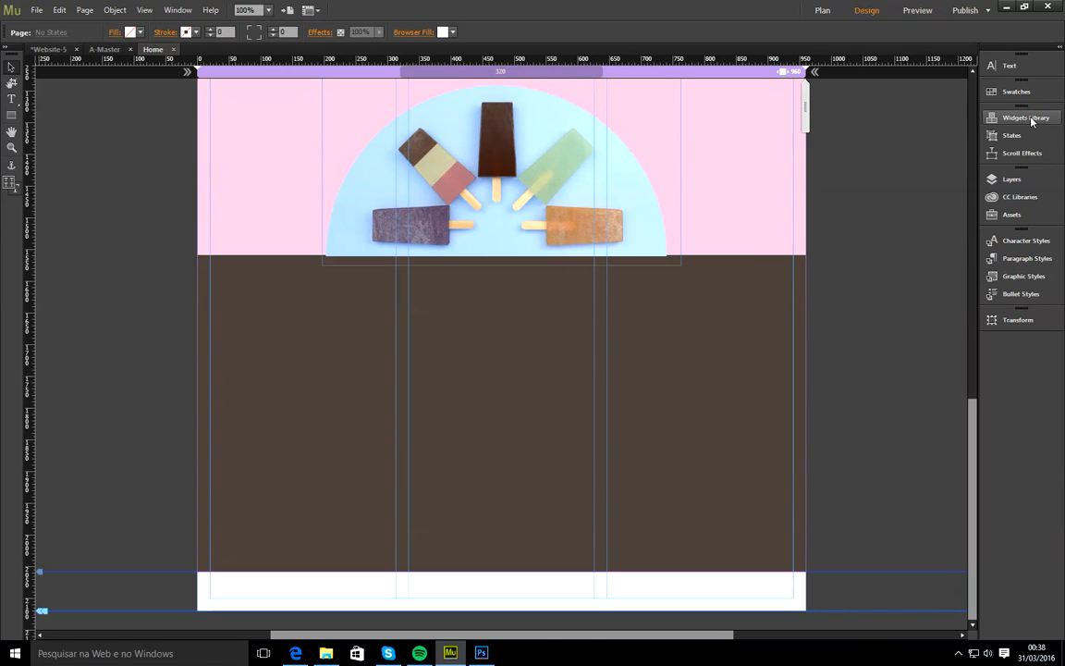
{"action": "left_click", "coordinate": [1017, 118]}
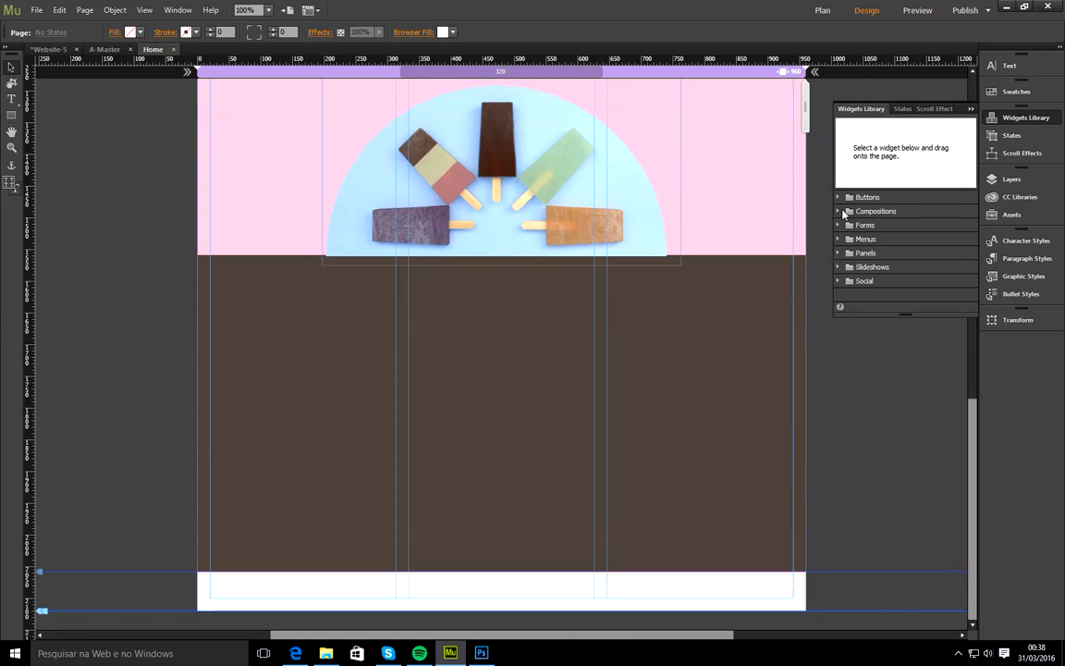
{"action": "left_click", "coordinate": [858, 281]}
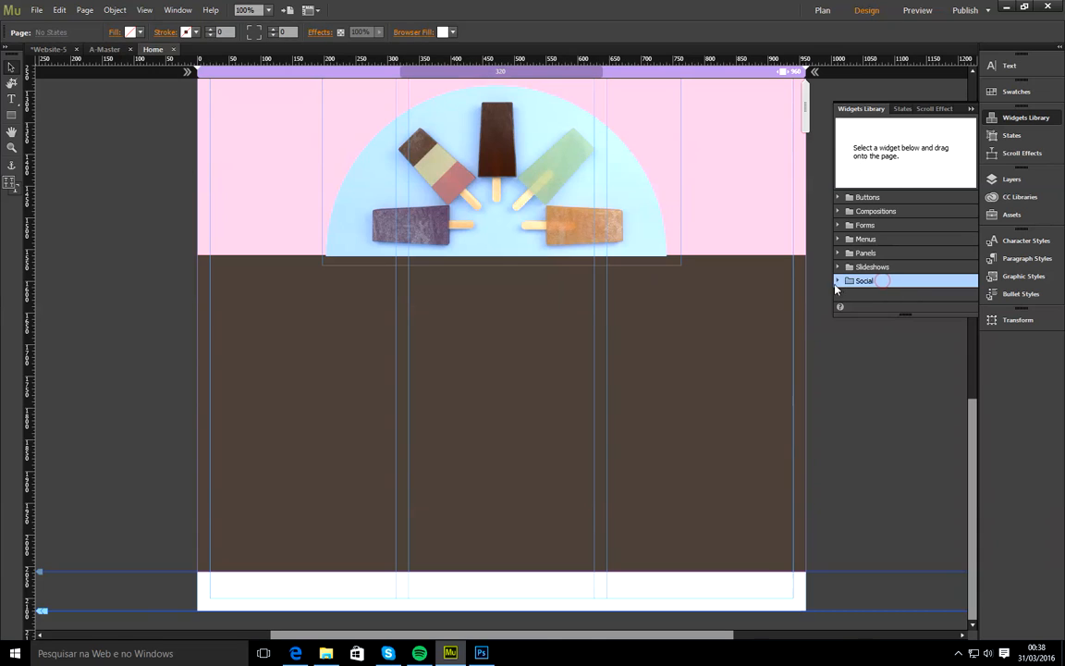
{"action": "left_click_drag", "start_coordinate": [976, 231], "coordinate": [979, 256]}
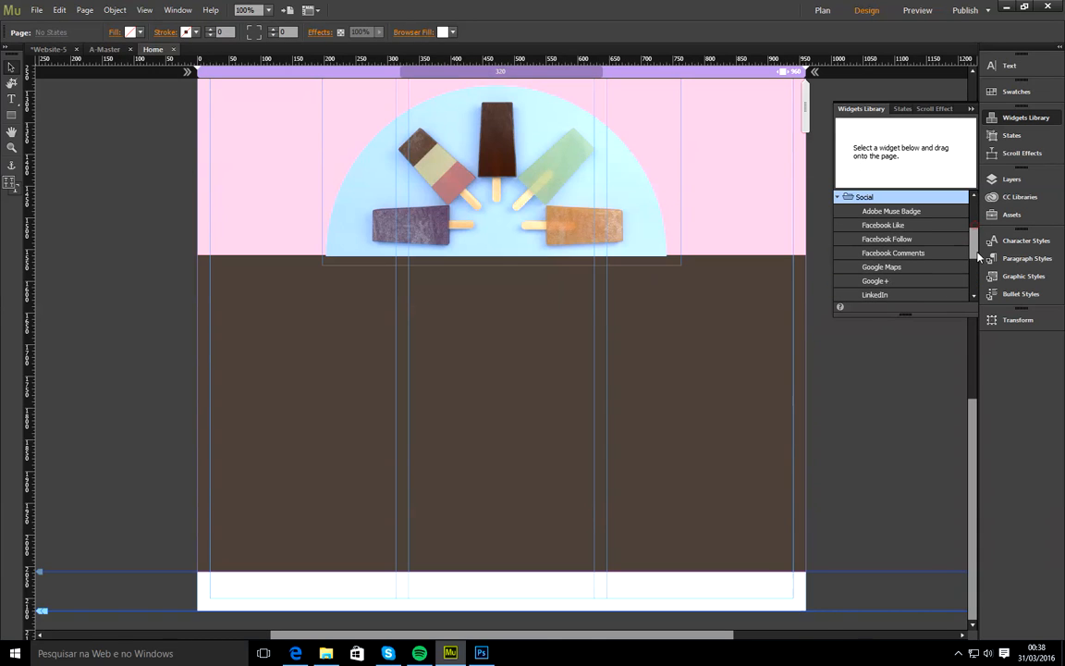
{"action": "left_click", "coordinate": [901, 229]}
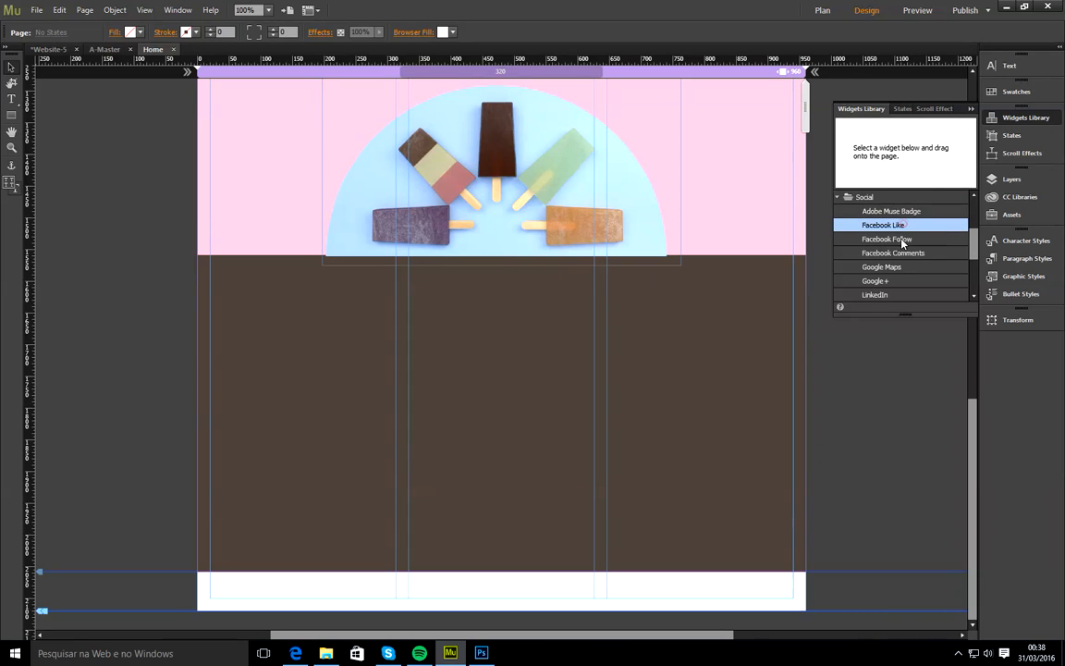
{"action": "left_click_drag", "start_coordinate": [920, 232], "coordinate": [614, 347]}
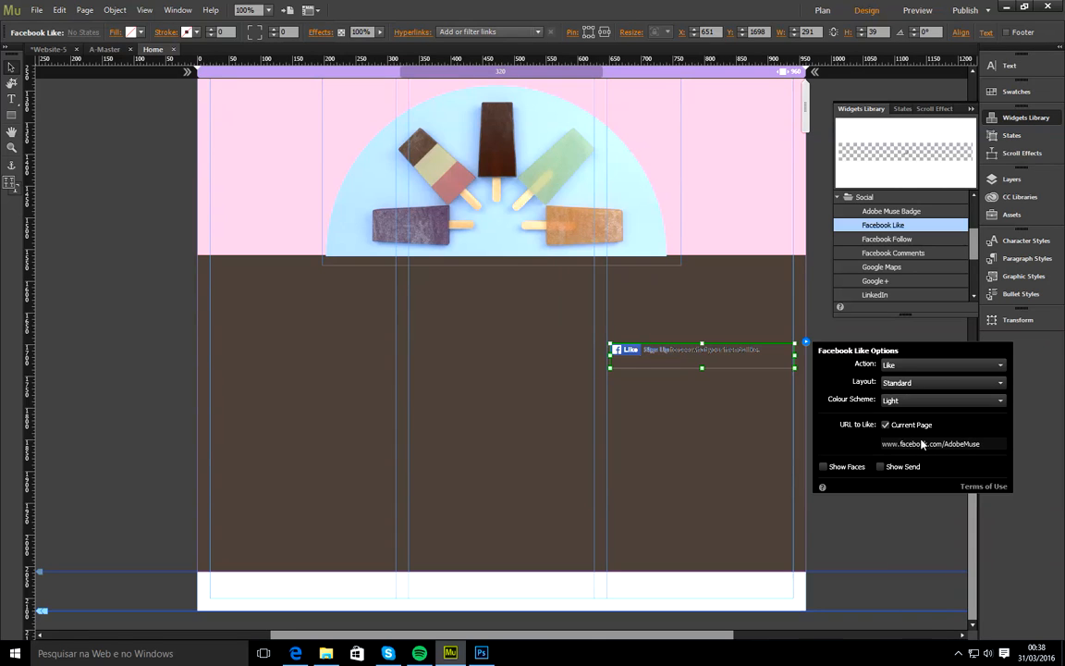
- Review the Facebook Like widget's action, layout, colour scheme and URL options
{"action": "left_click", "coordinate": [12, 68]}
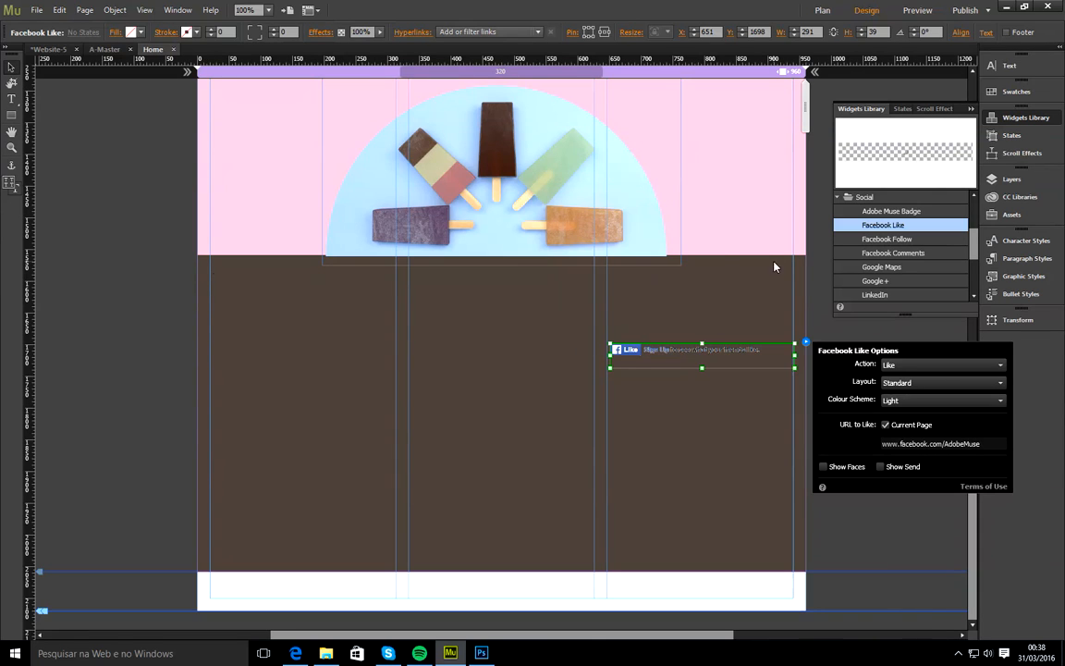
{"action": "left_click", "coordinate": [921, 333]}
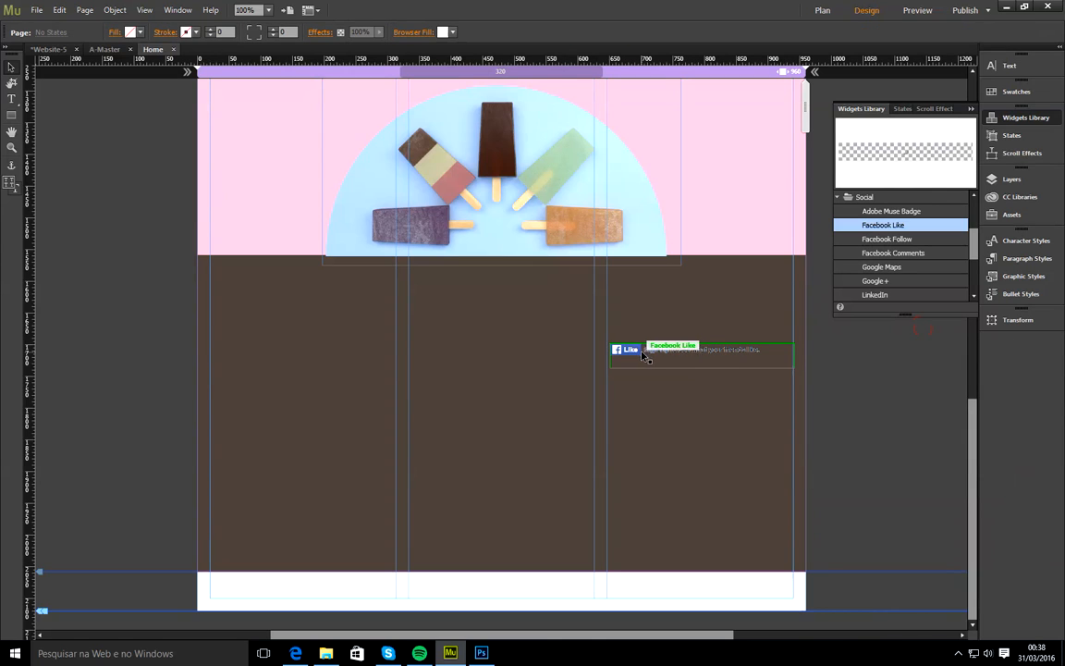
{"action": "left_click", "coordinate": [671, 361]}
{"action": "left_click", "coordinate": [805, 343]}
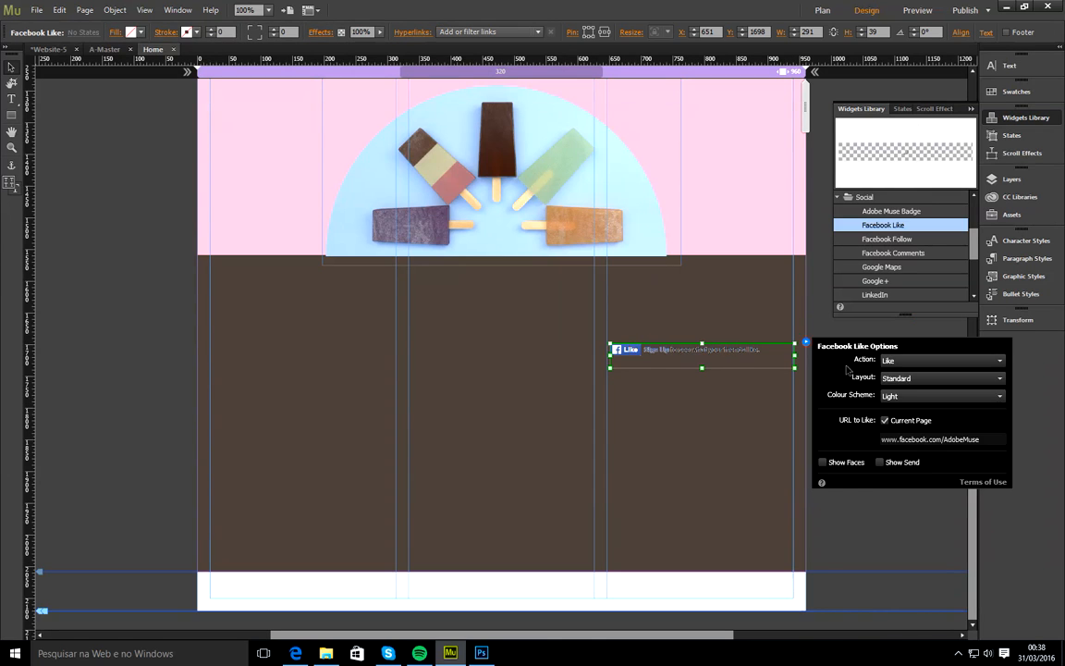
{"action": "left_click", "coordinate": [866, 519]}
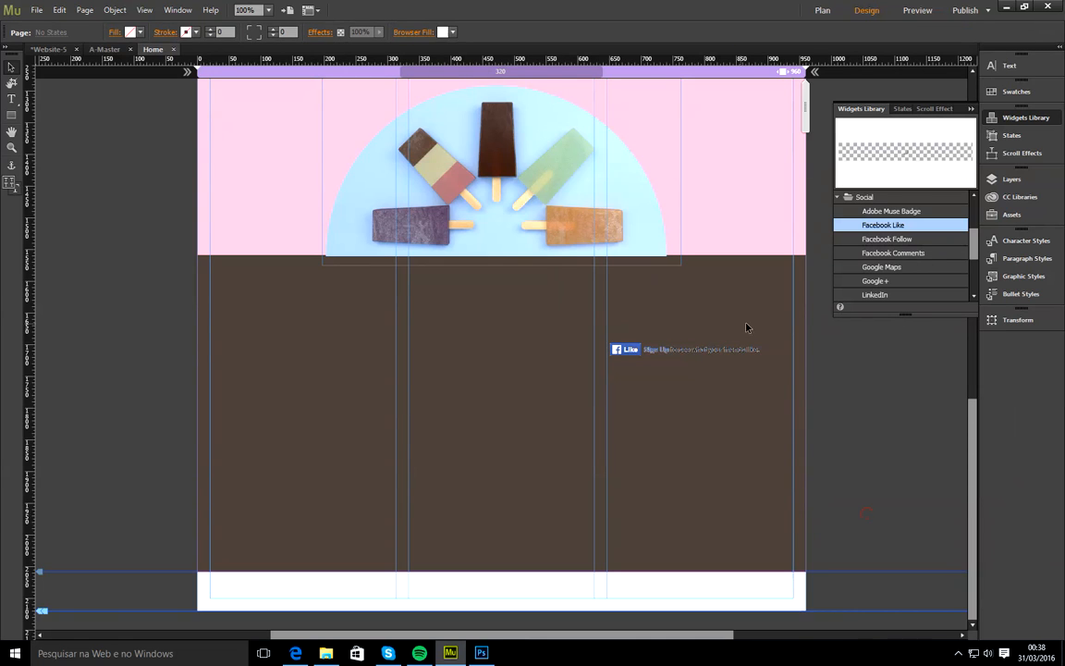
- Move the Facebook Like widget to the lower edge of the brown section's middle column, at about X 334, Y 2003
{"action": "left_click_drag", "start_coordinate": [636, 362], "coordinate": [635, 556]}
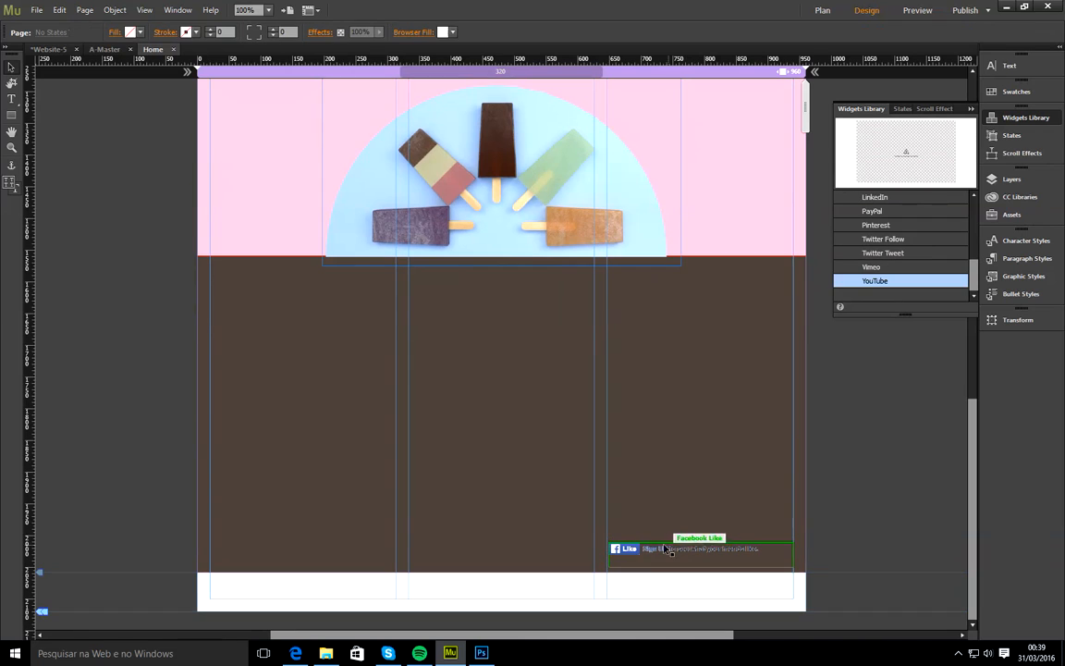
{"action": "left_click_drag", "start_coordinate": [641, 553], "coordinate": [493, 547]}
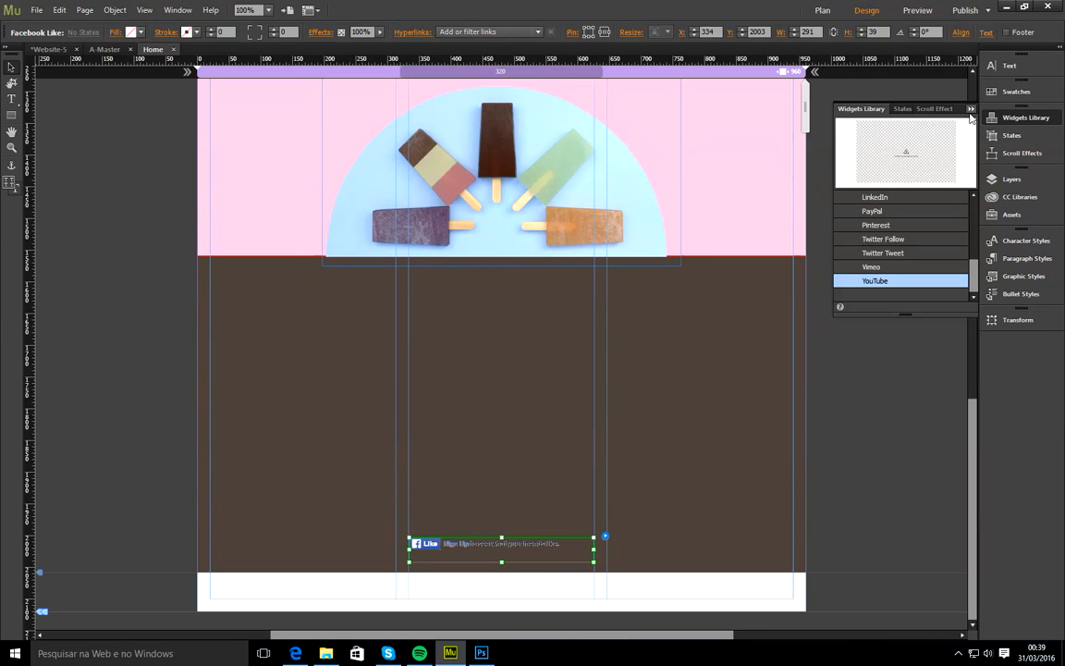
{"action": "left_click_drag", "start_coordinate": [973, 274], "coordinate": [881, 189]}
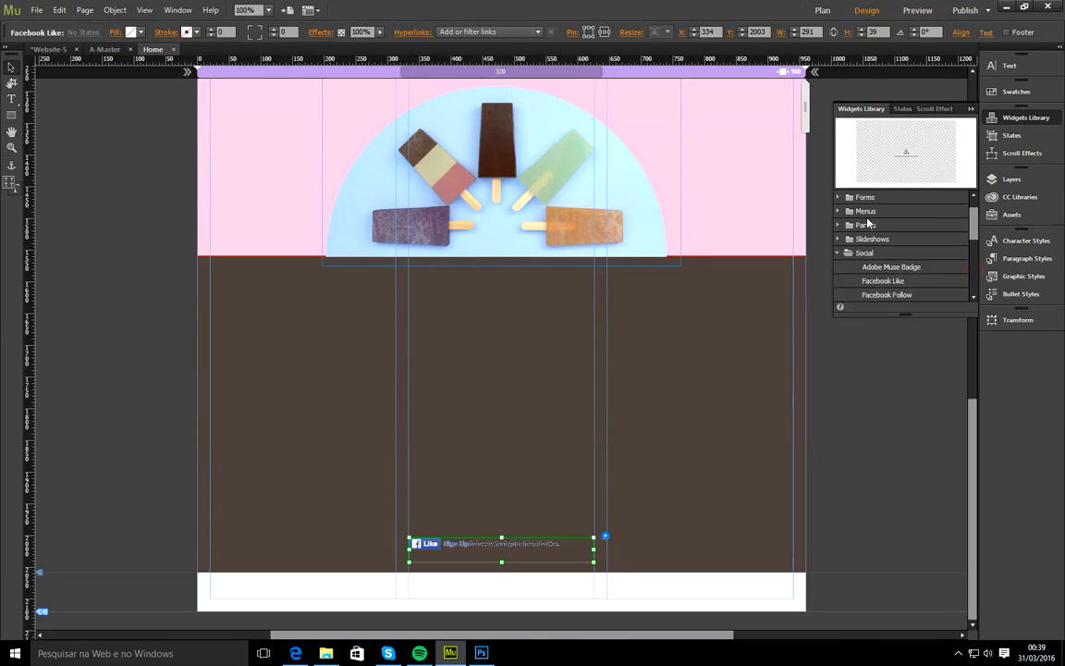
- Place a Simple Contact form in the brown section and centre it above the Facebook Like widget
{"action": "left_click", "coordinate": [838, 253]}
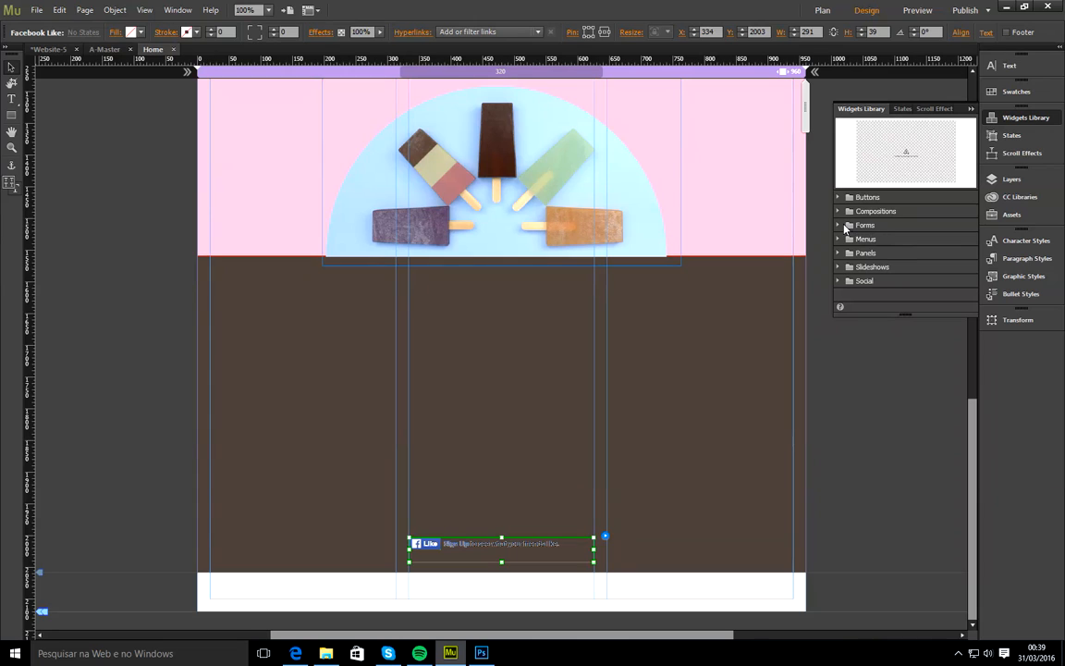
{"action": "left_click", "coordinate": [842, 225]}
{"action": "left_click", "coordinate": [892, 254]}
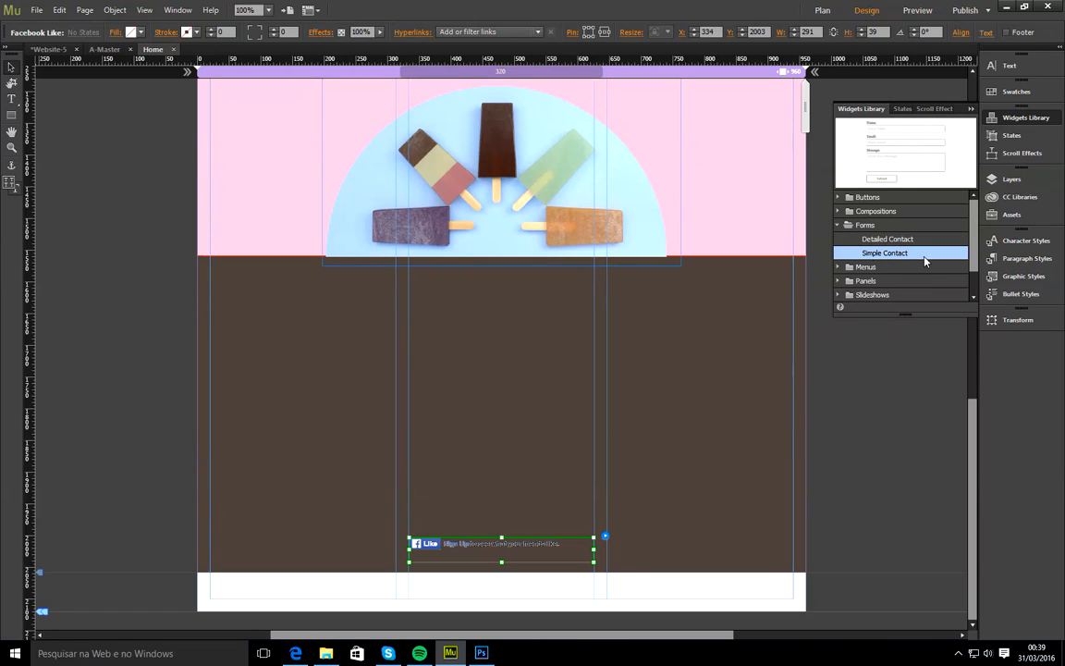
{"action": "left_click_drag", "start_coordinate": [893, 259], "coordinate": [424, 331]}
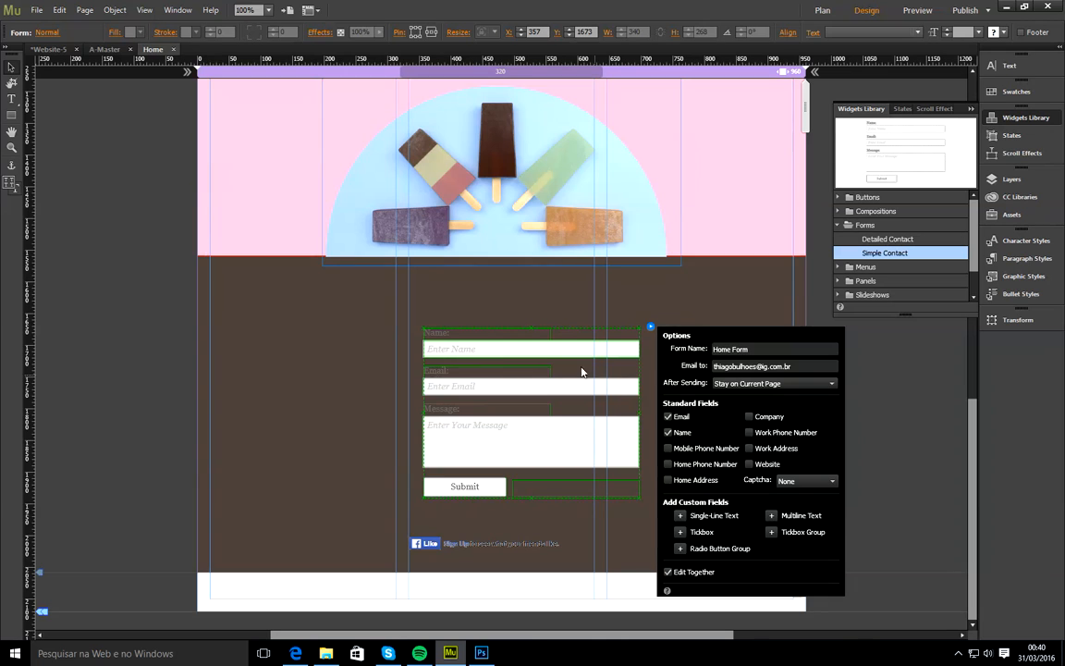
{"action": "left_click", "coordinate": [324, 330]}
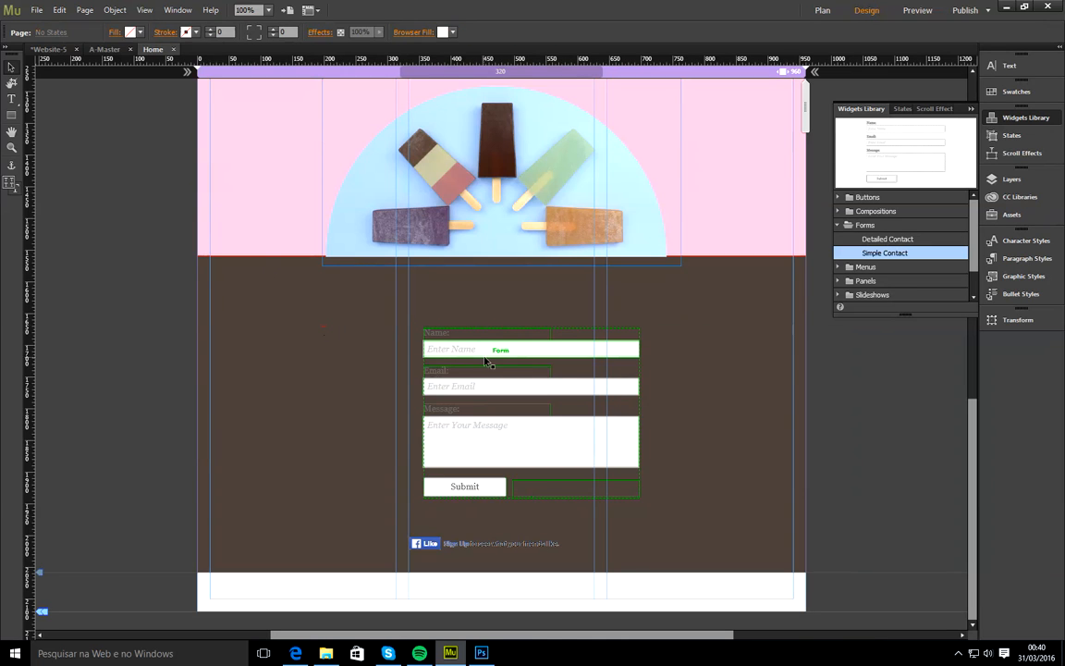
{"action": "left_click_drag", "start_coordinate": [480, 356], "coordinate": [457, 346]}
{"action": "left_click", "coordinate": [965, 434]}
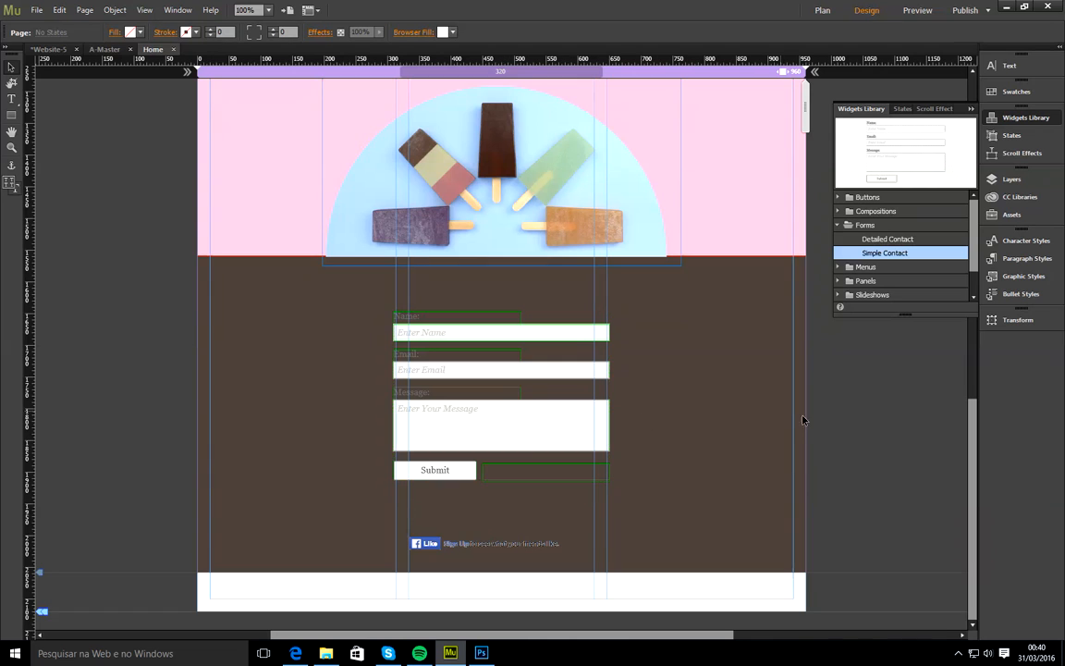
- Preview the Home page and examine its sections, contact form fields and Facebook Like widget from header to page end
{"action": "scroll", "coordinate": [737, 377], "scroll_direction": "up", "scroll_amount": 5}
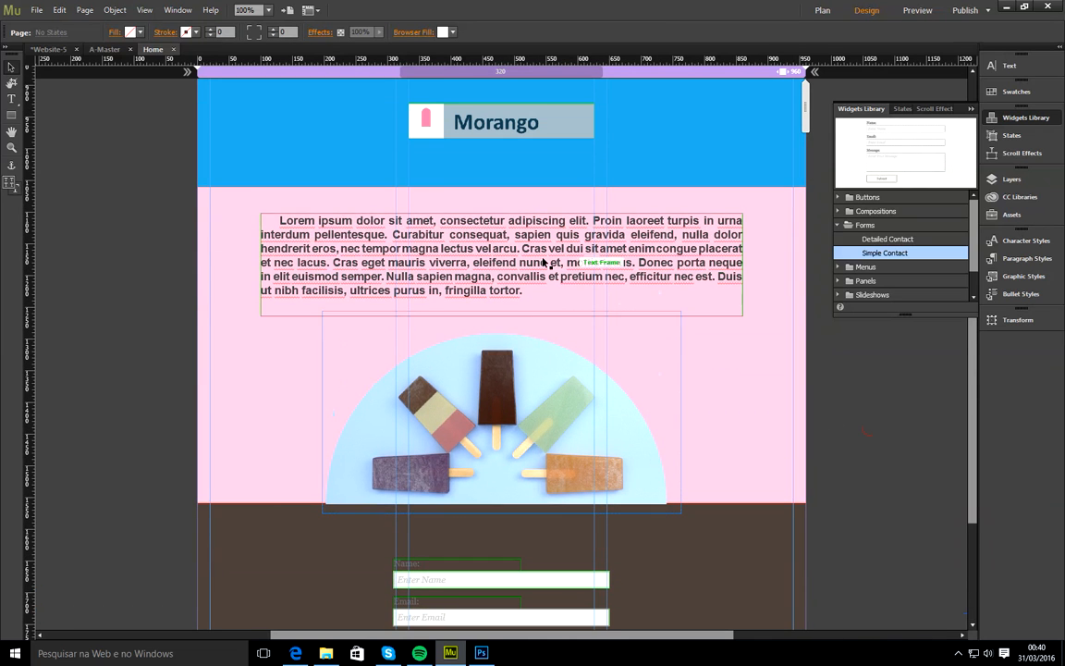
{"action": "scroll", "coordinate": [723, 353], "scroll_direction": "up", "scroll_amount": 3}
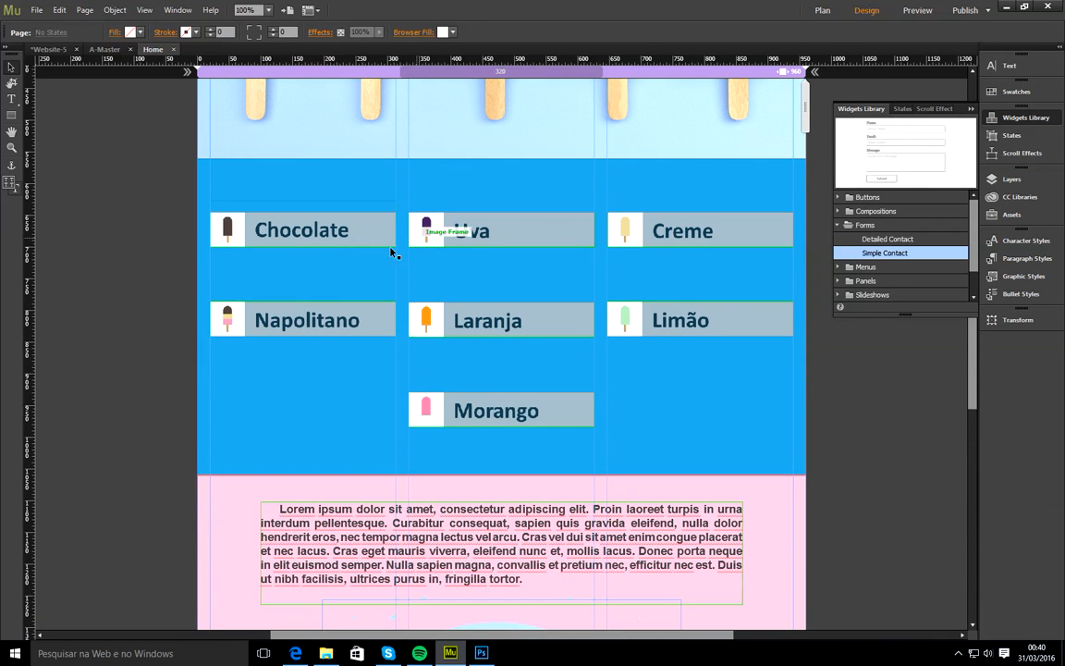
{"action": "scroll", "coordinate": [594, 335], "scroll_direction": "up", "scroll_amount": 3}
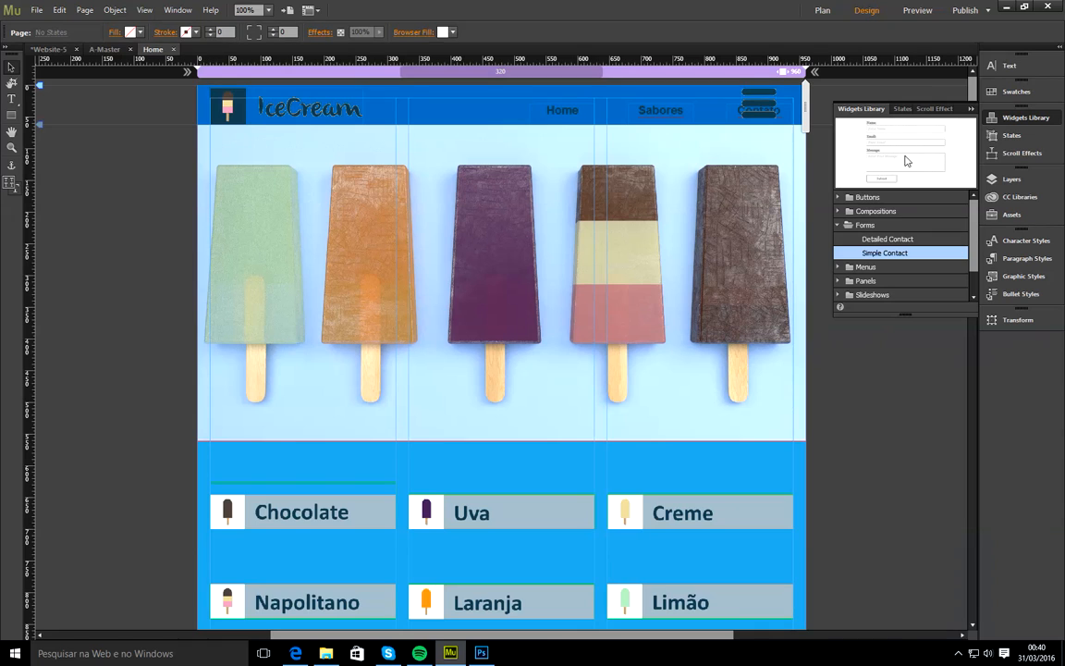
{"action": "left_click", "coordinate": [971, 109]}
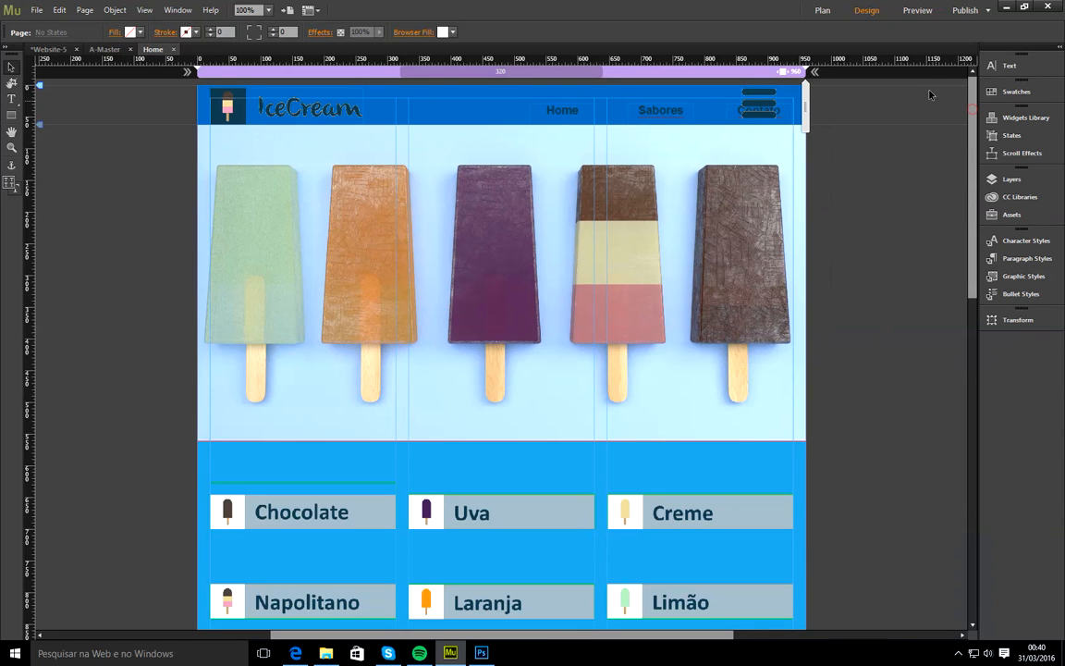
{"action": "left_click", "coordinate": [918, 13]}
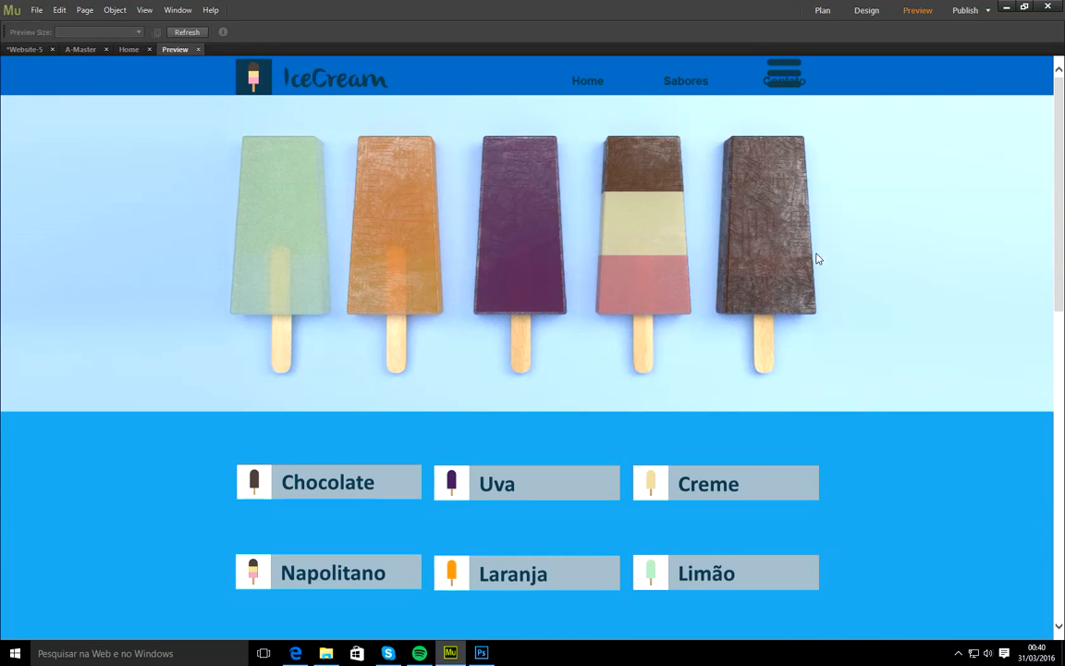
{"action": "scroll", "coordinate": [826, 267], "scroll_direction": "down", "scroll_amount": 3}
{"action": "scroll", "coordinate": [825, 267], "scroll_direction": "down", "scroll_amount": 4}
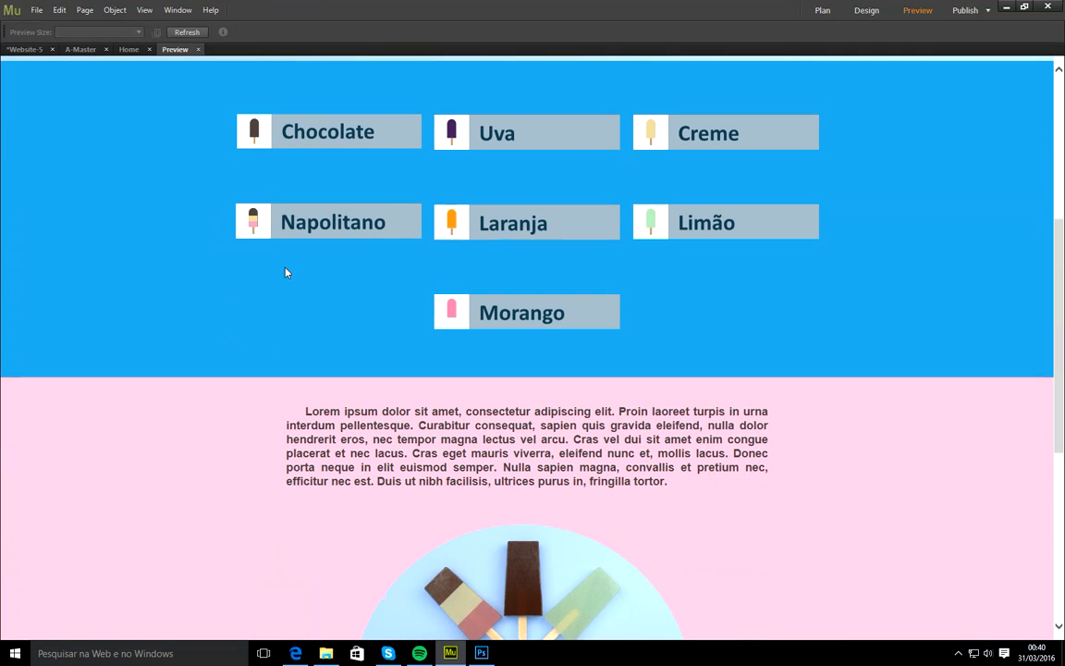
{"action": "scroll", "coordinate": [296, 240], "scroll_direction": "down", "scroll_amount": 7}
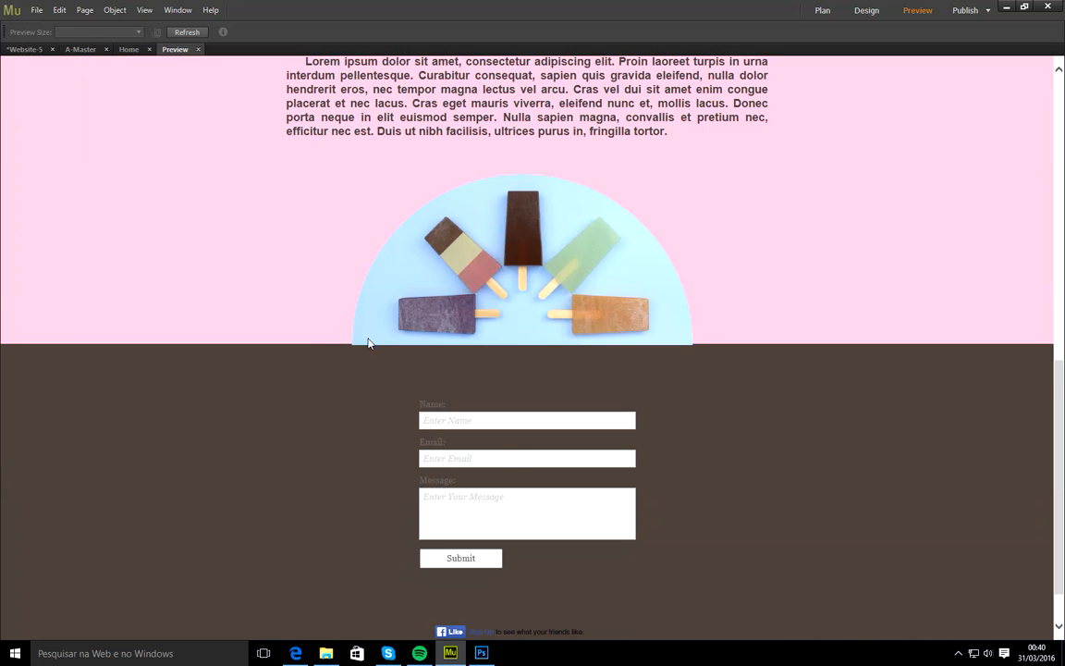
{"action": "scroll", "coordinate": [371, 338], "scroll_direction": "down", "scroll_amount": 1}
{"action": "left_click", "coordinate": [446, 453]}
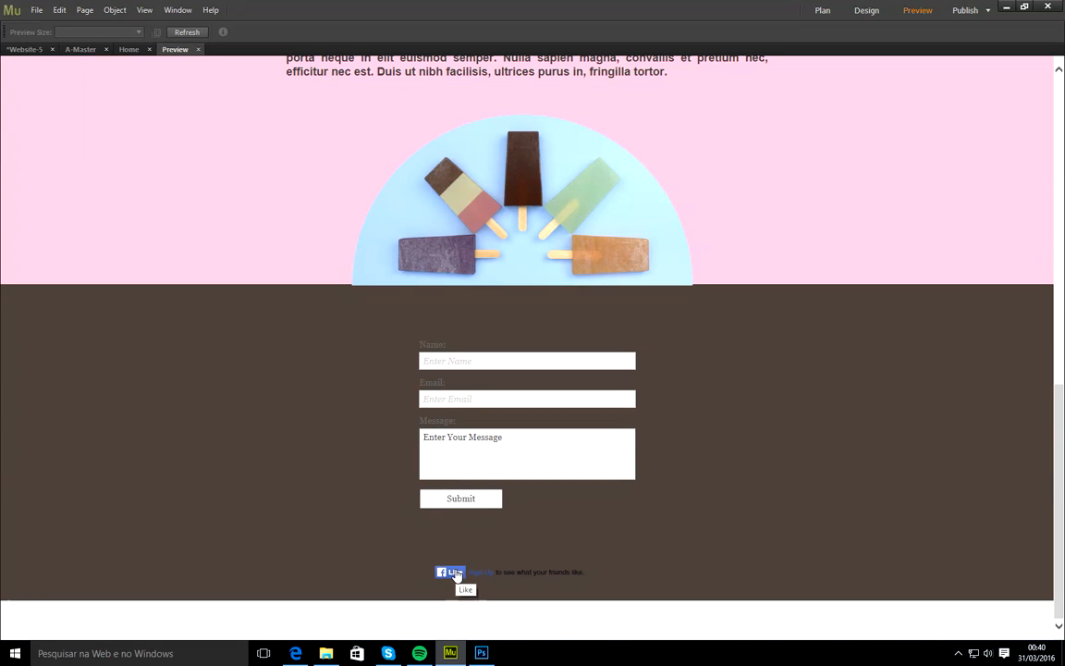
{"action": "left_click", "coordinate": [689, 331]}
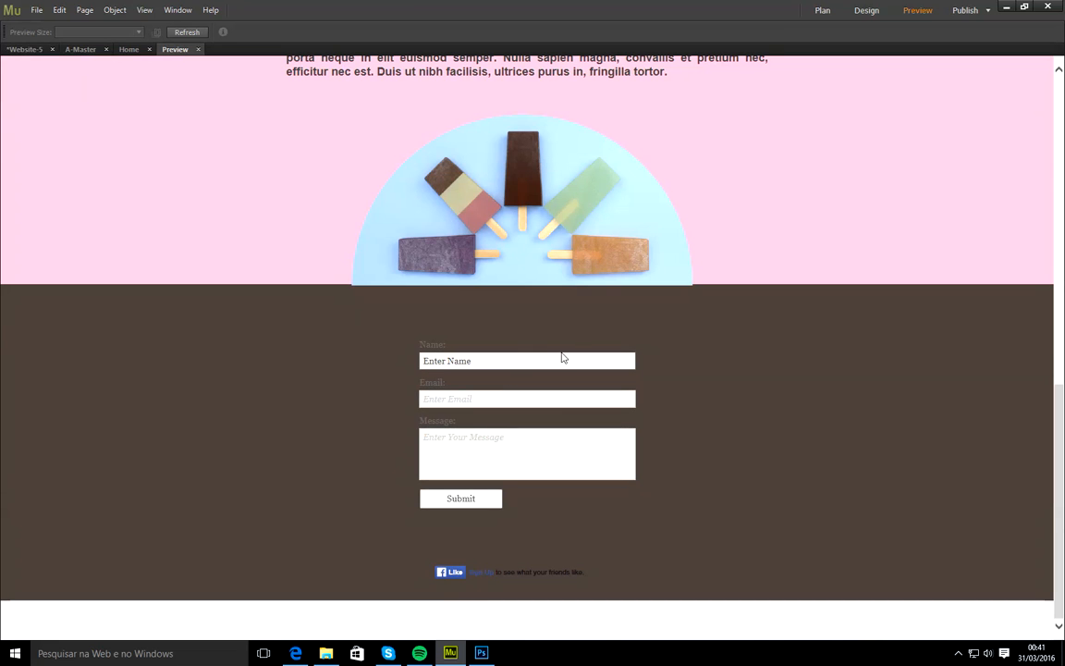
{"action": "scroll", "coordinate": [657, 352], "scroll_direction": "up", "scroll_amount": 6}
{"action": "scroll", "coordinate": [666, 356], "scroll_direction": "up", "scroll_amount": 2}
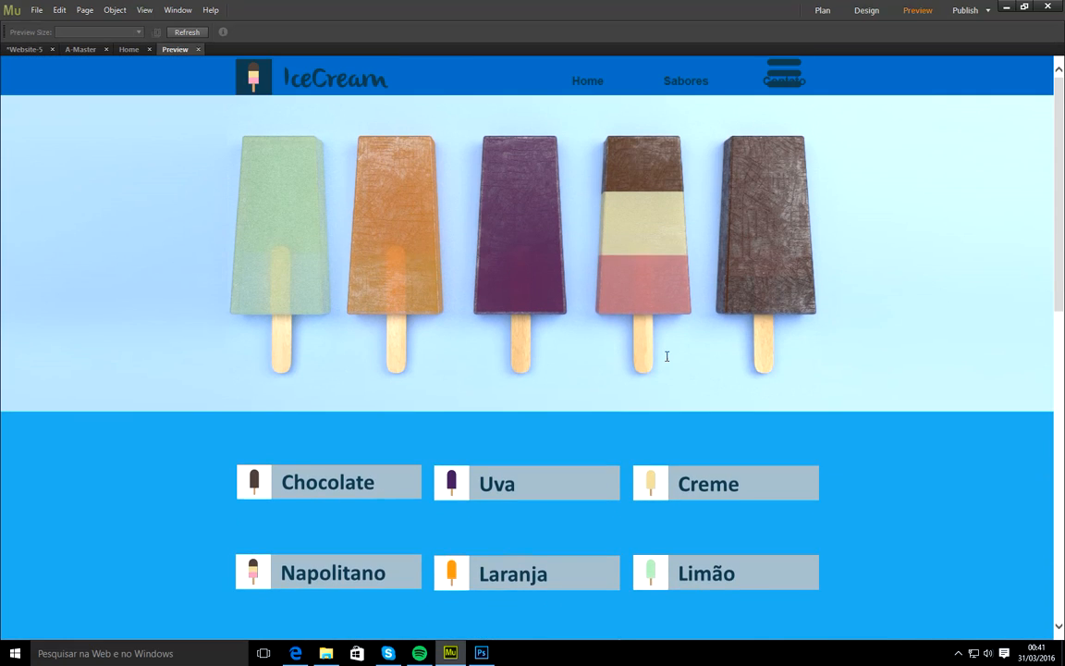
{"action": "scroll", "coordinate": [644, 286], "scroll_direction": "down", "scroll_amount": 8}
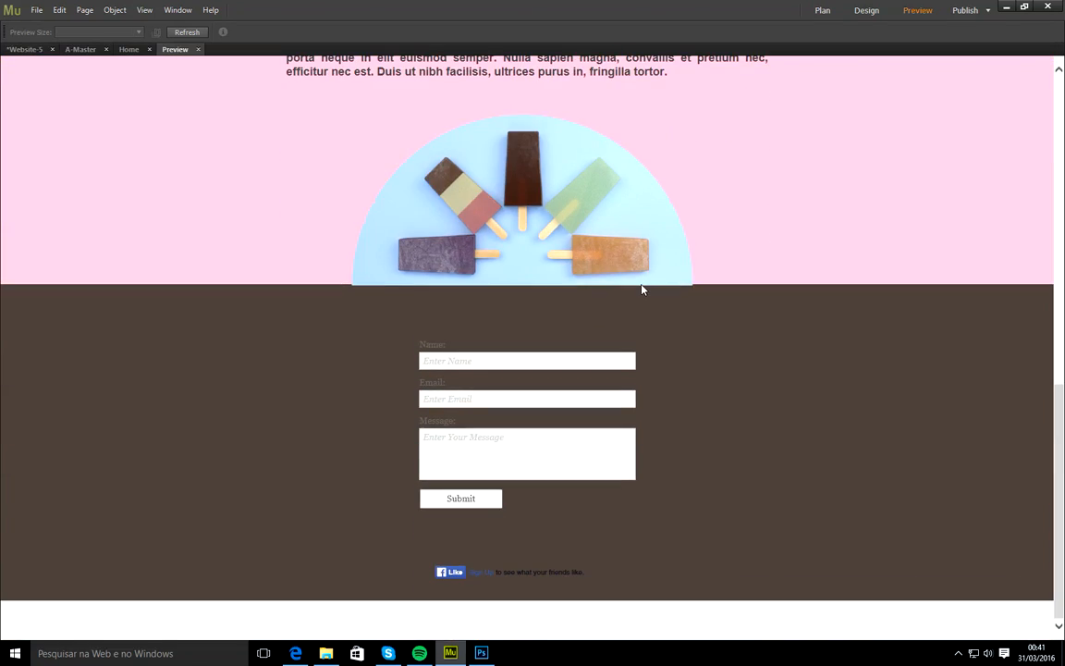
{"action": "scroll", "coordinate": [643, 288], "scroll_direction": "up", "scroll_amount": 4}
{"action": "scroll", "coordinate": [640, 290], "scroll_direction": "up", "scroll_amount": 3}
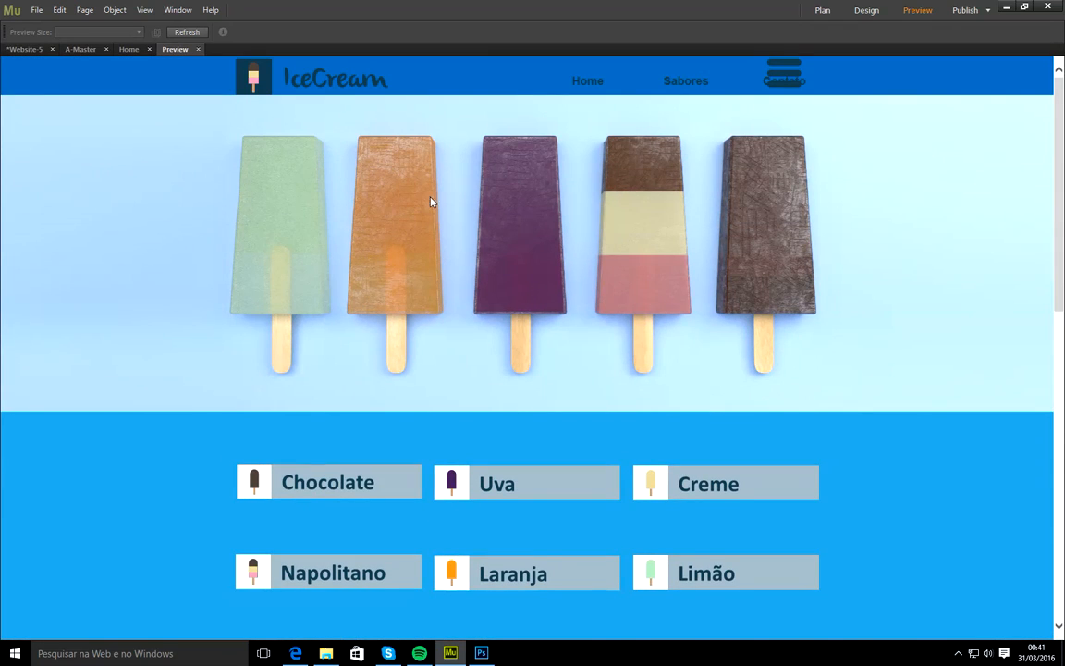
- Check how the previewed page adapts to a narrower window, restore the maximized window and close the preview
{"action": "left_click", "coordinate": [128, 49]}
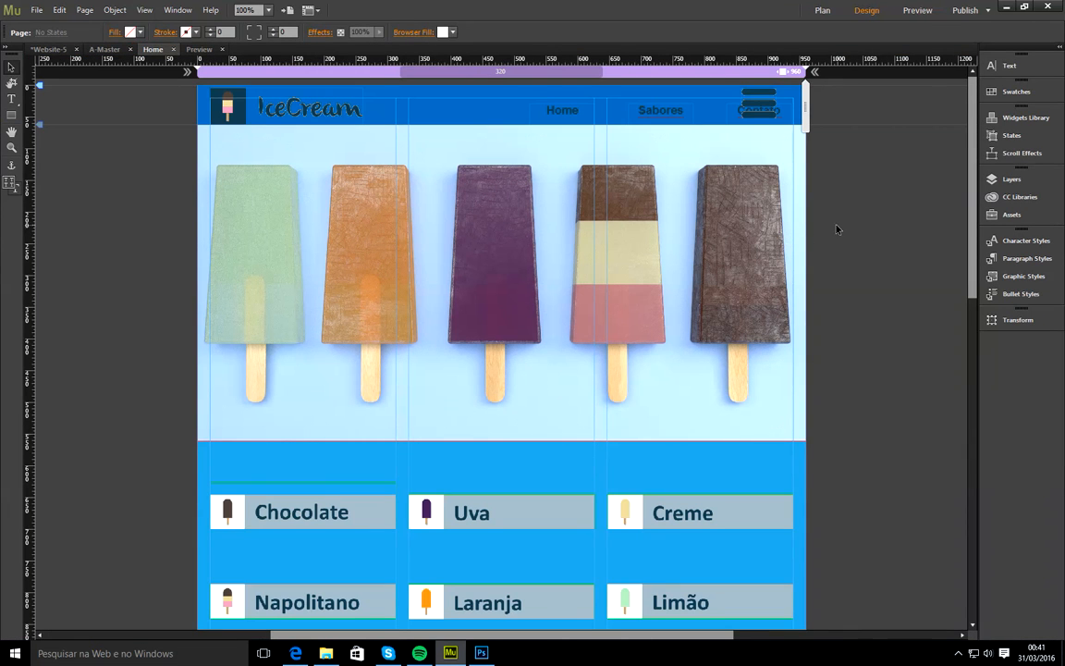
{"action": "left_click", "coordinate": [196, 49]}
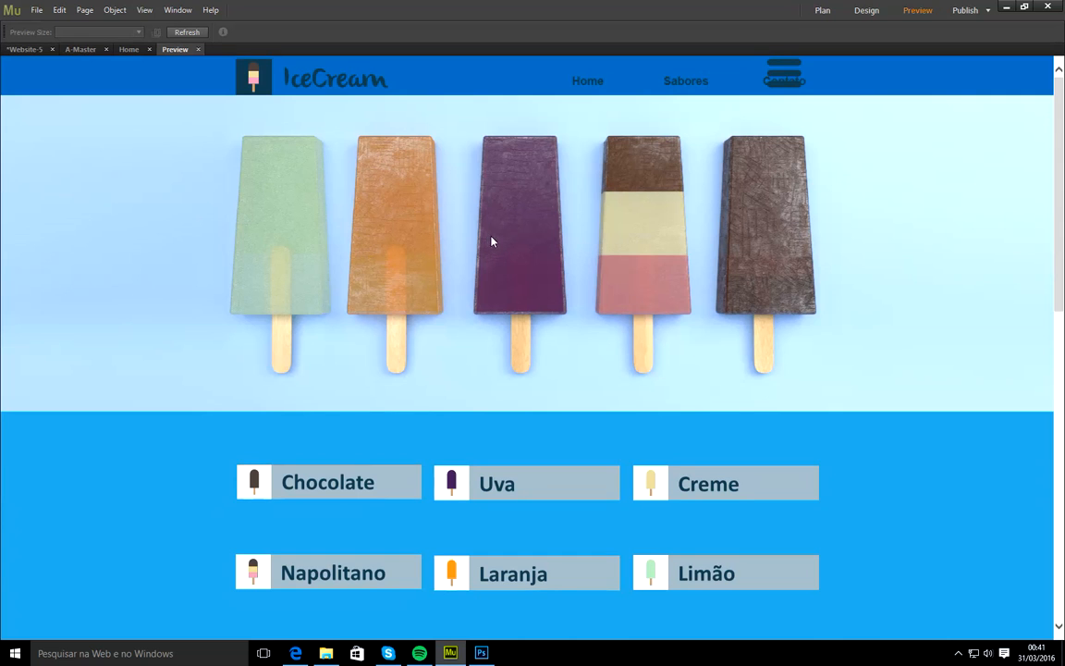
{"action": "left_click", "coordinate": [1022, 9]}
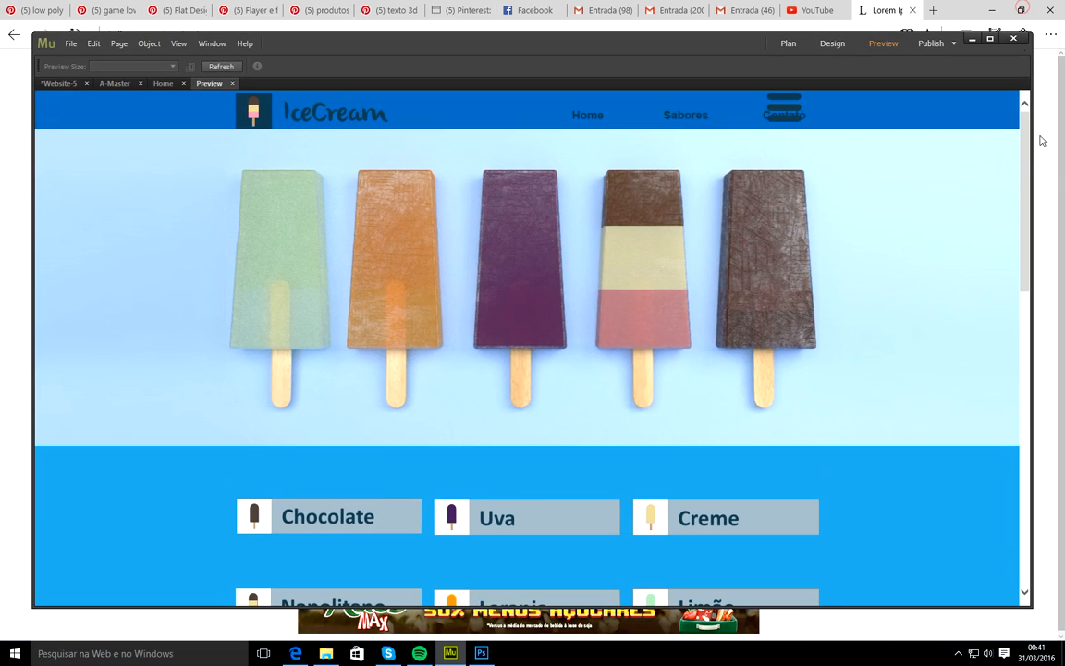
{"action": "left_click_drag", "start_coordinate": [951, 161], "coordinate": [893, 178]}
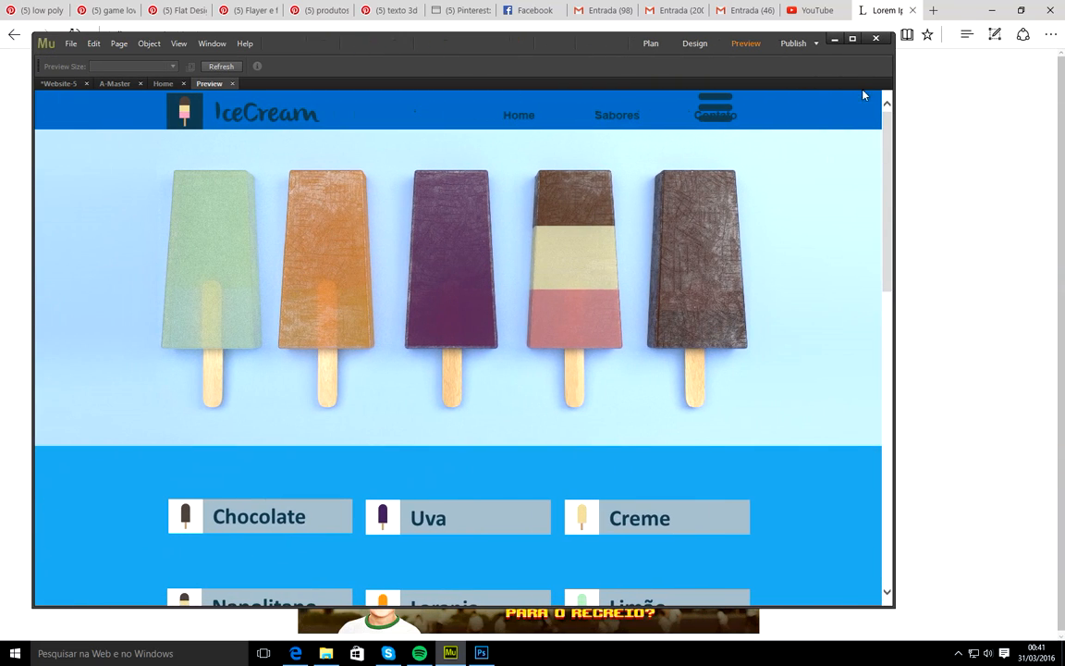
{"action": "left_click", "coordinate": [852, 38]}
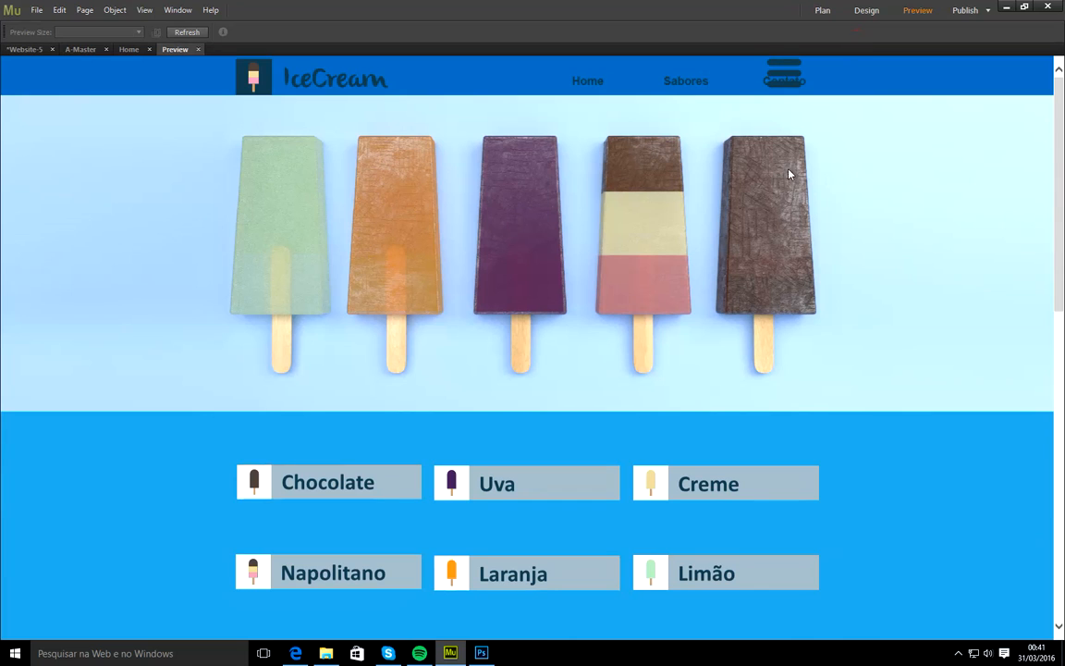
{"action": "left_click", "coordinate": [199, 50]}
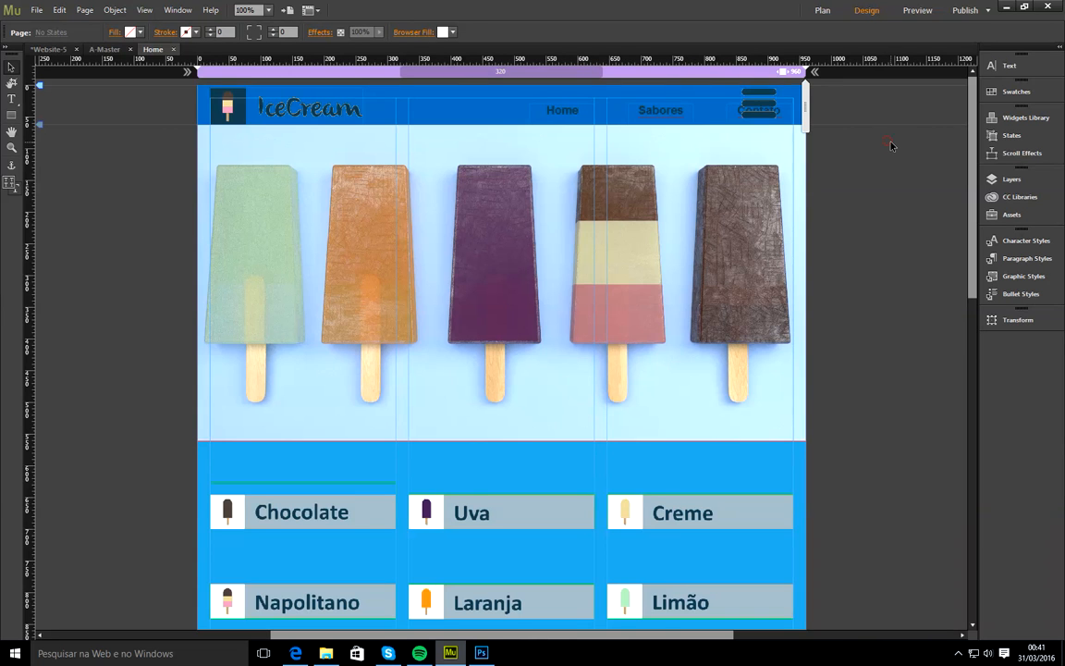
{"action": "scroll", "coordinate": [890, 145], "scroll_direction": "down", "scroll_amount": 5}
{"action": "scroll", "coordinate": [892, 145], "scroll_direction": "down", "scroll_amount": 5}
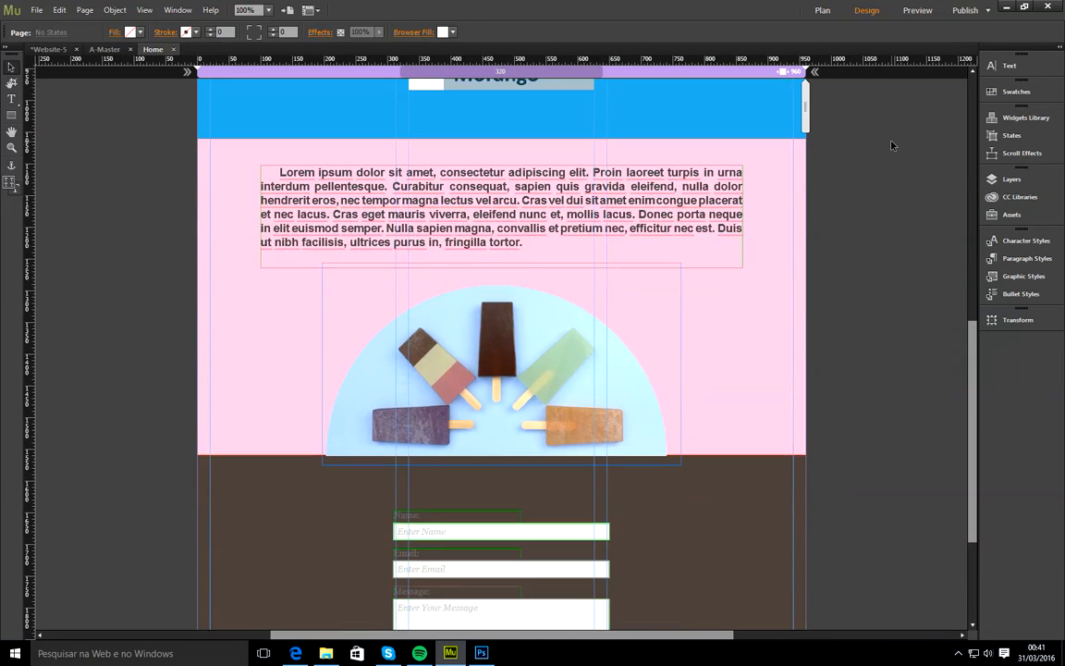
{"action": "scroll", "coordinate": [892, 146], "scroll_direction": "up", "scroll_amount": 1}
{"action": "scroll", "coordinate": [892, 146], "scroll_direction": "up", "scroll_amount": 10}
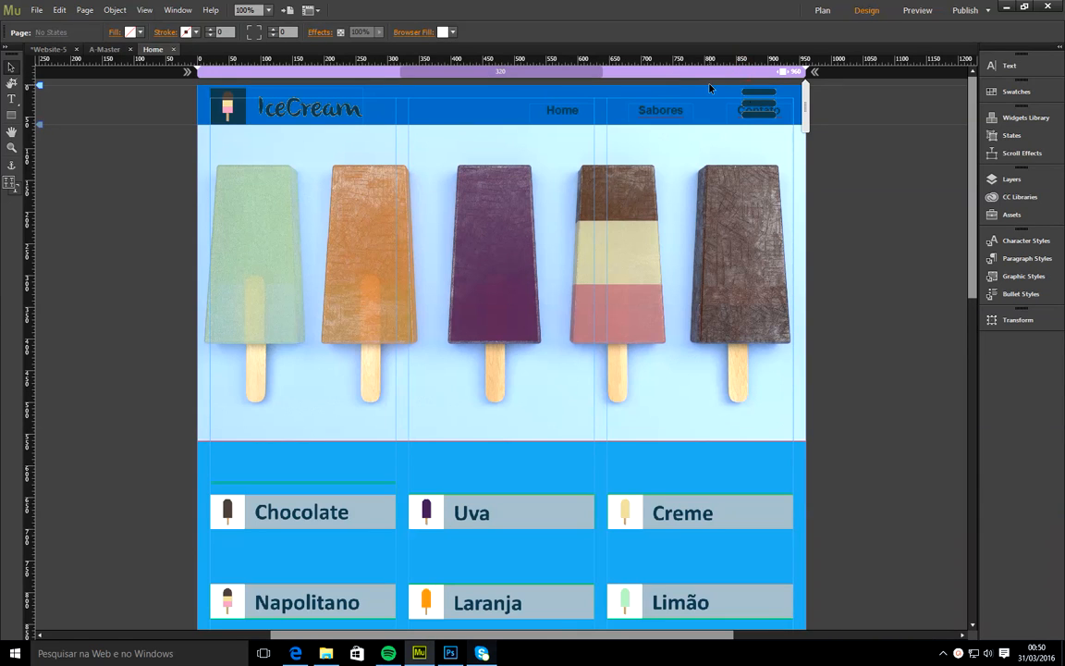
- Add a fluid-width breakpoint at 786 to the A-Master page
{"action": "left_click", "coordinate": [105, 49]}
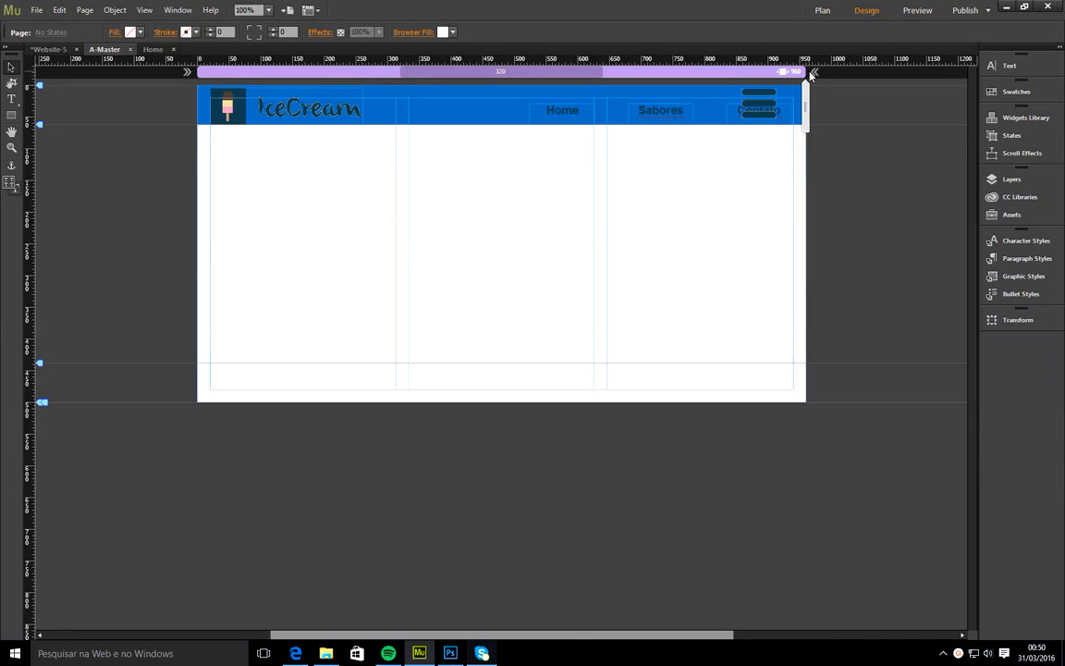
{"action": "right_click", "coordinate": [698, 73]}
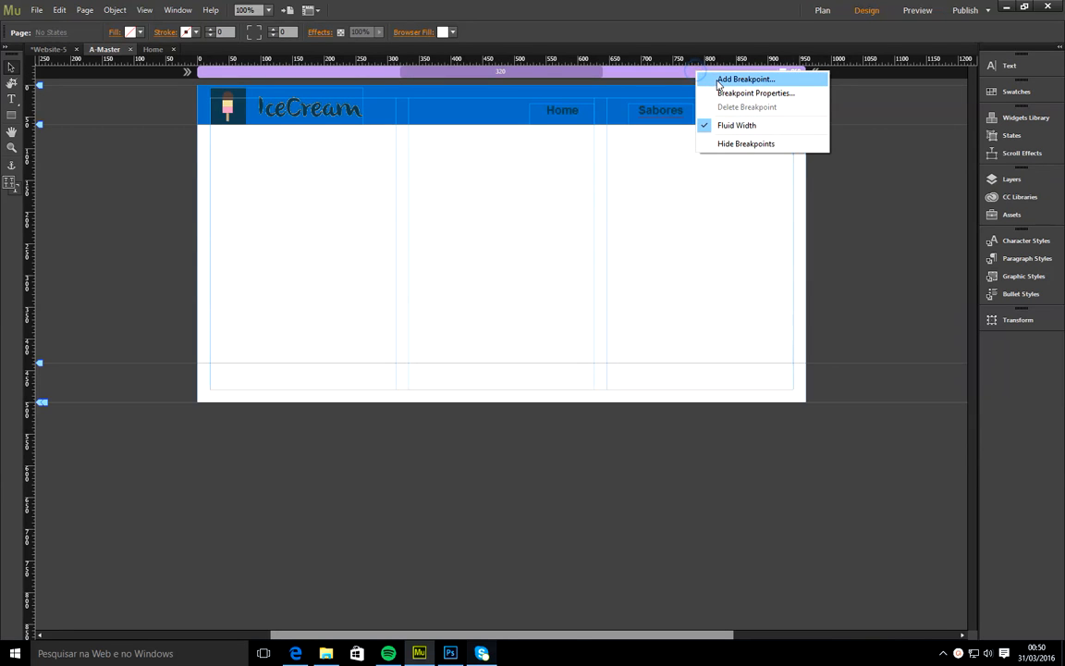
{"action": "left_click", "coordinate": [720, 83]}
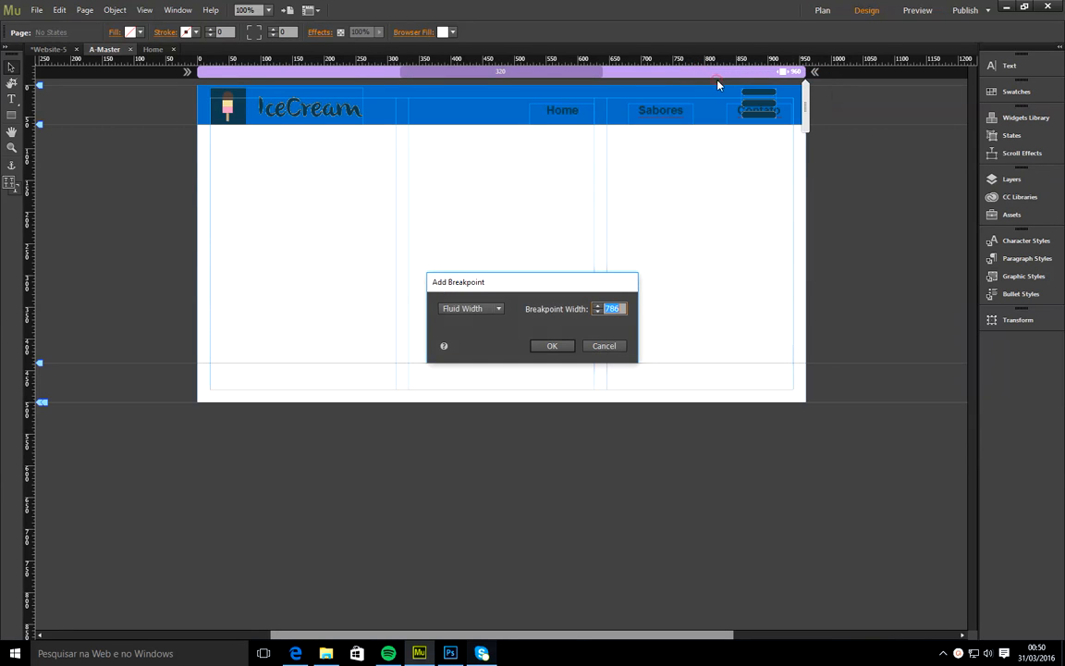
{"action": "left_click", "coordinate": [553, 346]}
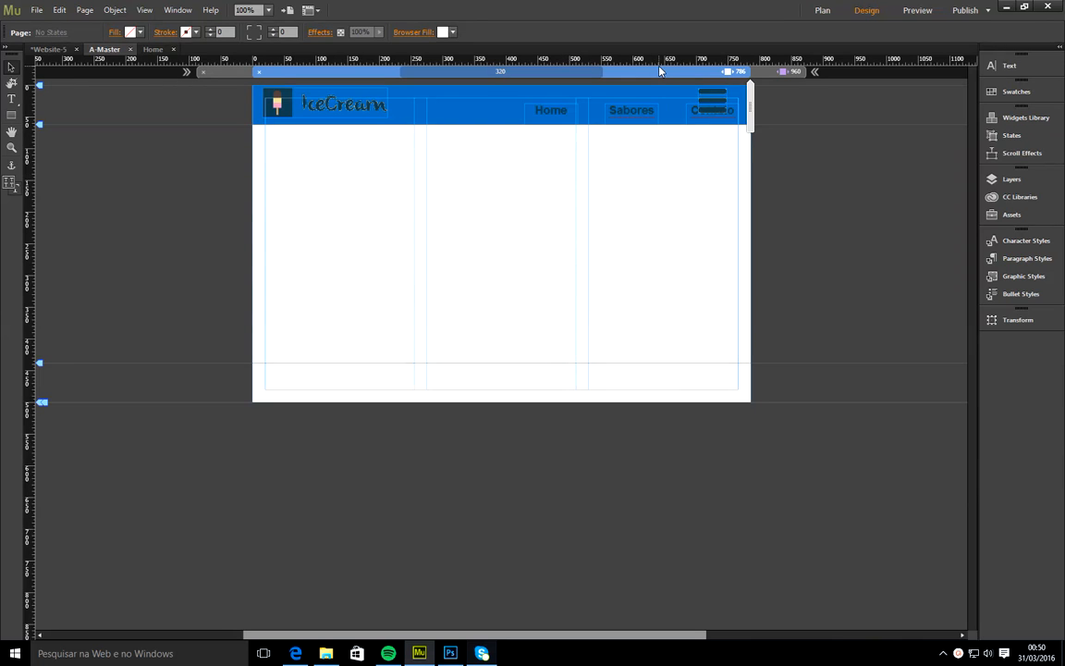
- Add a second fluid-width breakpoint at 480 to the A-Master page
{"action": "right_click", "coordinate": [661, 71]}
{"action": "left_click", "coordinate": [676, 78]}
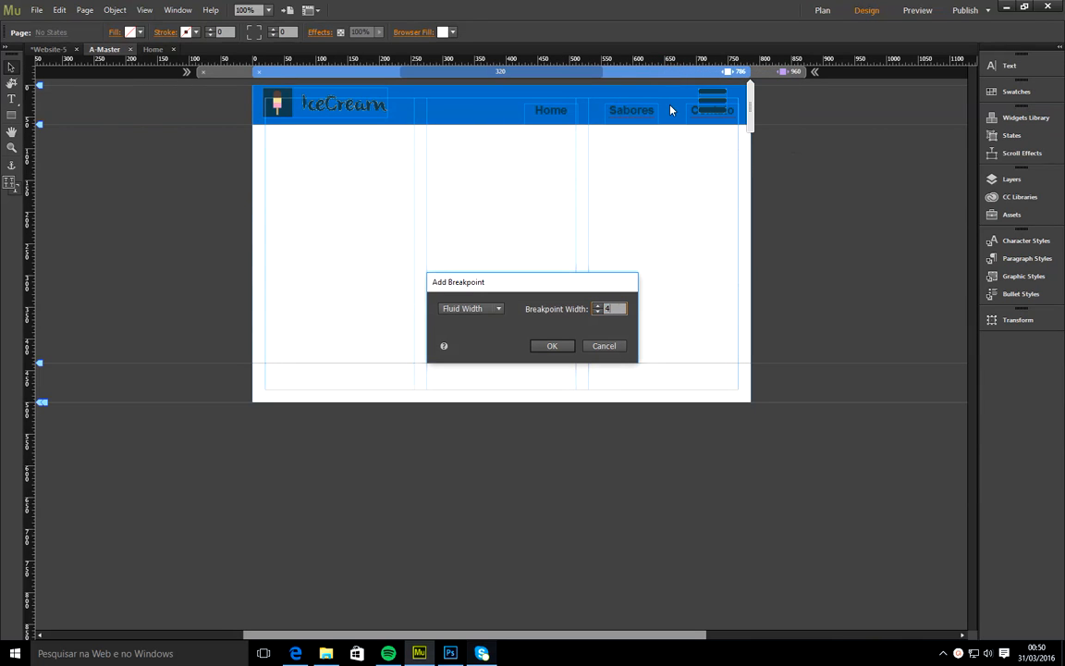
{"action": "type", "text": "480"}
{"action": "left_click", "coordinate": [551, 345]}
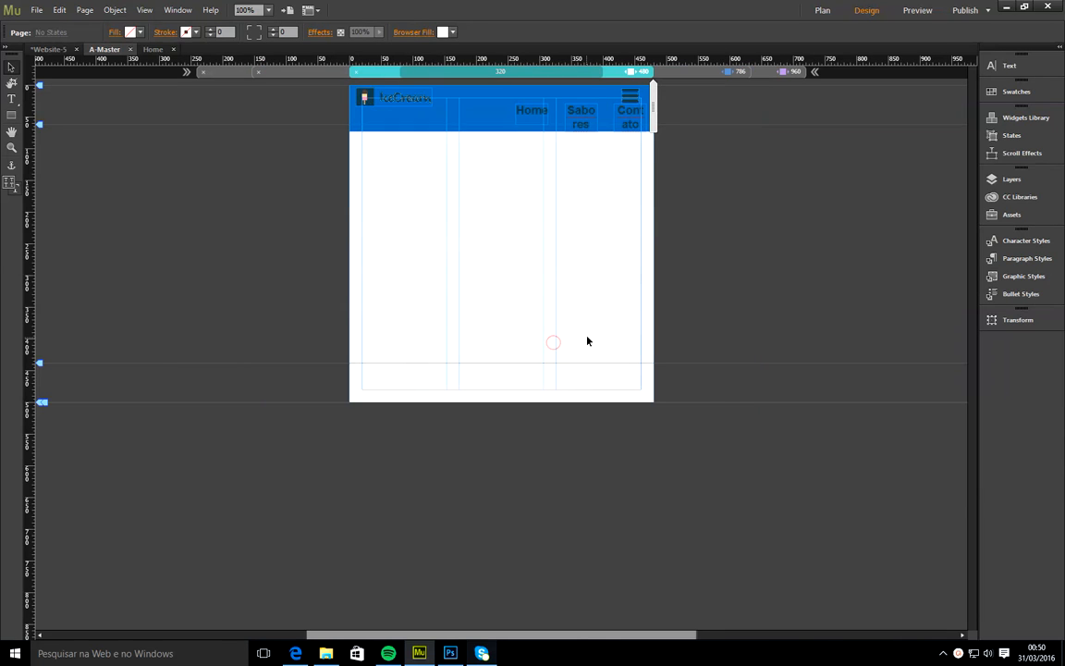
- Set the 786 breakpoint's width to 768 on the A-Master page and switch to the 480 breakpoint
{"action": "left_click", "coordinate": [708, 74]}
{"action": "right_click", "coordinate": [739, 72]}
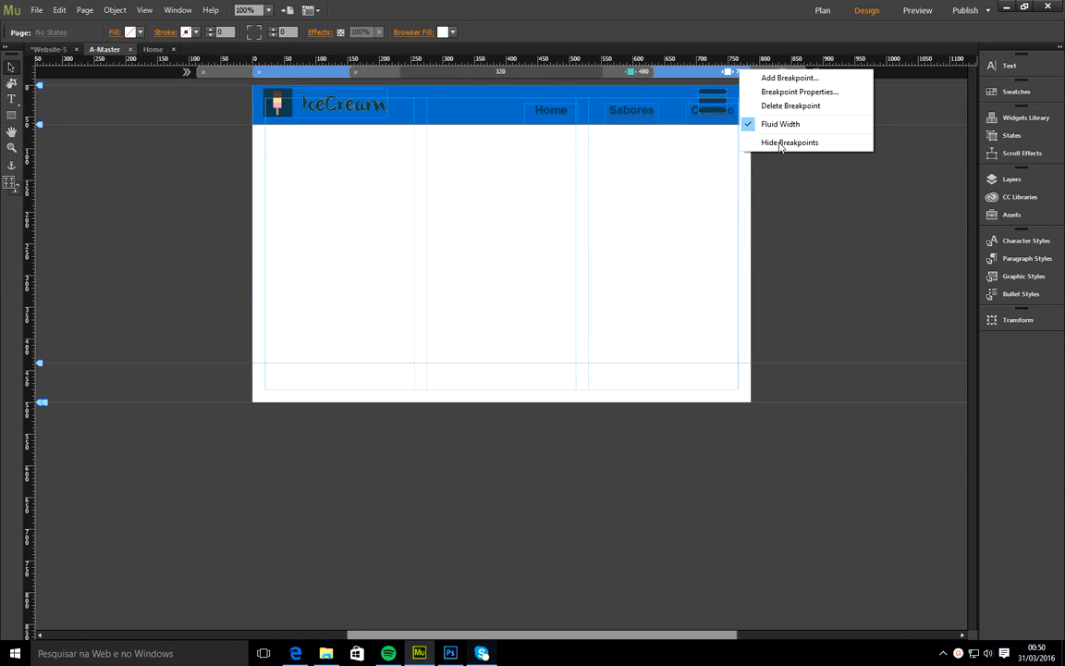
{"action": "left_click", "coordinate": [793, 92]}
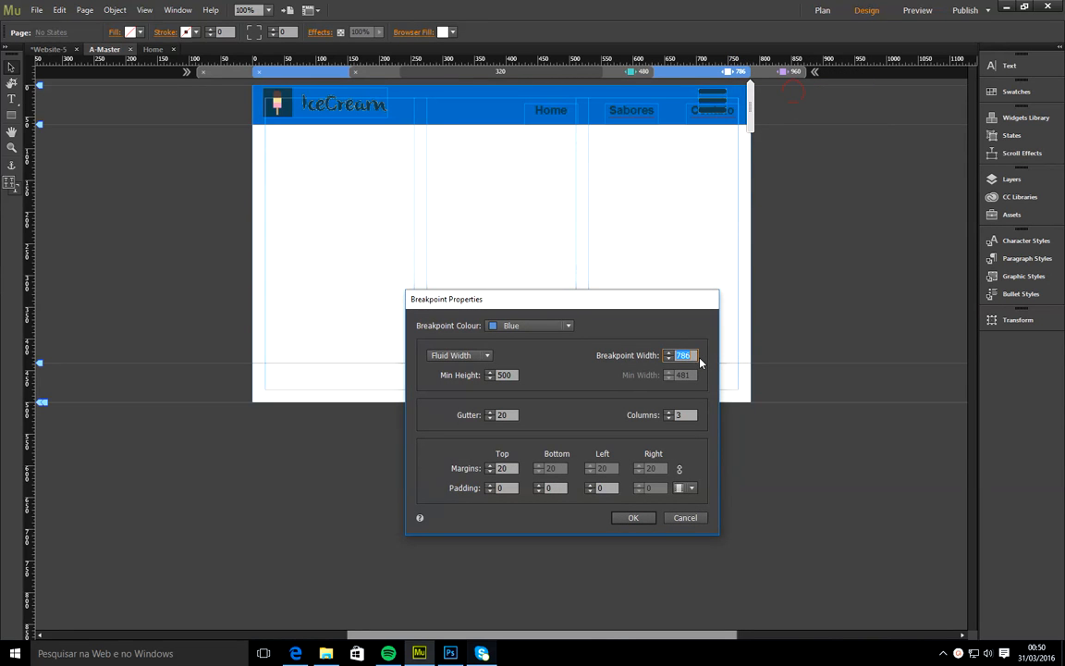
{"action": "type", "text": "7"}
{"action": "left_click", "coordinate": [629, 521]}
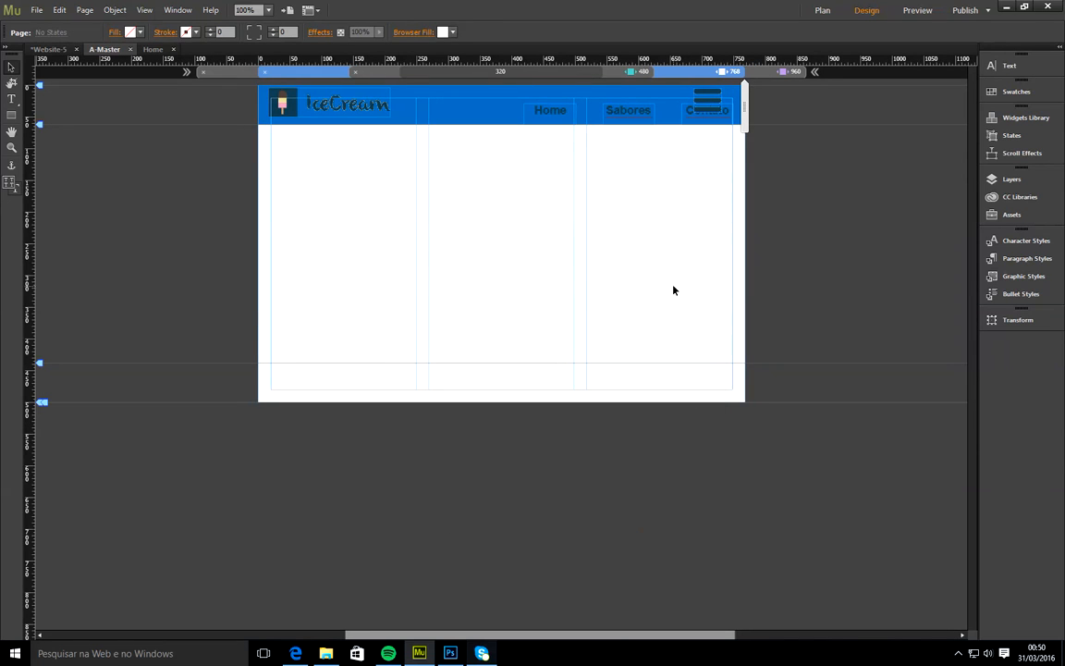
{"action": "left_click", "coordinate": [614, 73]}
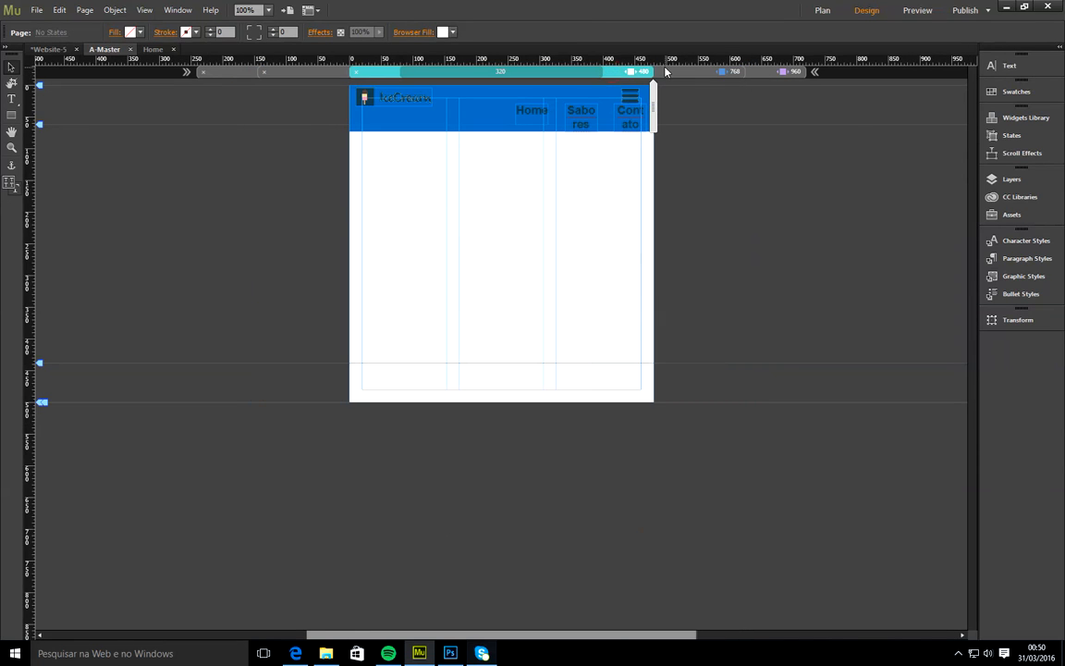
- Hide the hamburger menu icon in the 960 breakpoint of the A-Master page
{"action": "left_click", "coordinate": [697, 73]}
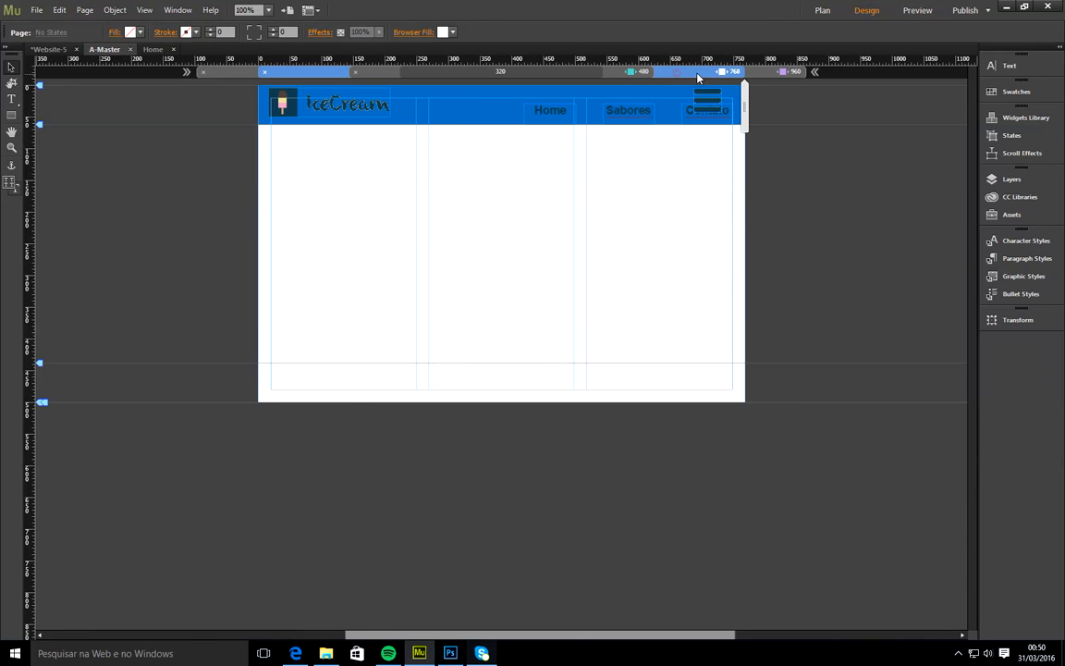
{"action": "left_click", "coordinate": [776, 73]}
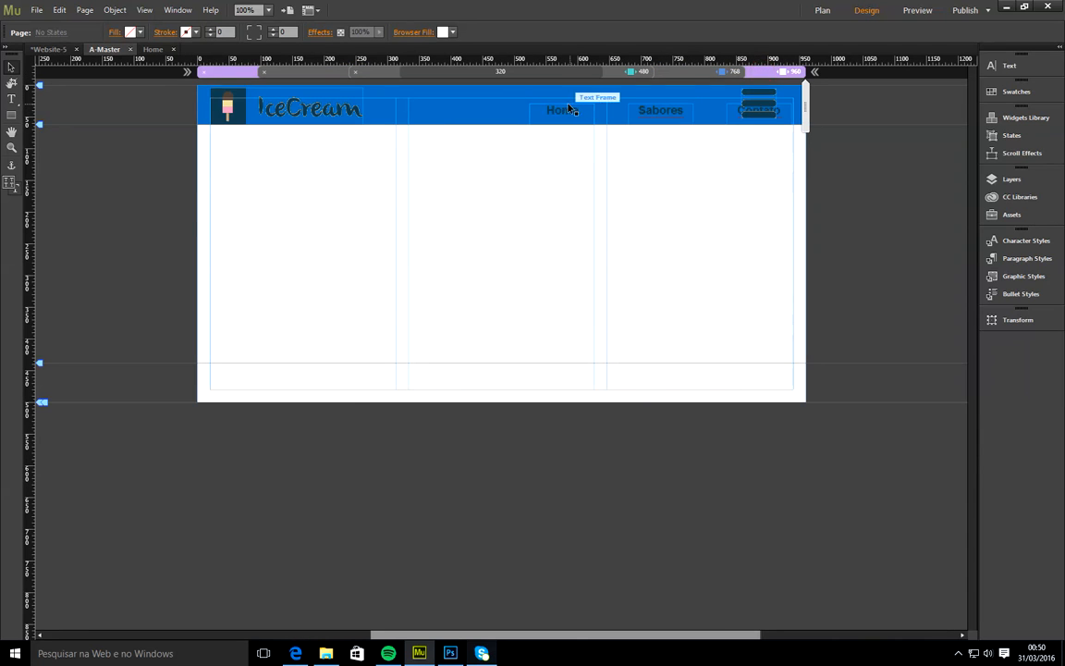
{"action": "left_click", "coordinate": [760, 104]}
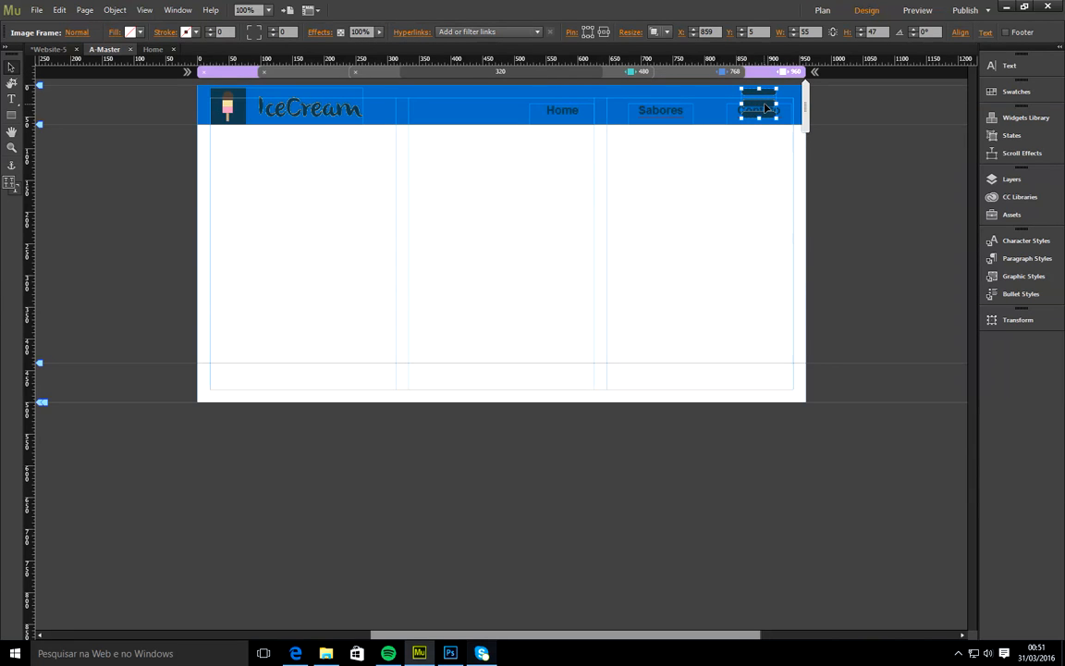
{"action": "right_click", "coordinate": [765, 108]}
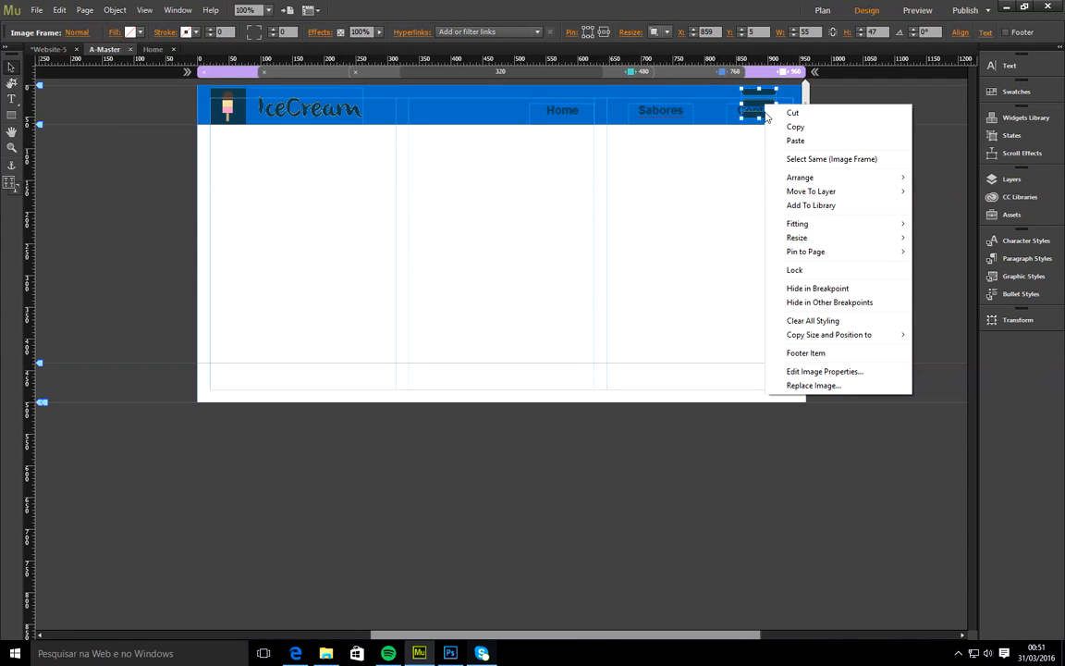
{"action": "left_click", "coordinate": [820, 289]}
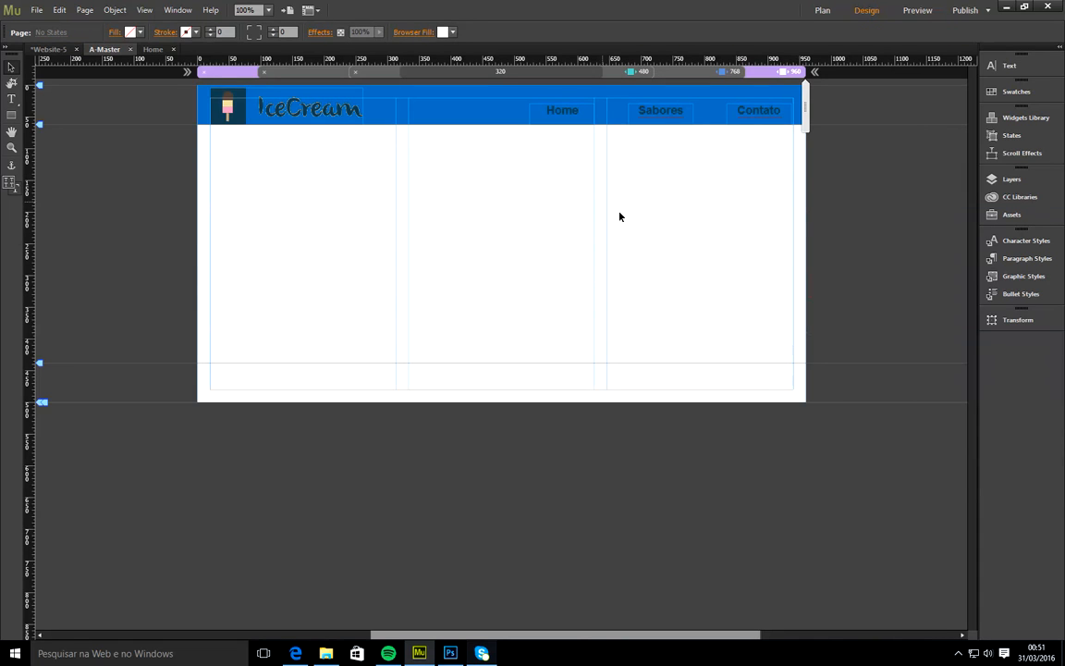
- Hide the Home, Sabores and Contato text frames in all breakpoints other than 960, and compare the header at 768 and 960
{"action": "left_click", "coordinate": [751, 111]}
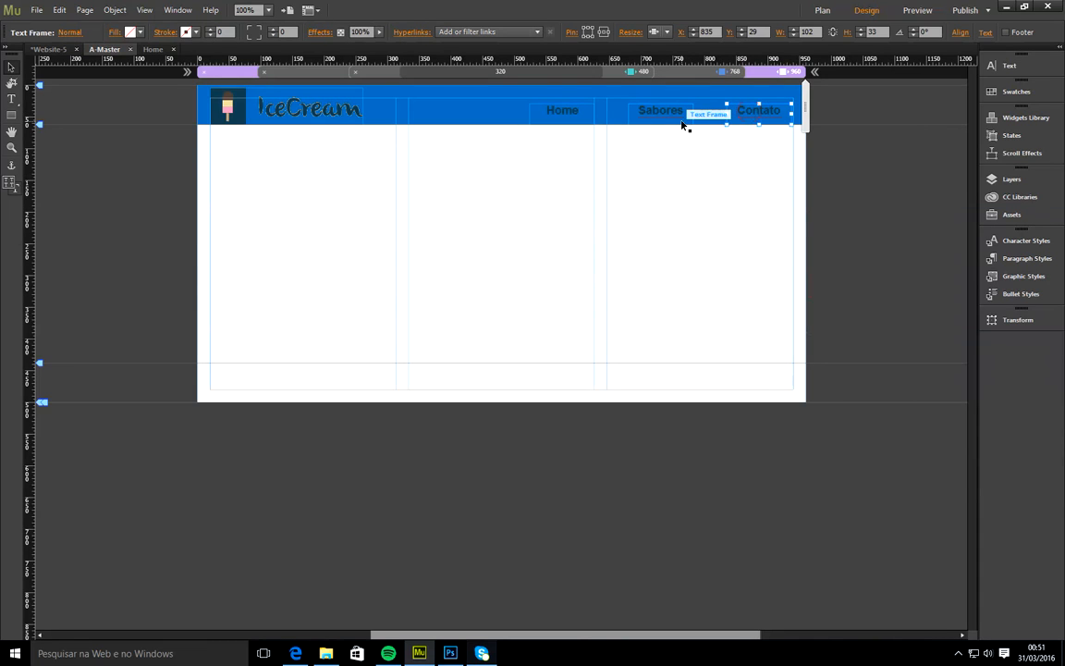
{"action": "left_click", "coordinate": [649, 112], "text": "shift"}
{"action": "left_click", "coordinate": [555, 112], "text": "shift"}
{"action": "right_click", "coordinate": [661, 115]}
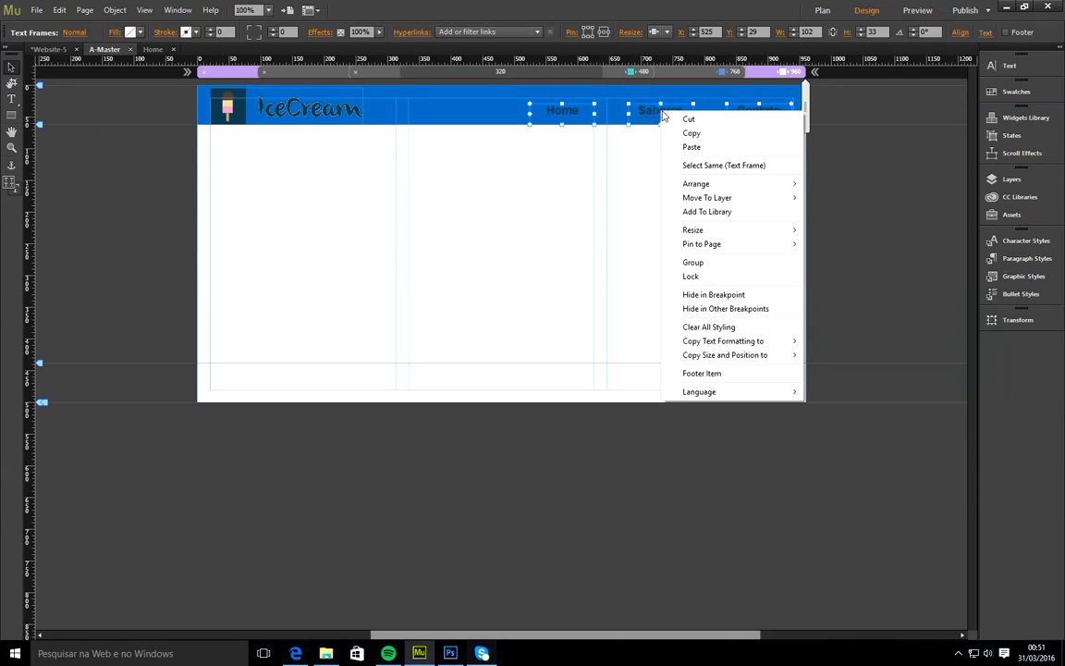
{"action": "left_click", "coordinate": [726, 309]}
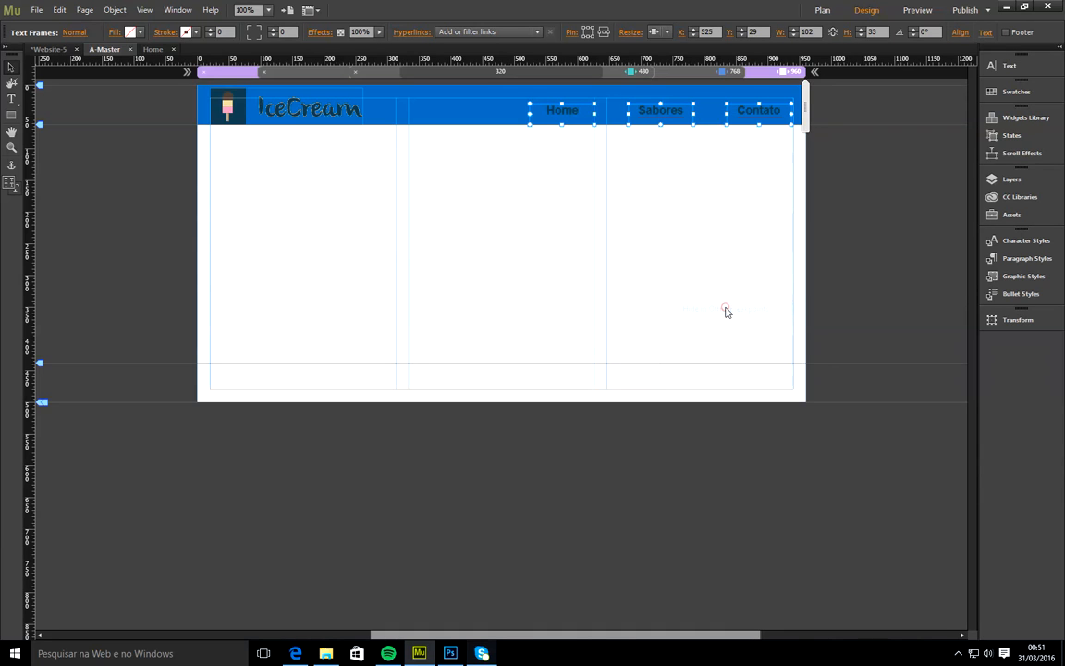
{"action": "left_click", "coordinate": [695, 74]}
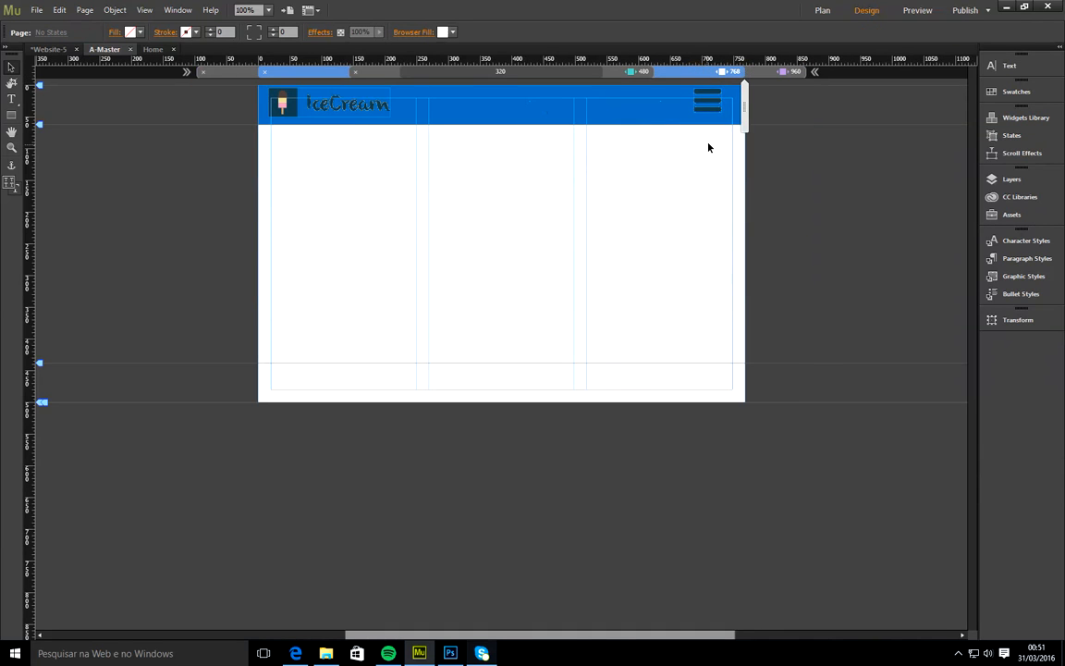
{"action": "left_click", "coordinate": [768, 72]}
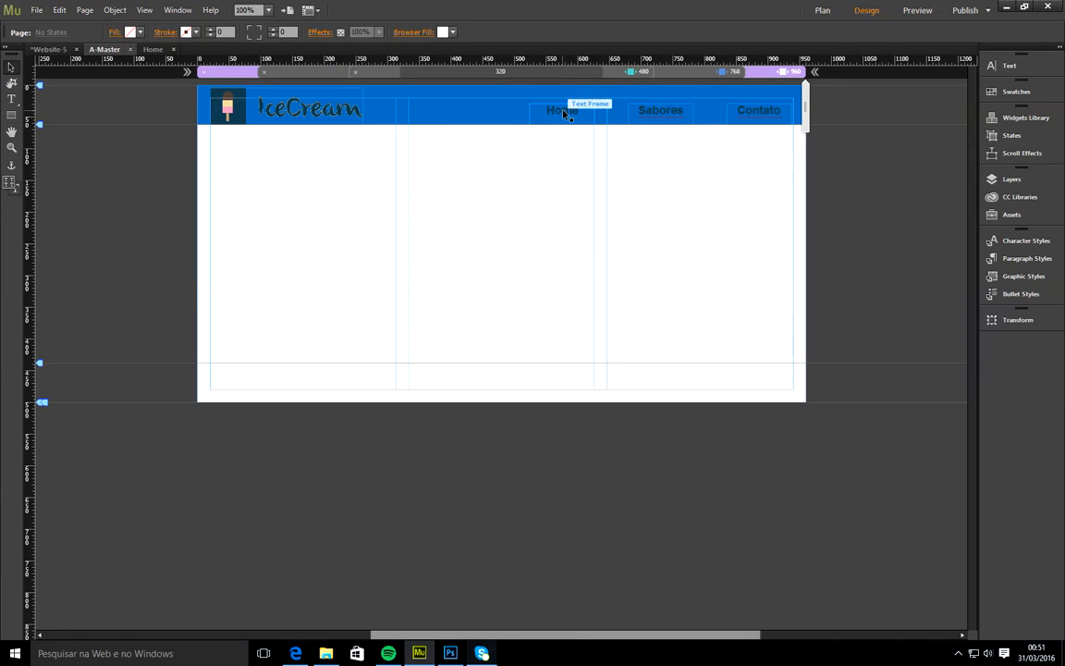
- Move the hamburger menu icon down to Y 13 in the 768 breakpoint
{"action": "left_click", "coordinate": [689, 73]}
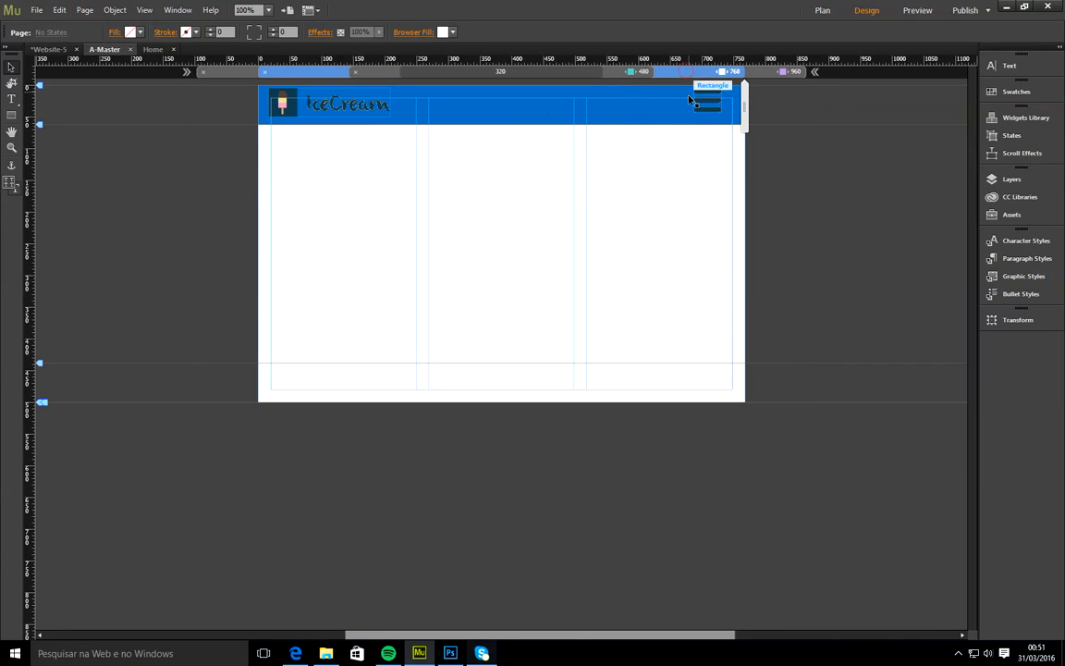
{"action": "left_click", "coordinate": [707, 112]}
{"action": "key", "text": "Down"}
{"action": "key", "text": "Down"}
{"action": "key", "text": "Down"}
{"action": "key", "text": "Down"}
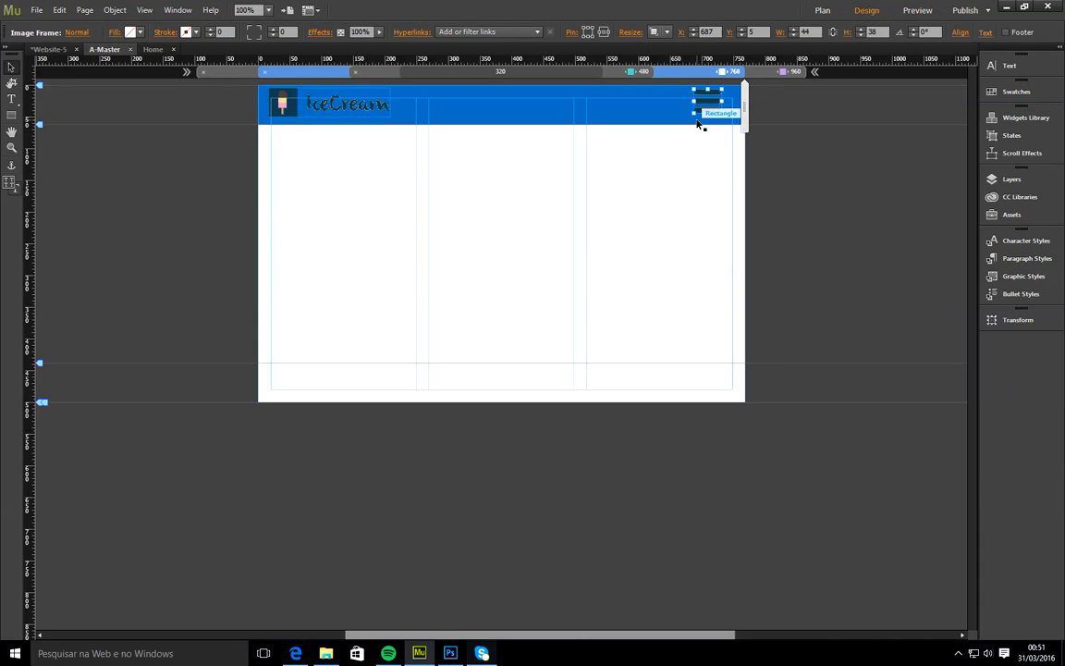
{"action": "key", "text": "Down"}
{"action": "key", "text": "Down"}
- Reduce the blue header rectangle's height to 62 in the 480 breakpoint
{"action": "left_click", "coordinate": [630, 71]}
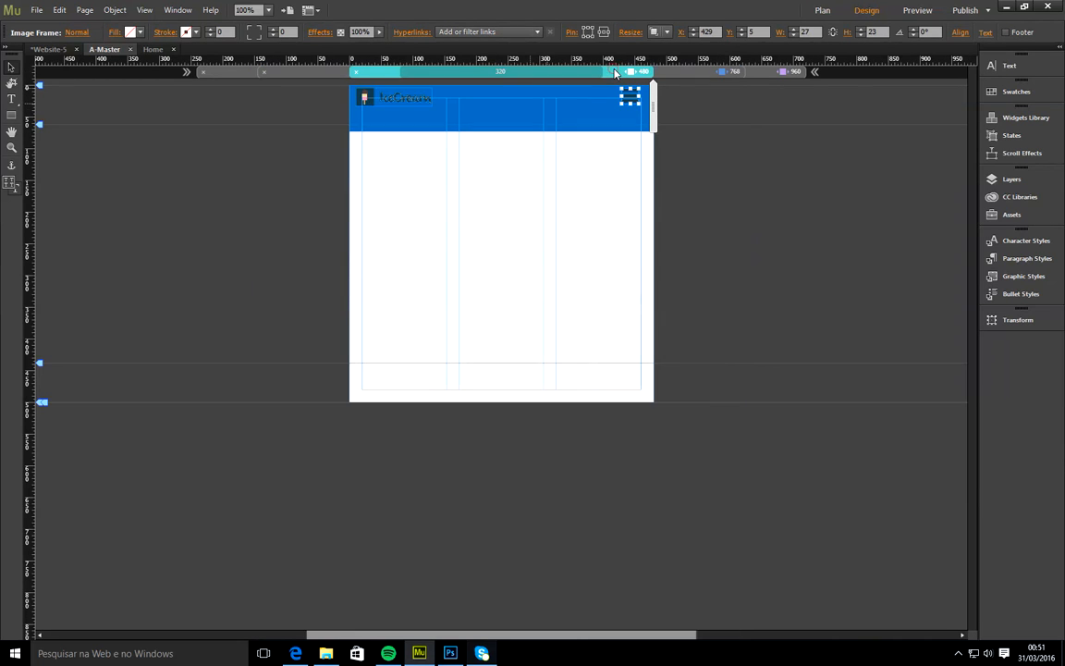
{"action": "left_click", "coordinate": [524, 129]}
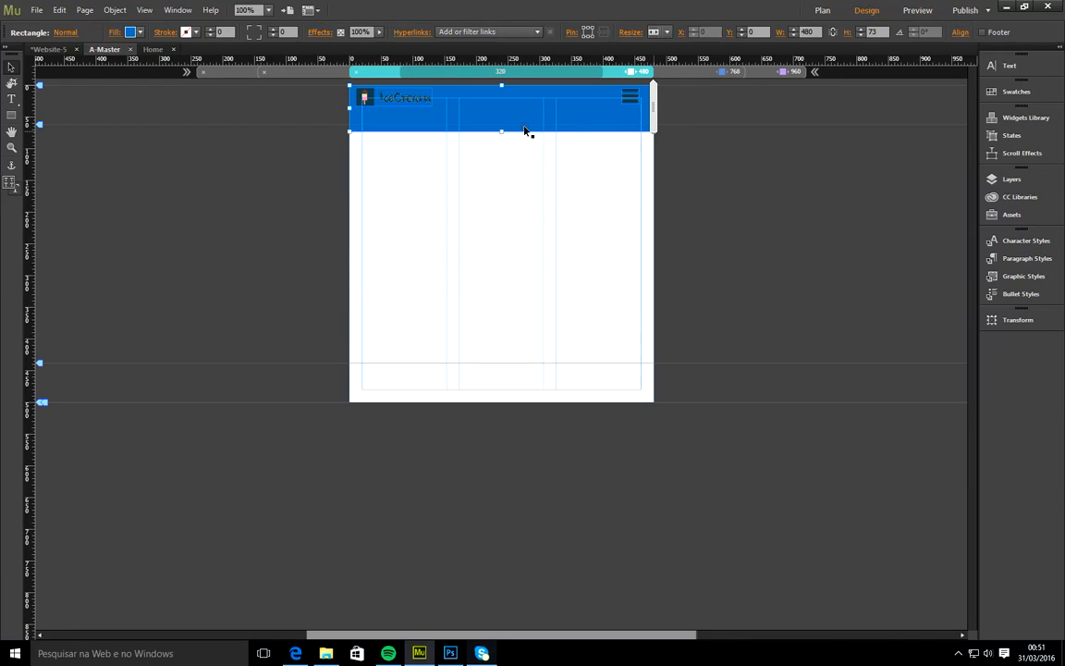
{"action": "left_click_drag", "start_coordinate": [502, 131], "coordinate": [503, 128]}
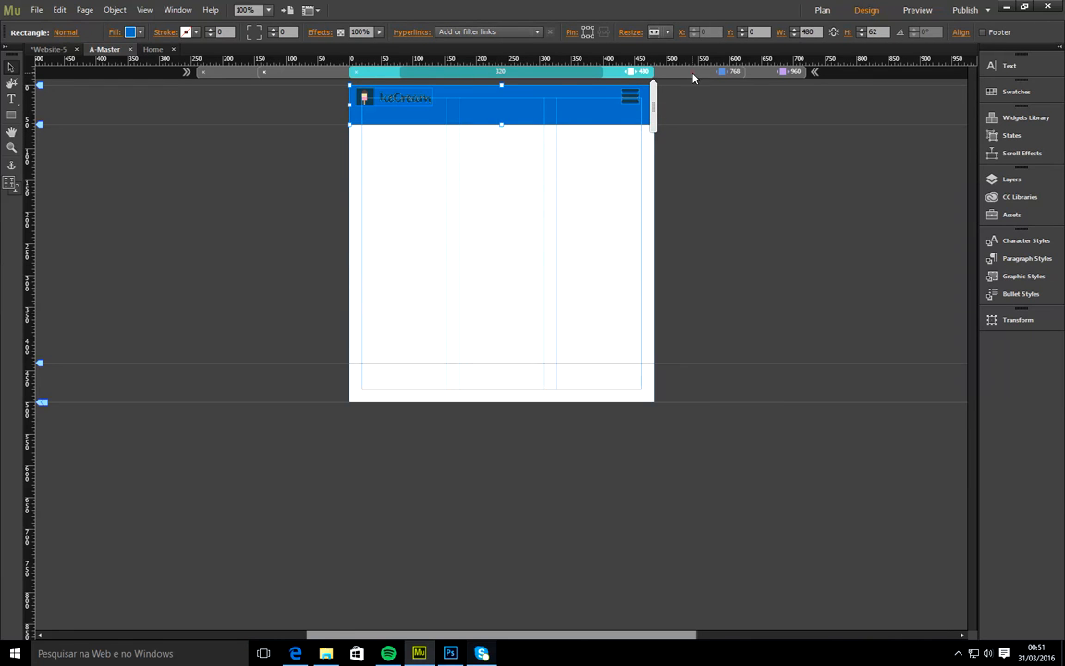
- Set the hamburger menu icon's resize option to None in the 768 breakpoint
{"action": "left_click", "coordinate": [724, 71]}
{"action": "left_click", "coordinate": [711, 112]}
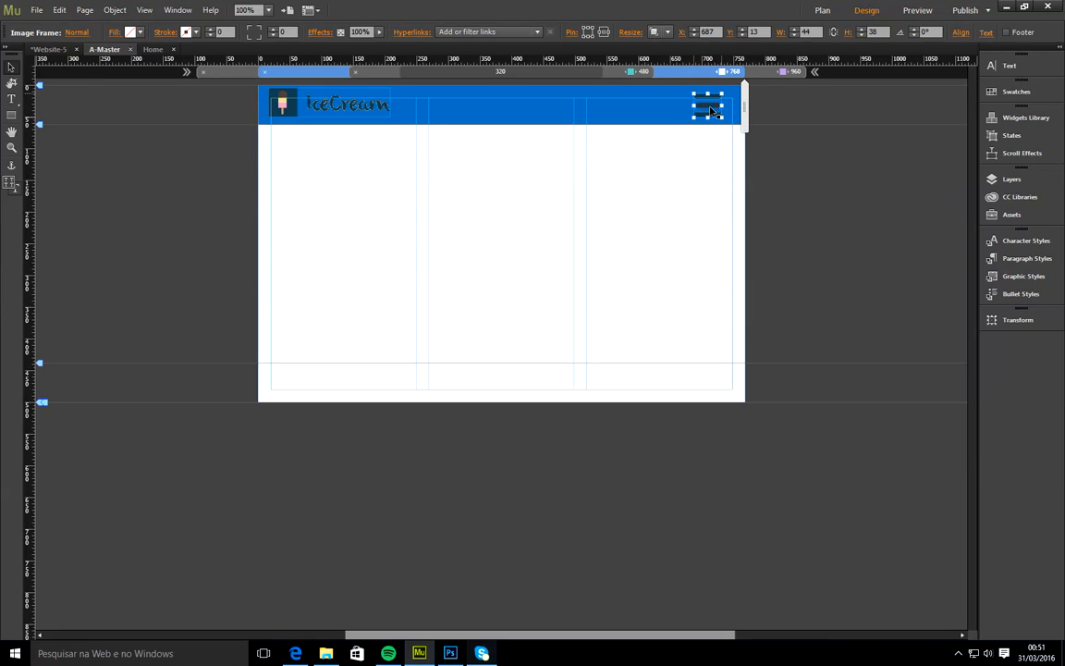
{"action": "left_click", "coordinate": [662, 32]}
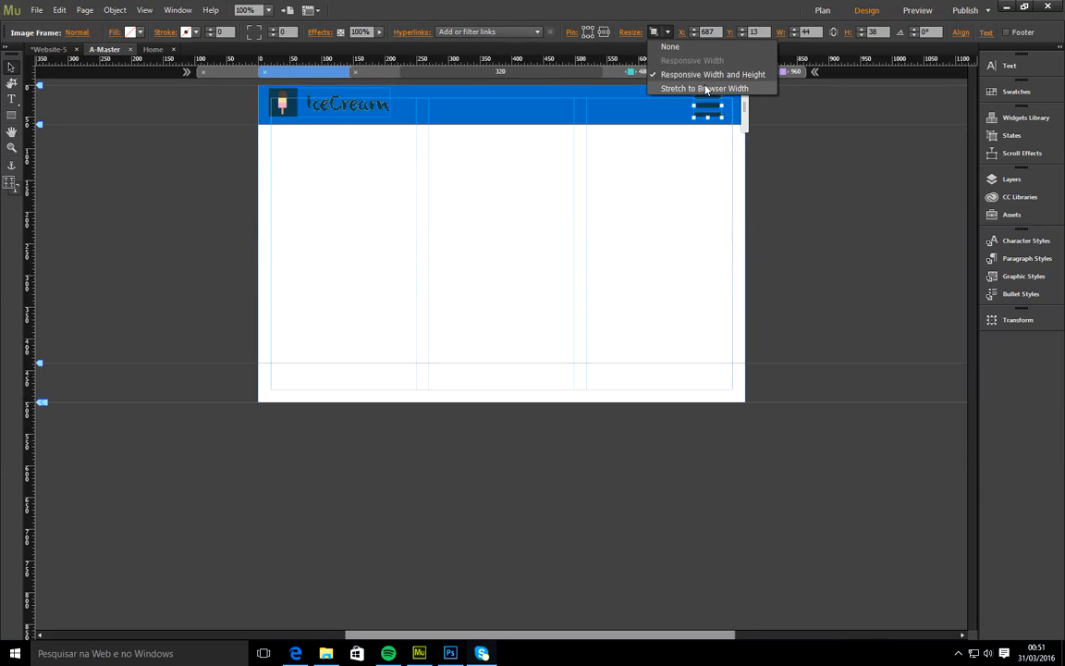
{"action": "left_click", "coordinate": [679, 50]}
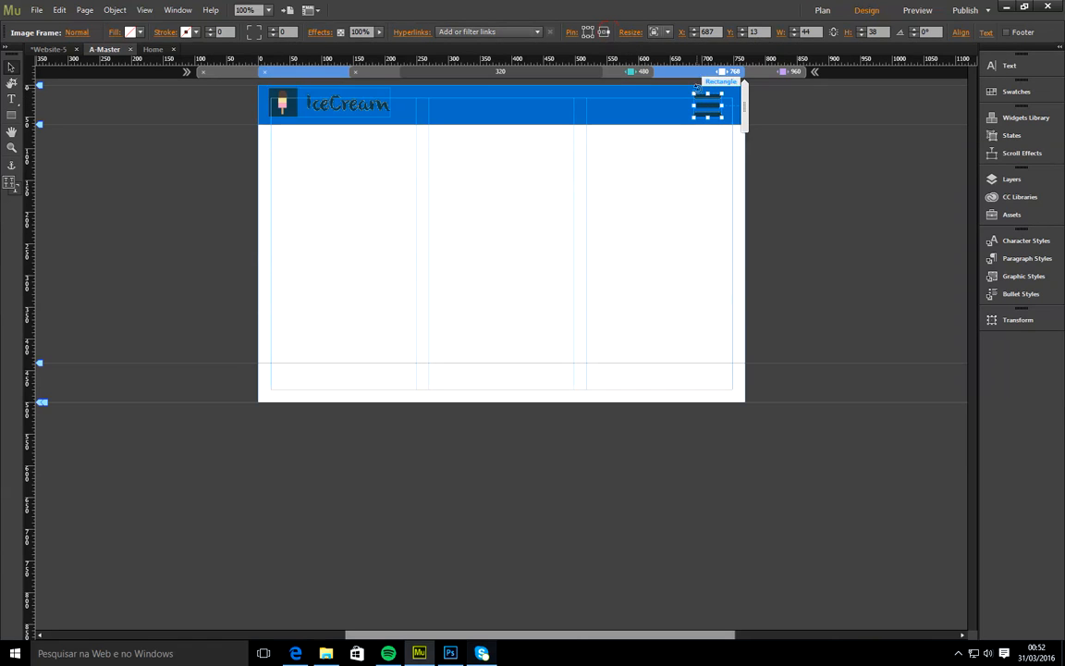
- Check how the header adapts just below 768 and at the 960 breakpoint, and return to the 768 breakpoint
{"action": "mouse_move", "coordinate": [735, 114]}
{"action": "left_mouse_down"}
{"action": "mouse_move", "coordinate": [700, 112]}
{"action": "mouse_move", "coordinate": [736, 112]}
{"action": "left_mouse_up"}
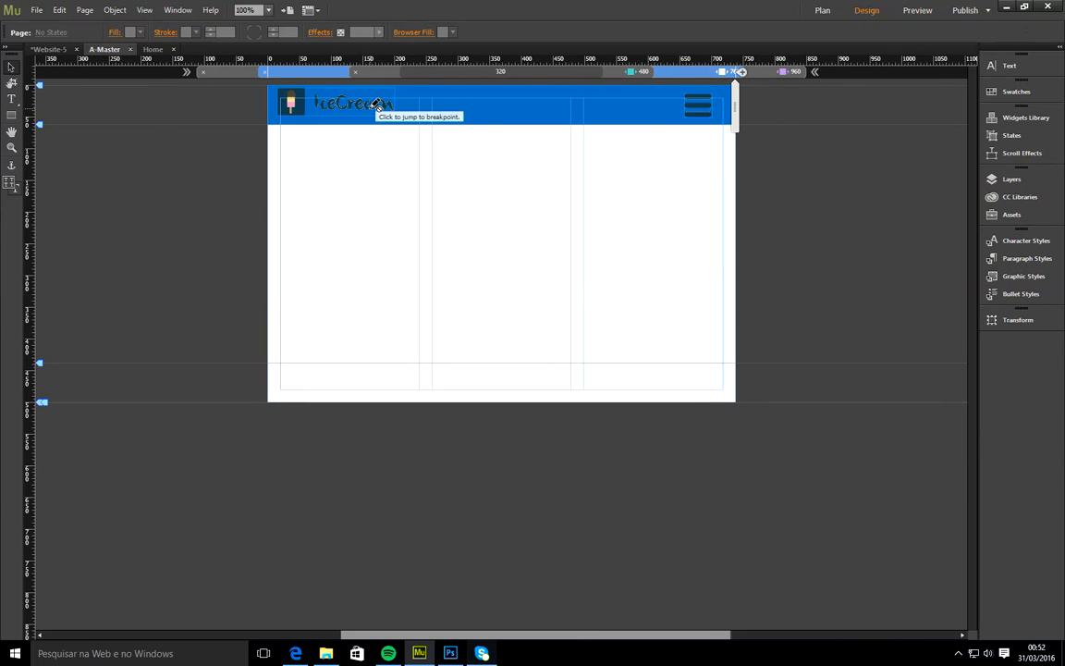
{"action": "left_click", "coordinate": [768, 72]}
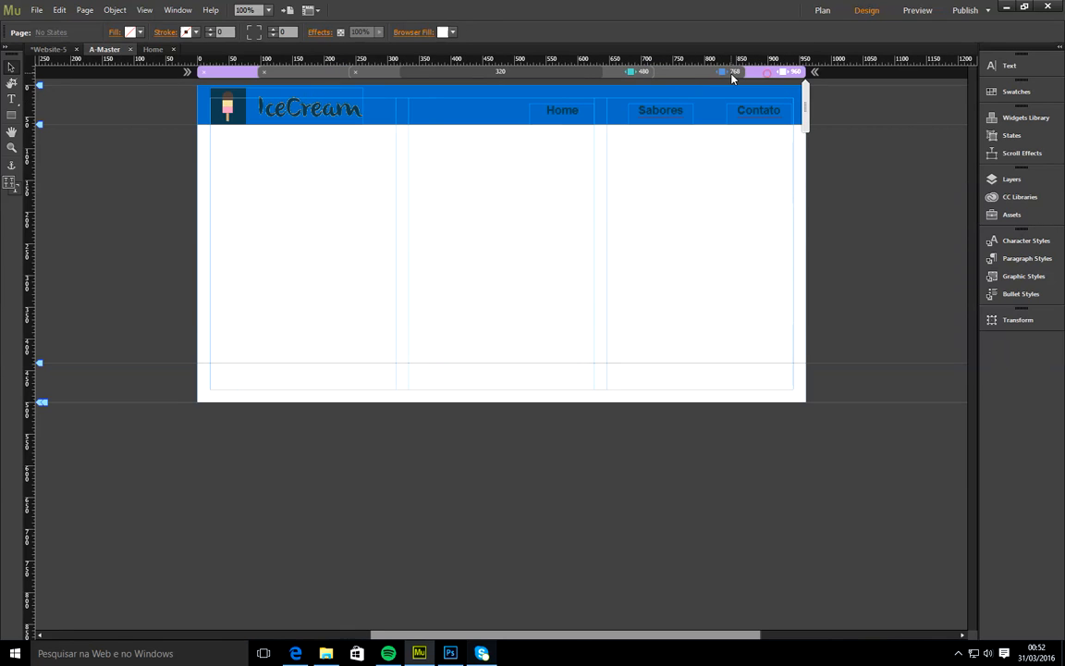
{"action": "left_click", "coordinate": [713, 73]}
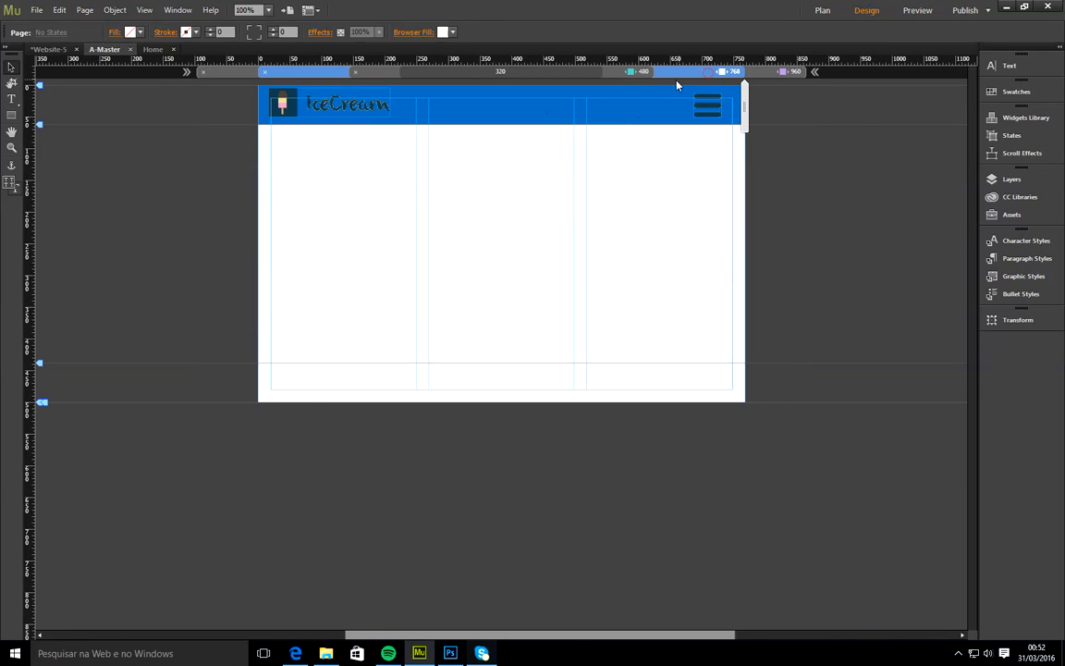
- Enlarge the IceCream logo to about 222 by 53 at X 20 in the 768 breakpoint and set its resize option to None
{"action": "left_click", "coordinate": [339, 108]}
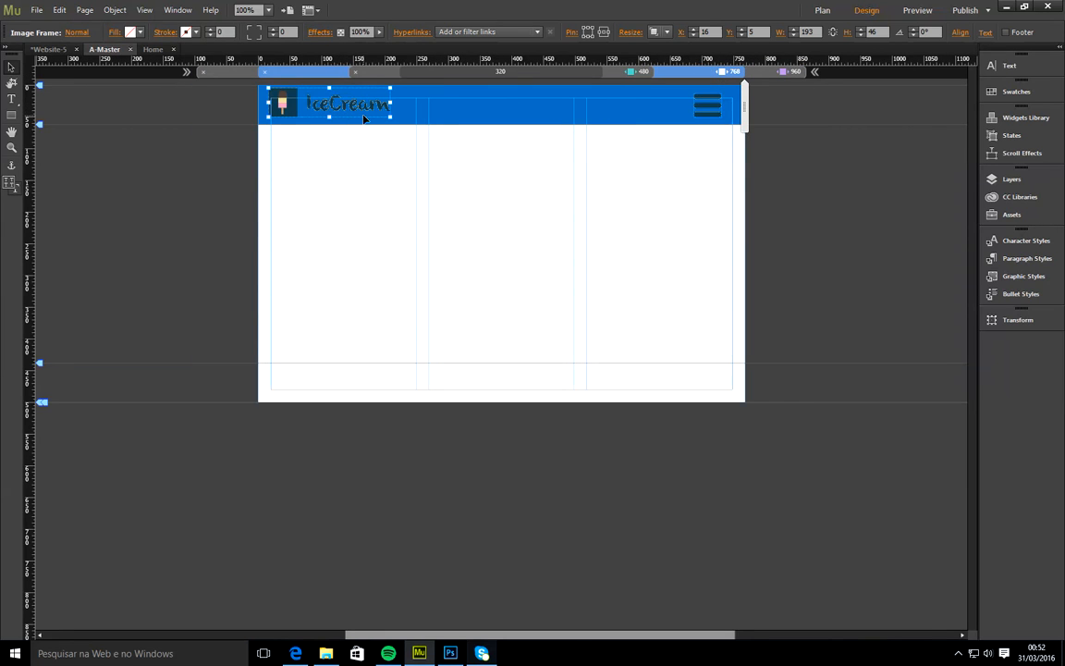
{"action": "left_click_drag", "start_coordinate": [390, 116], "coordinate": [411, 121]}
{"action": "key", "text": "Right"}
{"action": "key", "text": "Right"}
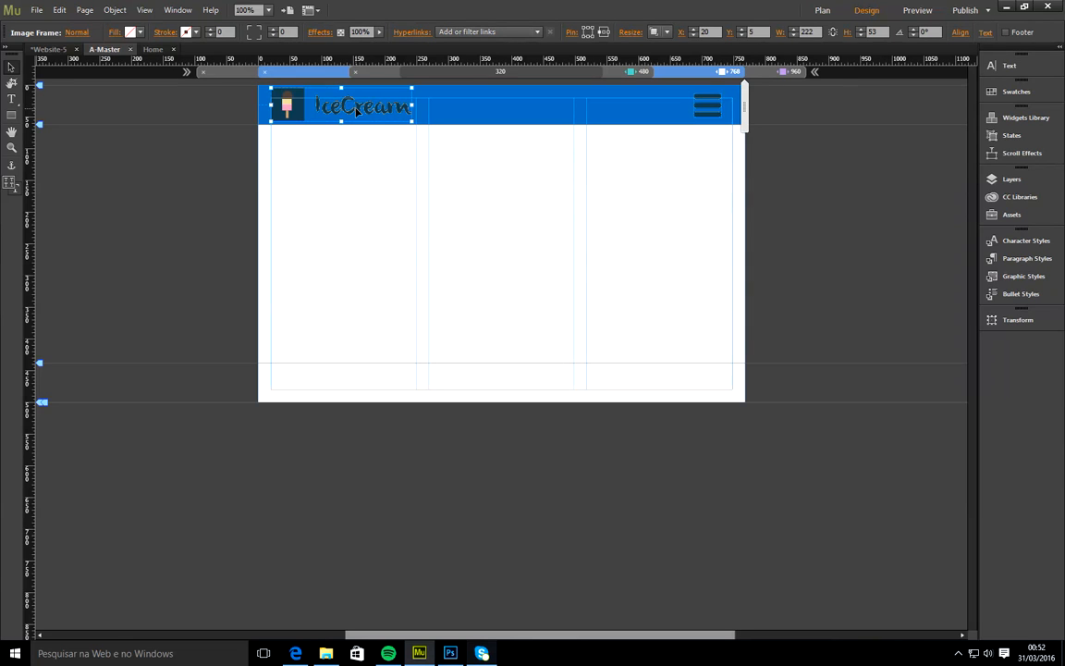
{"action": "left_click", "coordinate": [658, 32]}
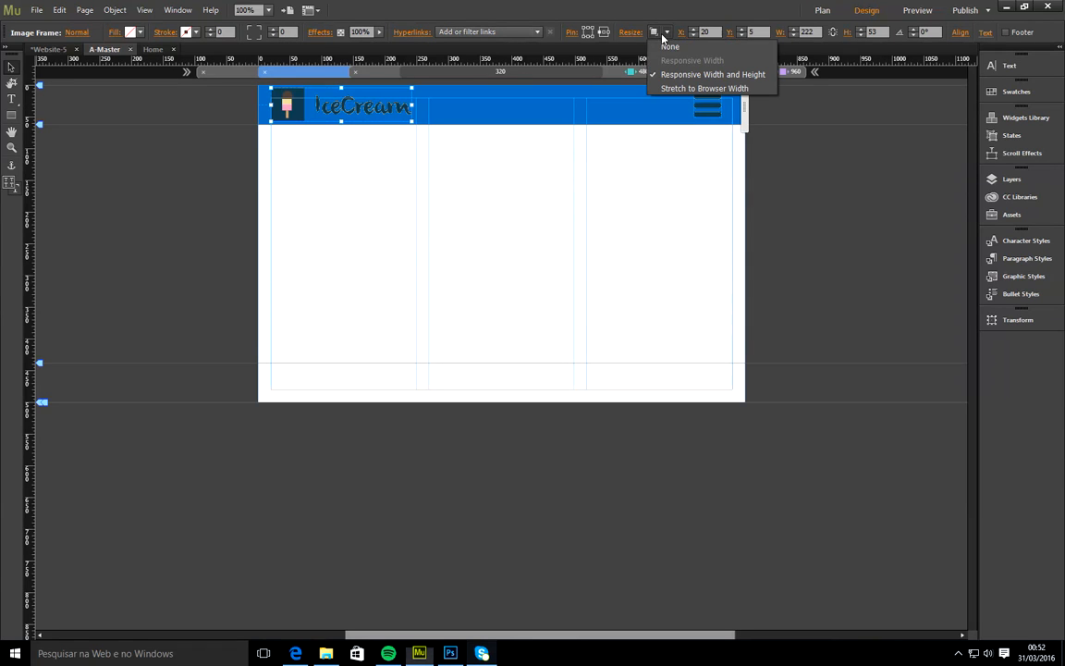
{"action": "left_click", "coordinate": [676, 48]}
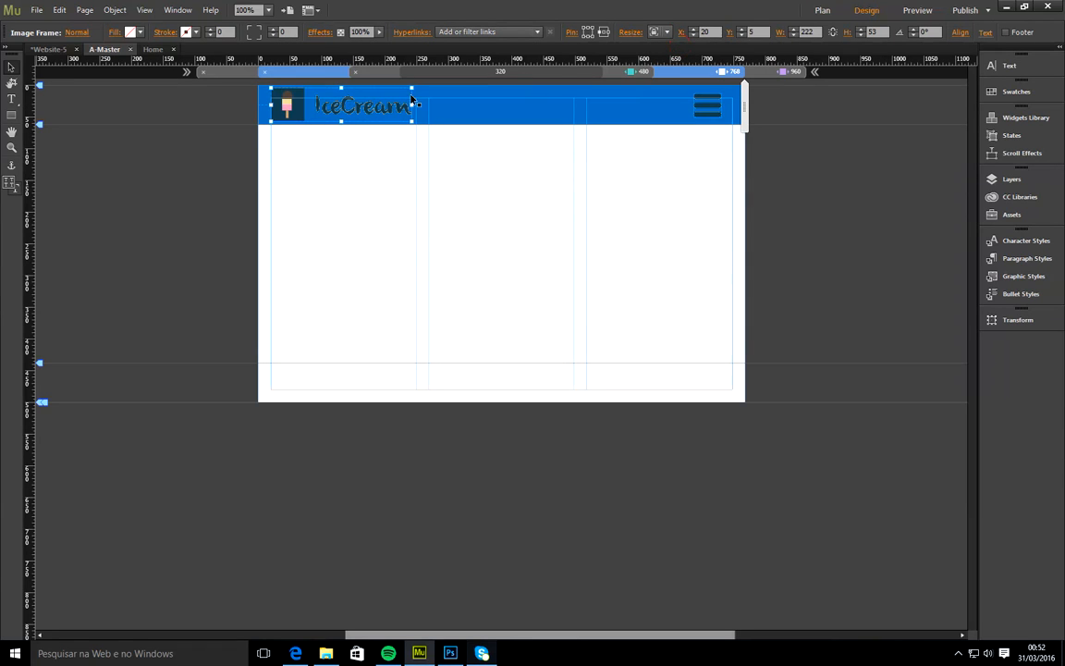
- Set the hamburger menu icon's resize option to None in the 480 breakpoint
{"action": "left_click", "coordinate": [617, 72]}
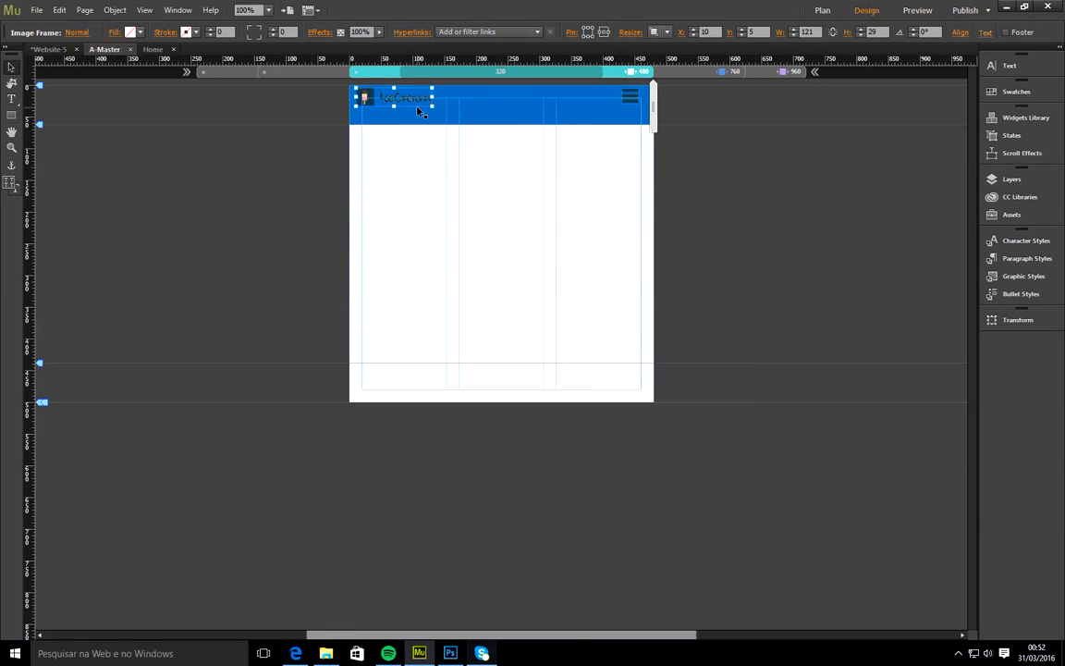
{"action": "left_click", "coordinate": [628, 96]}
{"action": "left_click", "coordinate": [668, 32]}
{"action": "left_click", "coordinate": [681, 48]}
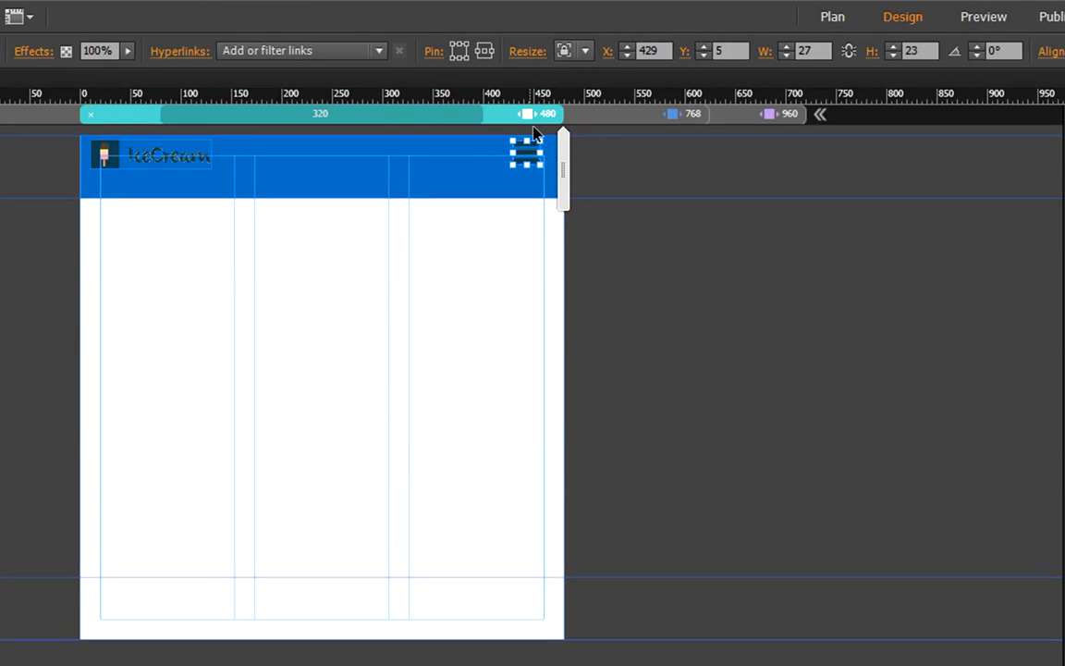
- Match the 480 breakpoint's menu icon to its 768 size by setting its width to 44 and height to 38
{"action": "left_click", "coordinate": [625, 113]}
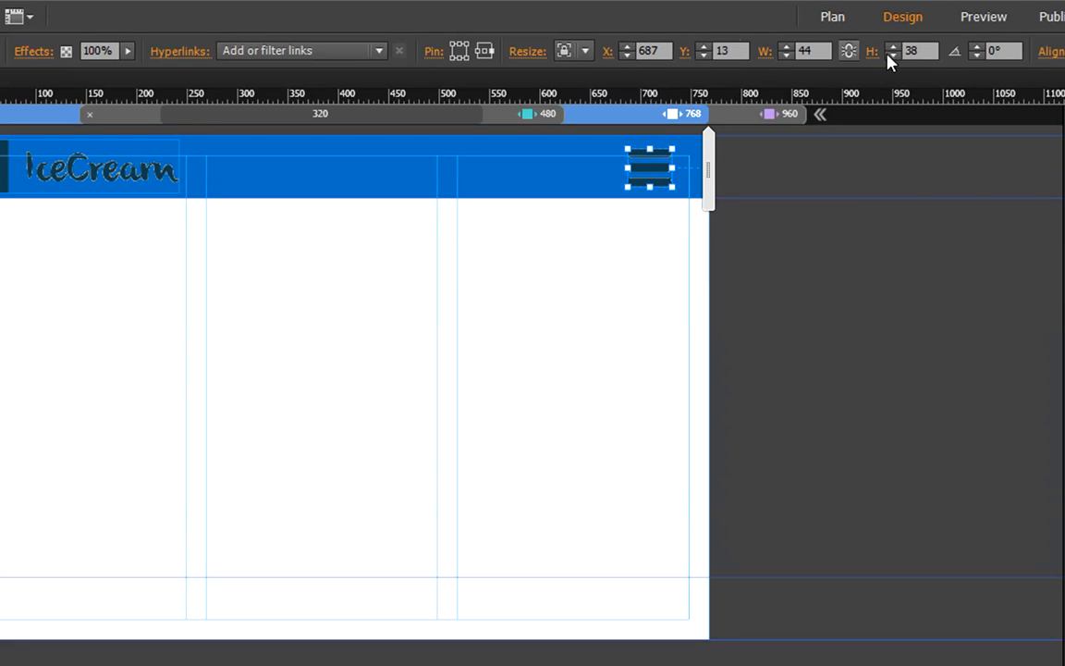
{"action": "left_click", "coordinate": [517, 114]}
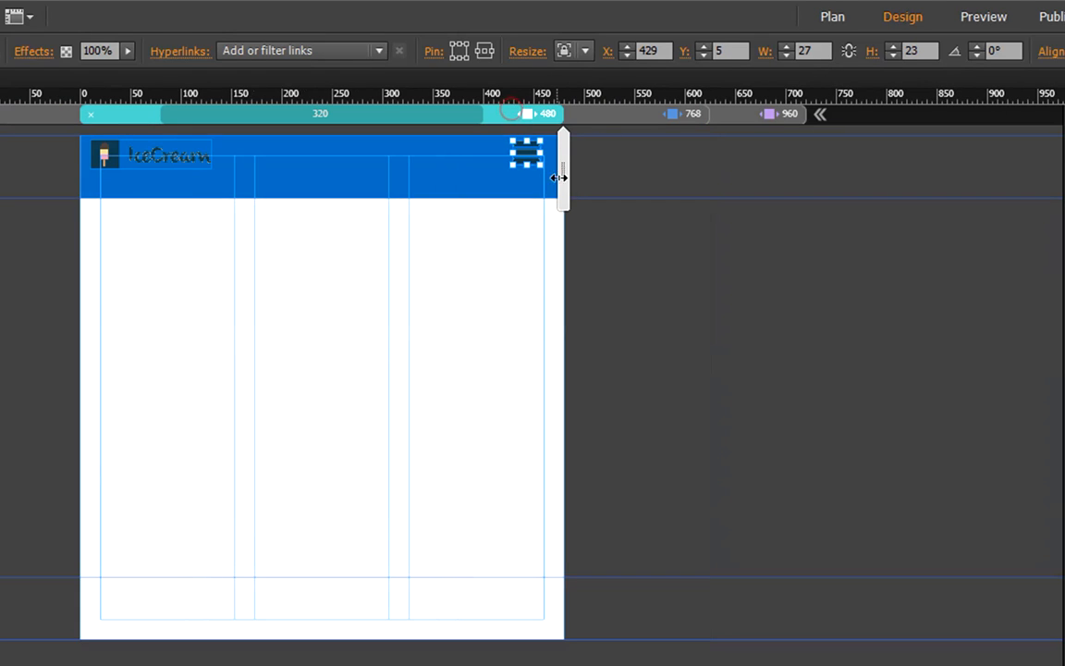
{"action": "double_click", "coordinate": [814, 50]}
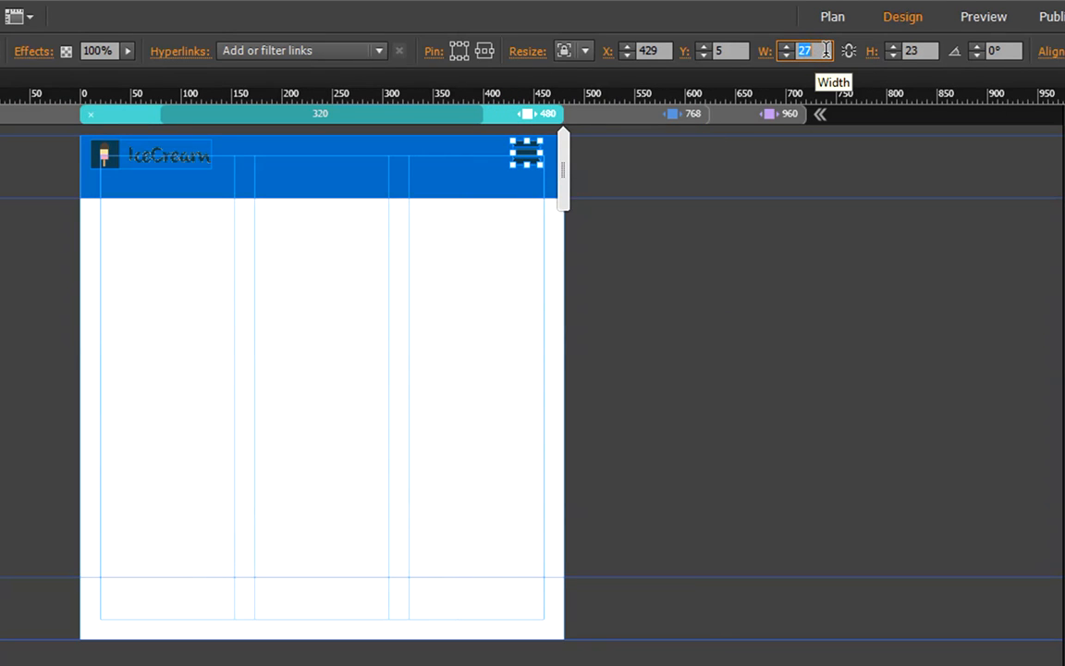
{"action": "type", "text": "44"}
{"action": "double_click", "coordinate": [895, 51]}
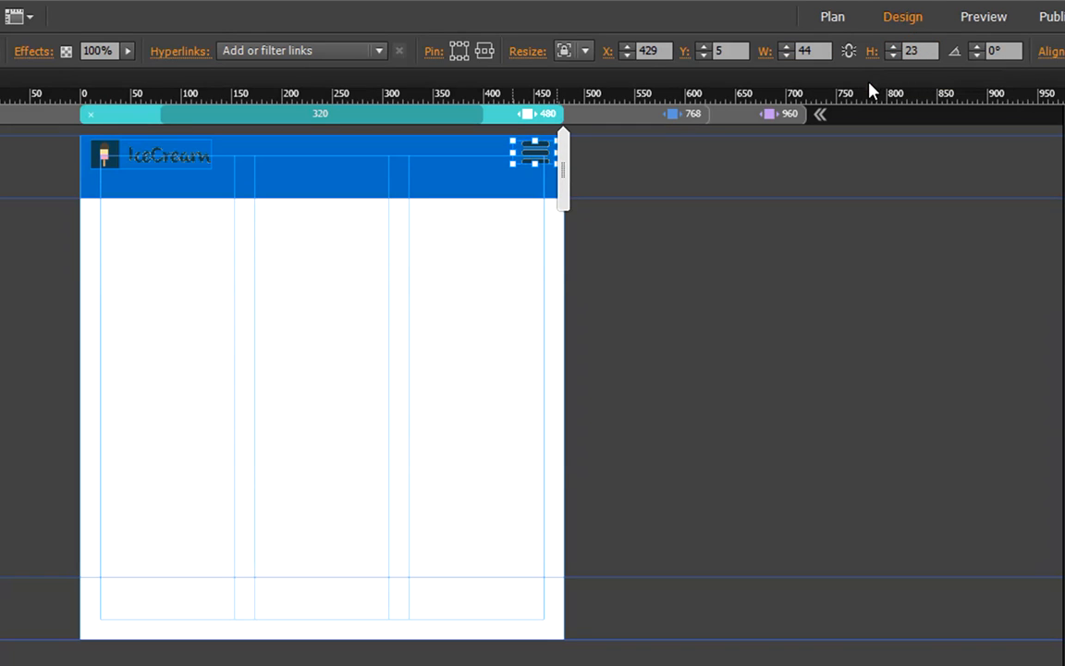
{"action": "double_click", "coordinate": [920, 50]}
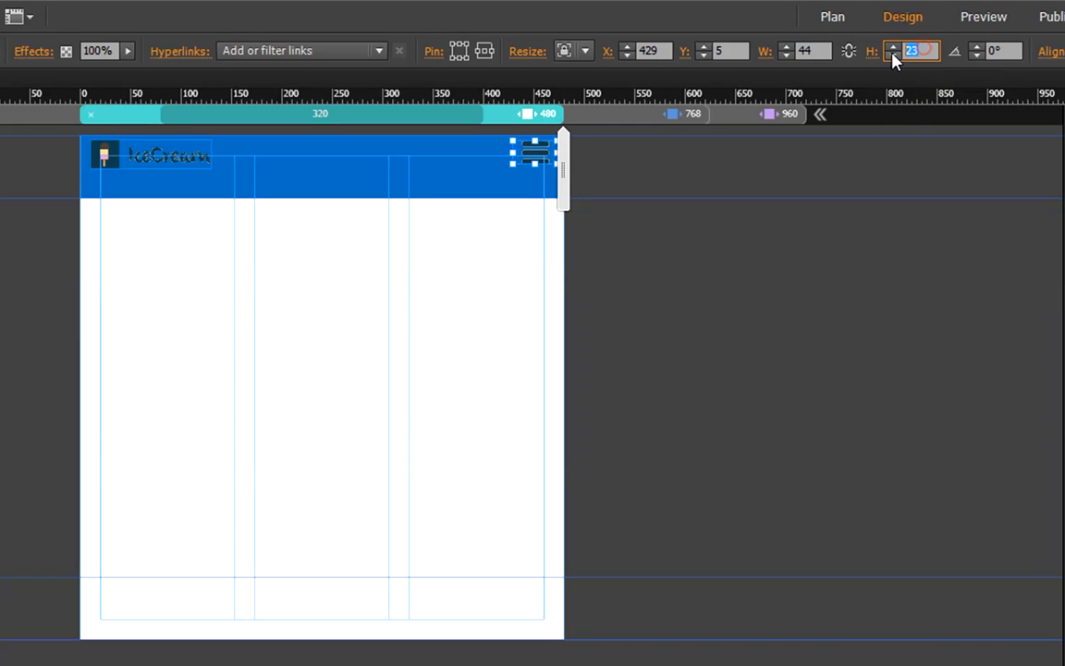
{"action": "type", "text": "38"}
{"action": "key", "text": "Return"}
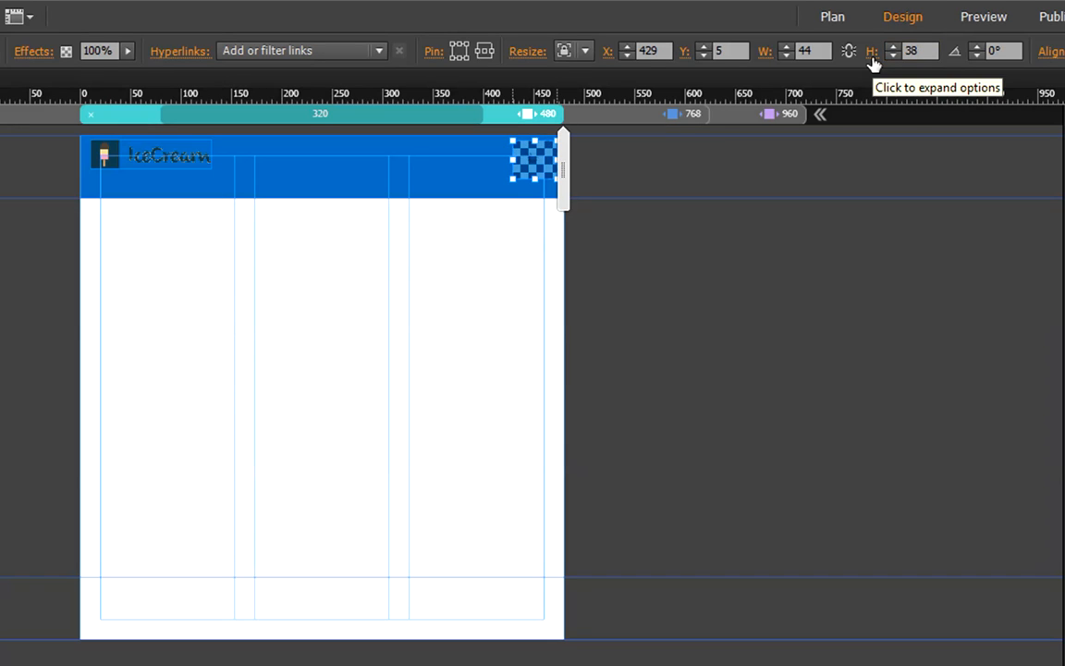
- Reposition the resized menu icon against the right column guide at X 416, Y 11 in the 480 breakpoint
{"action": "left_click_drag", "start_coordinate": [538, 169], "coordinate": [525, 178]}
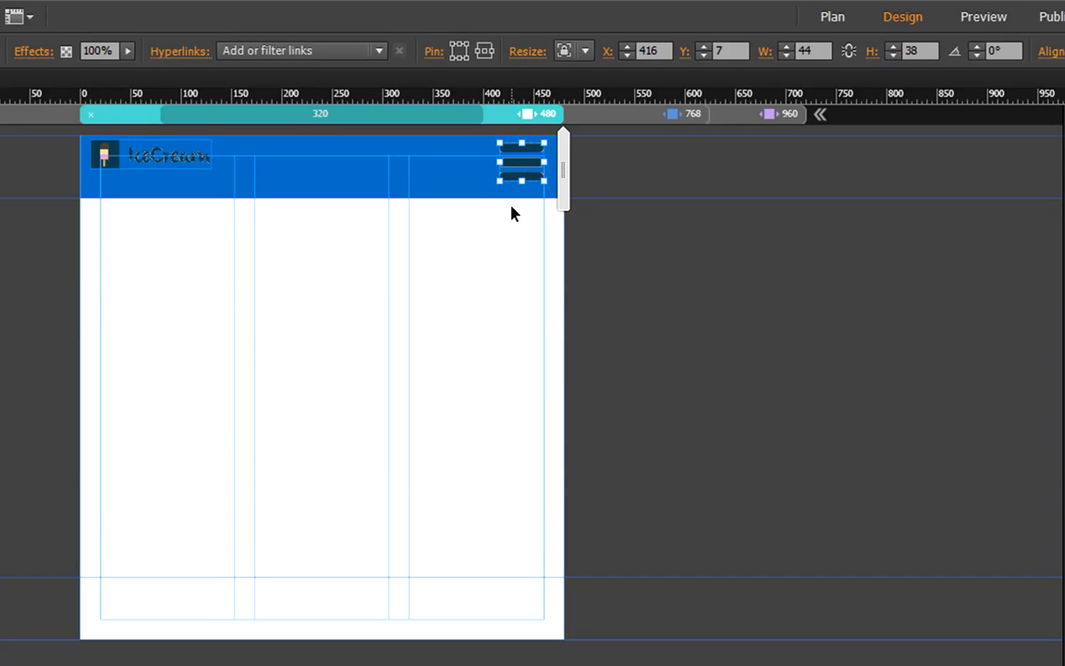
{"action": "key", "text": "Down"}
{"action": "key", "text": "Down"}
{"action": "key", "text": "Down"}
{"action": "key", "text": "Down"}
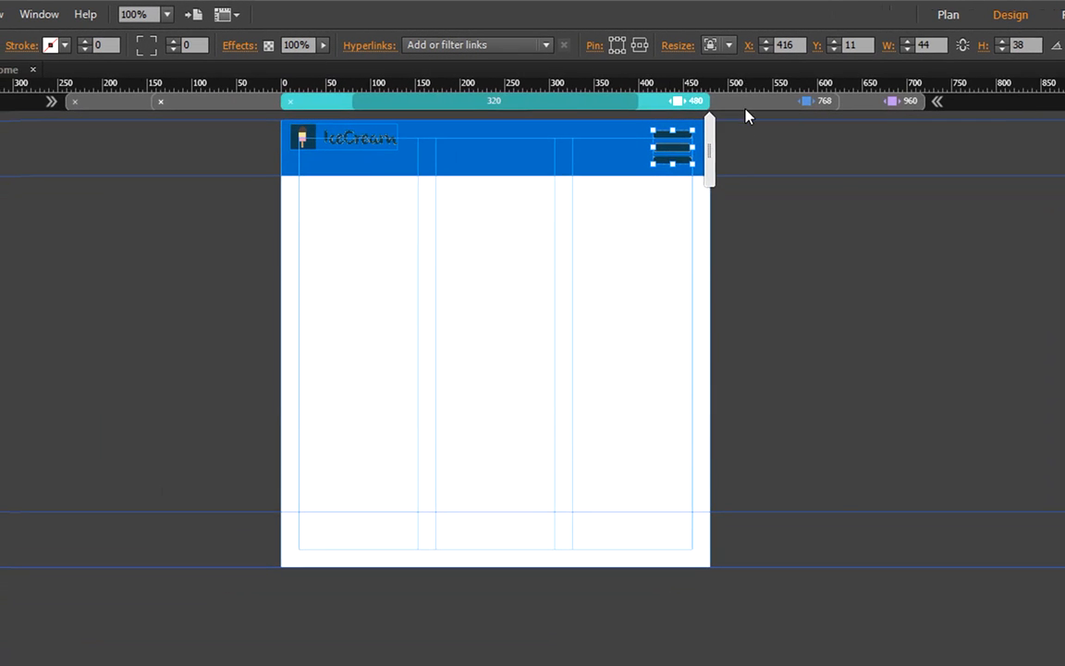
- Match the IceCream logo's width in the 480 breakpoint to its 768 size by setting it to 222
{"action": "left_click", "coordinate": [748, 102]}
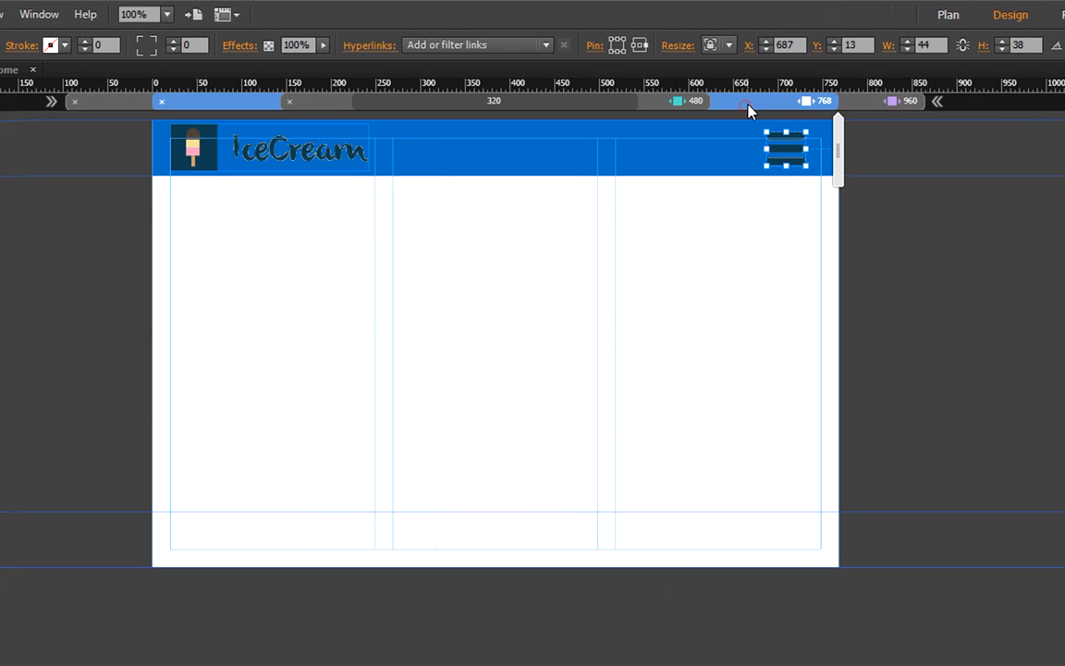
{"action": "left_click", "coordinate": [278, 159]}
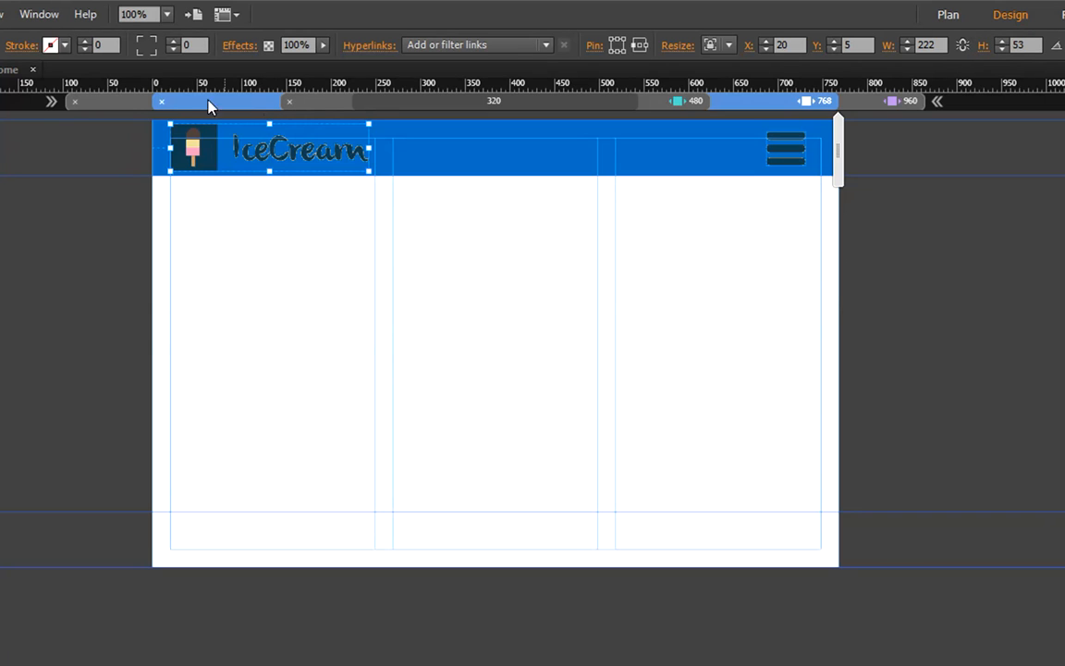
{"action": "left_click", "coordinate": [144, 104]}
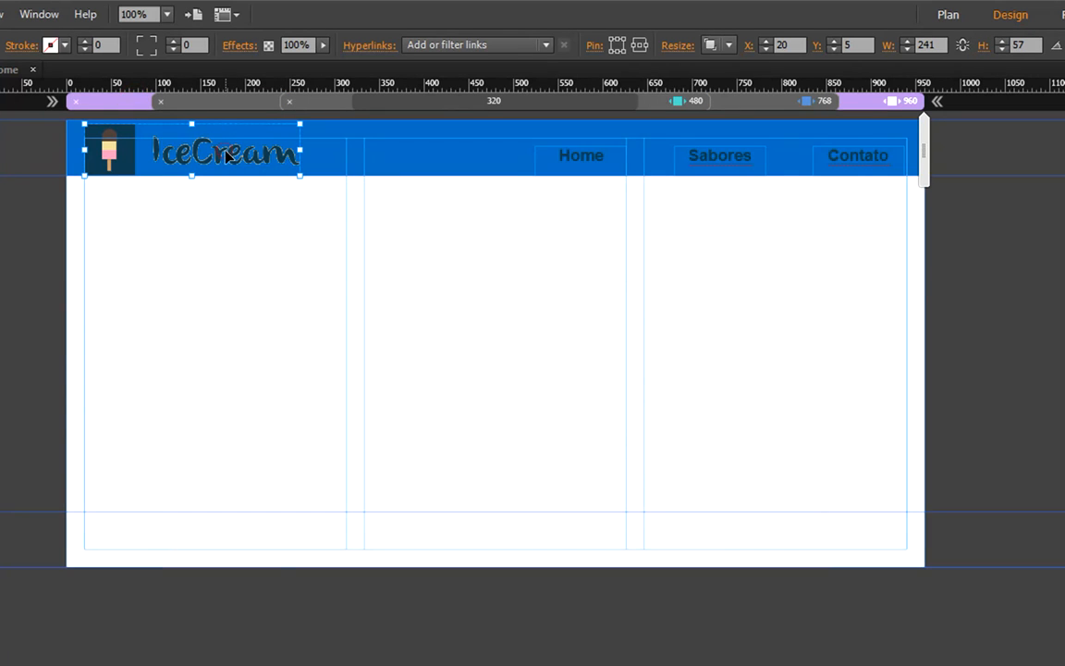
{"action": "left_click", "coordinate": [340, 102]}
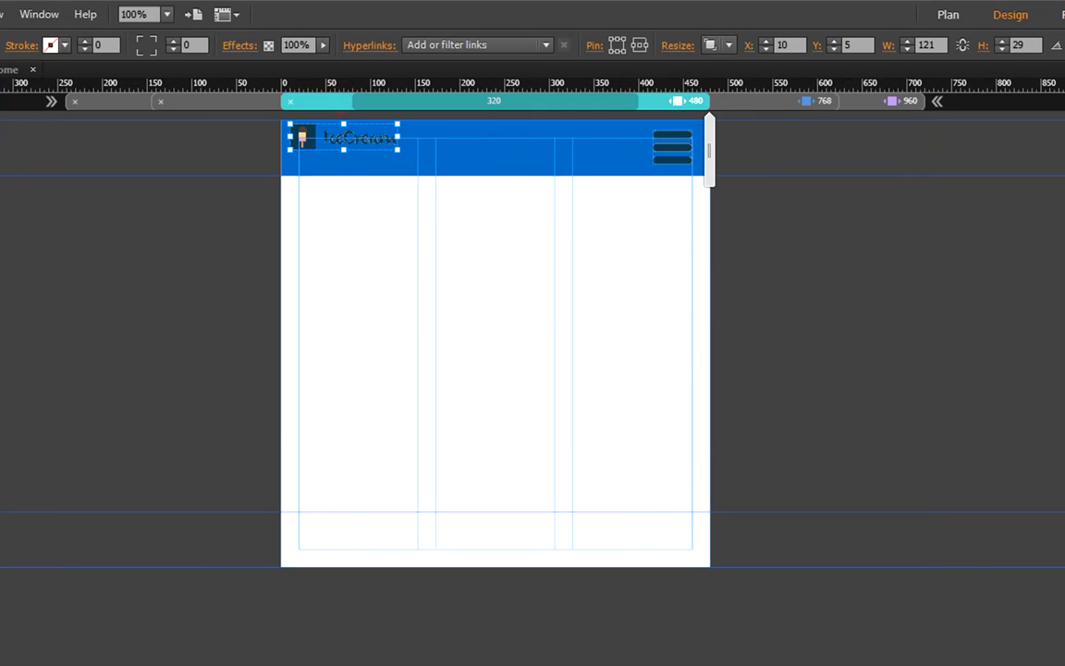
{"action": "left_click", "coordinate": [929, 45]}
{"action": "type", "text": "222"}
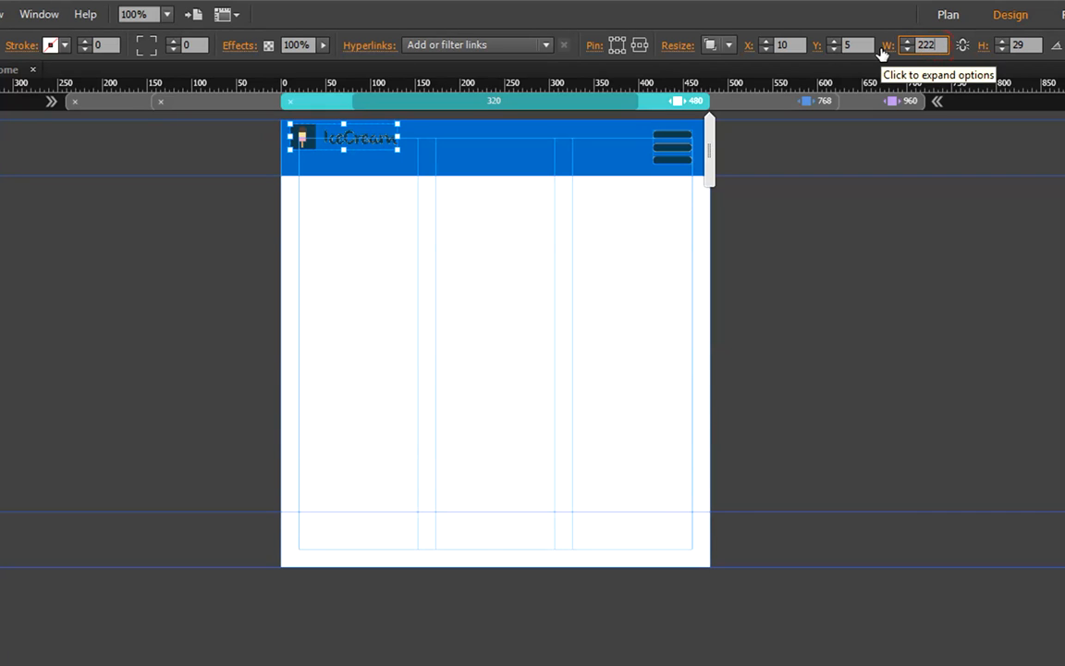
{"action": "left_click", "coordinate": [1030, 46]}
{"action": "key", "text": "Return"}
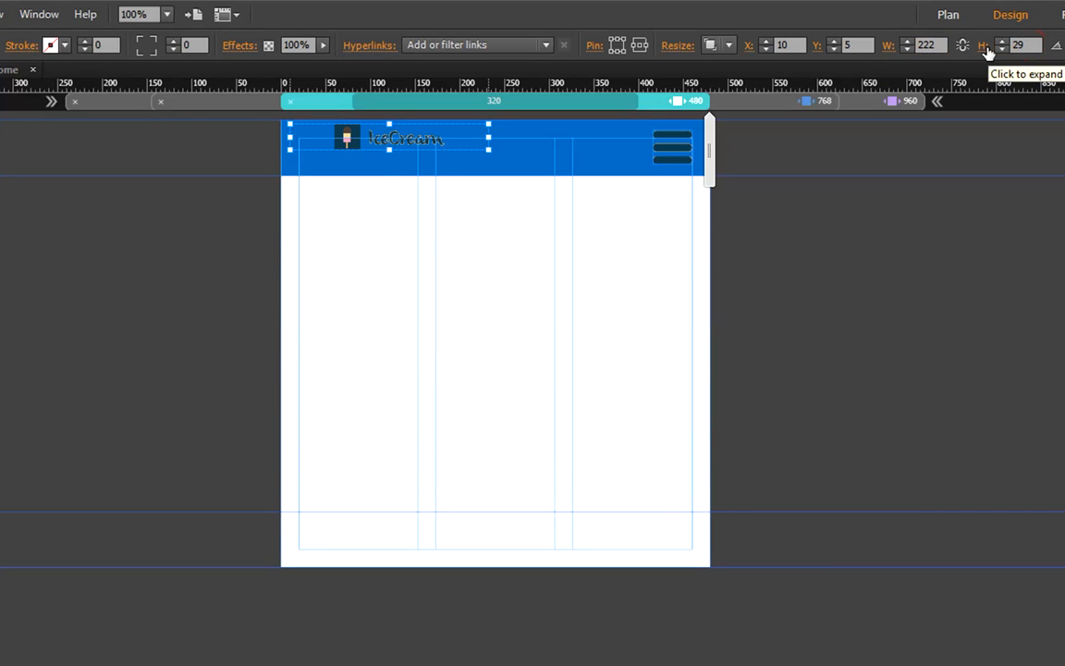
- Set the IceCream logo's height to 23 in the 480 breakpoint
{"action": "left_click_drag", "start_coordinate": [1040, 45], "coordinate": [994, 48]}
{"action": "type", "text": "23"}
{"action": "key", "text": "Return"}
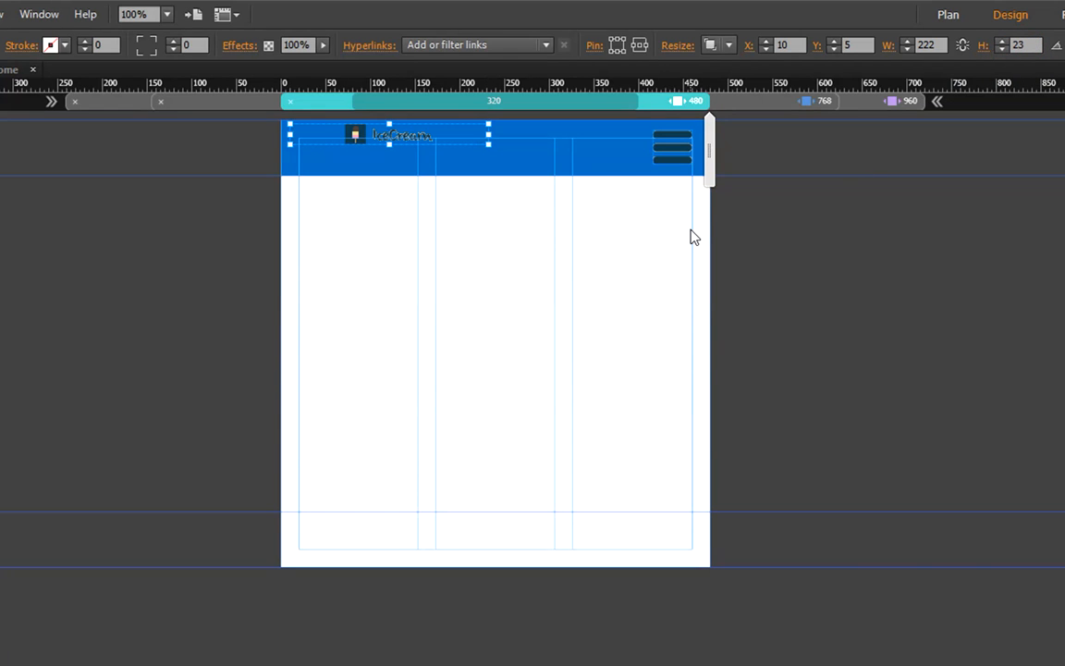
- Check the logo's height in the 768 breakpoint and set the same height of 53 in the 480 breakpoint
{"action": "left_click", "coordinate": [734, 102]}
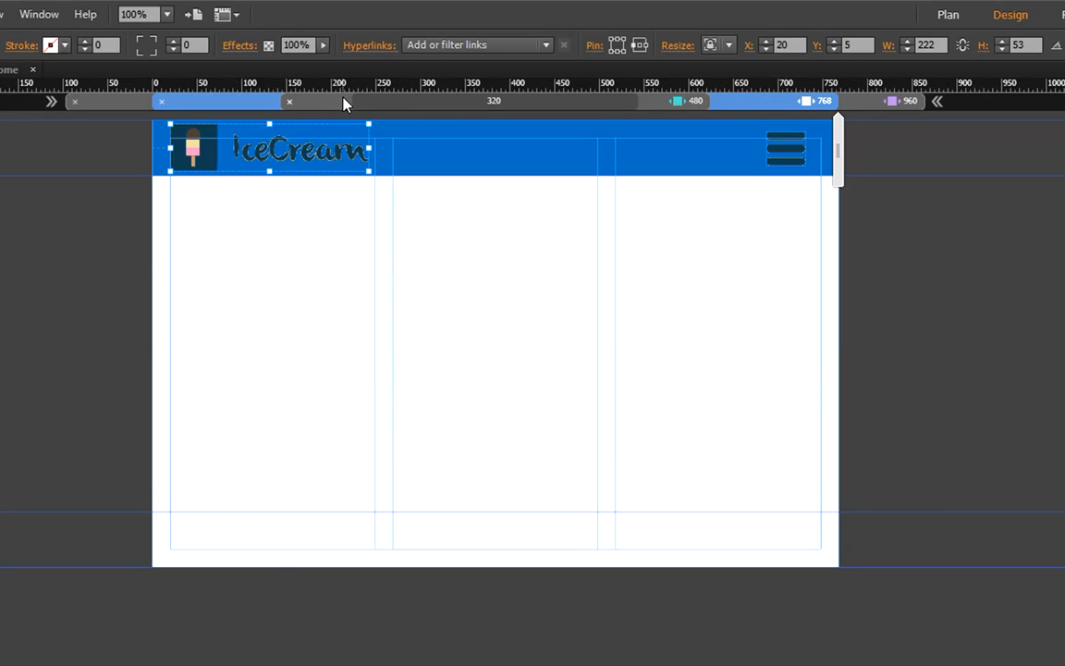
{"action": "left_click", "coordinate": [659, 103]}
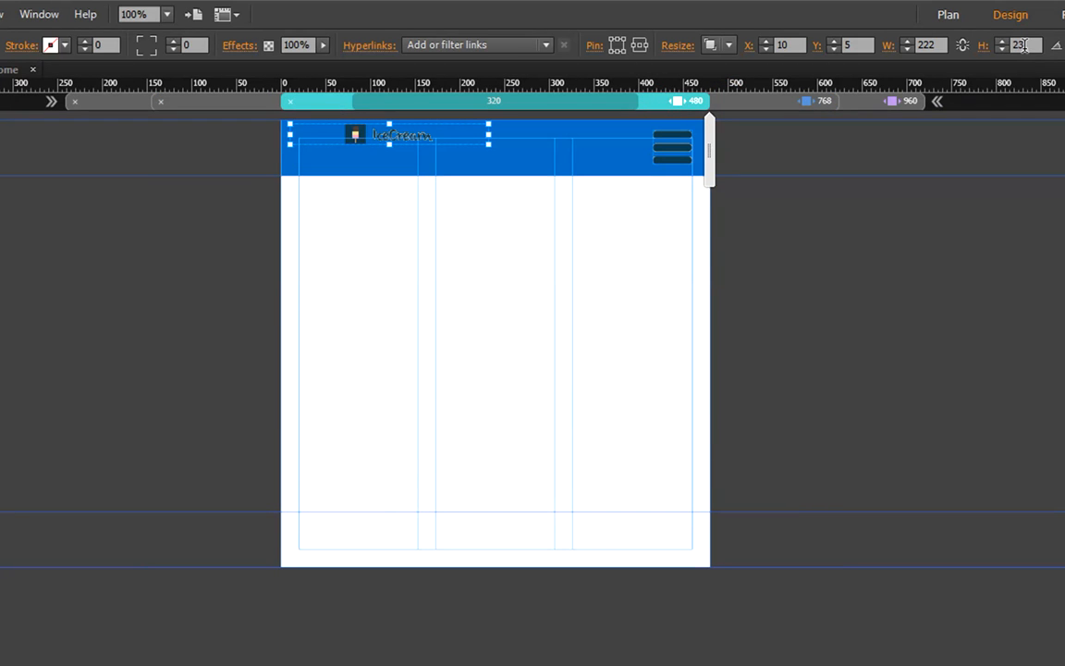
{"action": "left_click", "coordinate": [905, 266]}
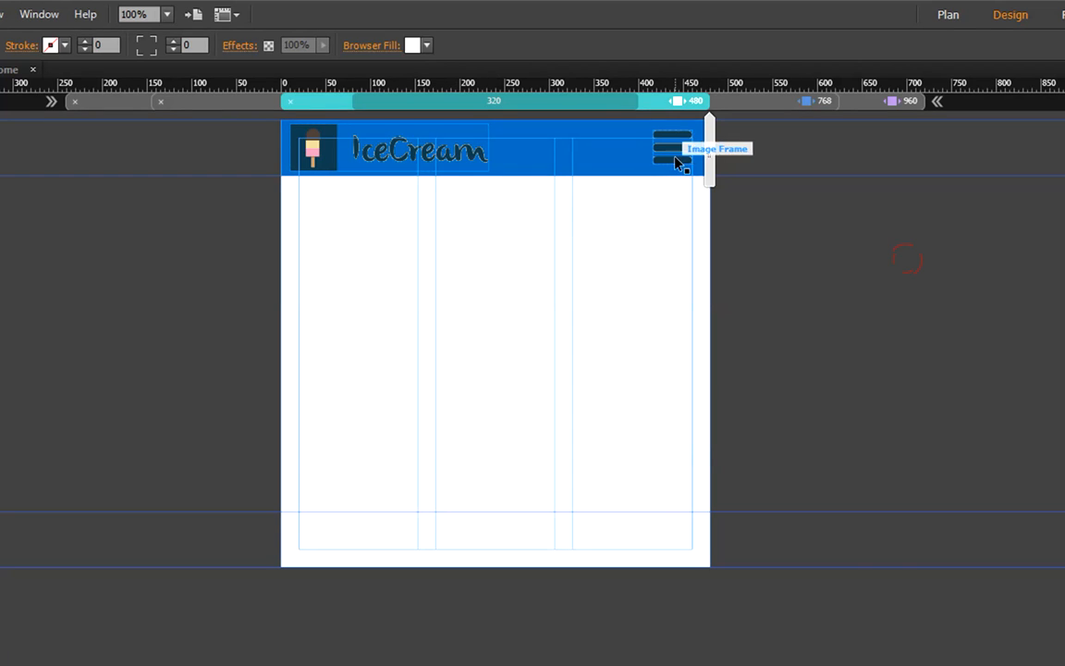
- Compare the master page header across the 480, 768 and 960 breakpoints
{"action": "left_click", "coordinate": [744, 102]}
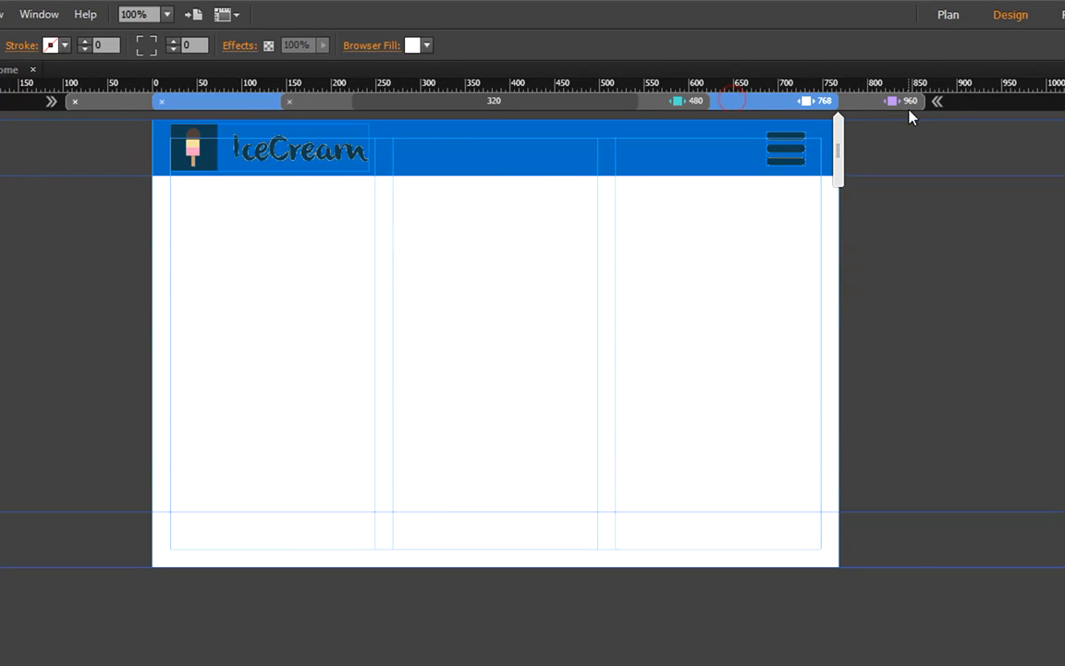
{"action": "left_click", "coordinate": [873, 106]}
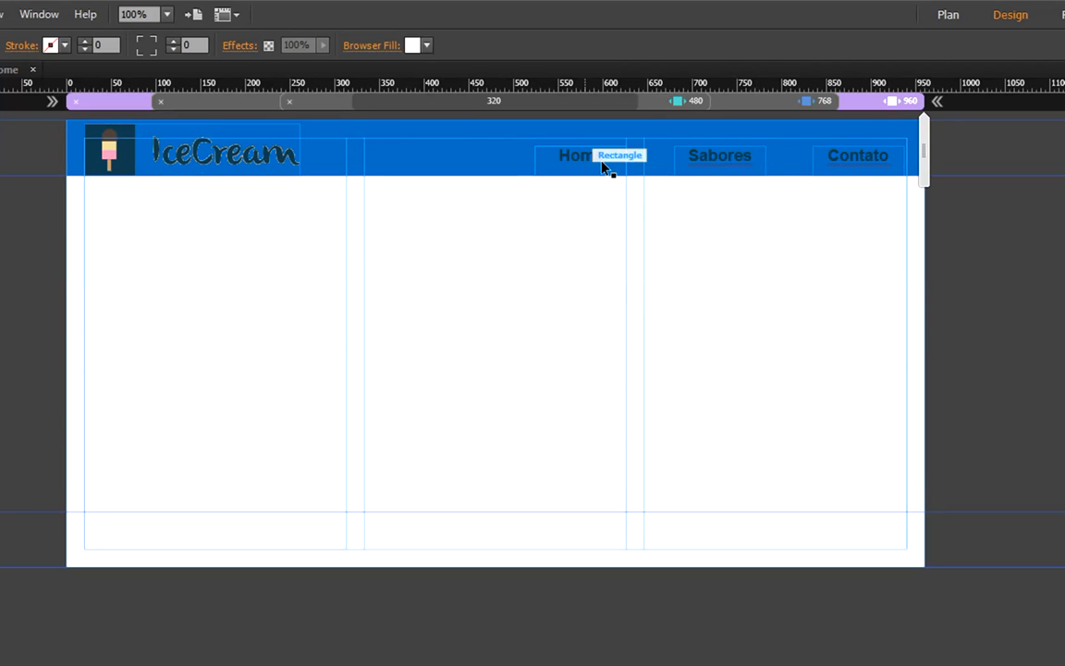
{"action": "left_click", "coordinate": [730, 104]}
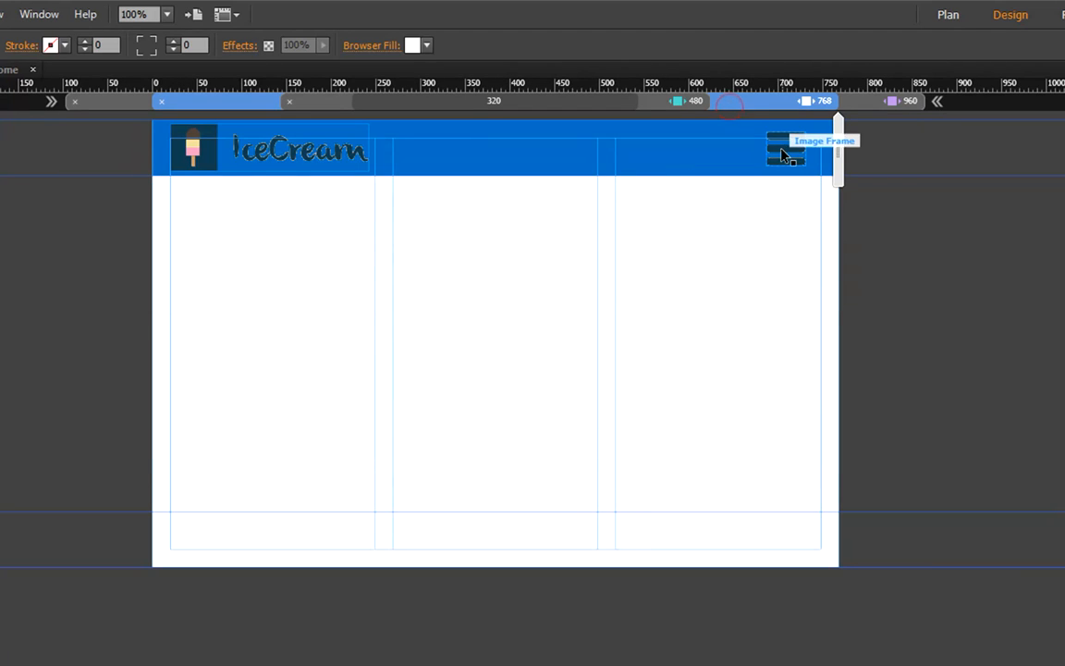
{"action": "left_click", "coordinate": [653, 105]}
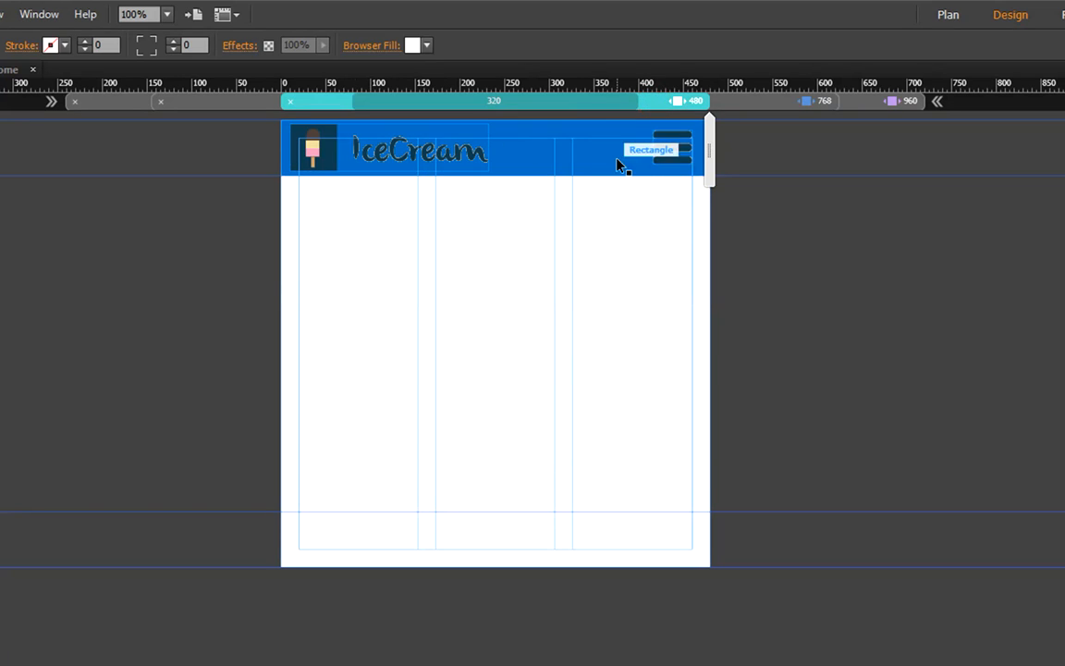
{"action": "left_click", "coordinate": [747, 107]}
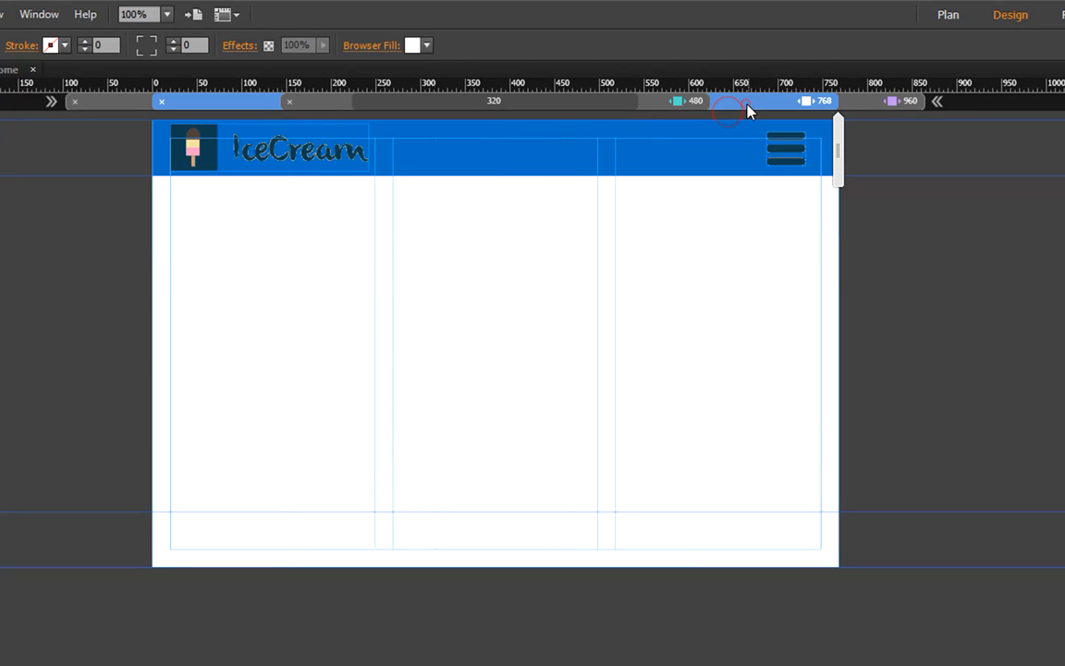
{"action": "left_click", "coordinate": [860, 107]}
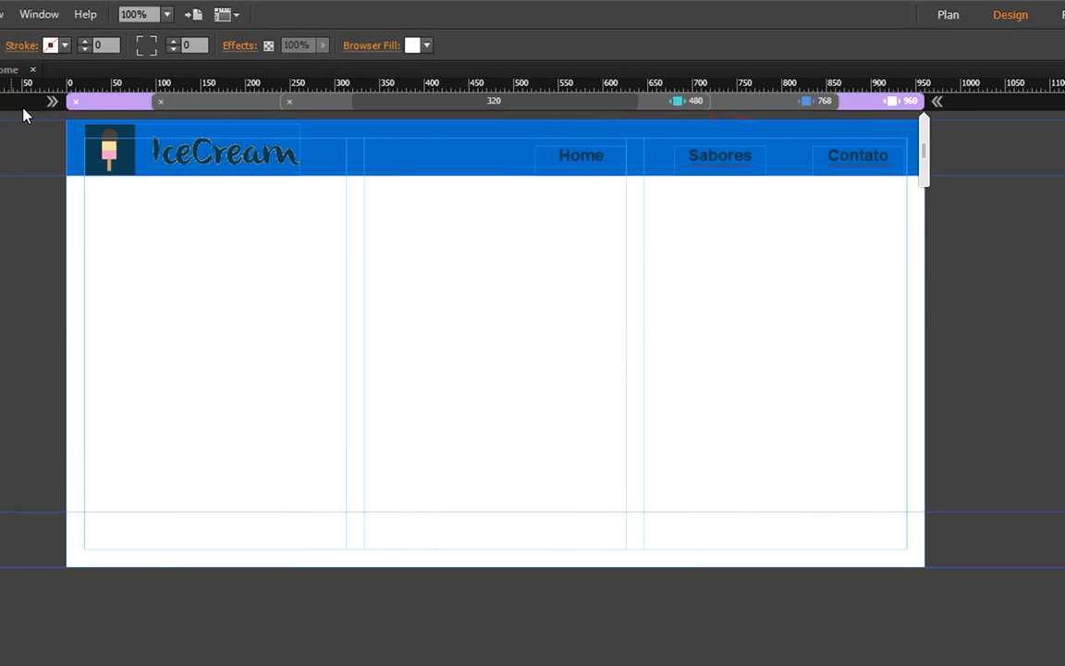
- Open the Home page and create breakpoints on it at the master's 768 and 480 widths
{"action": "left_click", "coordinate": [9, 71]}
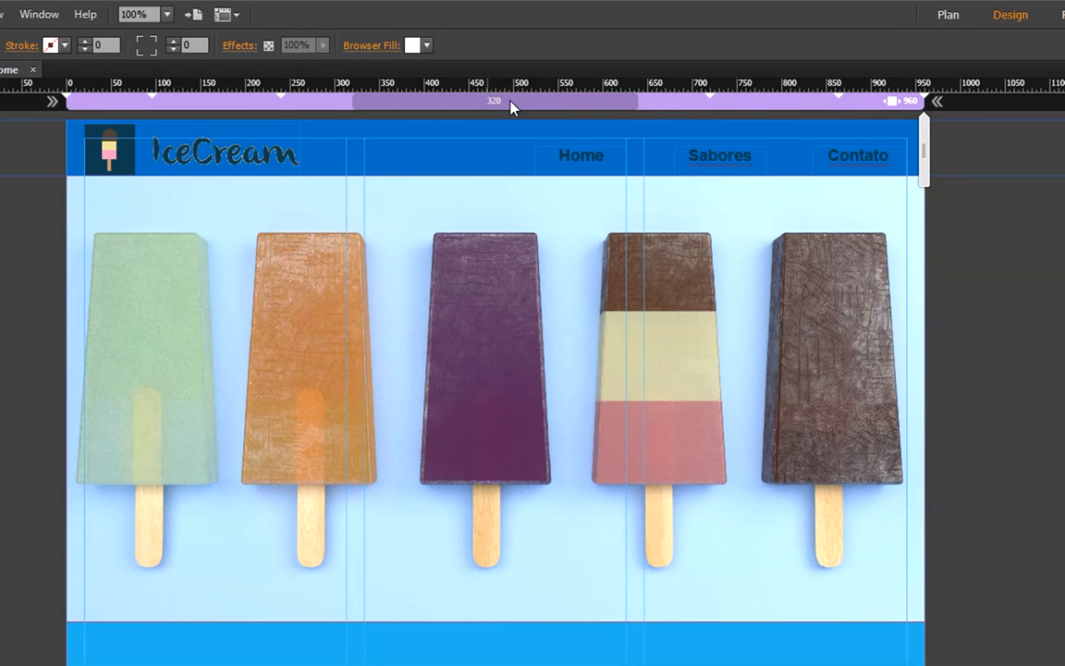
{"action": "left_click", "coordinate": [839, 98]}
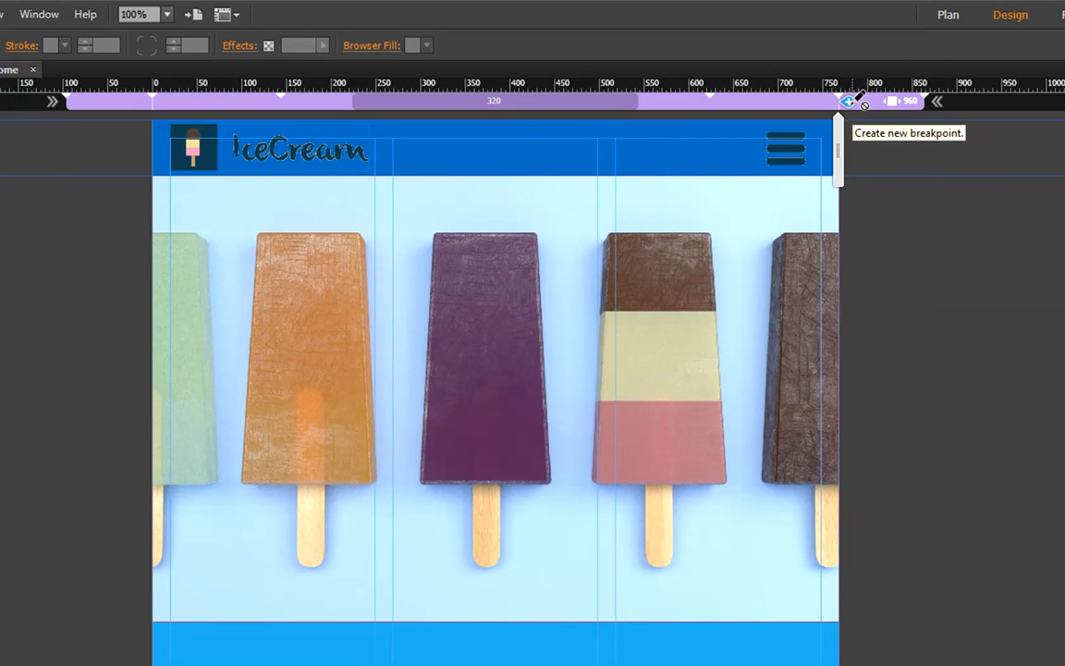
{"action": "left_click", "coordinate": [849, 101]}
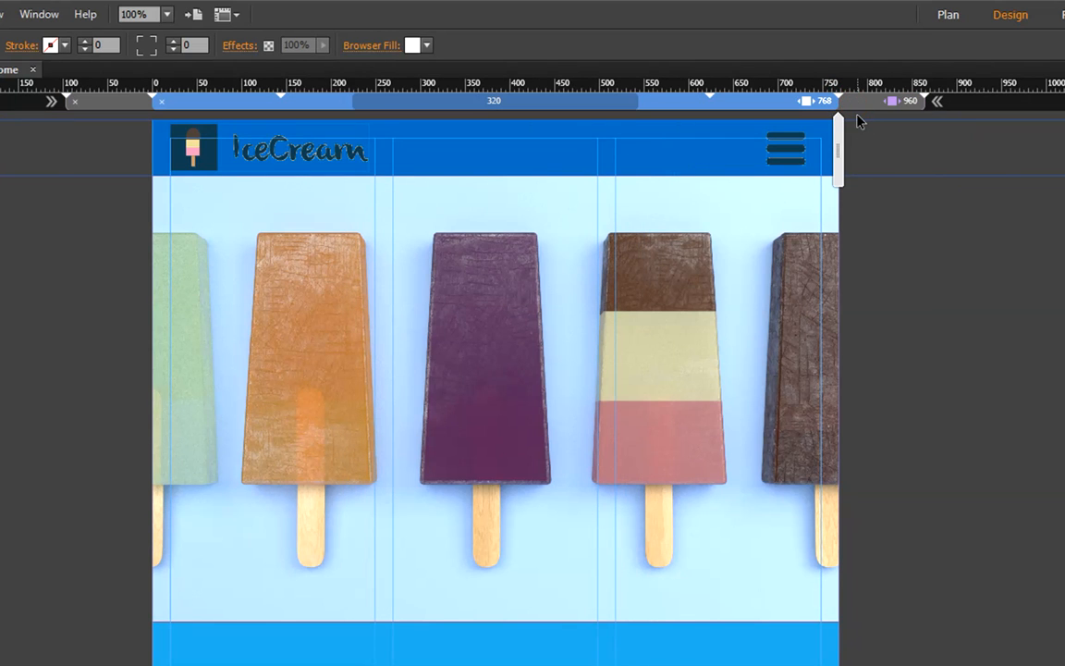
{"action": "double_click", "coordinate": [710, 100]}
{"action": "key", "text": "Return"}
{"action": "left_click", "coordinate": [709, 96]}
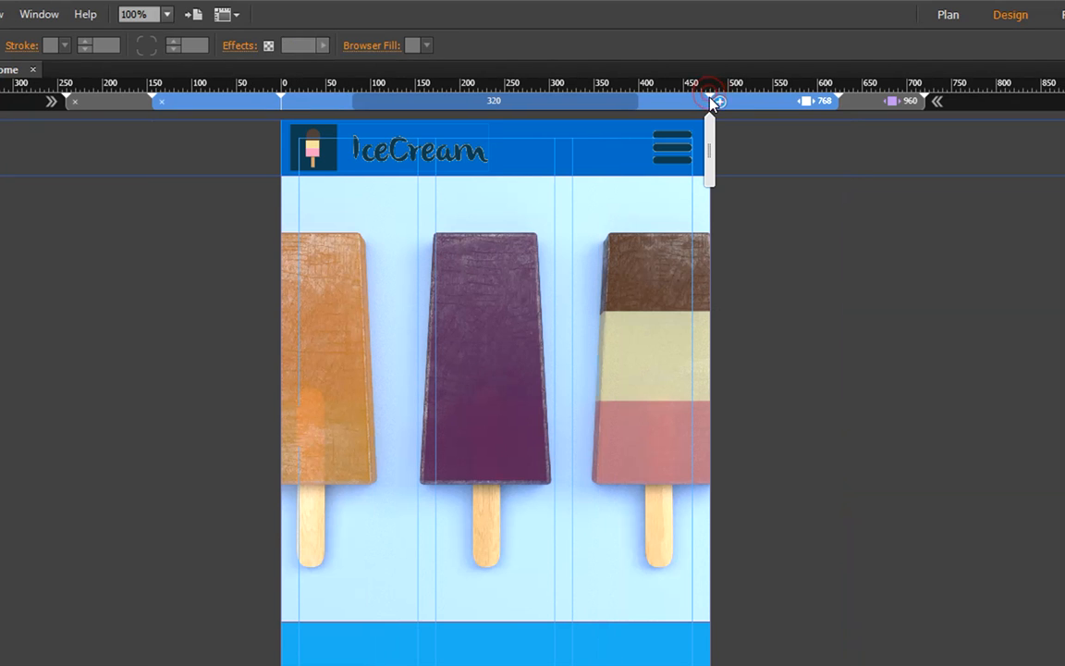
{"action": "left_click", "coordinate": [718, 101]}
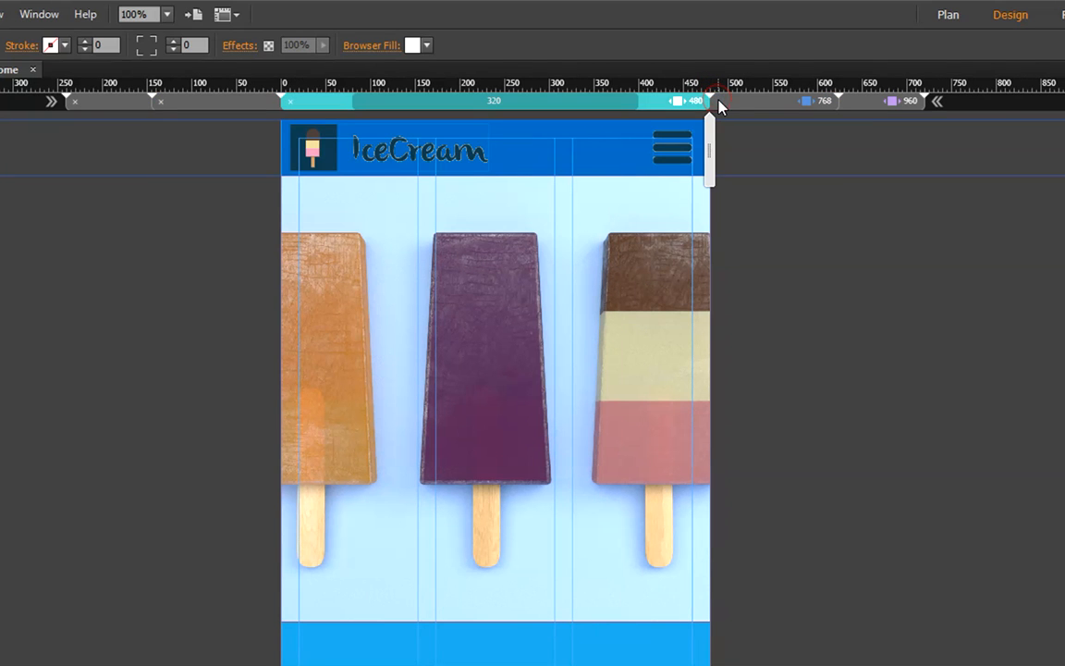
- Examine the Home page layout at the 768, 960 and 480 breakpoints
{"action": "left_click", "coordinate": [767, 100]}
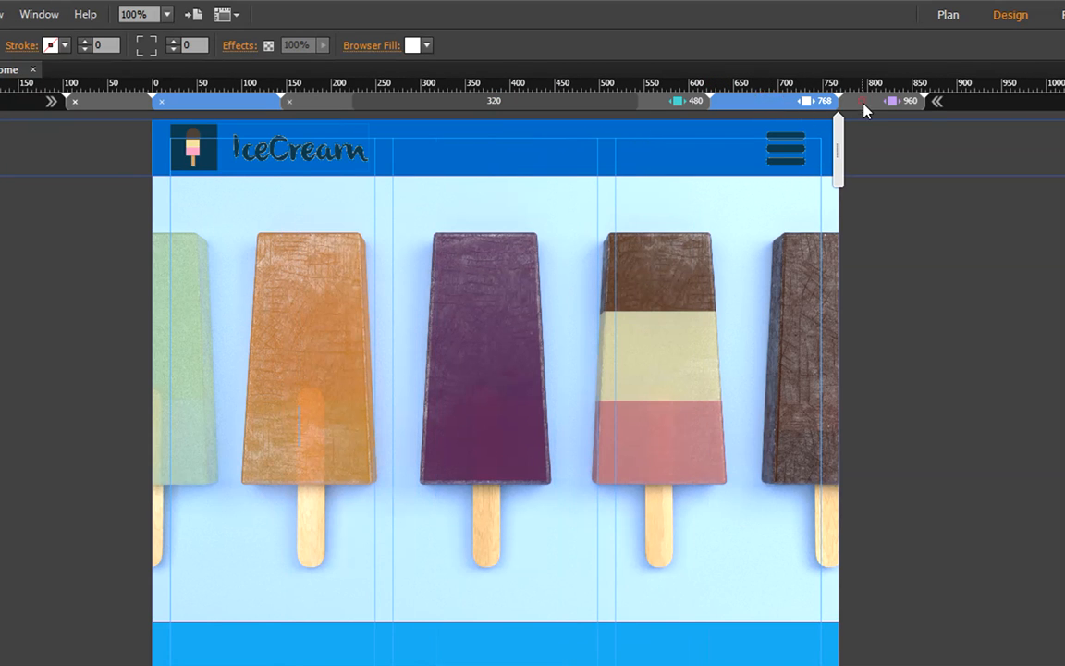
{"action": "left_click", "coordinate": [860, 100]}
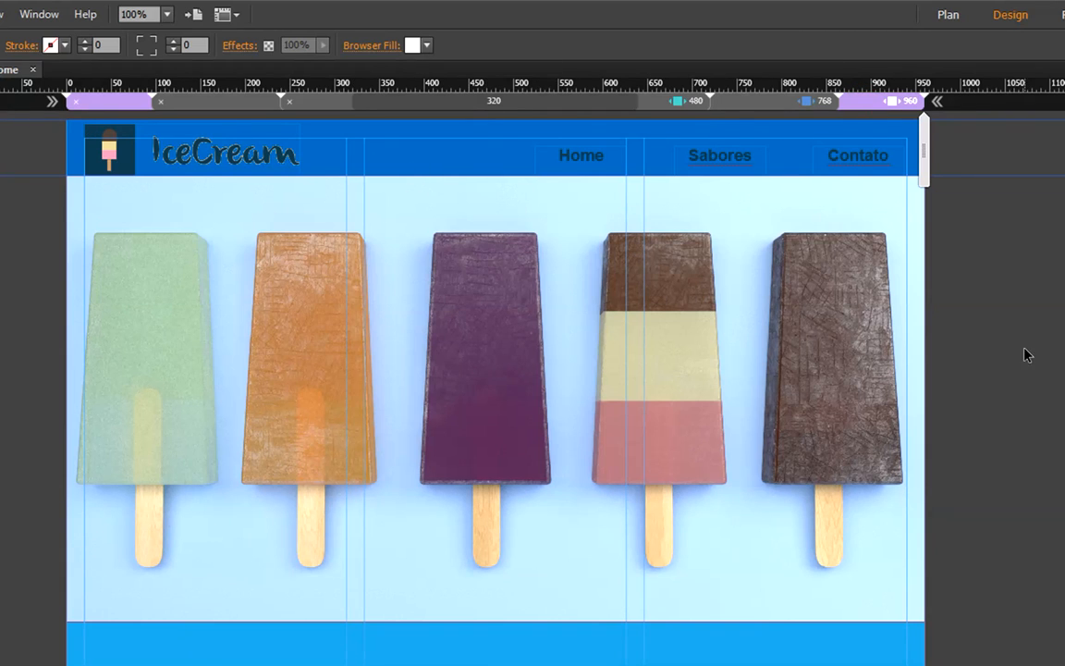
{"action": "left_click", "coordinate": [781, 102]}
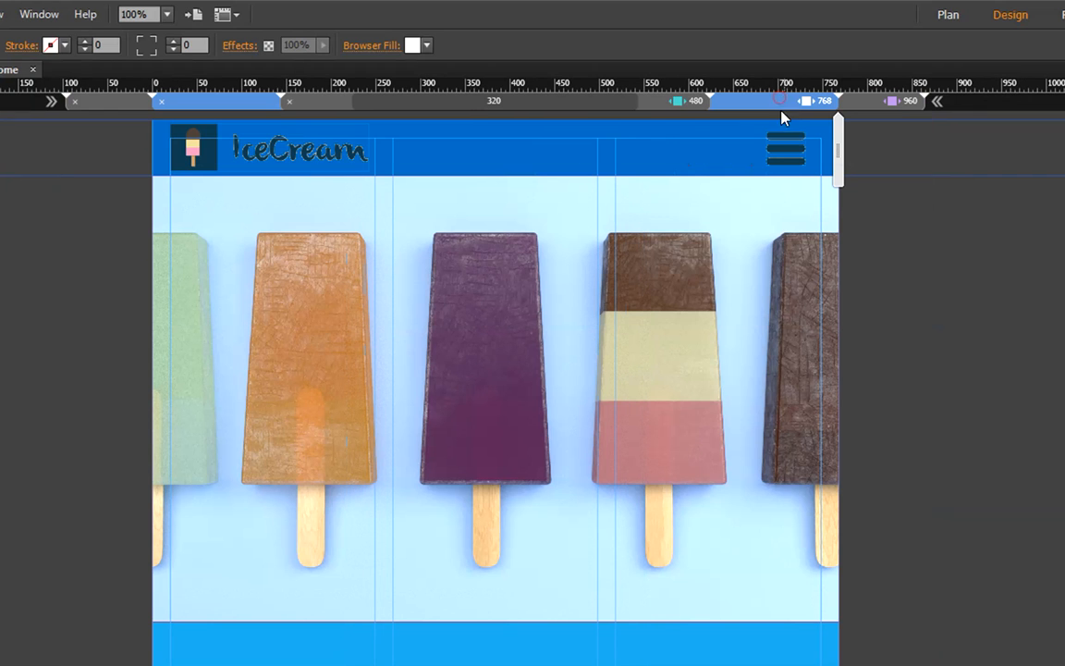
{"action": "left_click", "coordinate": [680, 102]}
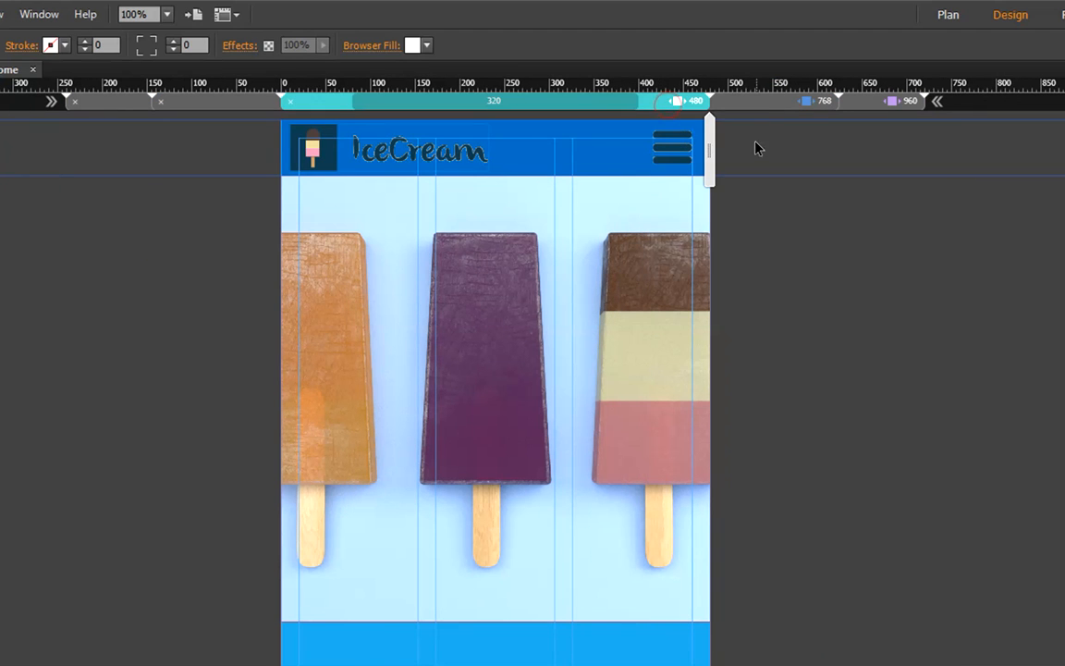
{"action": "left_click", "coordinate": [768, 102]}
{"action": "left_click", "coordinate": [861, 101]}
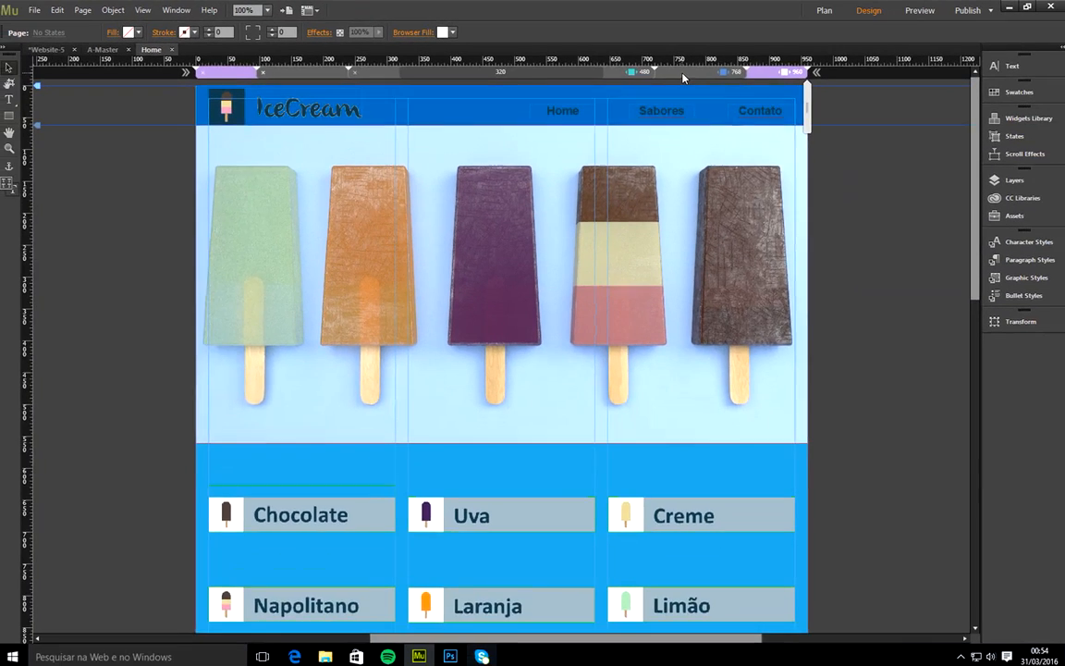
- At the 768 breakpoint, set the resize option of the popsicle banner rectangle to None
{"action": "left_click", "coordinate": [748, 101]}
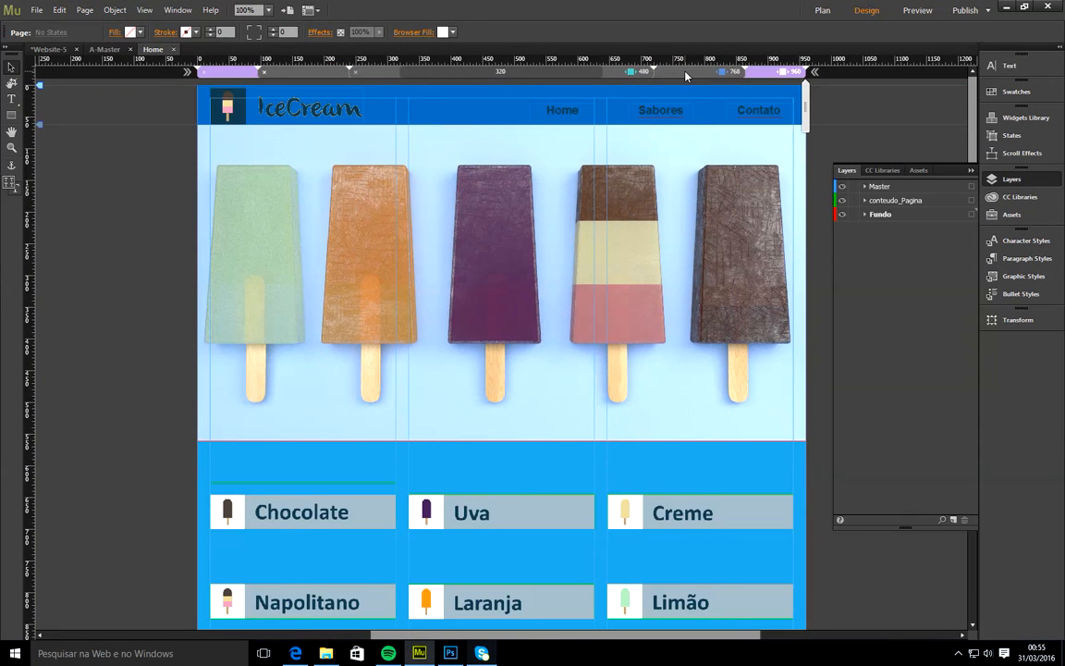
{"action": "left_click", "coordinate": [615, 65]}
{"action": "left_click", "coordinate": [662, 148]}
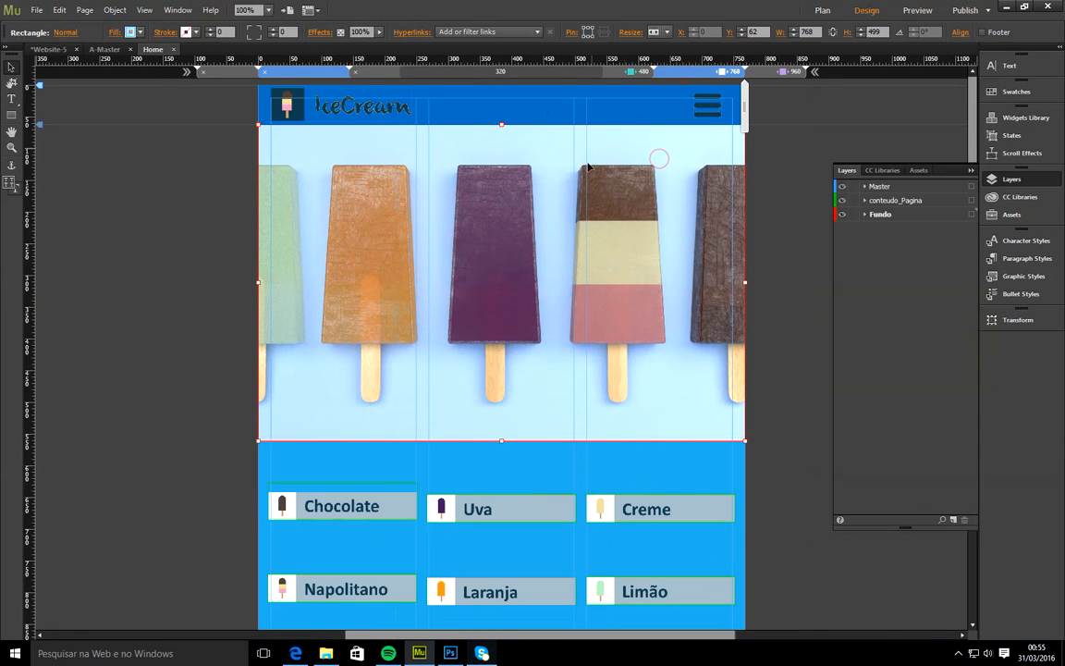
{"action": "left_click", "coordinate": [665, 31]}
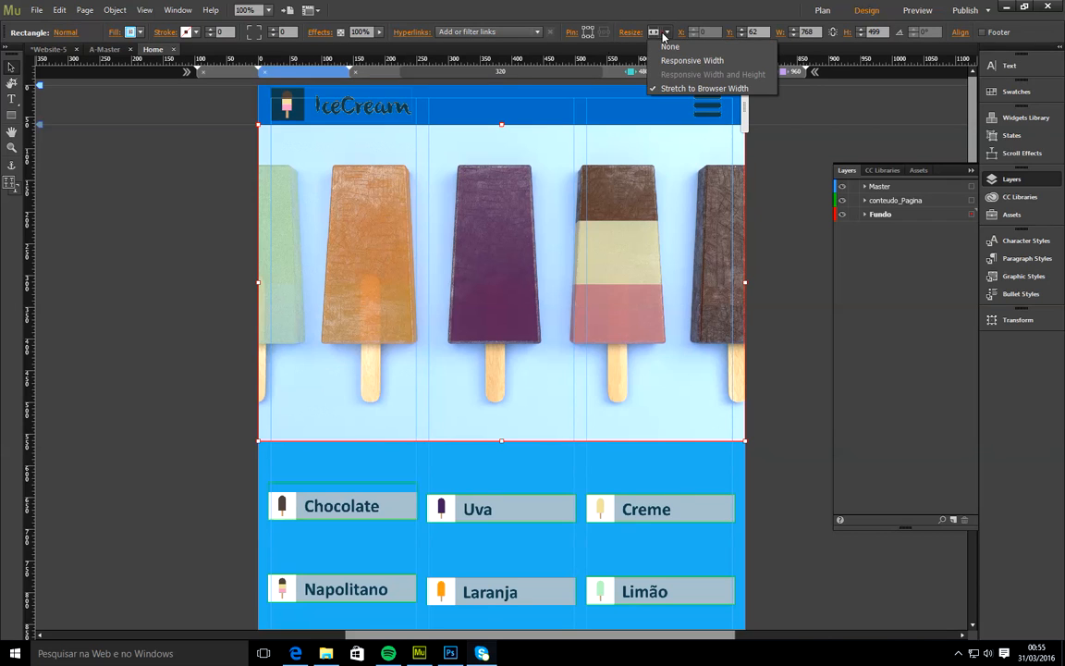
{"action": "left_click", "coordinate": [672, 48]}
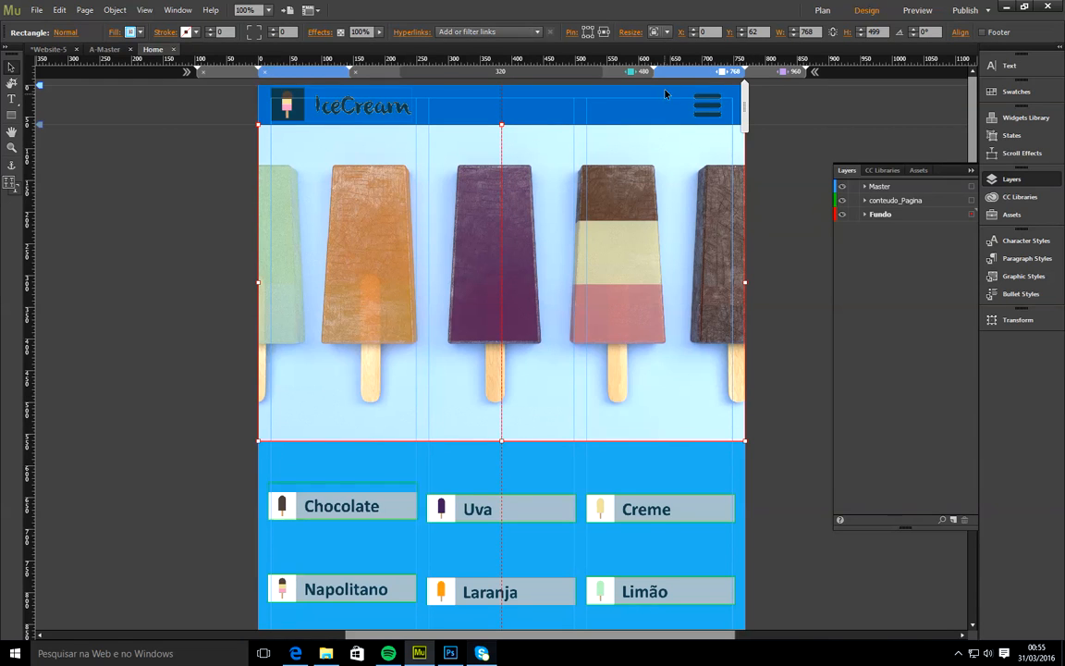
- Try the Responsive Width resize option on the popsicle banner rectangle and return it to None
{"action": "left_click", "coordinate": [666, 31]}
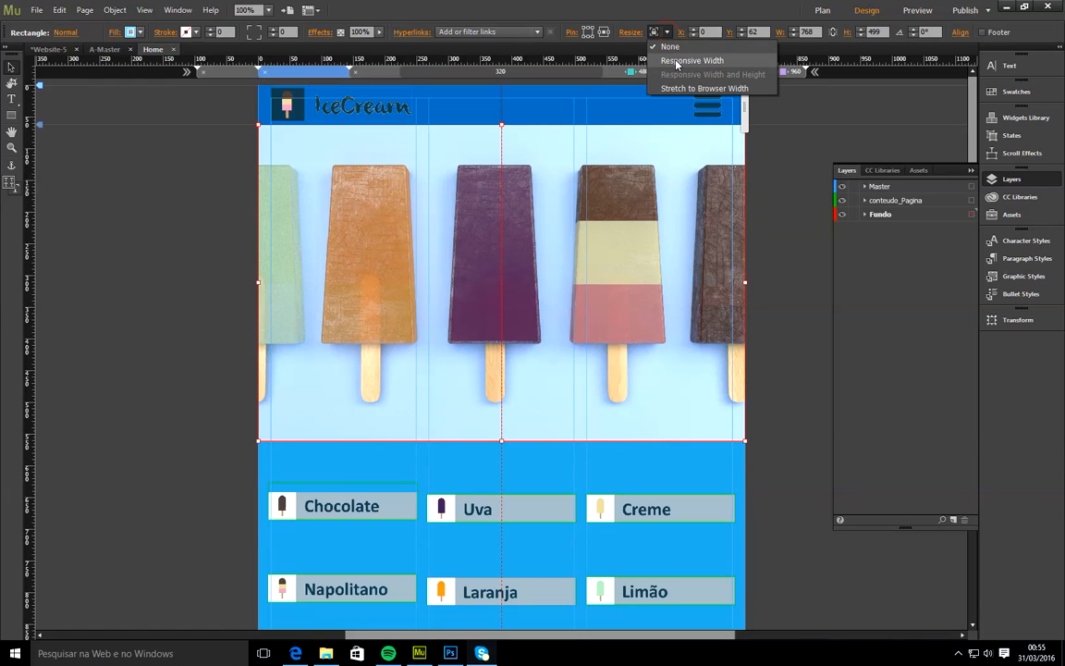
{"action": "left_click", "coordinate": [692, 61]}
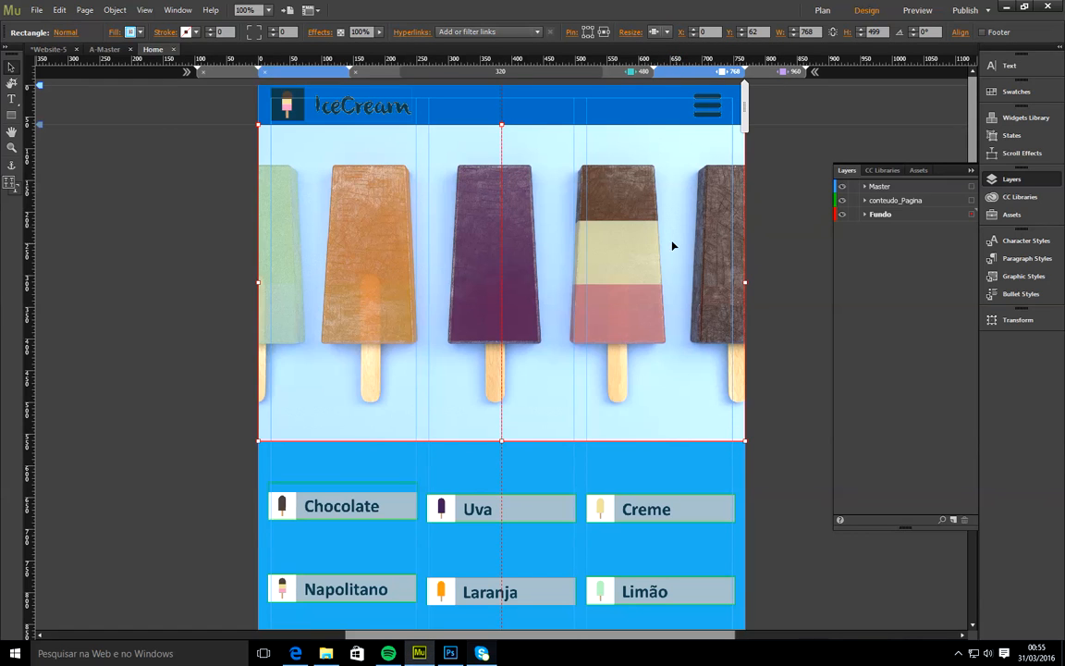
{"action": "left_click", "coordinate": [666, 32]}
{"action": "left_click", "coordinate": [682, 51]}
{"action": "left_click", "coordinate": [789, 273]}
- At the 960 breakpoint, set the resize option of all seven flavour image frames to None and pin them to the page centre
{"action": "scroll", "coordinate": [789, 270], "scroll_direction": "down", "scroll_amount": 3}
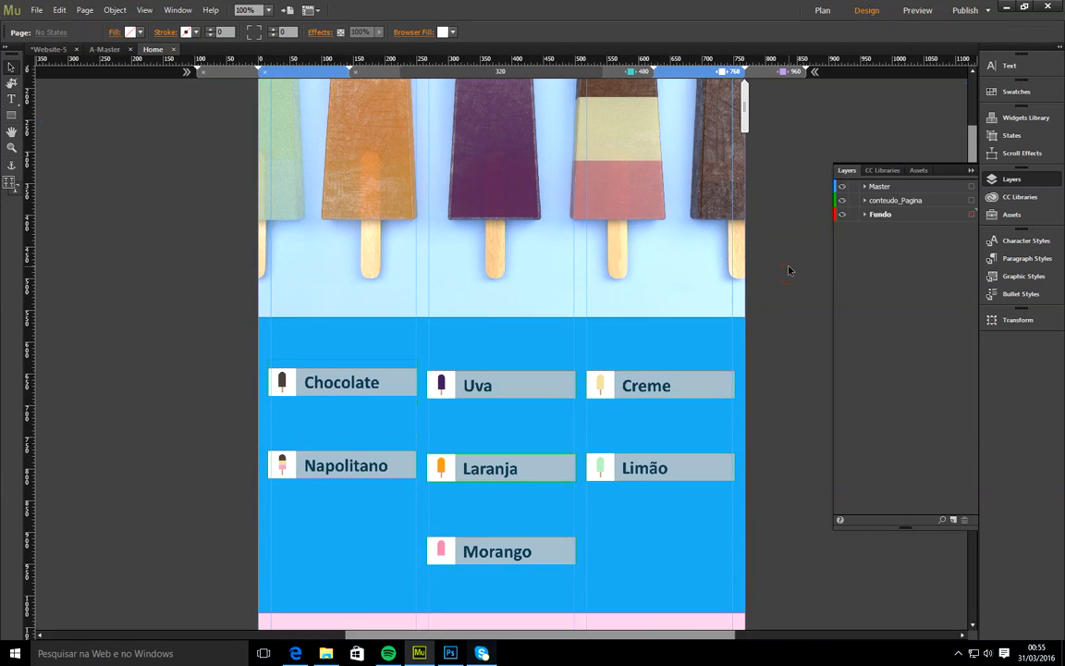
{"action": "scroll", "coordinate": [789, 270], "scroll_direction": "down", "scroll_amount": 2}
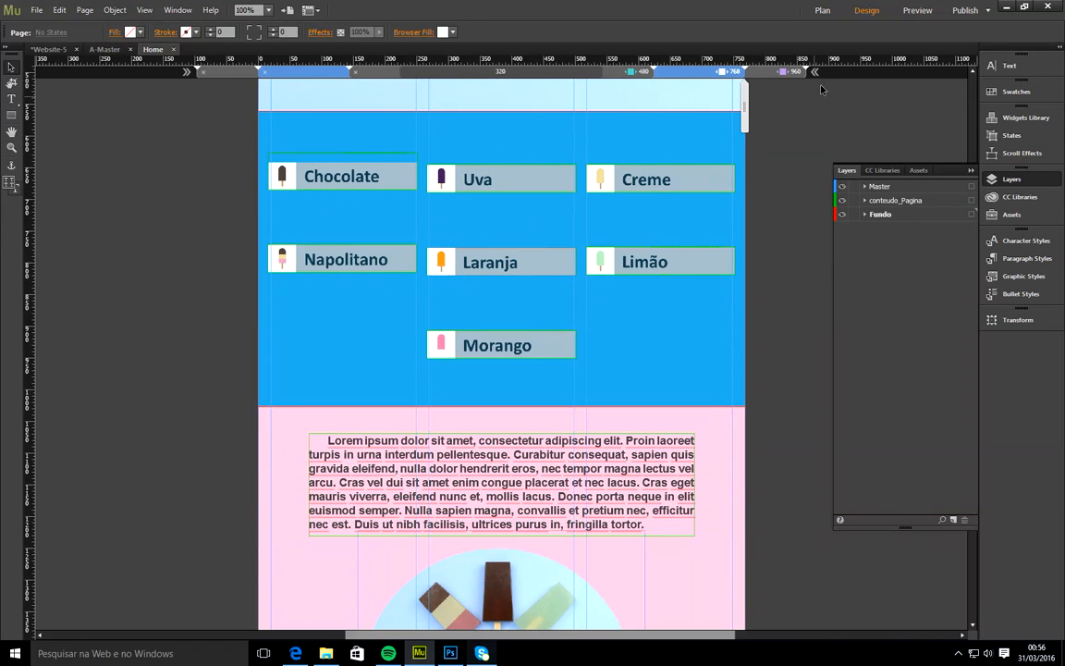
{"action": "left_click", "coordinate": [768, 72]}
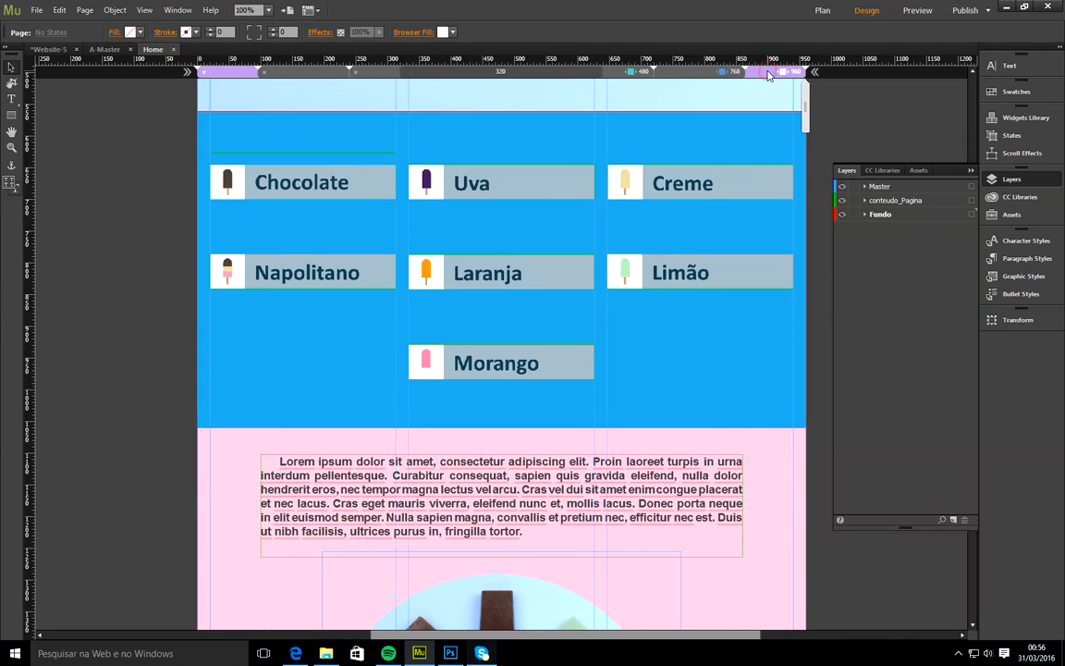
{"action": "left_click", "coordinate": [693, 183]}
{"action": "left_click", "coordinate": [456, 164], "text": "shift"}
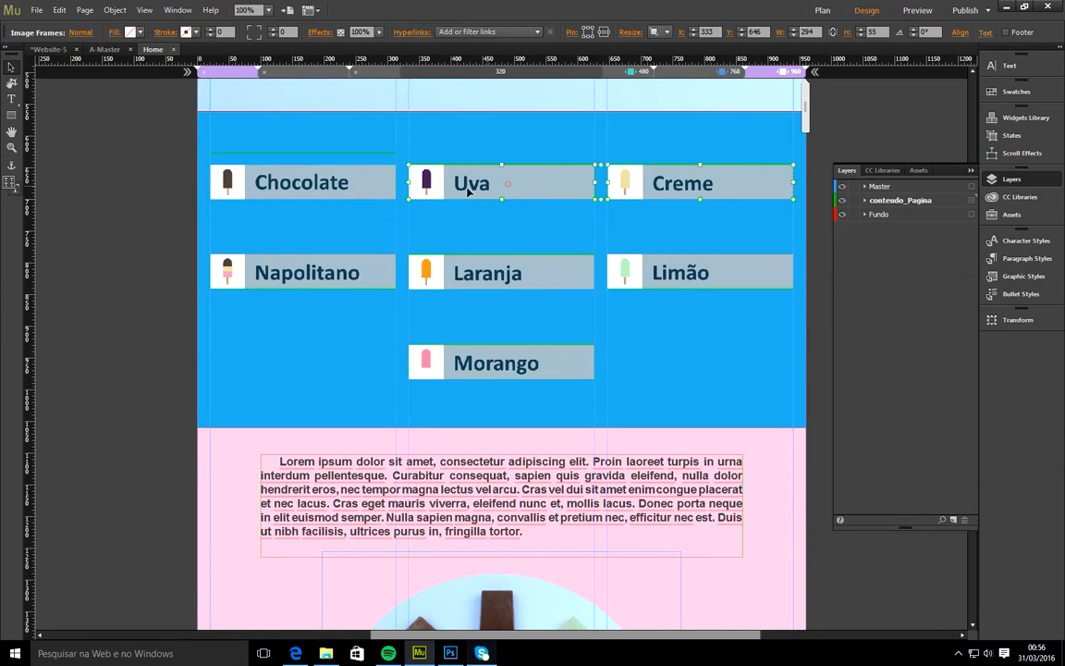
{"action": "left_click", "coordinate": [323, 175], "text": "shift"}
{"action": "left_click", "coordinate": [368, 270], "text": "shift"}
{"action": "left_click", "coordinate": [482, 274], "text": "shift"}
{"action": "left_click", "coordinate": [651, 276], "text": "shift"}
{"action": "left_click", "coordinate": [542, 366], "text": "shift"}
{"action": "left_click", "coordinate": [667, 32]}
{"action": "left_click", "coordinate": [668, 47]}
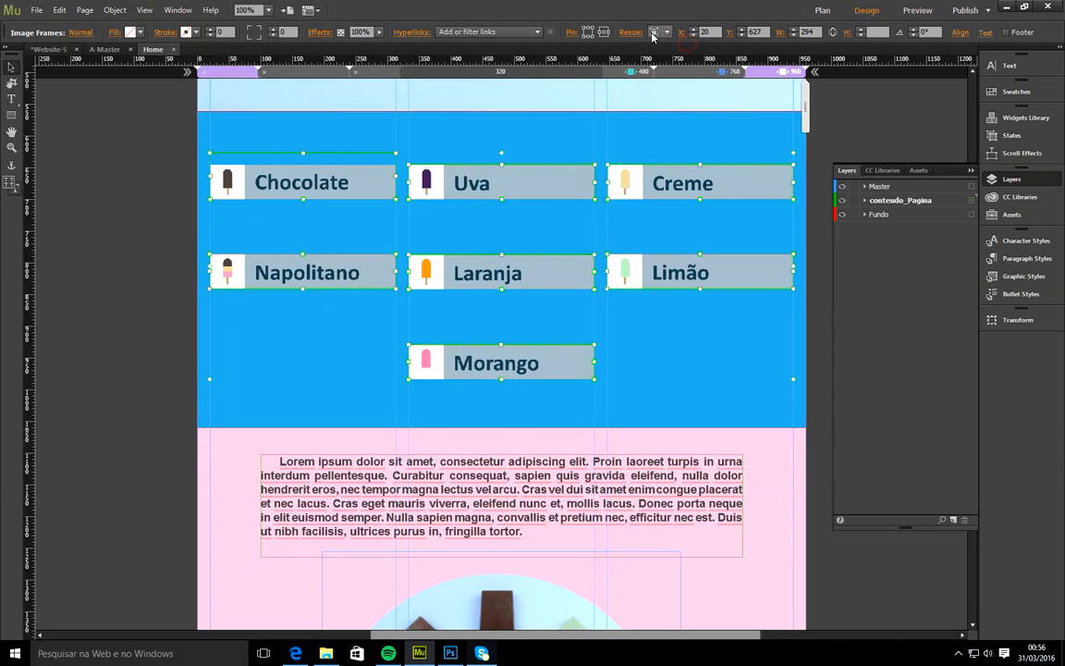
{"action": "left_click", "coordinate": [603, 33]}
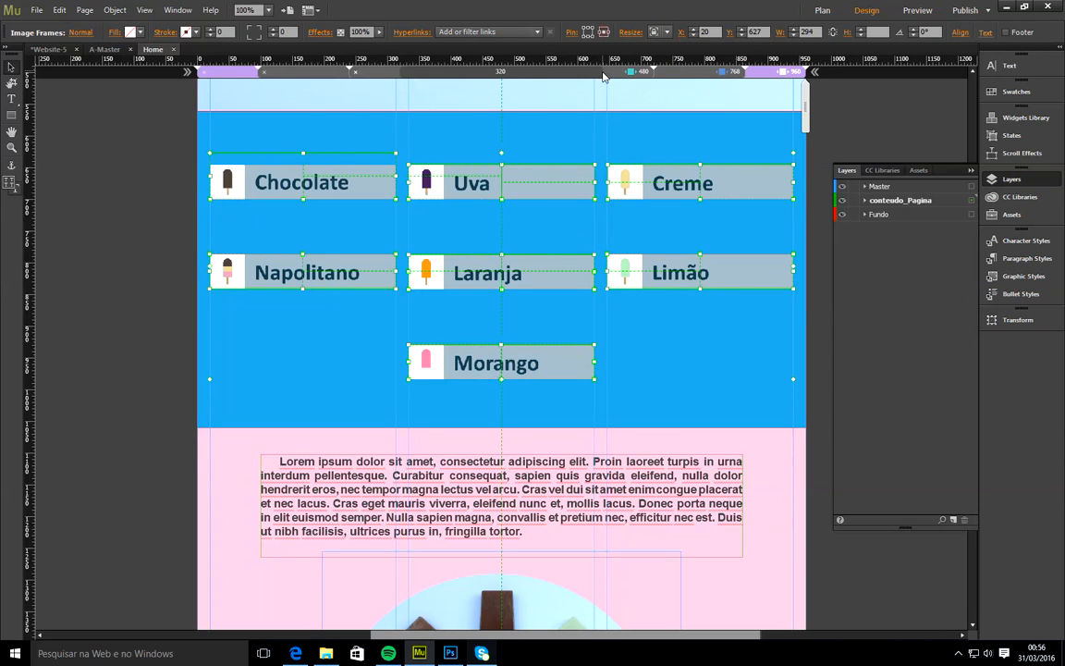
- At the 768 breakpoint, set all seven flavour image frames to resize None and pin them to the page centre
{"action": "left_click", "coordinate": [675, 73]}
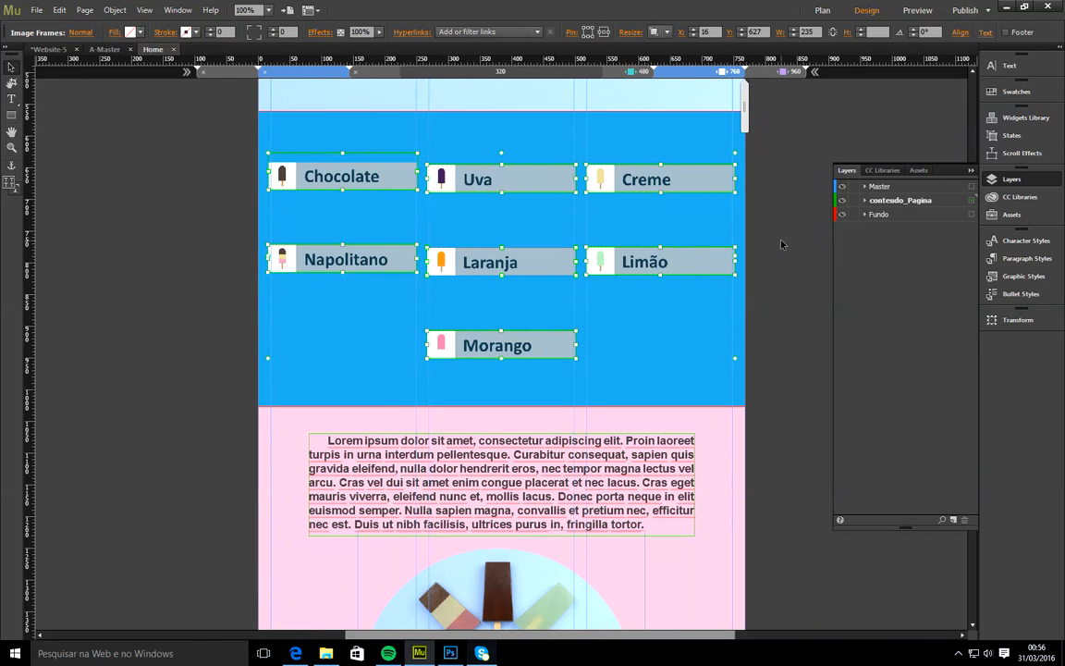
{"action": "left_click", "coordinate": [783, 200]}
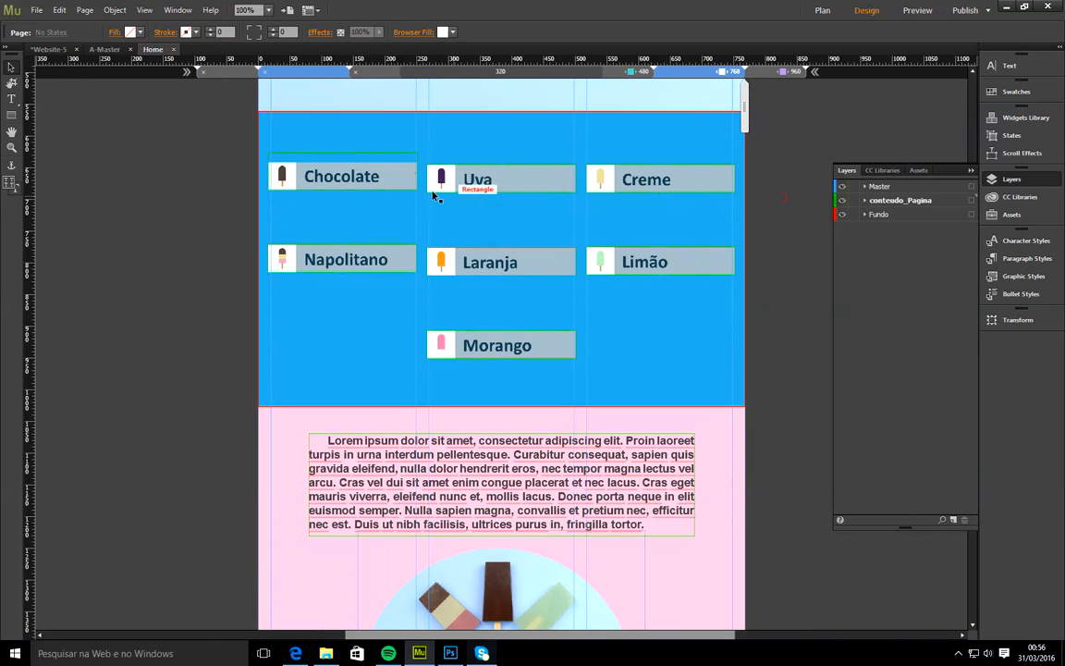
{"action": "left_click", "coordinate": [672, 184]}
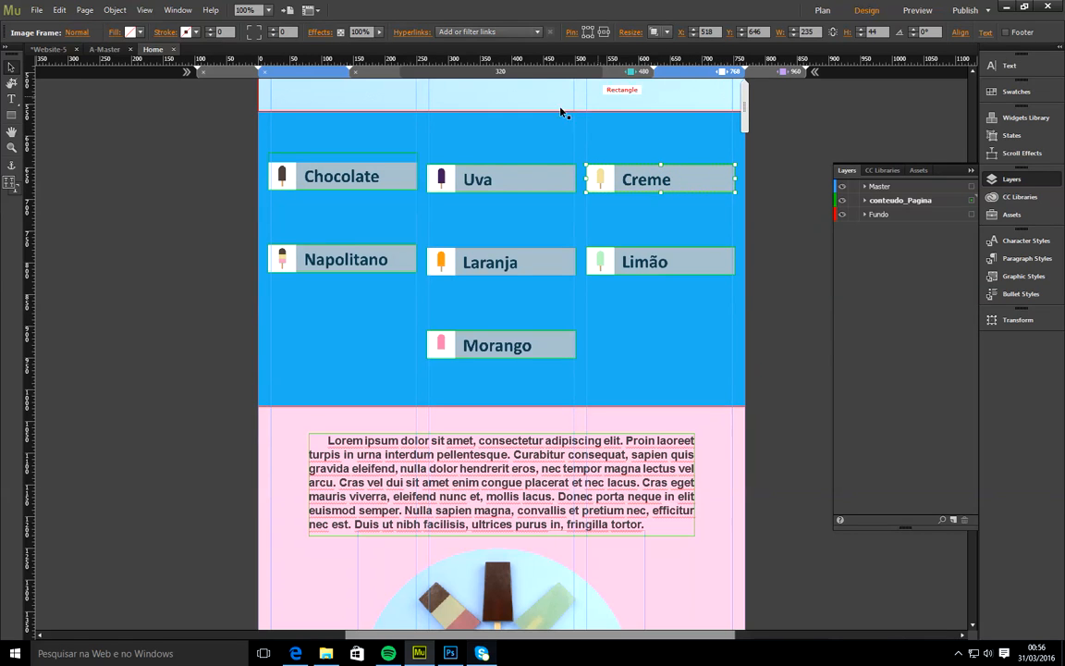
{"action": "left_click", "coordinate": [527, 180], "text": "shift"}
{"action": "left_click", "coordinate": [344, 171], "text": "shift"}
{"action": "left_click", "coordinate": [337, 259], "text": "shift"}
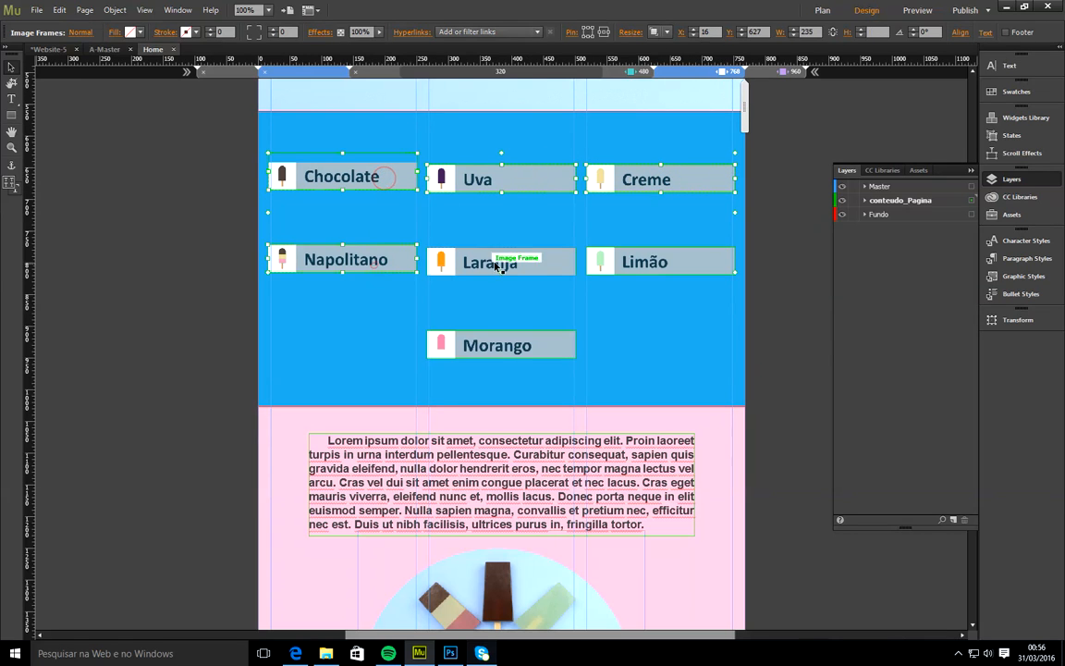
{"action": "left_click", "coordinate": [499, 262], "text": "shift"}
{"action": "left_click", "coordinate": [652, 263], "text": "shift"}
{"action": "left_click", "coordinate": [525, 345], "text": "shift"}
{"action": "left_click", "coordinate": [665, 33]}
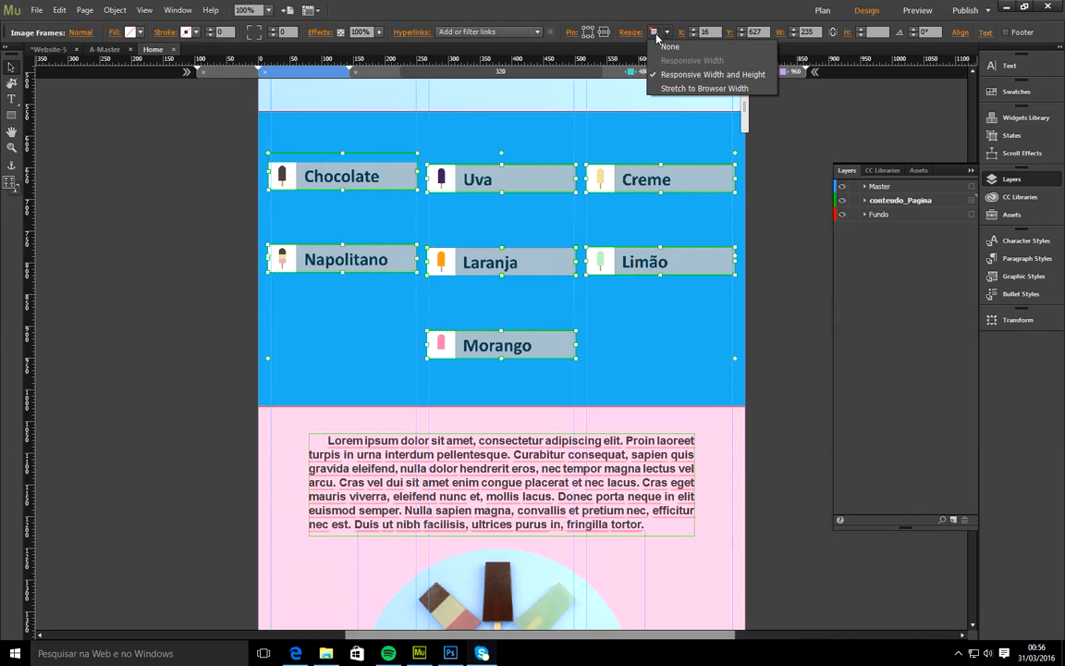
{"action": "left_click", "coordinate": [646, 85]}
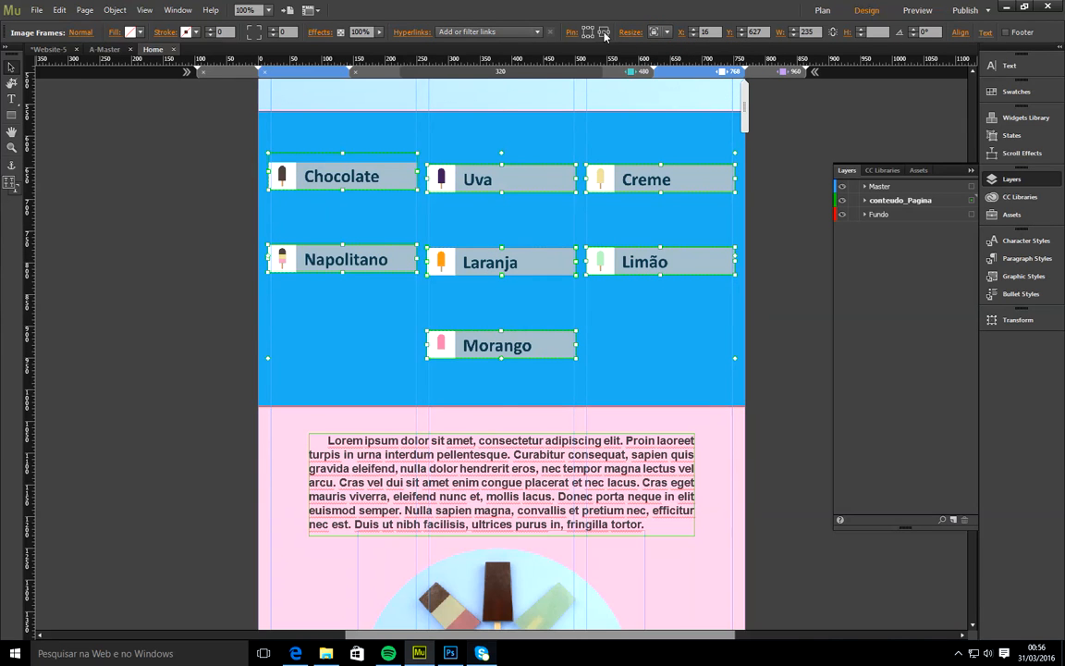
{"action": "left_click", "coordinate": [754, 167]}
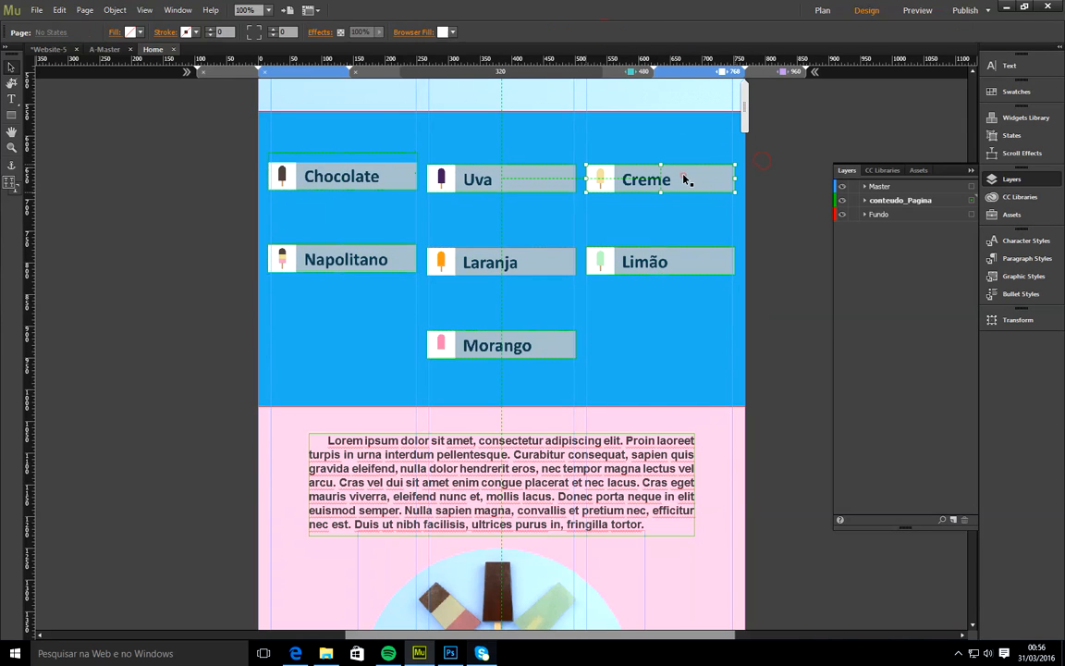
- At the 768 breakpoint, move the Laranja image frame below Limão and the Morango frame below Napolitano
{"action": "left_click", "coordinate": [685, 179]}
{"action": "left_click", "coordinate": [622, 264]}
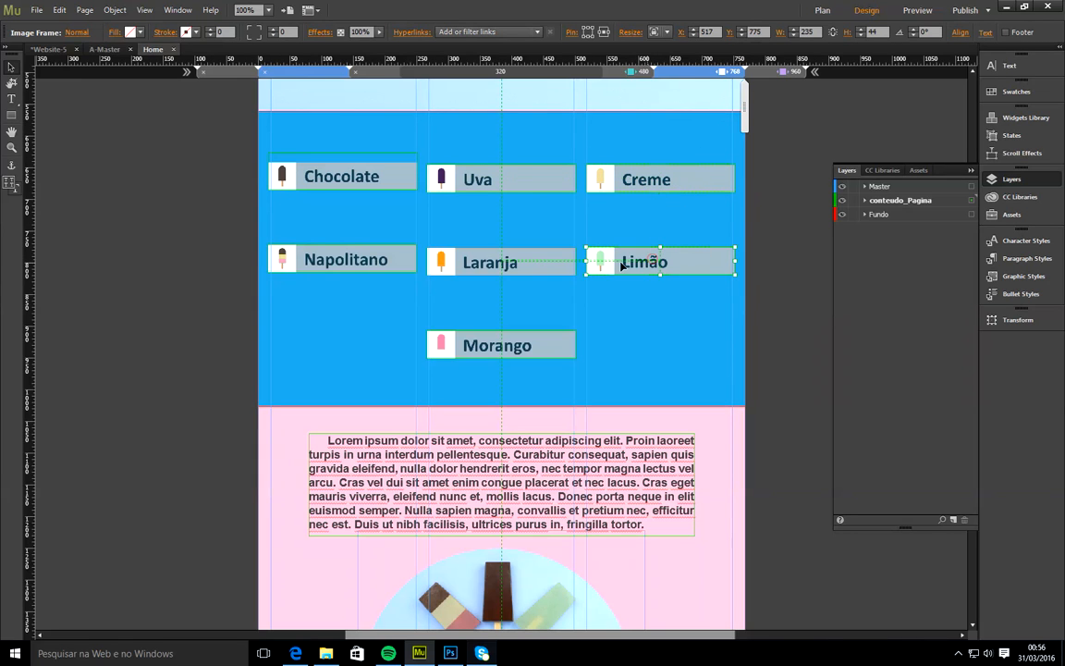
{"action": "left_click", "coordinate": [503, 272]}
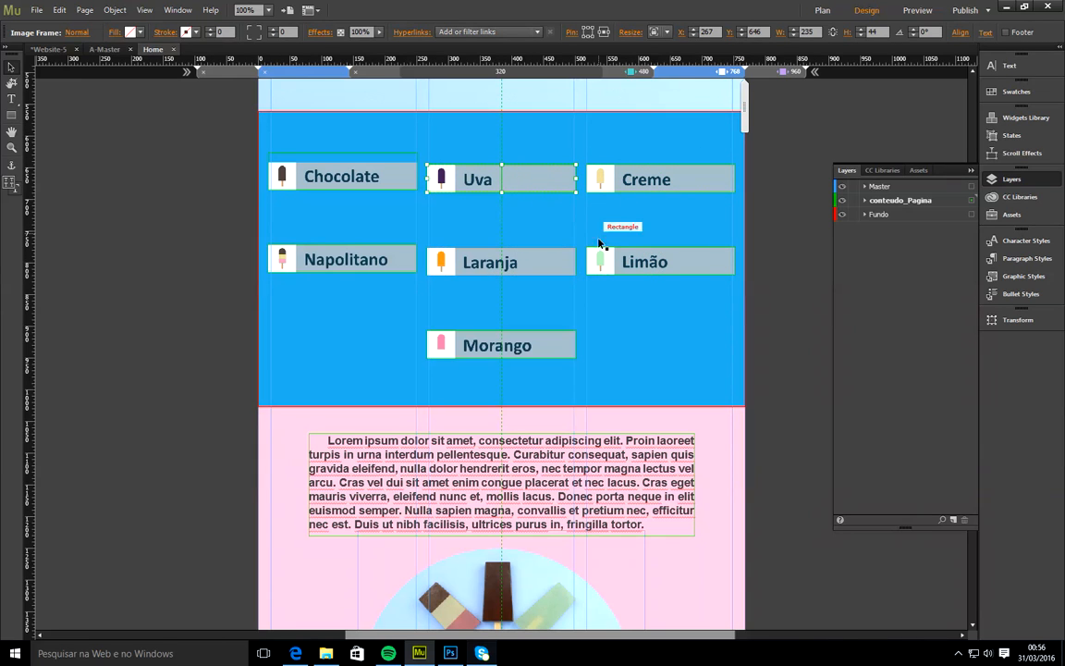
{"action": "left_click_drag", "start_coordinate": [504, 272], "coordinate": [662, 341]}
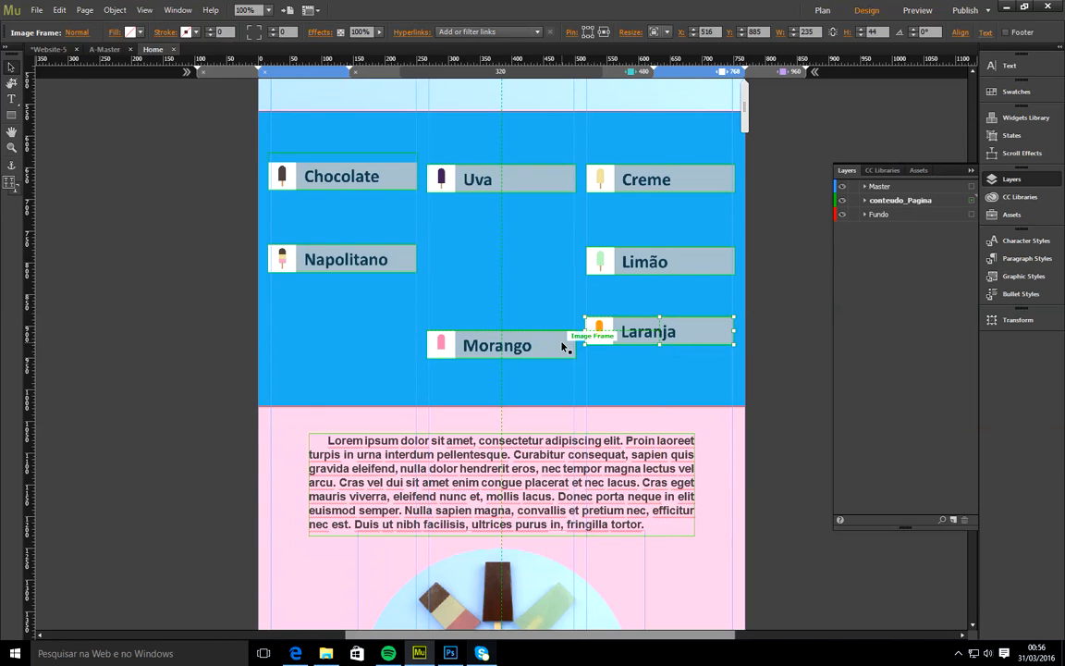
{"action": "left_click_drag", "start_coordinate": [494, 343], "coordinate": [393, 337]}
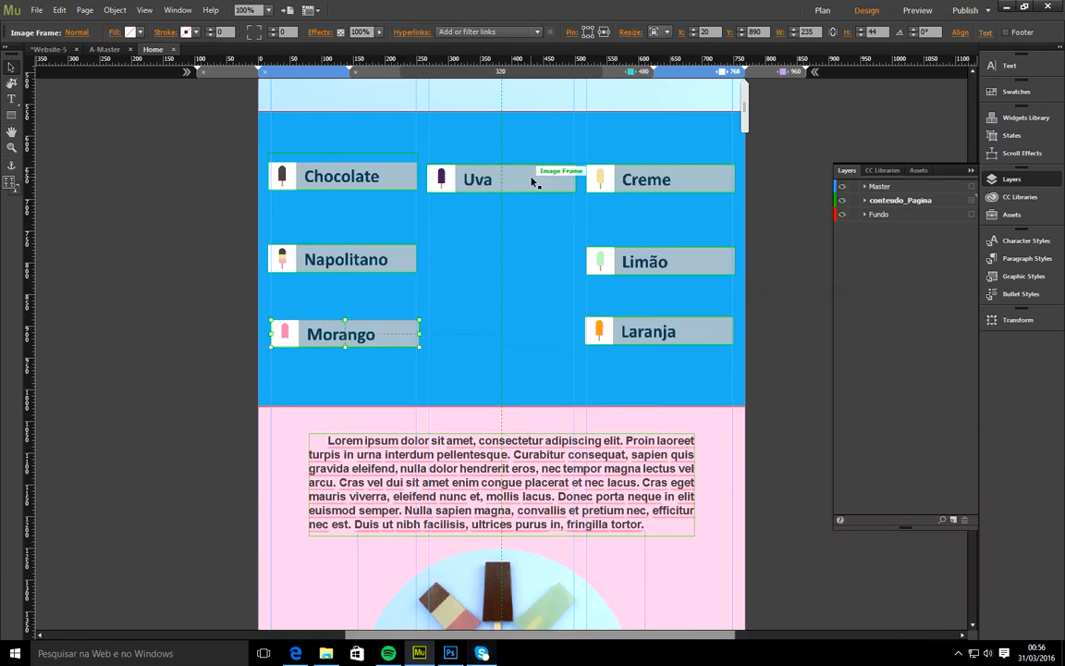
- Stack the Chocolate, Napolitano, Morango and Uva image frames in one column along the left side of the blue section
{"action": "left_click_drag", "start_coordinate": [523, 180], "coordinate": [520, 311]}
{"action": "left_click_drag", "start_coordinate": [479, 368], "coordinate": [582, 370]}
{"action": "left_click_drag", "start_coordinate": [437, 368], "coordinate": [420, 358]}
{"action": "left_click", "coordinate": [372, 178]}
{"action": "left_click_drag", "start_coordinate": [372, 179], "coordinate": [375, 148]}
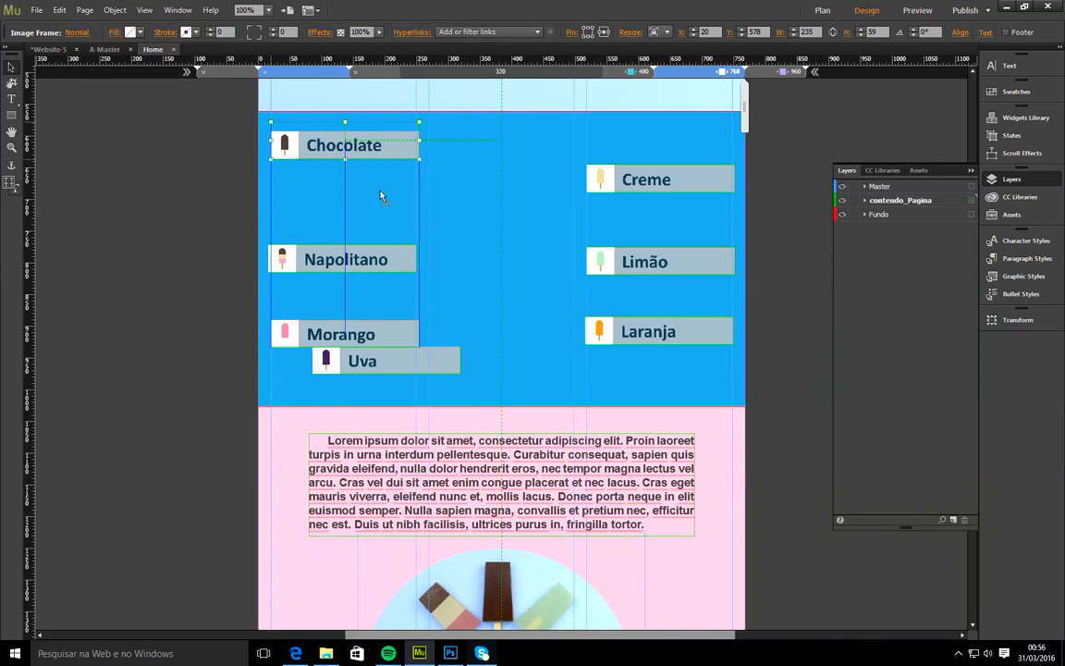
{"action": "left_click_drag", "start_coordinate": [380, 260], "coordinate": [368, 220]}
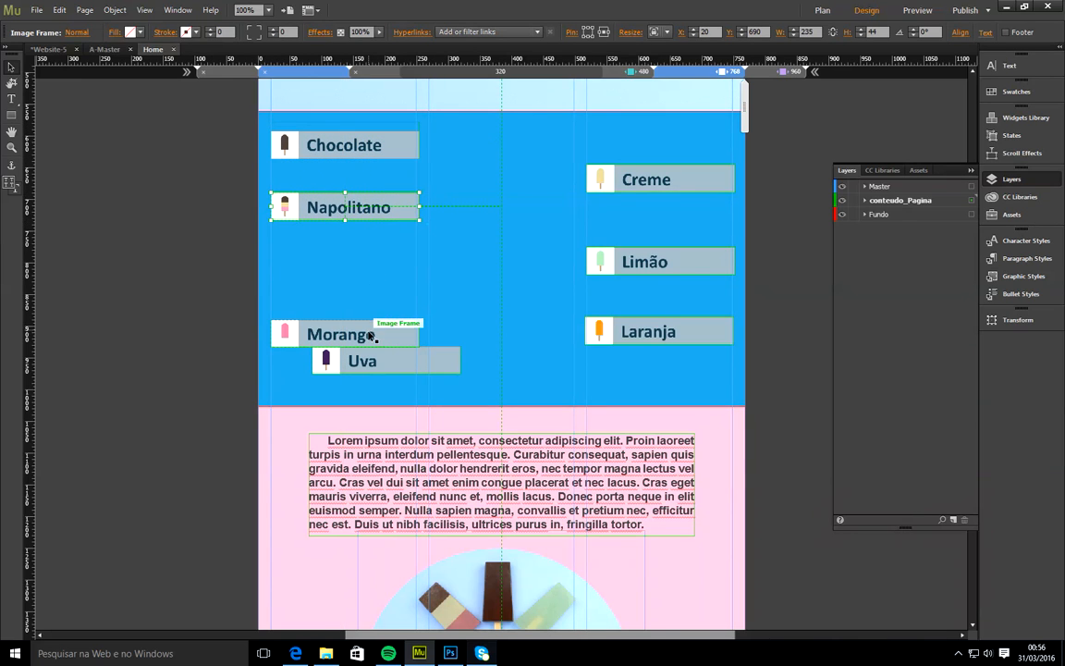
{"action": "left_click_drag", "start_coordinate": [369, 337], "coordinate": [368, 274]}
{"action": "left_click_drag", "start_coordinate": [382, 358], "coordinate": [345, 340]}
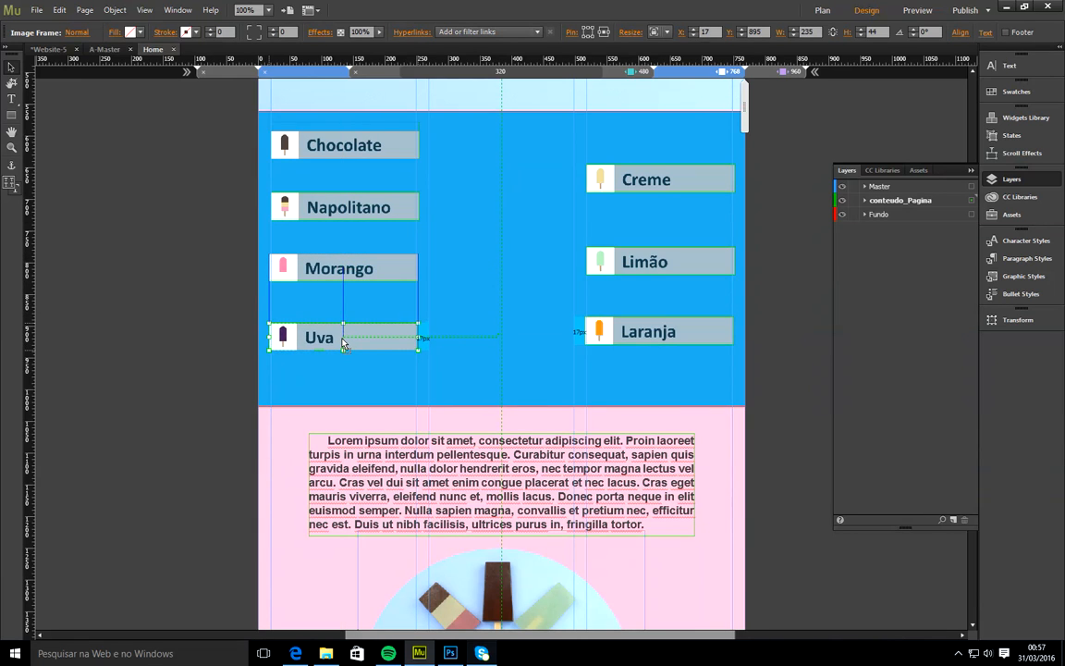
- Distribute the four stacked flavour frames by vertical centres, aligned to the selection, and move the whole column closer to the page centre
{"action": "left_click", "coordinate": [374, 276], "text": "shift"}
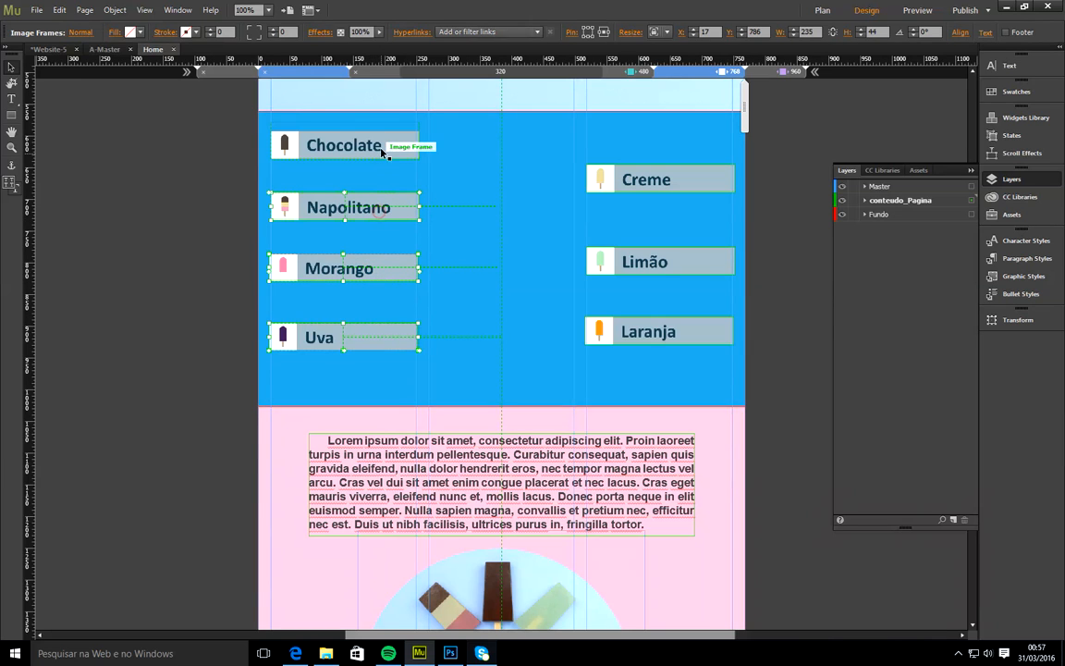
{"action": "left_click", "coordinate": [379, 146], "text": "shift"}
{"action": "left_click", "coordinate": [962, 33]}
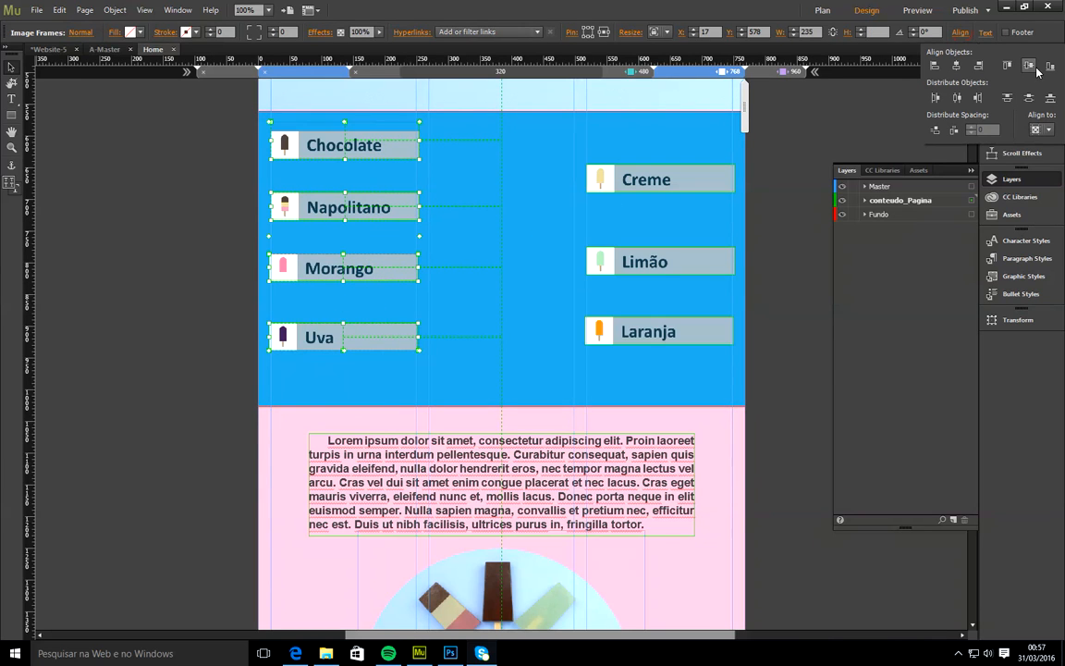
{"action": "left_click", "coordinate": [962, 34]}
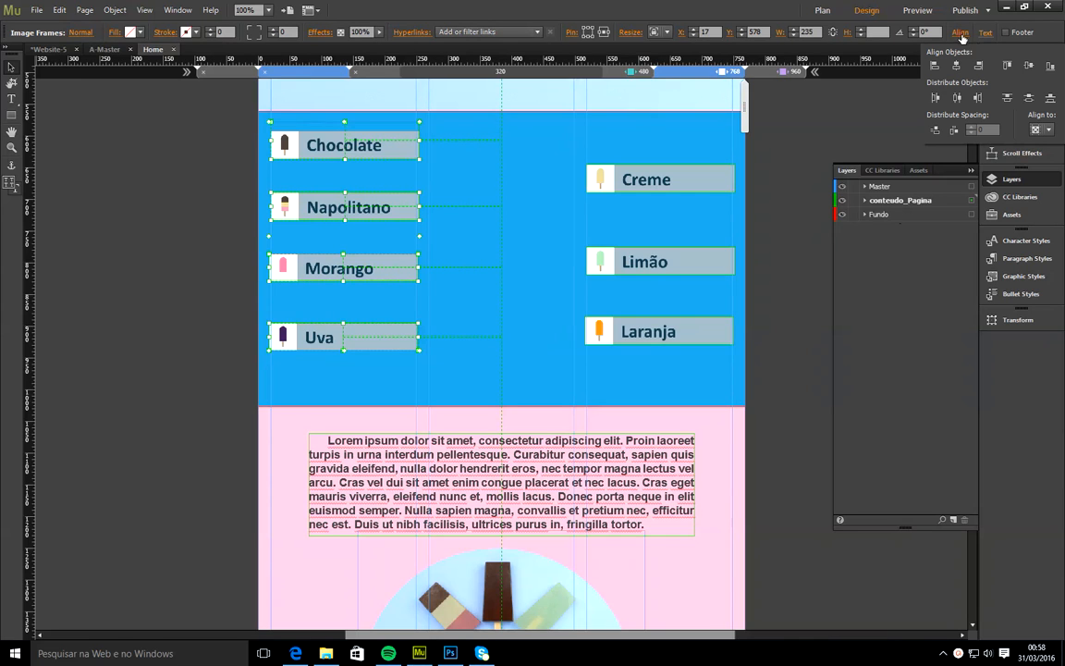
{"action": "left_click", "coordinate": [1041, 130]}
{"action": "left_click", "coordinate": [1015, 145]}
{"action": "left_click", "coordinate": [1043, 130]}
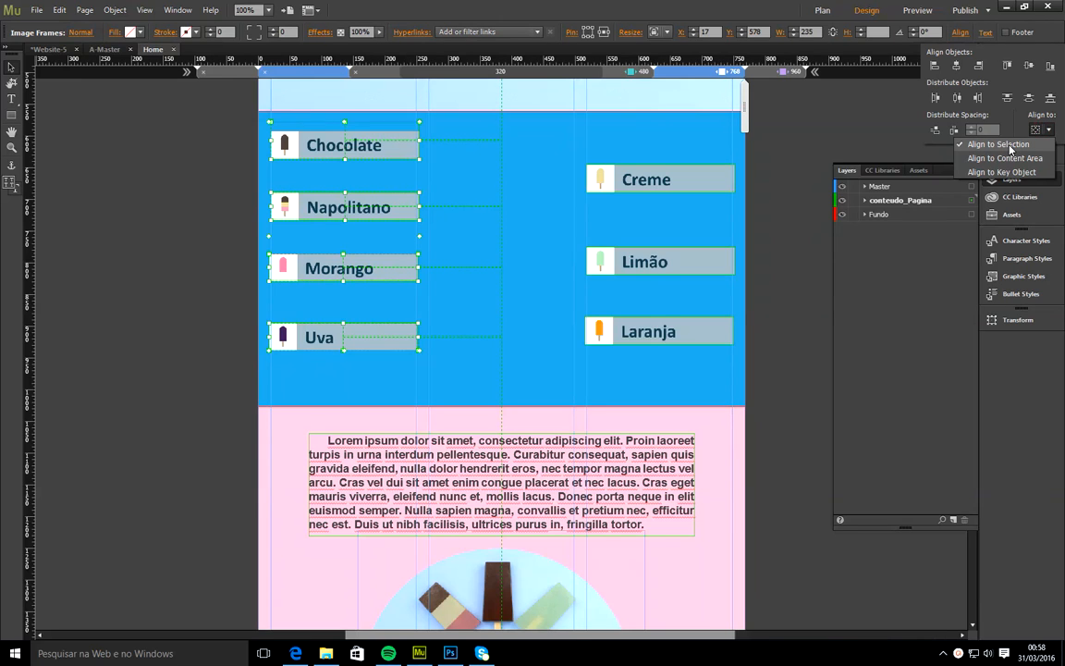
{"action": "left_click", "coordinate": [1029, 98]}
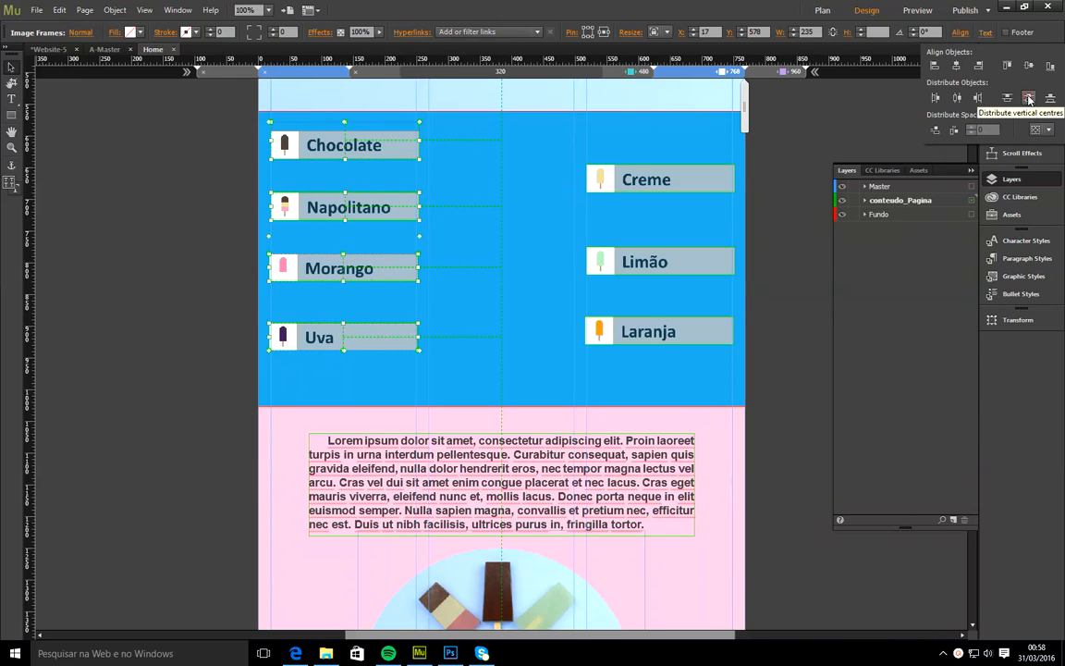
{"action": "left_click", "coordinate": [1029, 98]}
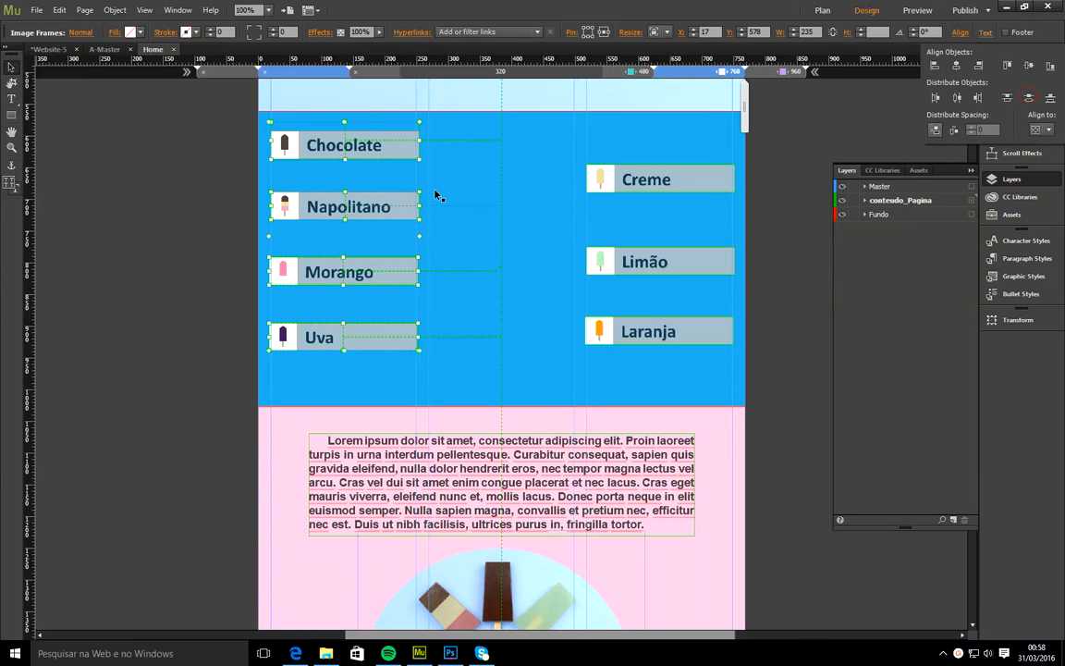
{"action": "left_click", "coordinate": [378, 274]}
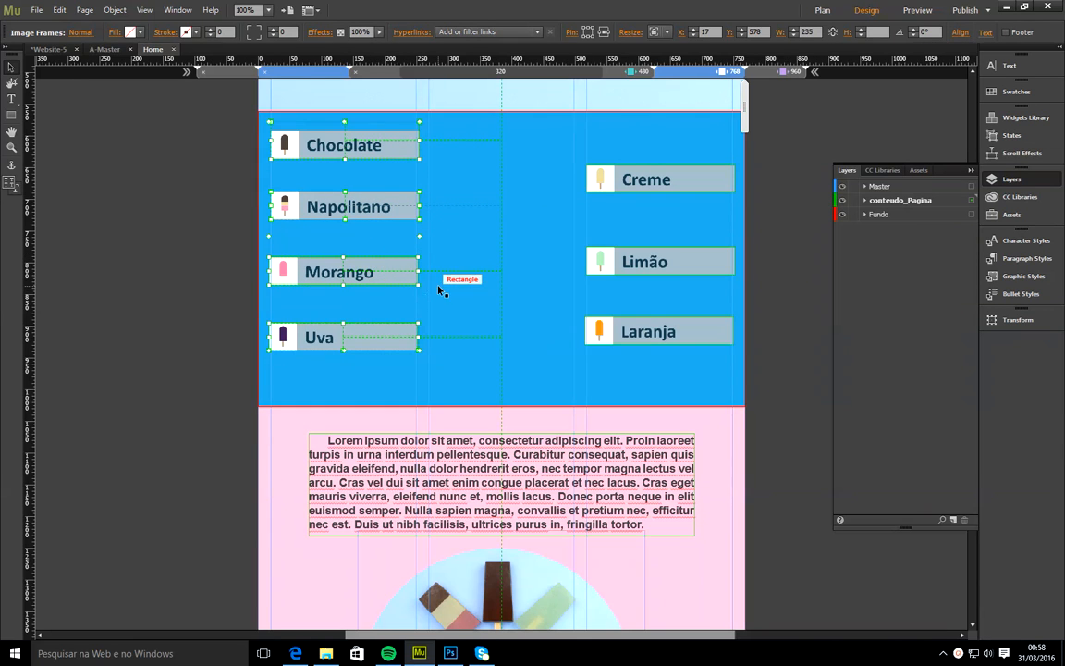
{"action": "left_click_drag", "start_coordinate": [395, 269], "coordinate": [454, 277]}
- Place the Creme, Limão and Laranja image frames directly beside Chocolate, Napolitano and Morango in a second column
{"action": "left_click", "coordinate": [591, 168]}
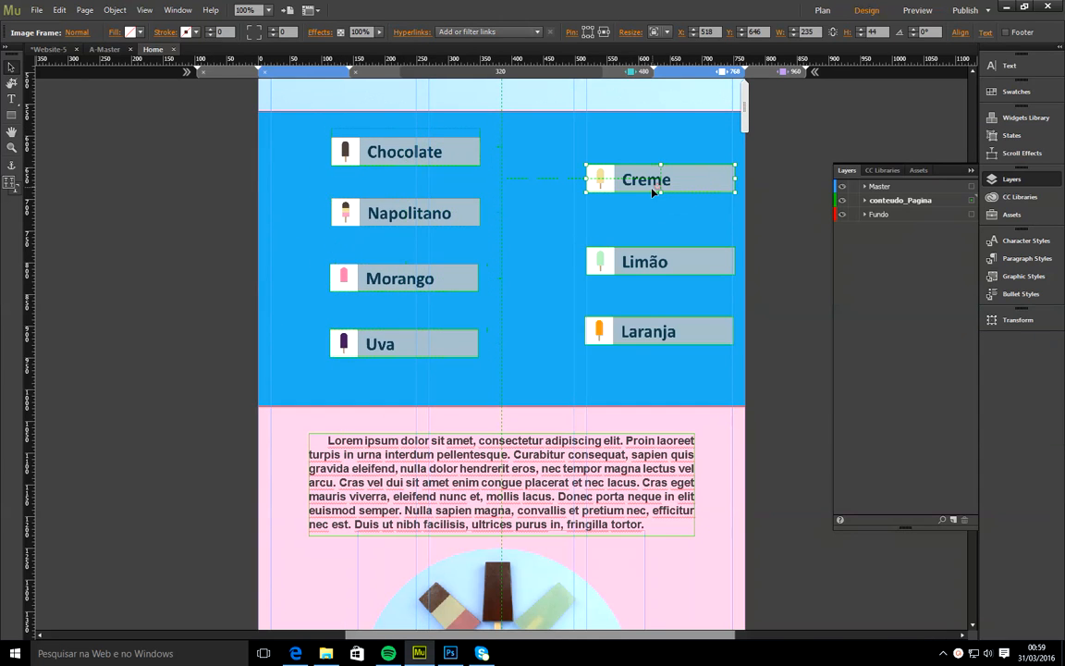
{"action": "left_click_drag", "start_coordinate": [599, 167], "coordinate": [550, 167]}
{"action": "left_click_drag", "start_coordinate": [623, 263], "coordinate": [527, 220]}
{"action": "left_click_drag", "start_coordinate": [645, 324], "coordinate": [541, 274]}
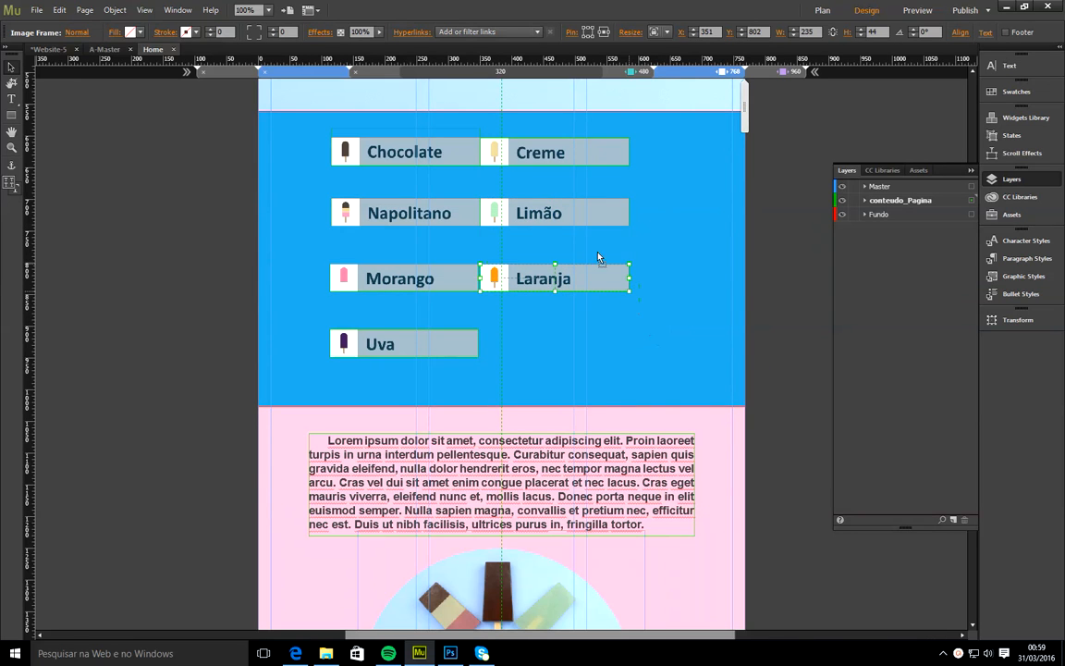
- Shift the Creme, Limão and Laranja frames together to about X 419 and compare the layout with the 960 breakpoint
{"action": "left_click", "coordinate": [606, 214], "text": "shift"}
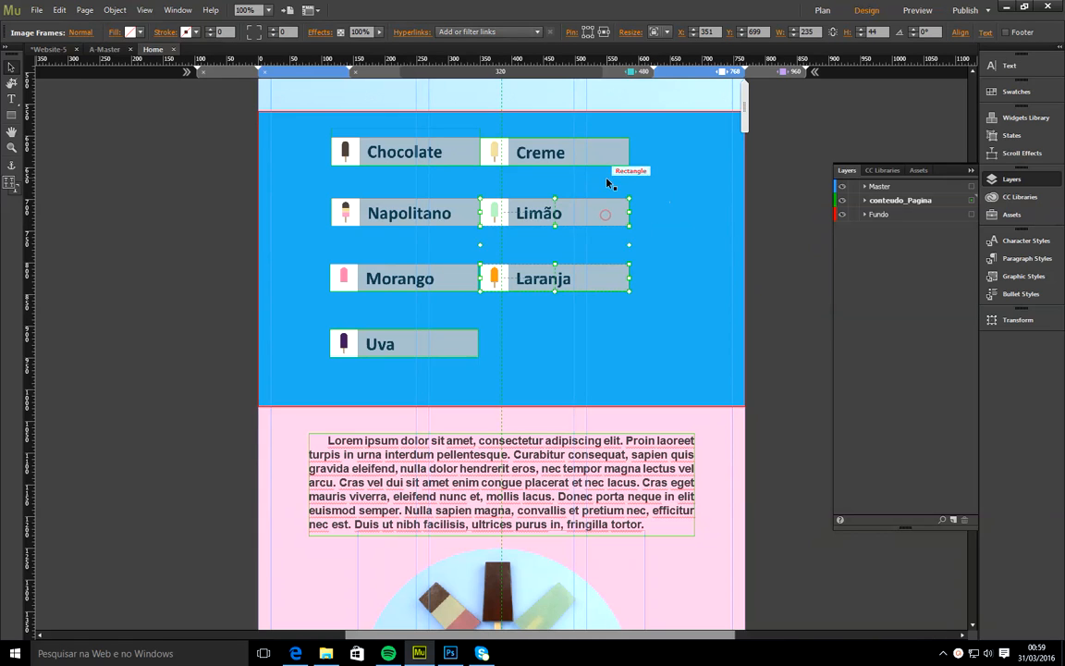
{"action": "left_click", "coordinate": [610, 154], "text": "shift"}
{"action": "left_click_drag", "start_coordinate": [595, 219], "coordinate": [640, 220]}
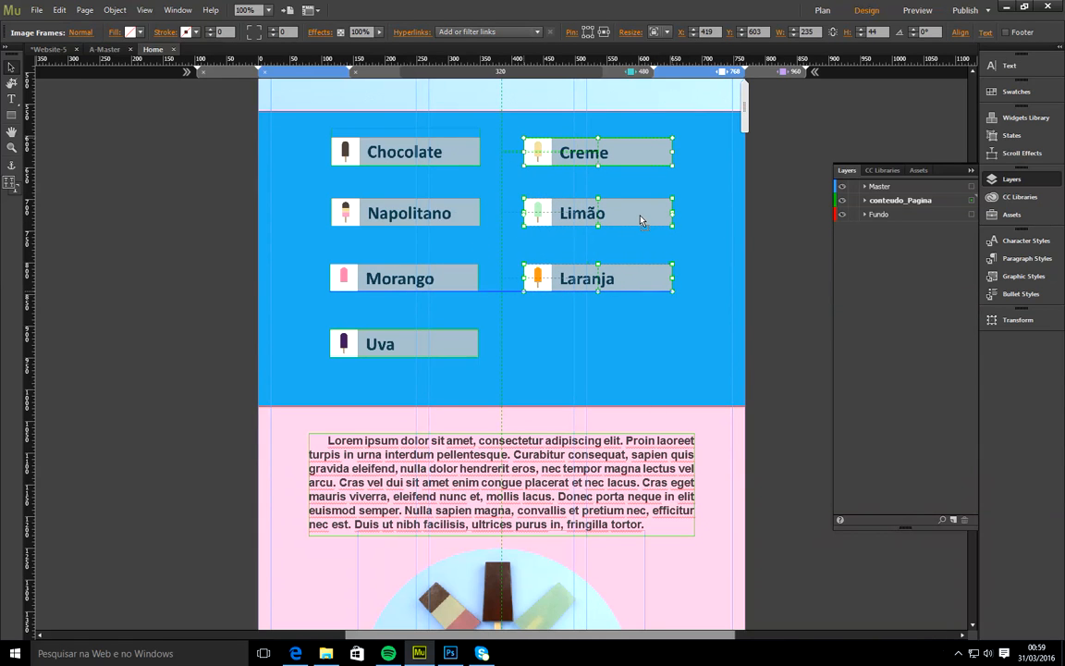
{"action": "left_click", "coordinate": [698, 304]}
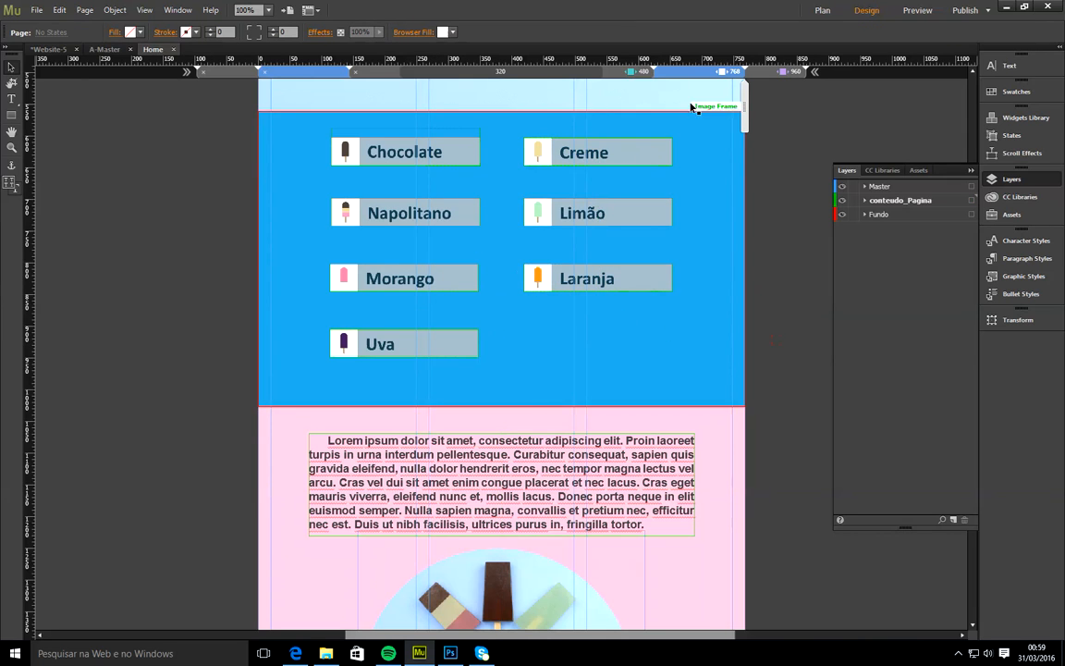
{"action": "left_click", "coordinate": [760, 73]}
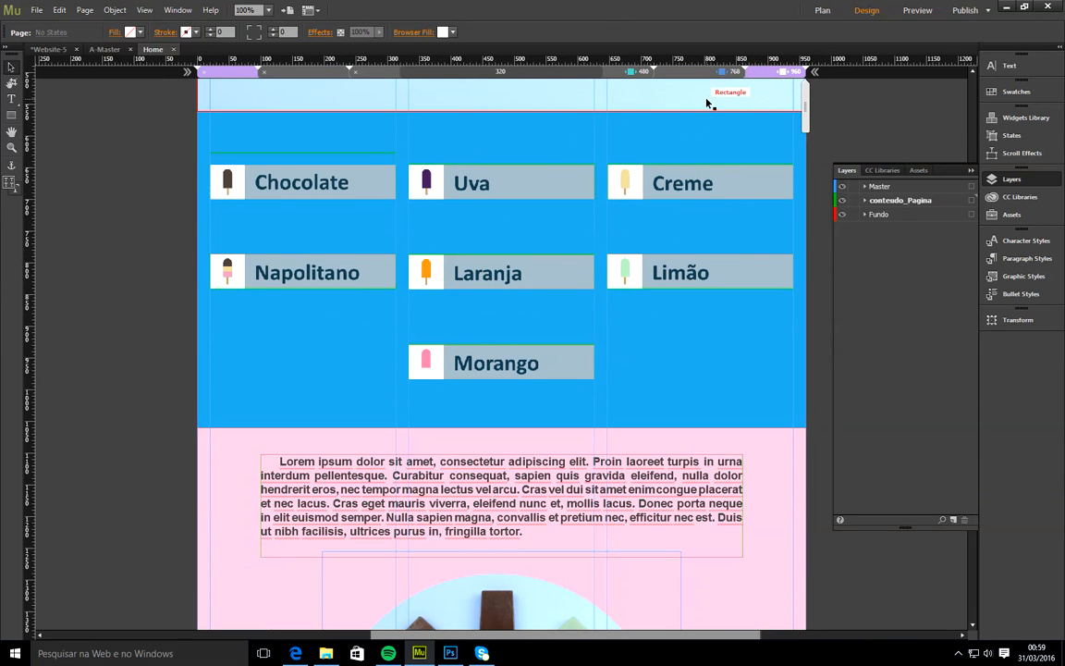
{"action": "left_click", "coordinate": [693, 72]}
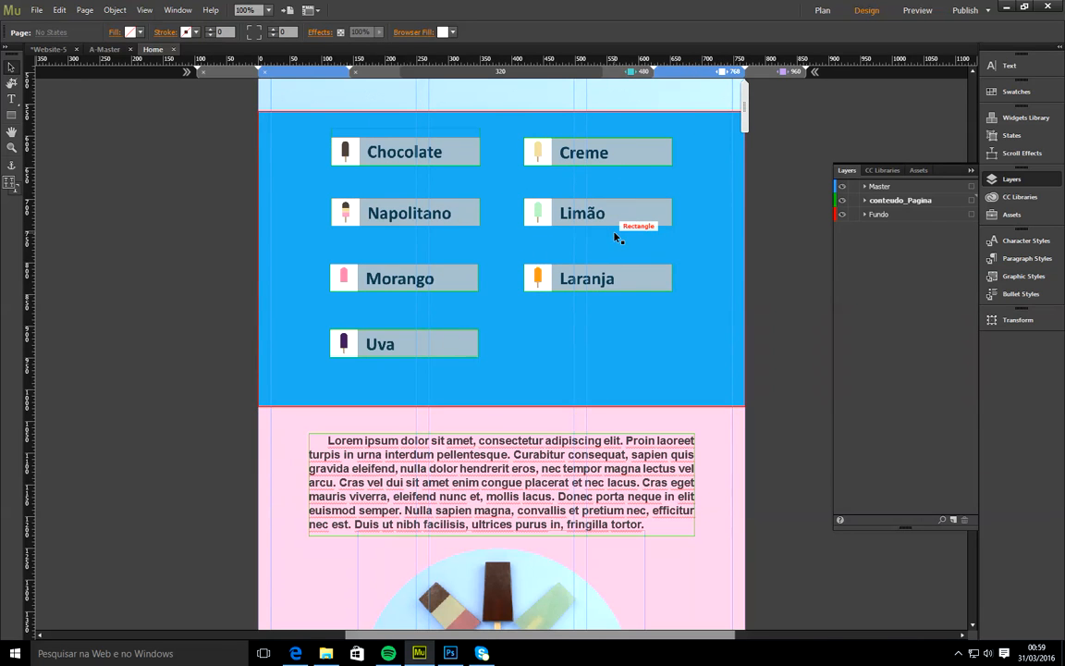
- Lower the semicircular popsicle image to about Y 1281 so its base meets the top of the brown form section
{"action": "scroll", "coordinate": [774, 250], "scroll_direction": "down", "scroll_amount": 3}
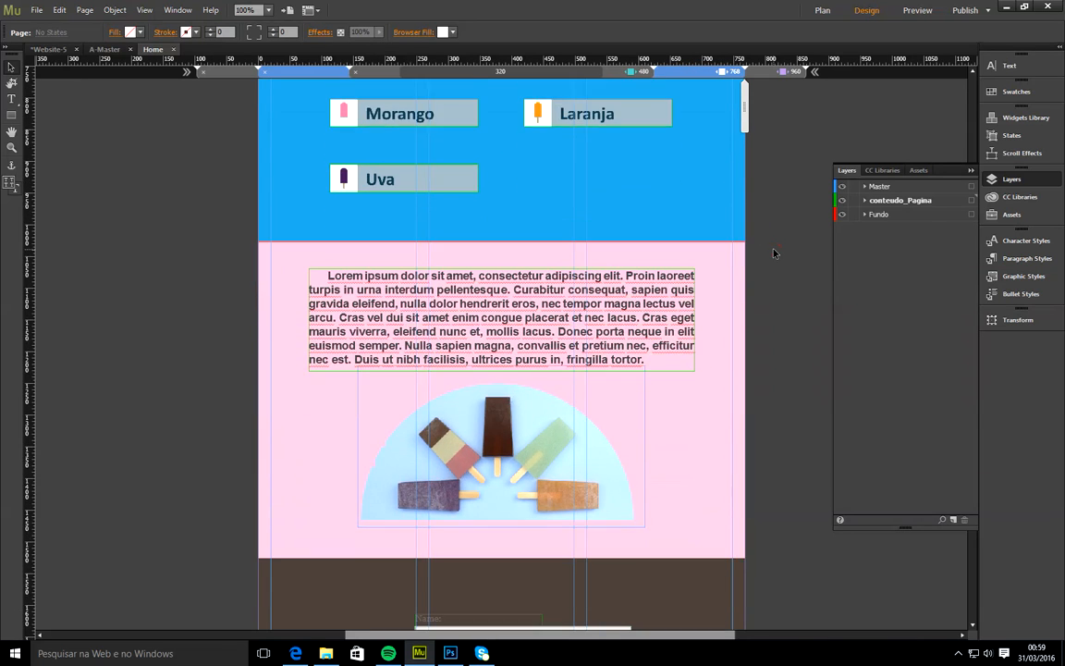
{"action": "scroll", "coordinate": [773, 253], "scroll_direction": "down", "scroll_amount": 2}
{"action": "scroll", "coordinate": [548, 220], "scroll_direction": "down", "scroll_amount": 2}
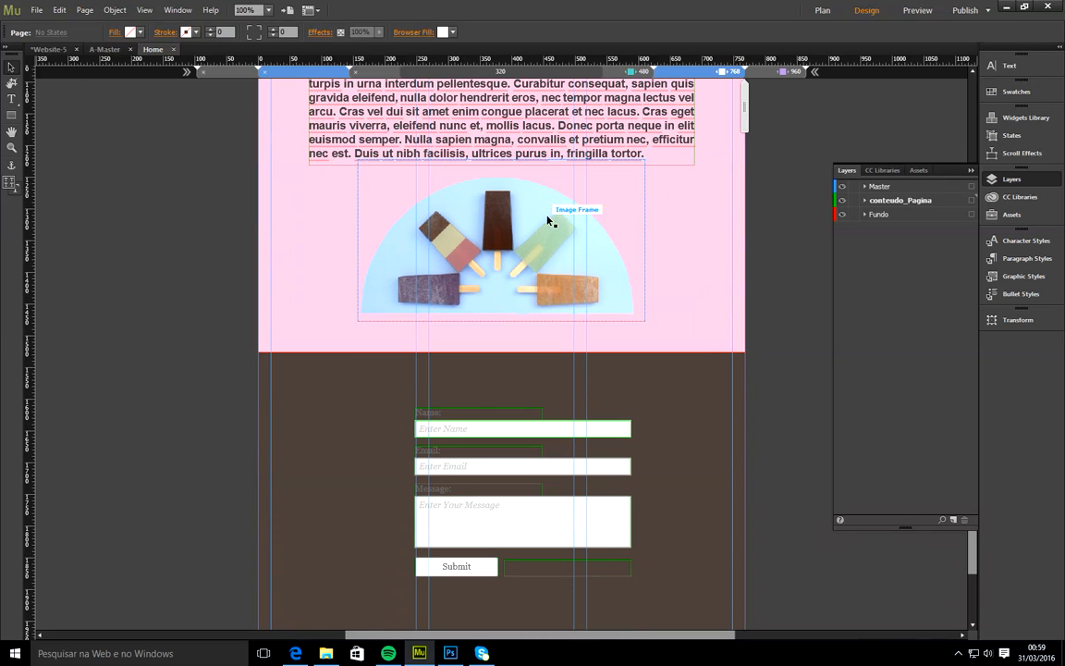
{"action": "left_click", "coordinate": [522, 217]}
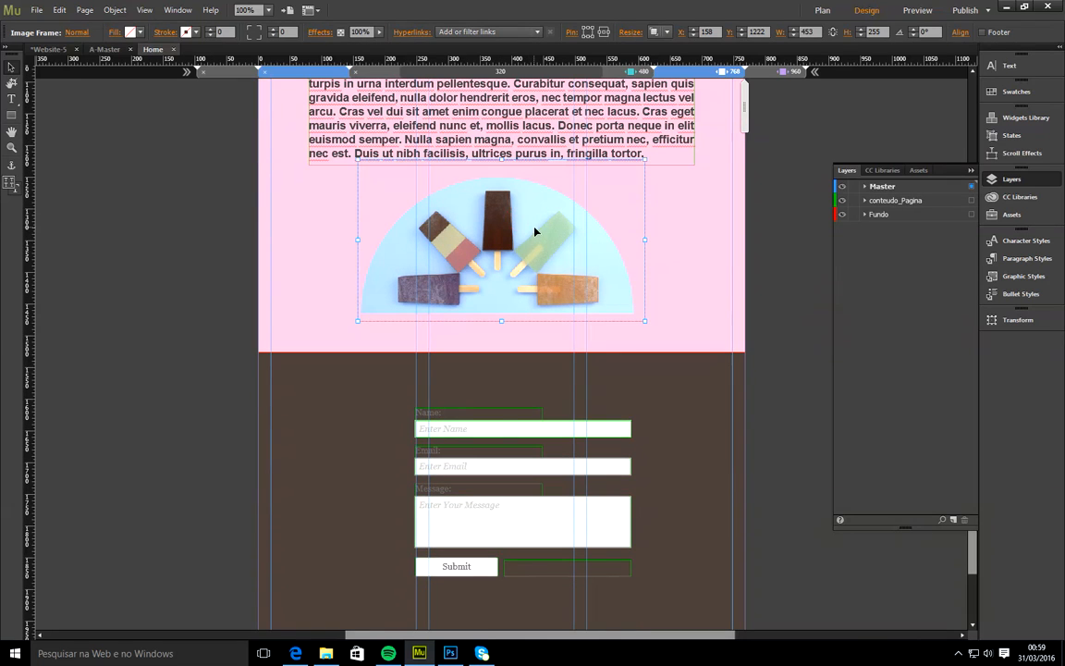
{"action": "left_click_drag", "start_coordinate": [523, 237], "coordinate": [525, 271]}
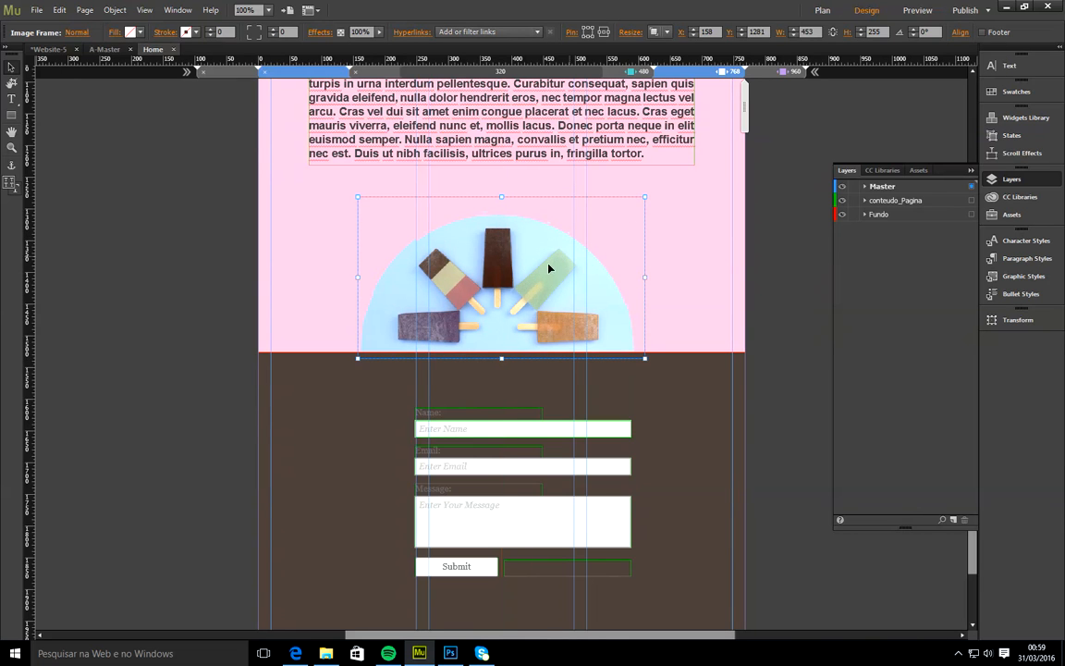
{"action": "left_click", "coordinate": [786, 264]}
- Switch to the 480 breakpoint and adjust the blue rectangle behind the flavour frames to a height of about 417 px
{"action": "scroll", "coordinate": [787, 265], "scroll_direction": "down", "scroll_amount": 3}
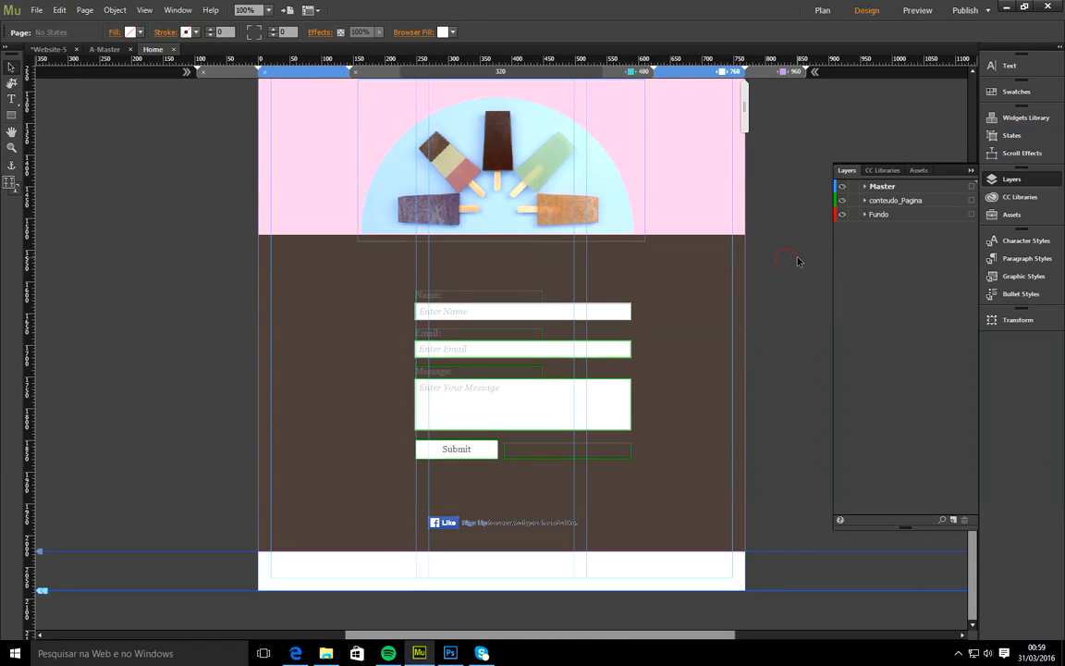
{"action": "scroll", "coordinate": [798, 261], "scroll_direction": "up", "scroll_amount": 18}
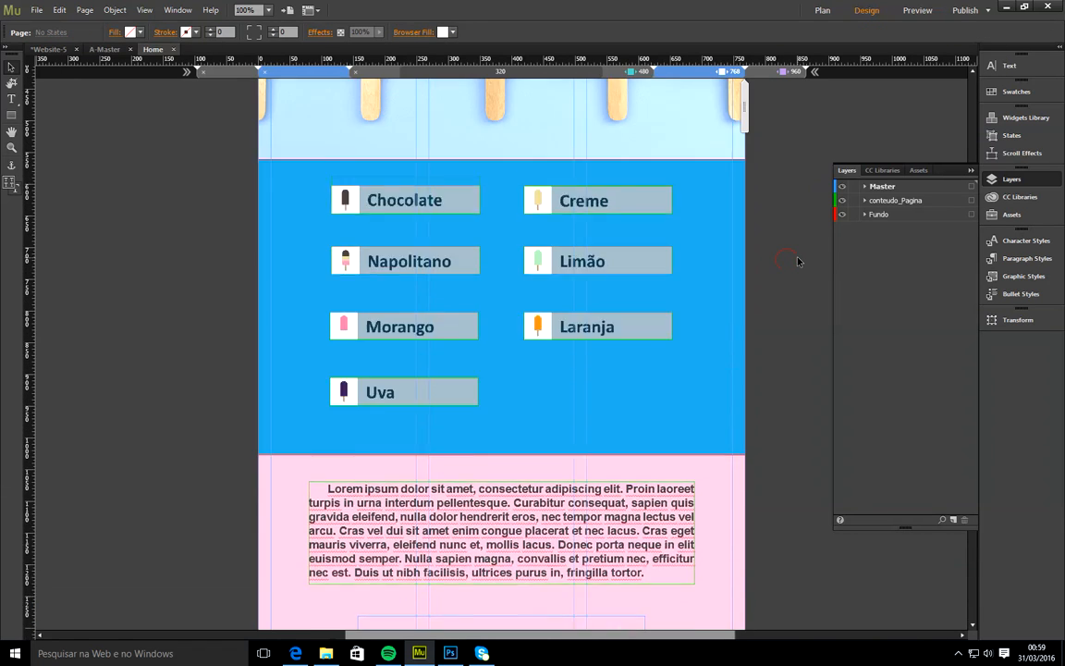
{"action": "scroll", "coordinate": [798, 262], "scroll_direction": "up", "scroll_amount": 2}
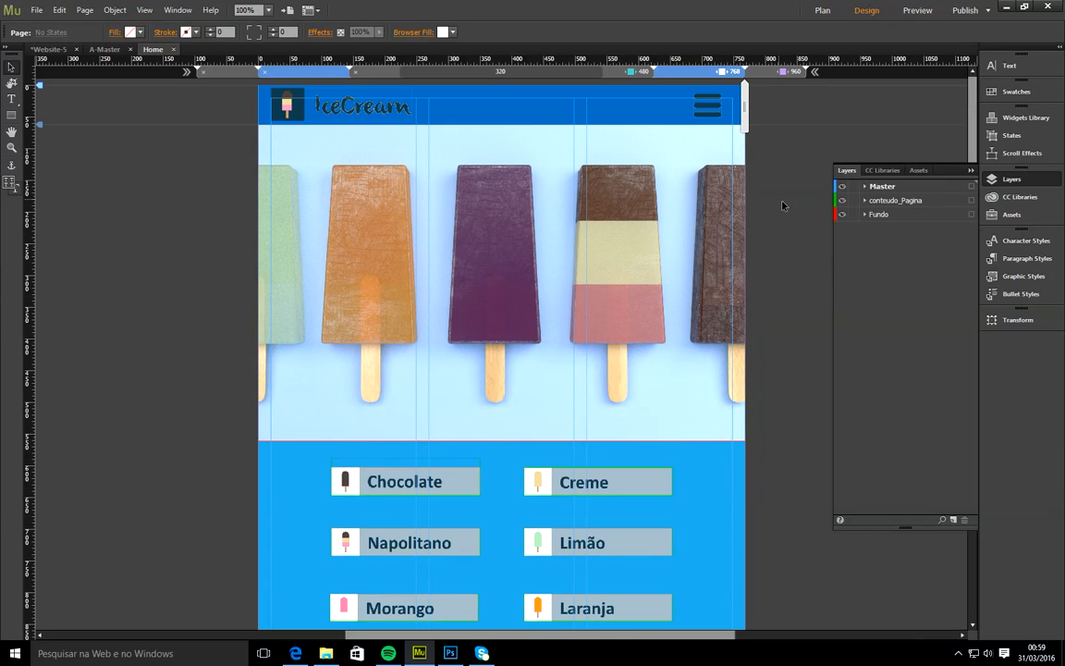
{"action": "left_click", "coordinate": [614, 72]}
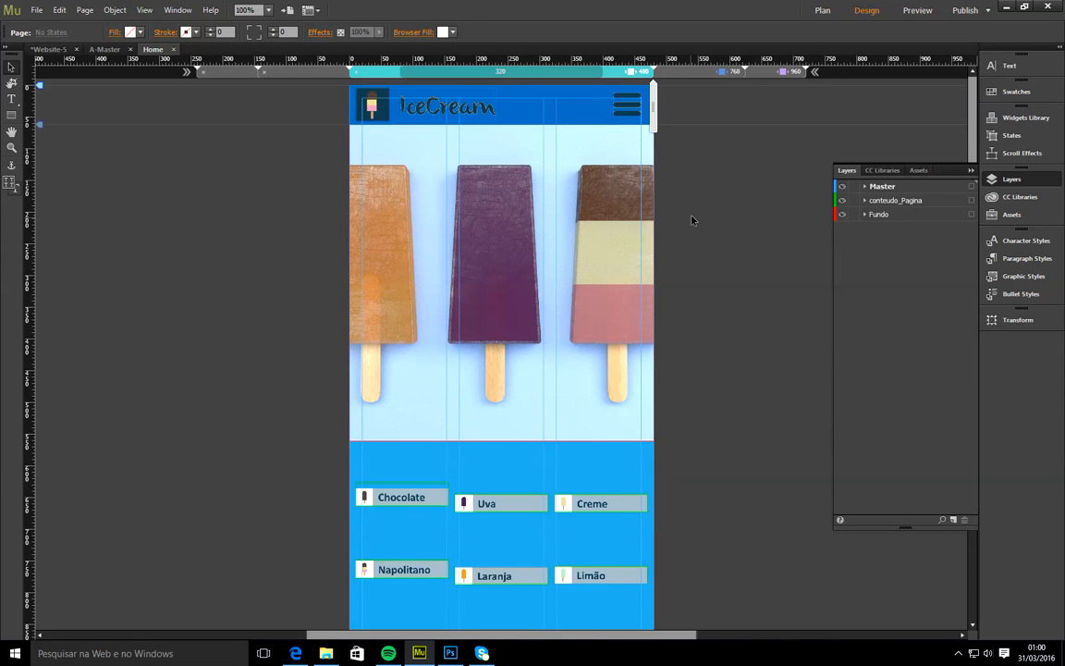
{"action": "scroll", "coordinate": [694, 220], "scroll_direction": "down", "scroll_amount": 5}
{"action": "scroll", "coordinate": [694, 220], "scroll_direction": "down", "scroll_amount": 7}
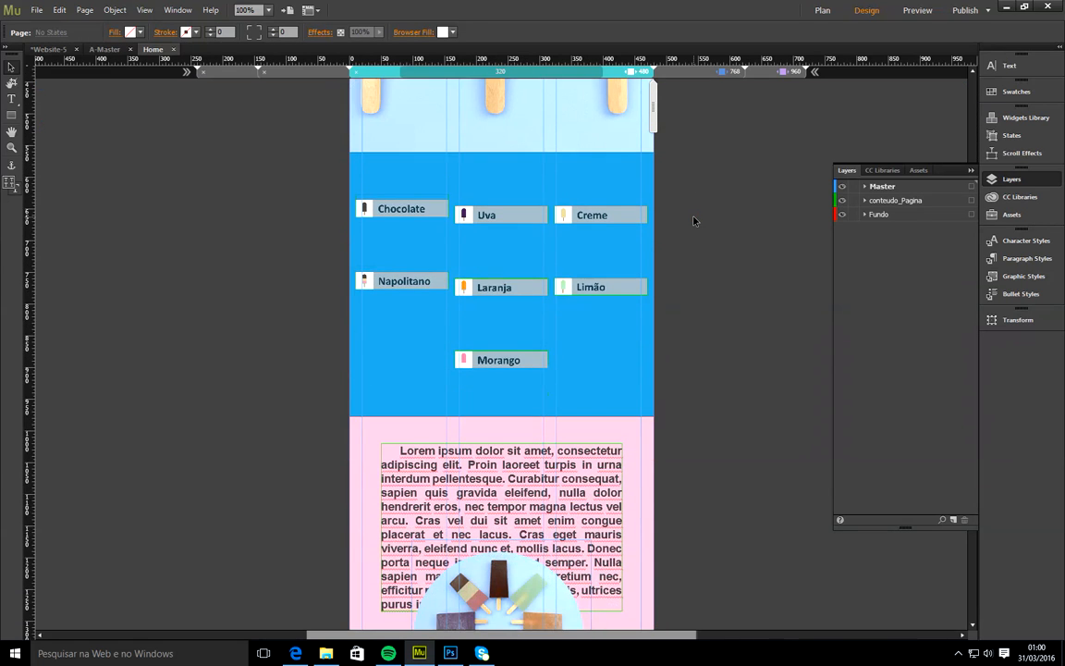
{"action": "left_click", "coordinate": [556, 194]}
{"action": "mouse_move", "coordinate": [501, 209]}
{"action": "left_mouse_down"}
{"action": "mouse_move", "coordinate": [501, 237]}
{"action": "mouse_move", "coordinate": [505, 211]}
{"action": "left_mouse_up"}
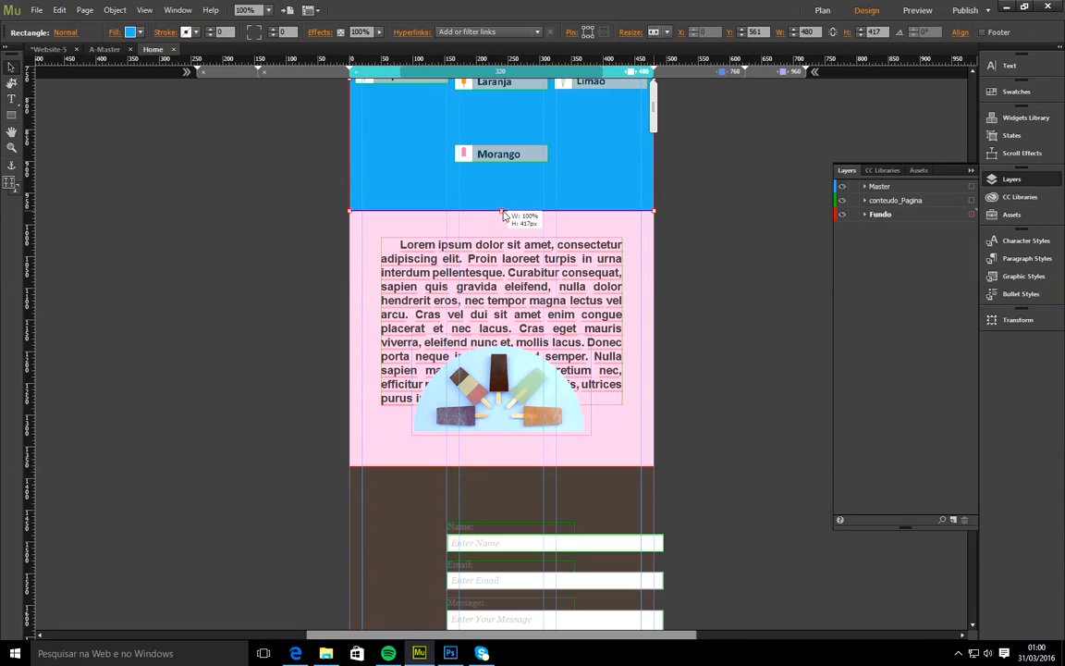
{"action": "left_click", "coordinate": [657, 226]}
- At the 480 breakpoint, move the contact form horizontally to the centre of the brown section
{"action": "scroll", "coordinate": [705, 276], "scroll_direction": "down", "scroll_amount": 7}
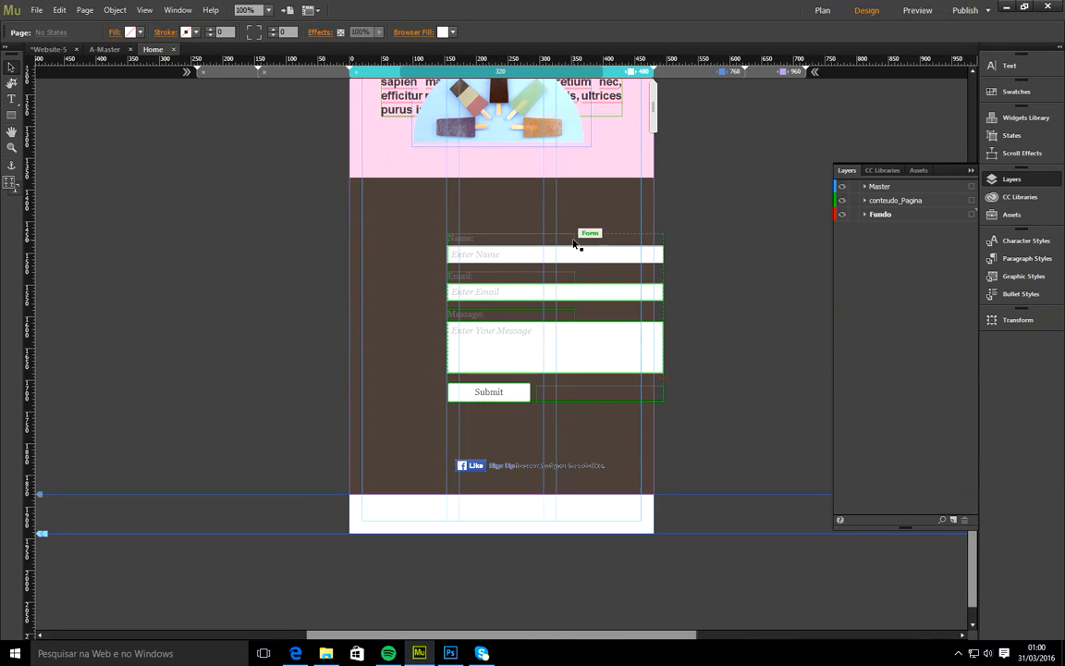
{"action": "left_click", "coordinate": [534, 245]}
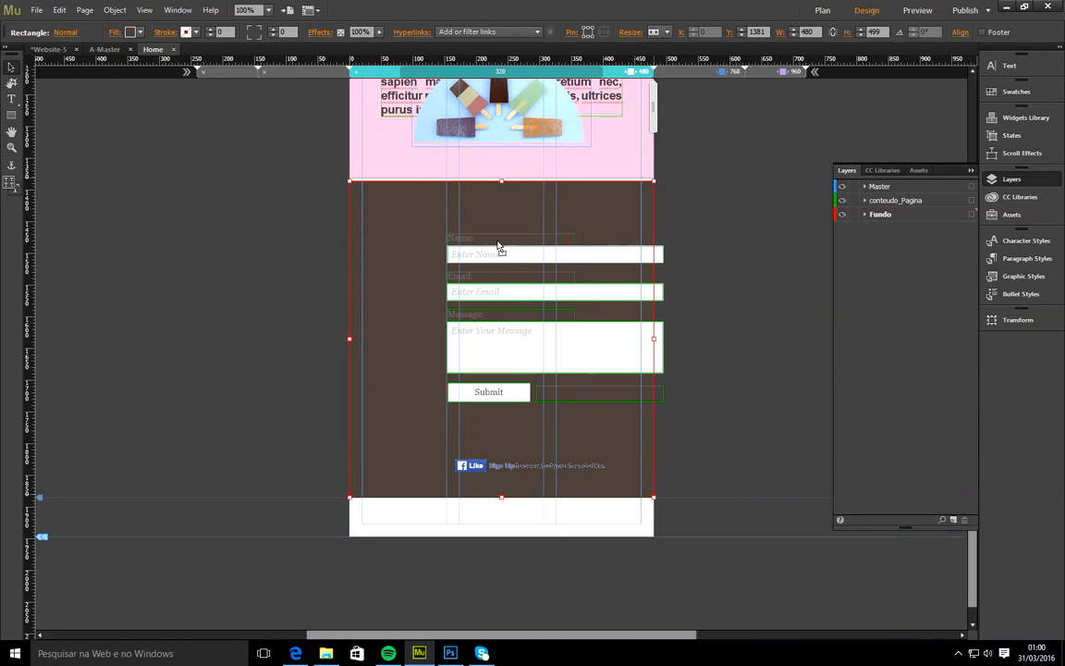
{"action": "left_click", "coordinate": [590, 263]}
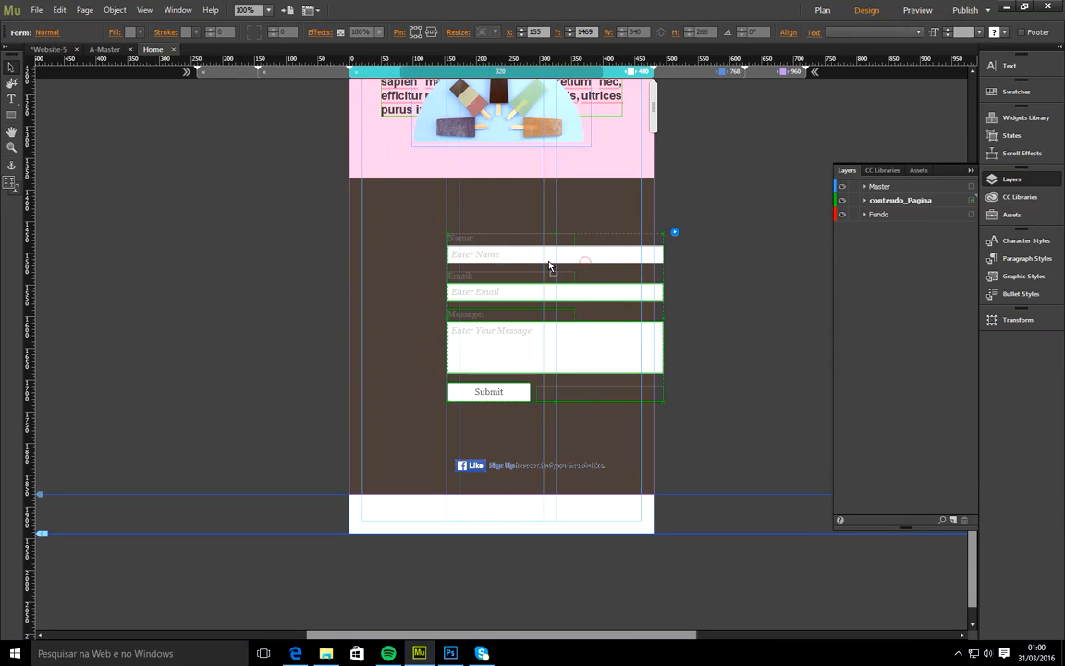
{"action": "left_click_drag", "start_coordinate": [549, 266], "coordinate": [534, 267]}
{"action": "left_click", "coordinate": [517, 205]}
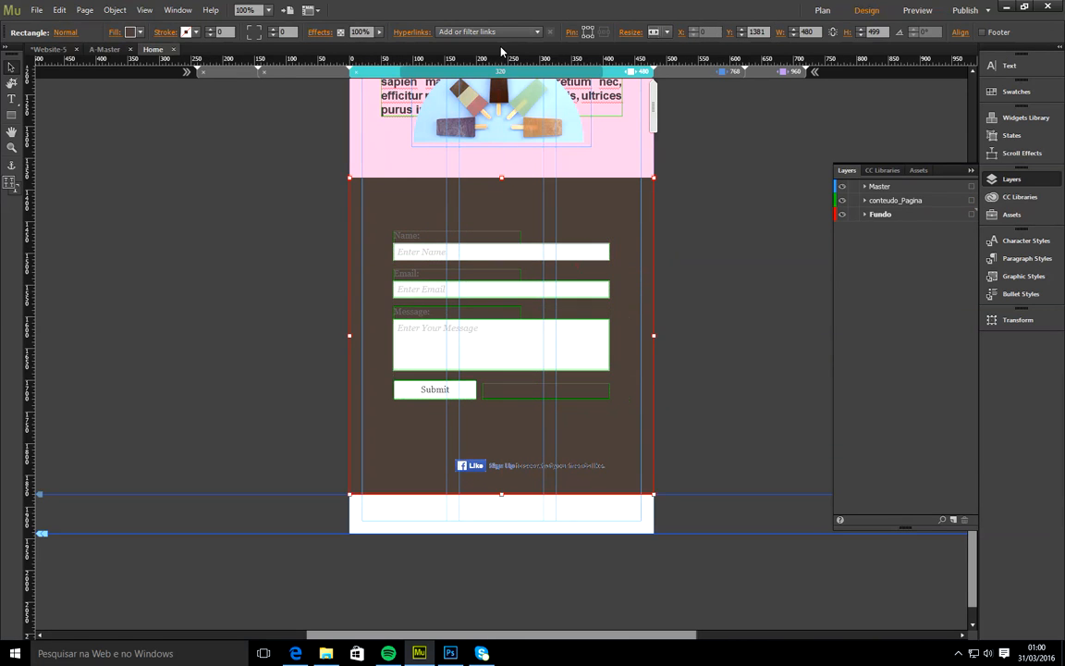
- Pin the semicircular popsicle image to the browser centre and lower it to about Y 1228 so its base meets the brown section
{"action": "left_click", "coordinate": [509, 268]}
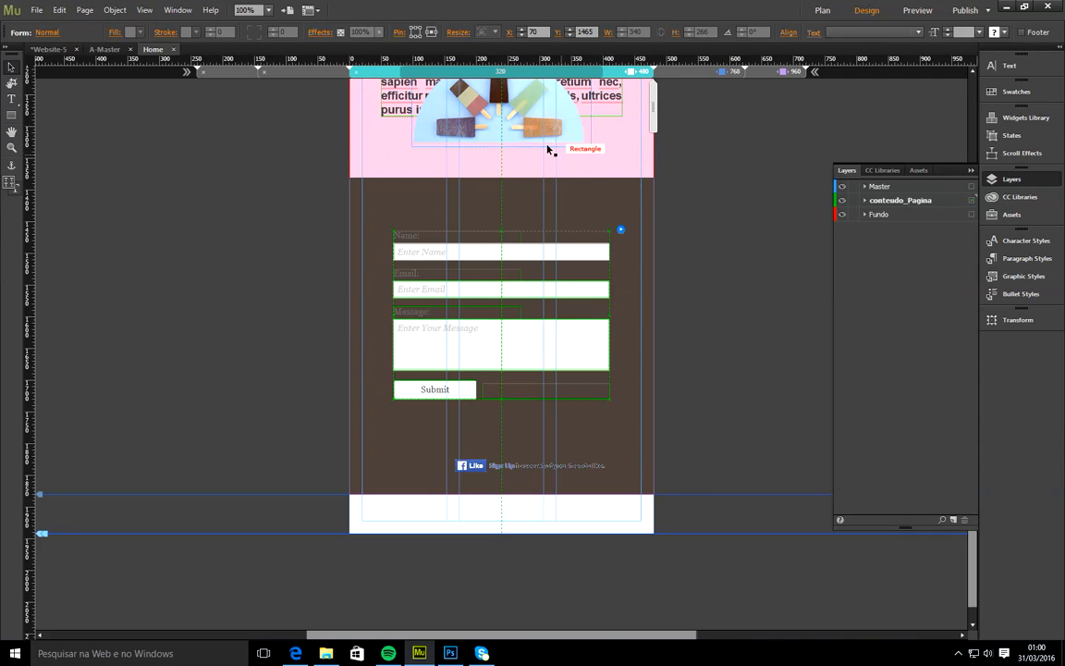
{"action": "left_click", "coordinate": [523, 117]}
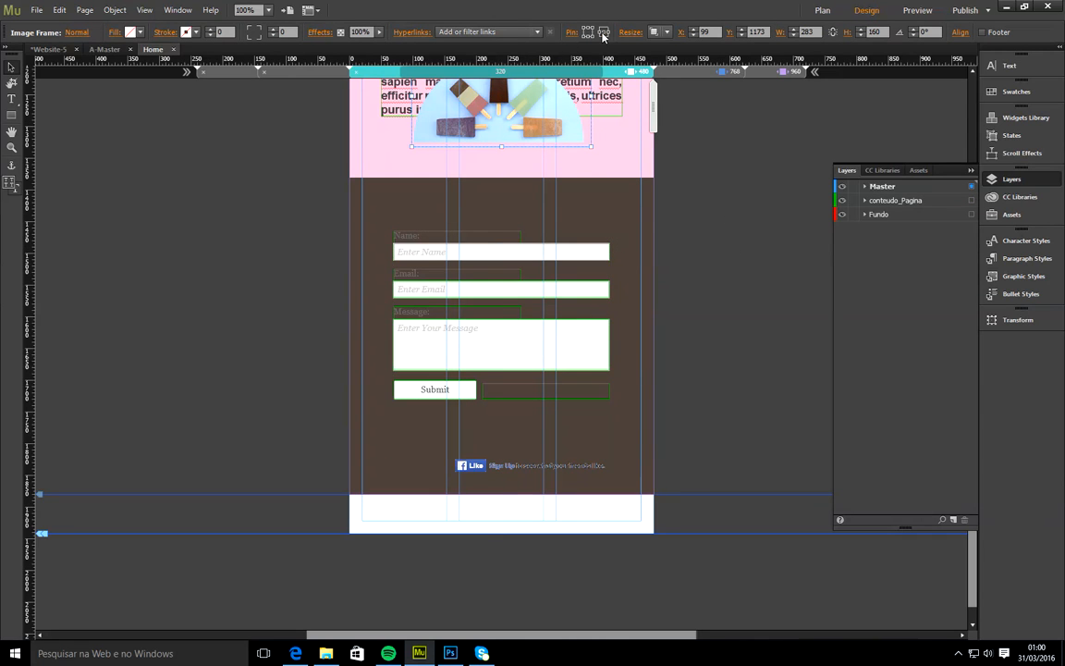
{"action": "left_click", "coordinate": [666, 31]}
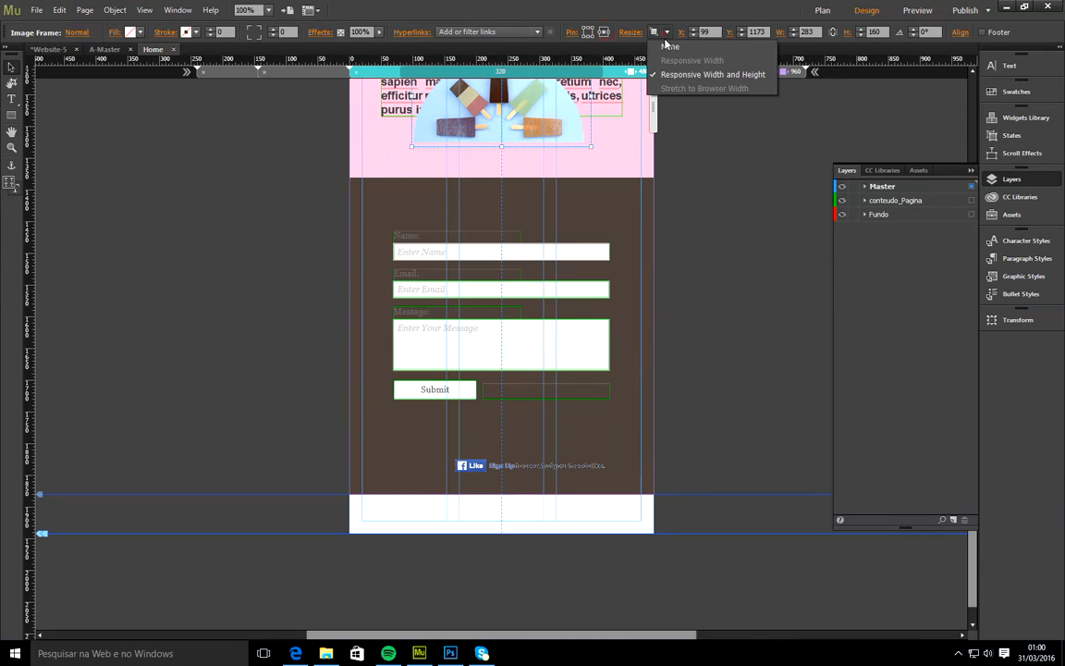
{"action": "left_click", "coordinate": [668, 47]}
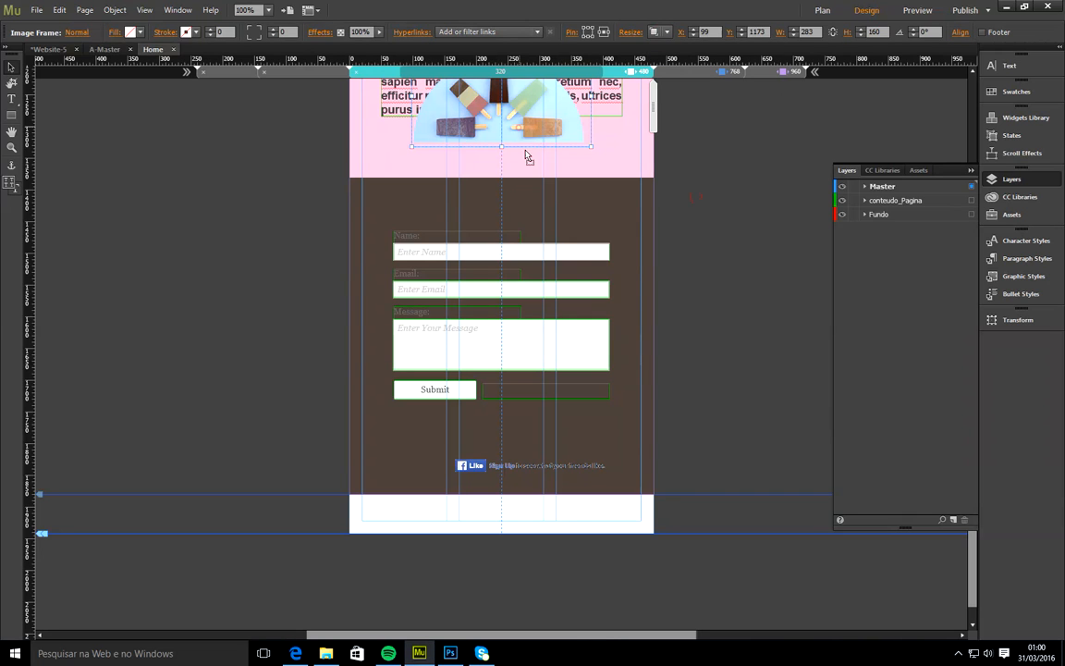
{"action": "left_click_drag", "start_coordinate": [518, 137], "coordinate": [520, 170]}
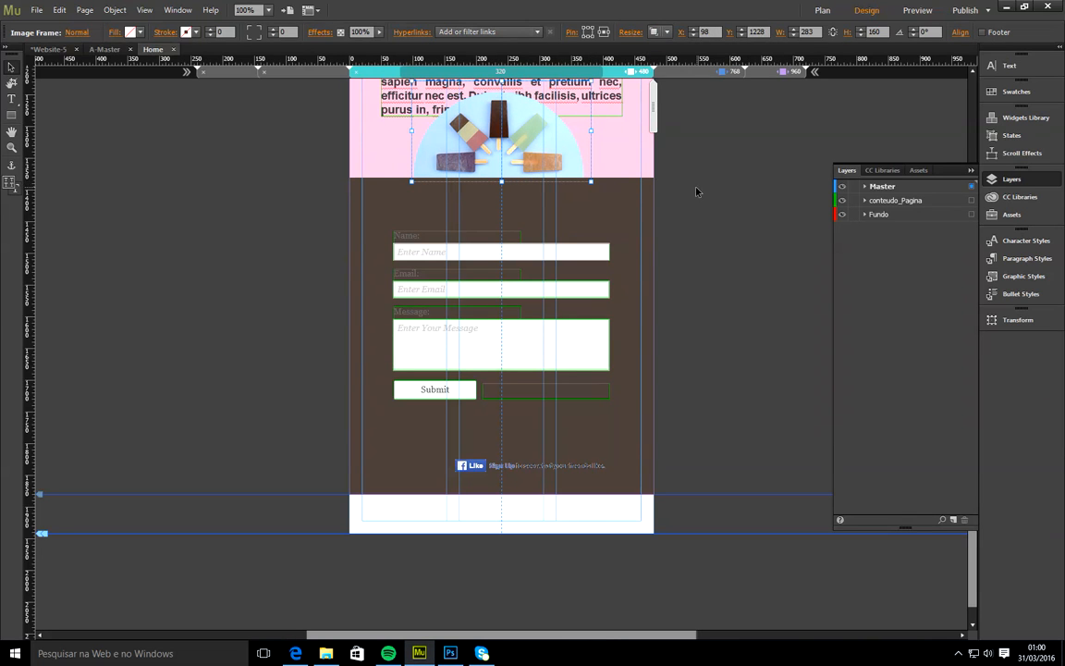
{"action": "scroll", "coordinate": [697, 191], "scroll_direction": "up", "scroll_amount": 5}
{"action": "left_click", "coordinate": [580, 238]}
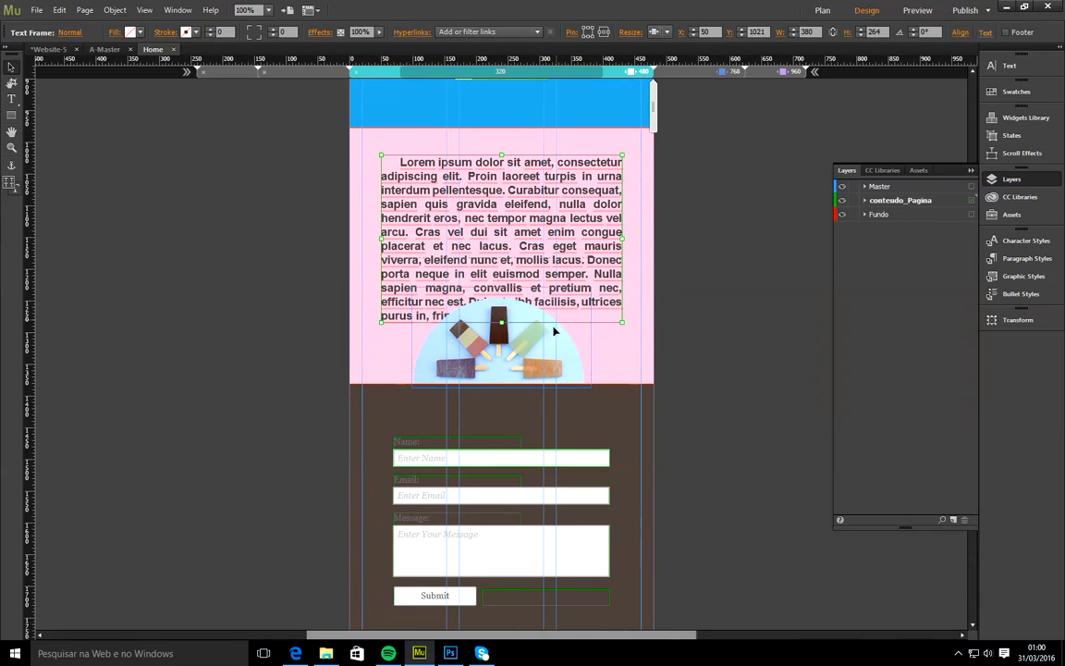
{"action": "left_click", "coordinate": [697, 358]}
{"action": "scroll", "coordinate": [713, 340], "scroll_direction": "down", "scroll_amount": 3}
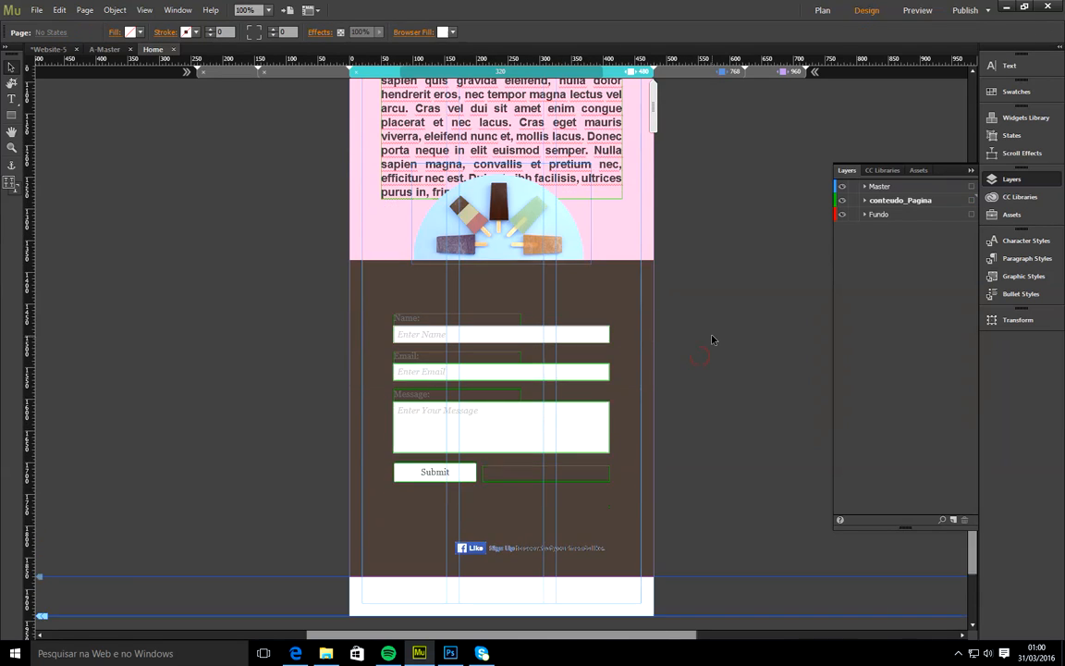
- Move the pink rectangle, popsicle image, contact form and brown background down together until the pink section starts at about Y 1393
{"action": "left_click_drag", "start_coordinate": [722, 240], "coordinate": [379, 347]}
{"action": "left_click_drag", "start_coordinate": [498, 326], "coordinate": [511, 497]}
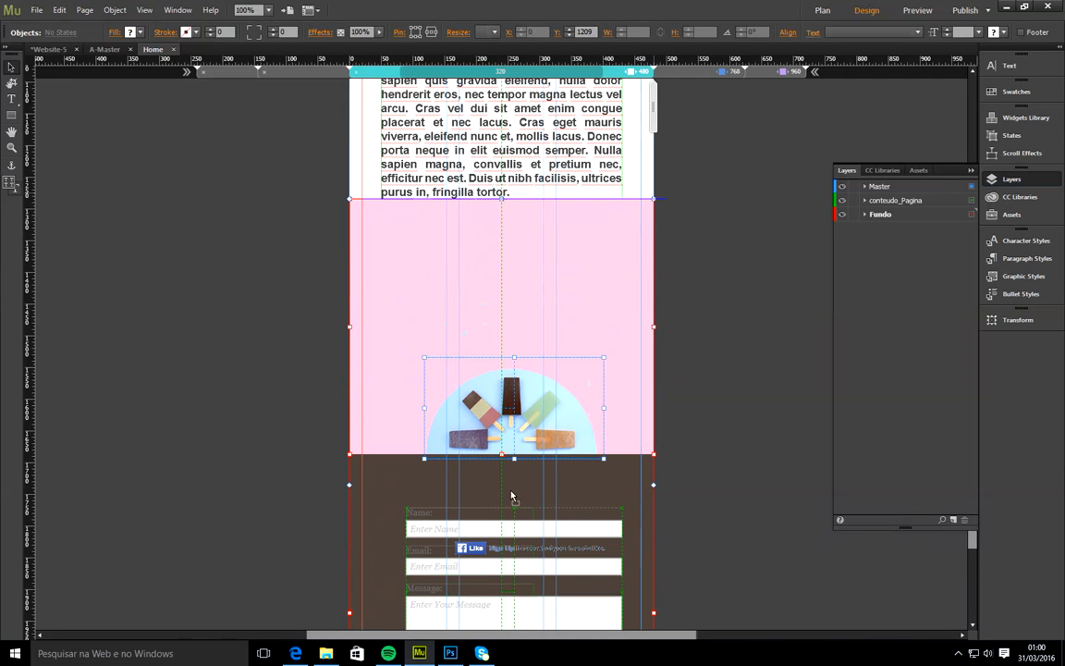
{"action": "left_click_drag", "start_coordinate": [514, 557], "coordinate": [513, 558]}
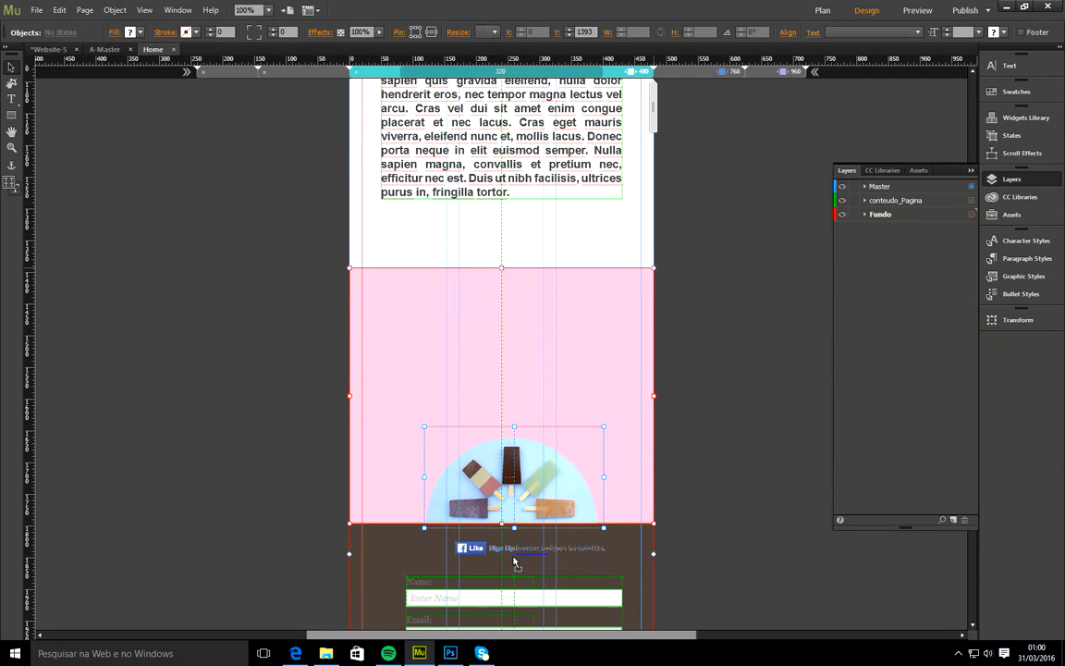
{"action": "left_click", "coordinate": [728, 352]}
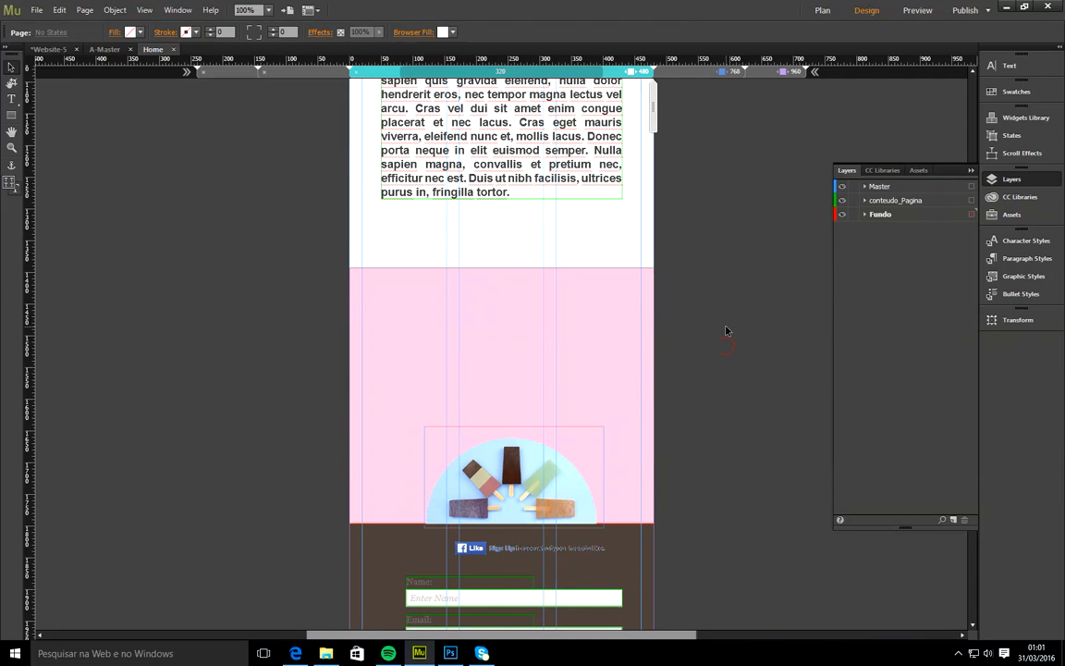
{"action": "scroll", "coordinate": [726, 332], "scroll_direction": "up", "scroll_amount": 3}
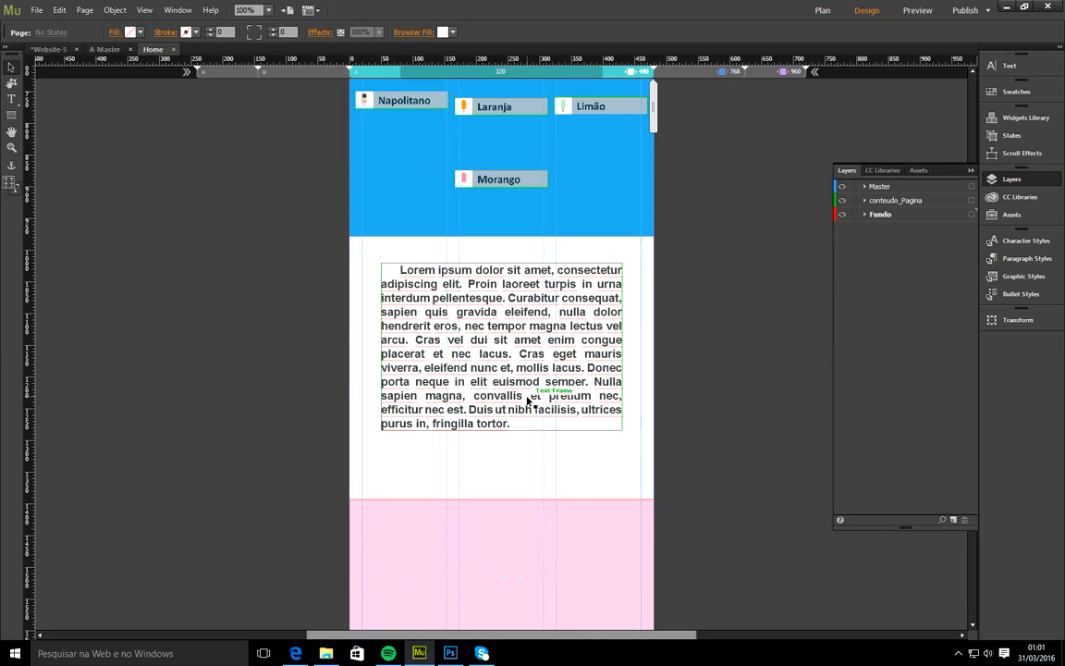
{"action": "scroll", "coordinate": [566, 389], "scroll_direction": "down", "scroll_amount": 8}
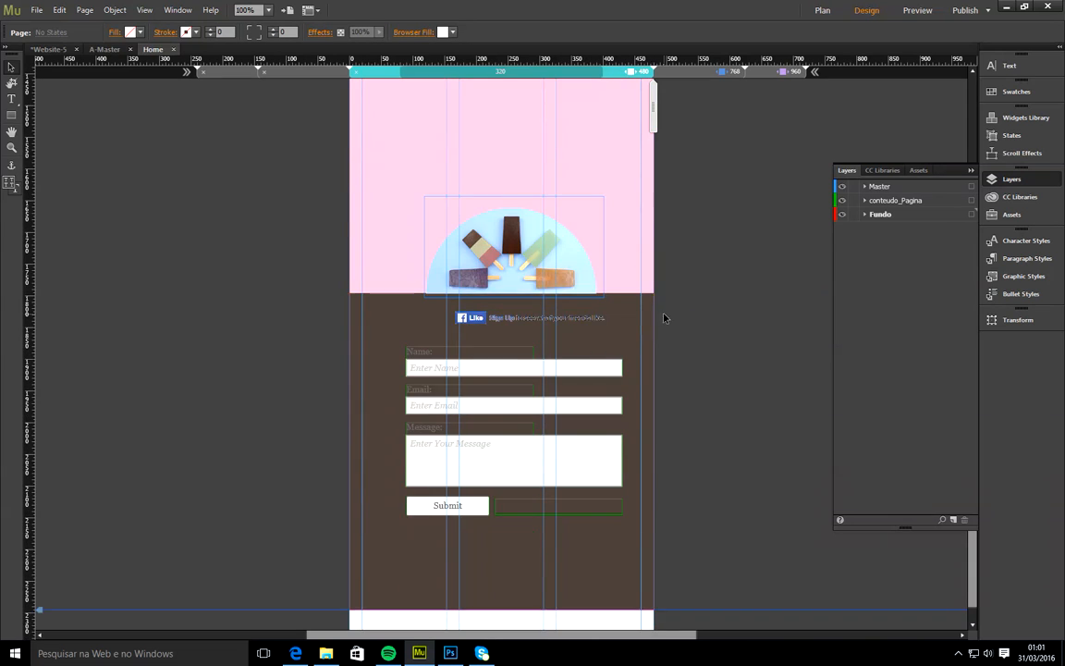
{"action": "scroll", "coordinate": [663, 316], "scroll_direction": "up", "scroll_amount": 4}
{"action": "scroll", "coordinate": [664, 313], "scroll_direction": "up", "scroll_amount": 6}
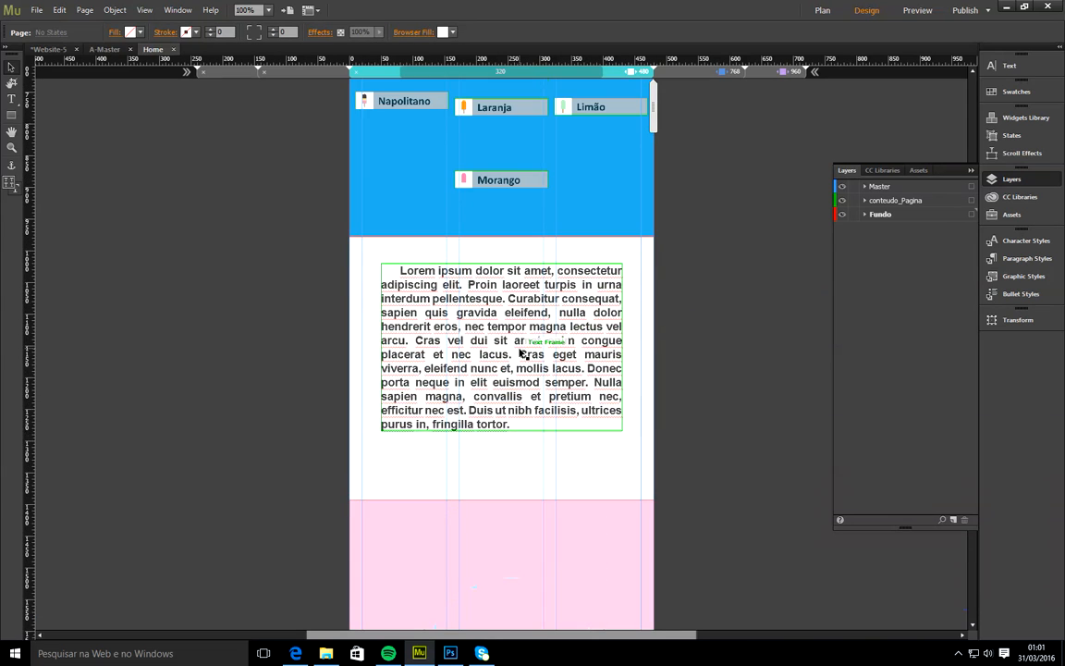
- Move the Lorem ipsum text frame down into the pink section at about Y 1410
{"action": "left_click", "coordinate": [524, 396]}
{"action": "left_click_drag", "start_coordinate": [522, 504], "coordinate": [527, 592]}
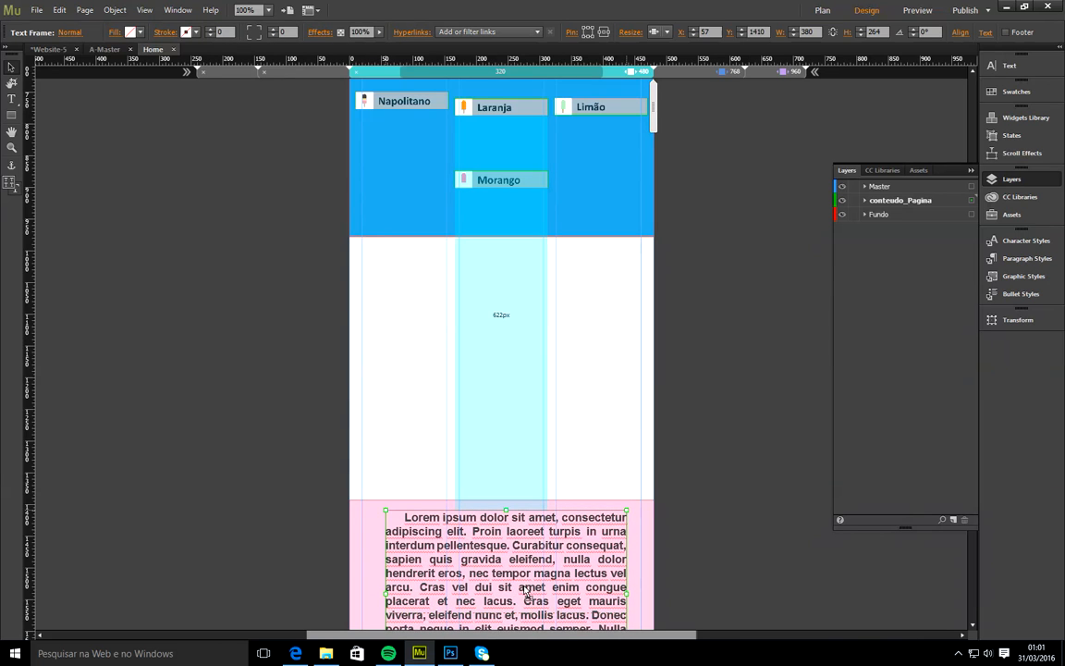
{"action": "left_click", "coordinate": [732, 419]}
{"action": "scroll", "coordinate": [732, 419], "scroll_direction": "down", "scroll_amount": 2}
- Extend the pink rectangle upward to a height of about 434 px and raise the Lorem ipsum text frame just below its top edge
{"action": "left_click", "coordinate": [525, 410]}
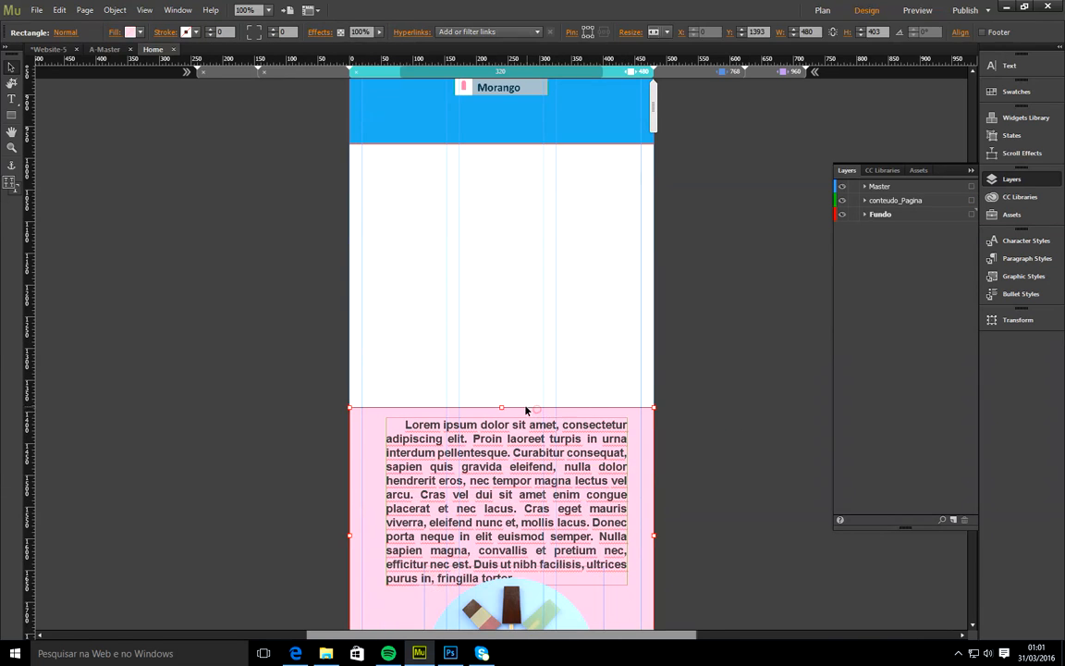
{"action": "left_click_drag", "start_coordinate": [502, 407], "coordinate": [502, 388]}
{"action": "left_click", "coordinate": [496, 466]}
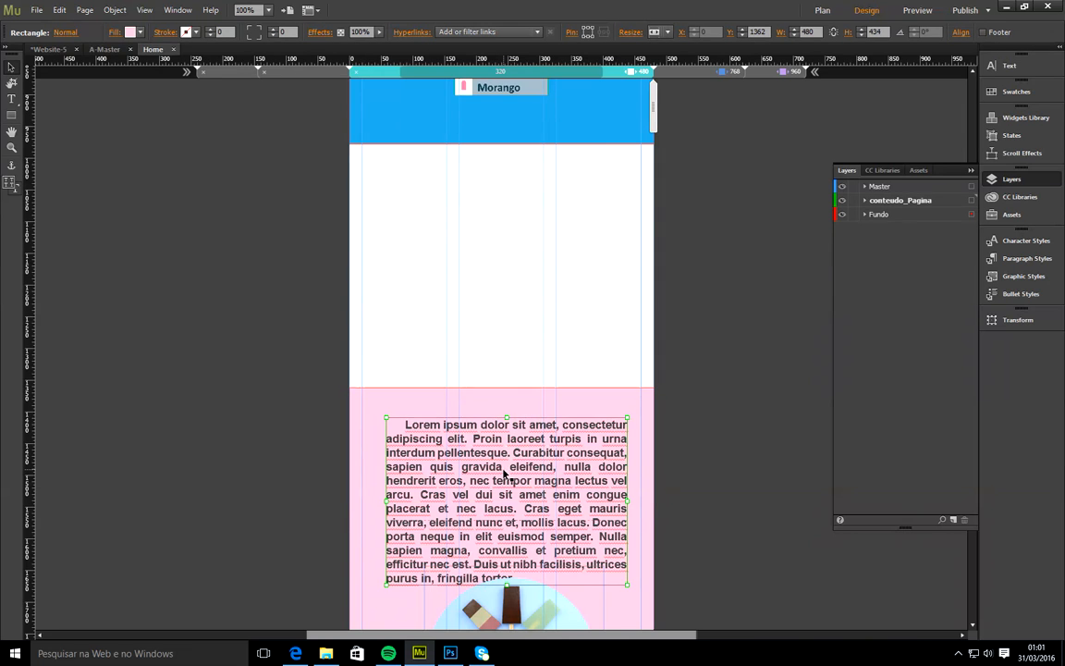
{"action": "left_click_drag", "start_coordinate": [497, 477], "coordinate": [499, 457]}
{"action": "left_click", "coordinate": [672, 320]}
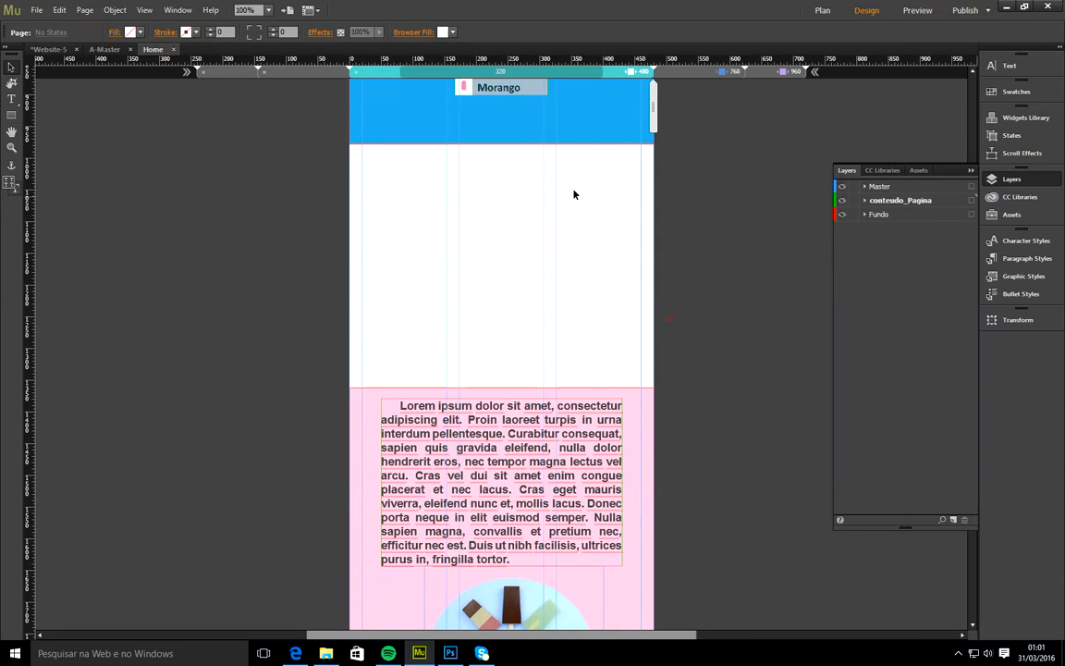
- Extend the blue rectangle behind the flavour frames downward until it meets the top of the pink section
{"action": "left_click", "coordinate": [556, 137]}
{"action": "left_click_drag", "start_coordinate": [500, 143], "coordinate": [499, 392]}
{"action": "left_click", "coordinate": [691, 312]}
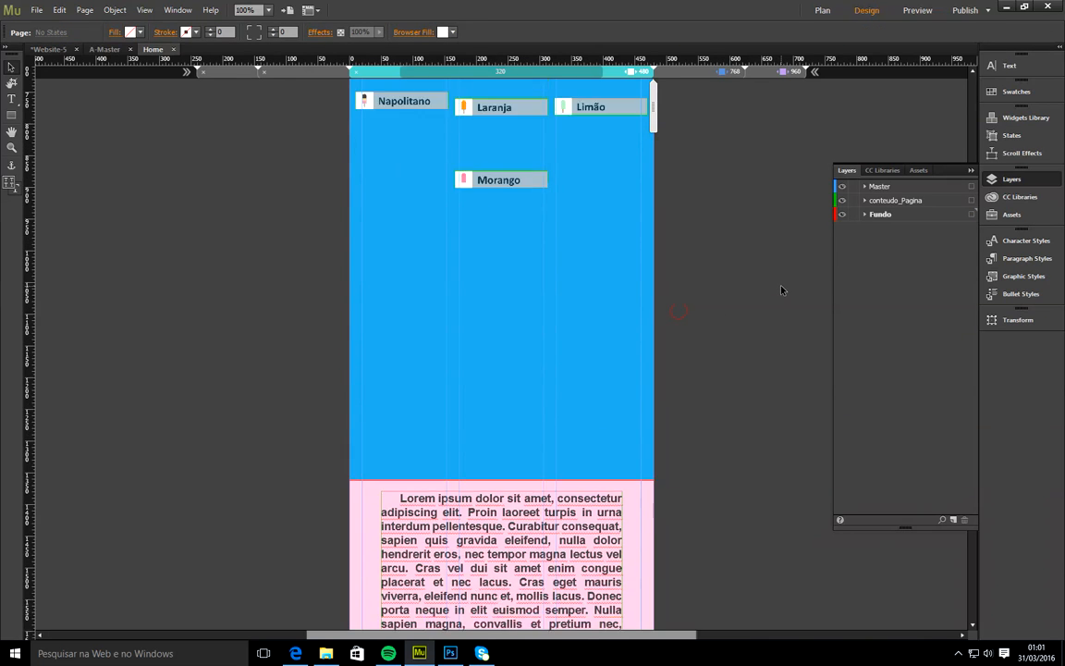
- Select all seven flavour frames and enlarge them together to a width of about 256 px
{"action": "scroll", "coordinate": [781, 289], "scroll_direction": "up", "scroll_amount": 3}
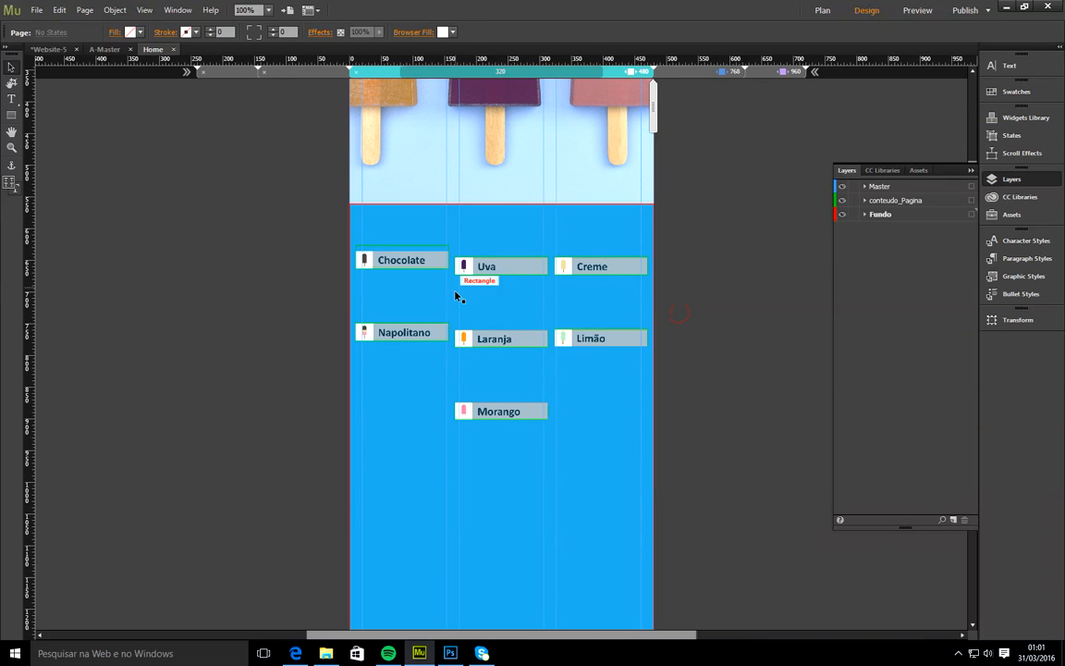
{"action": "left_click", "coordinate": [435, 260]}
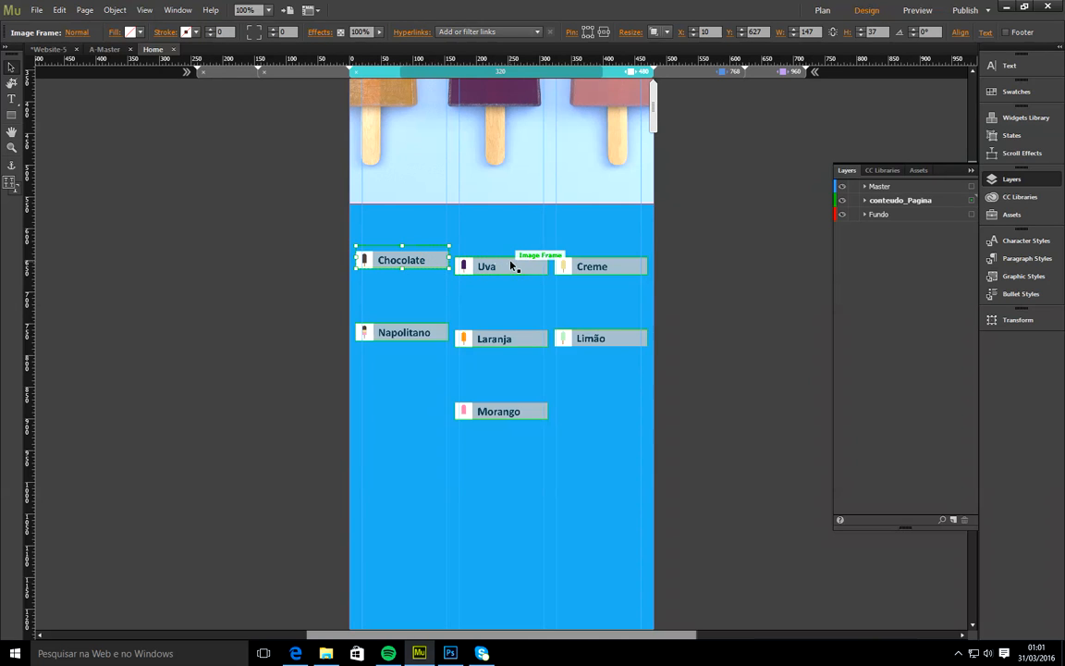
{"action": "left_click", "coordinate": [504, 266], "text": "shift"}
{"action": "left_click", "coordinate": [592, 342], "text": "shift"}
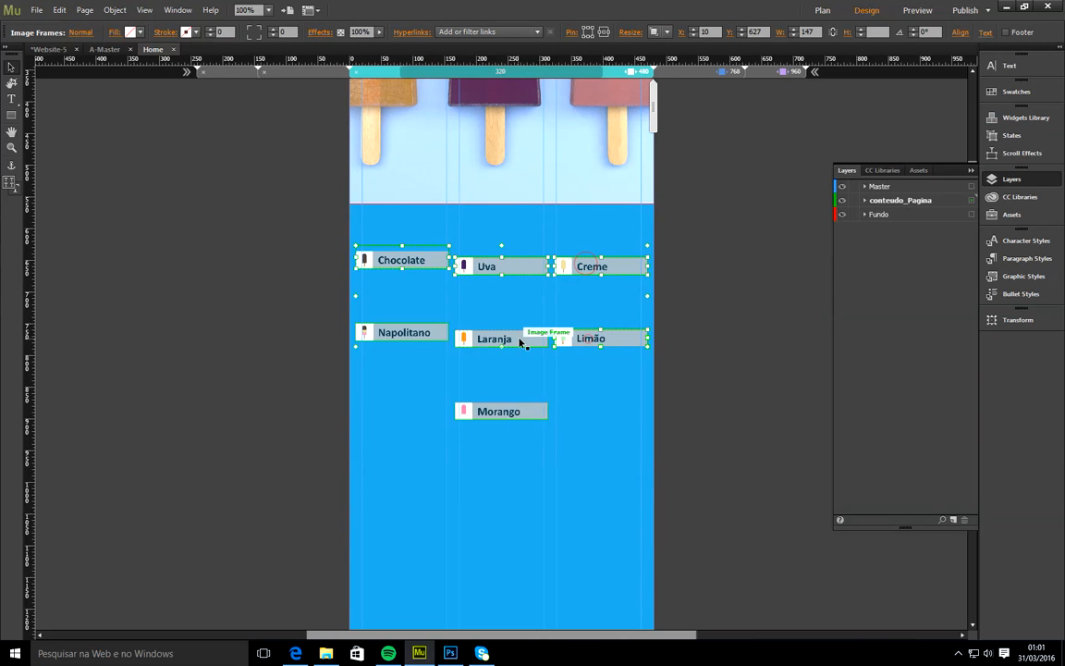
{"action": "left_click", "coordinate": [523, 339], "text": "shift"}
{"action": "left_click", "coordinate": [423, 331], "text": "shift"}
{"action": "left_click", "coordinate": [511, 410], "text": "shift"}
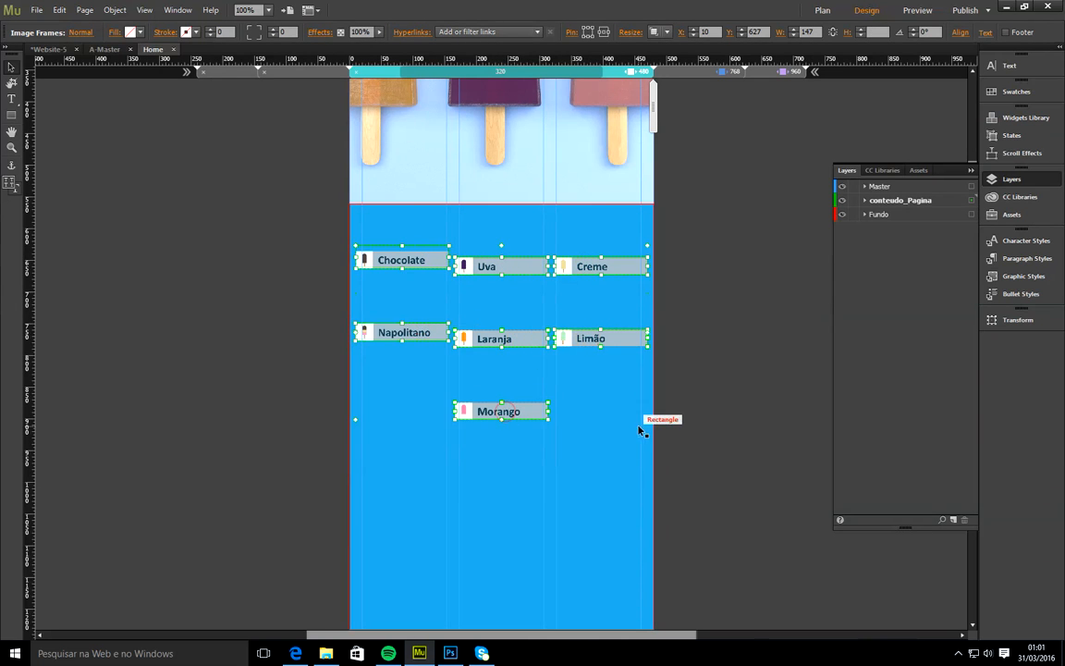
{"action": "left_click_drag", "start_coordinate": [648, 421], "coordinate": [808, 554]}
- Set the resize option of the selected flavour frames to None and pin them to the browser centre
{"action": "left_click", "coordinate": [659, 32]}
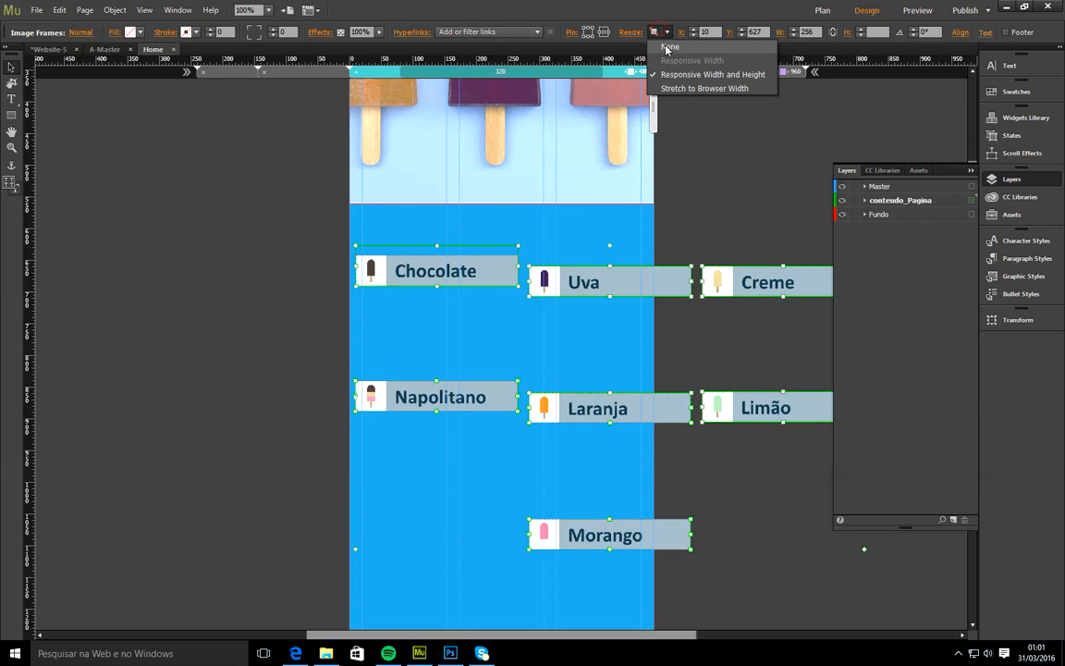
{"action": "left_click", "coordinate": [667, 48]}
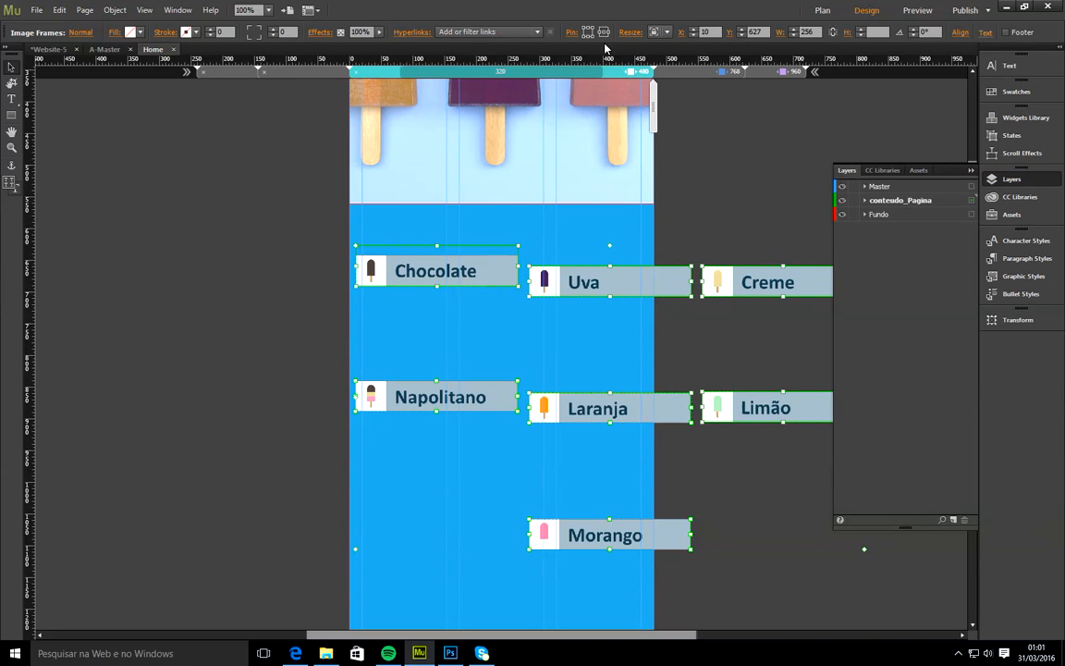
{"action": "left_click", "coordinate": [604, 32]}
{"action": "left_click", "coordinate": [731, 208]}
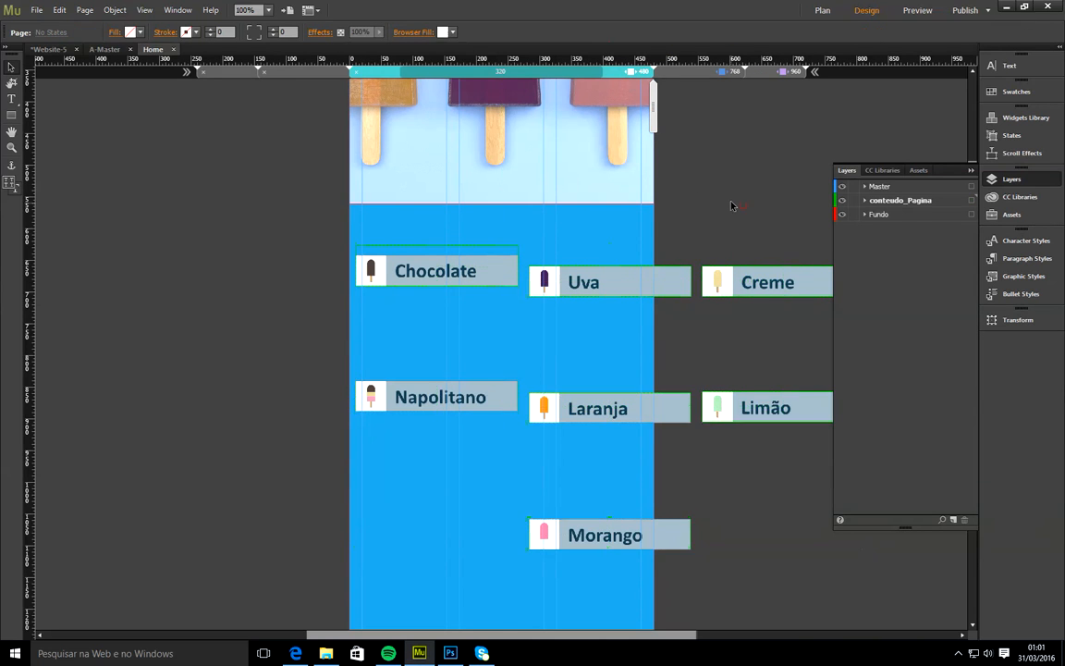
- Move the Morango frame to about X 101, Y 1279 and the Chocolate frame to about X 104, Y 585
{"action": "scroll", "coordinate": [735, 194], "scroll_direction": "down", "scroll_amount": 4}
{"action": "left_click", "coordinate": [662, 356]}
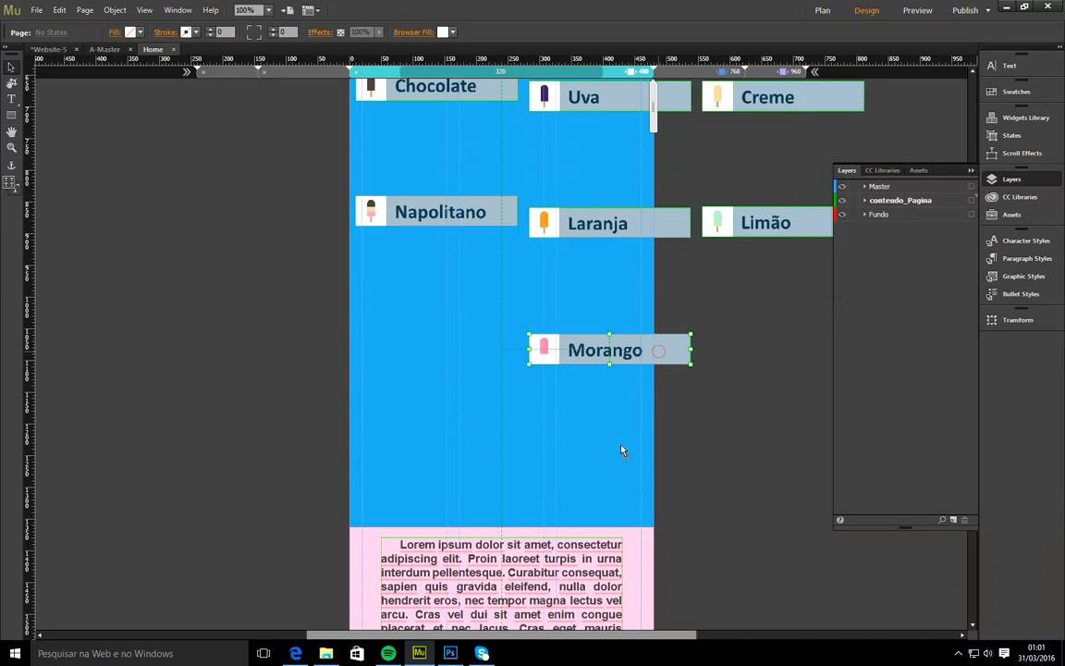
{"action": "left_click_drag", "start_coordinate": [659, 358], "coordinate": [543, 497]}
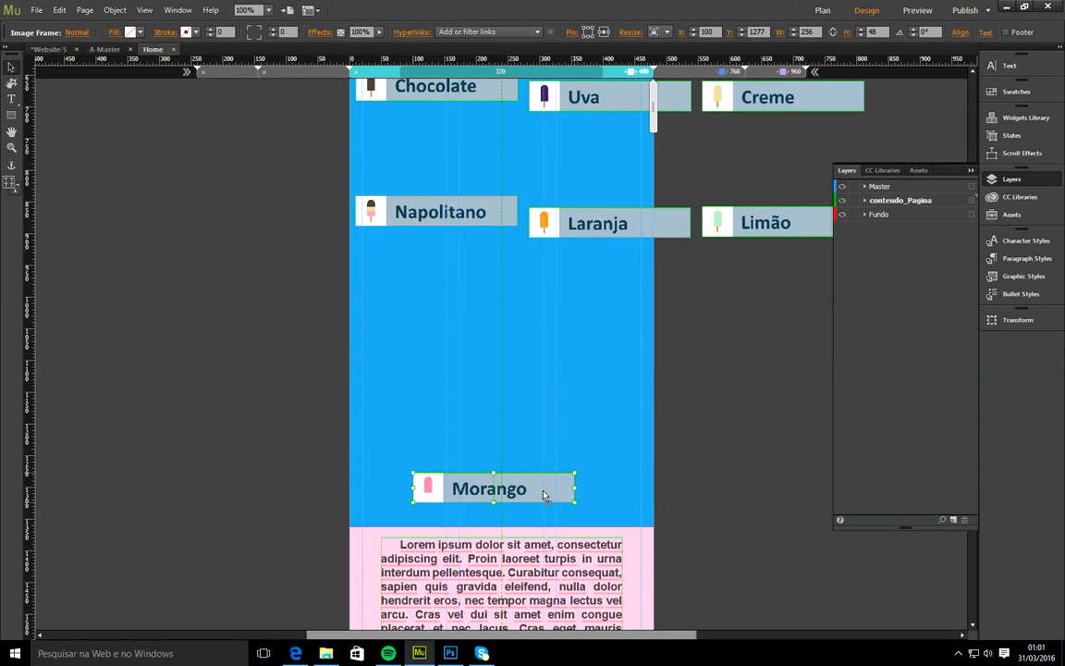
{"action": "scroll", "coordinate": [632, 183], "scroll_direction": "up", "scroll_amount": 4}
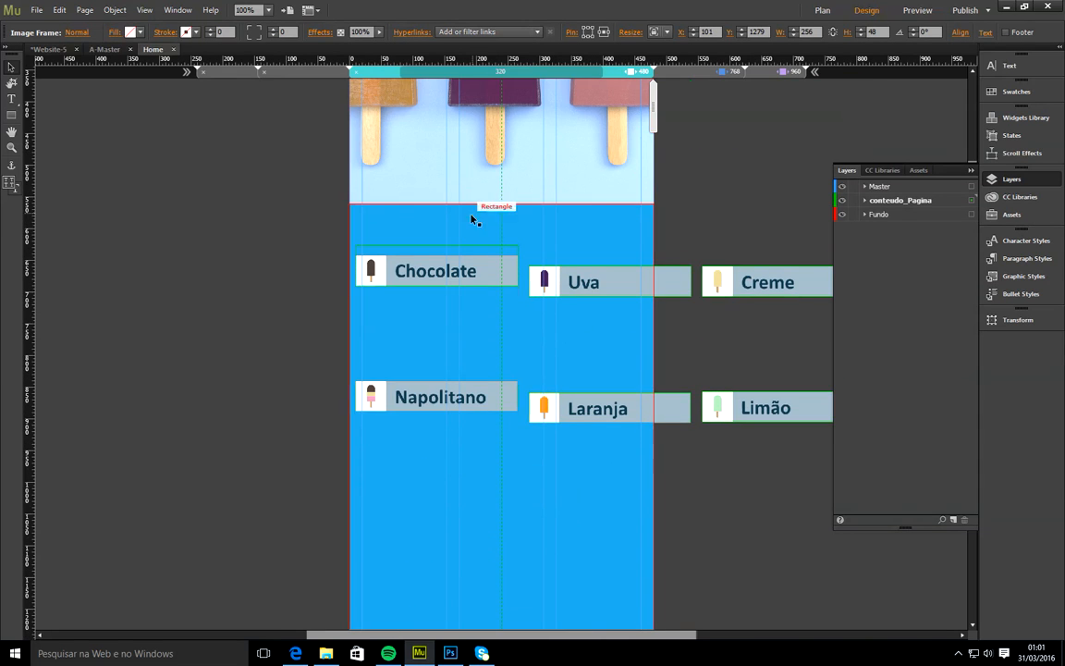
{"action": "left_click_drag", "start_coordinate": [481, 269], "coordinate": [541, 243]}
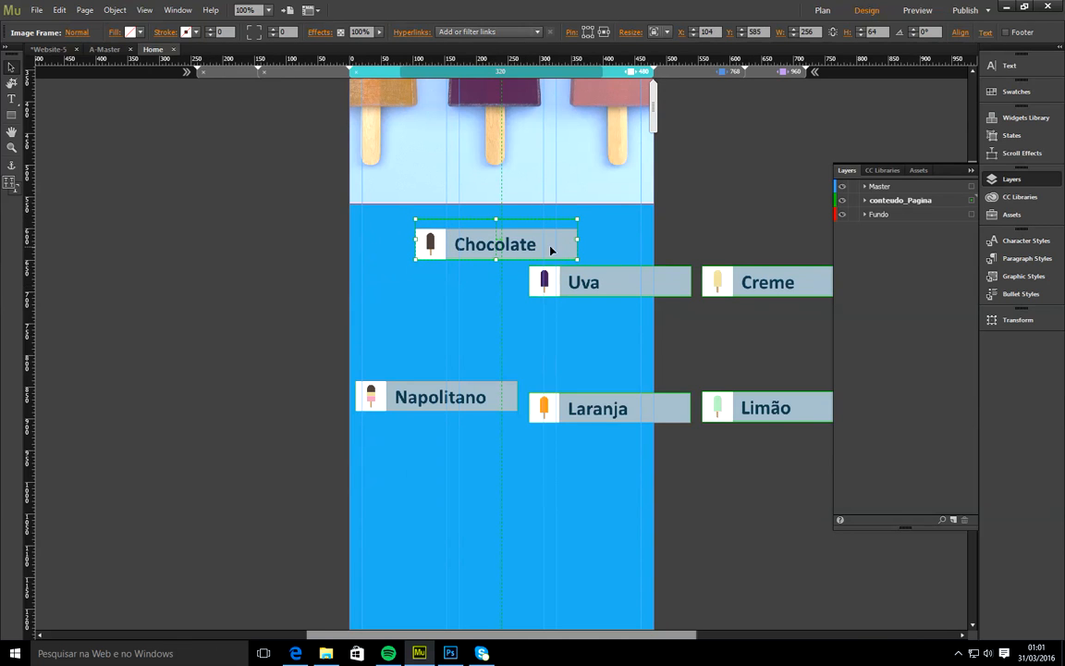
- Add the other six flavour frames to the Chocolate selection and align all seven on their horizontal centres
{"action": "left_click", "coordinate": [675, 282], "text": "shift"}
{"action": "left_click", "coordinate": [747, 288], "text": "shift"}
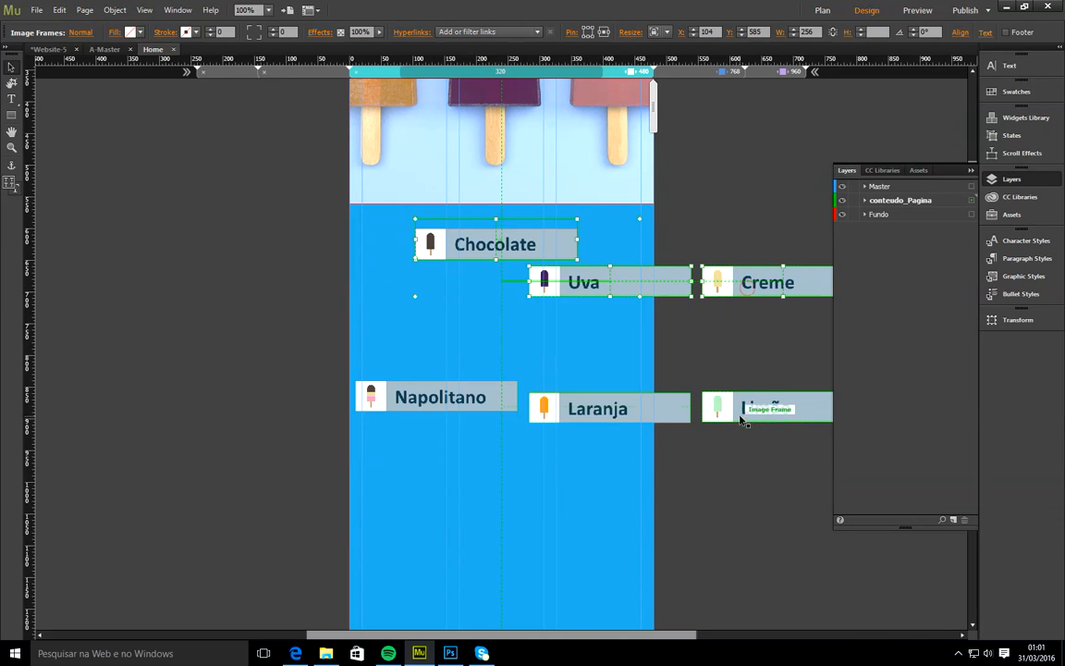
{"action": "left_click", "coordinate": [743, 419], "text": "shift"}
{"action": "left_click", "coordinate": [646, 413], "text": "shift"}
{"action": "left_click", "coordinate": [499, 399], "text": "shift"}
{"action": "scroll", "coordinate": [533, 379], "scroll_direction": "down", "scroll_amount": 4}
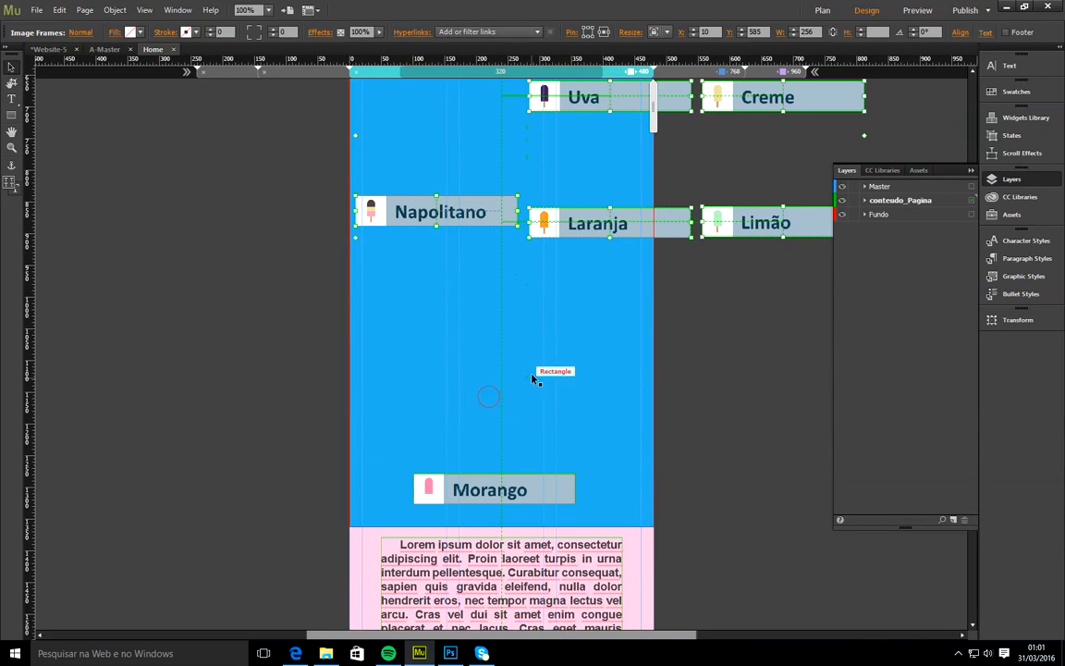
{"action": "left_click", "coordinate": [547, 492], "text": "shift"}
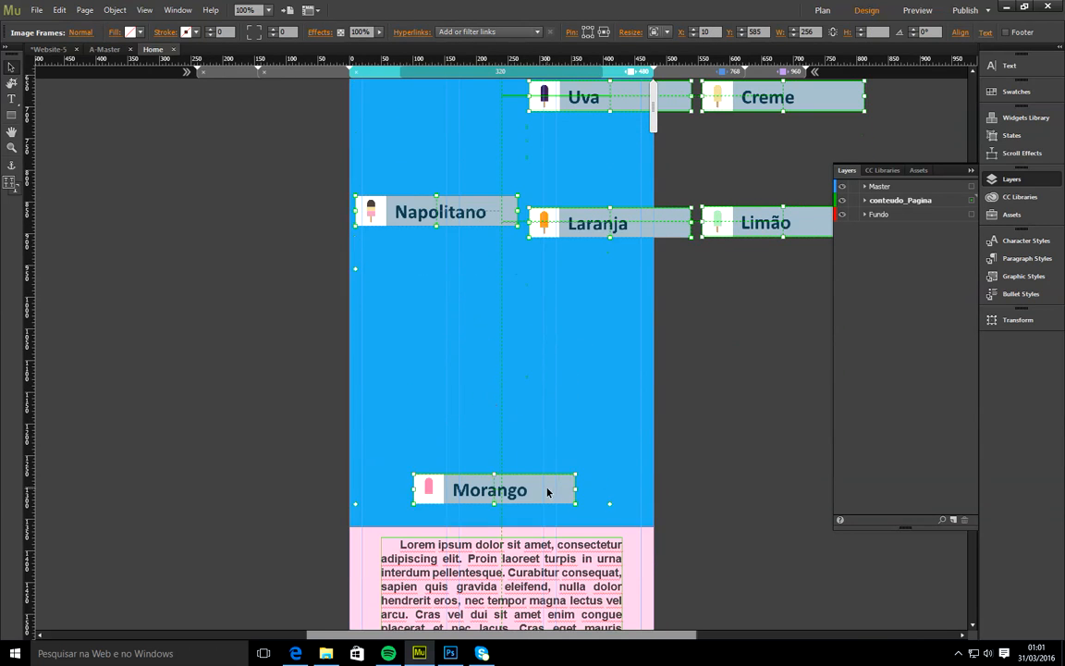
{"action": "left_click", "coordinate": [960, 33]}
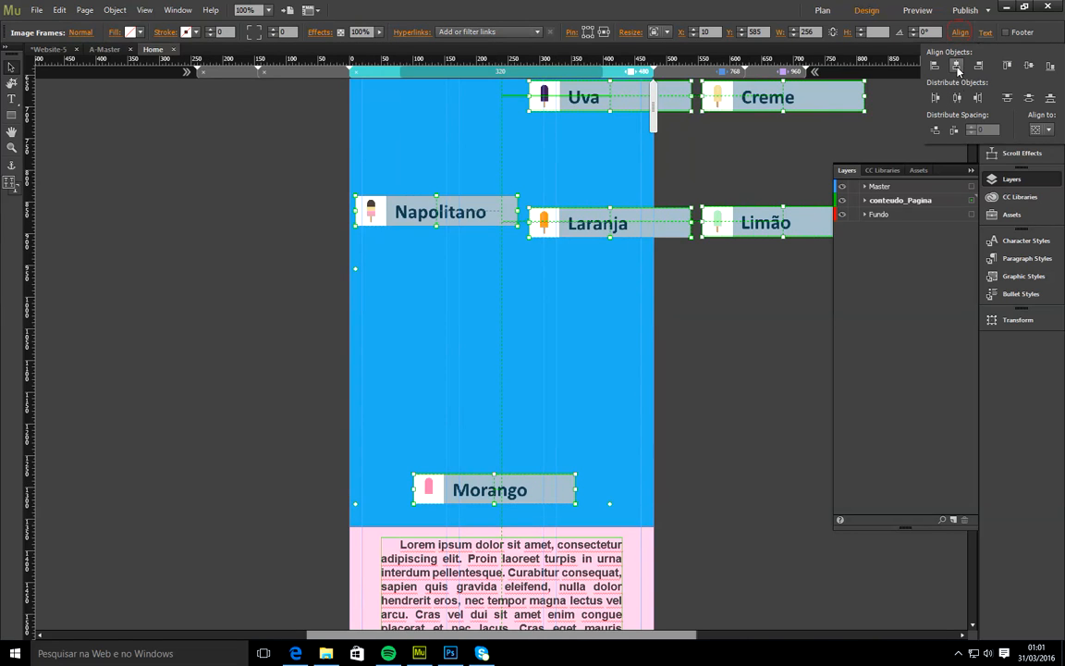
{"action": "left_click", "coordinate": [956, 67]}
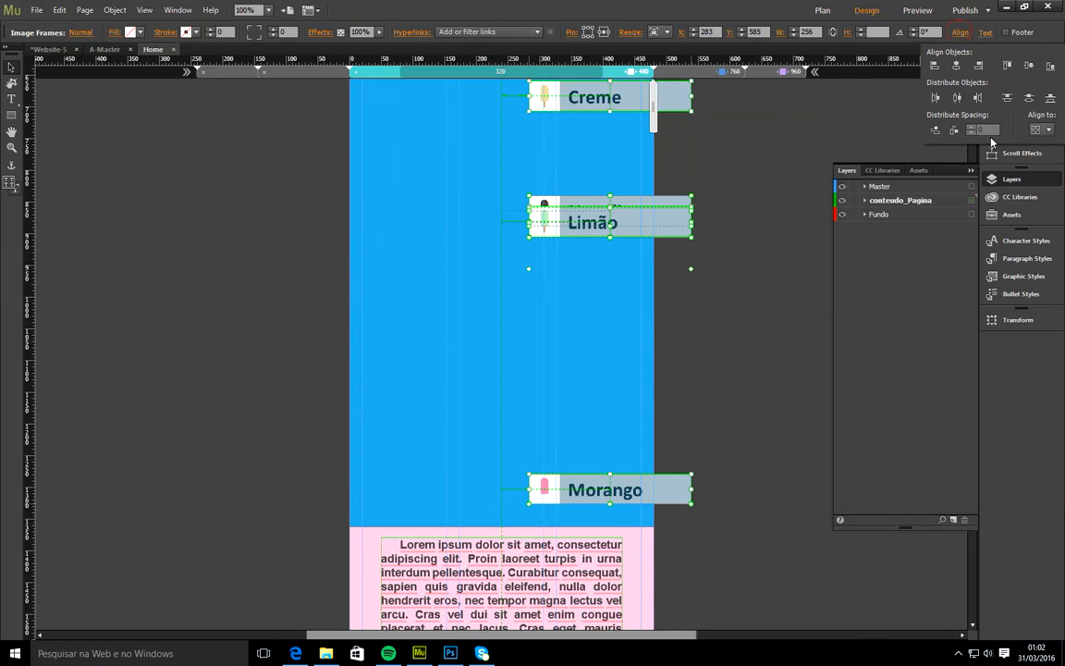
- Distribute the seven flavour frames evenly by their vertical centres and centre the column on the page at X 112, Y 570
{"action": "left_click", "coordinate": [1047, 130]}
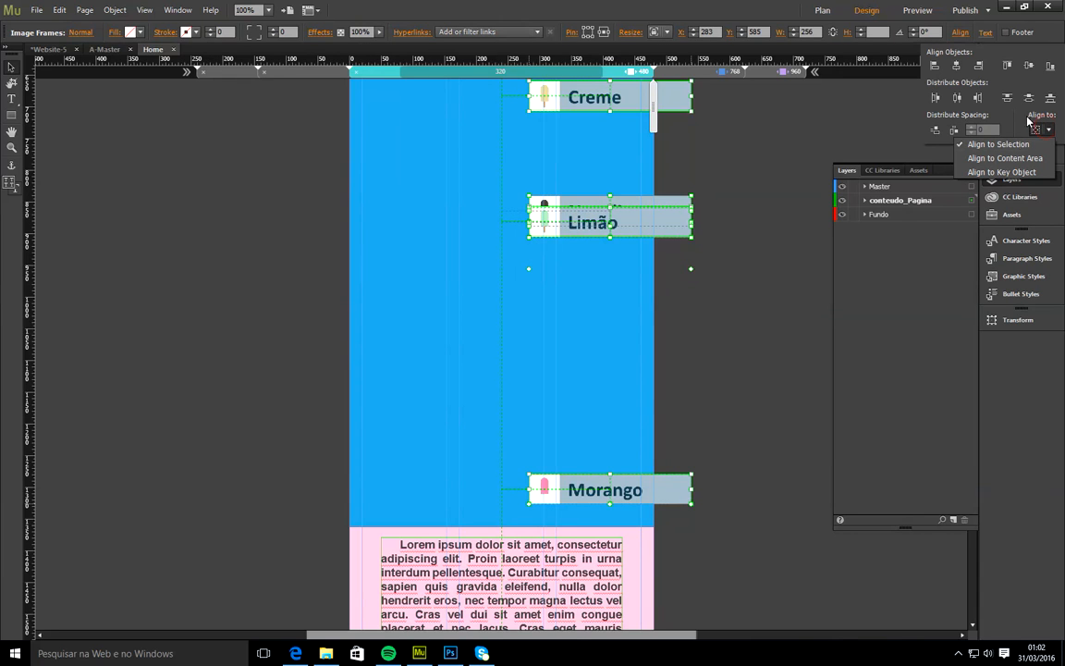
{"action": "left_click", "coordinate": [1028, 99]}
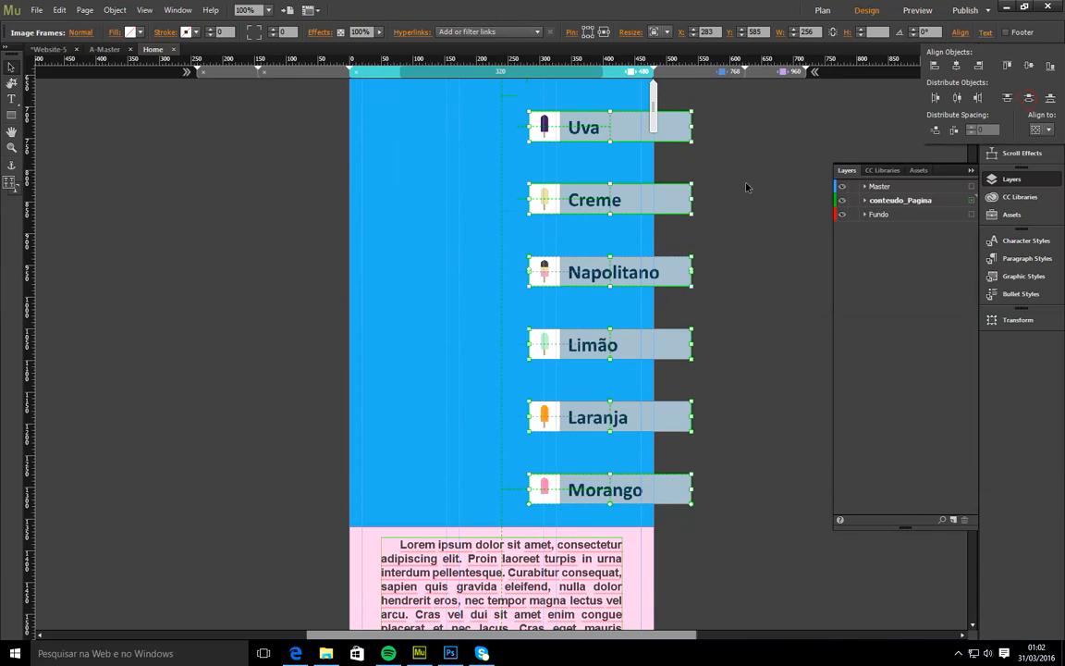
{"action": "left_click", "coordinate": [676, 195]}
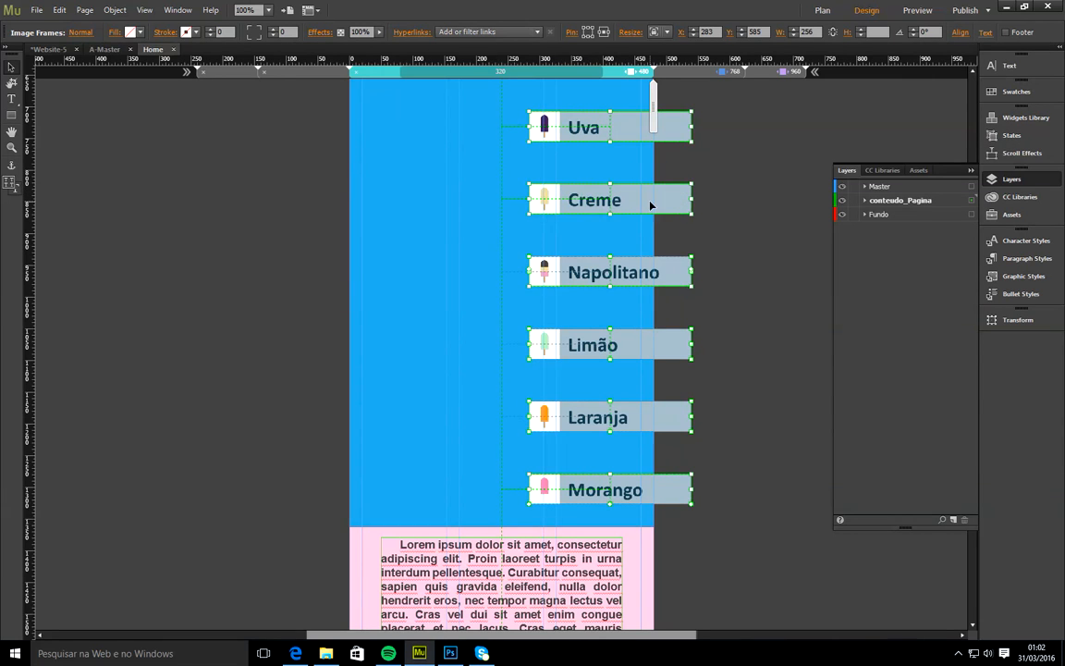
{"action": "left_click_drag", "start_coordinate": [625, 203], "coordinate": [565, 192]}
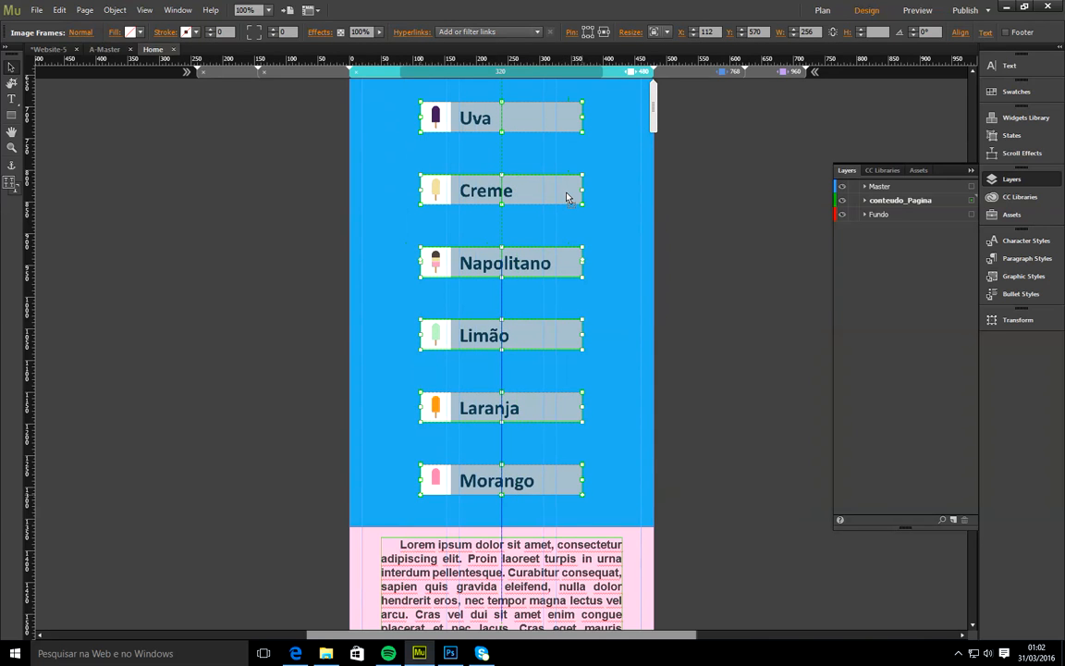
{"action": "left_click", "coordinate": [741, 204]}
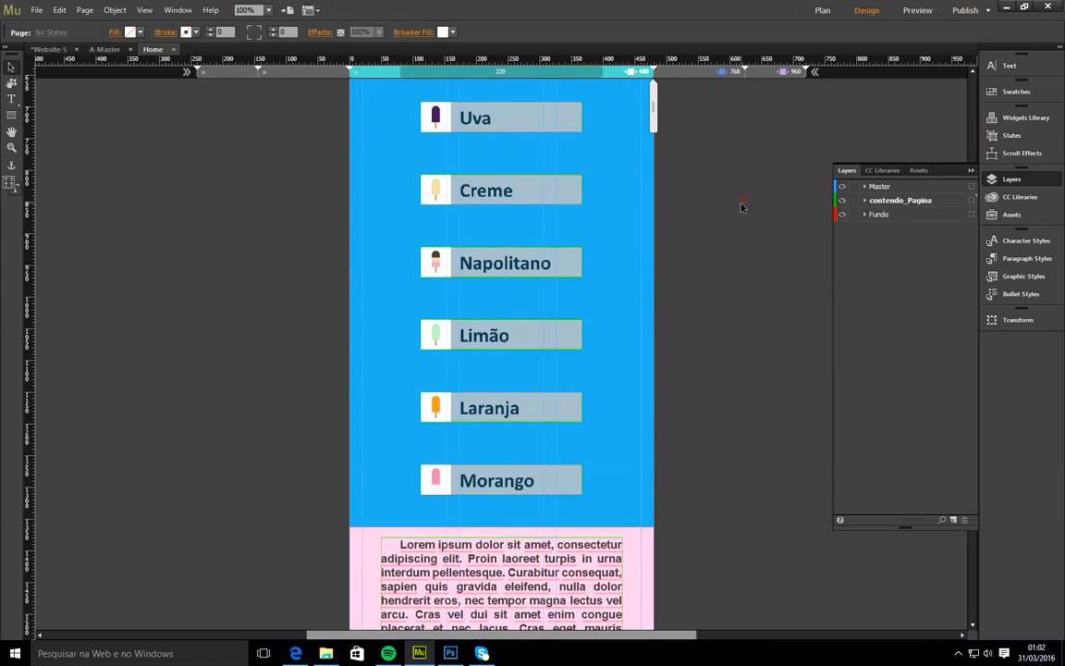
- Review the Home page layout from header to contact form at breakpoint 480, and its flavour section at 768 and 960
{"action": "scroll", "coordinate": [742, 204], "scroll_direction": "up", "scroll_amount": 4}
{"action": "scroll", "coordinate": [742, 204], "scroll_direction": "up", "scroll_amount": 2}
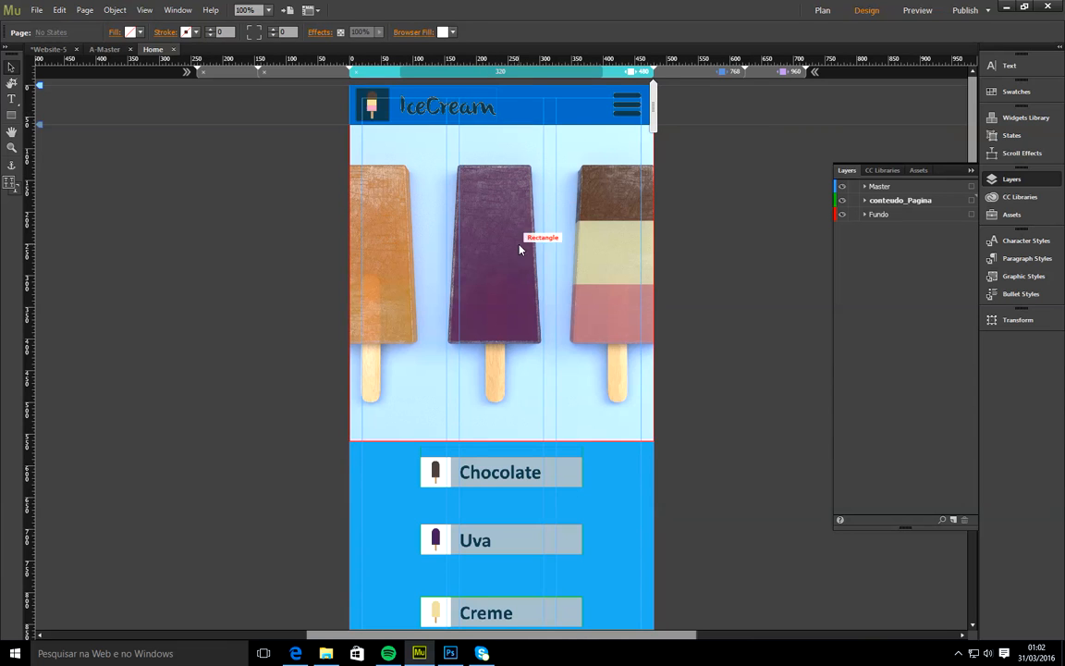
{"action": "scroll", "coordinate": [707, 228], "scroll_direction": "down", "scroll_amount": 3}
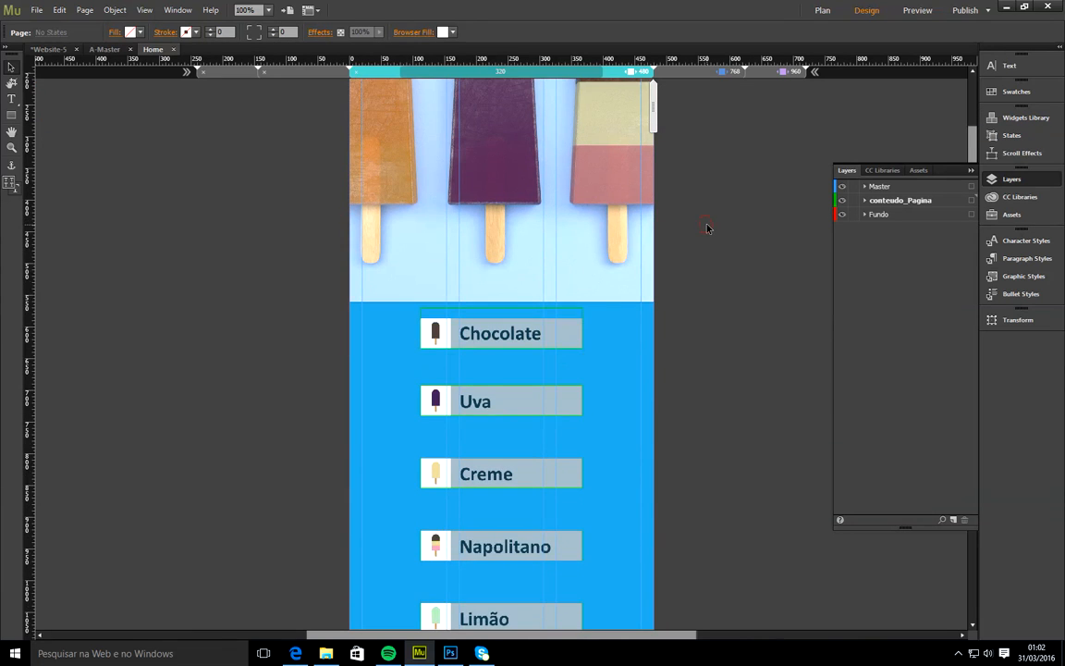
{"action": "scroll", "coordinate": [704, 228], "scroll_direction": "up", "scroll_amount": 3}
{"action": "scroll", "coordinate": [736, 248], "scroll_direction": "down", "scroll_amount": 3}
{"action": "scroll", "coordinate": [737, 245], "scroll_direction": "down", "scroll_amount": 8}
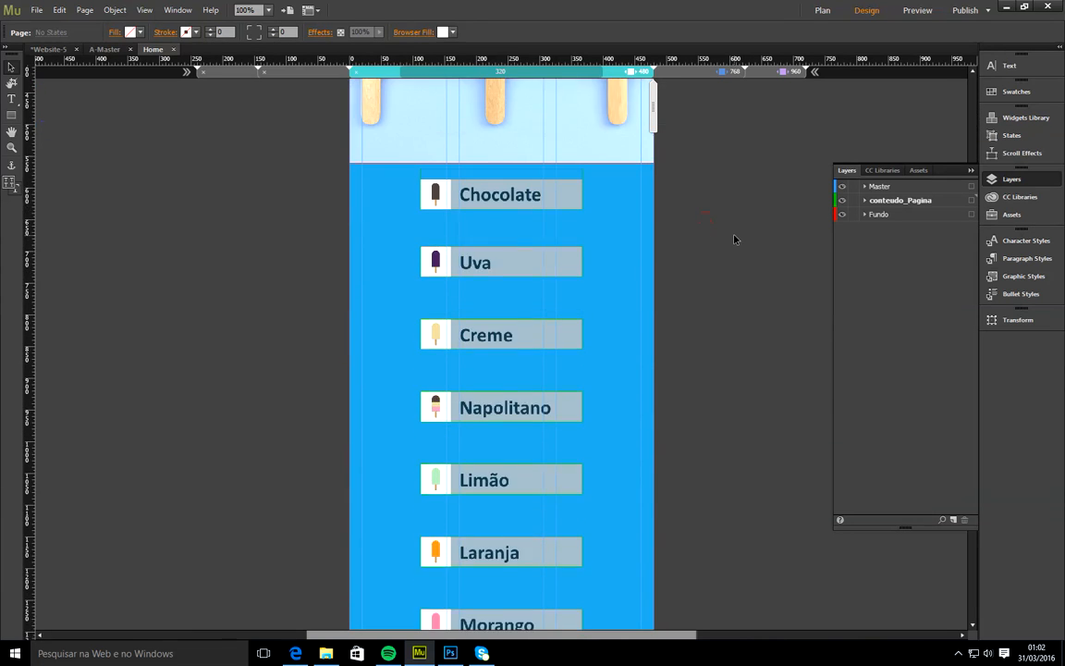
{"action": "scroll", "coordinate": [647, 296], "scroll_direction": "down", "scroll_amount": 4}
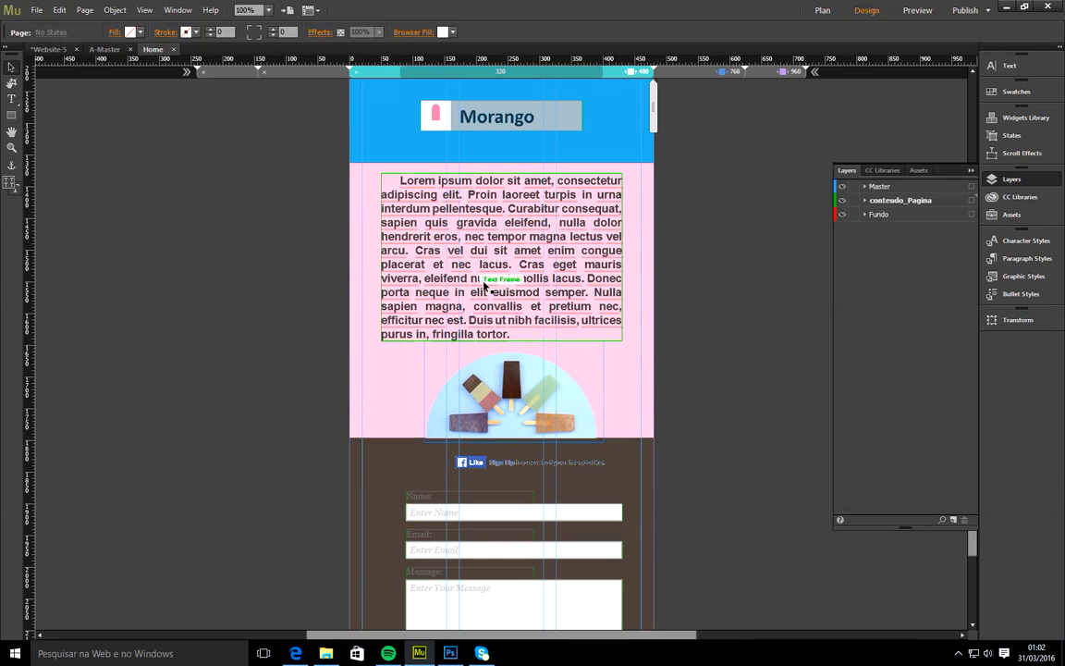
{"action": "scroll", "coordinate": [647, 294], "scroll_direction": "down", "scroll_amount": 3}
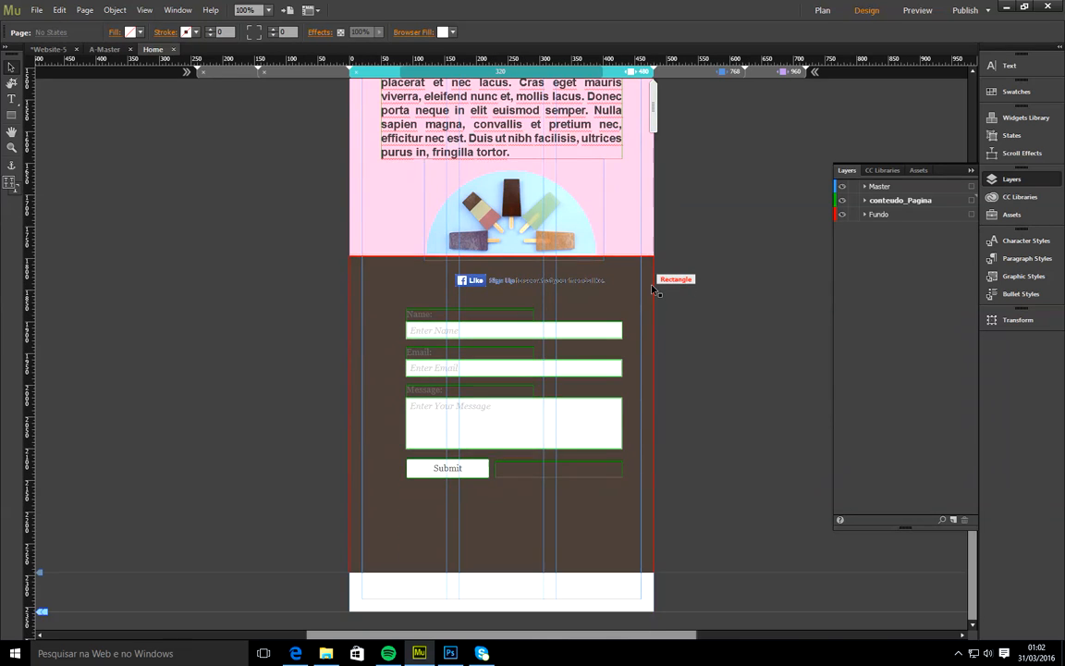
{"action": "scroll", "coordinate": [651, 290], "scroll_direction": "up", "scroll_amount": 15}
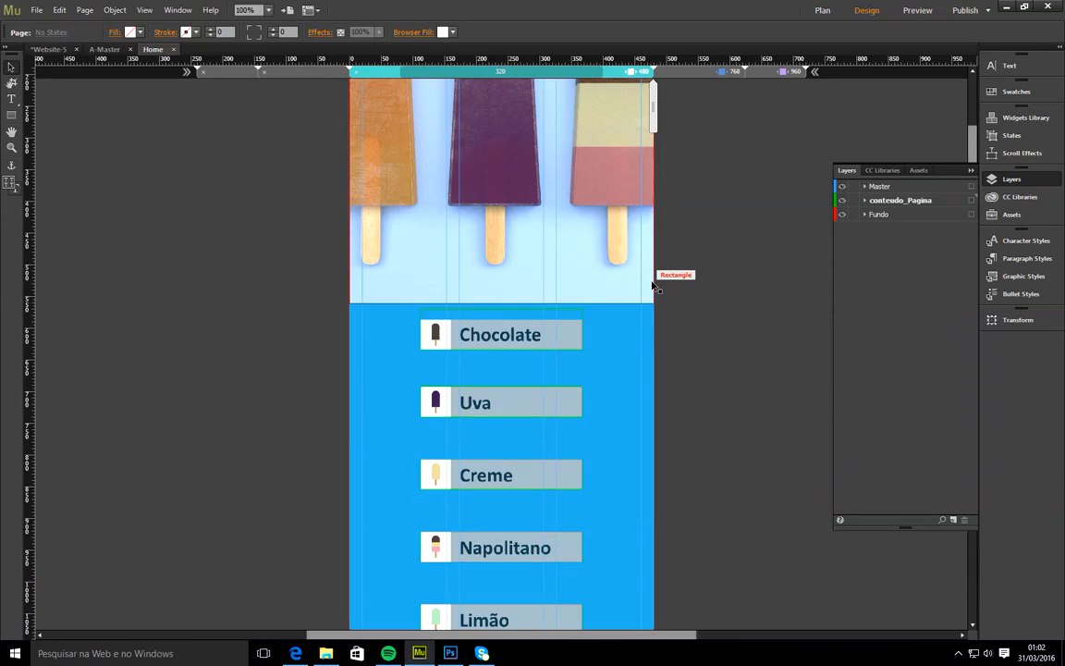
{"action": "scroll", "coordinate": [652, 290], "scroll_direction": "up", "scroll_amount": 3}
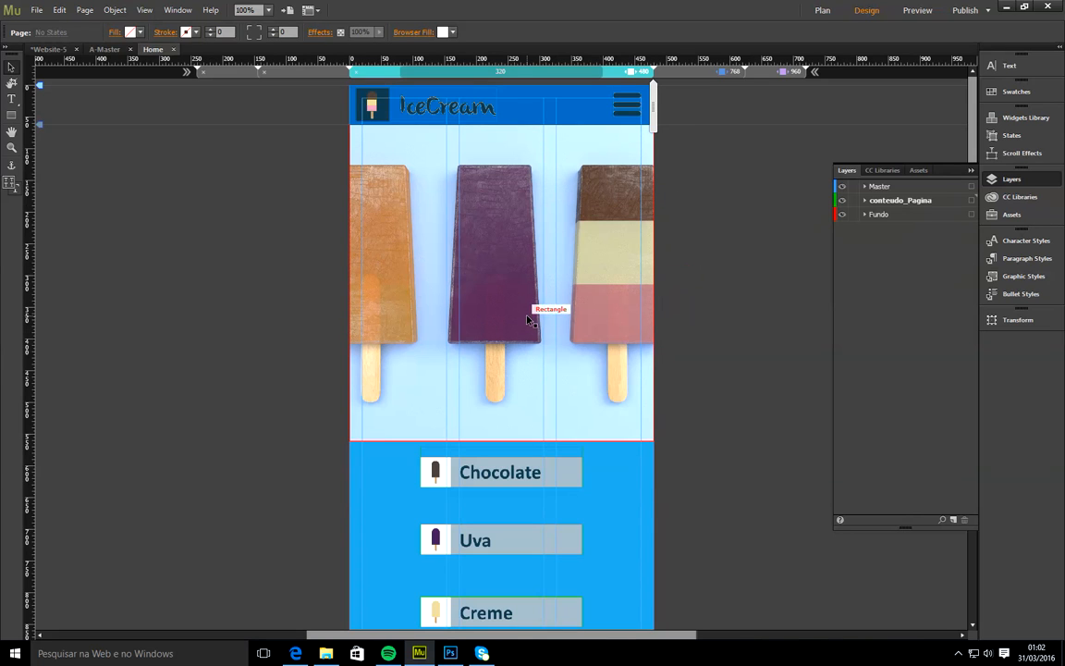
{"action": "left_click", "coordinate": [684, 73]}
{"action": "scroll", "coordinate": [791, 213], "scroll_direction": "down", "scroll_amount": 3}
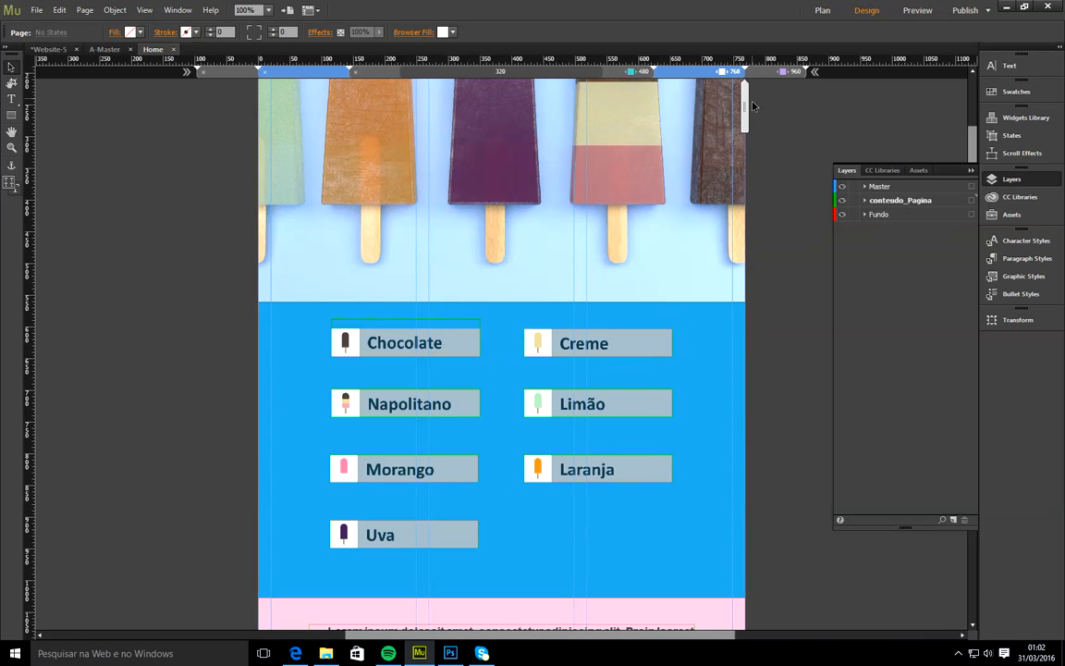
{"action": "left_click", "coordinate": [766, 71]}
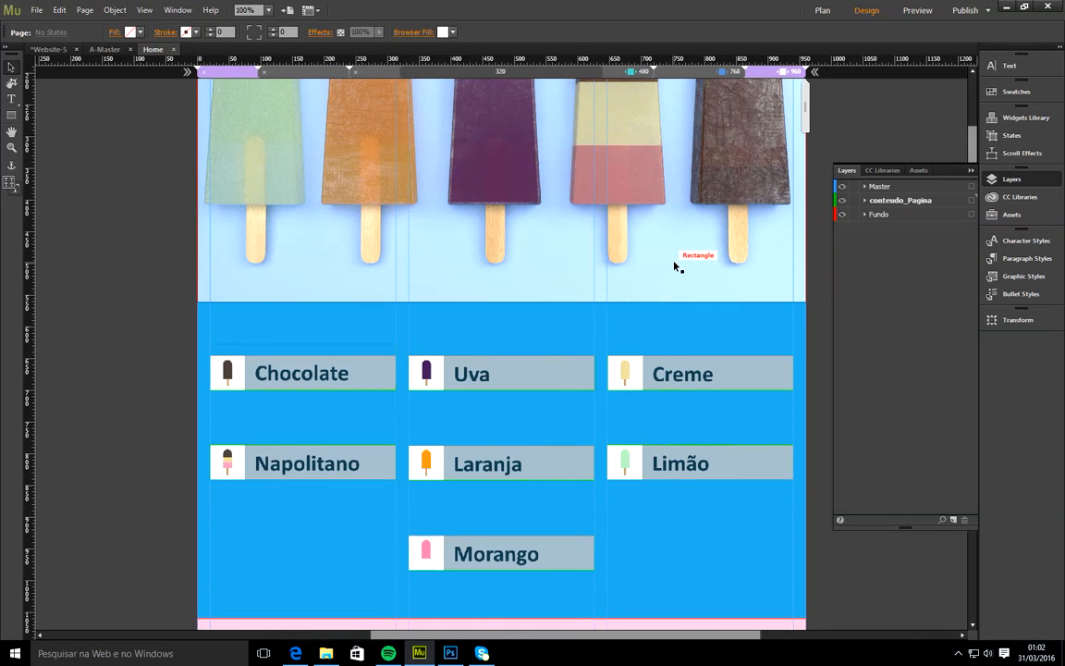
- Preview the Home page in the browser and narrow the window to tablet width to examine the two-column flavour layout
{"action": "left_click", "coordinate": [37, 11]}
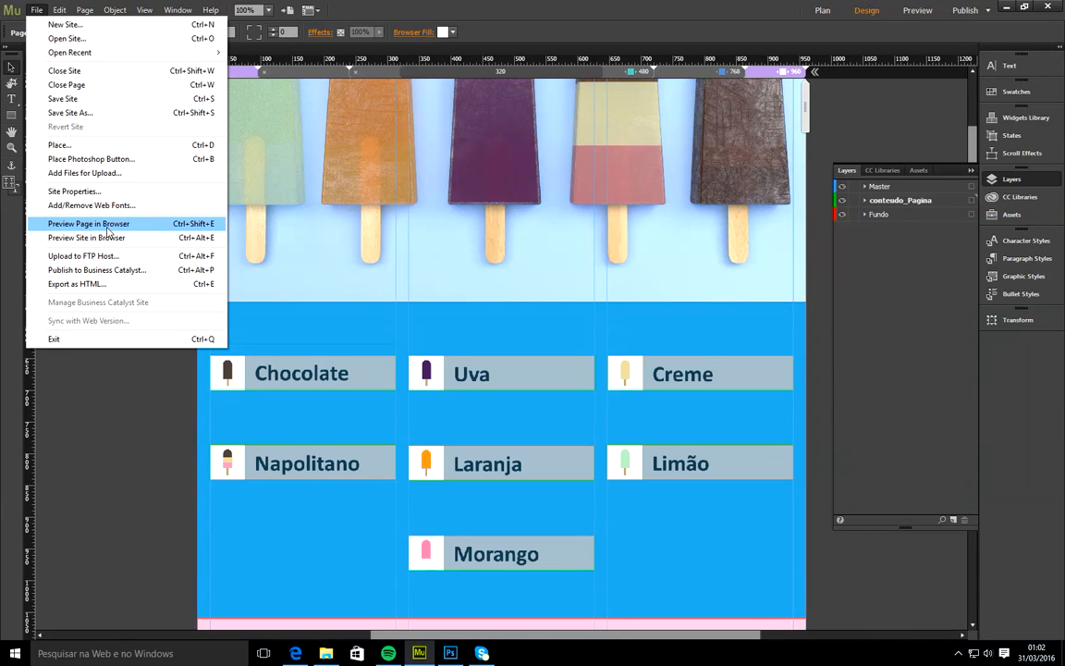
{"action": "left_click", "coordinate": [109, 230]}
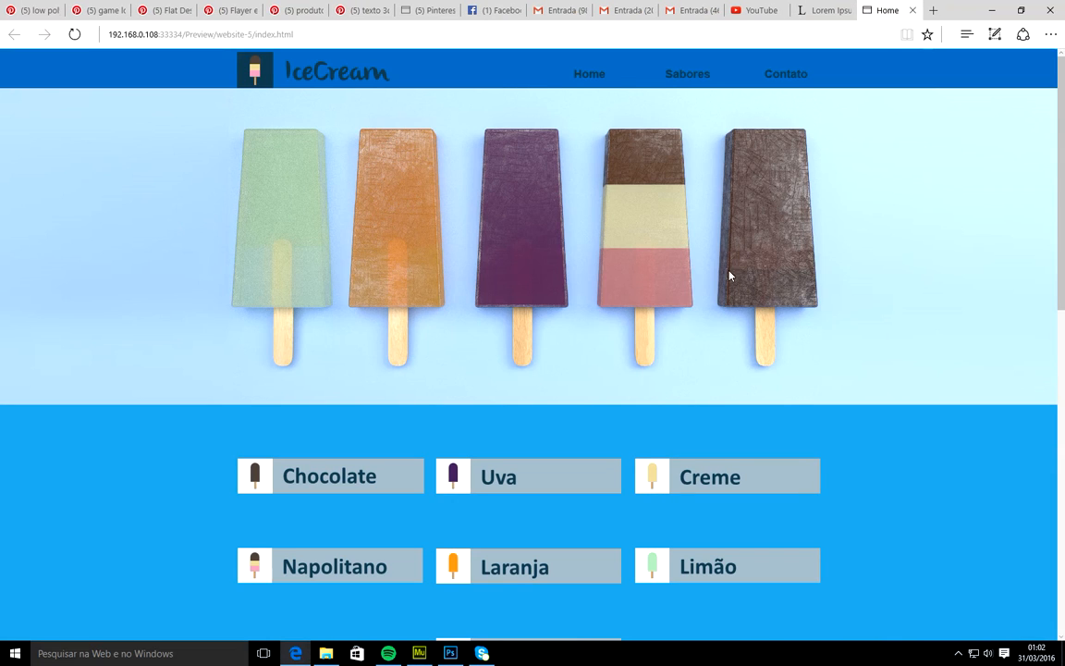
{"action": "left_click_drag", "start_coordinate": [1062, 221], "coordinate": [1053, 175]}
{"action": "left_click", "coordinate": [1021, 10]}
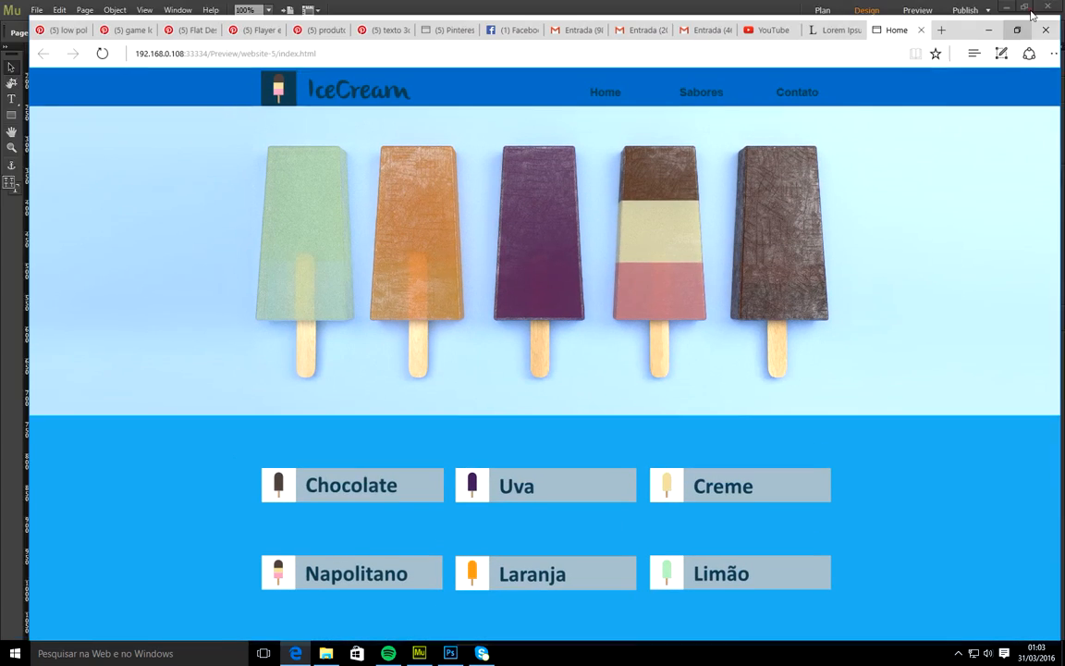
{"action": "left_click_drag", "start_coordinate": [958, 136], "coordinate": [480, 155]}
{"action": "scroll", "coordinate": [450, 320], "scroll_direction": "down", "scroll_amount": 8}
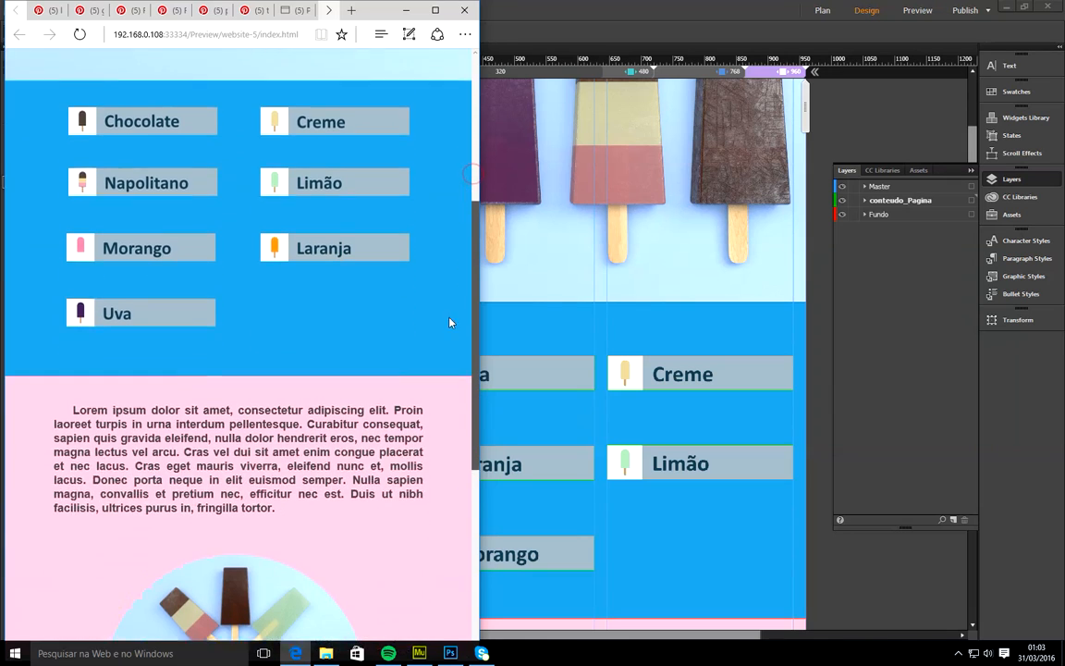
{"action": "scroll", "coordinate": [435, 496], "scroll_direction": "up", "scroll_amount": 8}
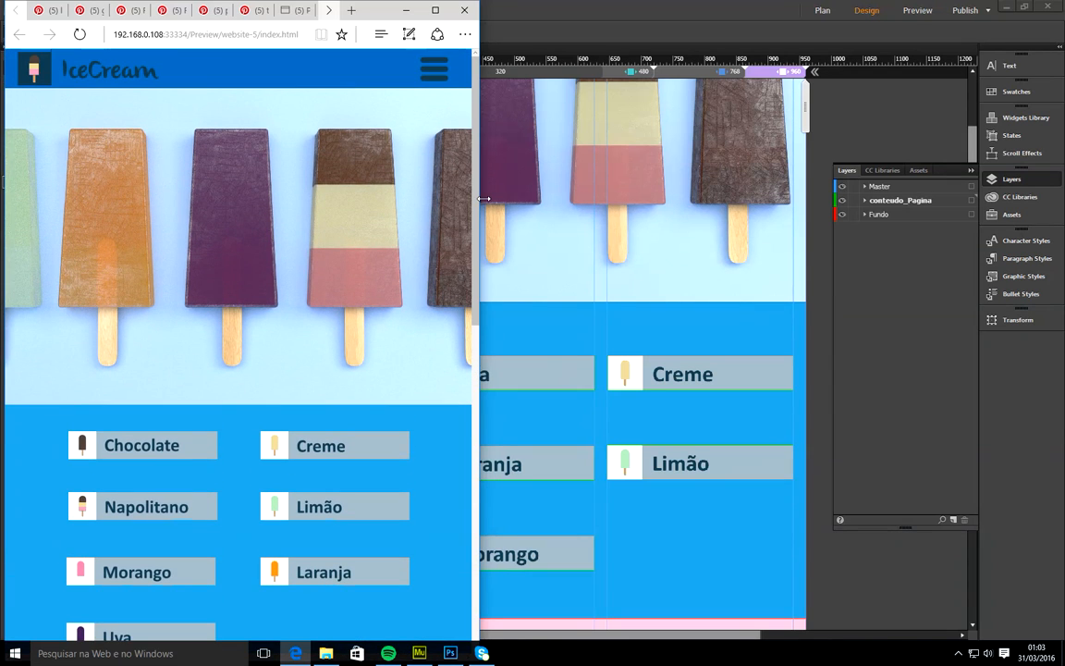
- Narrow the browser window to phone width, examine the single-column layout down to the contact form, and maximise the window again
{"action": "left_click_drag", "start_coordinate": [482, 199], "coordinate": [297, 222]}
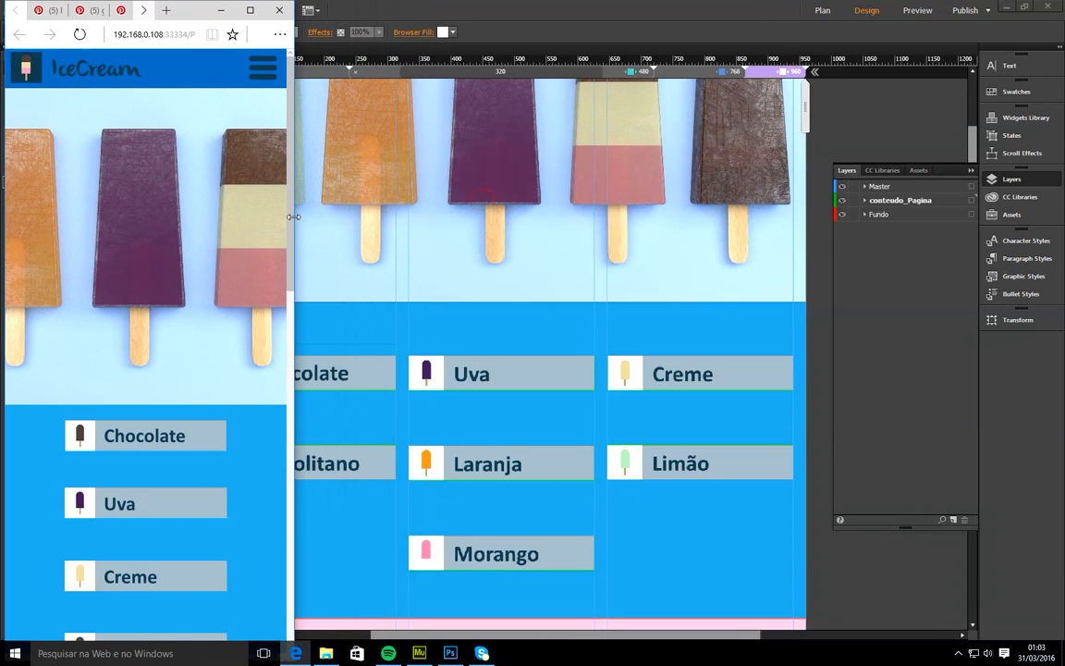
{"action": "scroll", "coordinate": [258, 202], "scroll_direction": "down", "scroll_amount": 10}
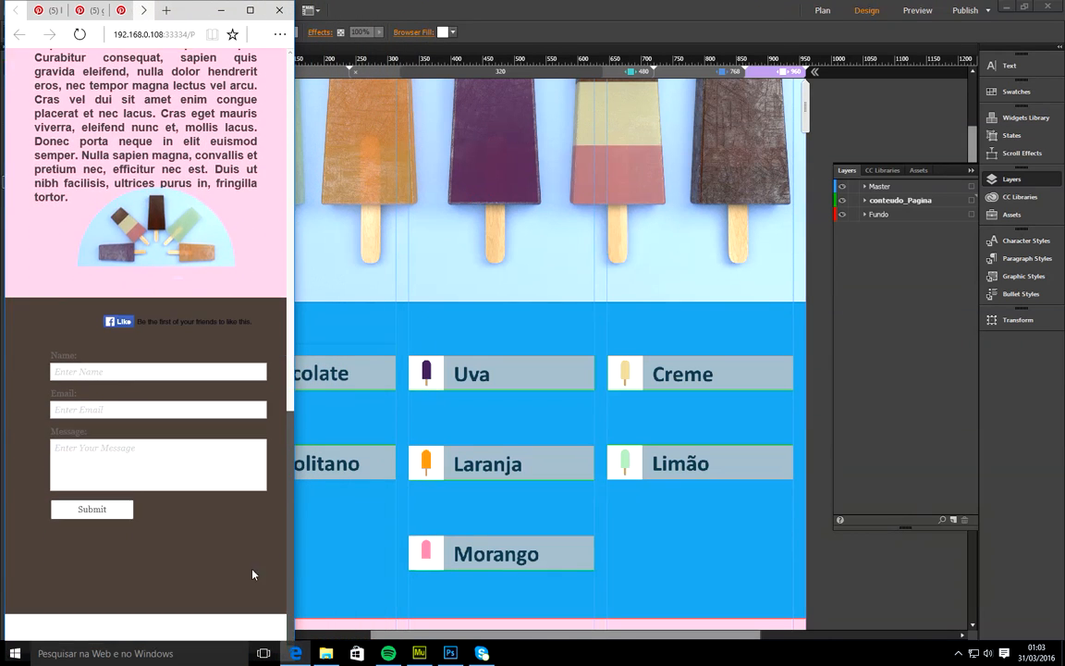
{"action": "scroll", "coordinate": [237, 359], "scroll_direction": "up", "scroll_amount": 10}
{"action": "left_click", "coordinate": [251, 11]}
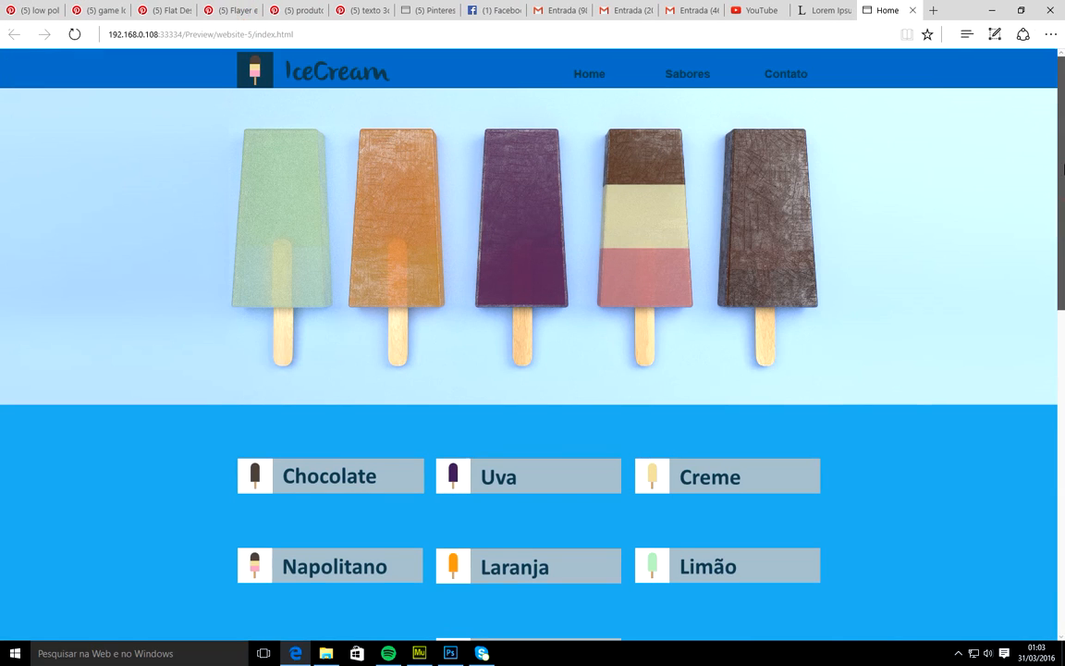
{"action": "left_click_drag", "start_coordinate": [1058, 200], "coordinate": [1063, 146]}
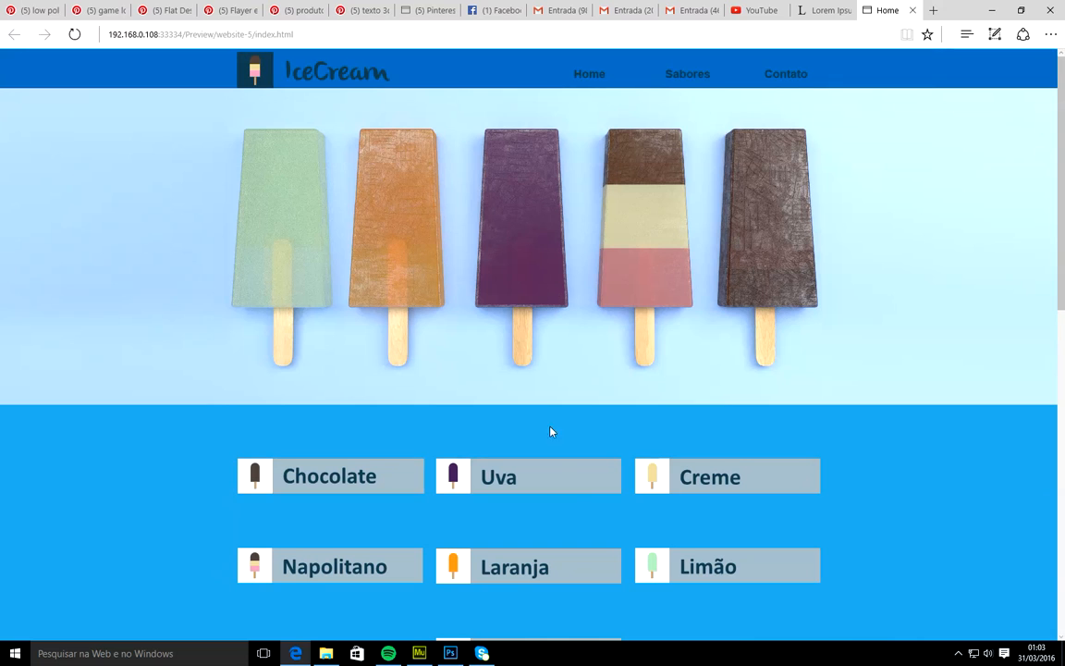
- Switch back to Adobe Muse and collapse the Layers panel
{"action": "left_click", "coordinate": [428, 651]}
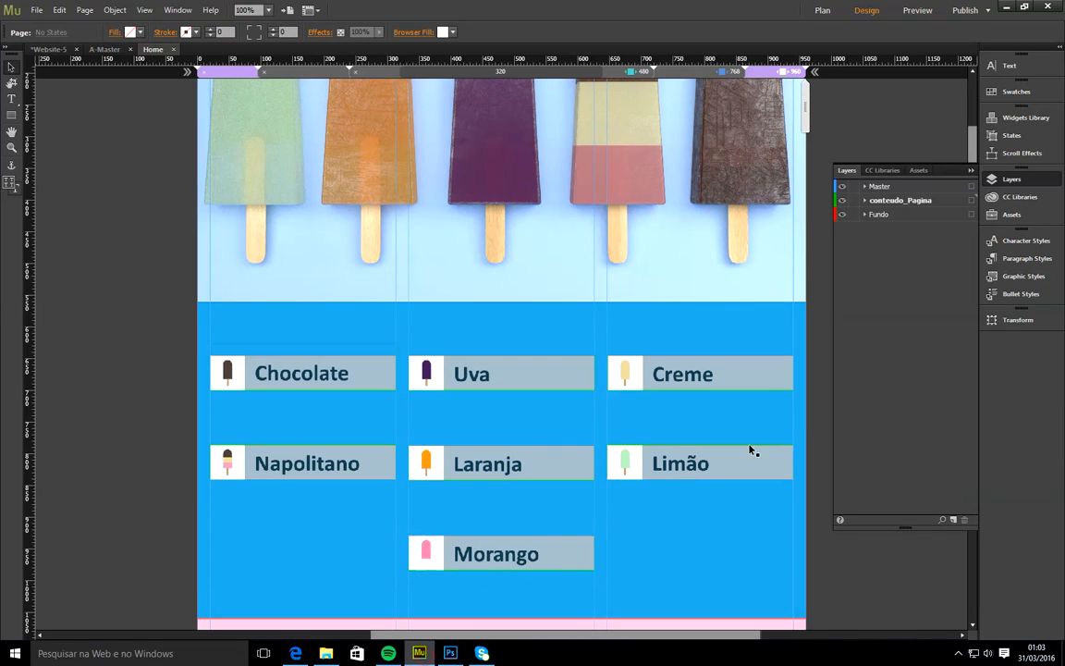
{"action": "left_click", "coordinate": [970, 172]}
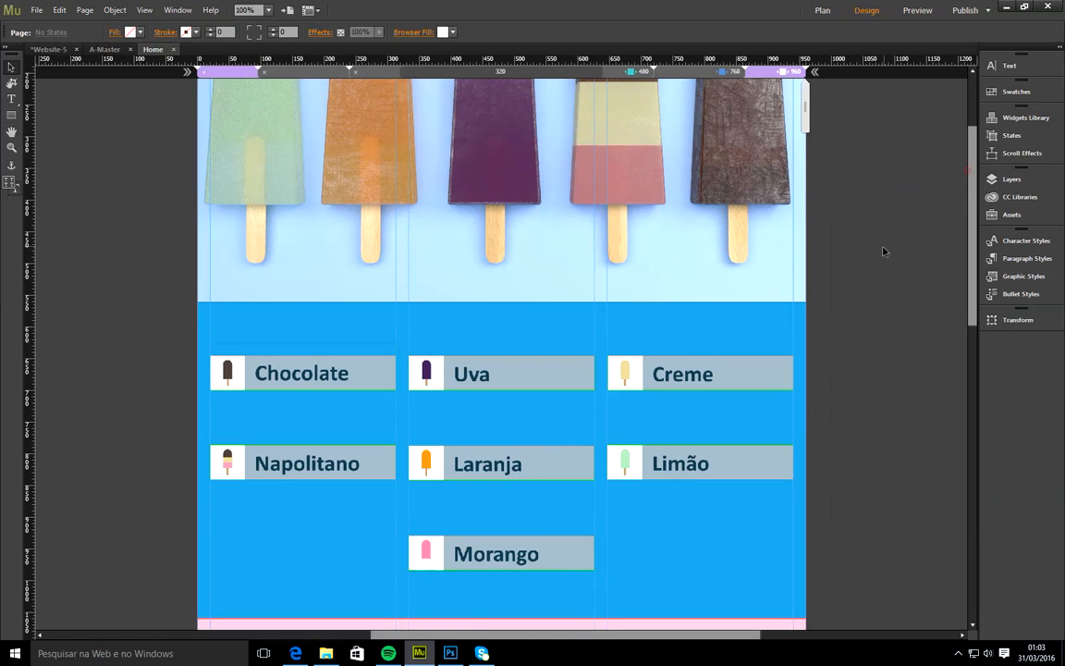
{"action": "scroll", "coordinate": [795, 237], "scroll_direction": "up", "scroll_amount": 3}
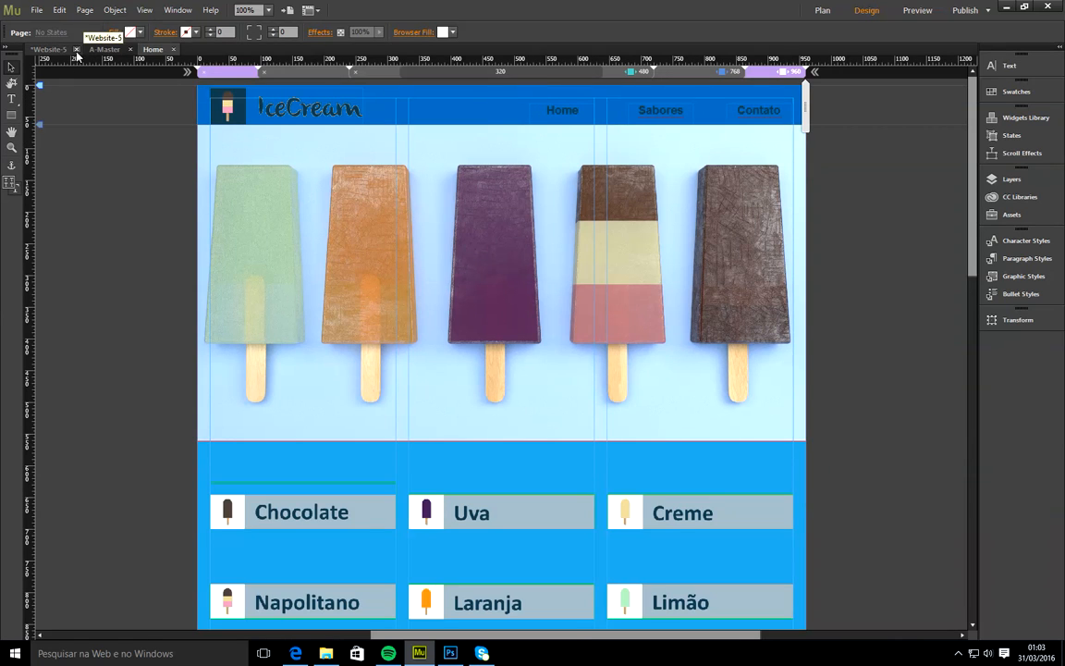
- Place an Accordion widget on the A-Master page at breakpoint 768, at about X 324, Y 208
{"action": "left_click", "coordinate": [104, 49]}
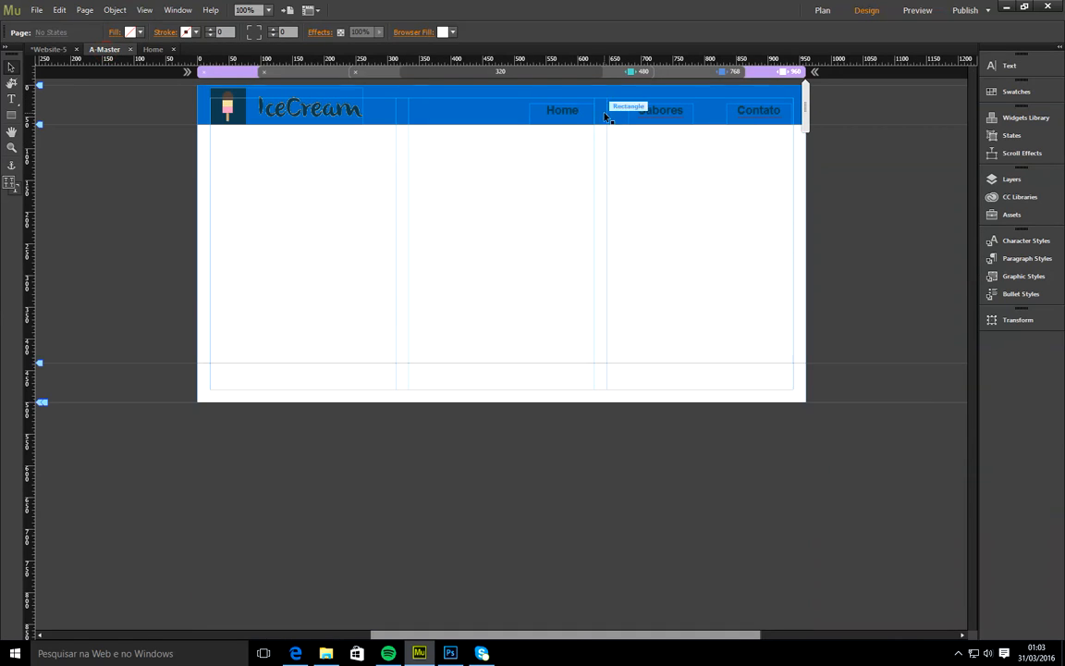
{"action": "left_click", "coordinate": [682, 73]}
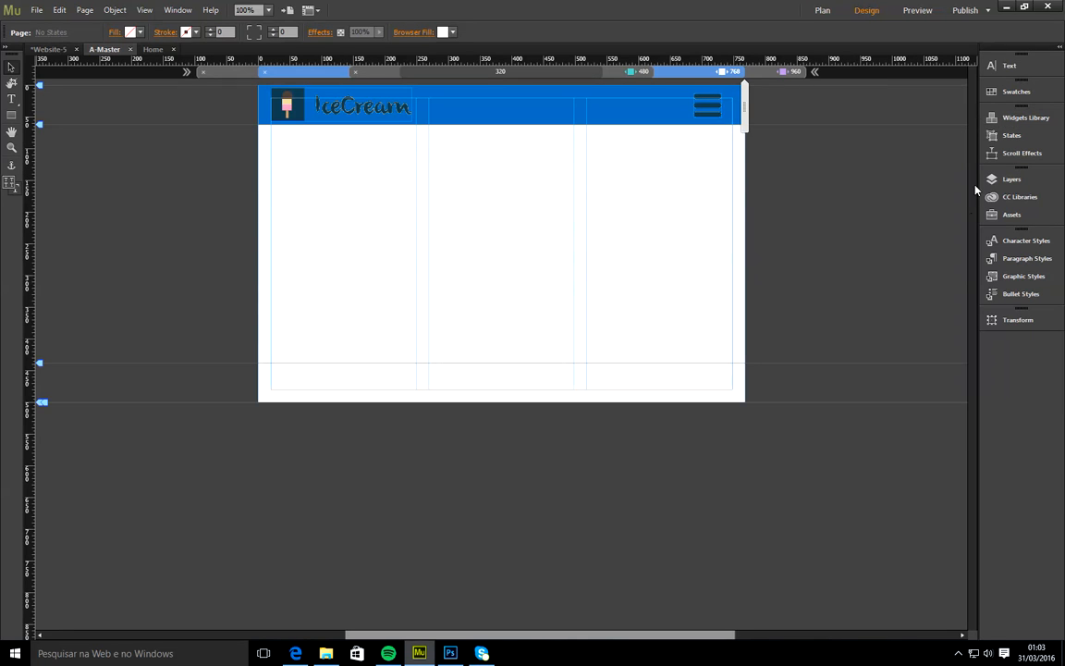
{"action": "left_click", "coordinate": [1017, 123]}
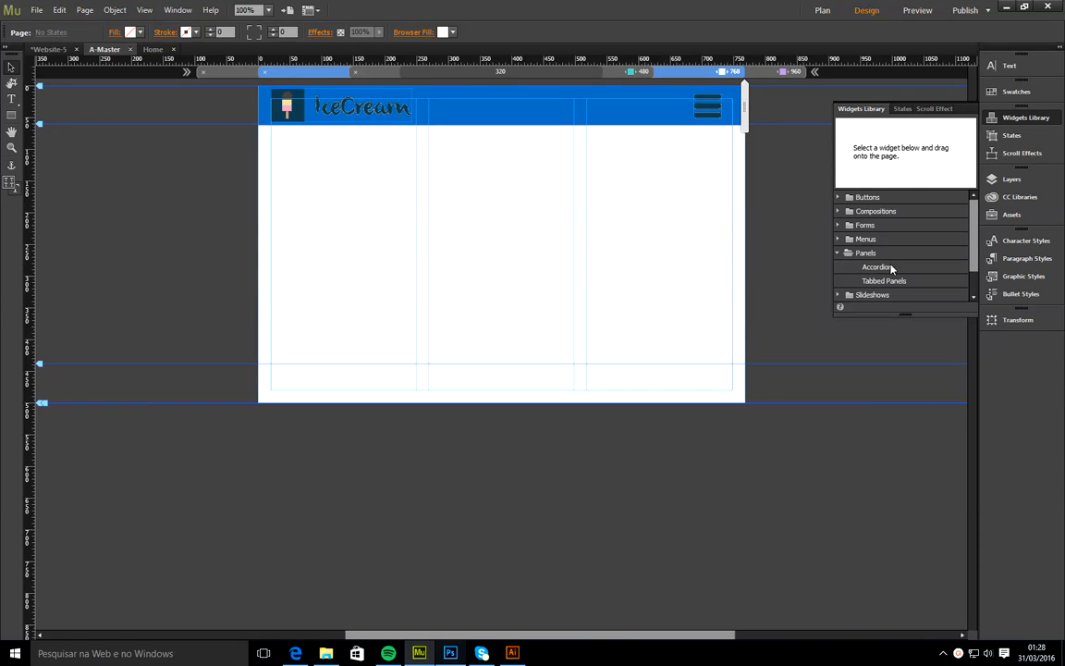
{"action": "left_click_drag", "start_coordinate": [883, 273], "coordinate": [465, 224]}
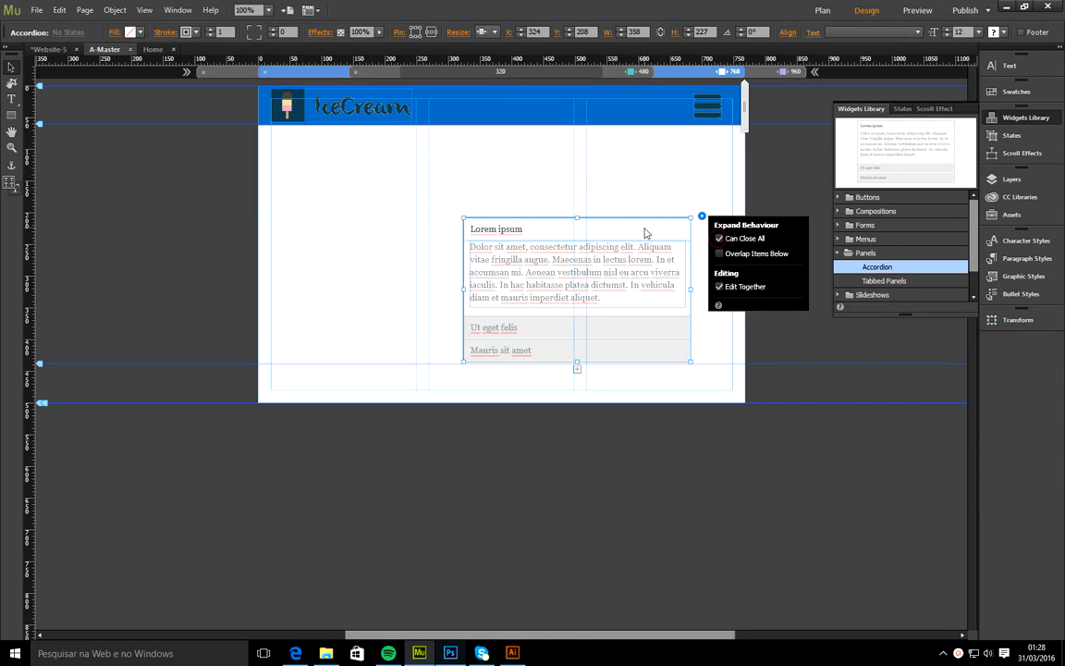
- Delete the "Mauris sit amet" and "Ut eget felis" panels from the Accordion widget, keeping only the "Lorem ipsum" panel
{"action": "left_click", "coordinate": [627, 227]}
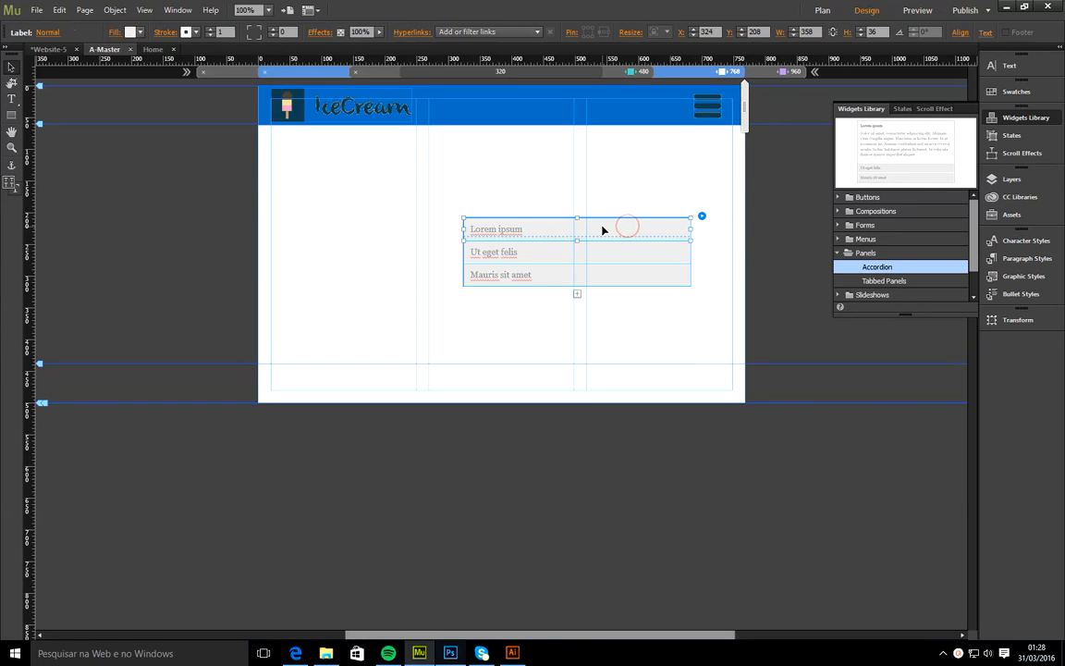
{"action": "left_click", "coordinate": [604, 228]}
{"action": "left_click", "coordinate": [604, 228]}
{"action": "left_click", "coordinate": [604, 228]}
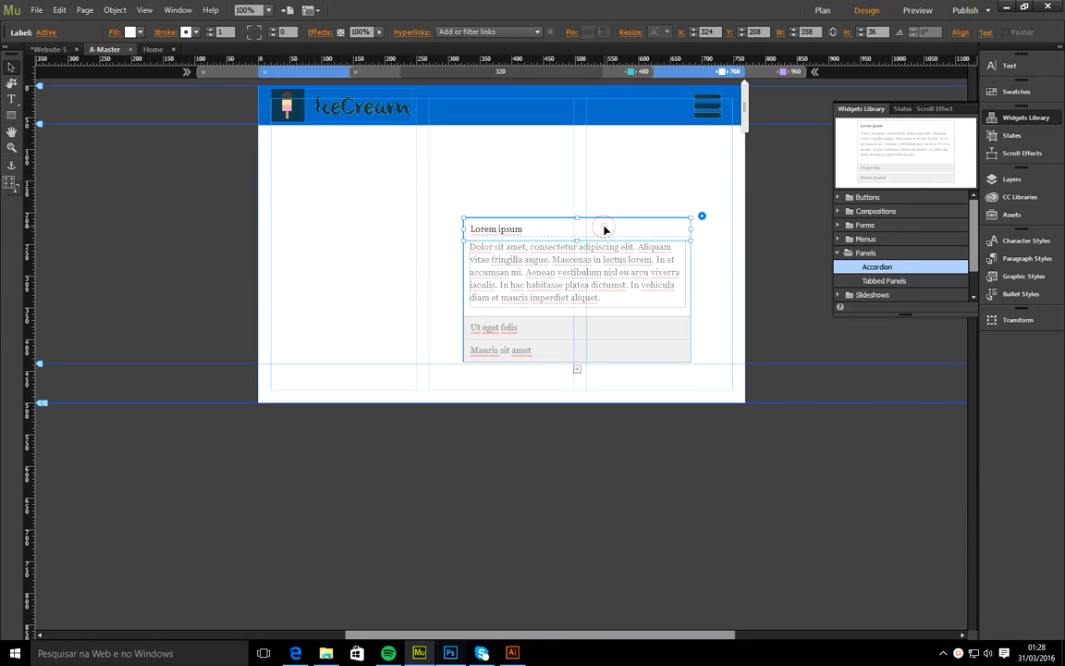
{"action": "left_click", "coordinate": [605, 228]}
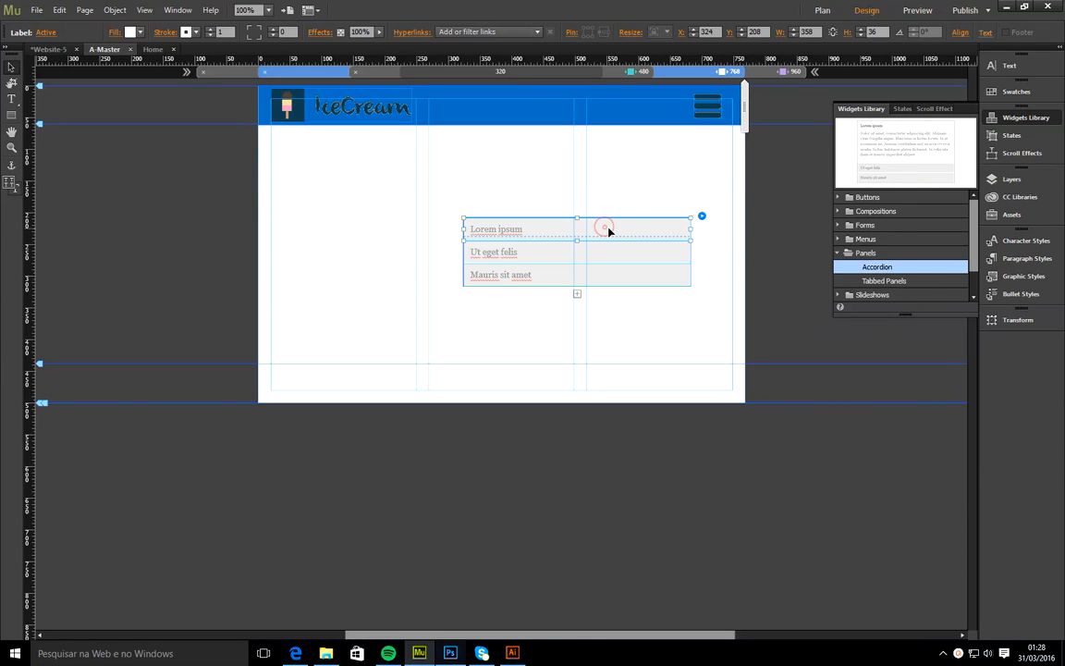
{"action": "left_click", "coordinate": [541, 276]}
{"action": "left_click", "coordinate": [535, 276]}
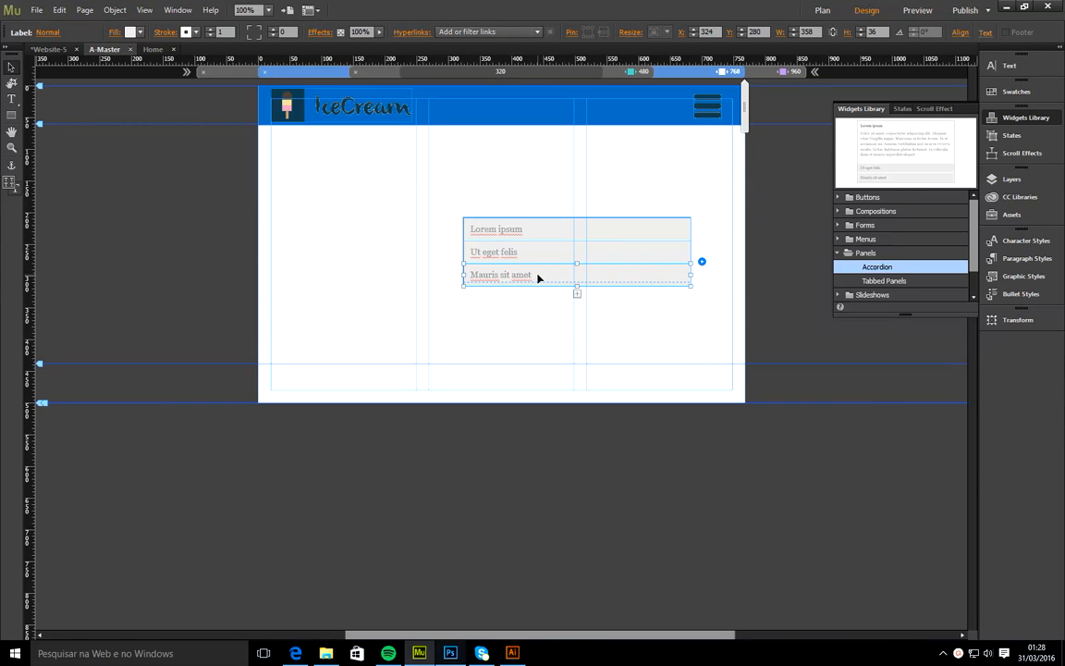
{"action": "left_click", "coordinate": [533, 259]}
{"action": "left_click", "coordinate": [530, 258]}
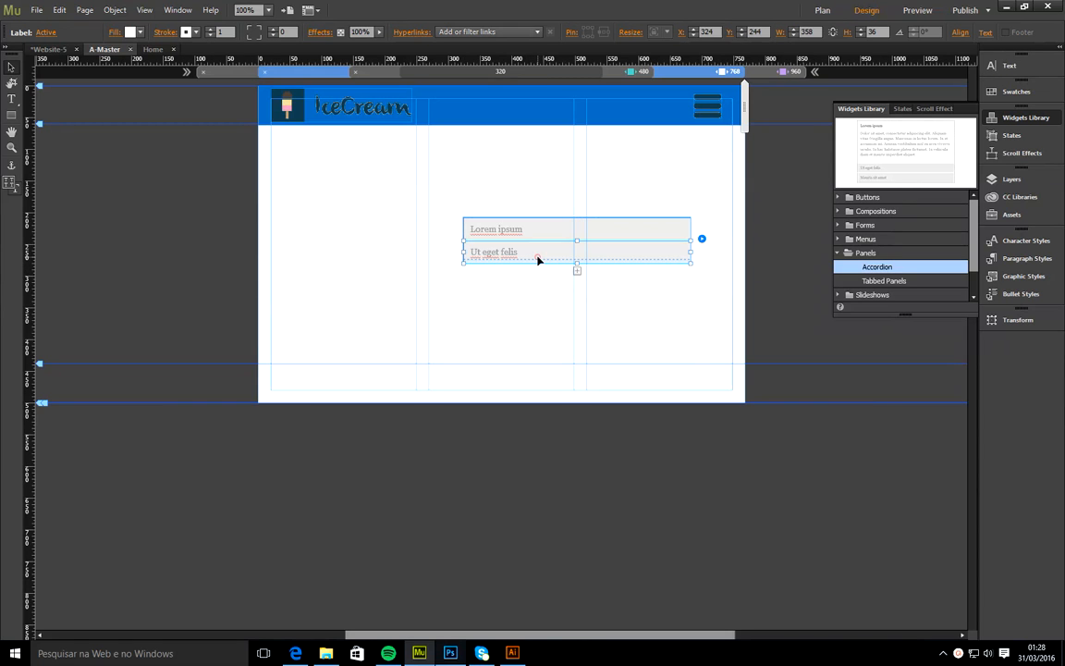
{"action": "key", "text": "Delete"}
- Clear the widget contents from the content area of the accordion's remaining panel
{"action": "left_click", "coordinate": [543, 236]}
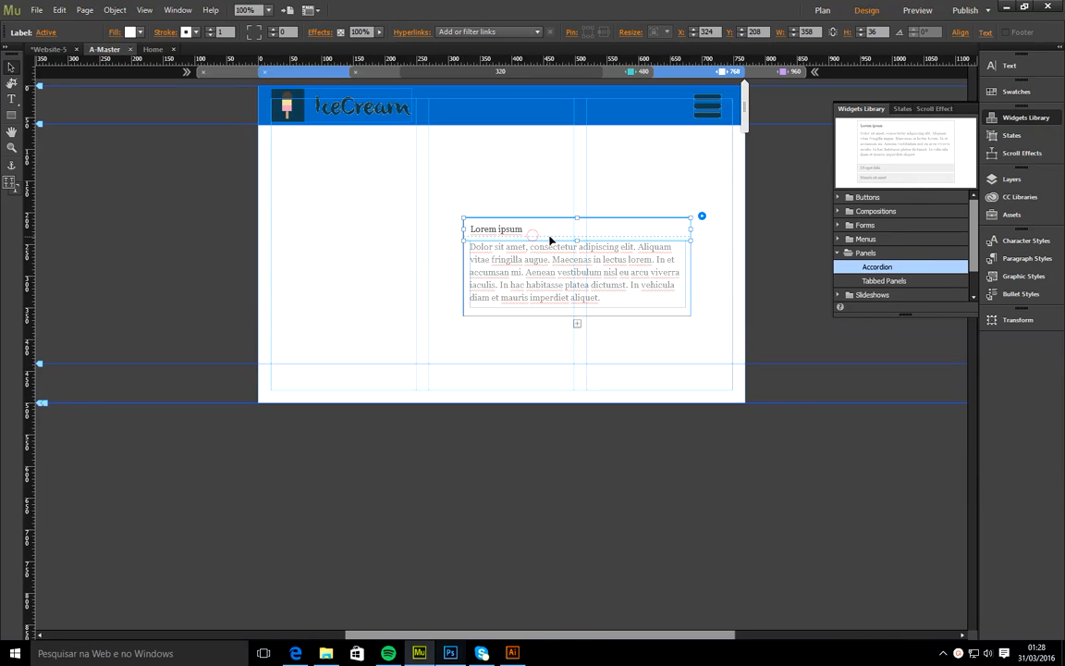
{"action": "left_click", "coordinate": [538, 266]}
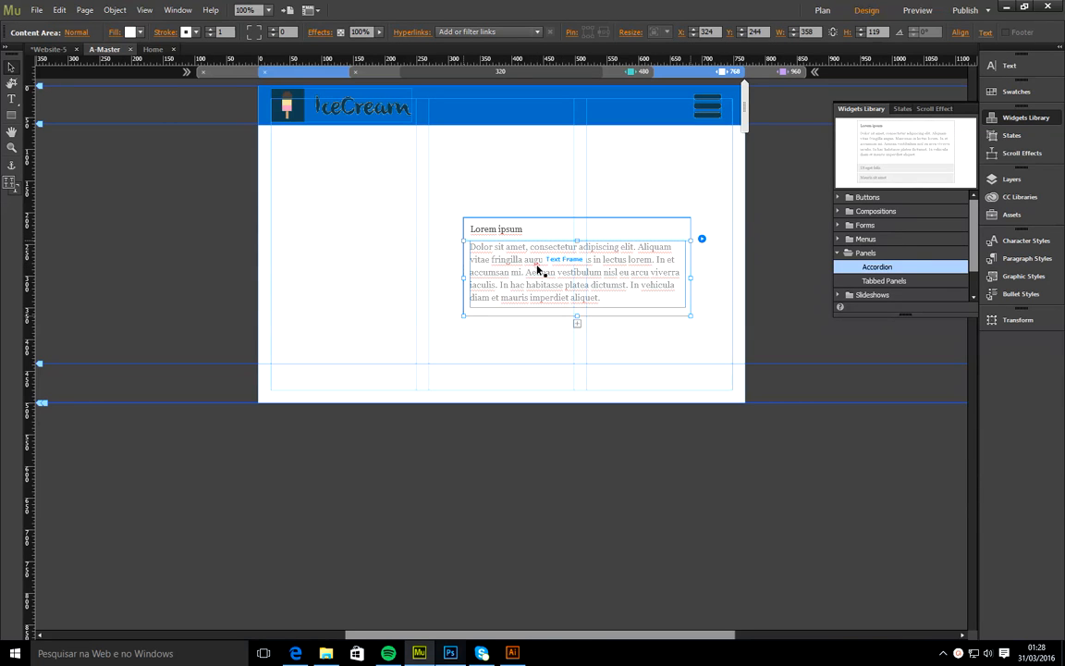
{"action": "right_click", "coordinate": [516, 292]}
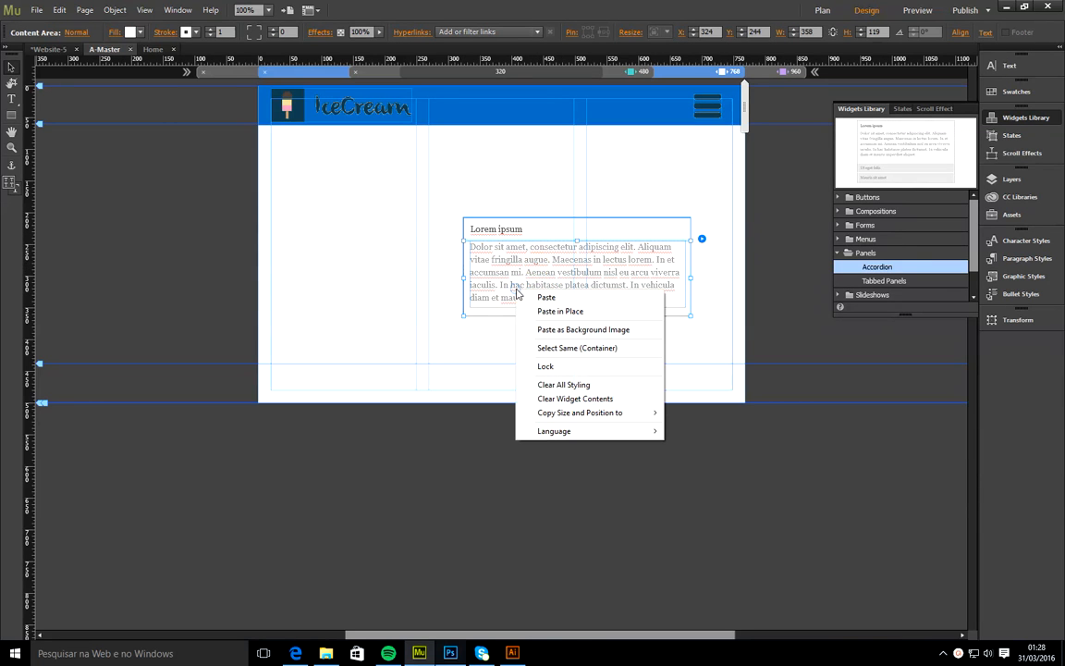
{"action": "left_click", "coordinate": [574, 401]}
- Clear all styling from the accordion's "Lorem ipsum" label
{"action": "left_click", "coordinate": [523, 235]}
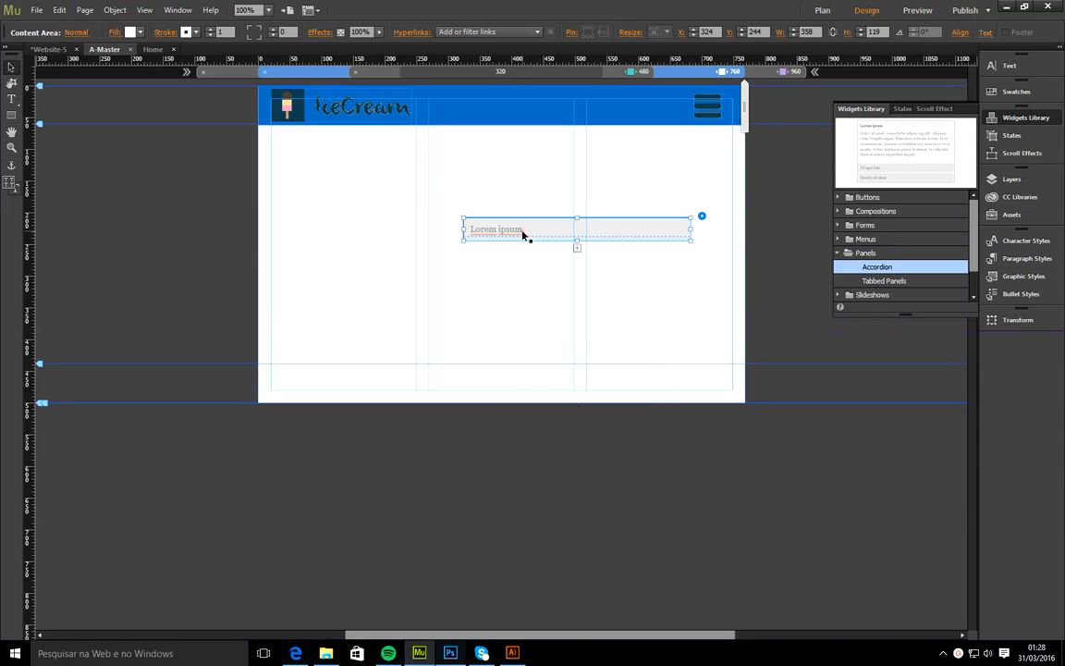
{"action": "left_click", "coordinate": [518, 228]}
{"action": "right_click", "coordinate": [531, 227]}
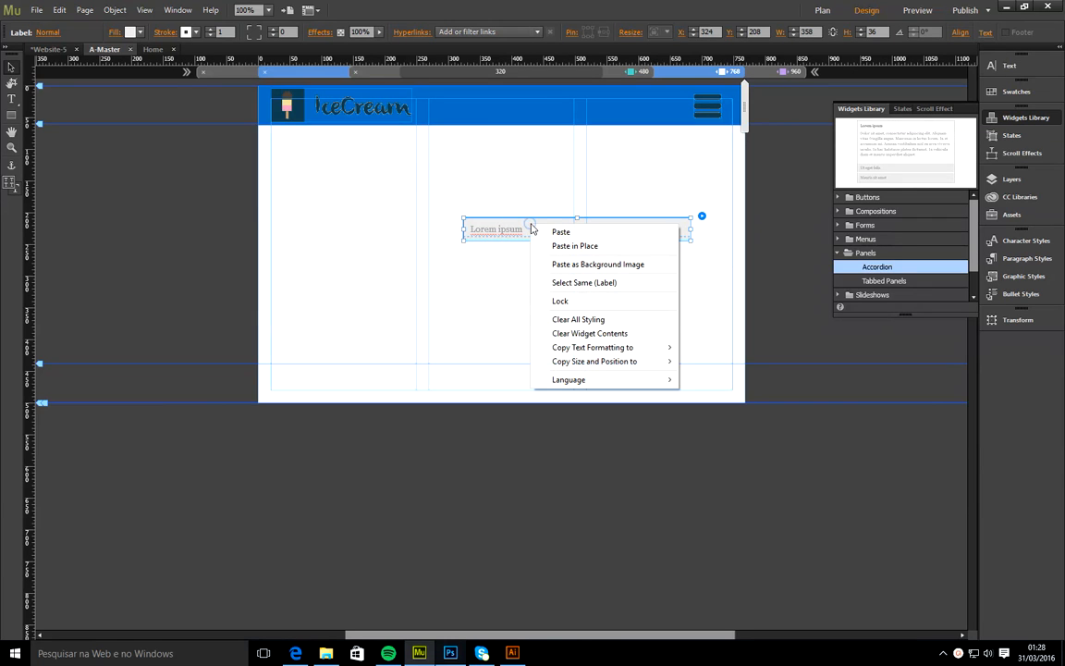
{"action": "left_click", "coordinate": [581, 320]}
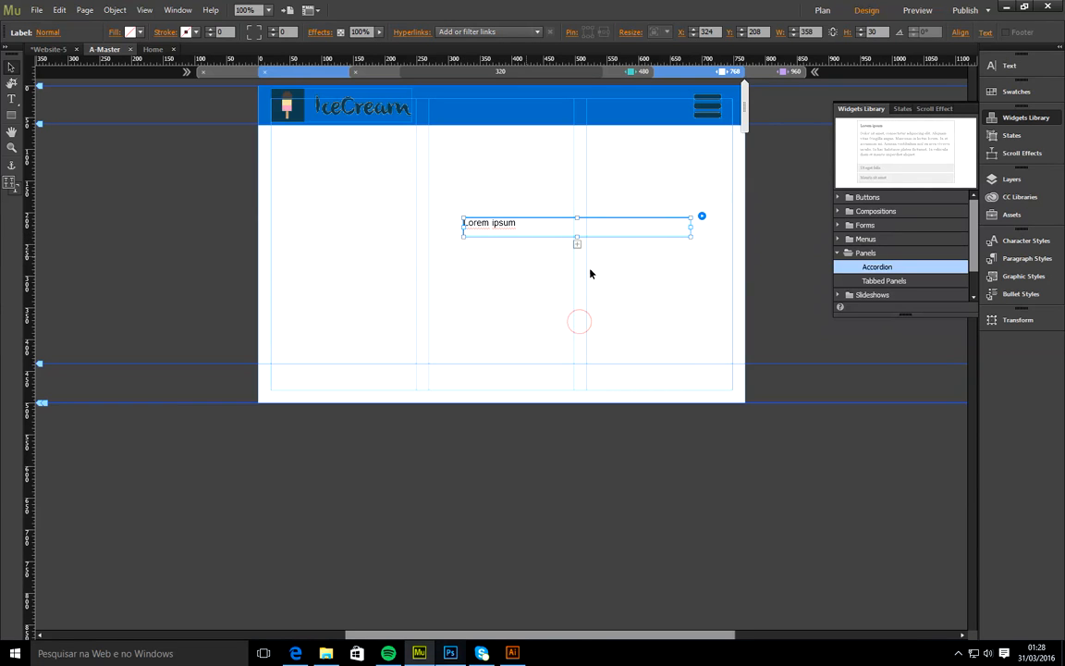
- Enlarge the accordion label to a height of about 59 and delete its "Lorem ipsum" text
{"action": "left_click_drag", "start_coordinate": [578, 236], "coordinate": [577, 254]}
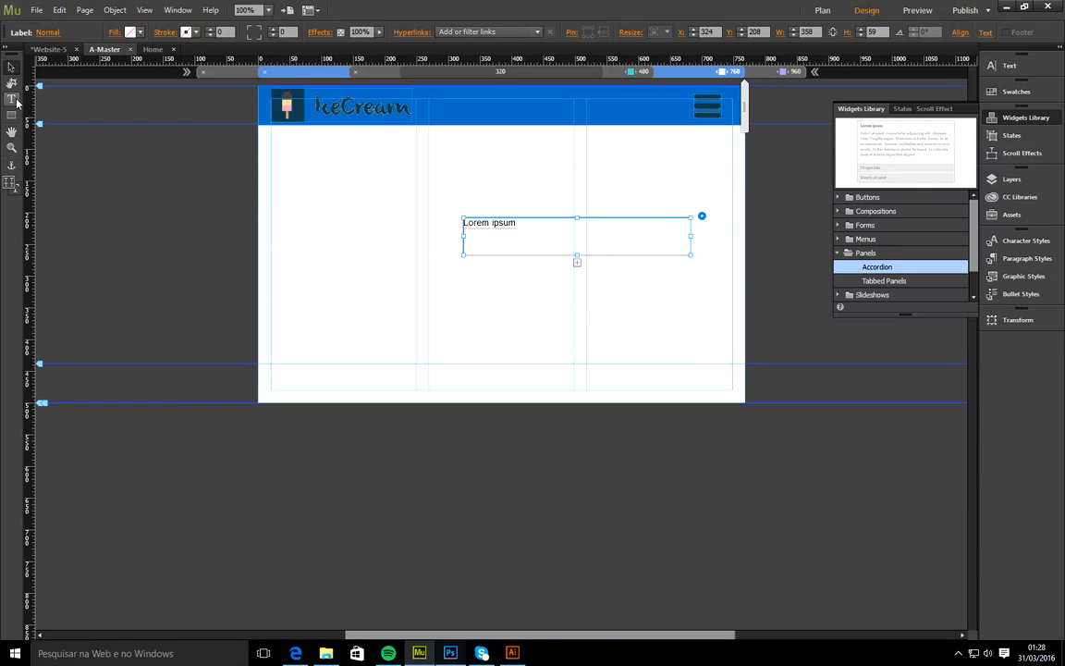
{"action": "left_click", "coordinate": [13, 99]}
{"action": "key", "text": "ctrl+a"}
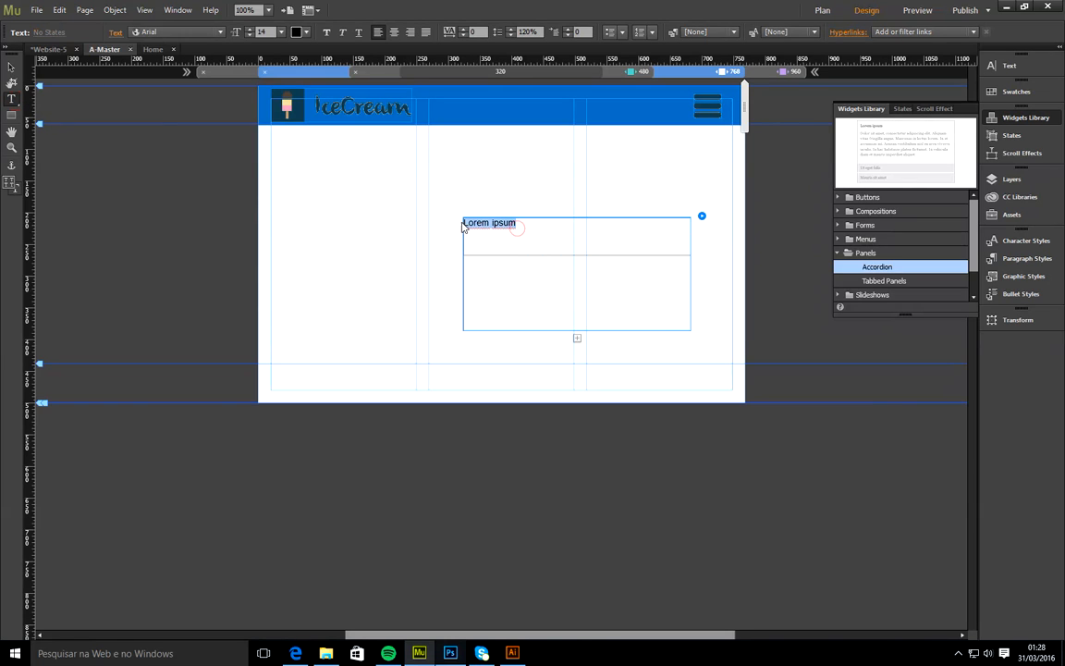
{"action": "key", "text": "BackSpace"}
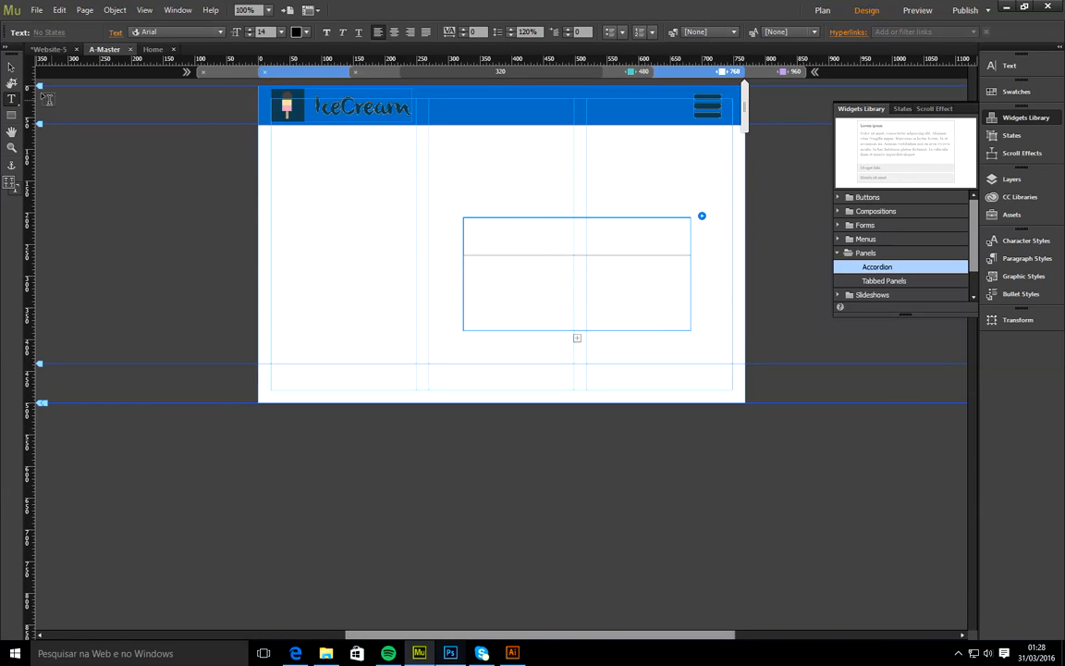
{"action": "left_click", "coordinate": [11, 65]}
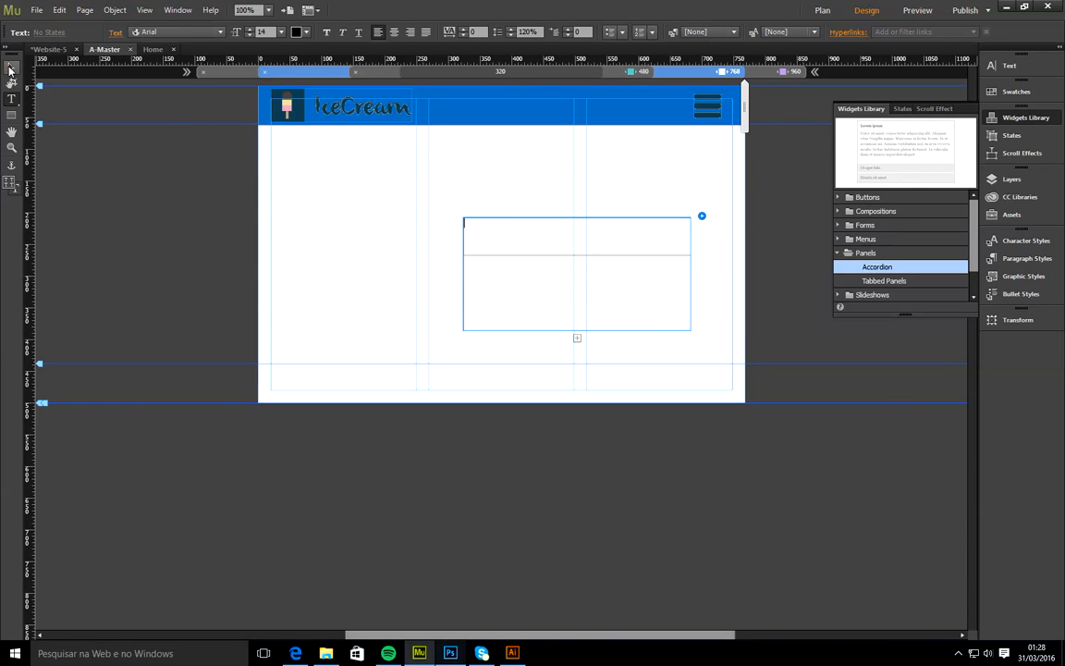
{"action": "left_click", "coordinate": [497, 237]}
{"action": "left_click", "coordinate": [497, 238]}
{"action": "left_click", "coordinate": [497, 237]}
{"action": "left_click", "coordinate": [497, 238]}
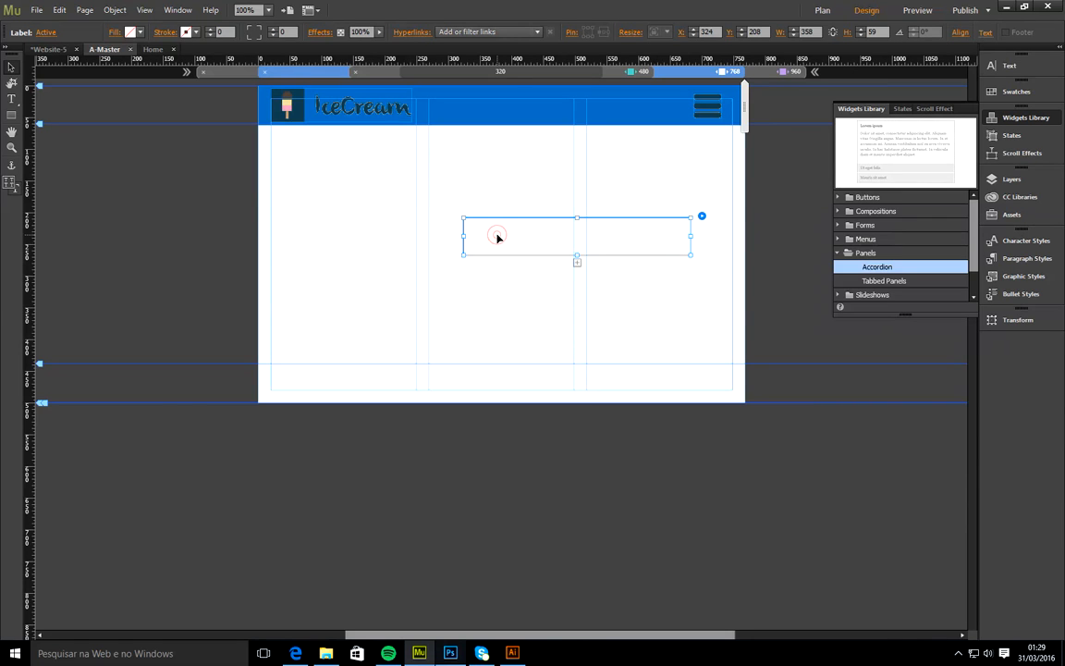
{"action": "left_click", "coordinate": [497, 238]}
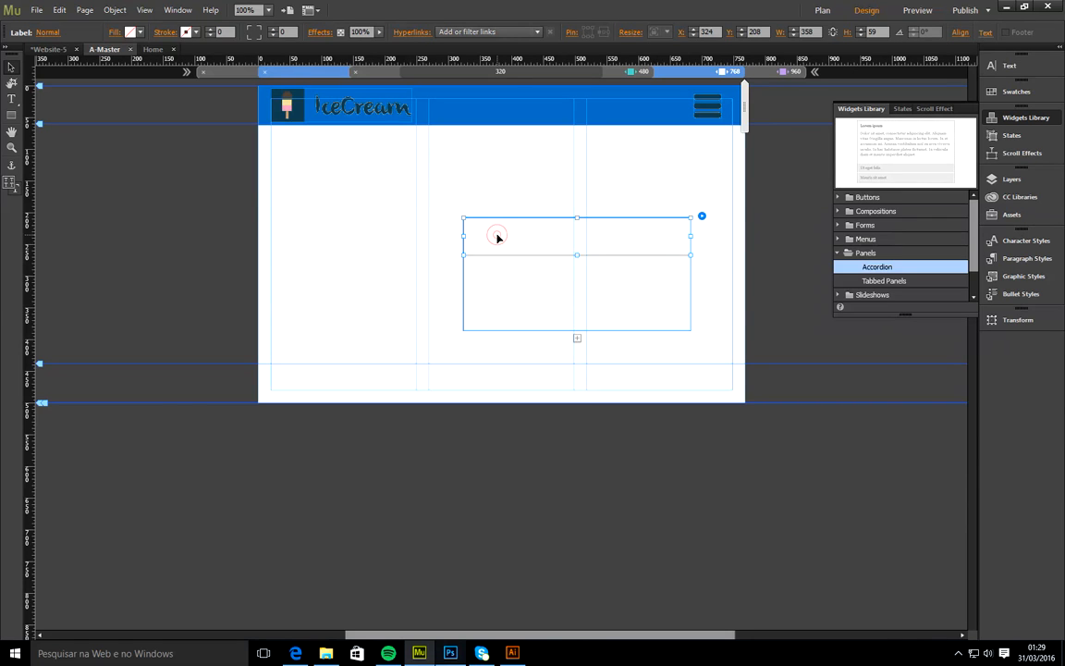
- Copy the hamburger menu icon from the header and paste it as the background image of the accordion label
{"action": "left_click", "coordinate": [713, 115]}
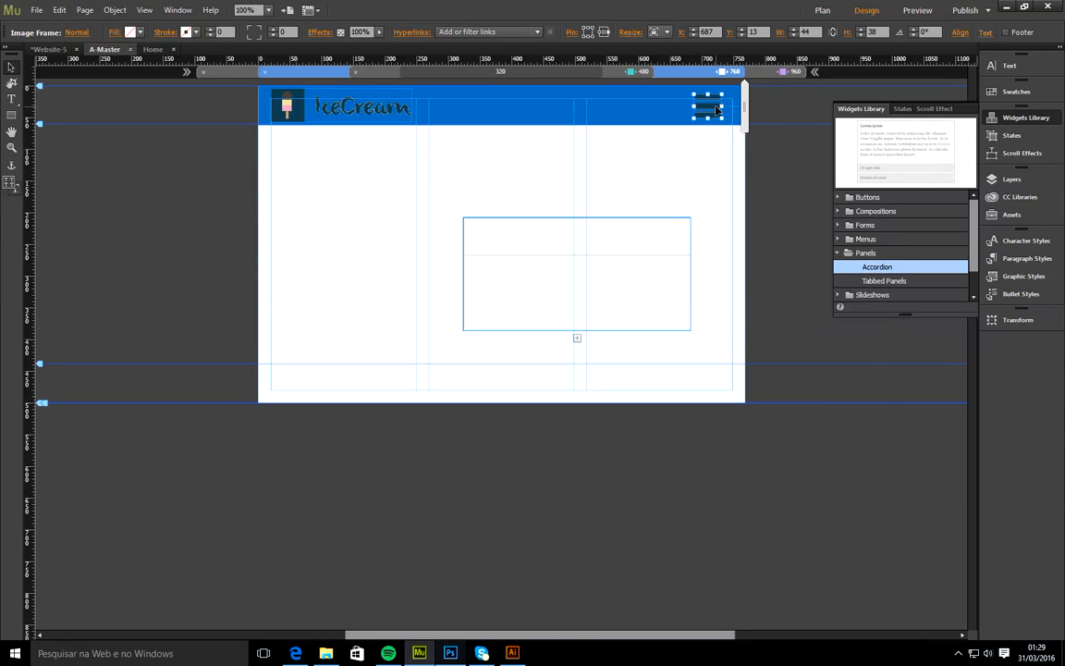
{"action": "right_click", "coordinate": [718, 109]}
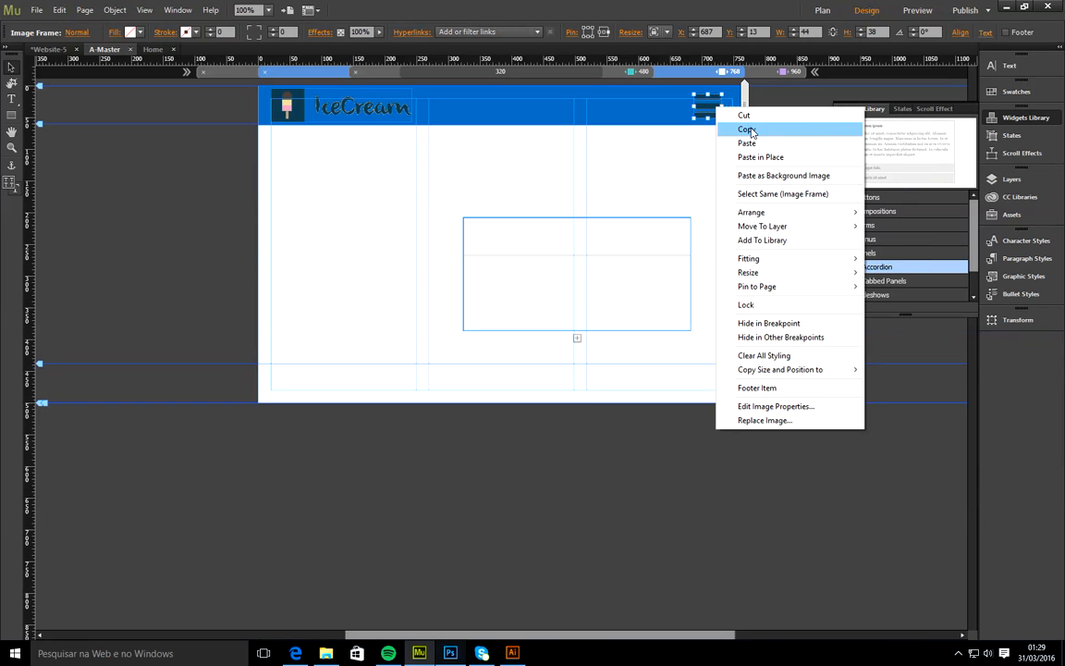
{"action": "left_click", "coordinate": [746, 129]}
{"action": "left_click", "coordinate": [652, 219]}
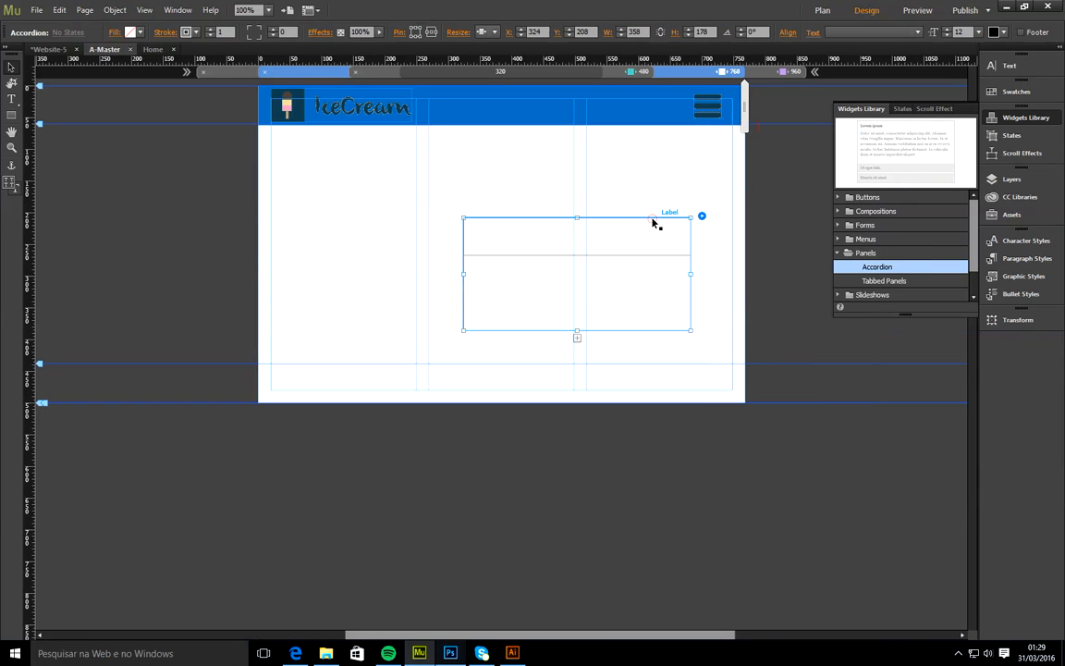
{"action": "left_click", "coordinate": [522, 257]}
{"action": "left_click", "coordinate": [517, 253]}
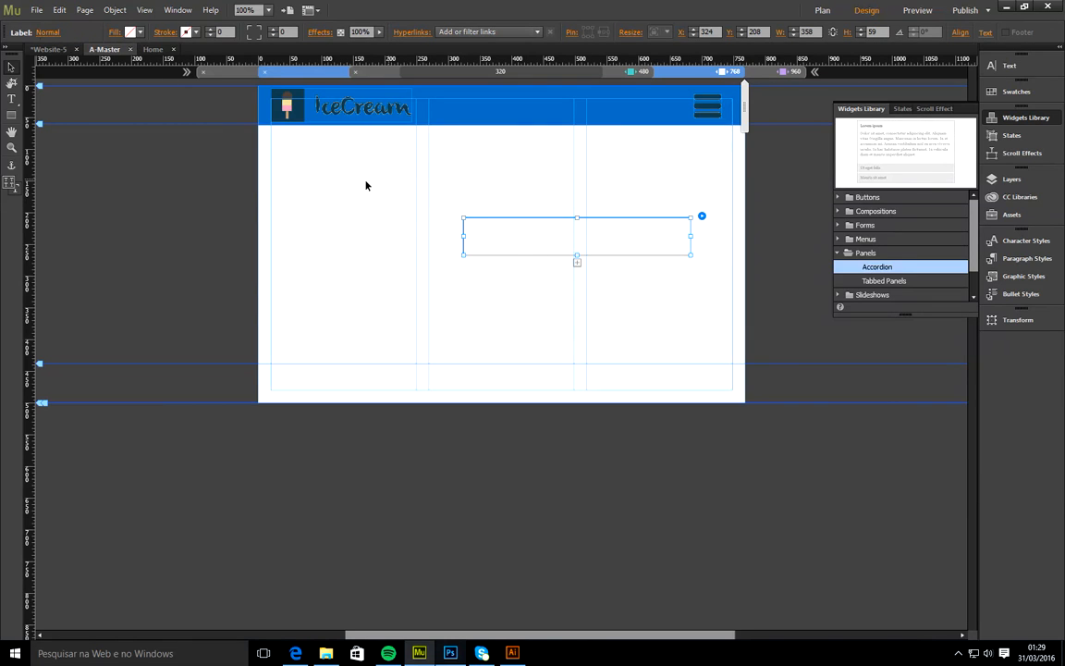
{"action": "right_click", "coordinate": [472, 235]}
{"action": "left_click", "coordinate": [525, 272]}
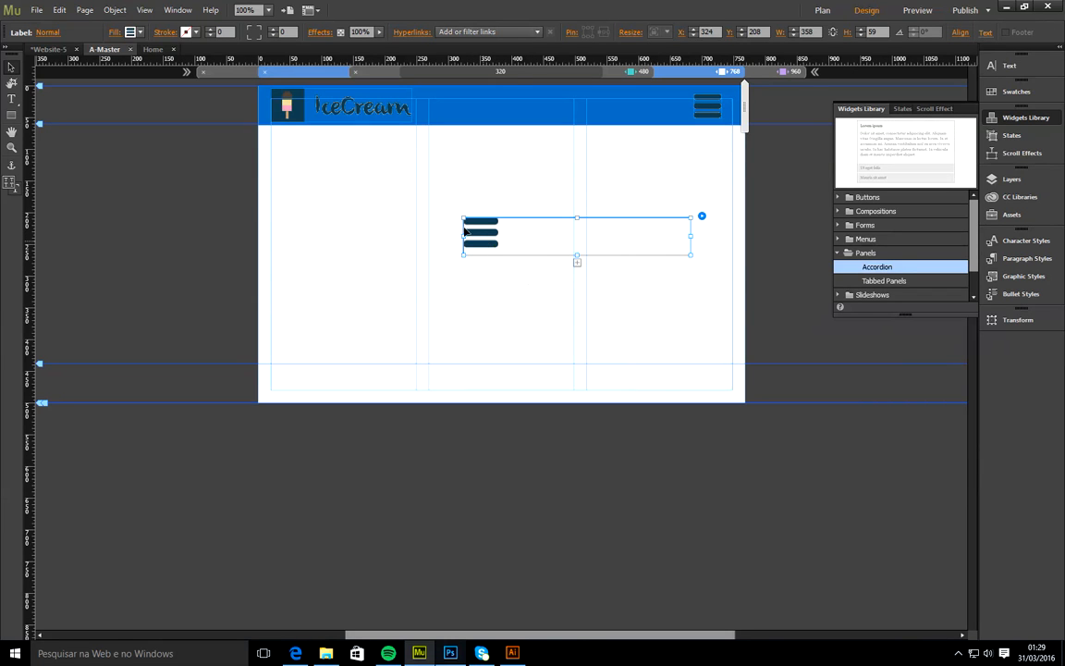
- Align the accordion label's background image to the middle of its right edge
{"action": "left_click", "coordinate": [114, 33]}
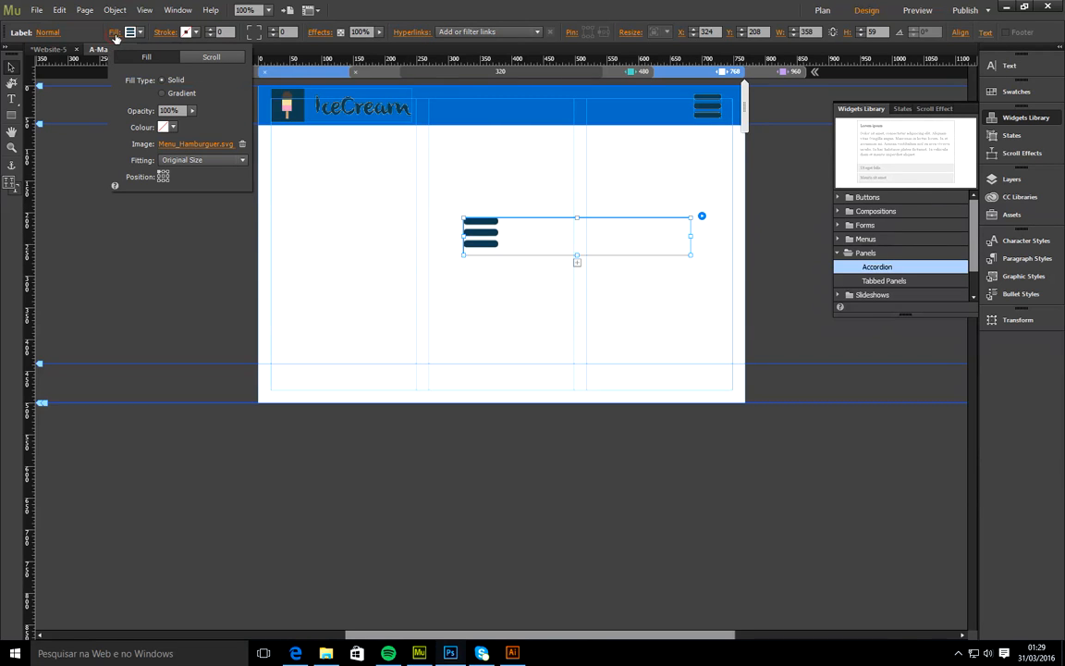
{"action": "left_click", "coordinate": [167, 177]}
{"action": "left_click", "coordinate": [673, 241]}
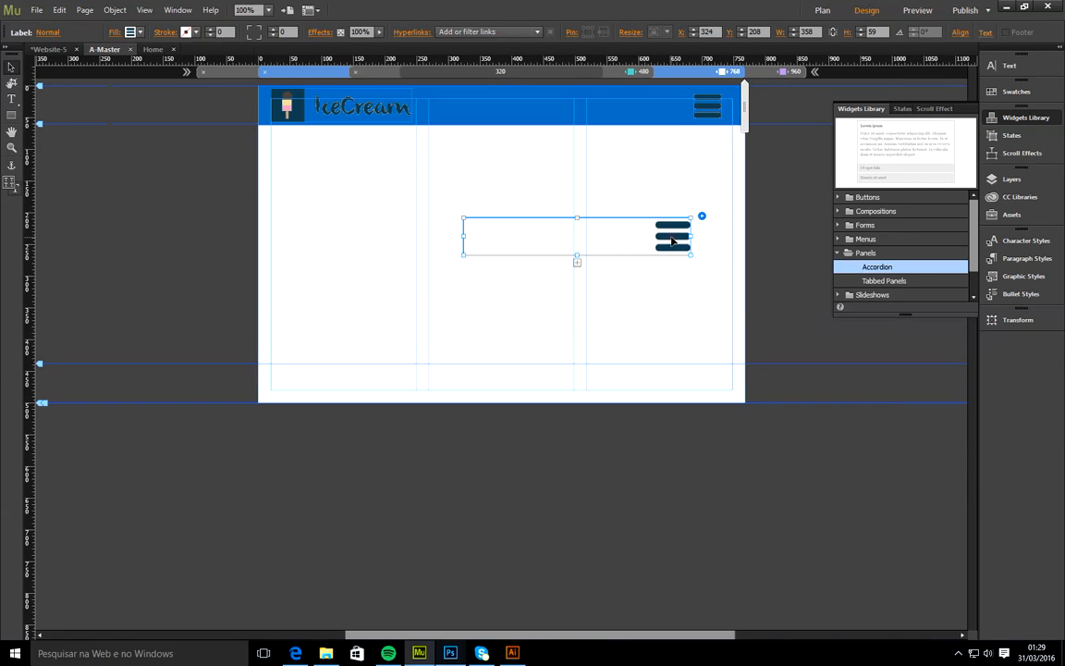
- Open the accordion panel and enable the Fade transition for the label's Active state
{"action": "left_click", "coordinate": [673, 241]}
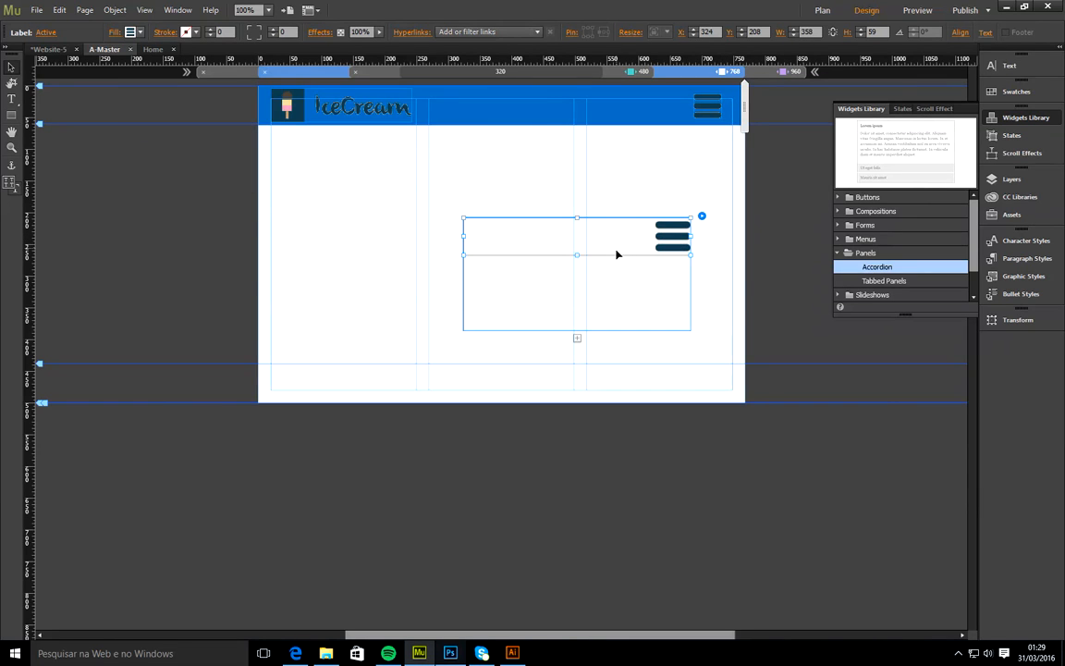
{"action": "left_click", "coordinate": [44, 33]}
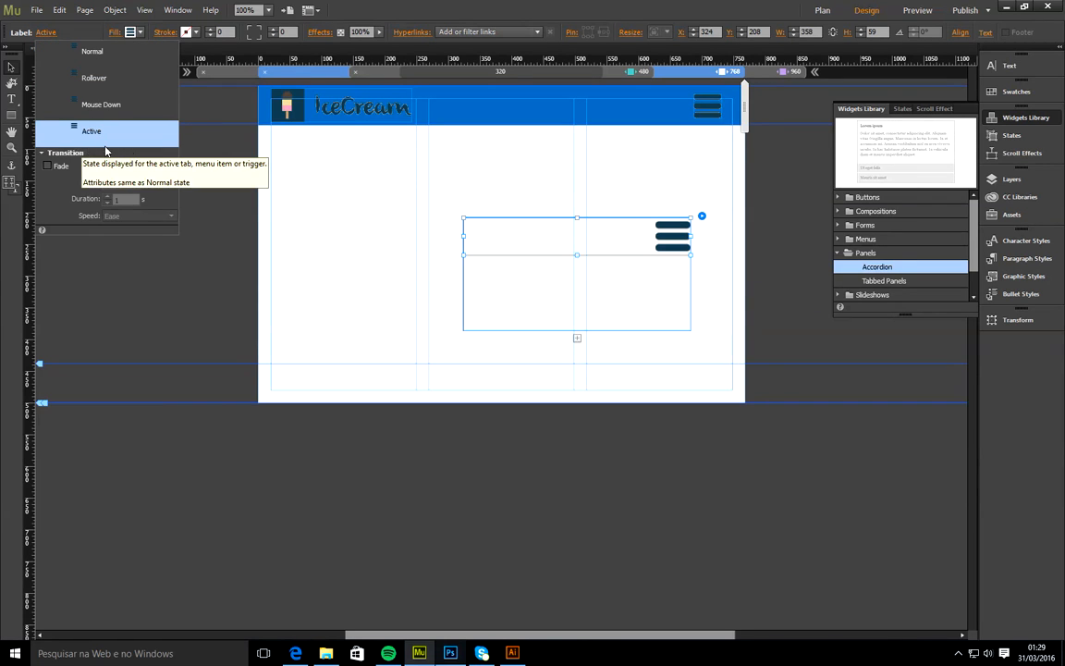
{"action": "left_click", "coordinate": [48, 165]}
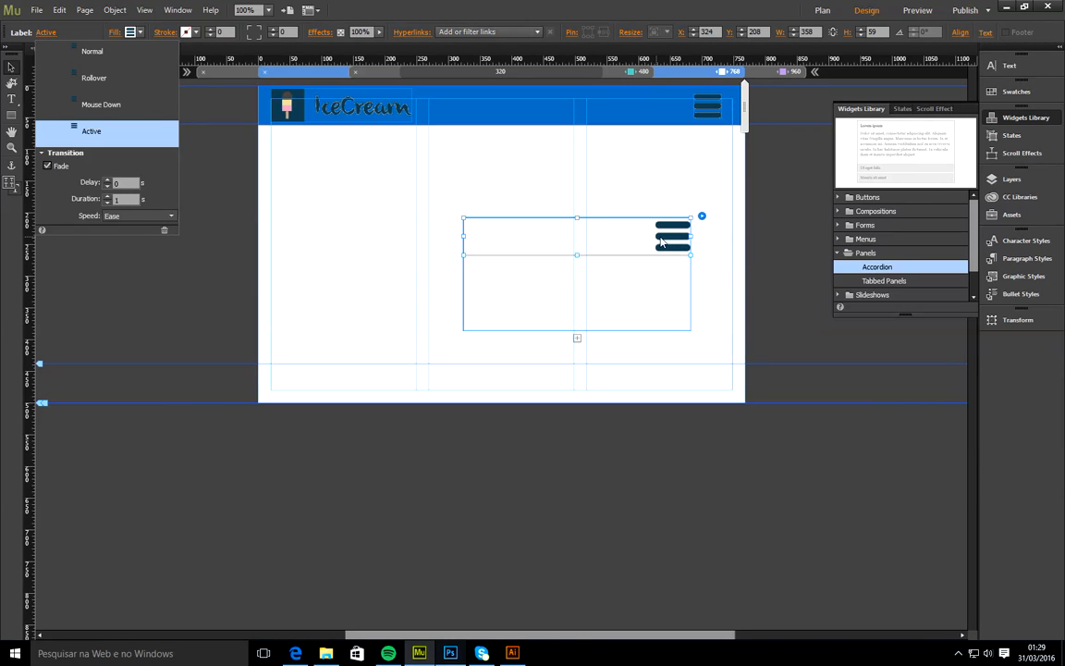
{"action": "left_click", "coordinate": [137, 33]}
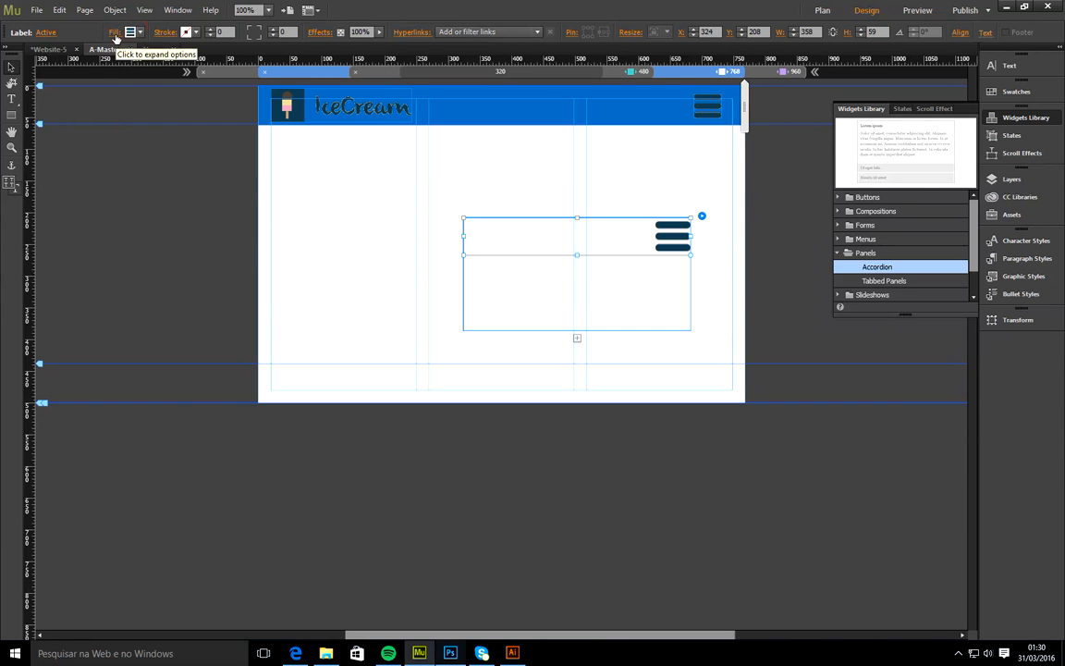
- Replace the label's fill image in the Active state with the Fechar file
{"action": "left_click", "coordinate": [115, 33]}
{"action": "left_click", "coordinate": [192, 144]}
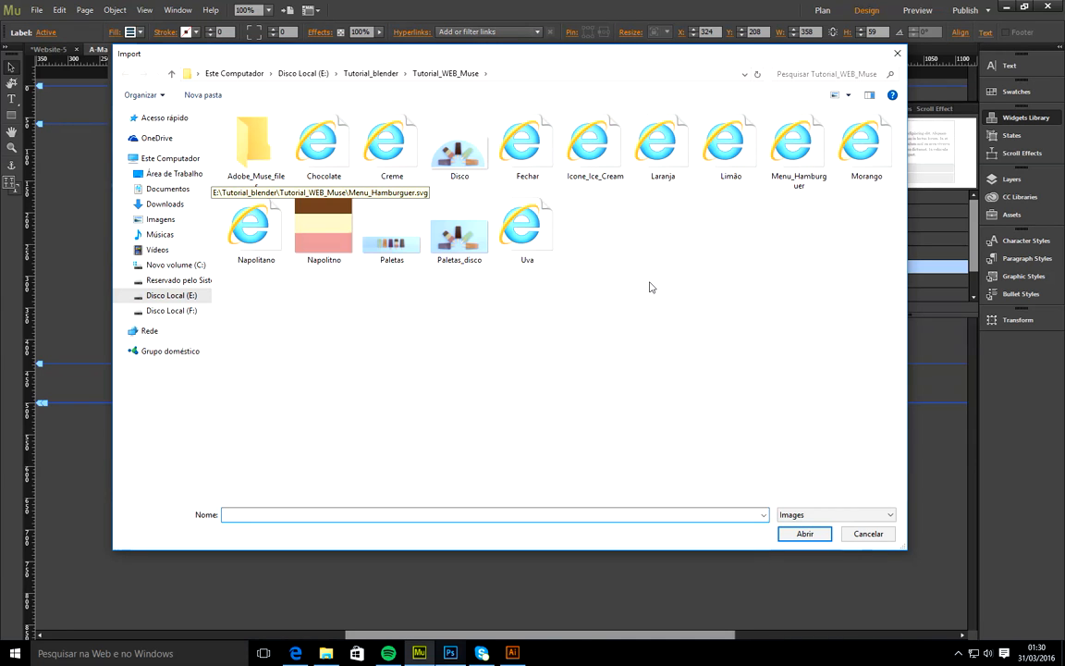
{"action": "left_click", "coordinate": [499, 146]}
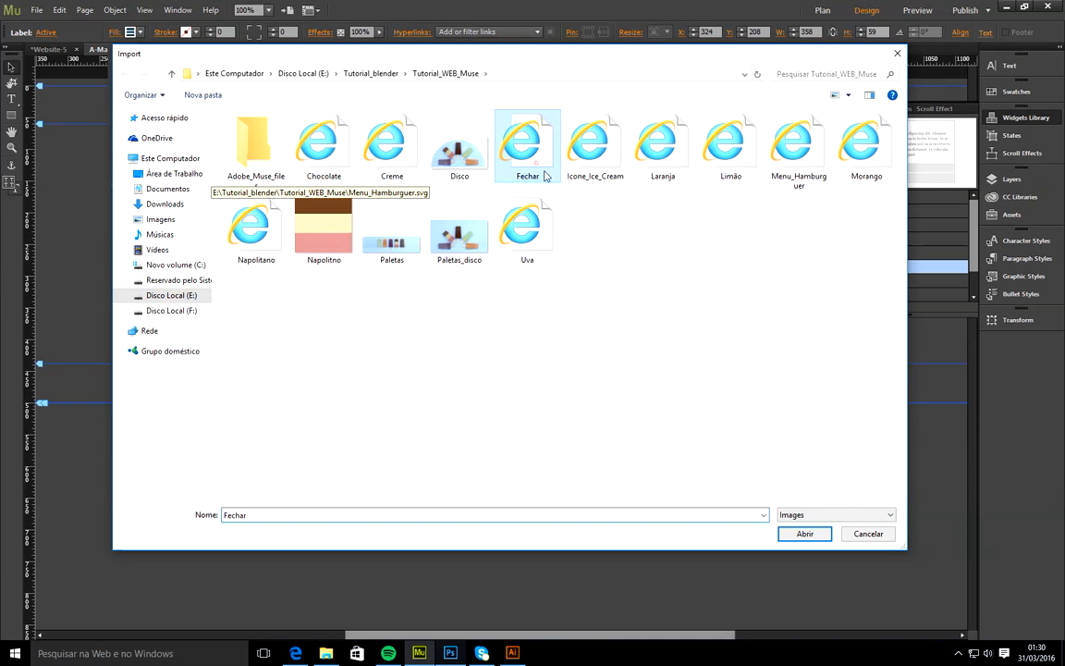
{"action": "left_click", "coordinate": [797, 530]}
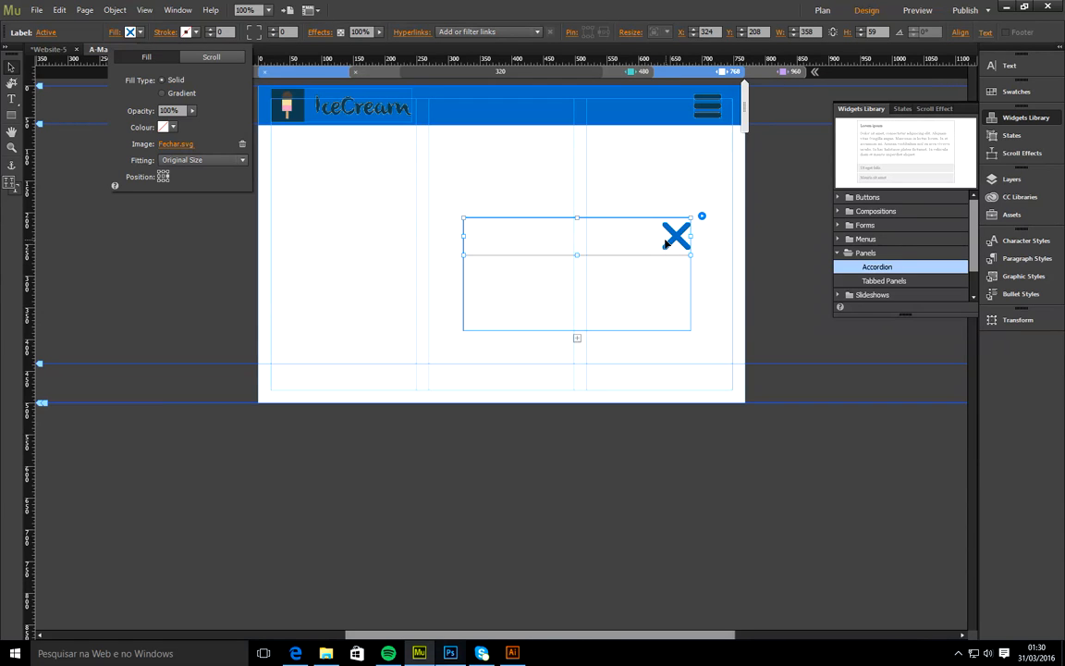
- Compare the accordion label's Normal and Active states, and select the panel's empty content area
{"action": "left_click", "coordinate": [45, 32]}
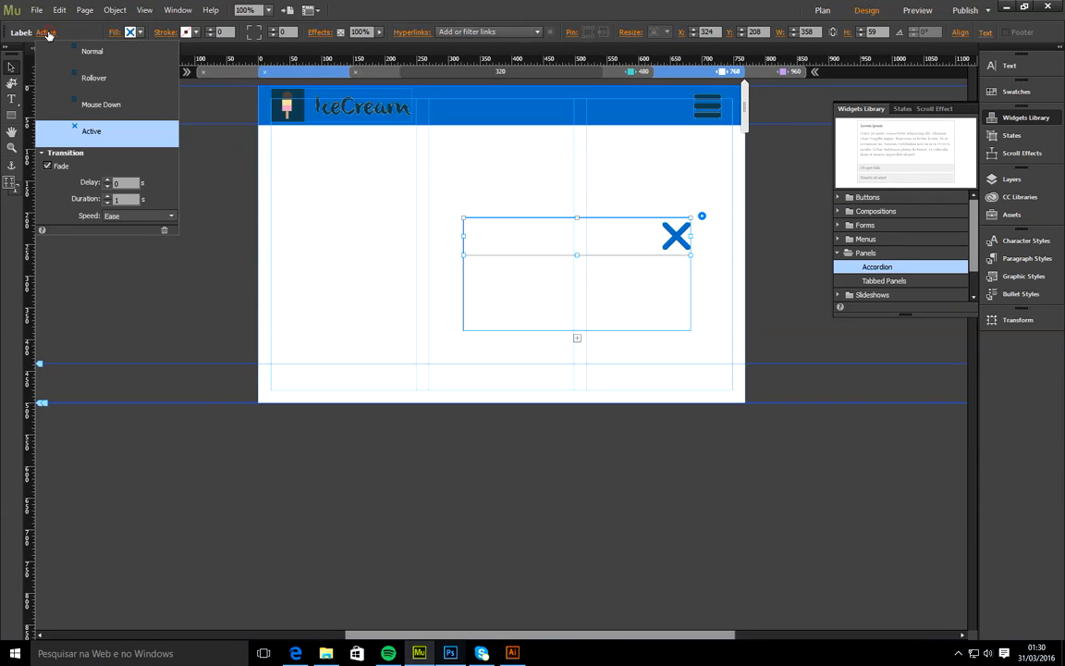
{"action": "left_click", "coordinate": [103, 57]}
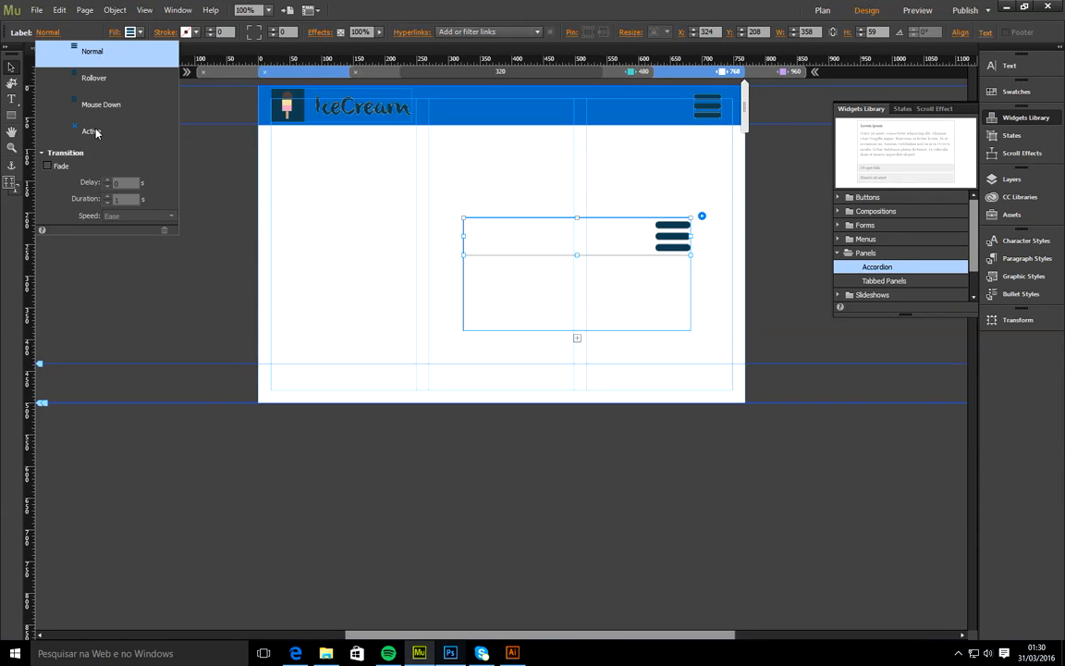
{"action": "left_click", "coordinate": [95, 132]}
{"action": "left_click", "coordinate": [96, 56]}
{"action": "left_click", "coordinate": [89, 127]}
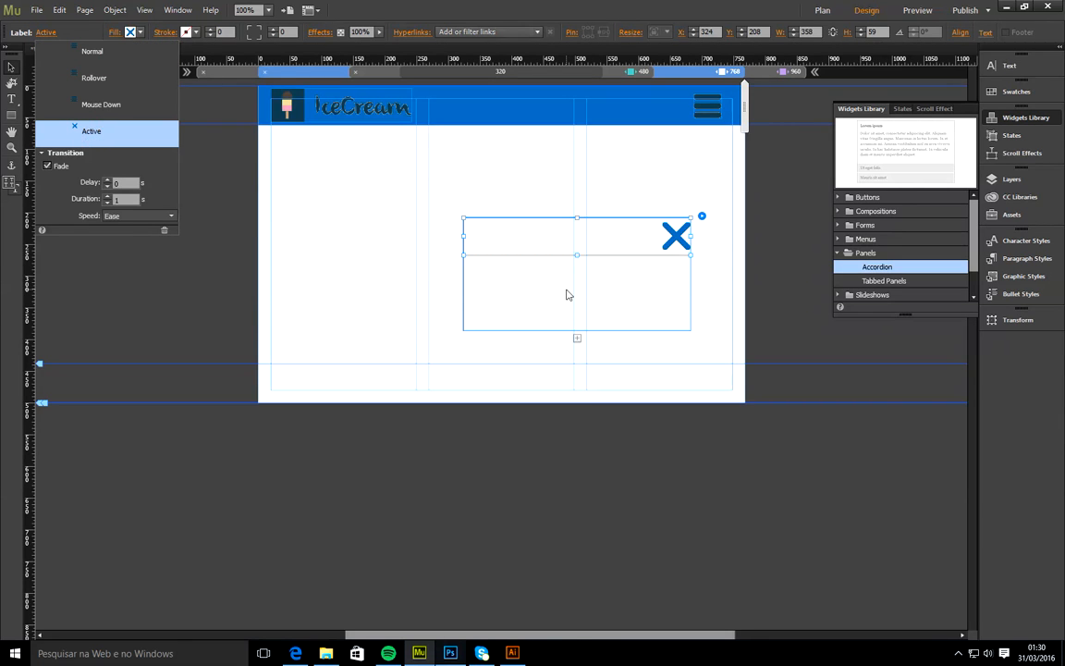
{"action": "left_click", "coordinate": [554, 192]}
{"action": "left_click", "coordinate": [493, 286]}
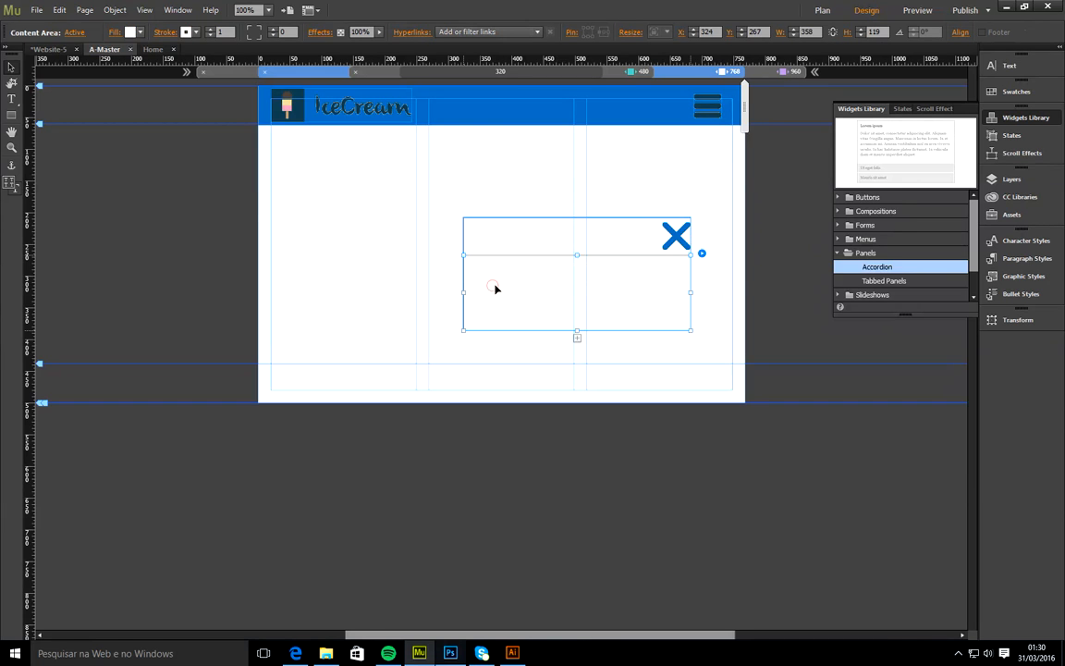
- Add a text frame reading Home near the top of the accordion's content area at the 768 breakpoint
{"action": "left_click", "coordinate": [783, 71]}
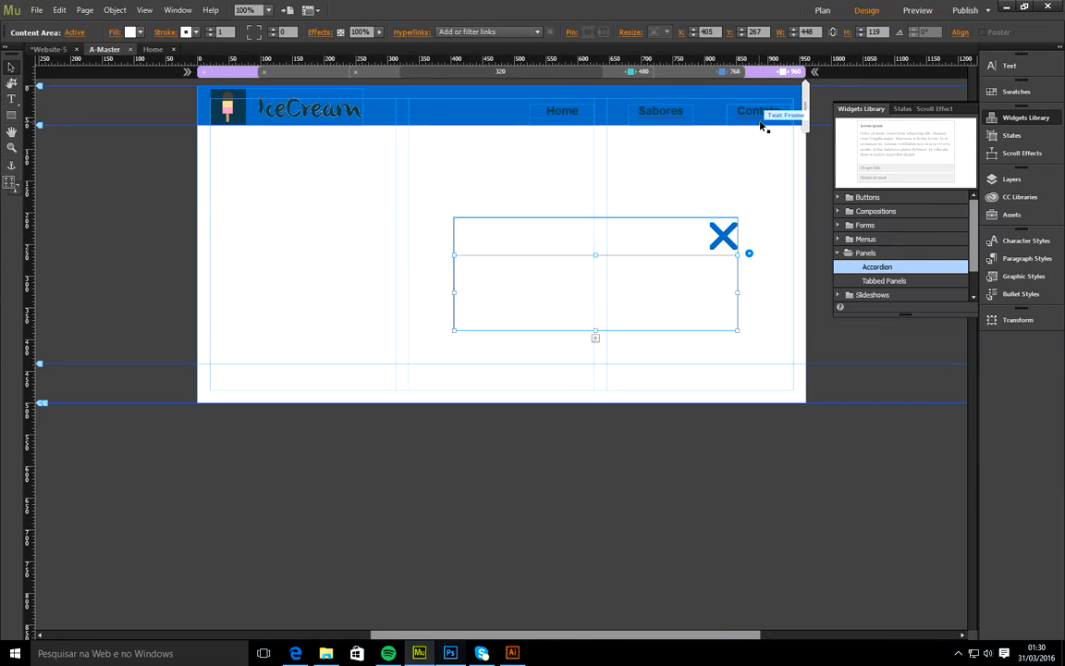
{"action": "left_click", "coordinate": [621, 73]}
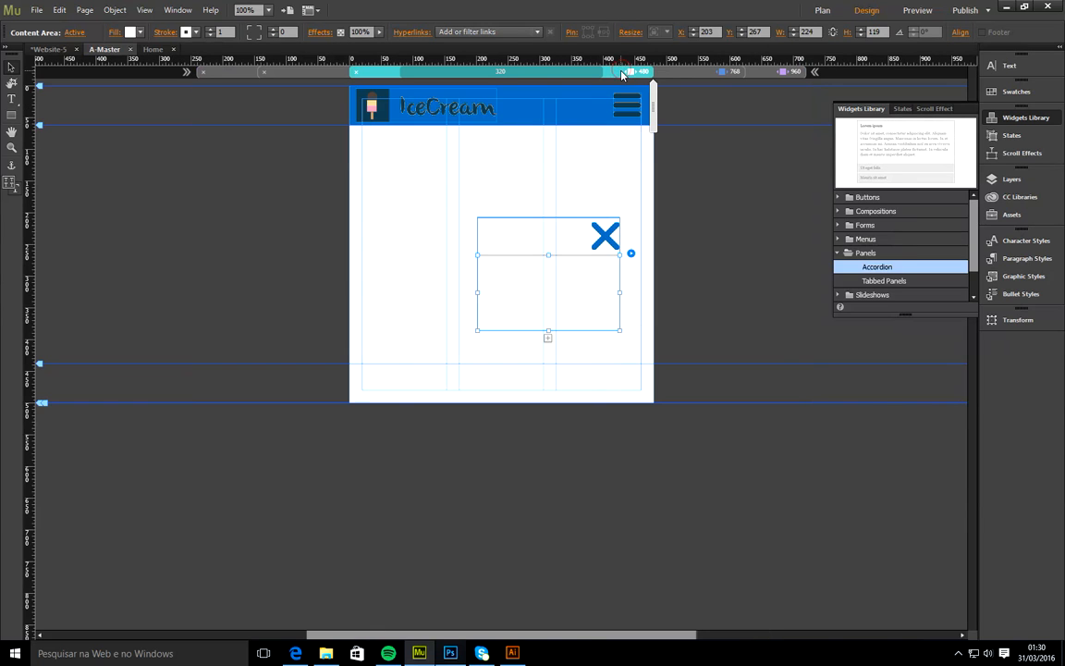
{"action": "left_click", "coordinate": [731, 71]}
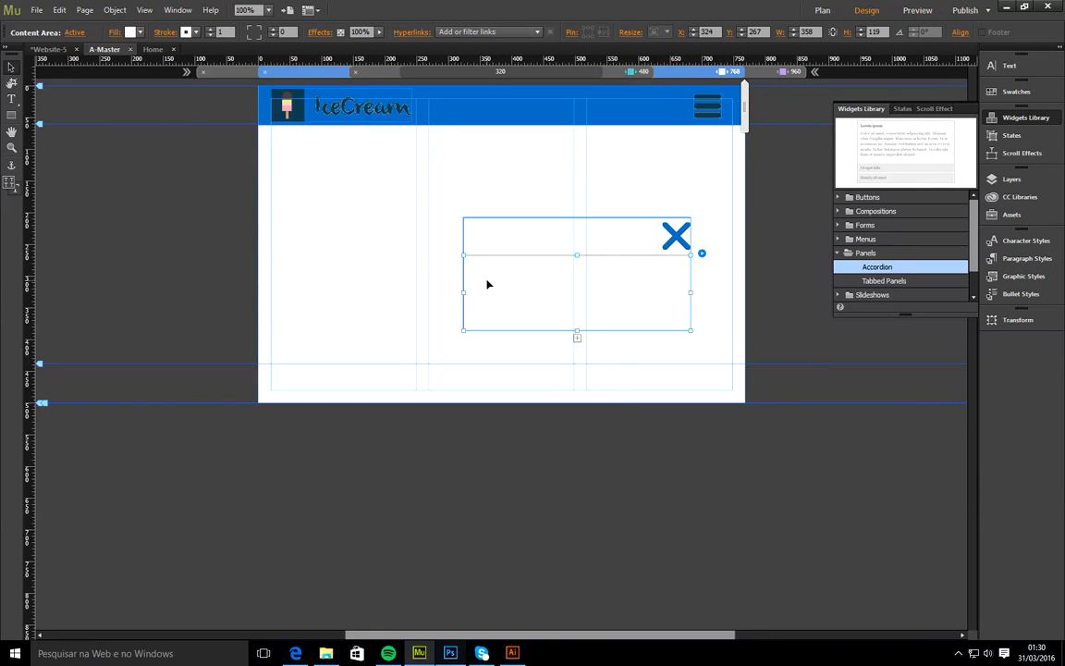
{"action": "left_click", "coordinate": [12, 102]}
{"action": "left_click_drag", "start_coordinate": [517, 261], "coordinate": [646, 288]}
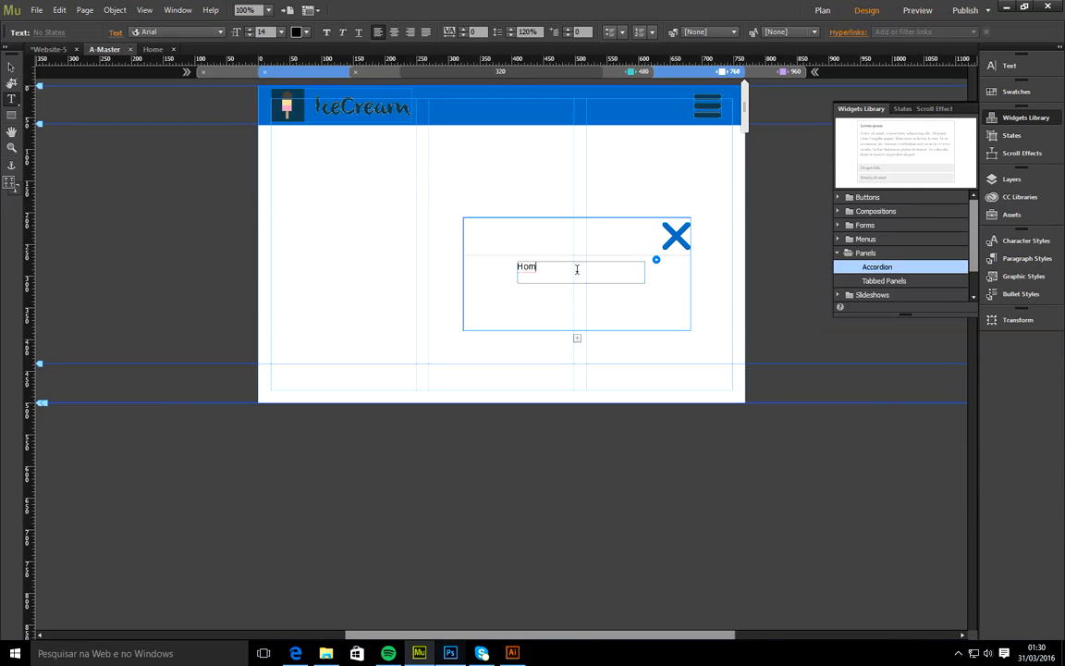
- Format the Home text in the accordion as 18 pt, bold and centred
{"action": "left_click_drag", "start_coordinate": [564, 273], "coordinate": [449, 250]}
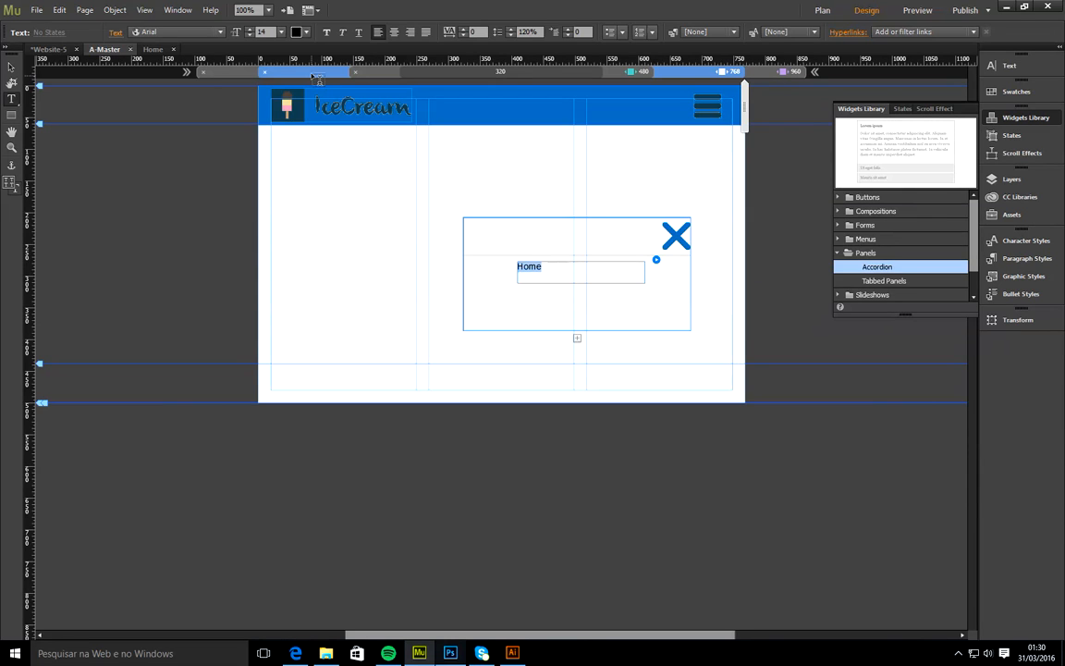
{"action": "left_click", "coordinate": [281, 31]}
{"action": "left_click", "coordinate": [293, 142]}
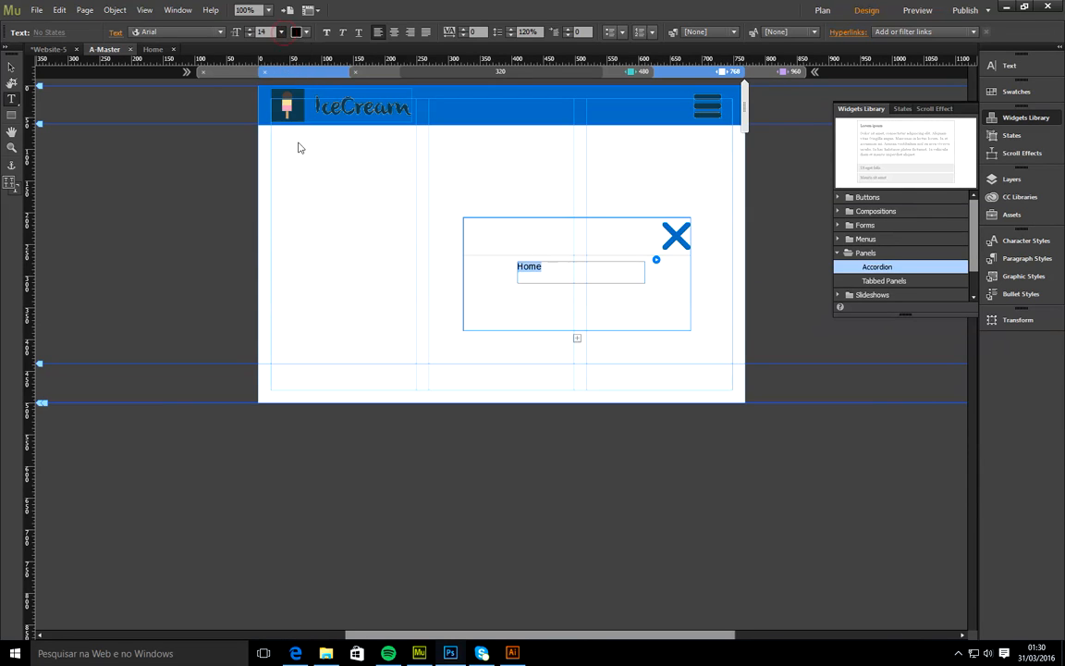
{"action": "left_click", "coordinate": [327, 32]}
{"action": "left_click", "coordinate": [394, 32]}
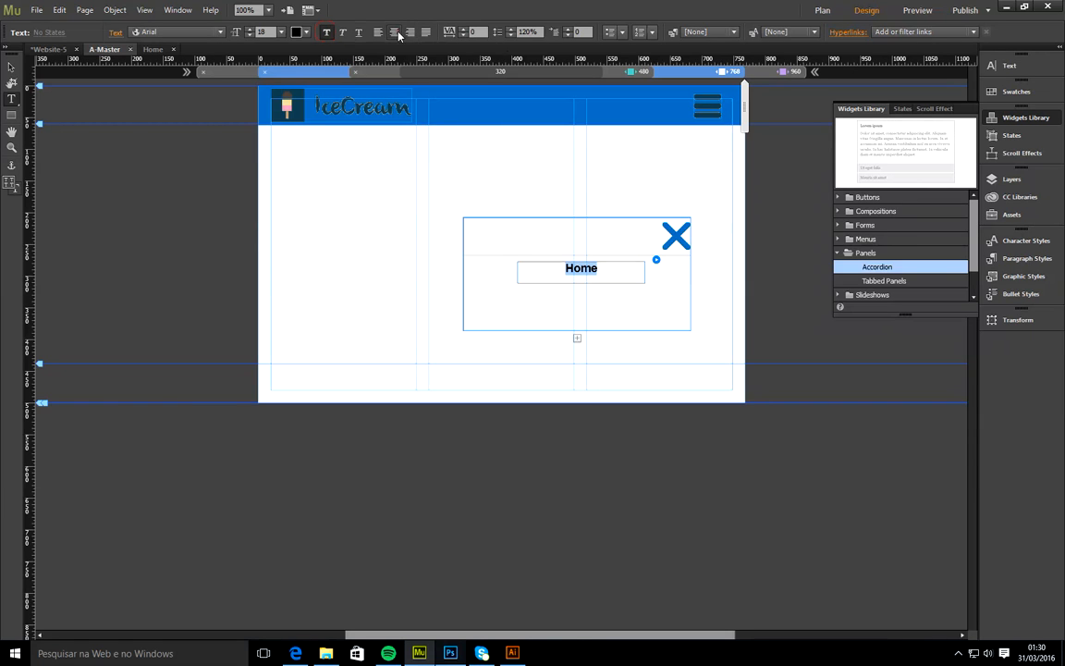
{"action": "left_click", "coordinate": [11, 67]}
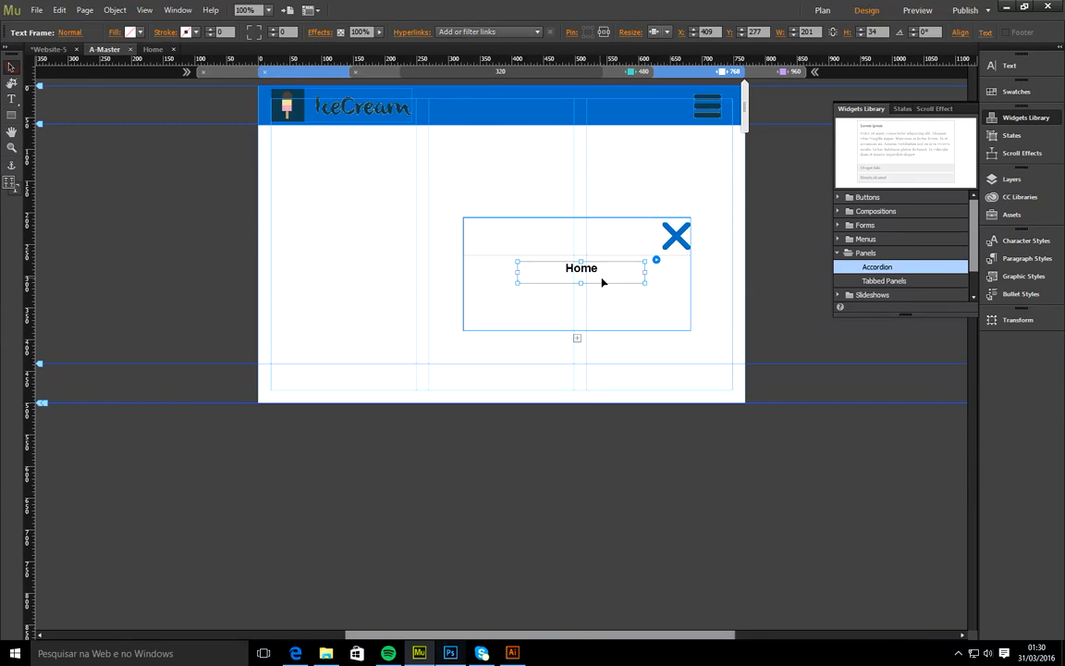
- Duplicate the Home text frame twice beneath the original and fit the accordion's content area to a height of 162
{"action": "left_click_drag", "start_coordinate": [583, 270], "coordinate": [577, 370], "text": "alt"}
{"action": "left_click", "coordinate": [579, 333]}
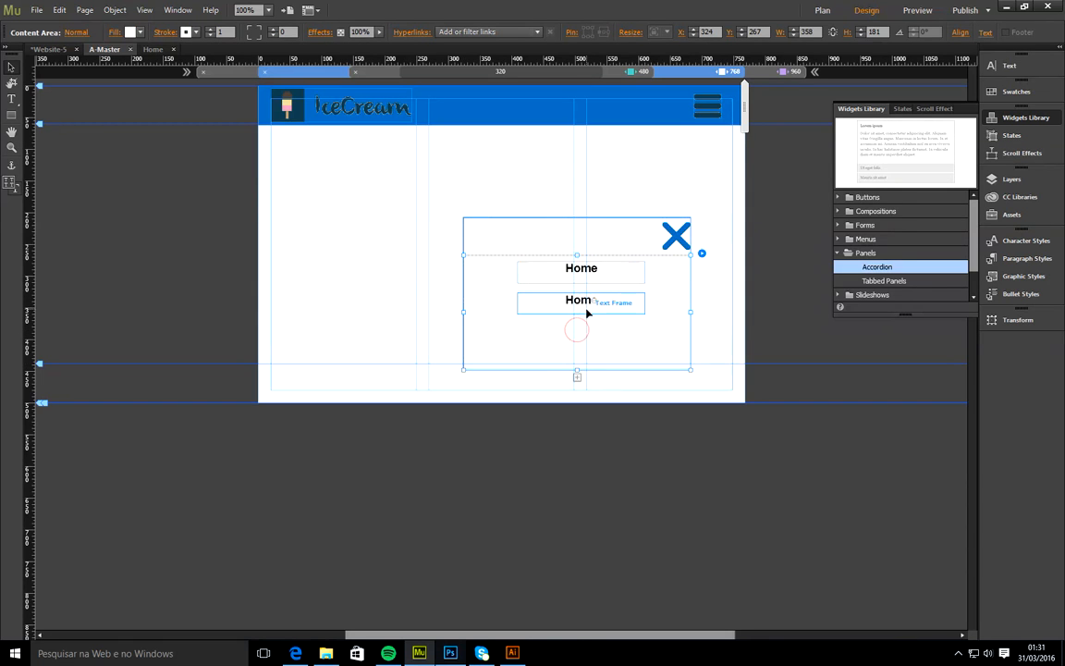
{"action": "left_click", "coordinate": [586, 313]}
{"action": "left_click_drag", "start_coordinate": [586, 310], "coordinate": [576, 358], "text": "alt"}
{"action": "left_click", "coordinate": [578, 372]}
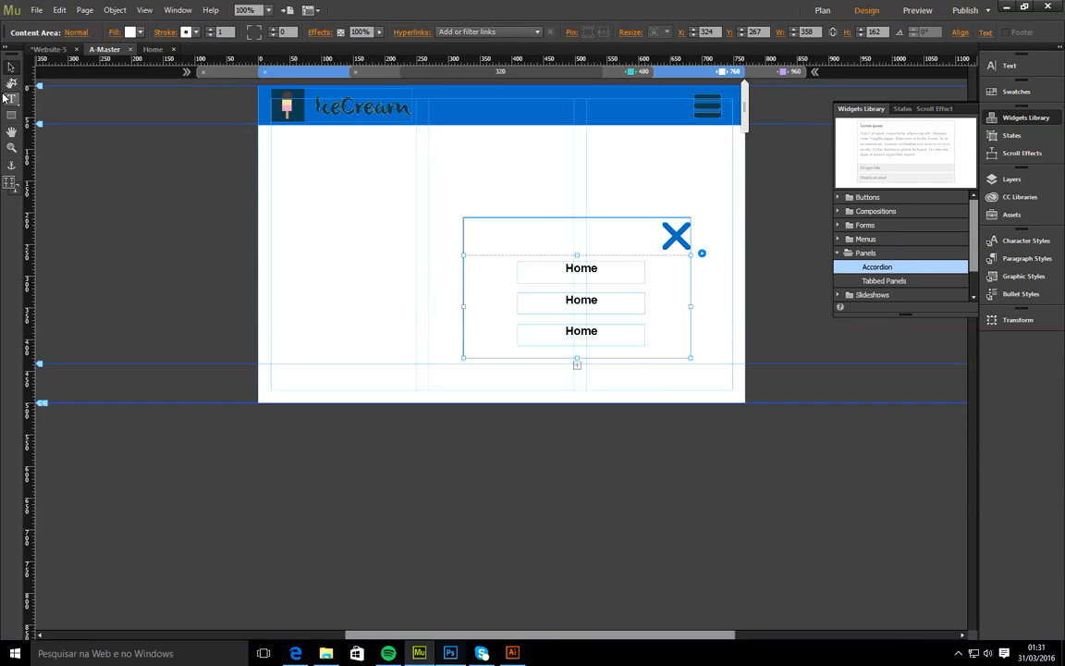
- Change the second menu text frame to Sabores and the third to Contato
{"action": "left_click", "coordinate": [11, 98]}
{"action": "double_click", "coordinate": [597, 300]}
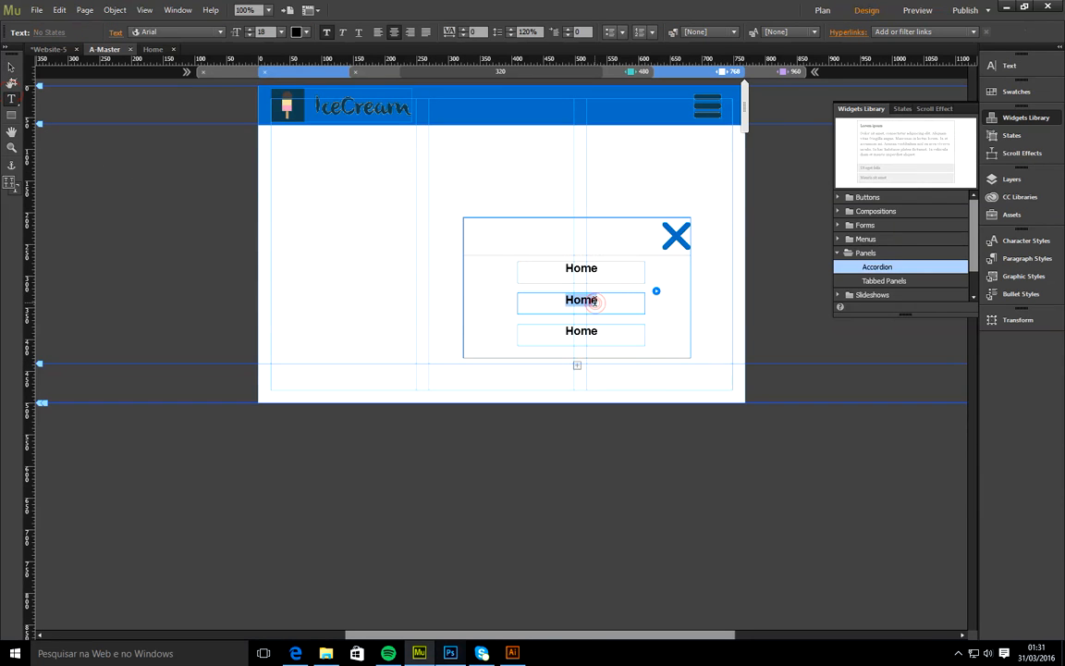
{"action": "type", "text": "Sab"}
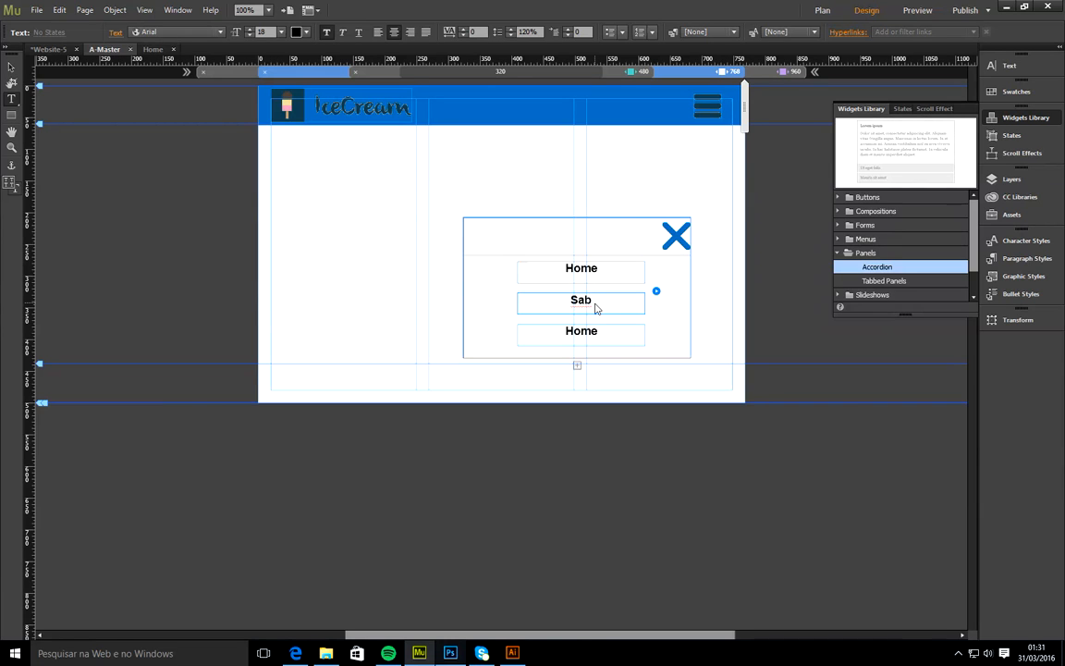
{"action": "type", "text": "ores"}
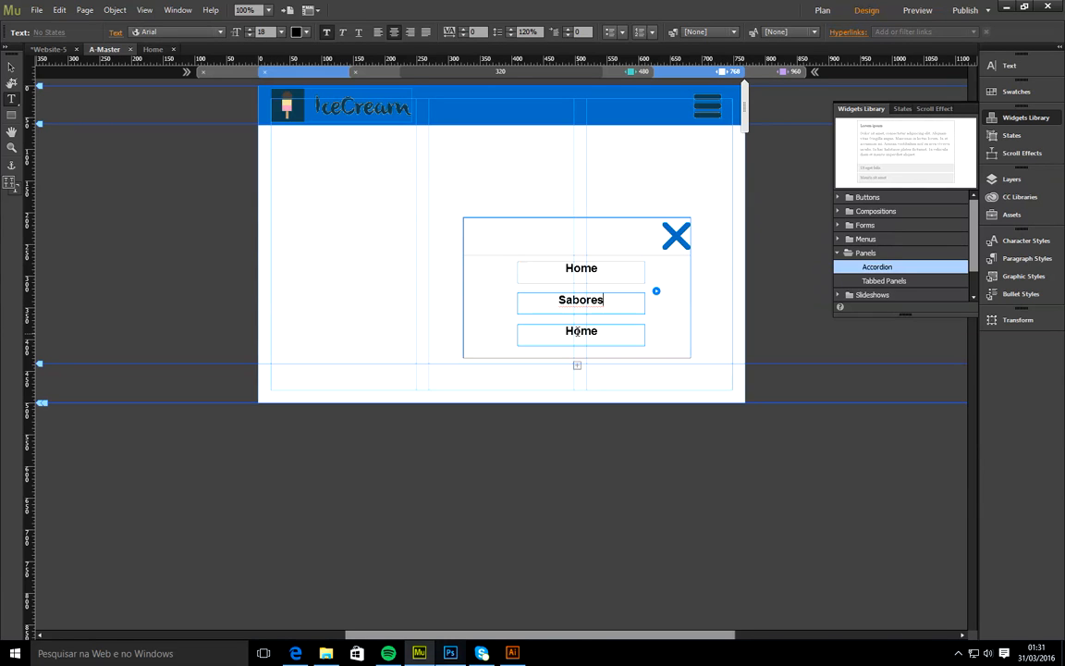
{"action": "double_click", "coordinate": [577, 331]}
{"action": "key", "text": "BackSpace"}
{"action": "type", "text": "C"}
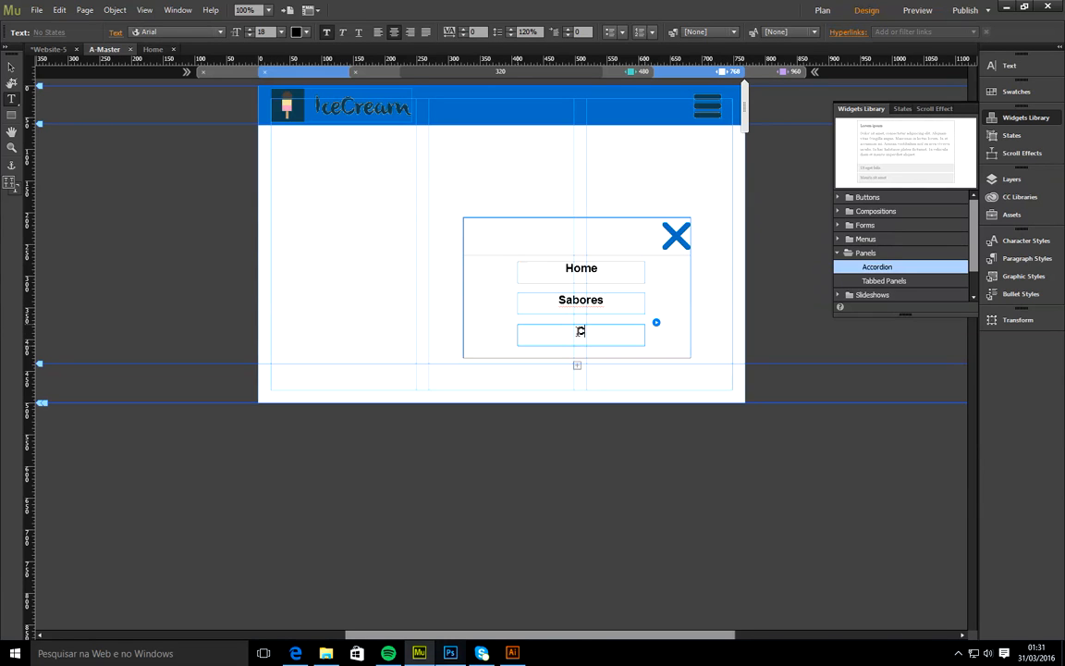
{"action": "type", "text": "ontato"}
{"action": "left_click", "coordinate": [11, 67]}
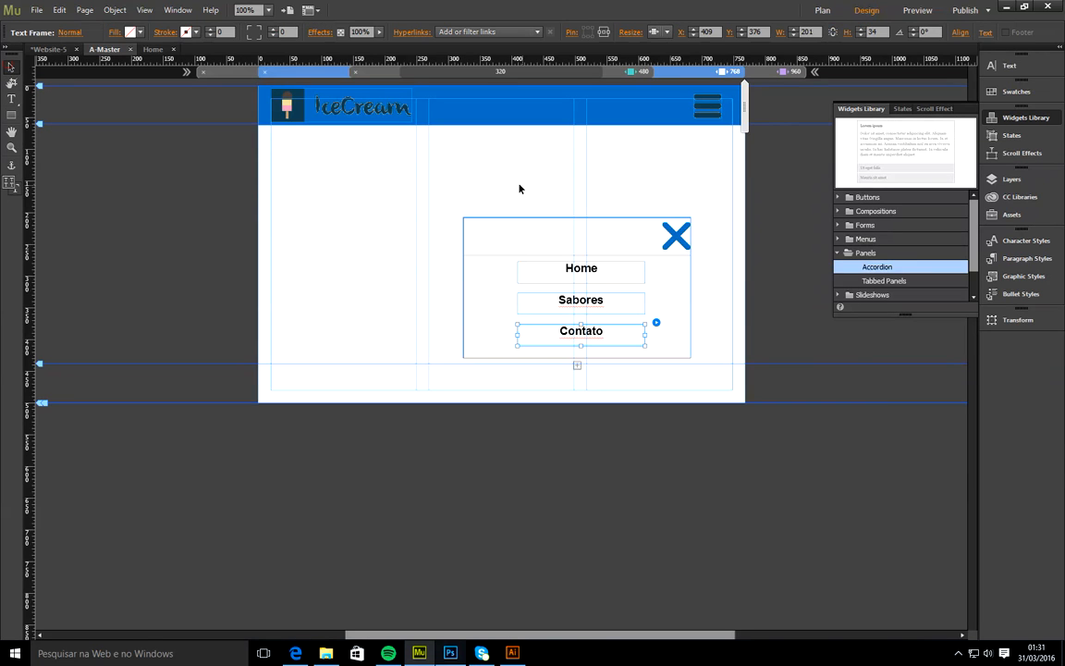
- Collapse and reopen the accordion, and delete the old hamburger image from the blue header
{"action": "left_click", "coordinate": [560, 234]}
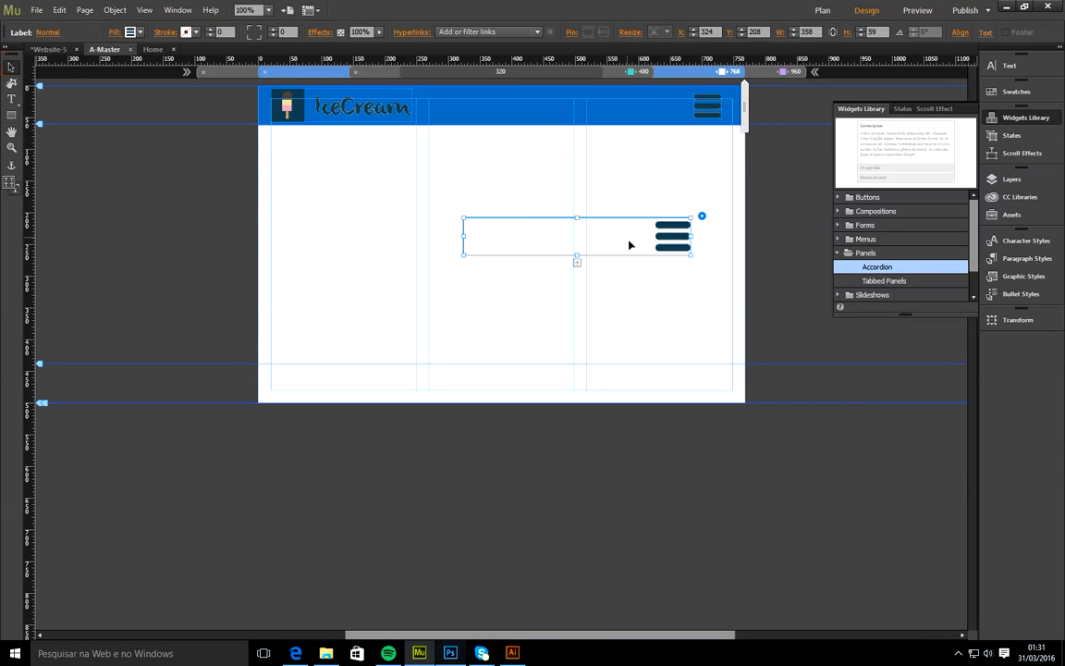
{"action": "left_click", "coordinate": [544, 236]}
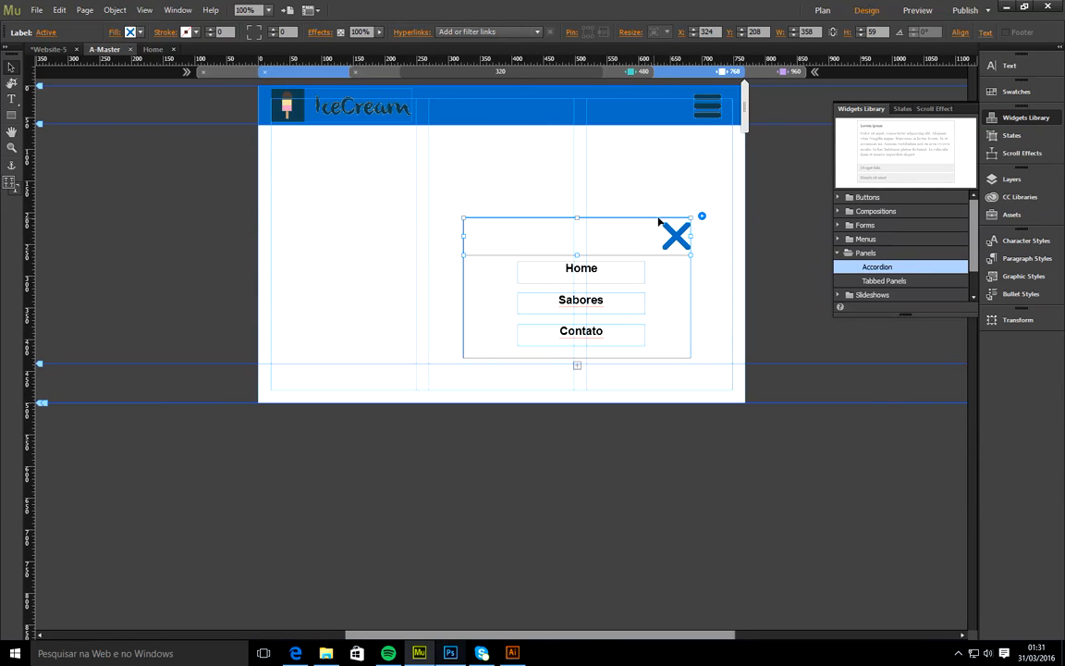
{"action": "left_click", "coordinate": [707, 107]}
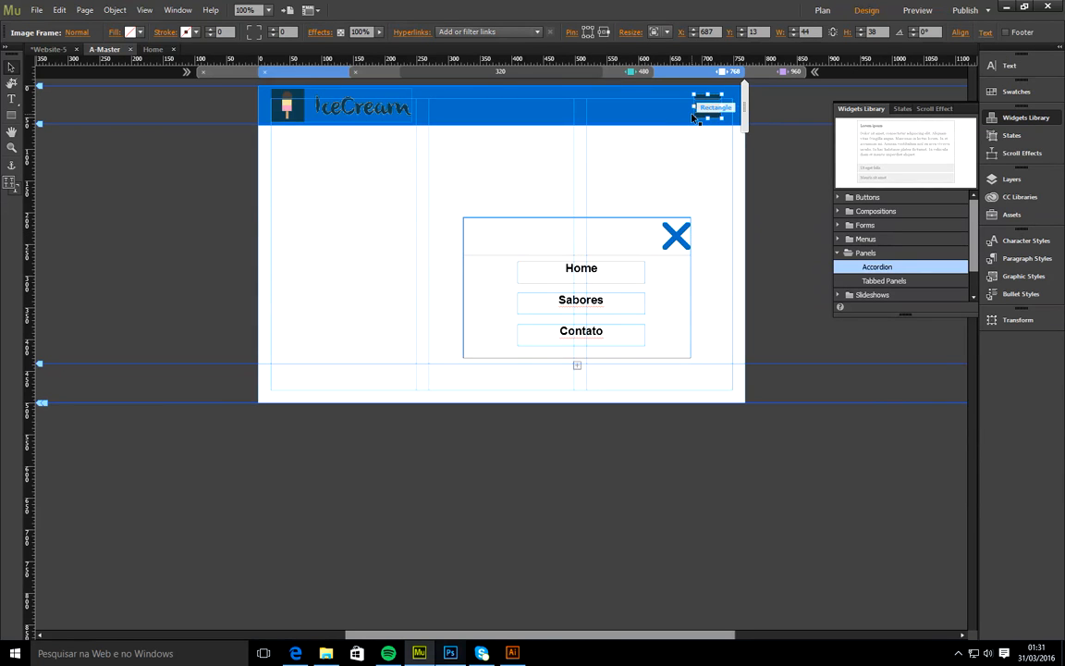
- Move the accordion onto the right end of the header at about X 384, Y 7 and collapse it
{"action": "left_click", "coordinate": [675, 238]}
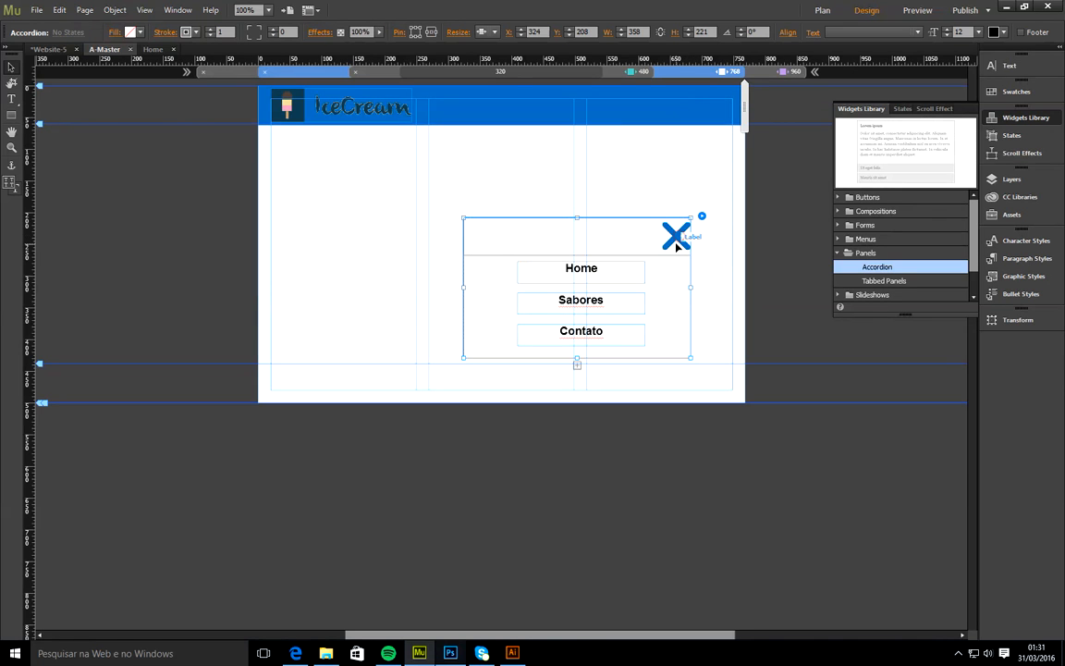
{"action": "left_click", "coordinate": [678, 238]}
{"action": "left_click", "coordinate": [668, 243]}
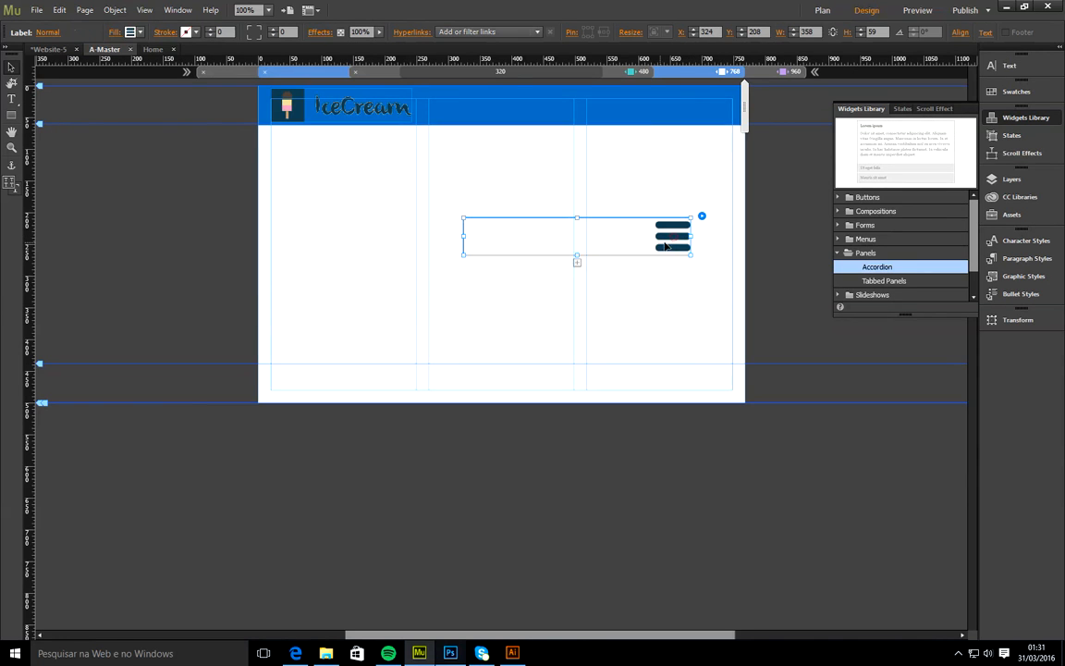
{"action": "left_click", "coordinate": [673, 237]}
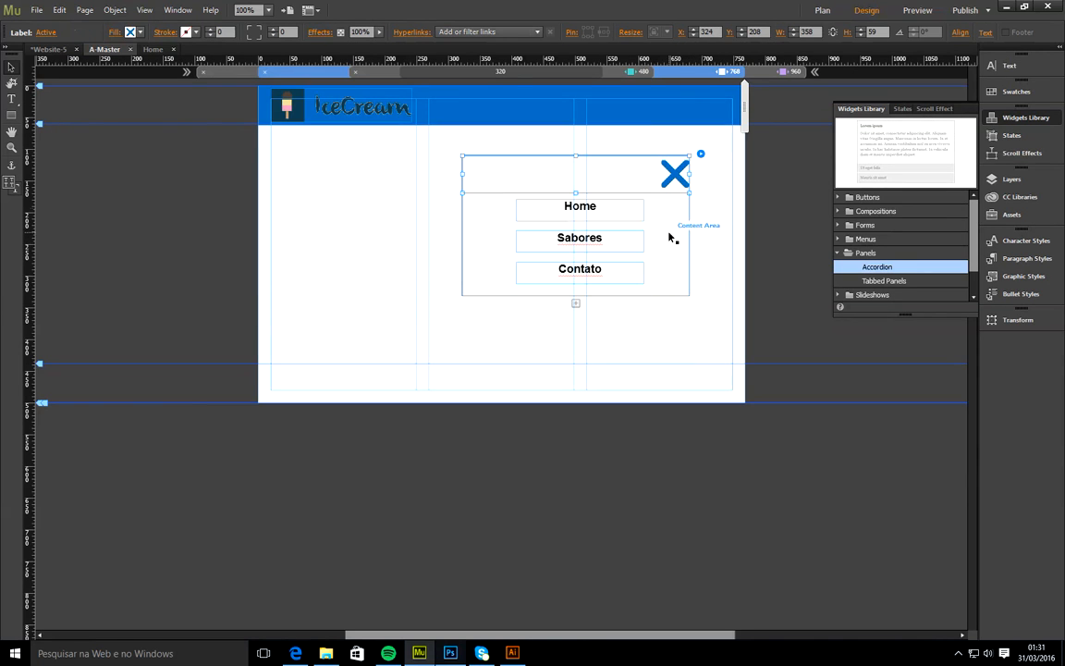
{"action": "left_click_drag", "start_coordinate": [671, 177], "coordinate": [702, 114]}
{"action": "left_click", "coordinate": [700, 120]}
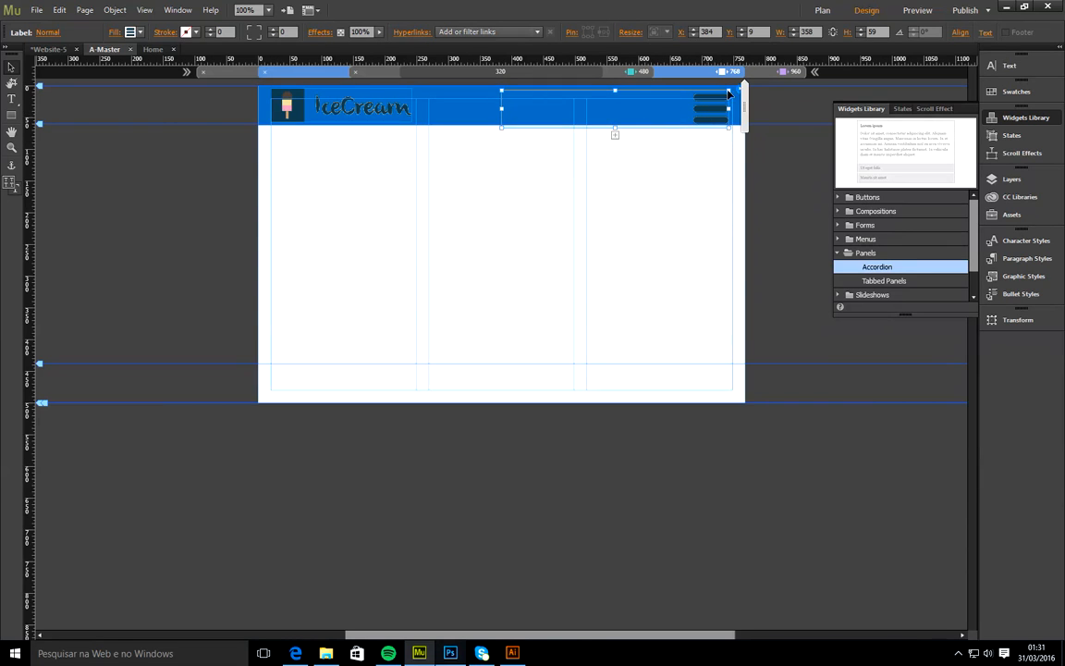
- Hide the accordion menu in the 960 breakpoint
{"action": "left_click", "coordinate": [768, 73]}
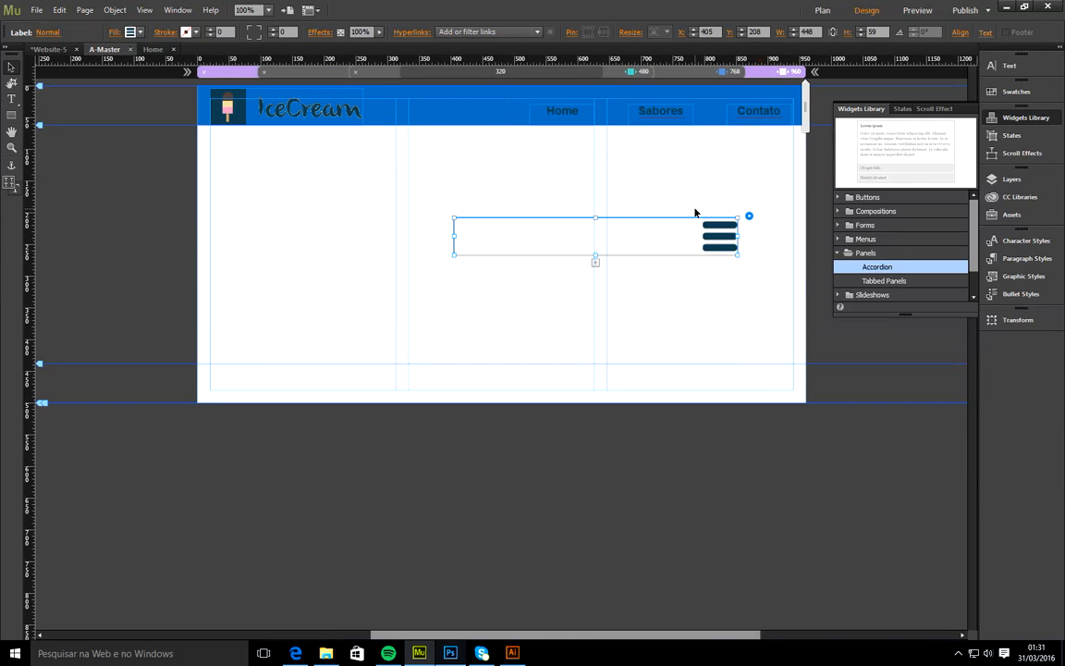
{"action": "right_click", "coordinate": [726, 225]}
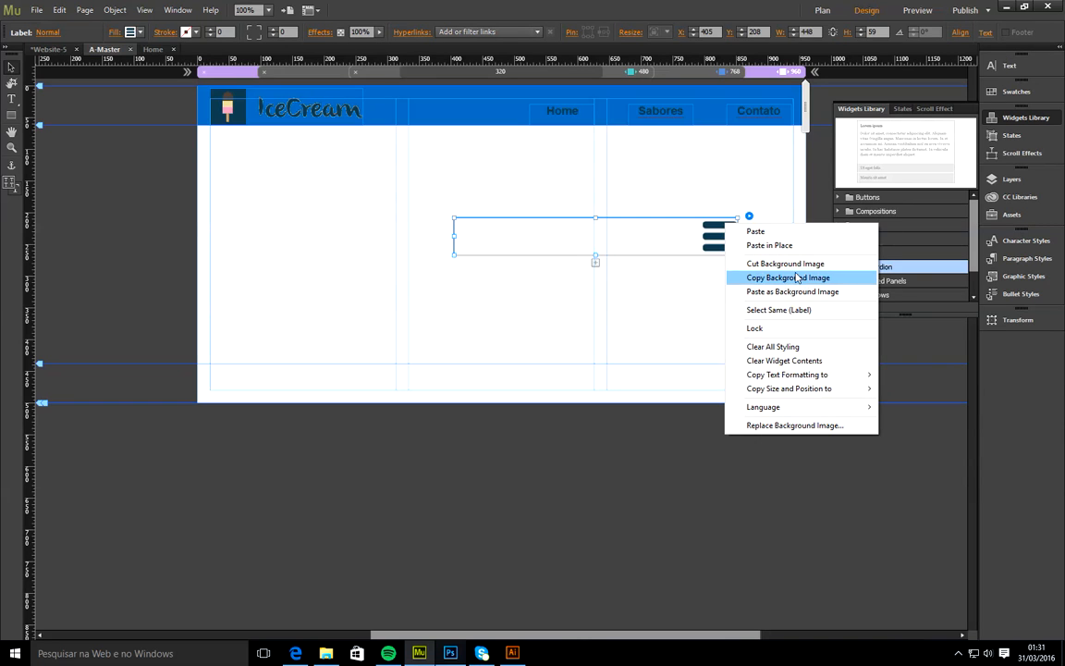
{"action": "left_click", "coordinate": [675, 305]}
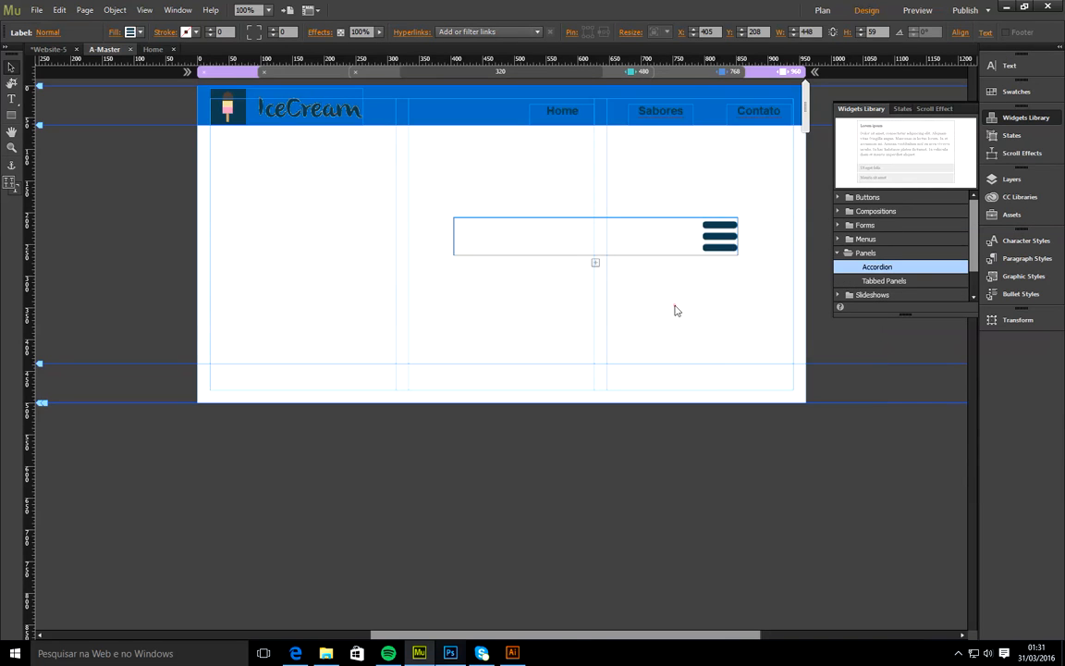
{"action": "left_click", "coordinate": [728, 246]}
{"action": "right_click", "coordinate": [729, 248]}
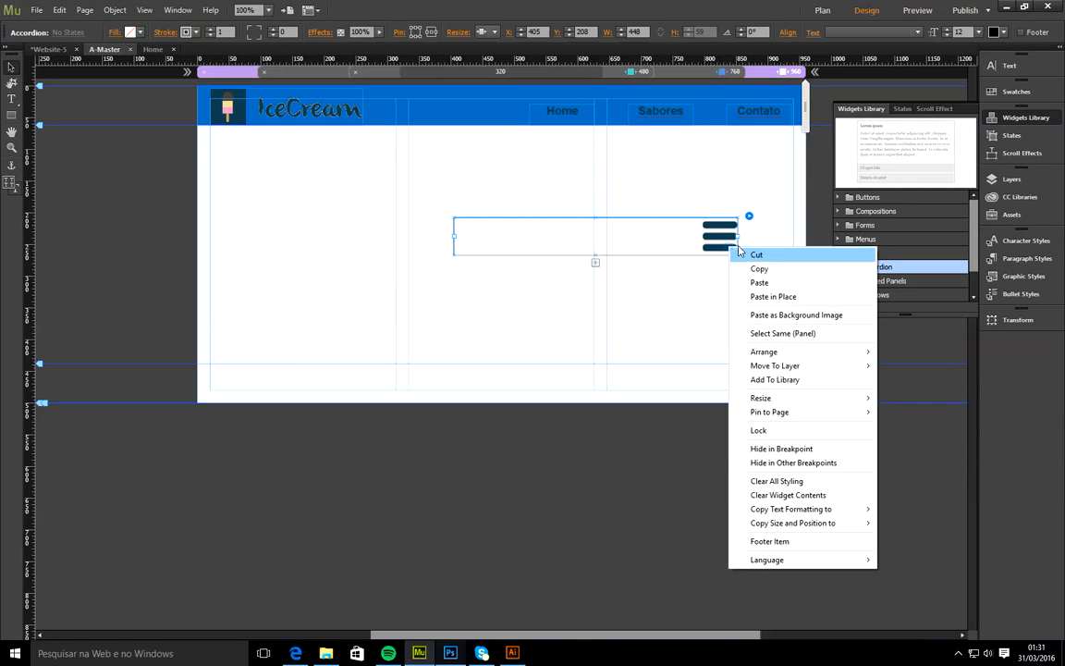
{"action": "left_click", "coordinate": [782, 449]}
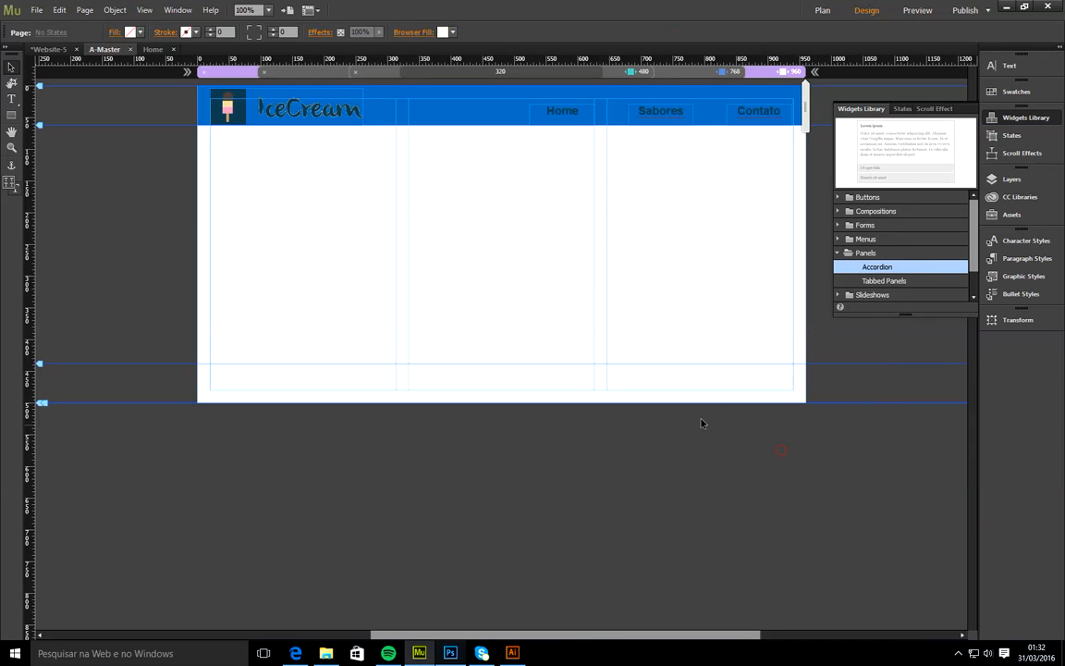
- Move the accordion onto the right end of the header in the 480 breakpoint, at about X 228, Y 5
{"action": "left_click", "coordinate": [692, 71]}
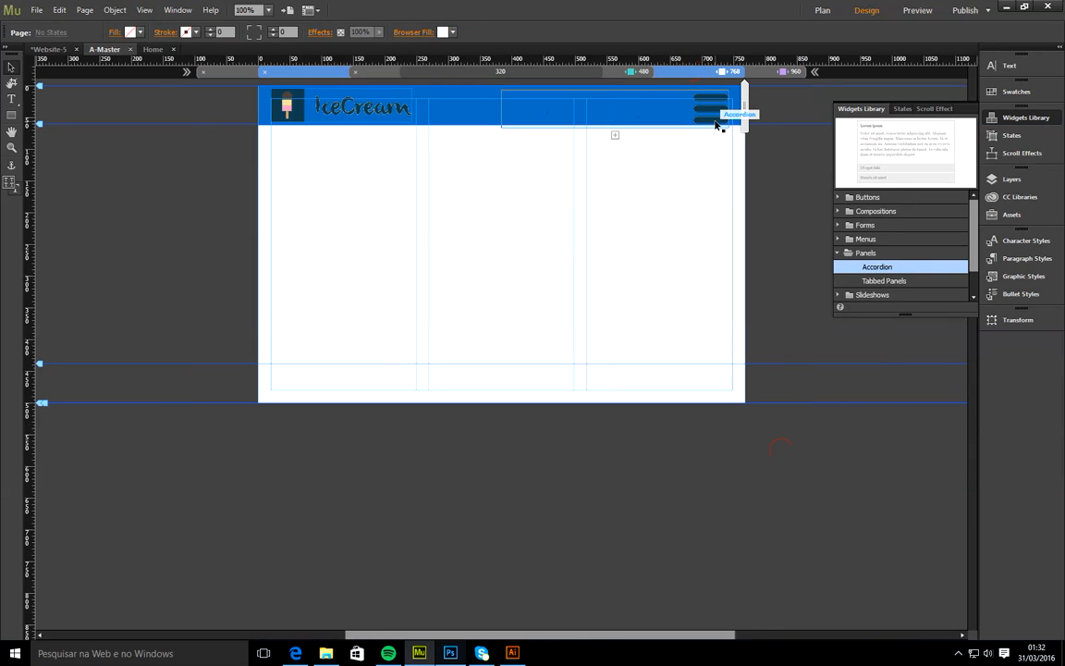
{"action": "left_click", "coordinate": [619, 72]}
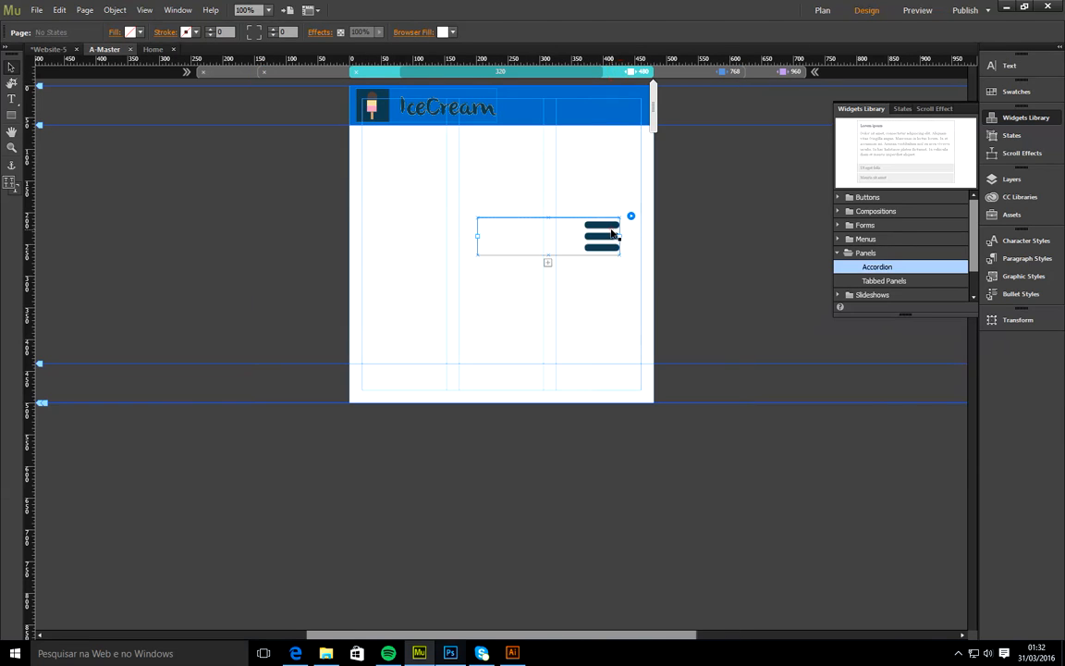
{"action": "left_click_drag", "start_coordinate": [605, 237], "coordinate": [623, 113]}
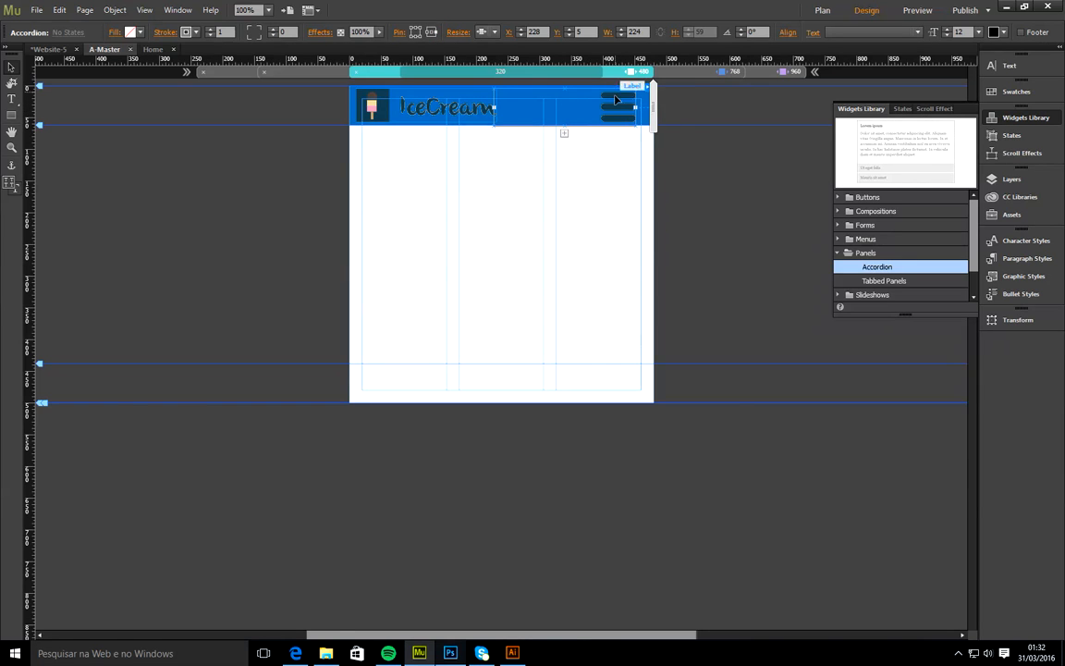
- Review the header at the 768, 960 and 480 breakpoints, and open the Home page
{"action": "left_click", "coordinate": [677, 71]}
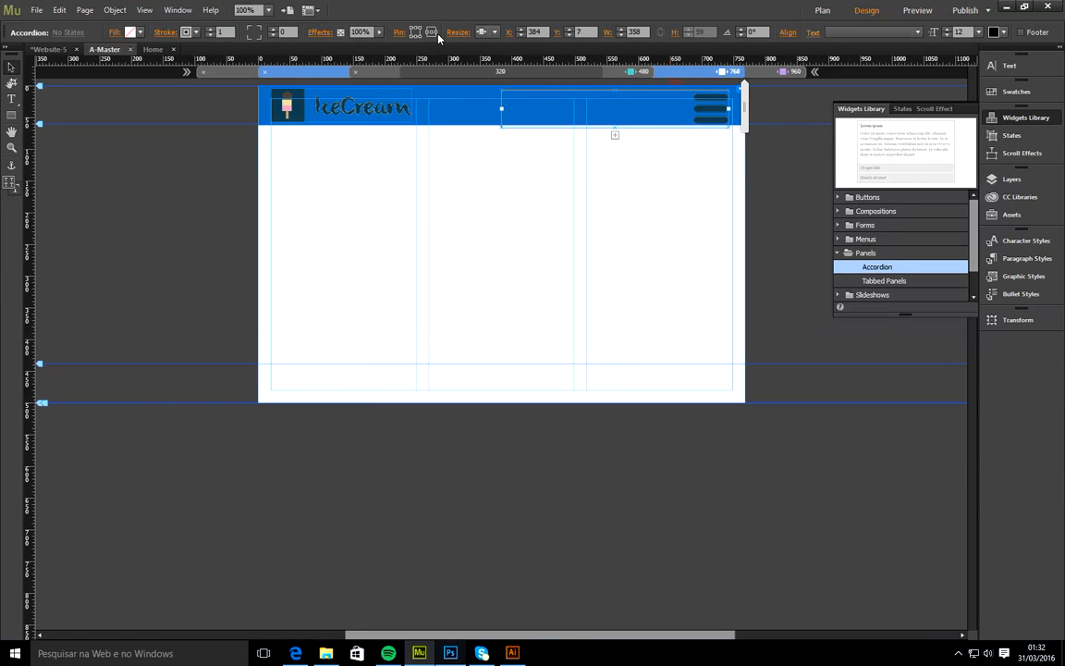
{"action": "left_click", "coordinate": [768, 74]}
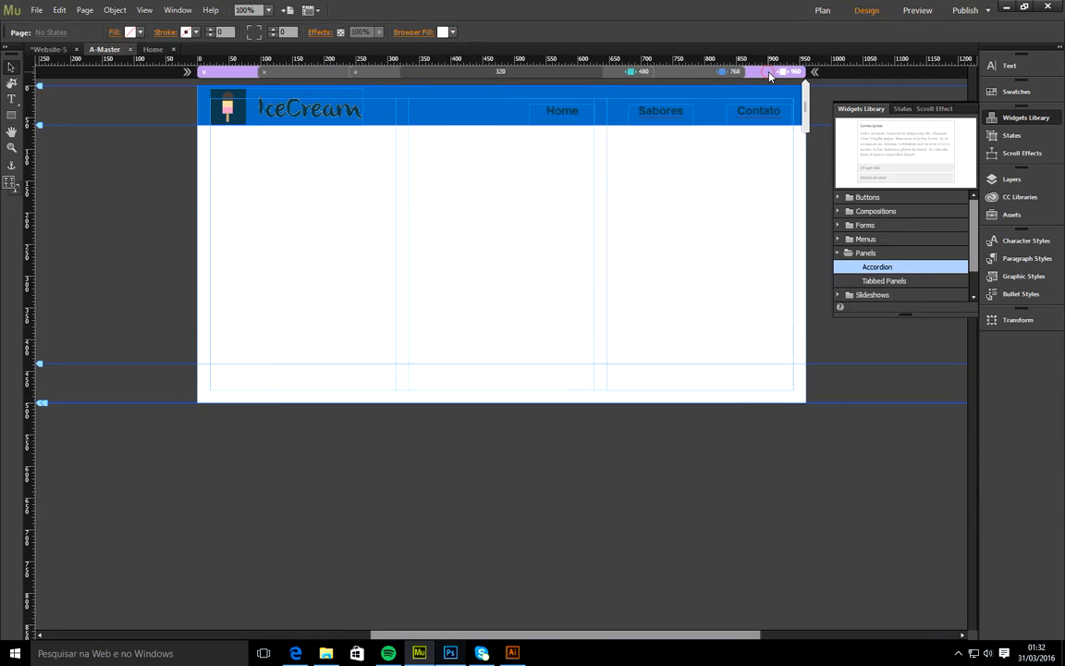
{"action": "left_click", "coordinate": [692, 73]}
{"action": "left_click", "coordinate": [626, 73]}
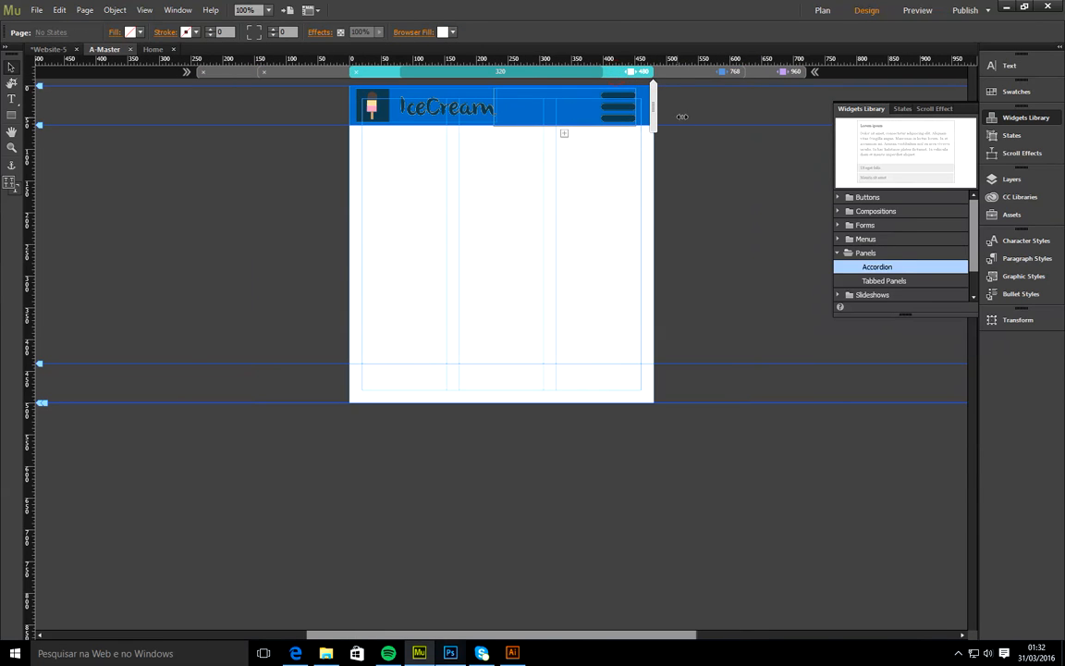
{"action": "left_click", "coordinate": [691, 74]}
{"action": "left_click", "coordinate": [760, 74]}
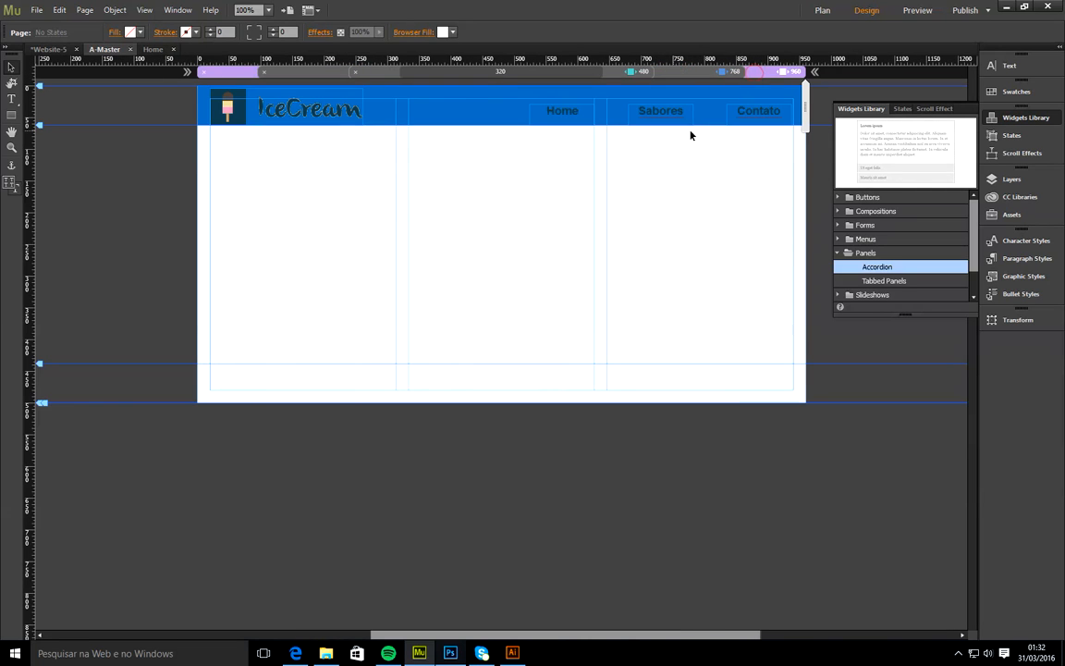
{"action": "left_click", "coordinate": [153, 49]}
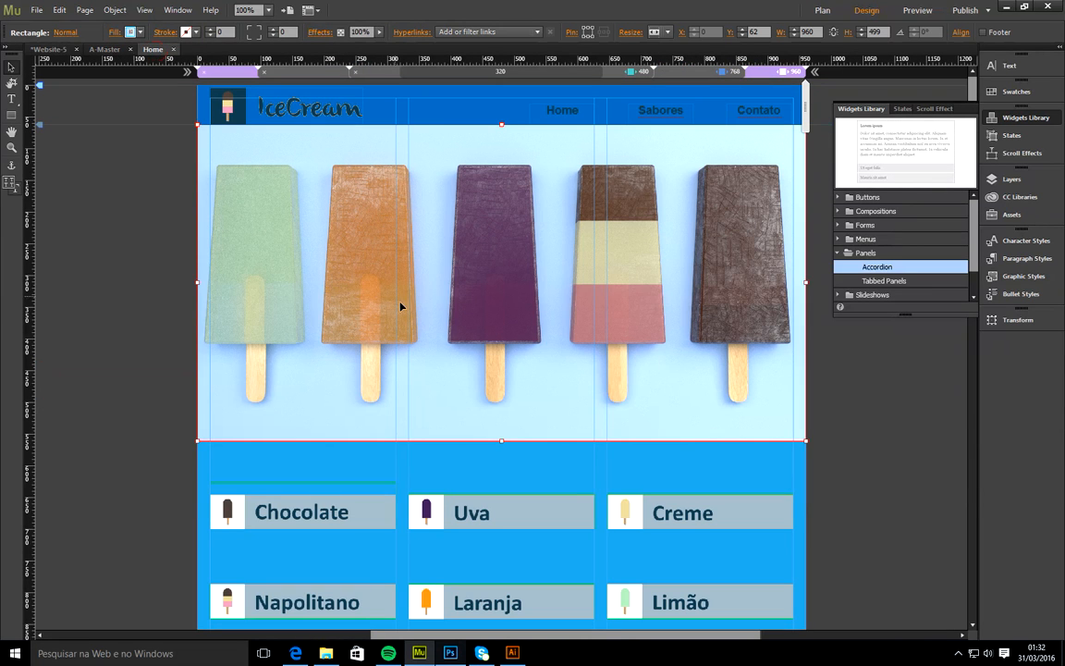
- Place an anchor named Sabores at the start of the blue flavors section, at about X 20, Y 561
{"action": "left_click", "coordinate": [866, 404]}
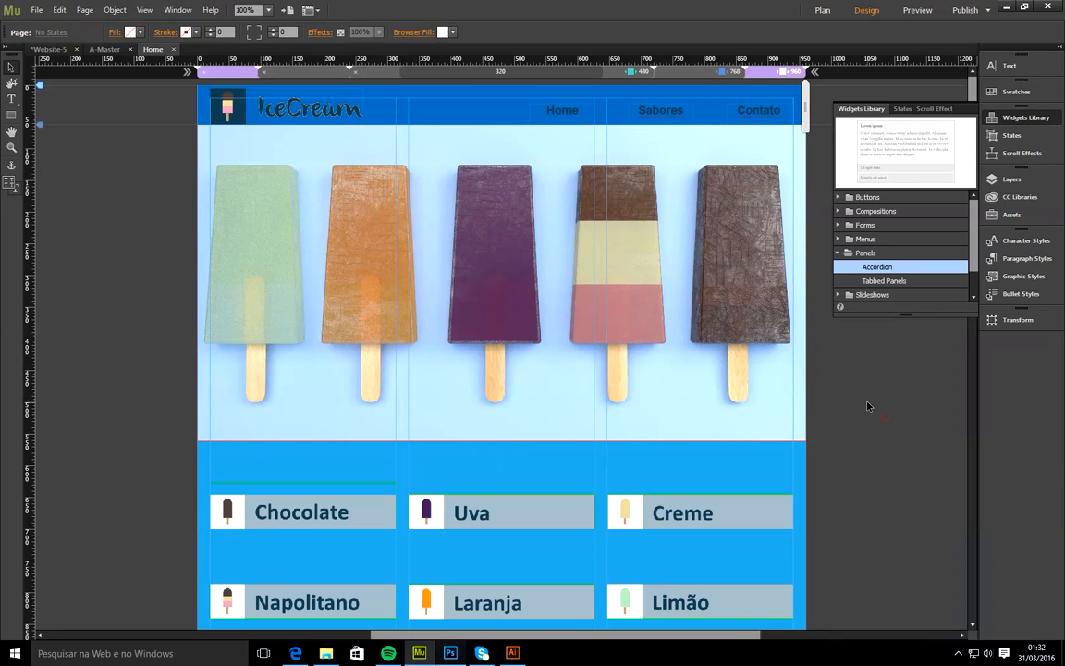
{"action": "scroll", "coordinate": [866, 404], "scroll_direction": "down", "scroll_amount": 7}
{"action": "scroll", "coordinate": [866, 404], "scroll_direction": "up", "scroll_amount": 6}
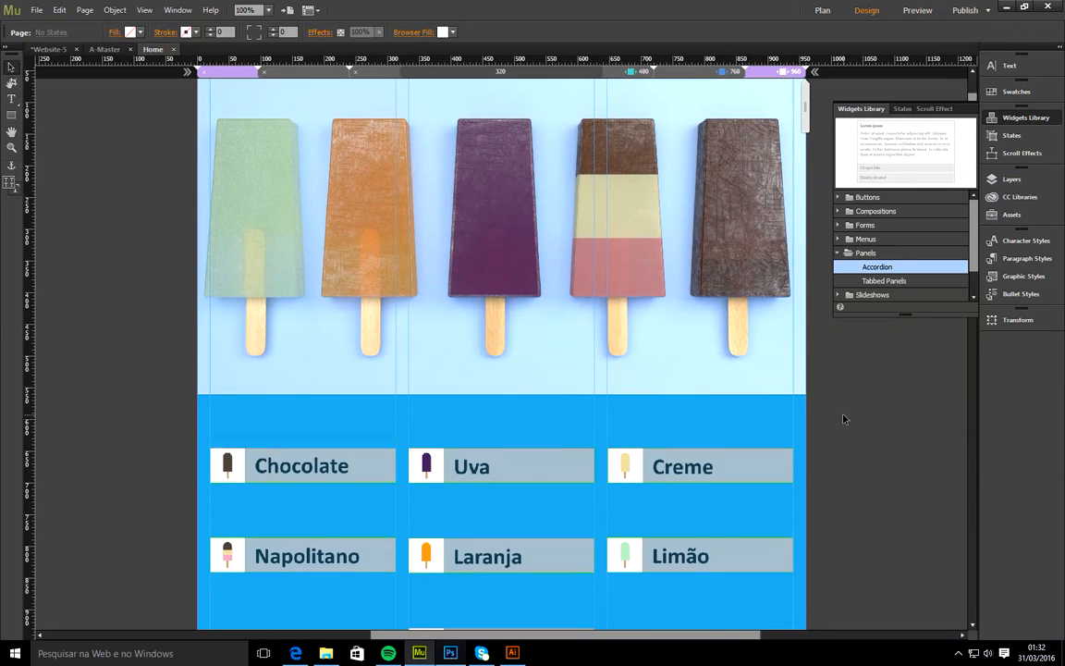
{"action": "scroll", "coordinate": [846, 416], "scroll_direction": "up", "scroll_amount": 1}
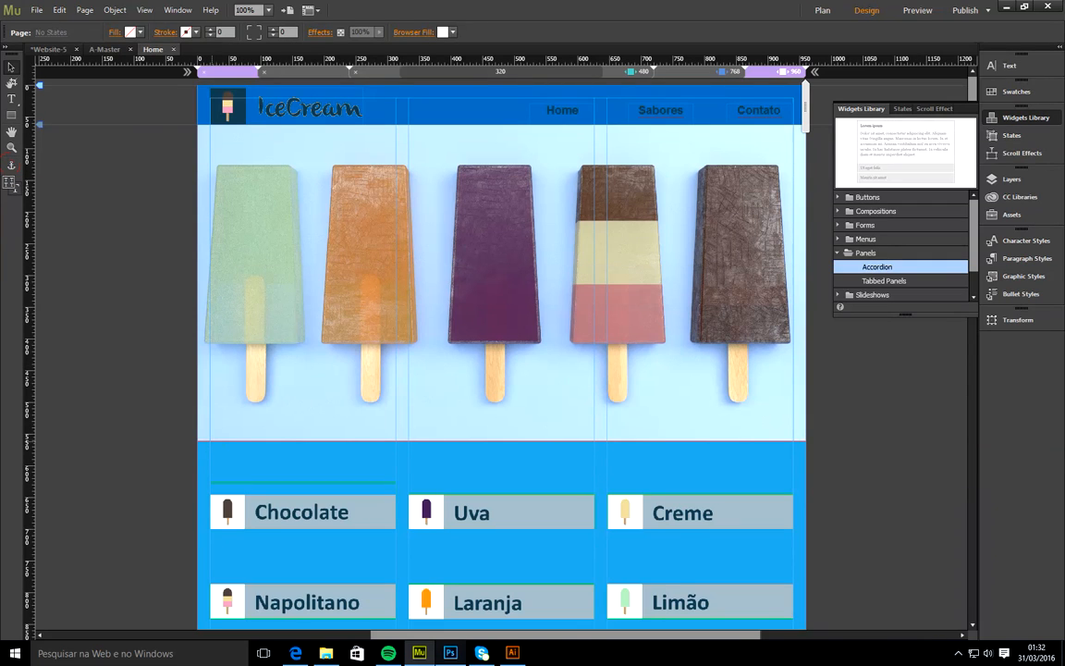
{"action": "left_click", "coordinate": [214, 442]}
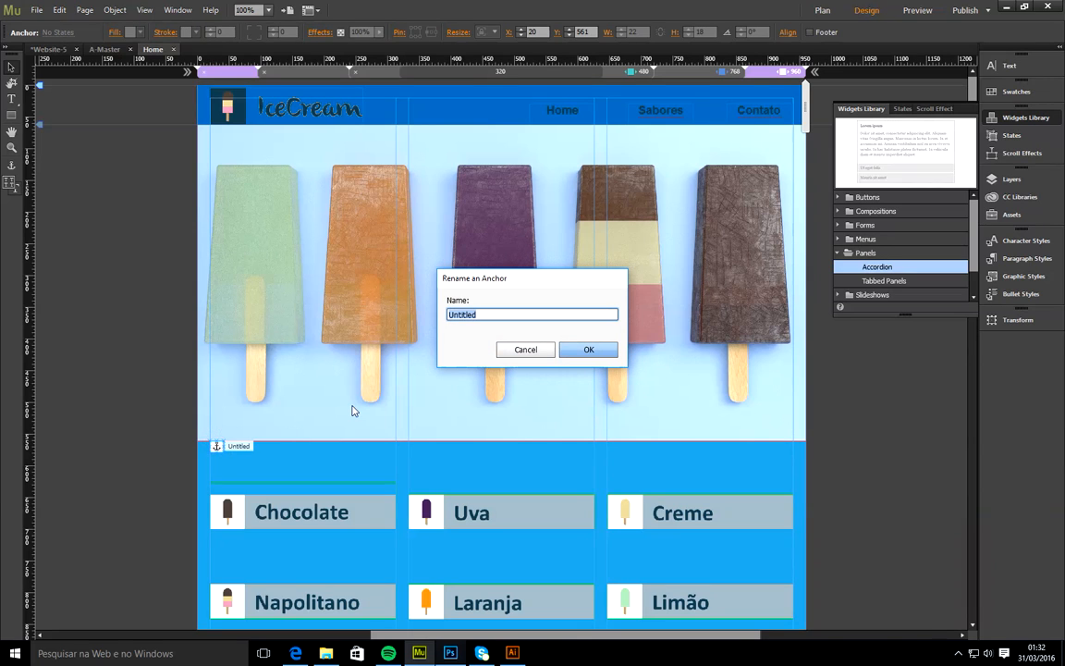
{"action": "type", "text": "Sabores"}
{"action": "left_click", "coordinate": [453, 314]}
{"action": "type", "text": "abores"}
{"action": "left_click", "coordinate": [582, 349]}
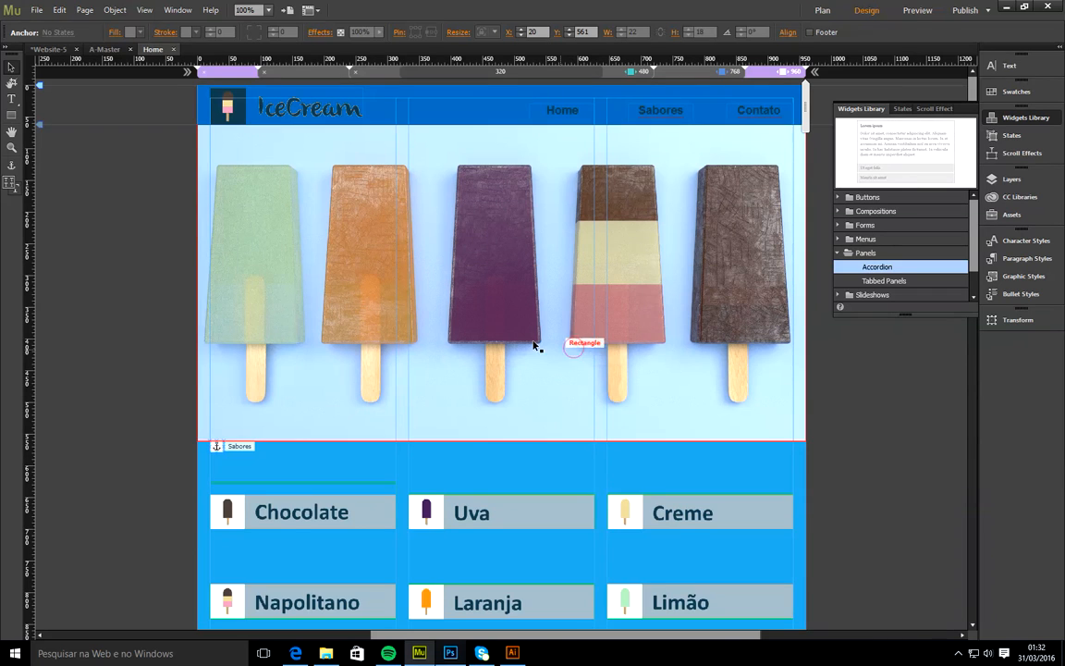
- Place an anchor named Home directly below the header on the Home page, at about X 20, Y 62
{"action": "left_click", "coordinate": [11, 165]}
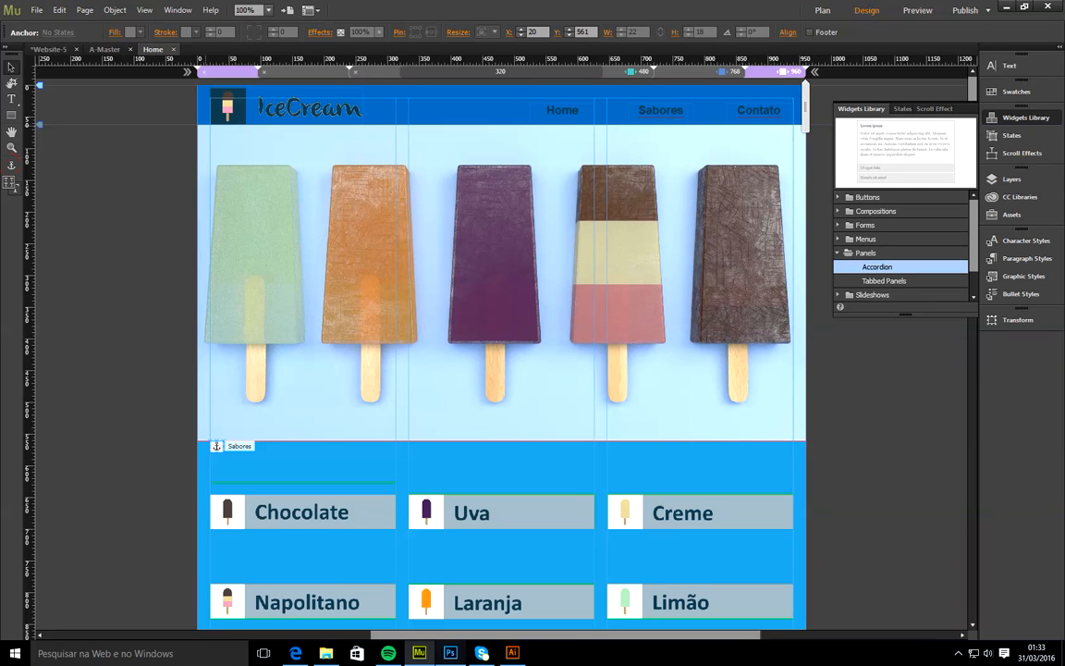
{"action": "left_click", "coordinate": [216, 131]}
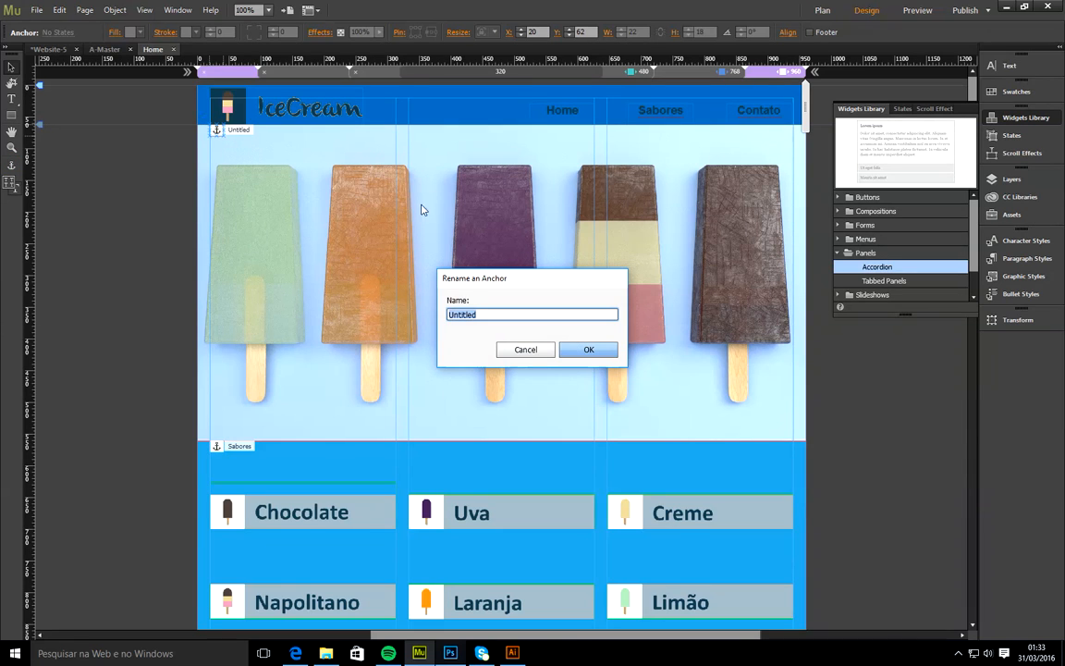
{"action": "type", "text": "Home"}
{"action": "left_click", "coordinate": [588, 350]}
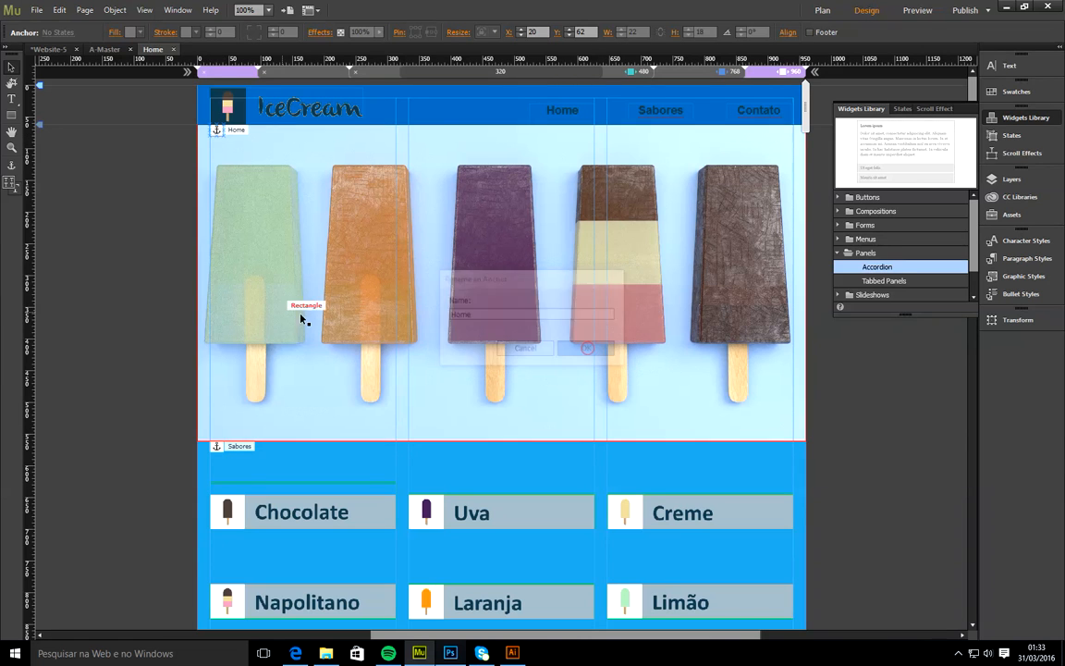
{"action": "left_click", "coordinate": [123, 294]}
- Place an anchor named Contato at the start of the brown contact form section, at about X 20, Y 1559
{"action": "scroll", "coordinate": [123, 294], "scroll_direction": "down", "scroll_amount": 10}
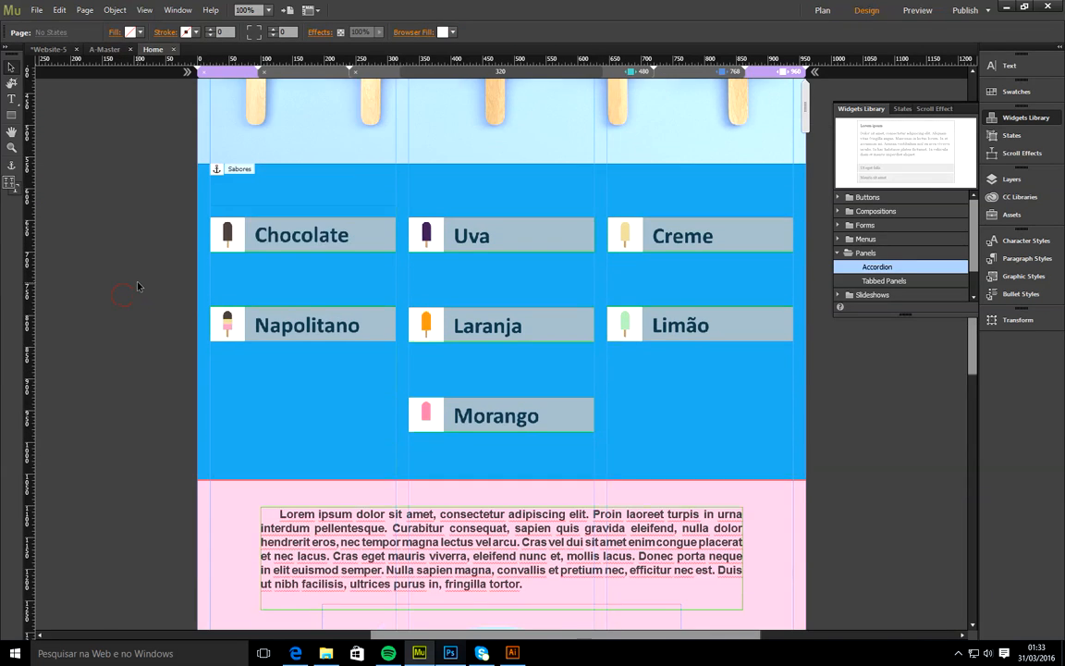
{"action": "scroll", "coordinate": [137, 285], "scroll_direction": "down", "scroll_amount": 5}
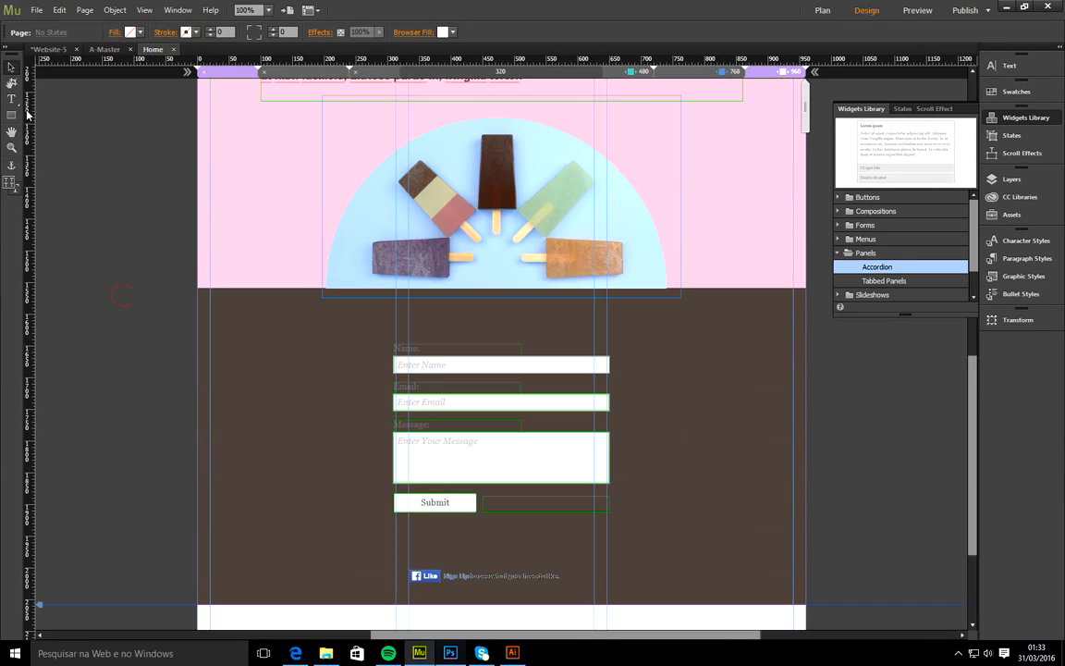
{"action": "left_click", "coordinate": [12, 168]}
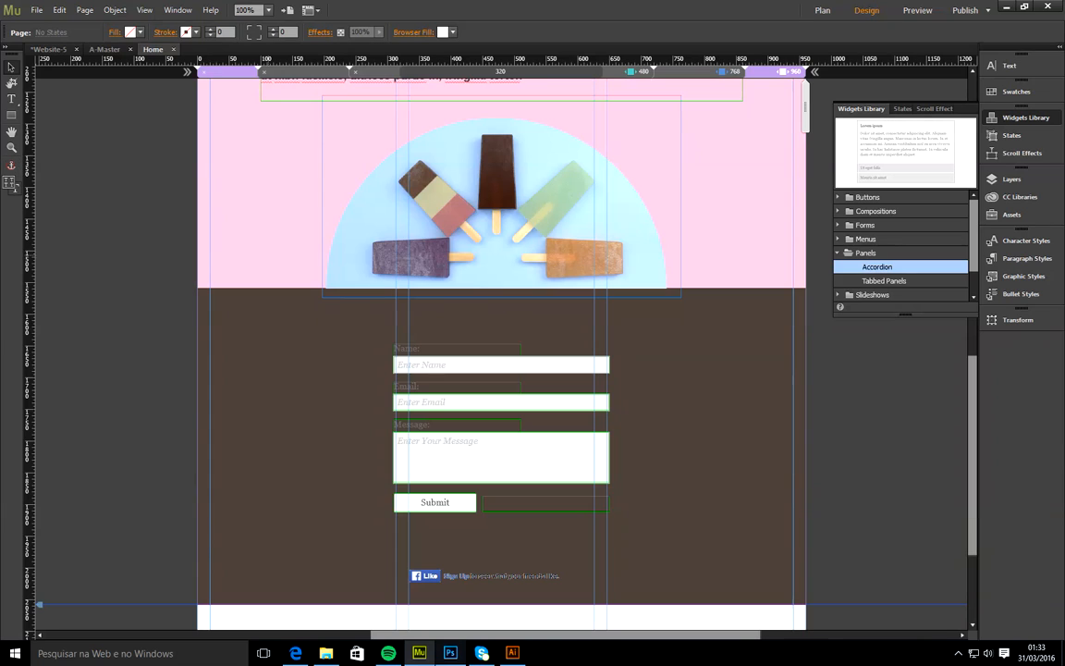
{"action": "left_click", "coordinate": [214, 292]}
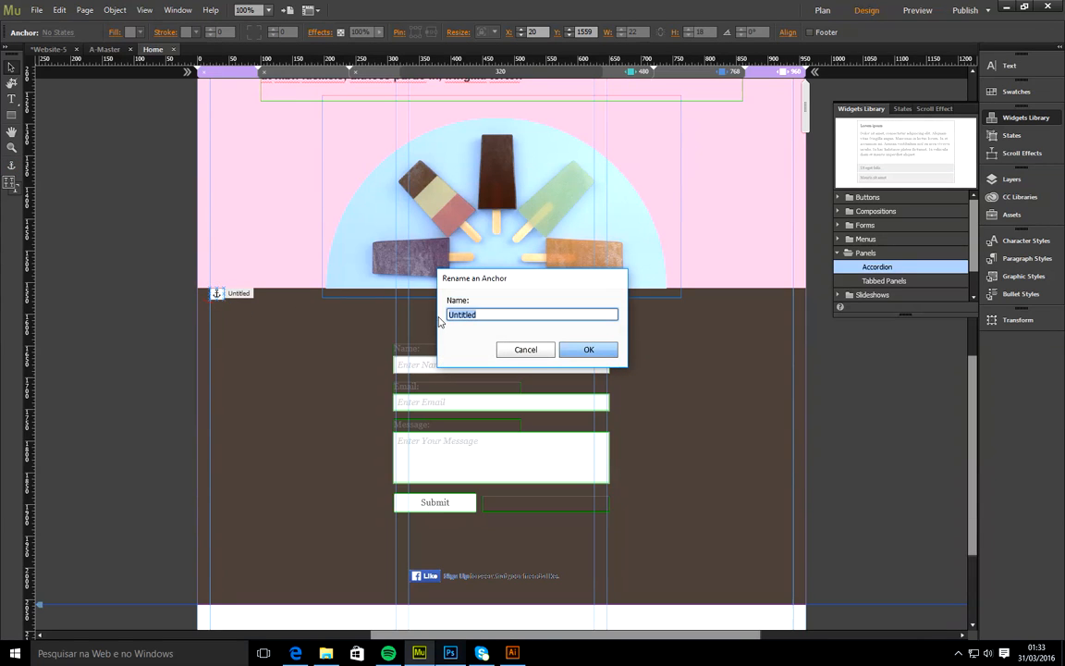
{"action": "type", "text": "Sa"}
{"action": "type", "text": "Contato"}
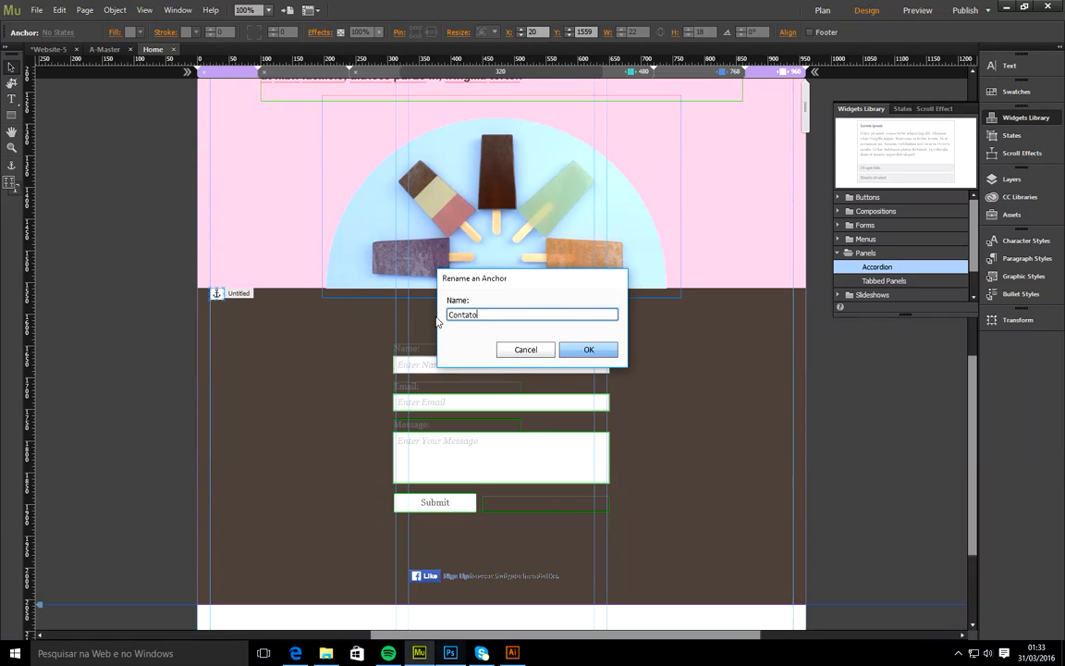
{"action": "left_click", "coordinate": [593, 349]}
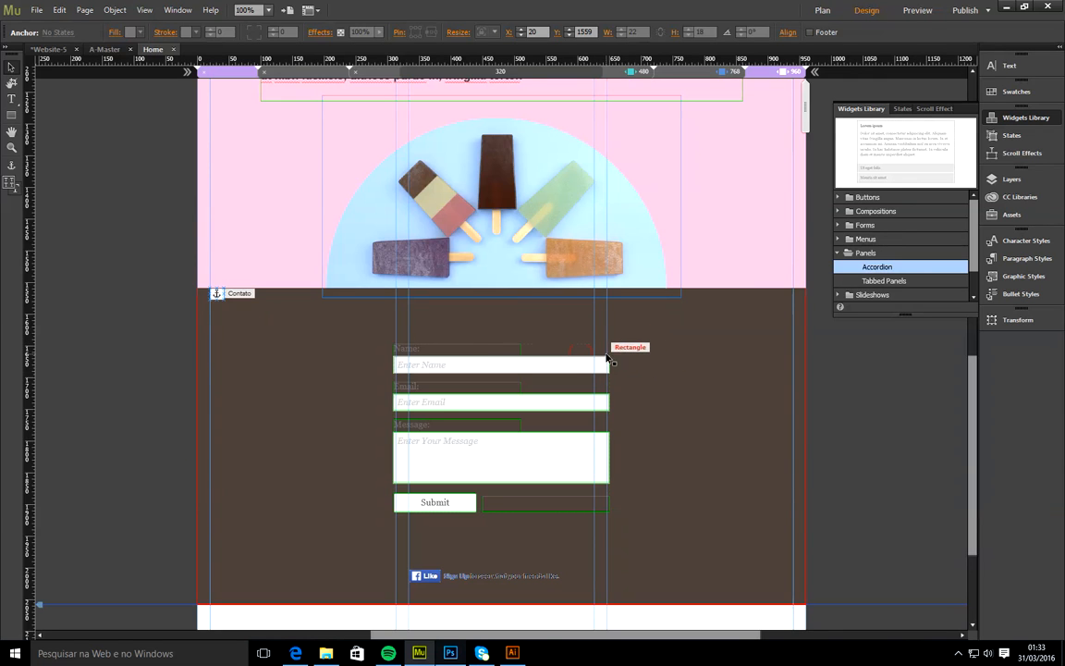
- Hyperlink the Home text in the A-Master header to the Home anchor
{"action": "scroll", "coordinate": [822, 394], "scroll_direction": "up", "scroll_amount": 10}
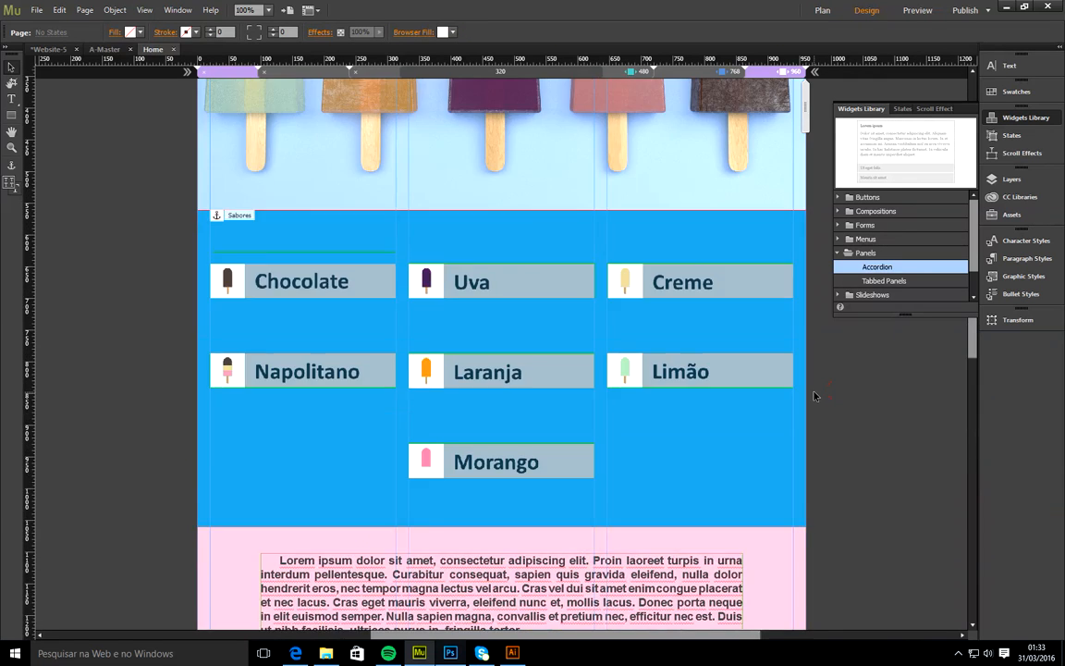
{"action": "scroll", "coordinate": [814, 395], "scroll_direction": "up", "scroll_amount": 3}
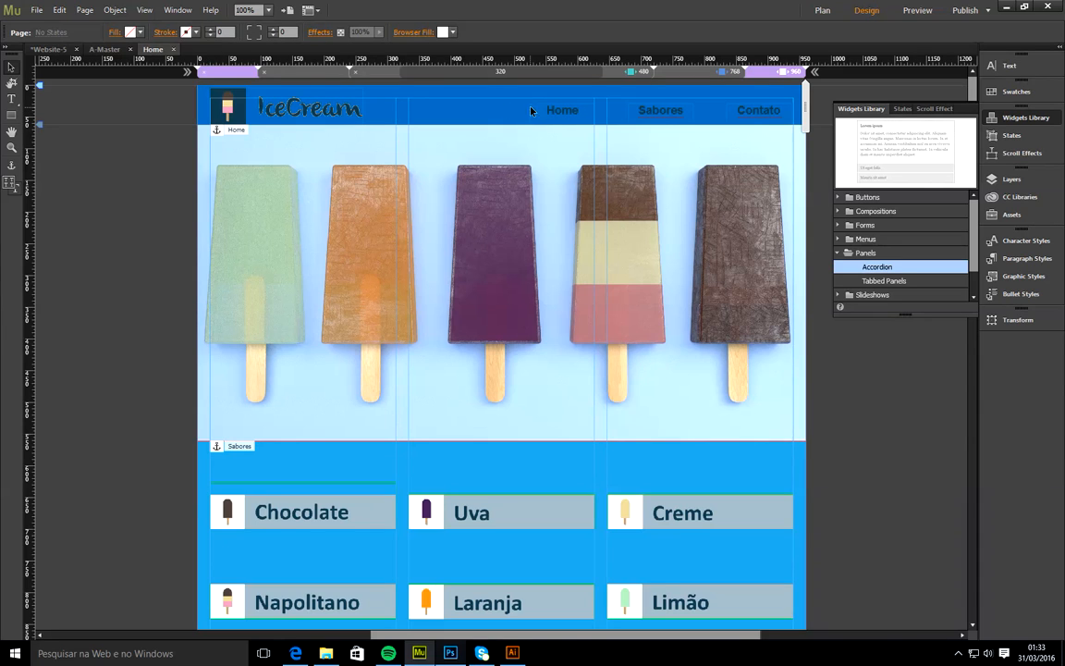
{"action": "left_click", "coordinate": [104, 50]}
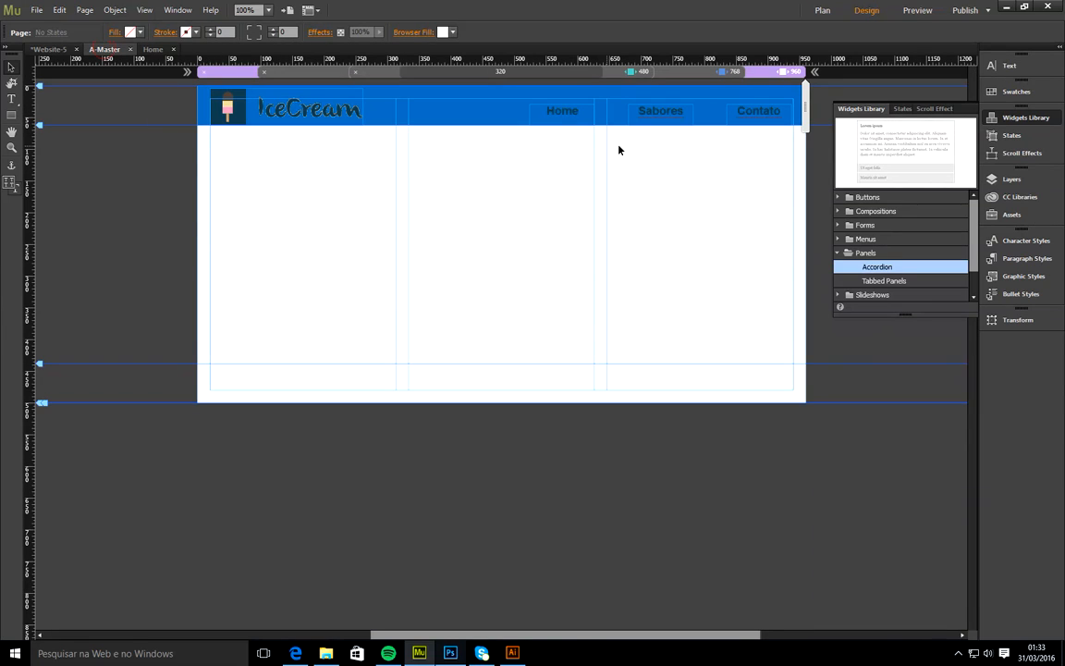
{"action": "left_click", "coordinate": [563, 111]}
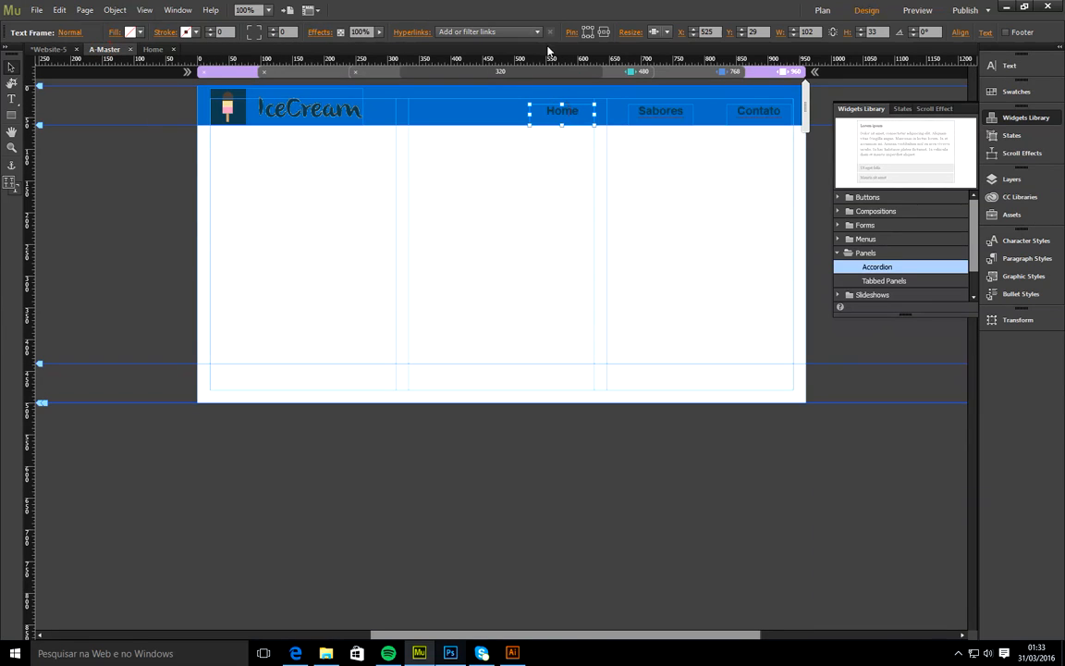
{"action": "left_click", "coordinate": [481, 31]}
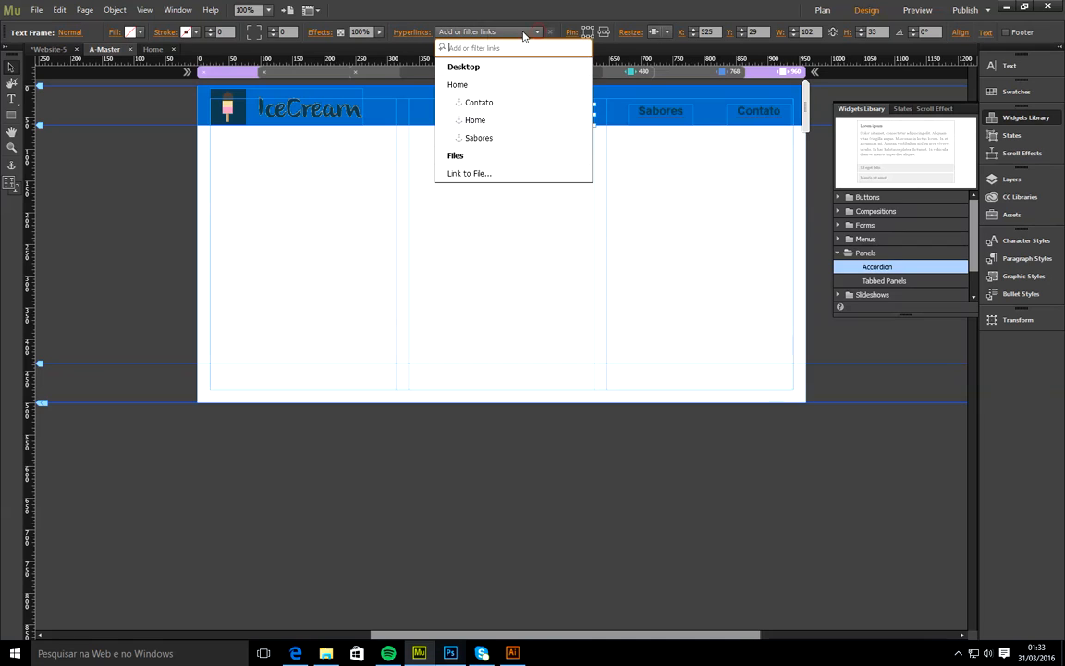
{"action": "left_click", "coordinate": [494, 123]}
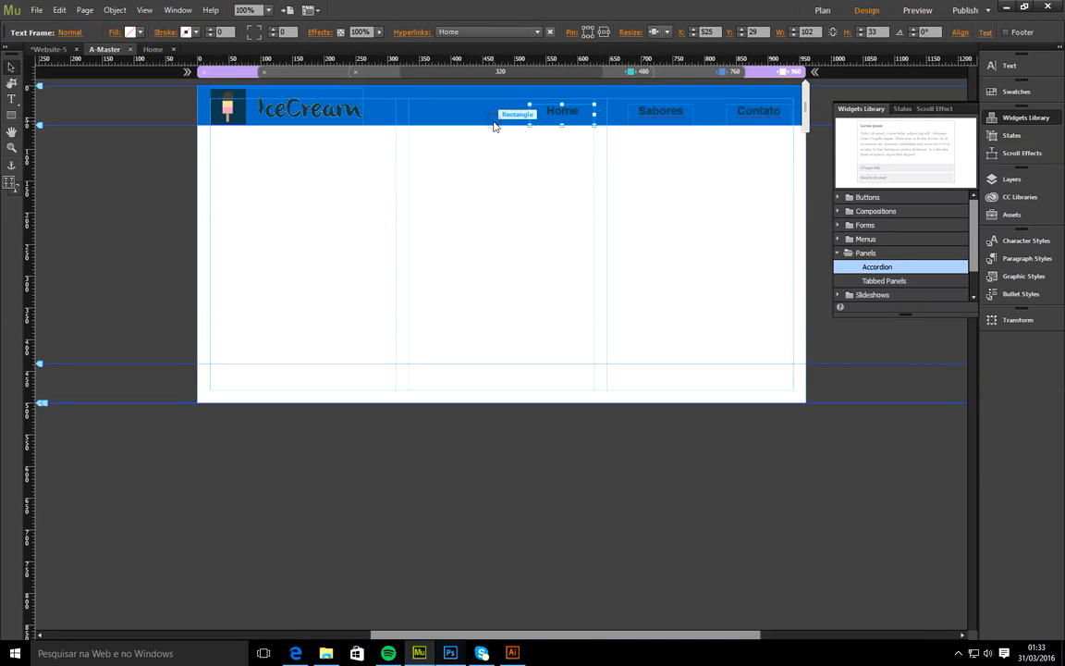
- Hyperlink the Sabores and Contato texts in the A-Master header to the anchors with the same names
{"action": "left_click", "coordinate": [643, 112]}
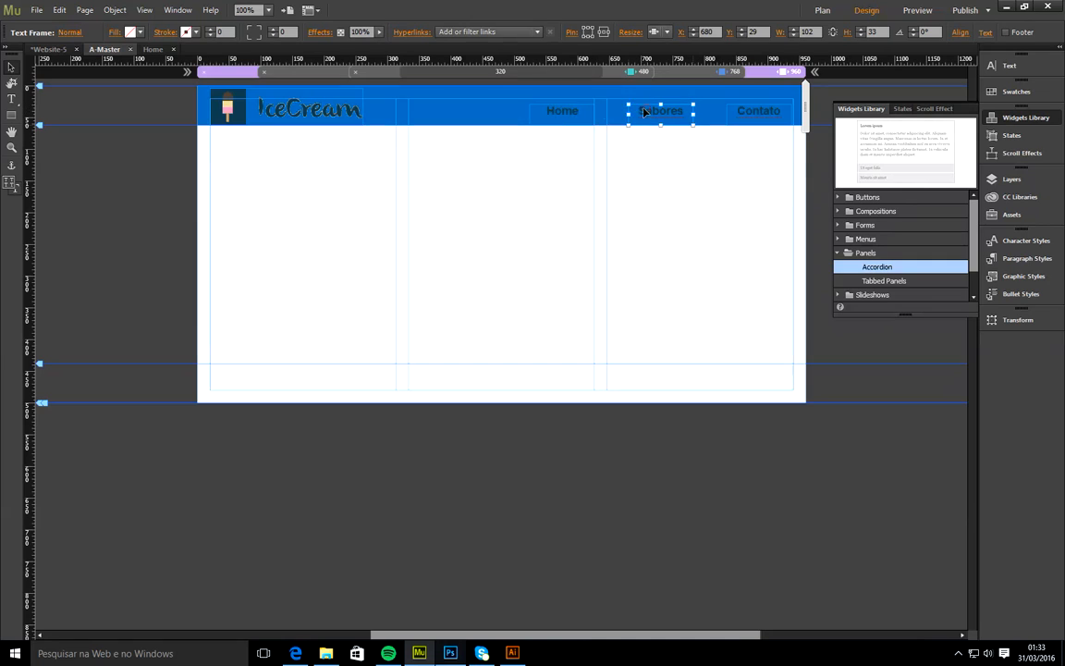
{"action": "left_click", "coordinate": [510, 34]}
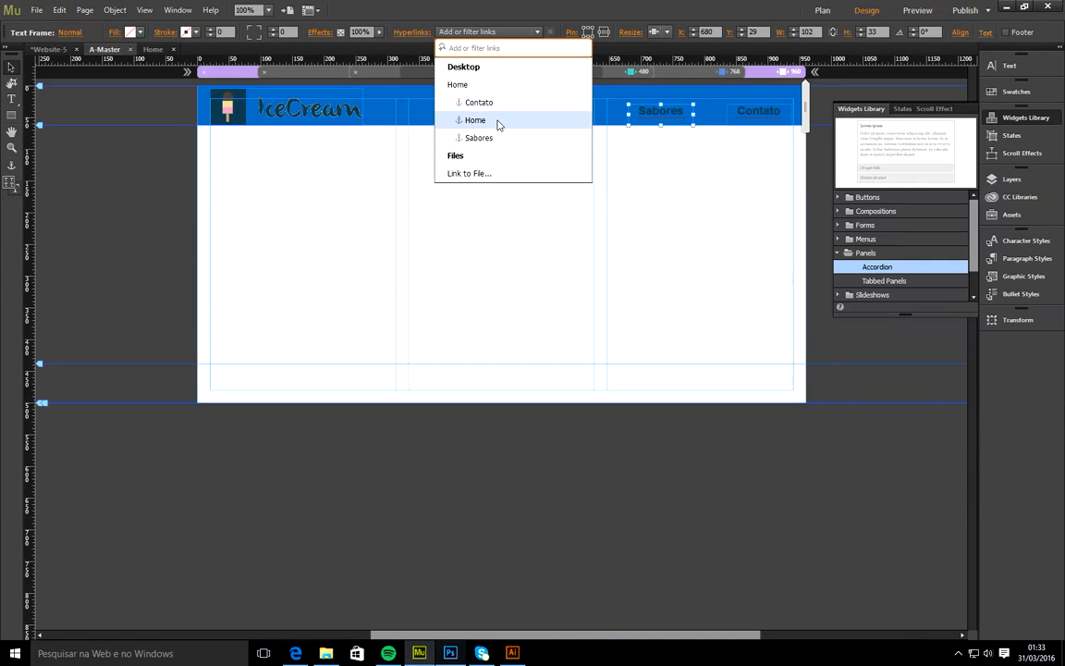
{"action": "left_click", "coordinate": [490, 138]}
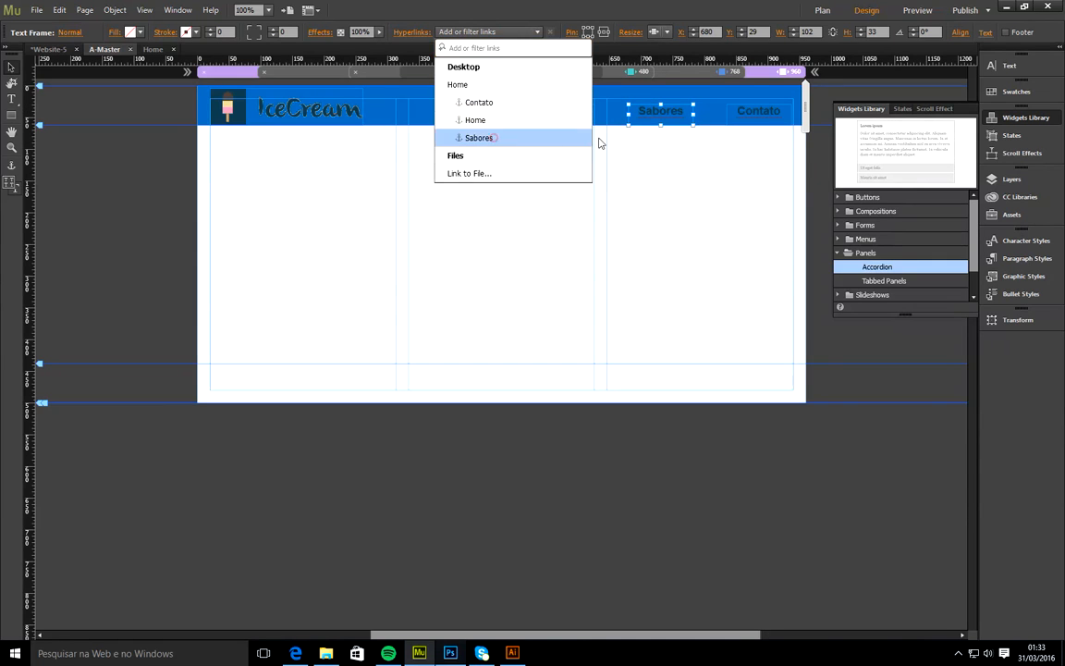
{"action": "left_click", "coordinate": [751, 110]}
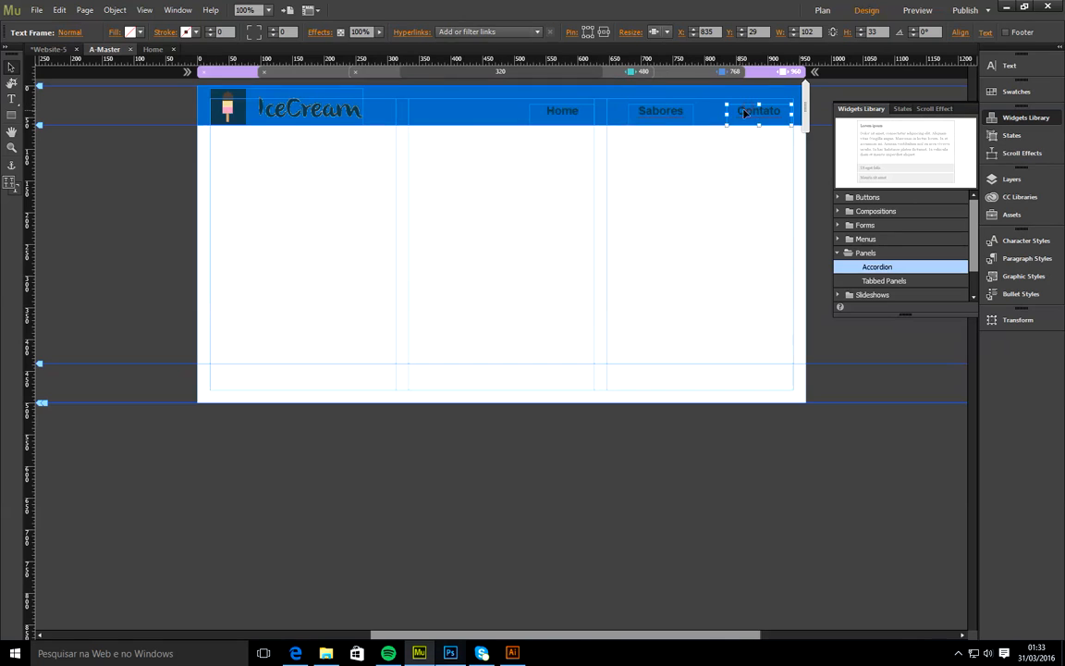
{"action": "left_click", "coordinate": [487, 33]}
{"action": "left_click", "coordinate": [480, 104]}
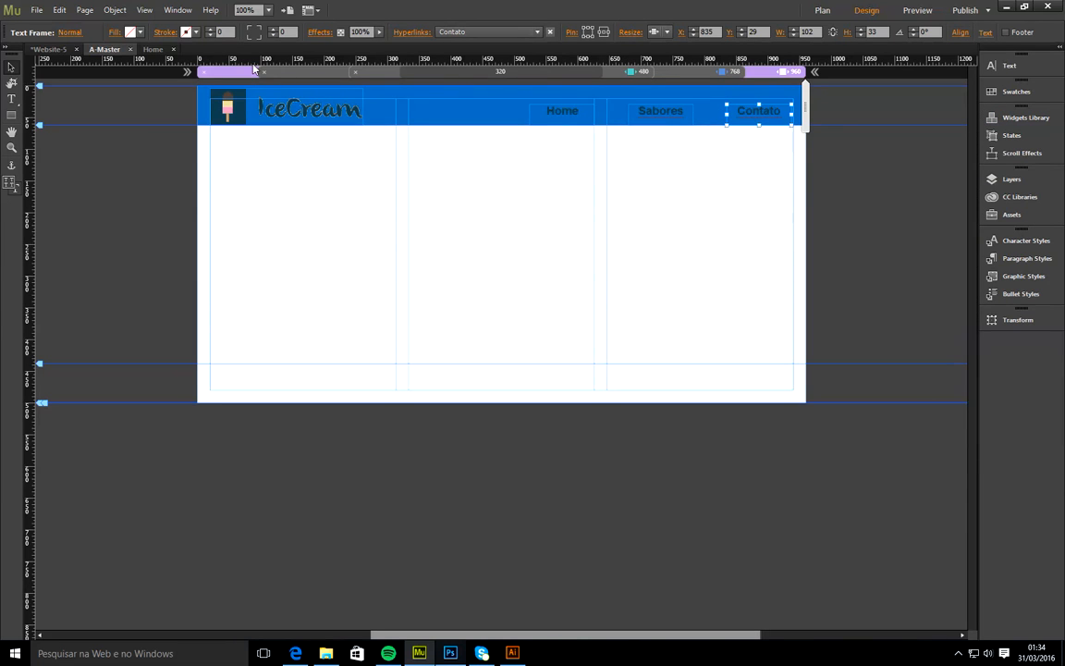
- Preview the Home page and test the Sabores and Contato header links
{"action": "left_click", "coordinate": [154, 50]}
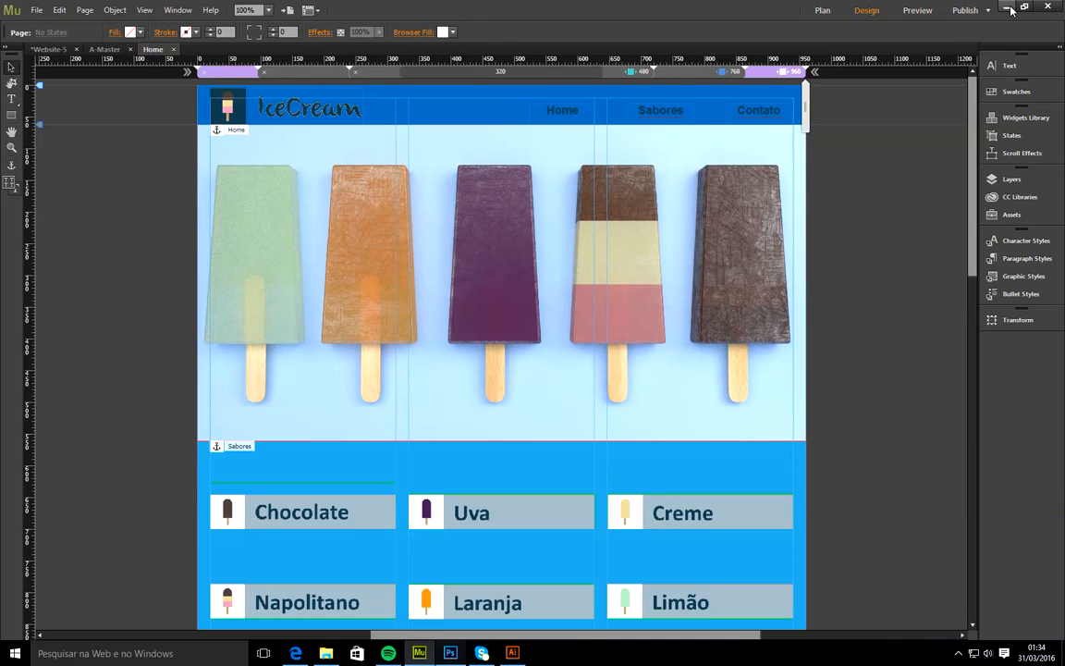
{"action": "left_click", "coordinate": [918, 11]}
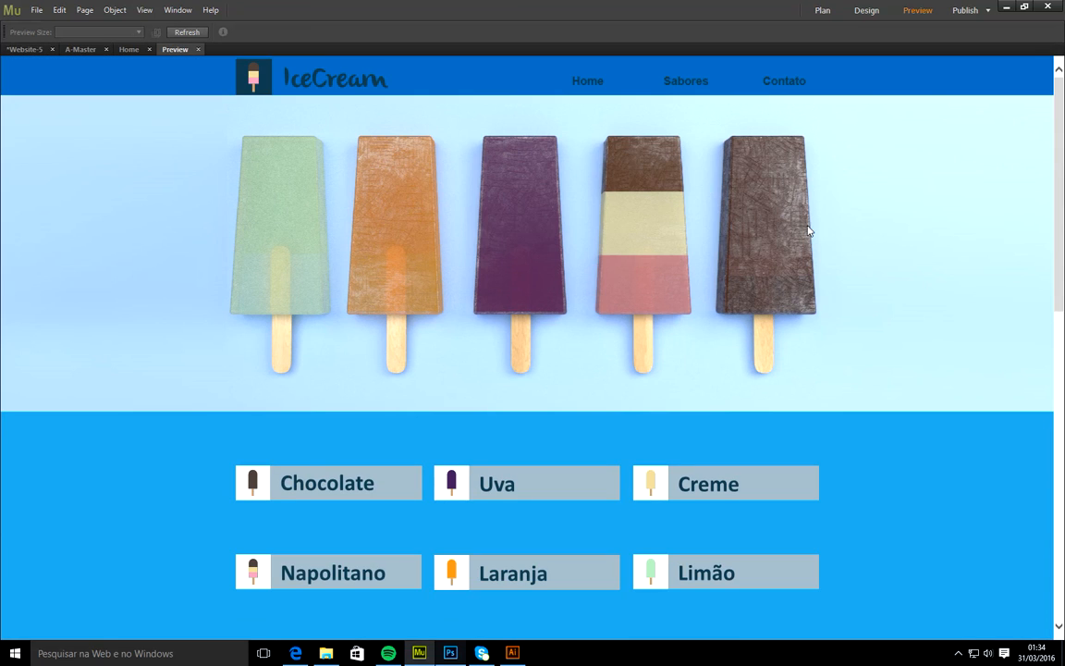
{"action": "left_click", "coordinate": [180, 32]}
{"action": "left_click", "coordinate": [694, 86]}
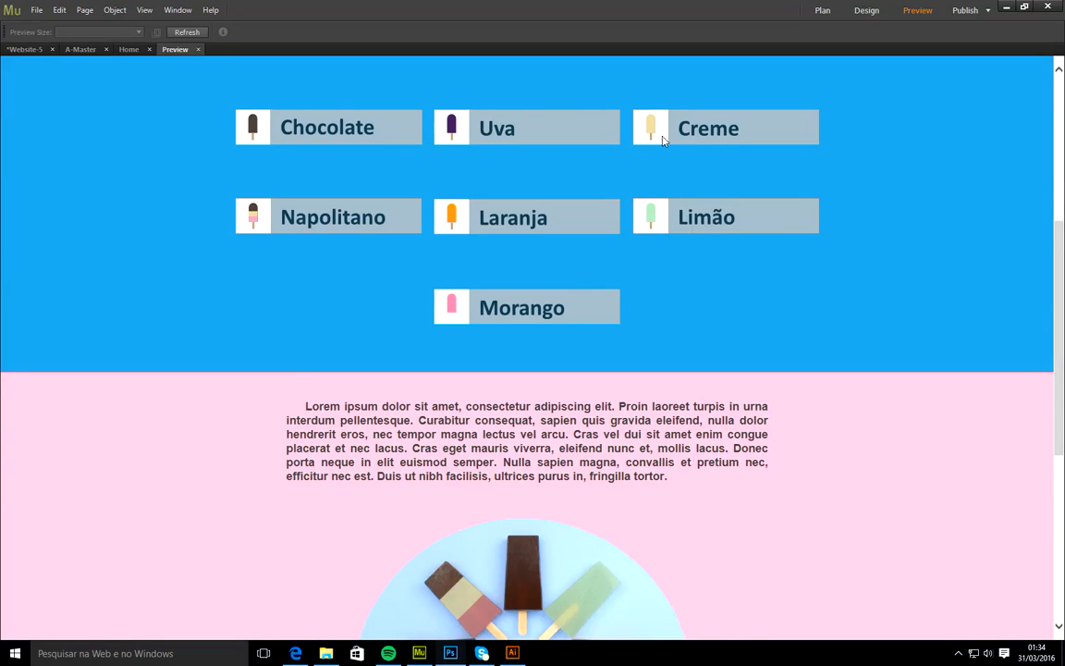
{"action": "scroll", "coordinate": [662, 139], "scroll_direction": "up", "scroll_amount": 5}
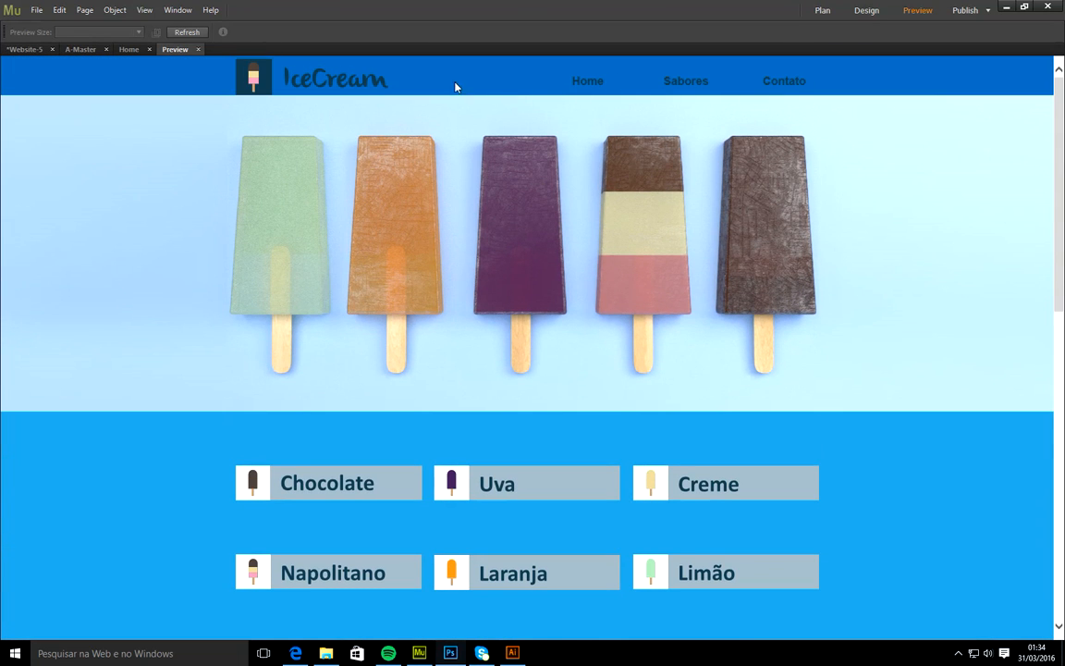
{"action": "left_click", "coordinate": [773, 85]}
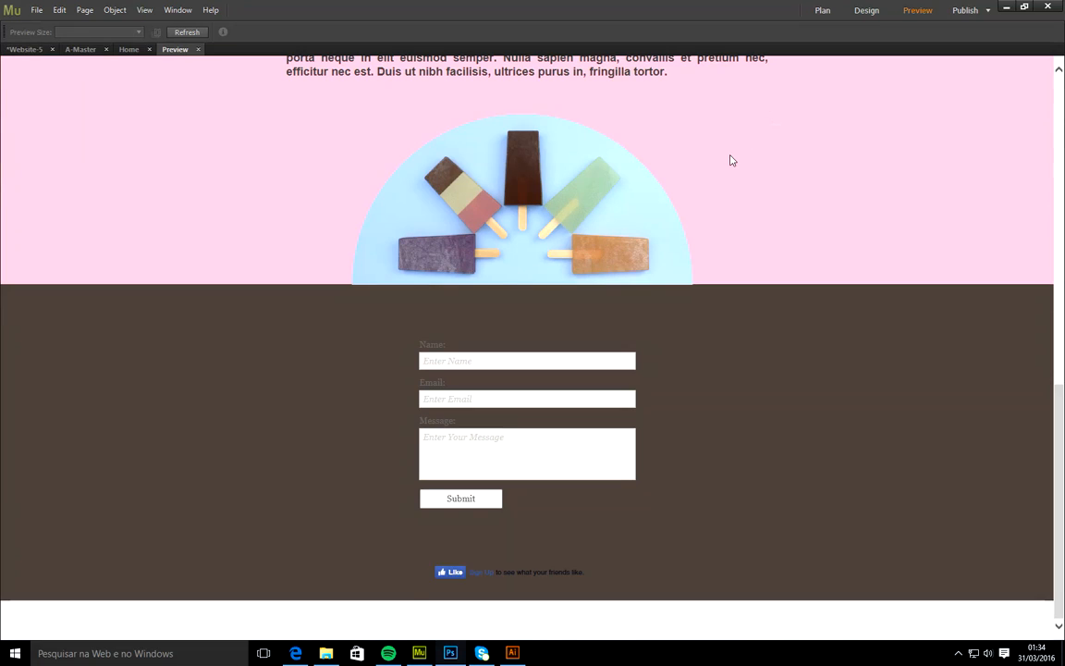
{"action": "scroll", "coordinate": [736, 159], "scroll_direction": "up", "scroll_amount": 3}
{"action": "scroll", "coordinate": [737, 159], "scroll_direction": "up", "scroll_amount": 4}
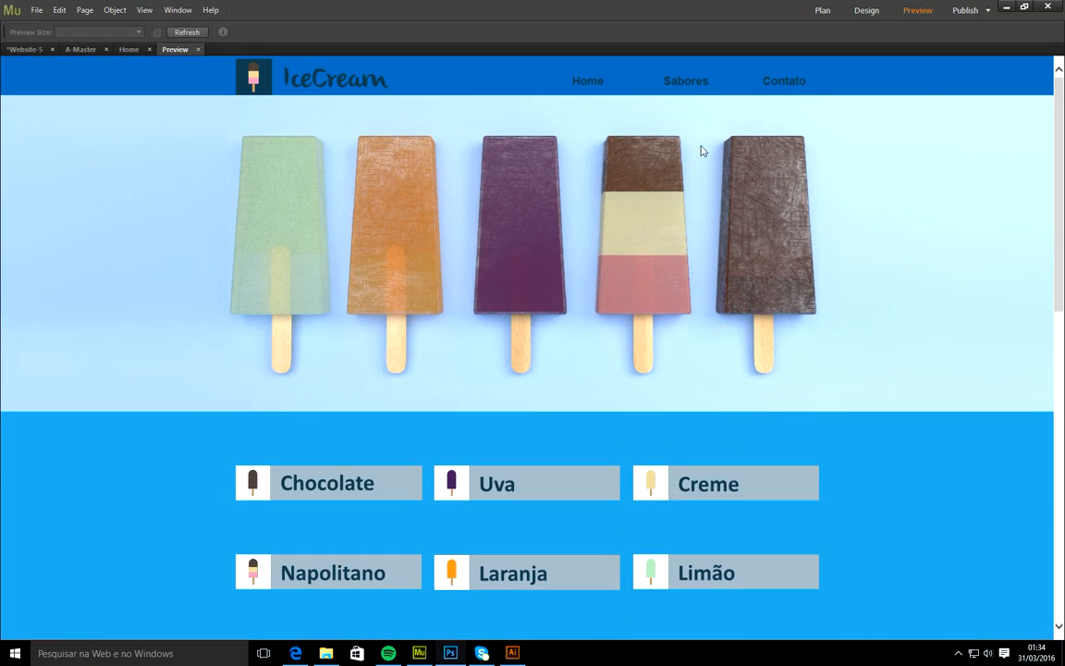
- Pin the header background, logo and three menu texts in A-Master to the browser
{"action": "left_click", "coordinate": [93, 52]}
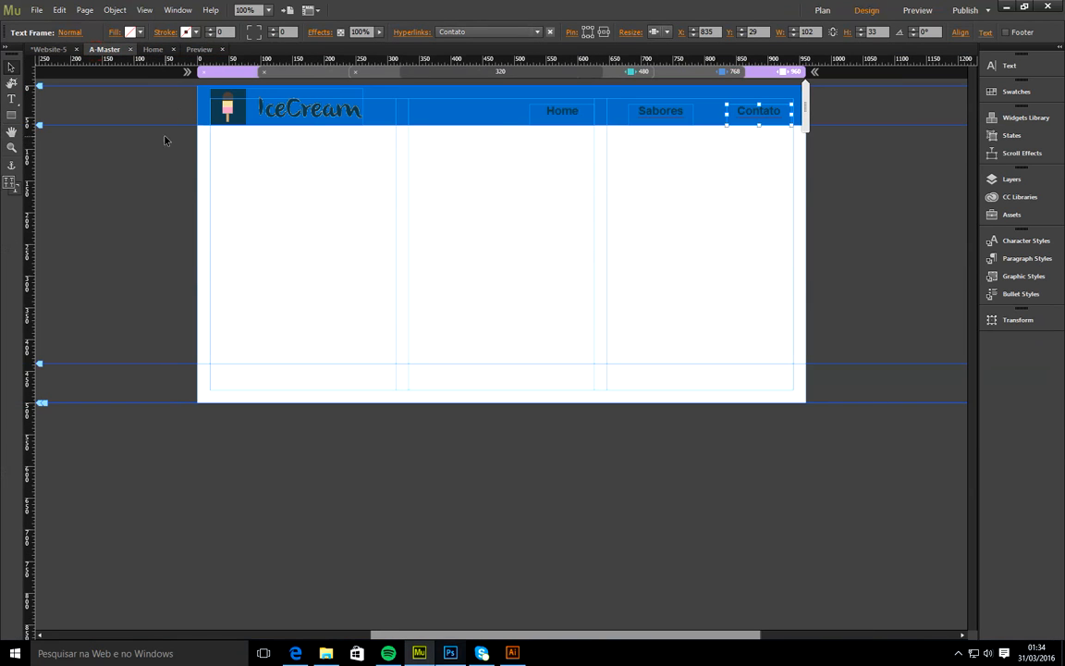
{"action": "left_click_drag", "start_coordinate": [164, 159], "coordinate": [803, 94]}
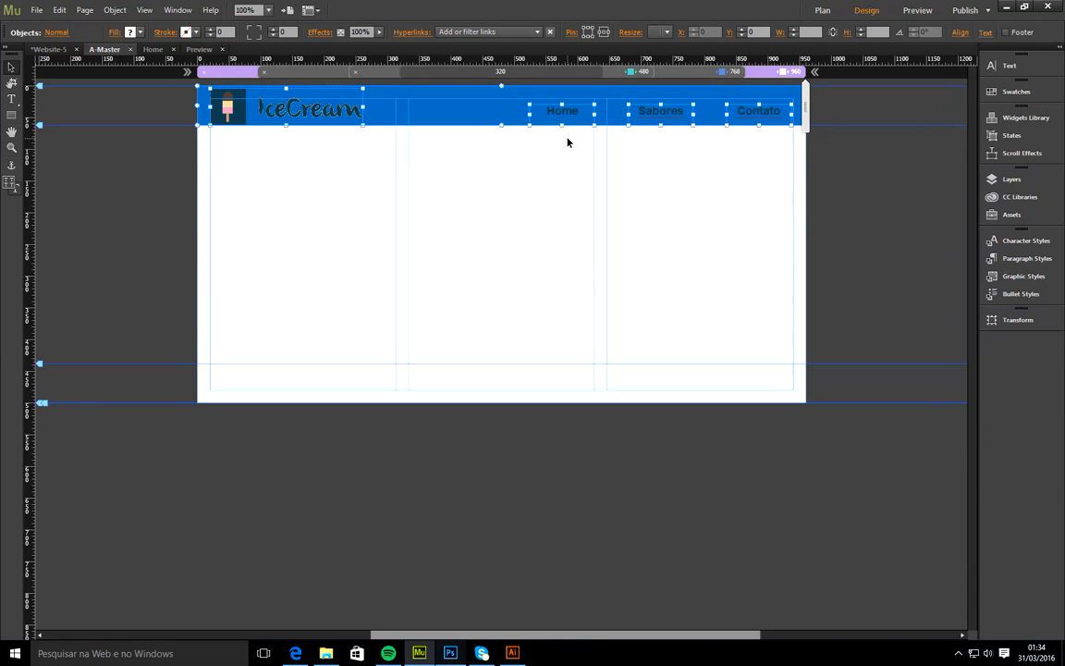
{"action": "left_click", "coordinate": [570, 35]}
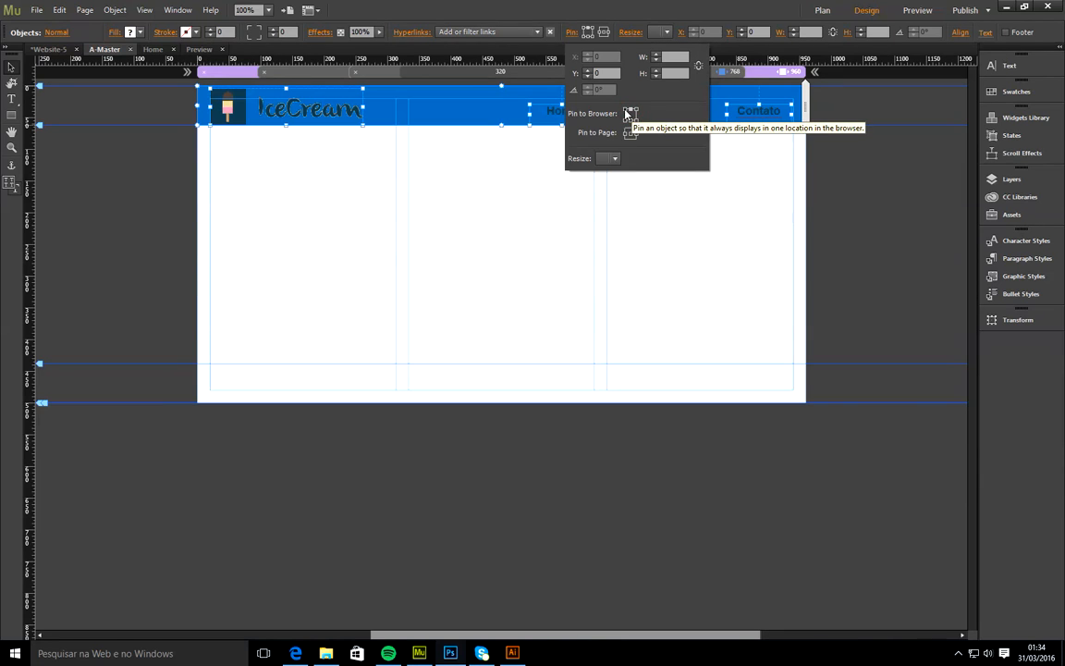
{"action": "left_click", "coordinate": [630, 114]}
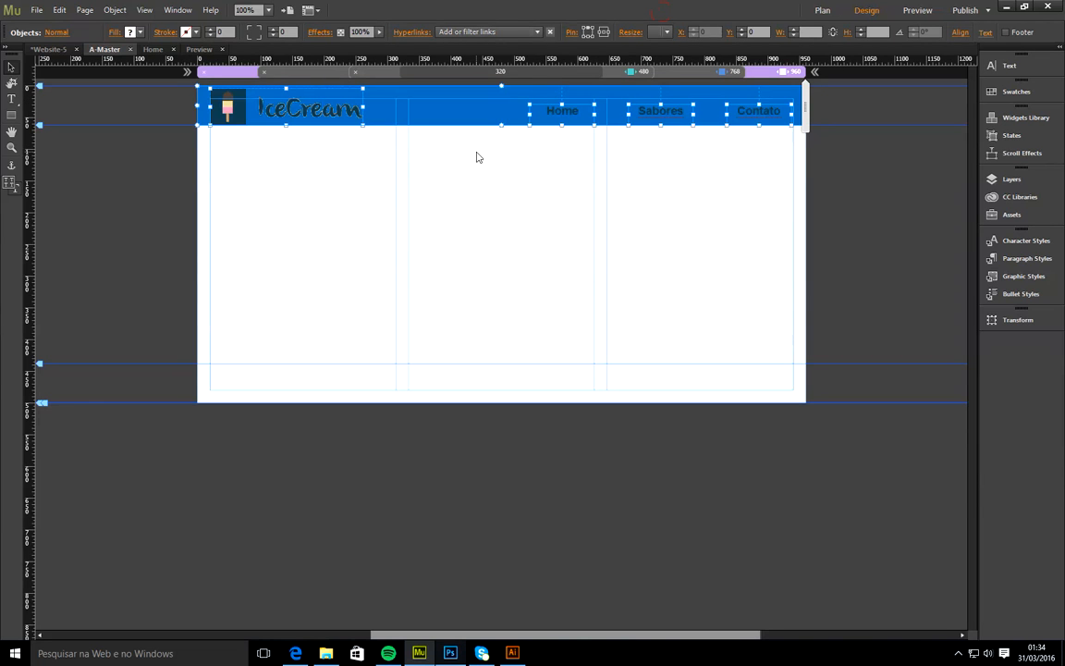
- Refresh the site preview and test the pinned header's Home, Sabores and Contato links
{"action": "left_click", "coordinate": [196, 49]}
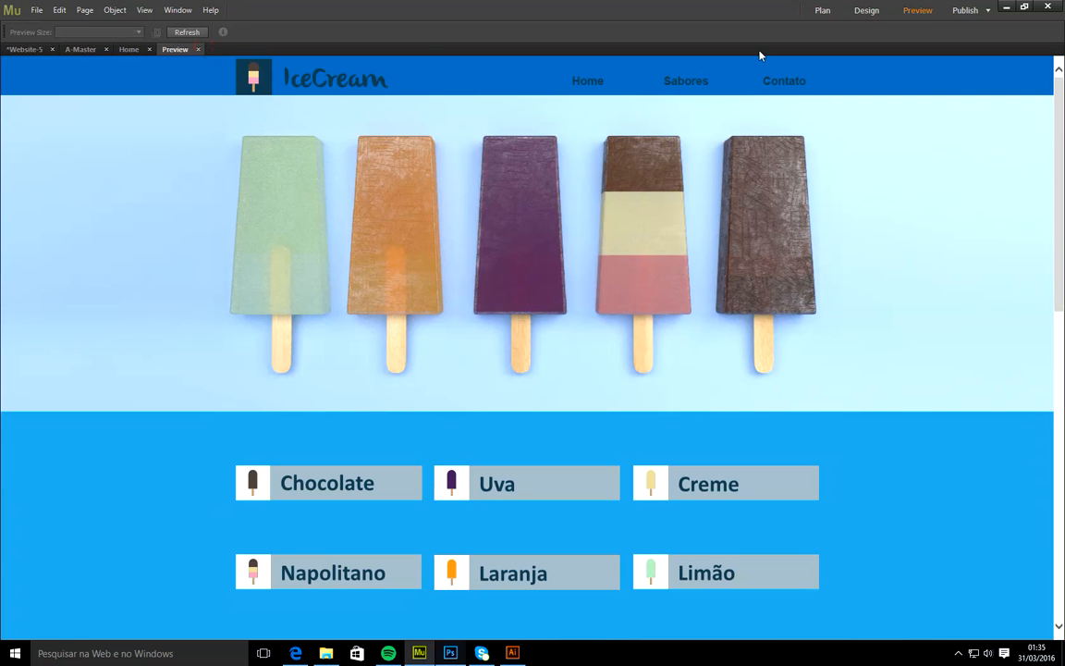
{"action": "left_click", "coordinate": [191, 35]}
{"action": "left_click", "coordinate": [186, 33]}
{"action": "left_click", "coordinate": [675, 83]}
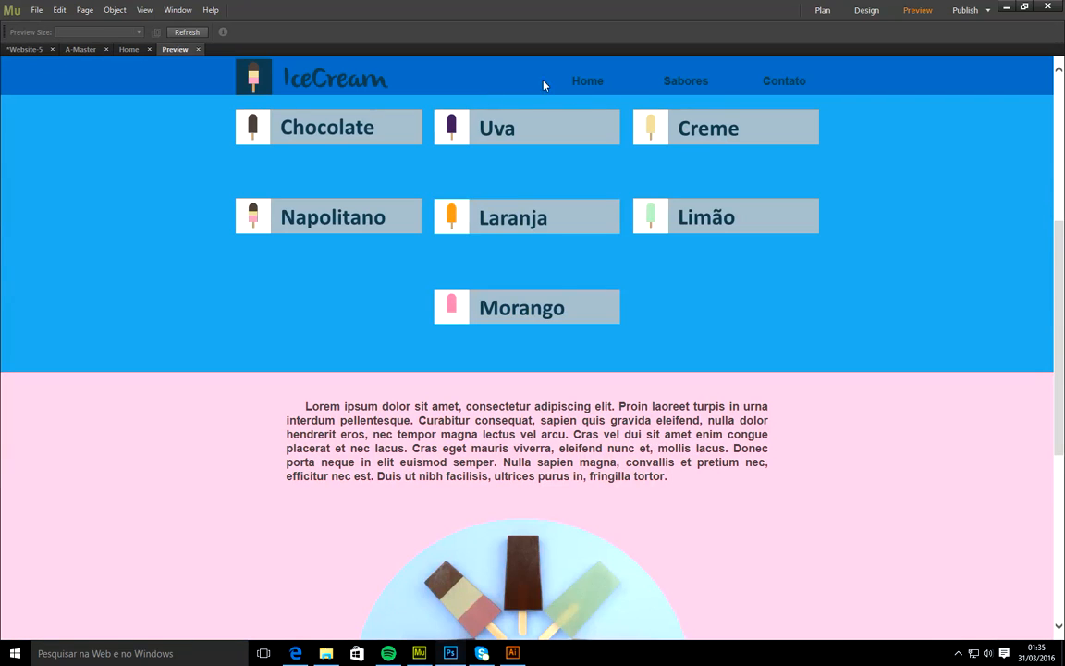
{"action": "left_click", "coordinate": [792, 82]}
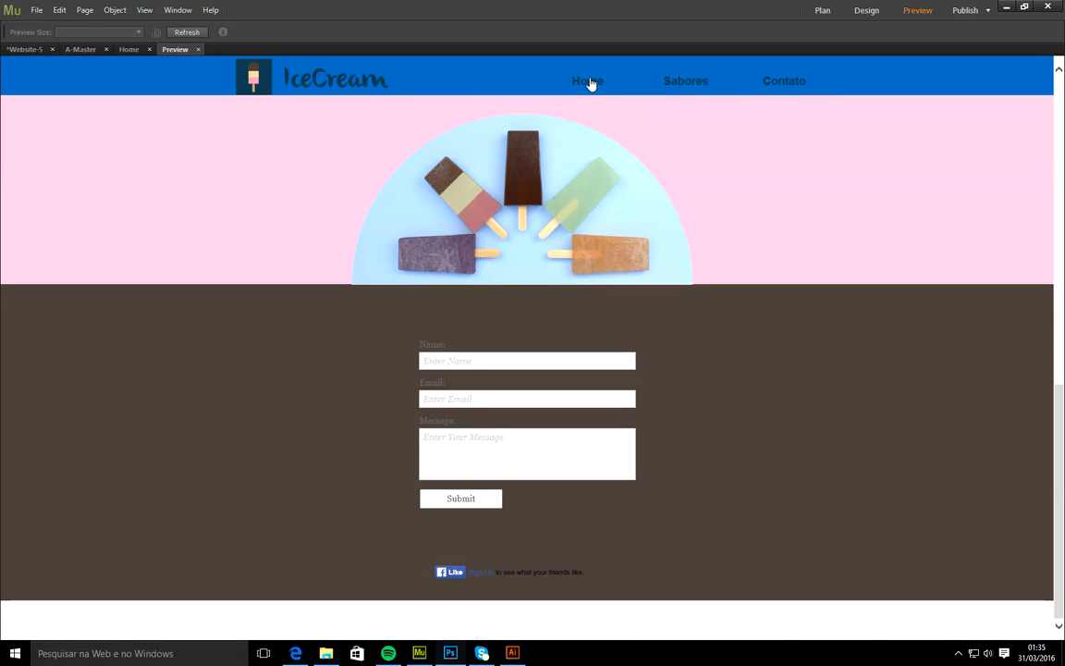
{"action": "left_click", "coordinate": [589, 82]}
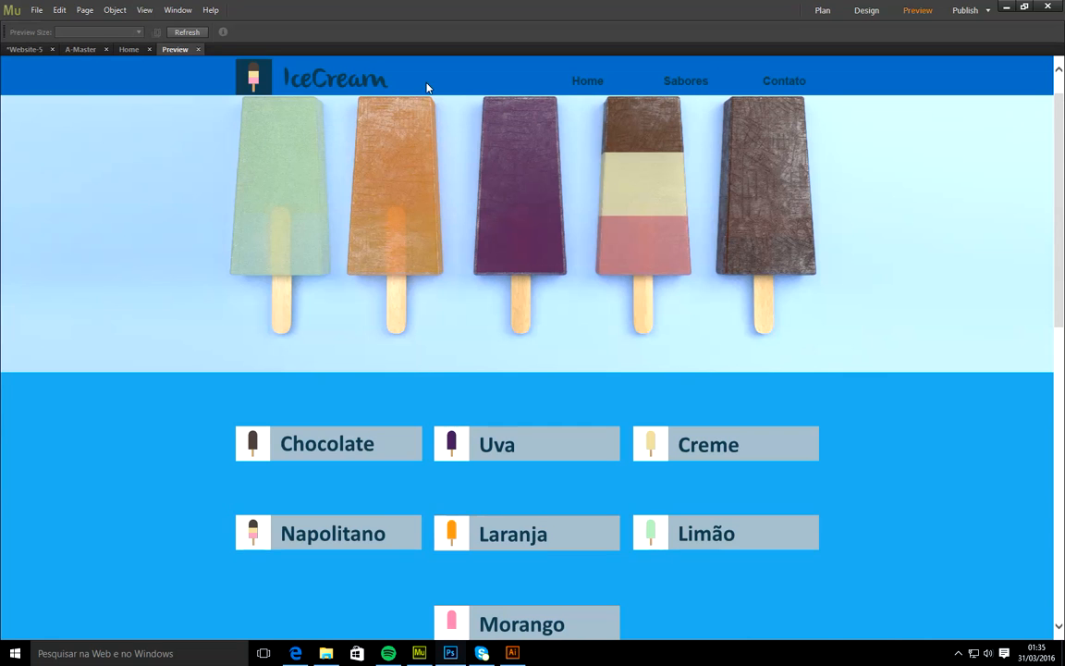
{"action": "left_click", "coordinate": [670, 84]}
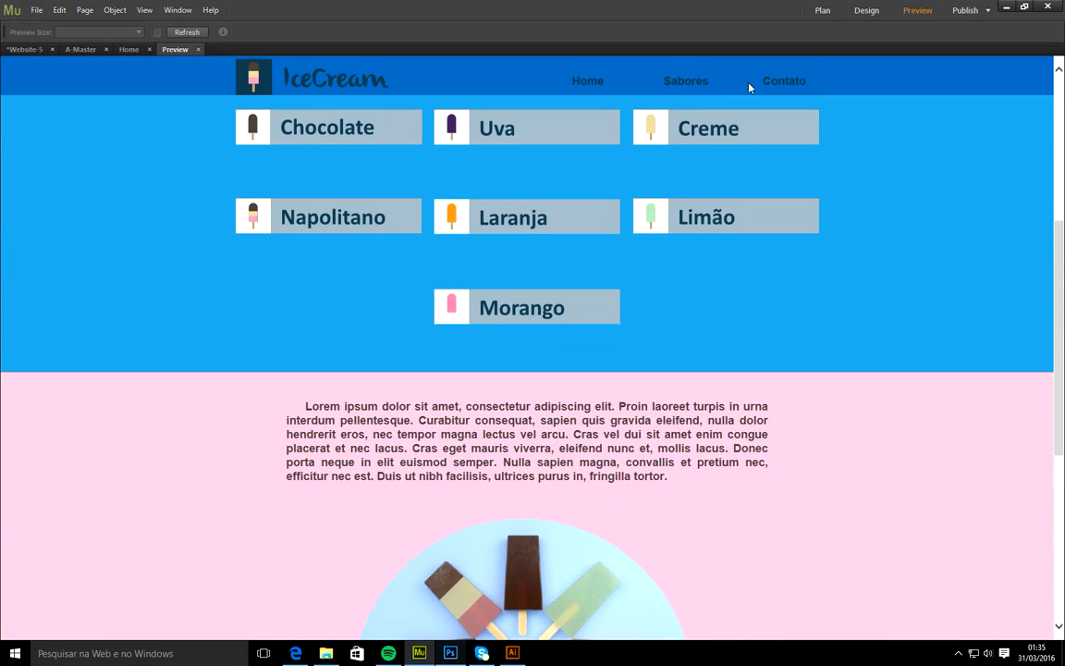
{"action": "left_click", "coordinate": [783, 85]}
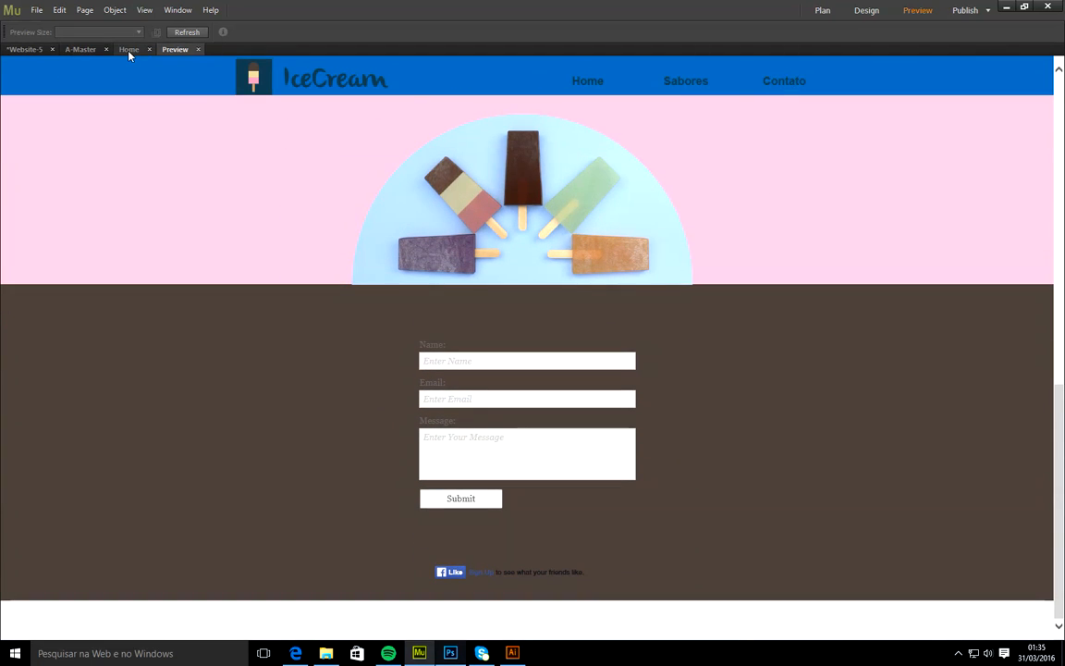
- Hyperlink the IceCream logo in the A-Master header to the Home anchor
{"action": "left_click", "coordinate": [89, 50]}
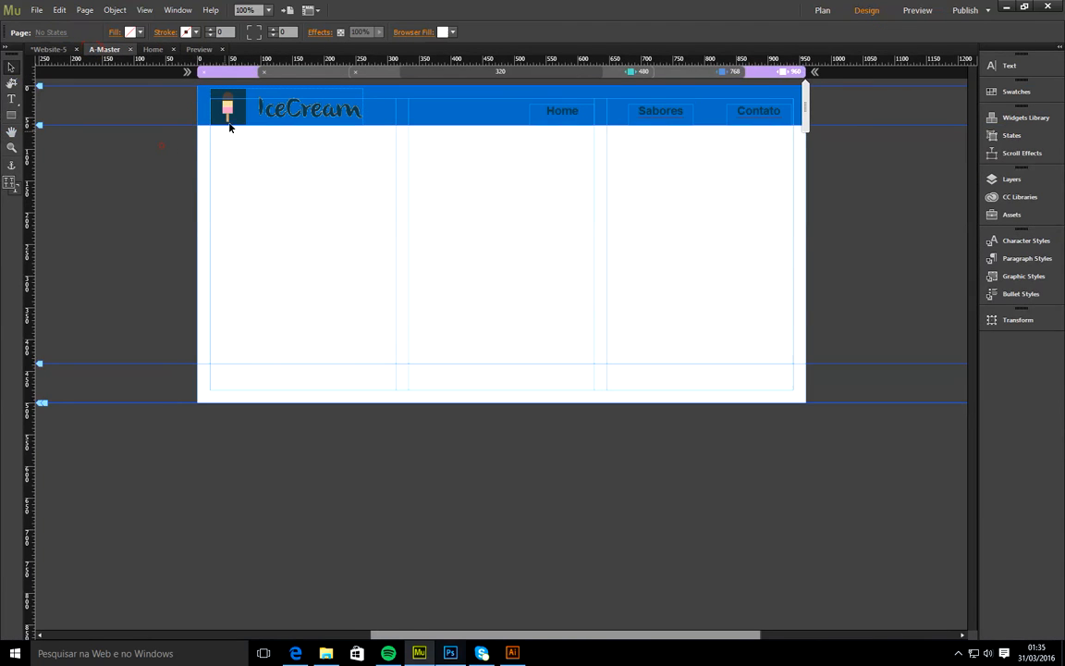
{"action": "left_click", "coordinate": [229, 109]}
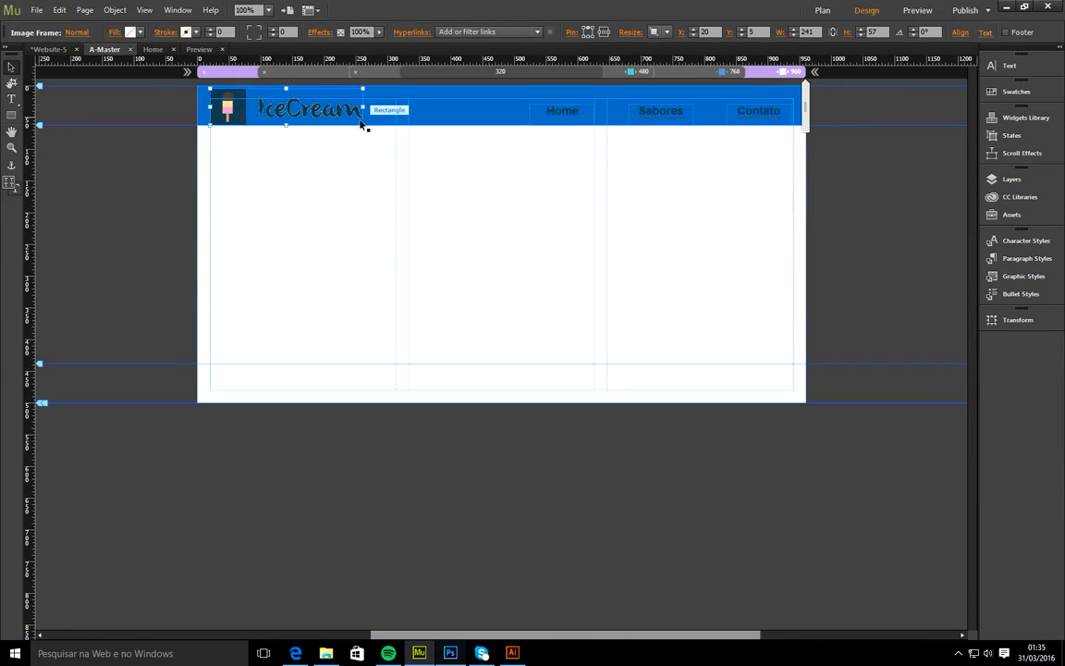
{"action": "left_click", "coordinate": [533, 33]}
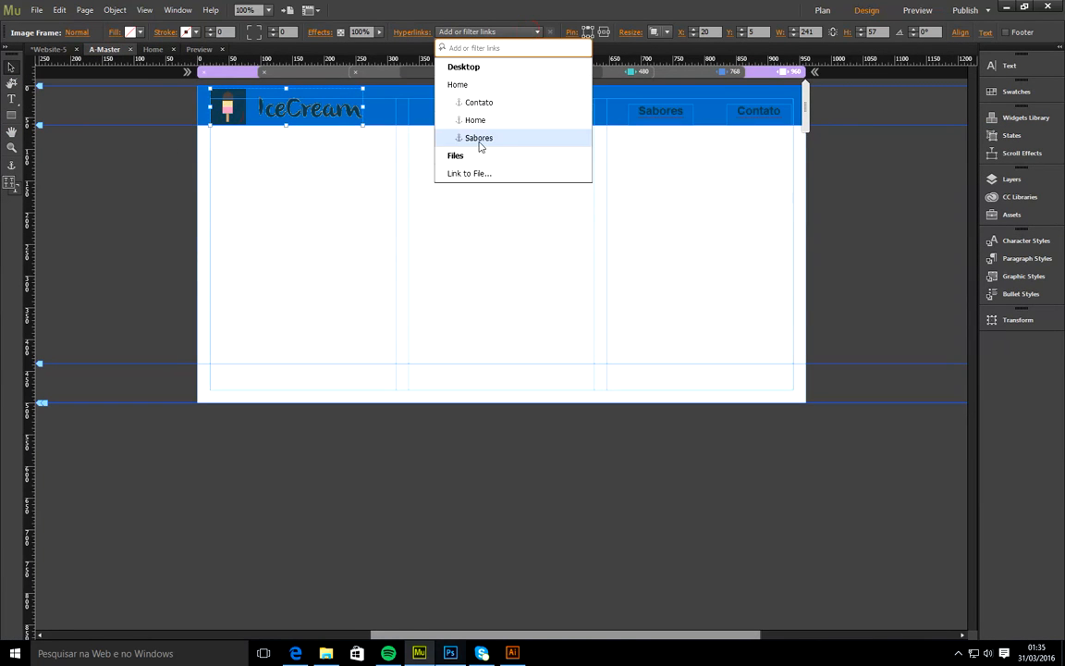
{"action": "left_click", "coordinate": [480, 117]}
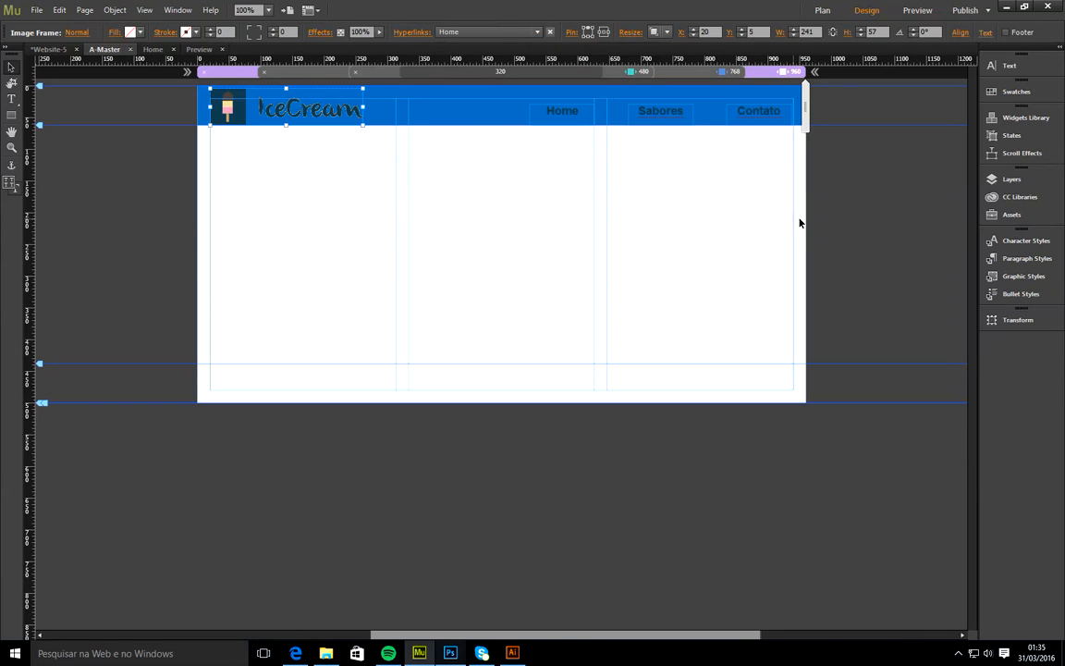
- Expand the hamburger menu at the 768 breakpoint of A-Master and hyperlink its Home text to the Home anchor
{"action": "left_click", "coordinate": [632, 70]}
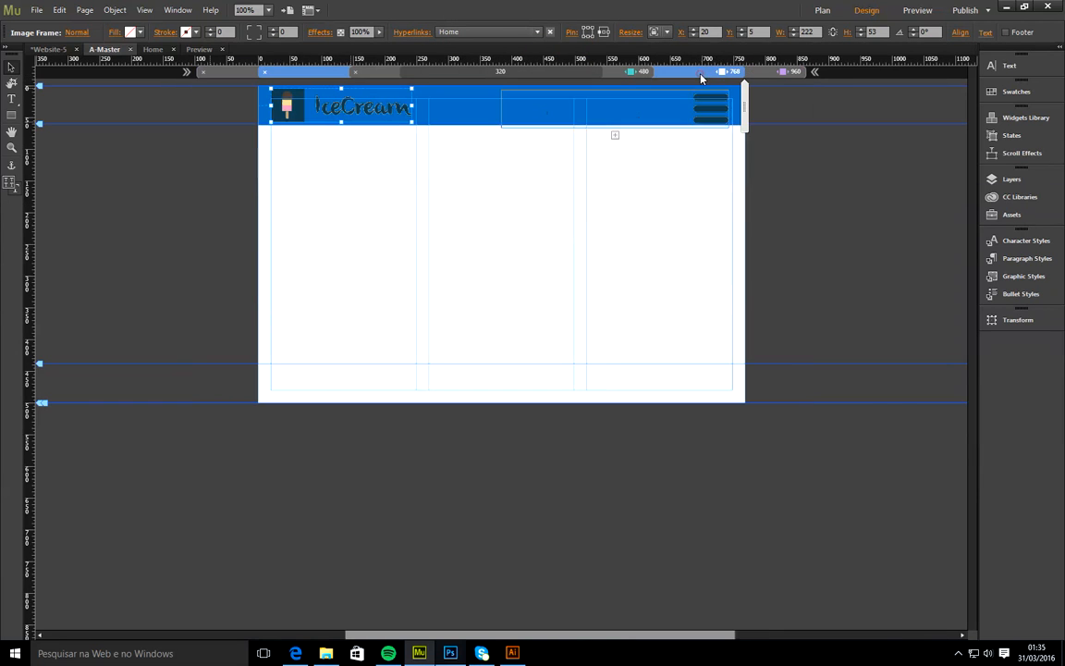
{"action": "left_click", "coordinate": [651, 127]}
{"action": "left_click", "coordinate": [633, 132]}
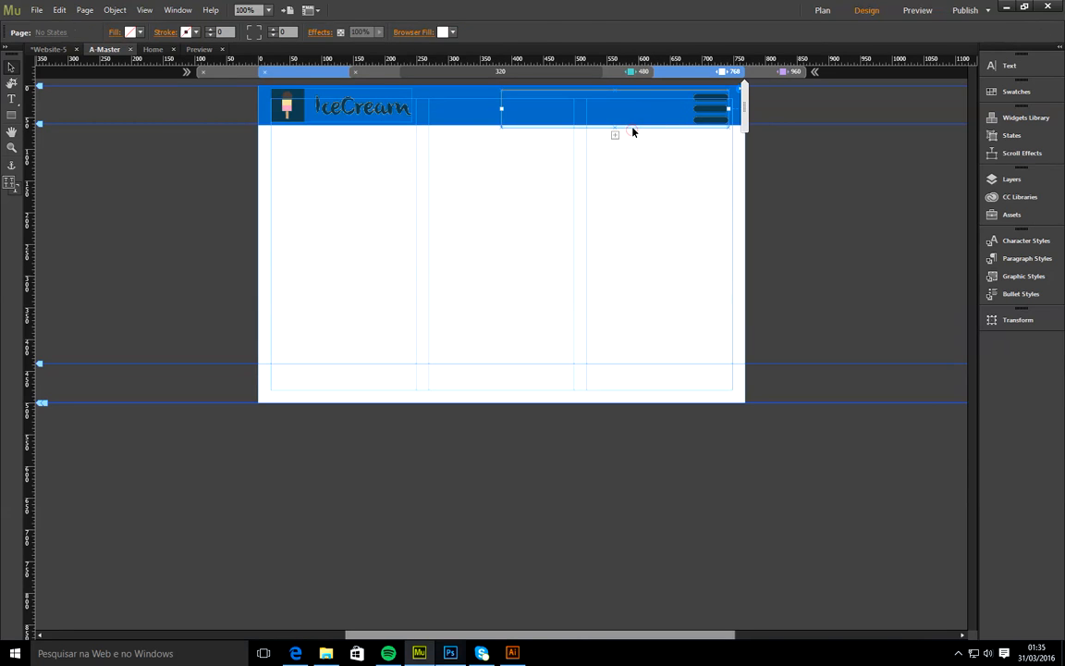
{"action": "left_click", "coordinate": [635, 122]}
{"action": "left_click", "coordinate": [637, 121]}
{"action": "left_click", "coordinate": [651, 123]}
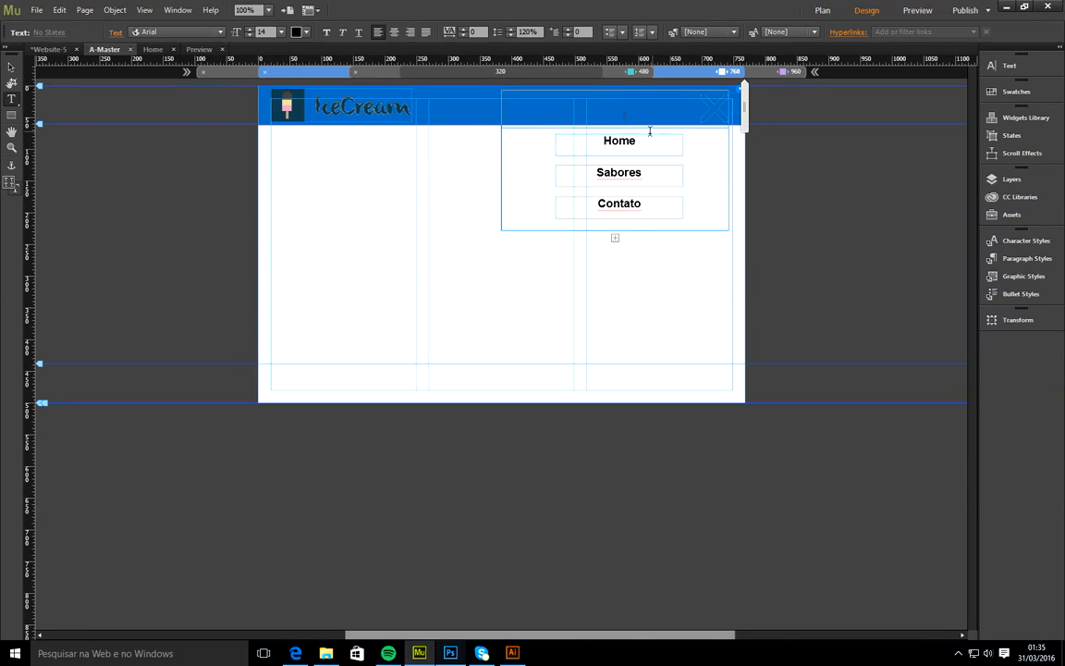
{"action": "left_click", "coordinate": [12, 66]}
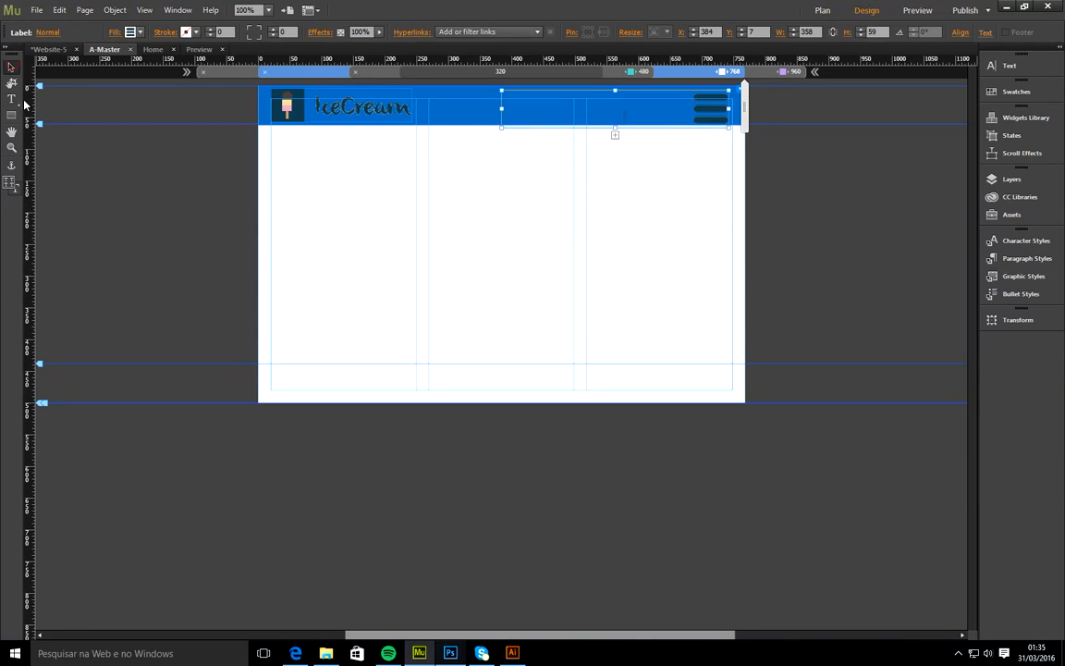
{"action": "left_click", "coordinate": [701, 117]}
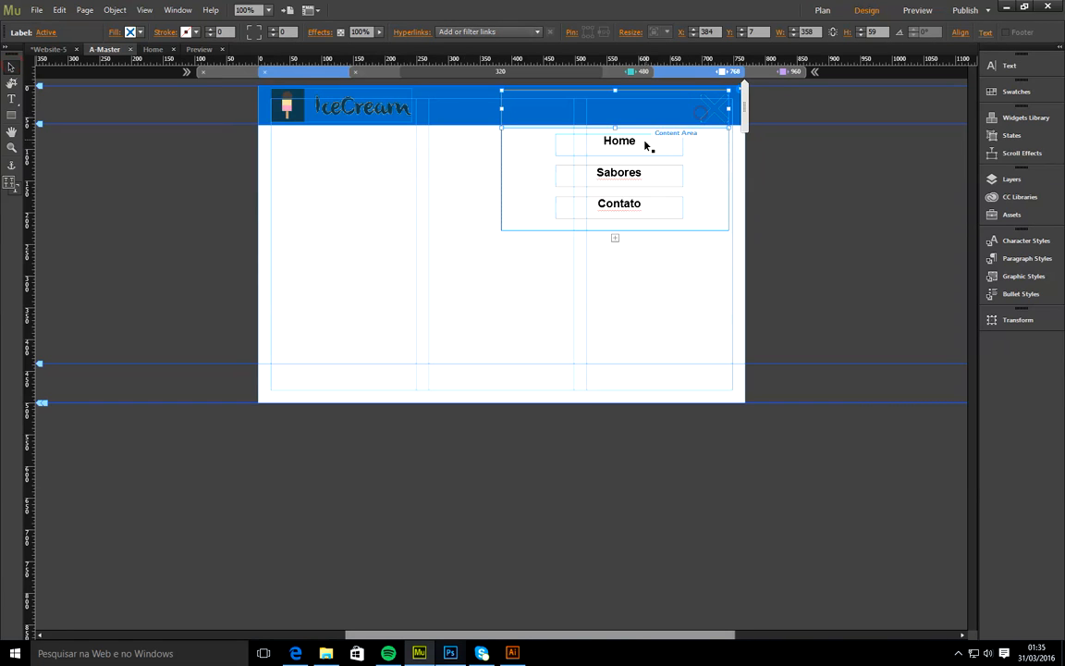
{"action": "left_click", "coordinate": [647, 158]}
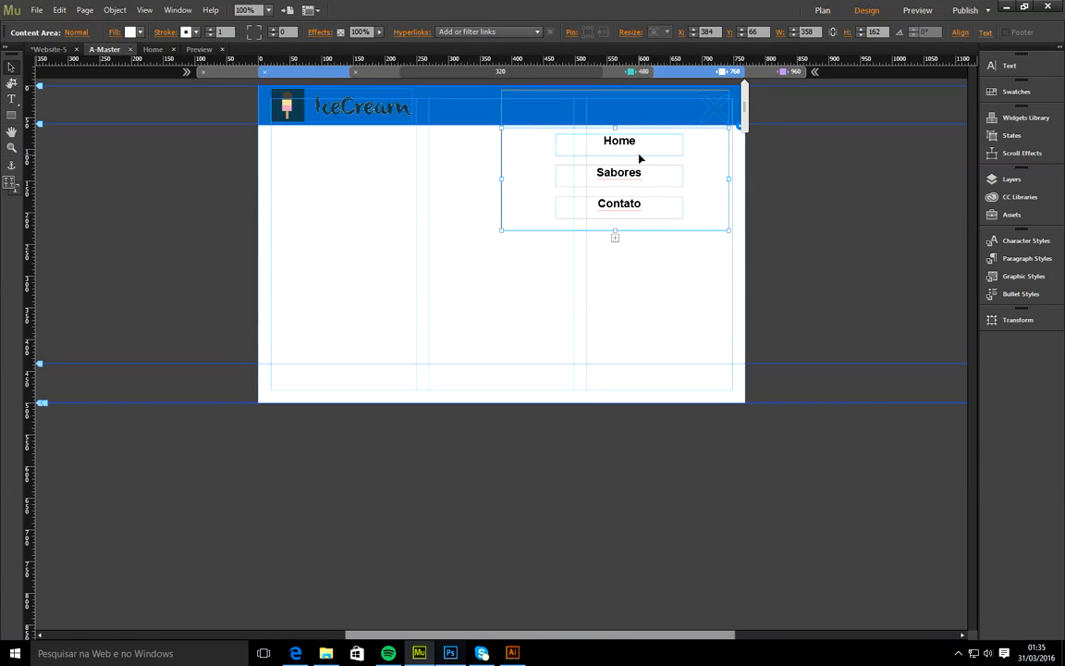
{"action": "left_click", "coordinate": [640, 157]}
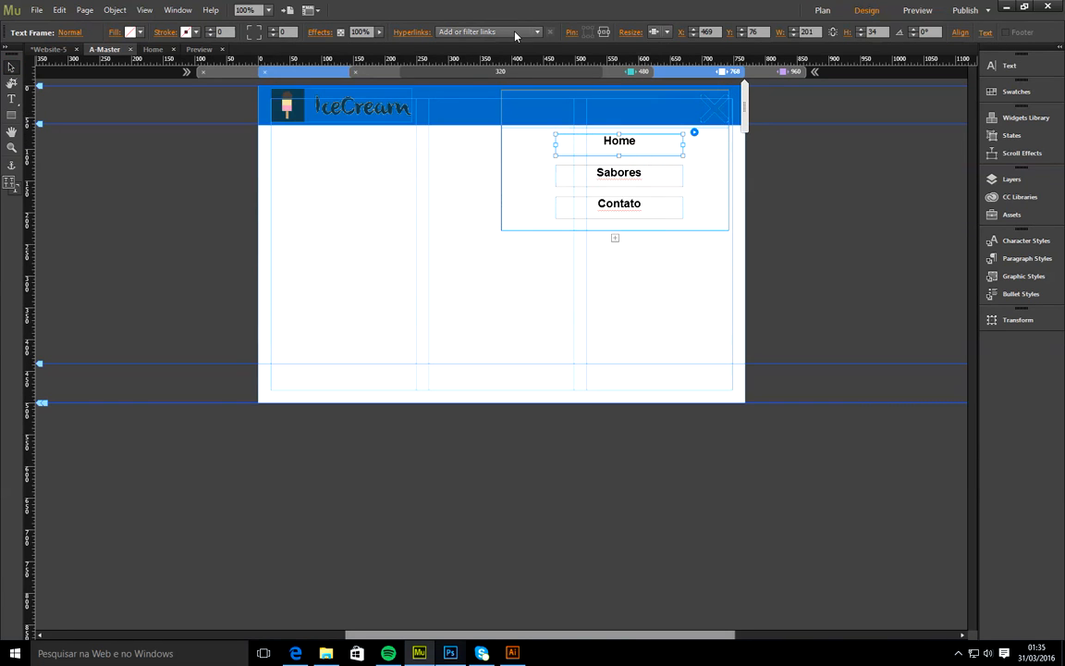
{"action": "left_click", "coordinate": [463, 31]}
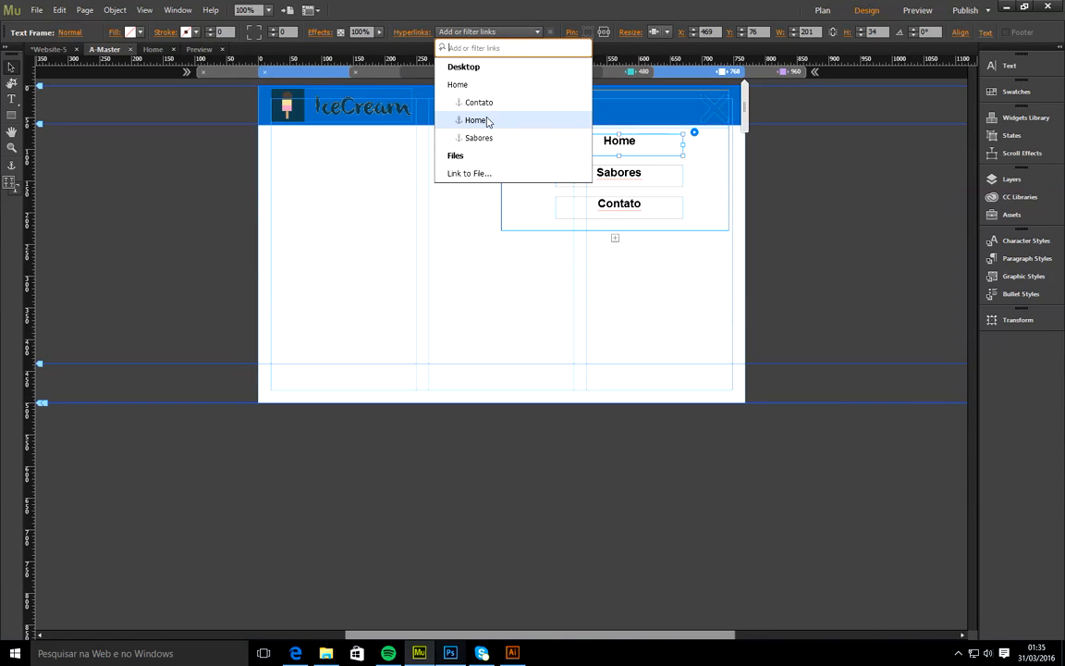
- Hyperlink the Sabores and Contato texts in the 768 breakpoint's hamburger menu to the anchors with the same names
{"action": "left_click", "coordinate": [649, 171]}
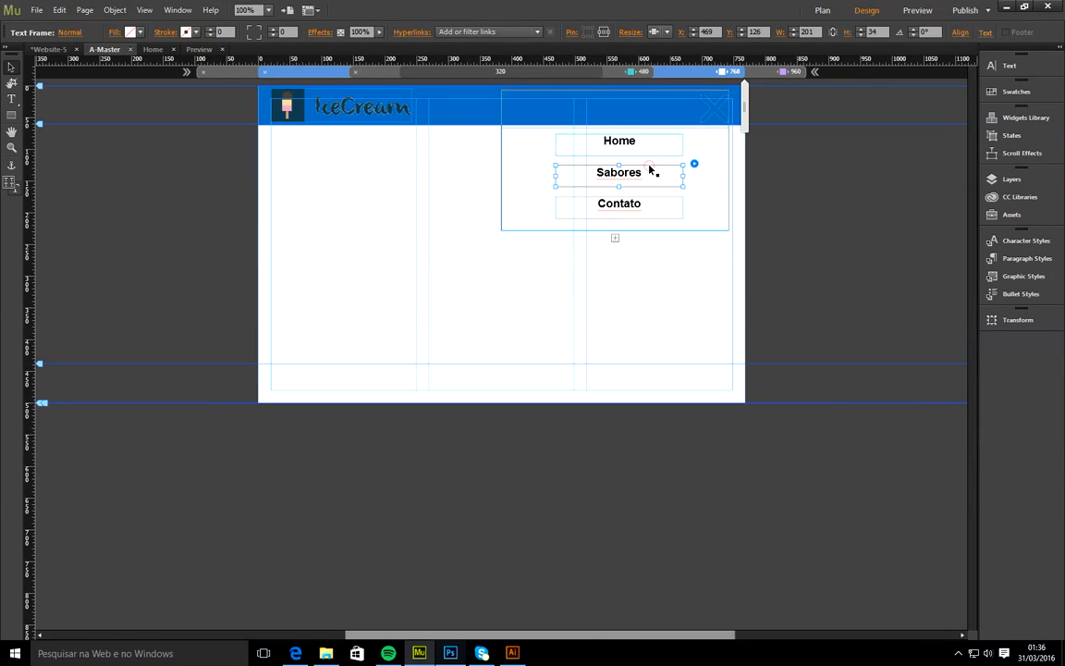
{"action": "left_click", "coordinate": [470, 30]}
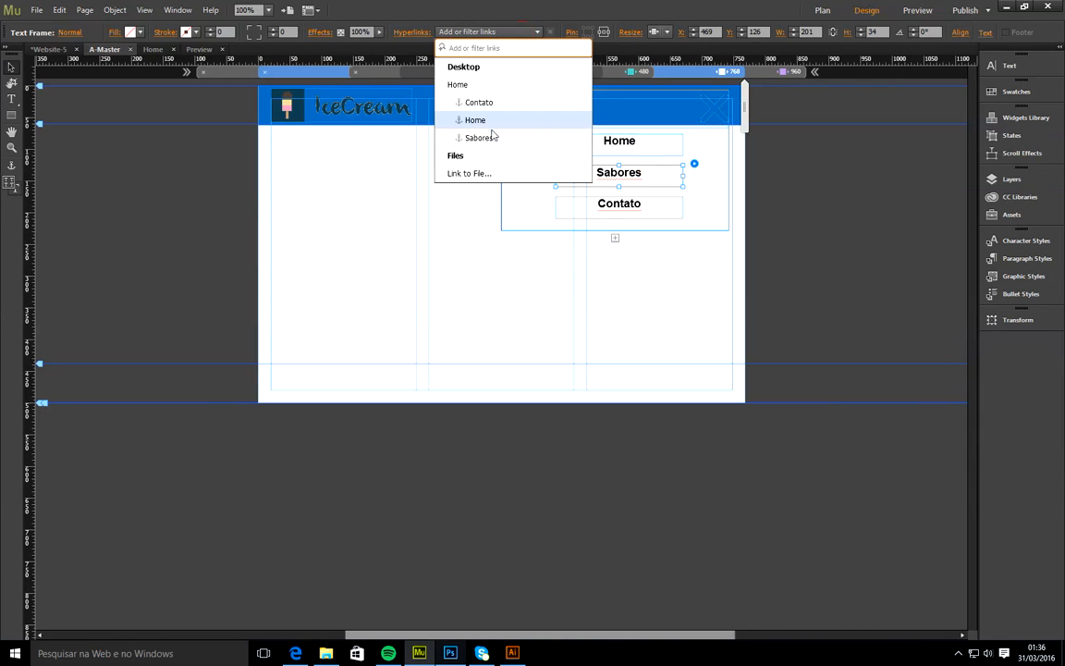
{"action": "left_click", "coordinate": [540, 139]}
{"action": "left_click", "coordinate": [646, 202]}
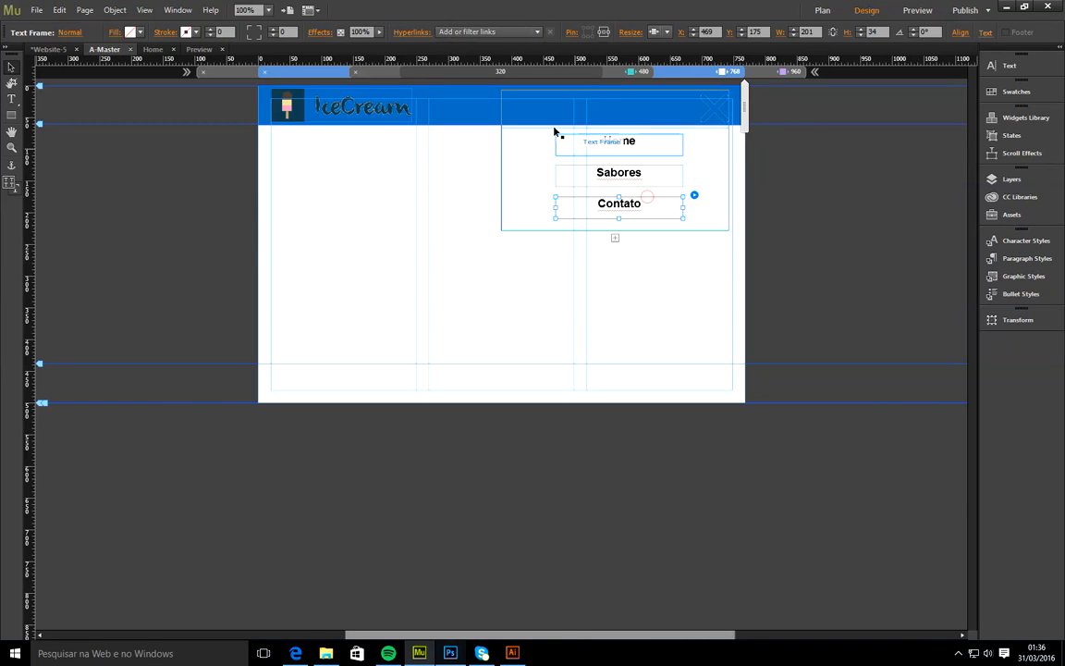
{"action": "left_click", "coordinate": [460, 31]}
{"action": "left_click", "coordinate": [489, 104]}
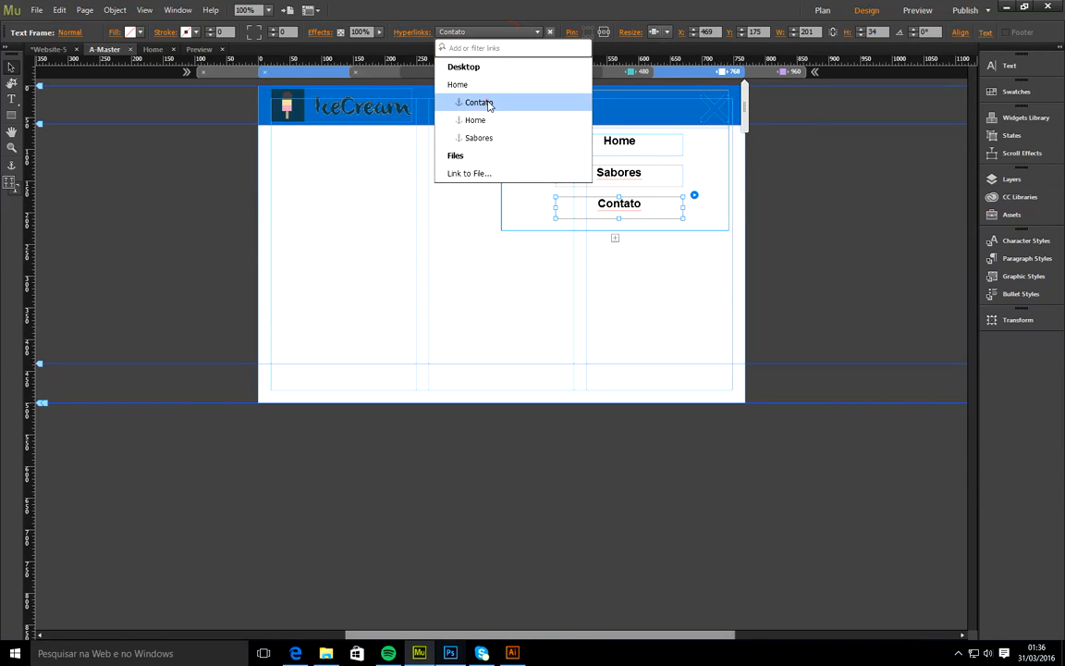
- Extend the hamburger menu's content area downward at the 480 breakpoint and stack the Home, Sabores and Contato texts evenly inside it
{"action": "left_click", "coordinate": [613, 74]}
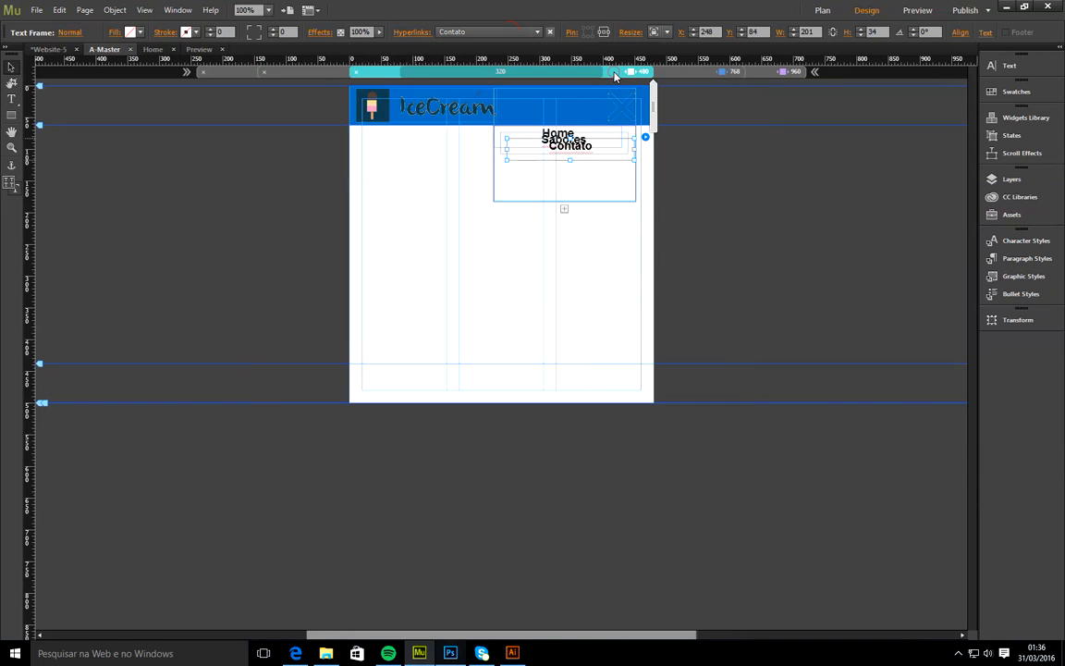
{"action": "left_click", "coordinate": [571, 205]}
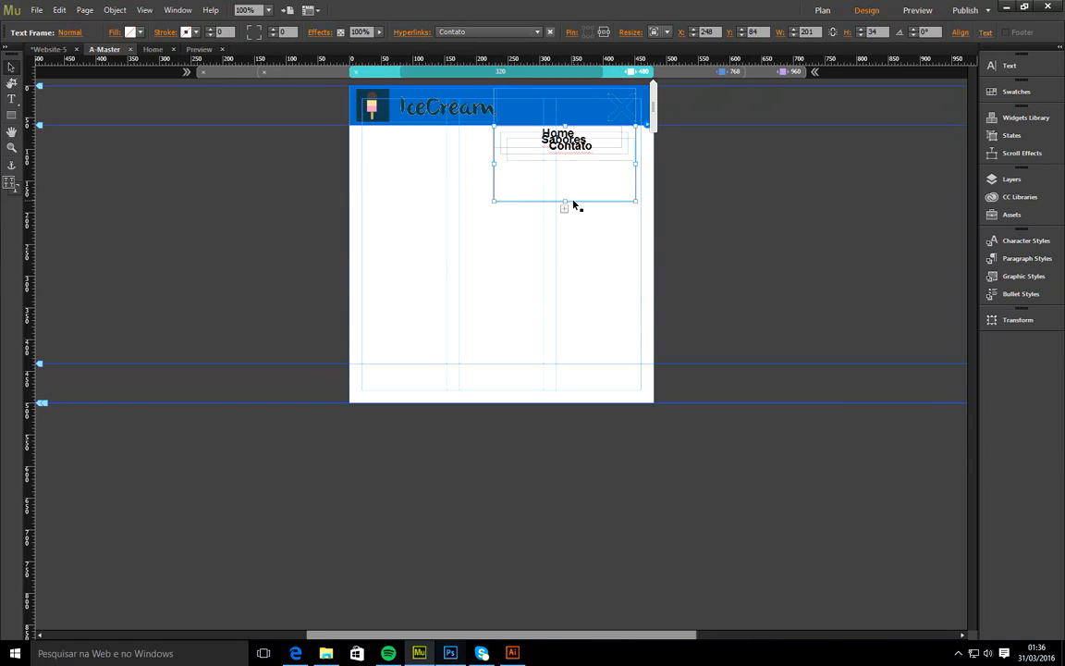
{"action": "left_click_drag", "start_coordinate": [567, 203], "coordinate": [564, 226]}
{"action": "left_click_drag", "start_coordinate": [574, 155], "coordinate": [569, 209]}
{"action": "left_click", "coordinate": [563, 145]}
{"action": "left_click_drag", "start_coordinate": [563, 145], "coordinate": [573, 171]}
{"action": "left_click", "coordinate": [566, 139]}
{"action": "left_click", "coordinate": [570, 169]}
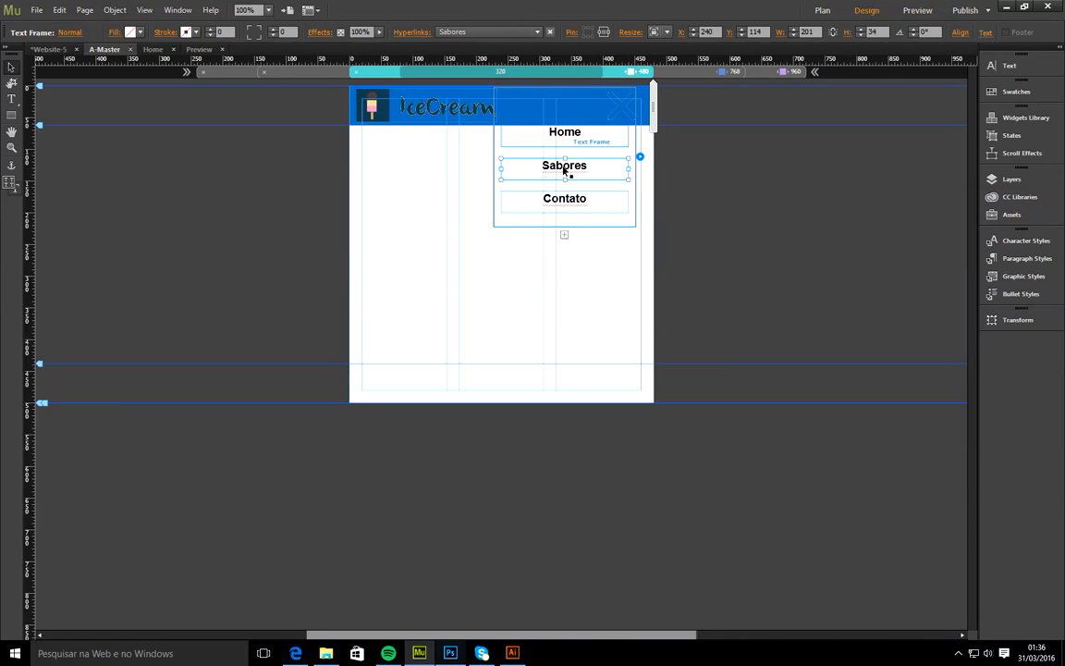
{"action": "left_click", "coordinate": [444, 188]}
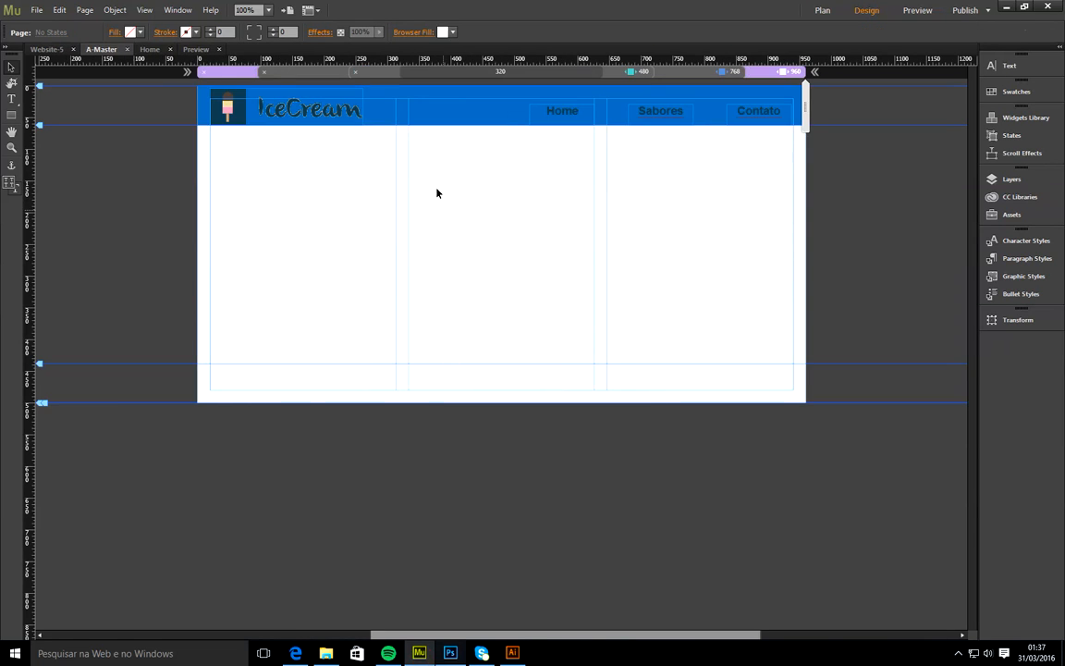
- Pin the header background, logo and hamburger menu to the browser at the 768 breakpoint and check the 480 and 960 breakpoints
{"action": "left_click", "coordinate": [729, 71]}
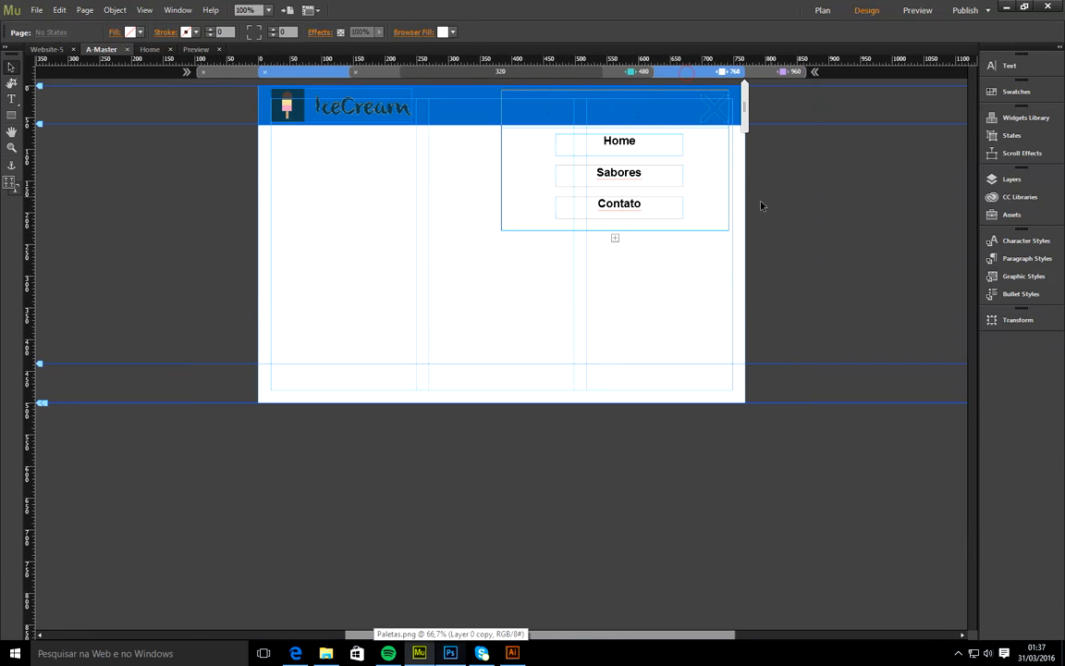
{"action": "left_click_drag", "start_coordinate": [236, 85], "coordinate": [671, 108]}
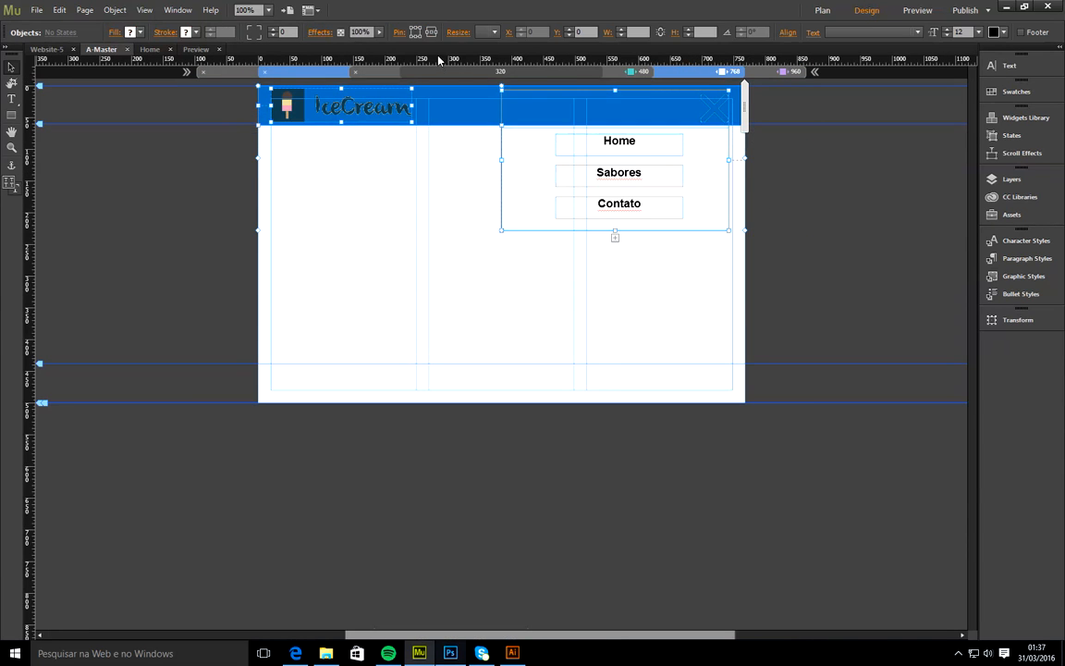
{"action": "left_click", "coordinate": [415, 33]}
{"action": "left_click", "coordinate": [612, 71]}
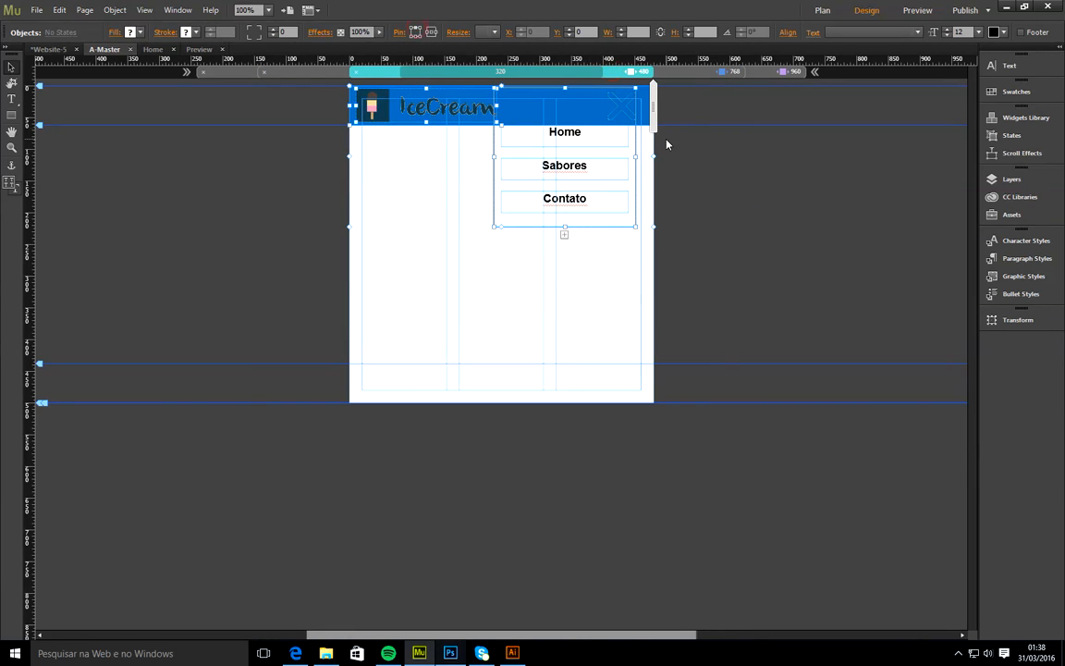
{"action": "left_click", "coordinate": [786, 71]}
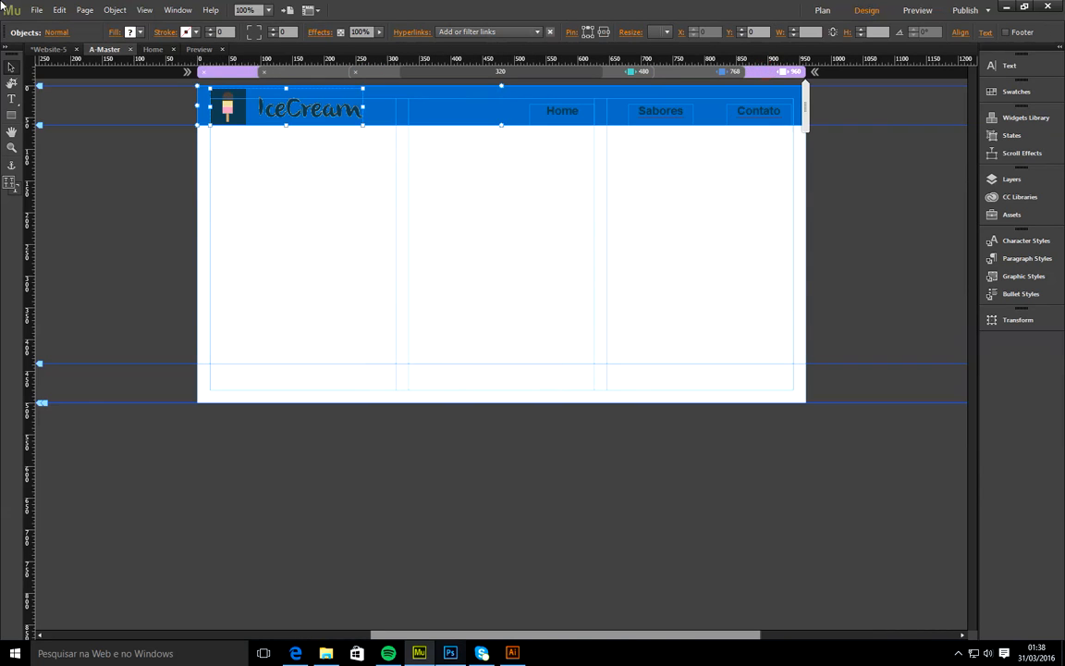
- Preview the whole site in the browser at a narrow window width and toggle the hamburger menu
{"action": "left_click", "coordinate": [37, 9]}
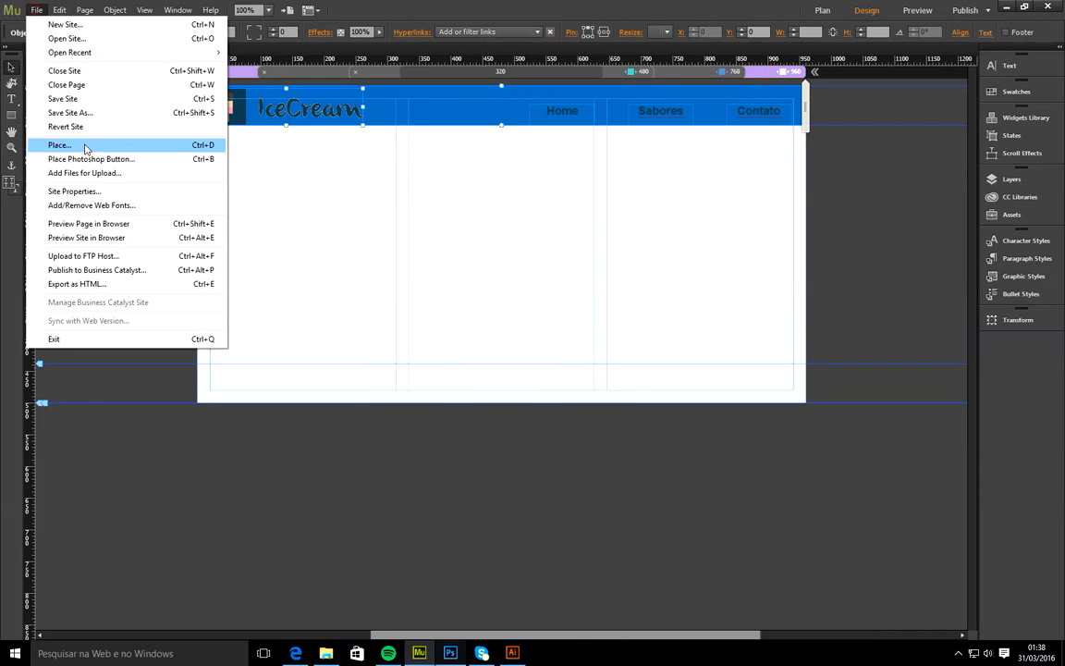
{"action": "left_click", "coordinate": [116, 239]}
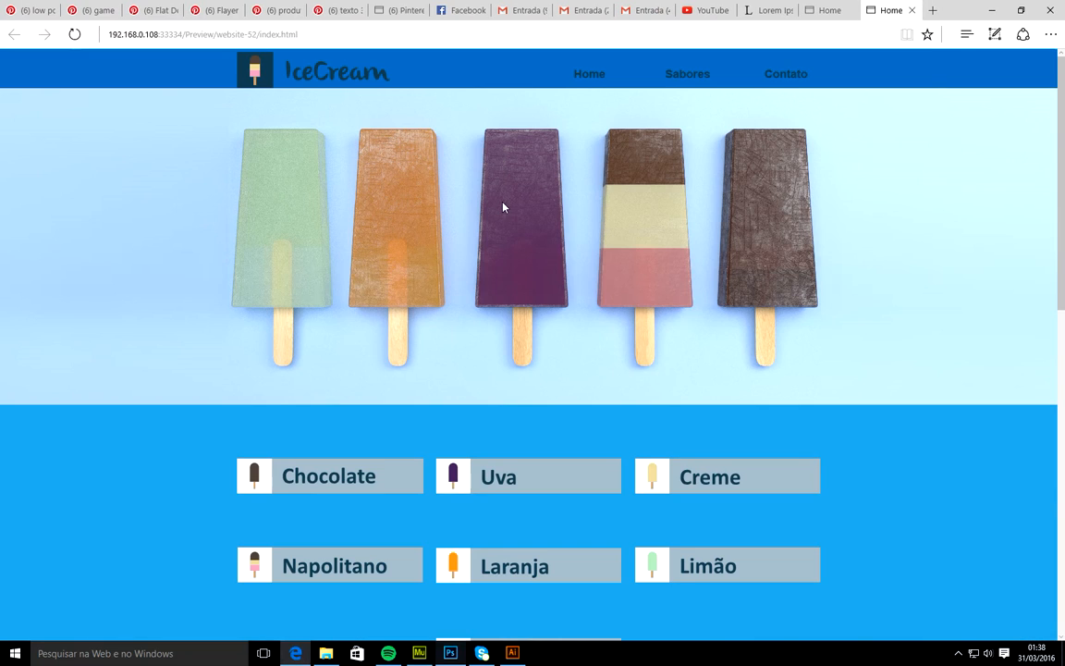
{"action": "left_click", "coordinate": [1022, 11]}
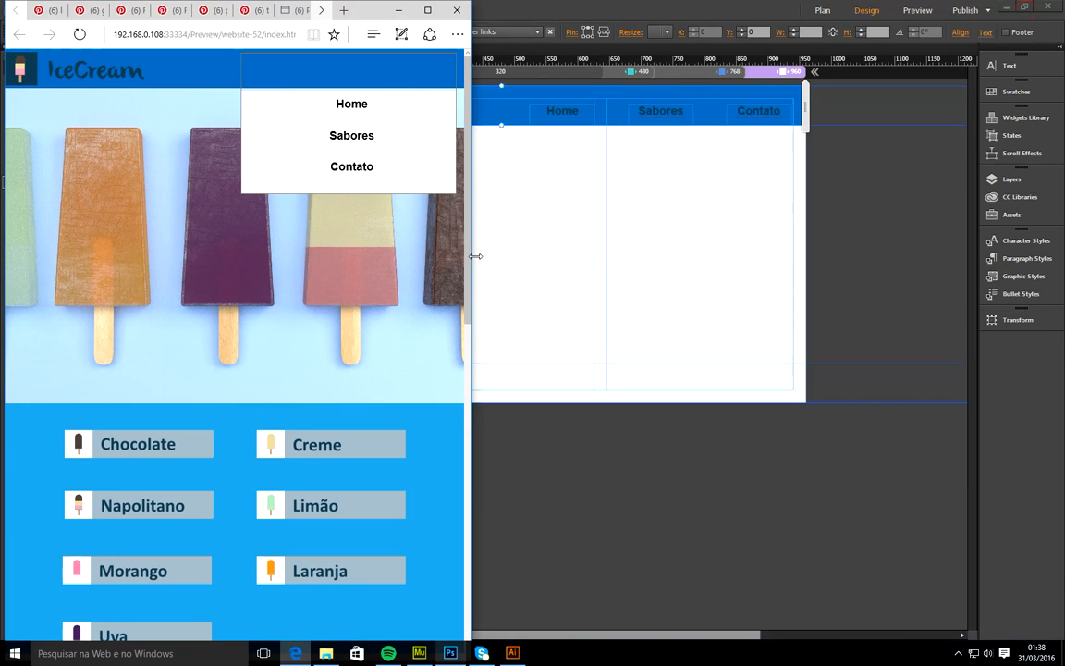
{"action": "mouse_move", "coordinate": [475, 256]}
{"action": "left_mouse_down"}
{"action": "mouse_move", "coordinate": [554, 255]}
{"action": "mouse_move", "coordinate": [455, 255]}
{"action": "left_mouse_up"}
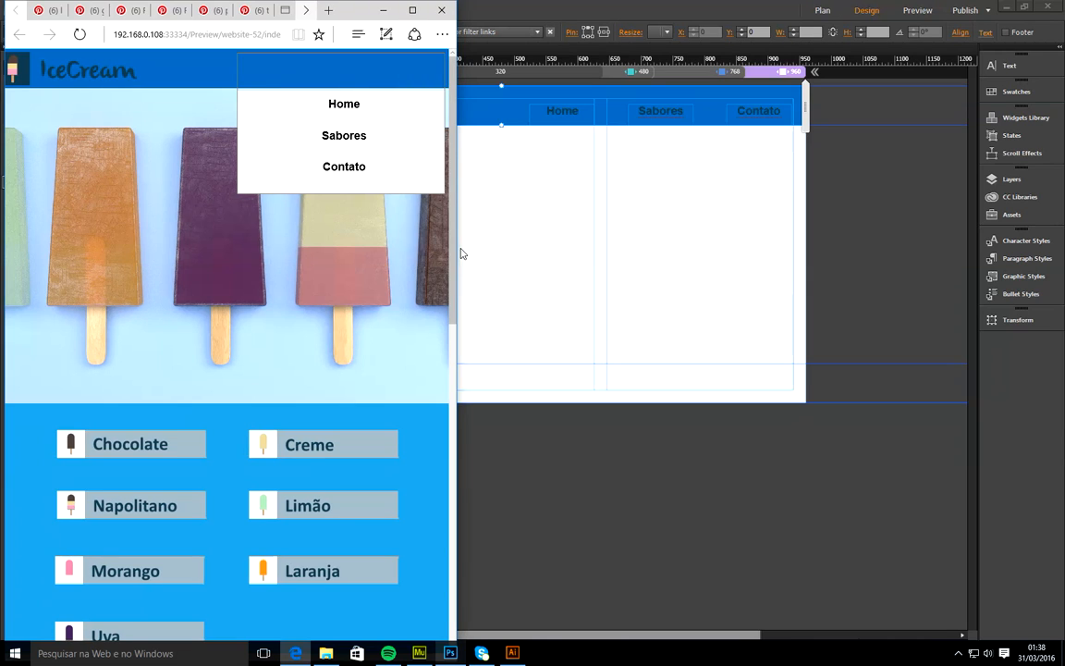
{"action": "left_click", "coordinate": [359, 80]}
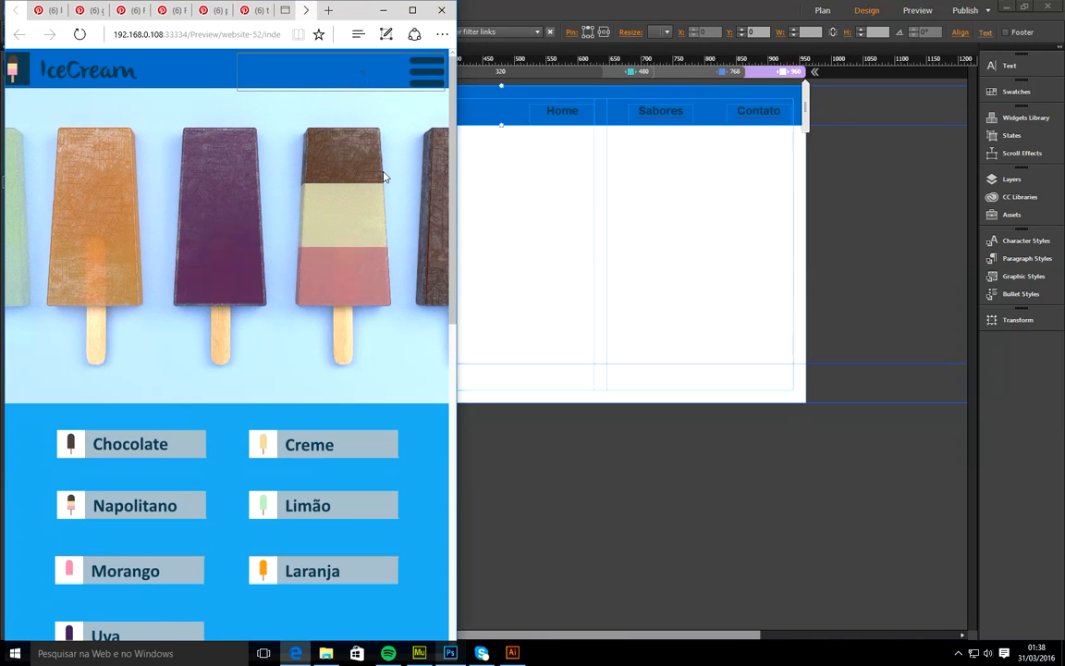
- Test the Sabores, Contato and Home links of the hamburger menu in the browser preview, closing the menu at the end
{"action": "left_click", "coordinate": [426, 76]}
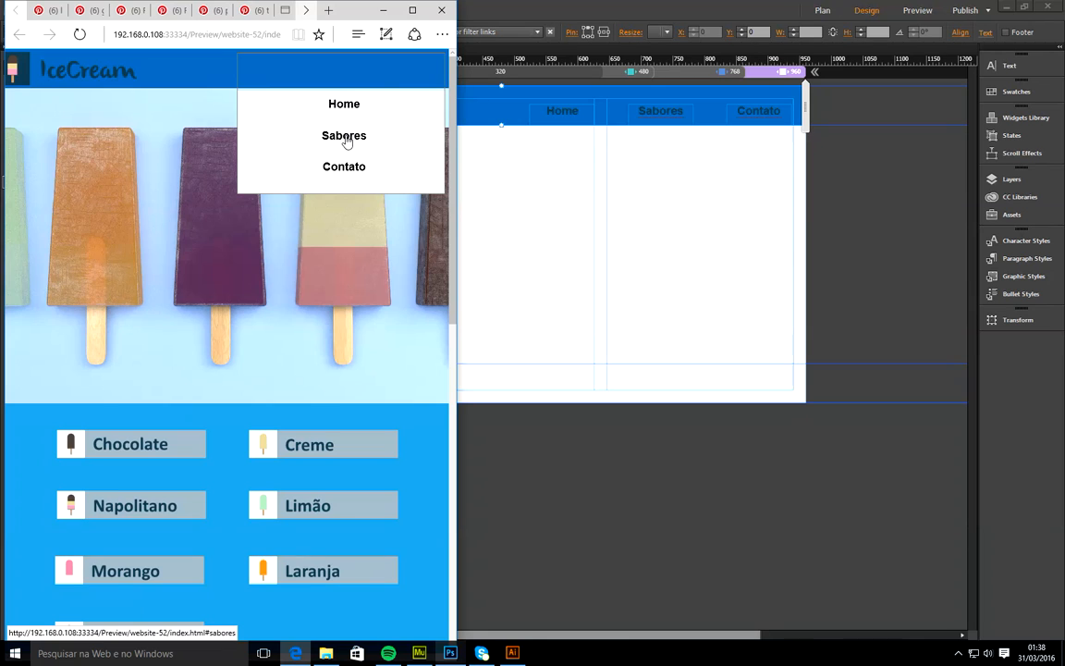
{"action": "left_click", "coordinate": [345, 136]}
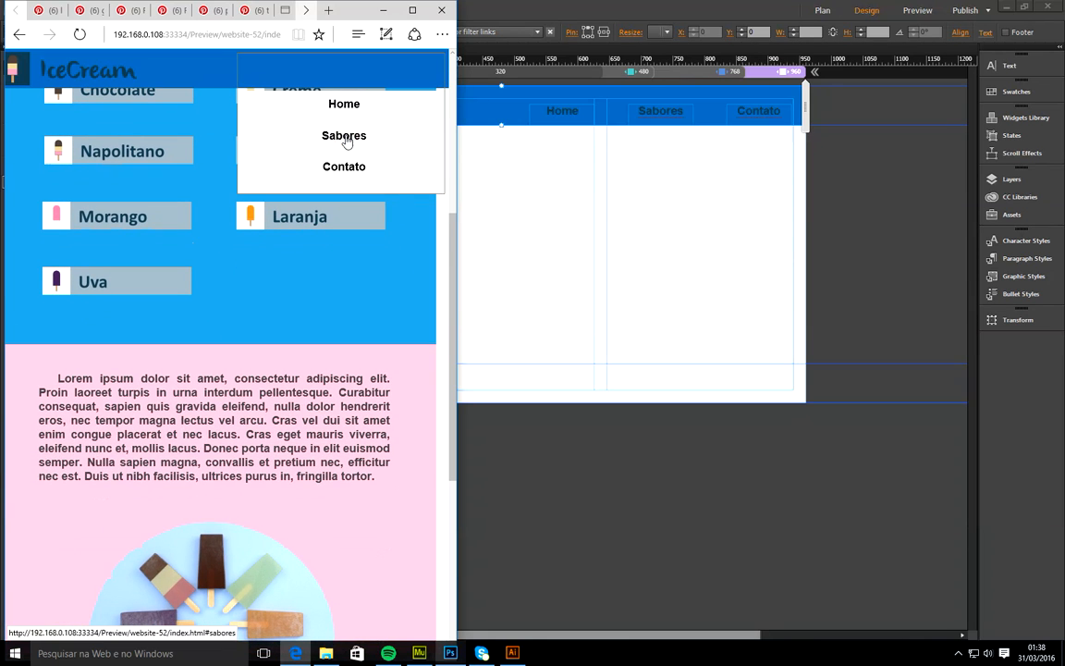
{"action": "left_click", "coordinate": [343, 170]}
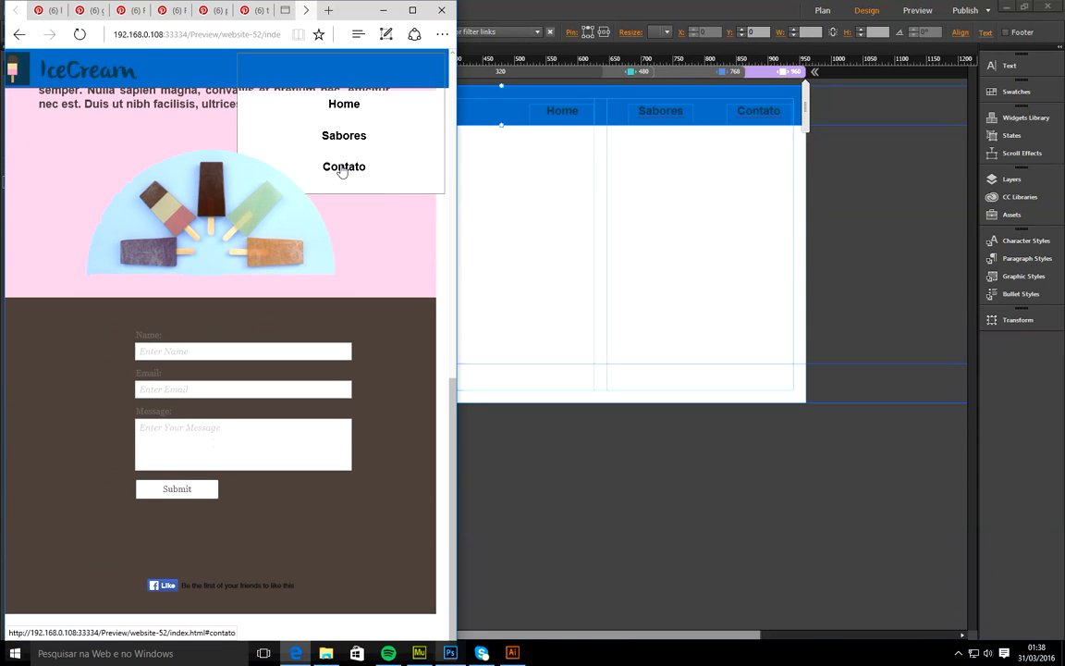
{"action": "left_click", "coordinate": [348, 106]}
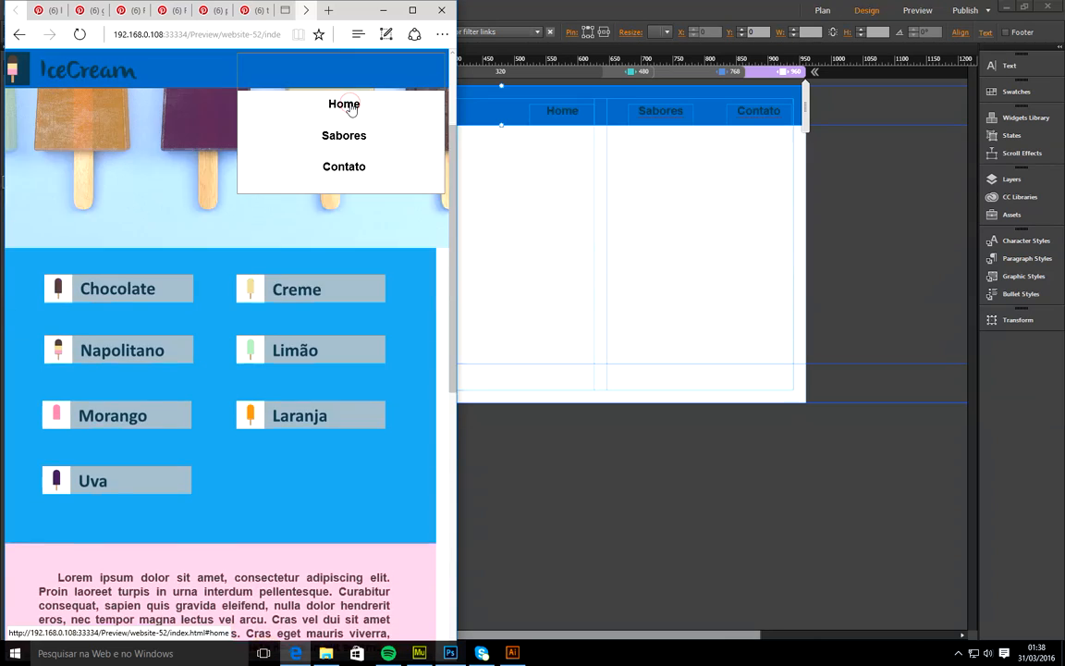
{"action": "left_click", "coordinate": [377, 74]}
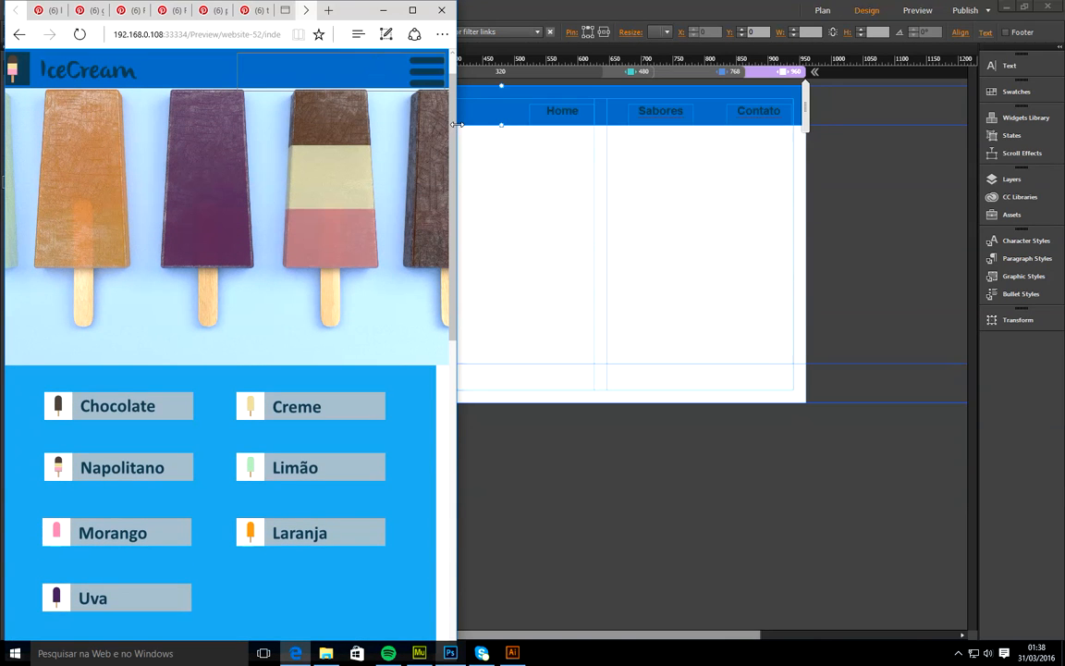
- Narrow the browser window to phone width, test the Contato, Sabores and Home menu links, and widen it to check the desktop layout
{"action": "left_click_drag", "start_coordinate": [457, 124], "coordinate": [287, 128]}
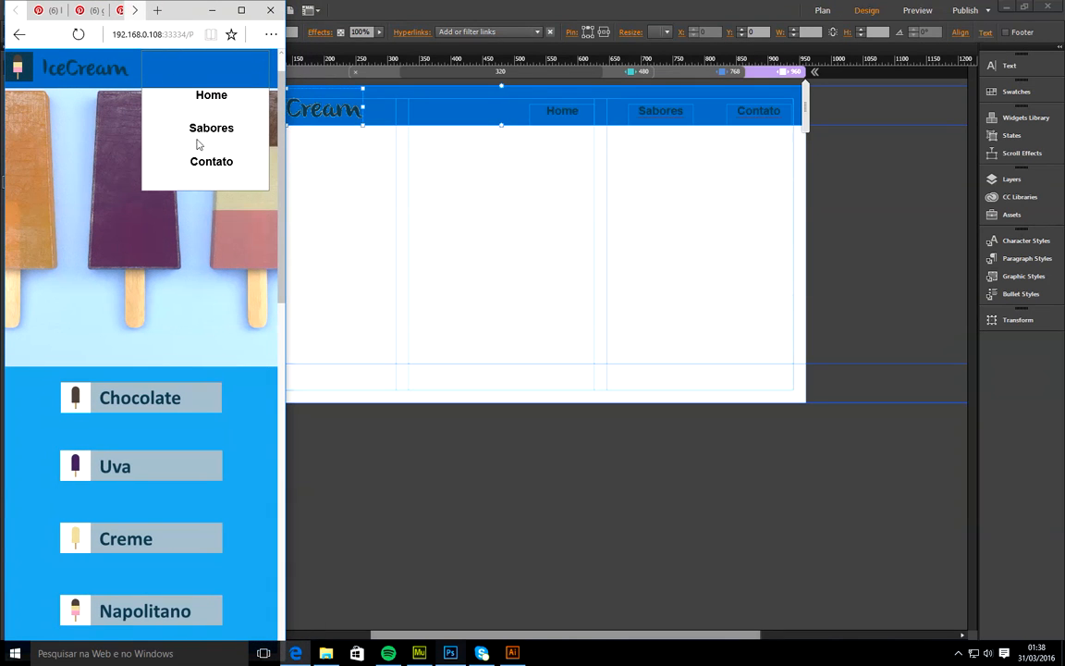
{"action": "left_click", "coordinate": [207, 164]}
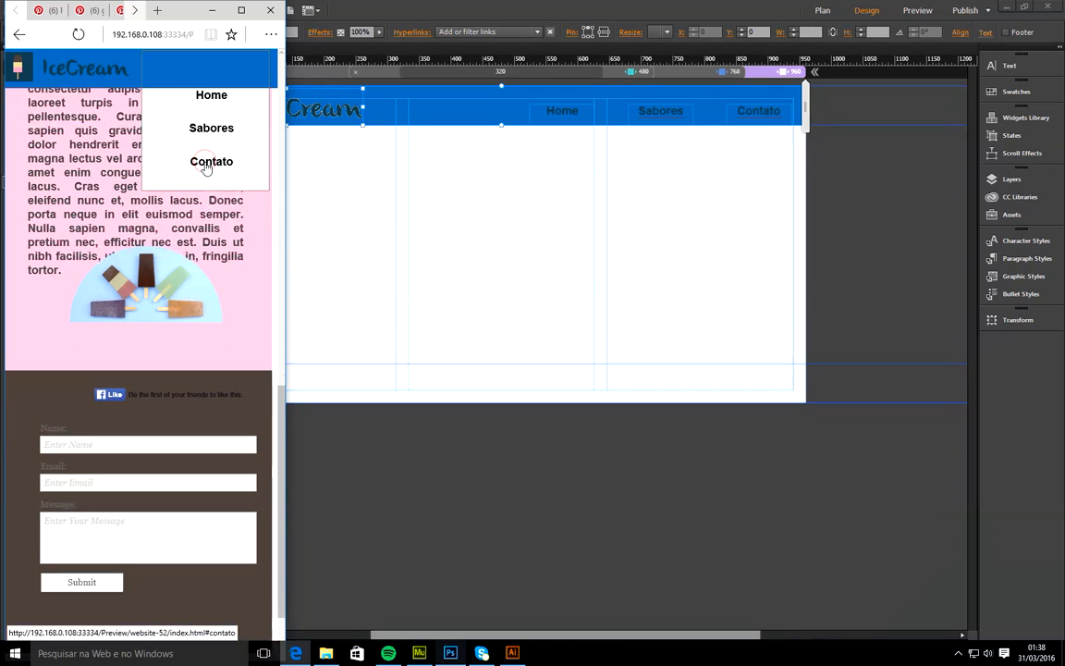
{"action": "left_click", "coordinate": [212, 129]}
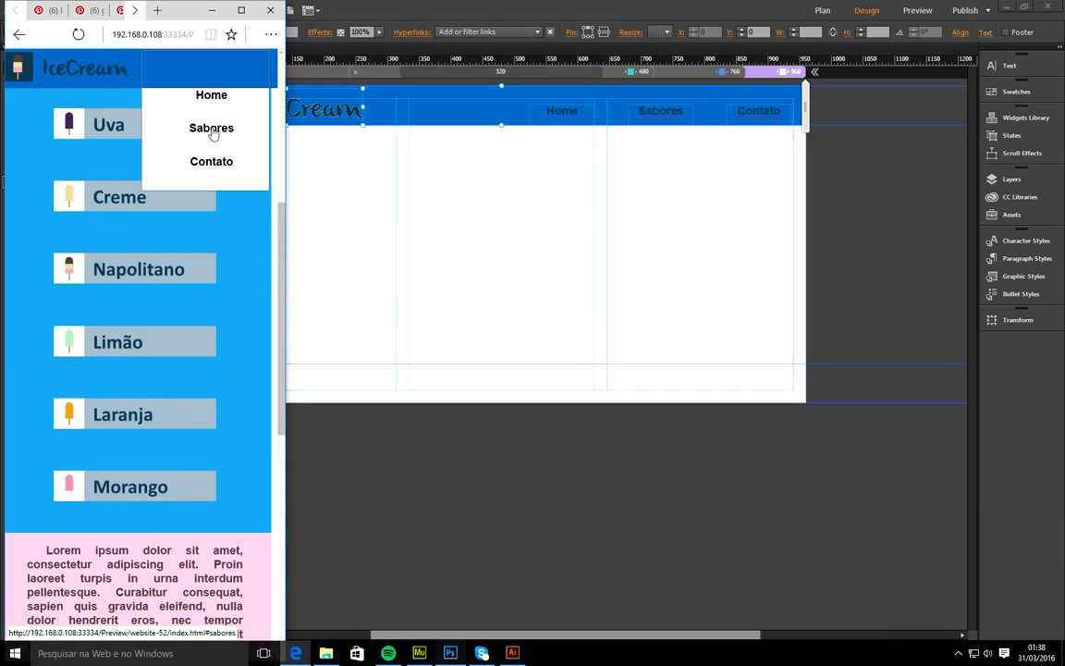
{"action": "left_click", "coordinate": [214, 100]}
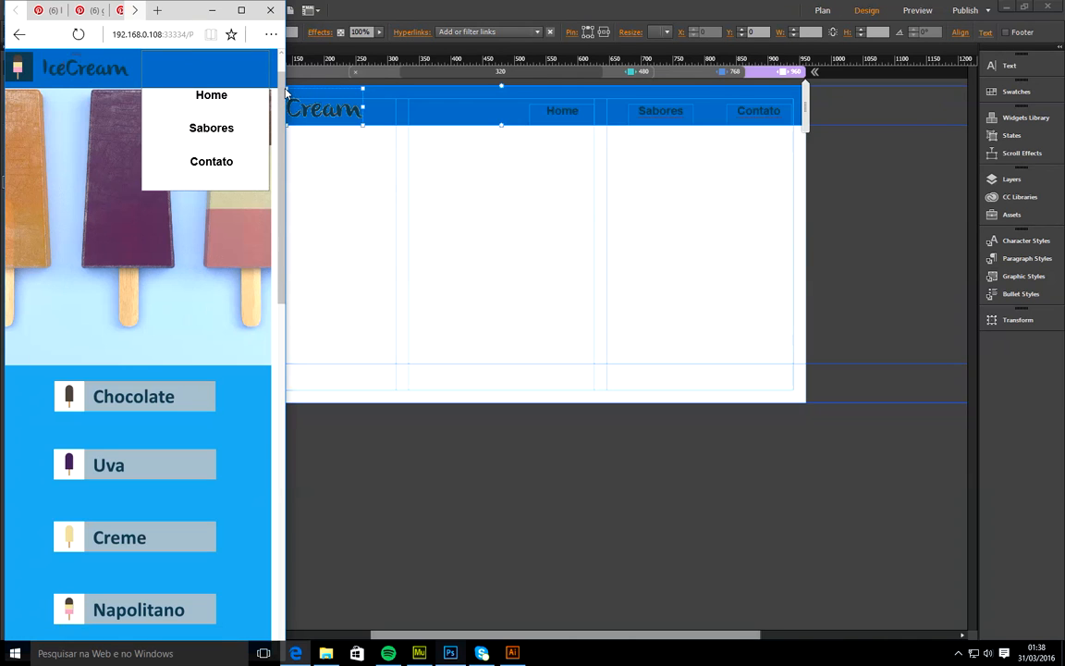
{"action": "left_click_drag", "start_coordinate": [281, 101], "coordinate": [1001, 118]}
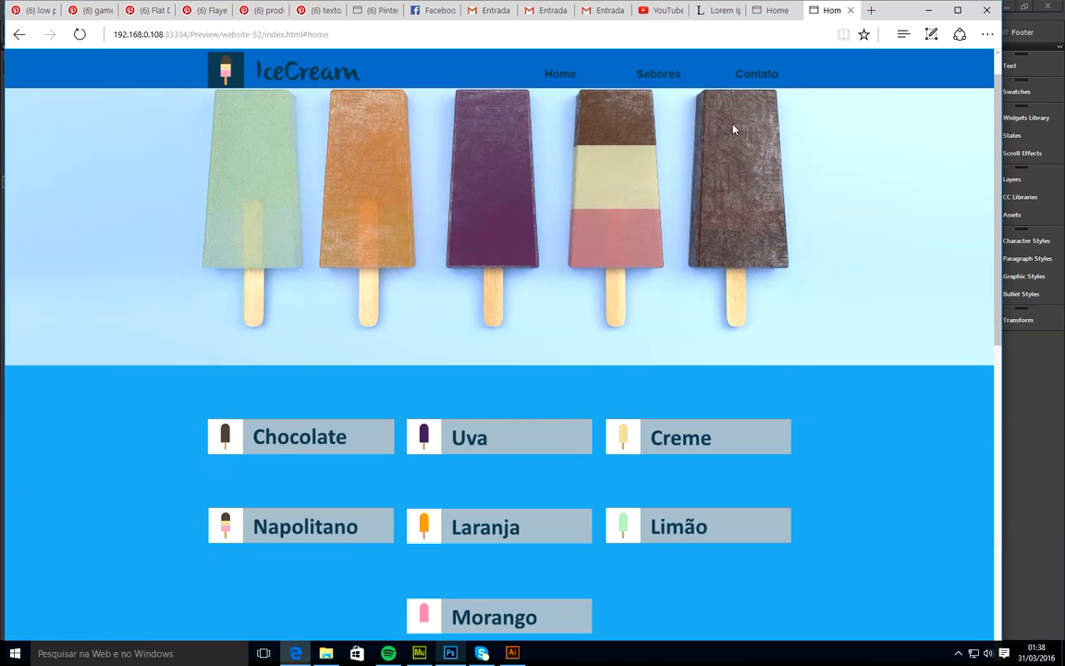
{"action": "scroll", "coordinate": [664, 208], "scroll_direction": "up", "scroll_amount": 1}
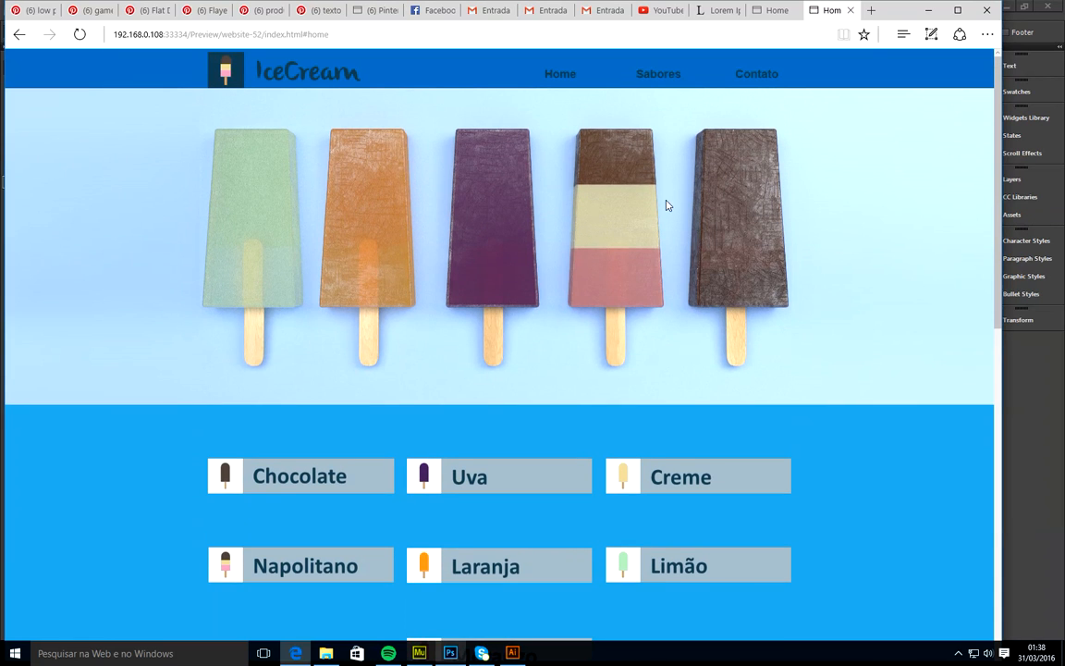